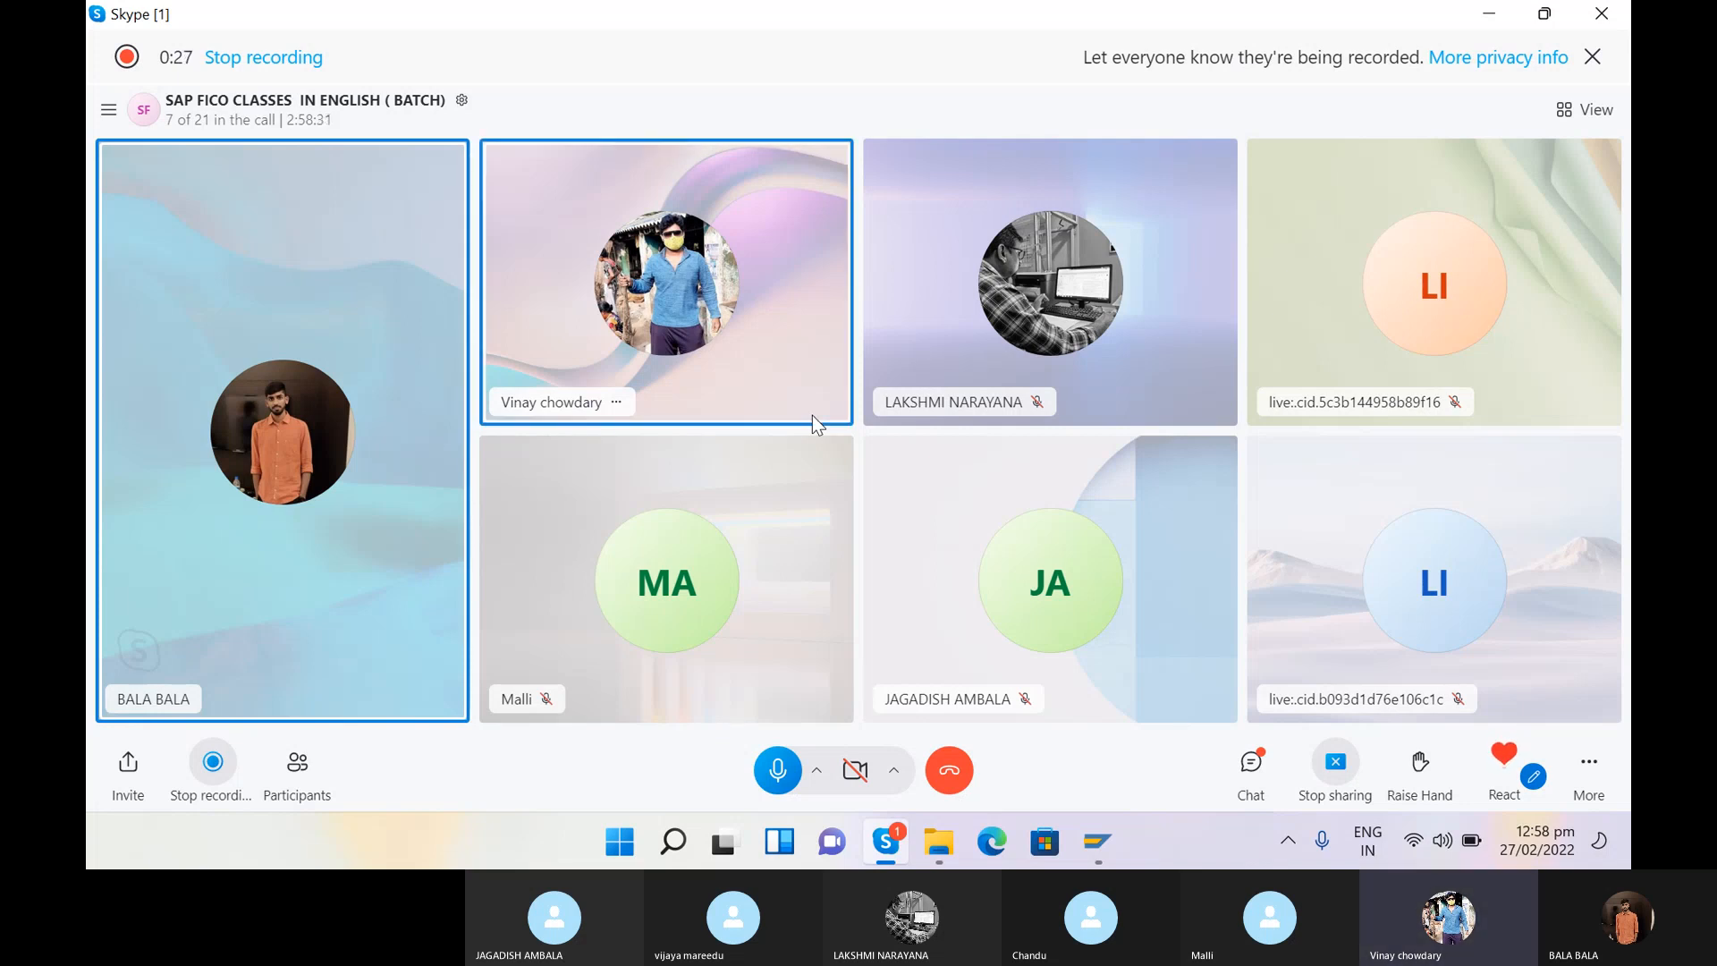
Step: Switch to SAP Logon, open the TEST connection and log on with the account password
{"action": "left_click", "coordinate": [1100, 846]}
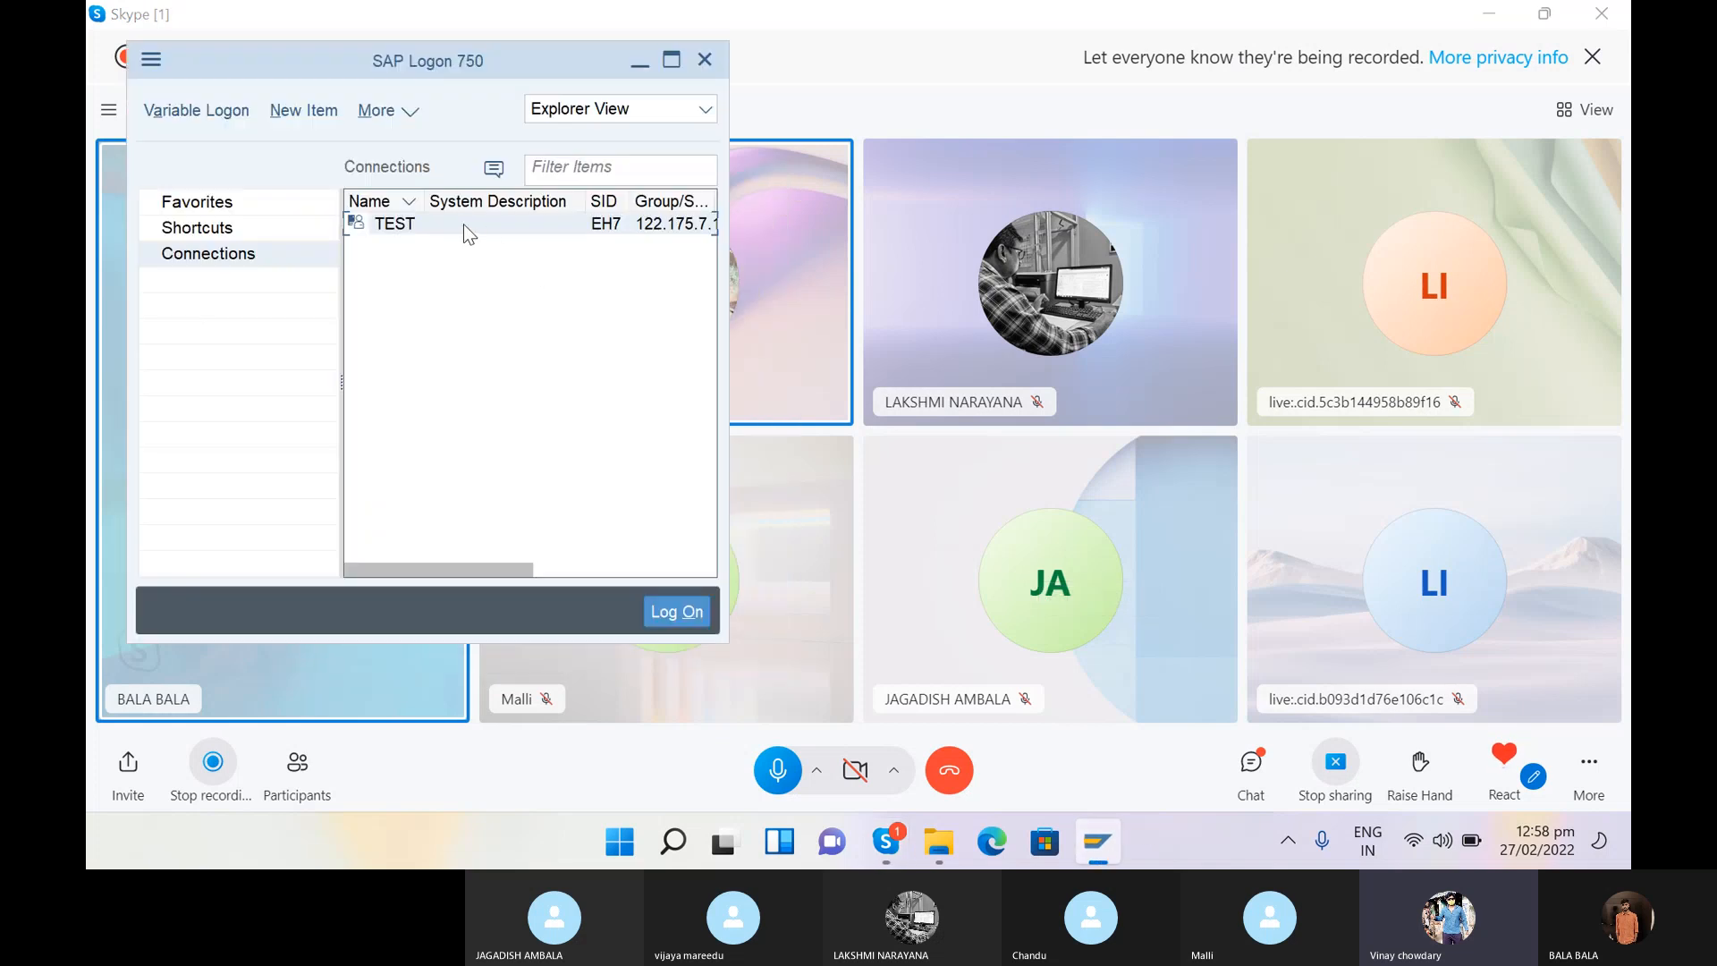
{"action": "double_click", "coordinate": [463, 223]}
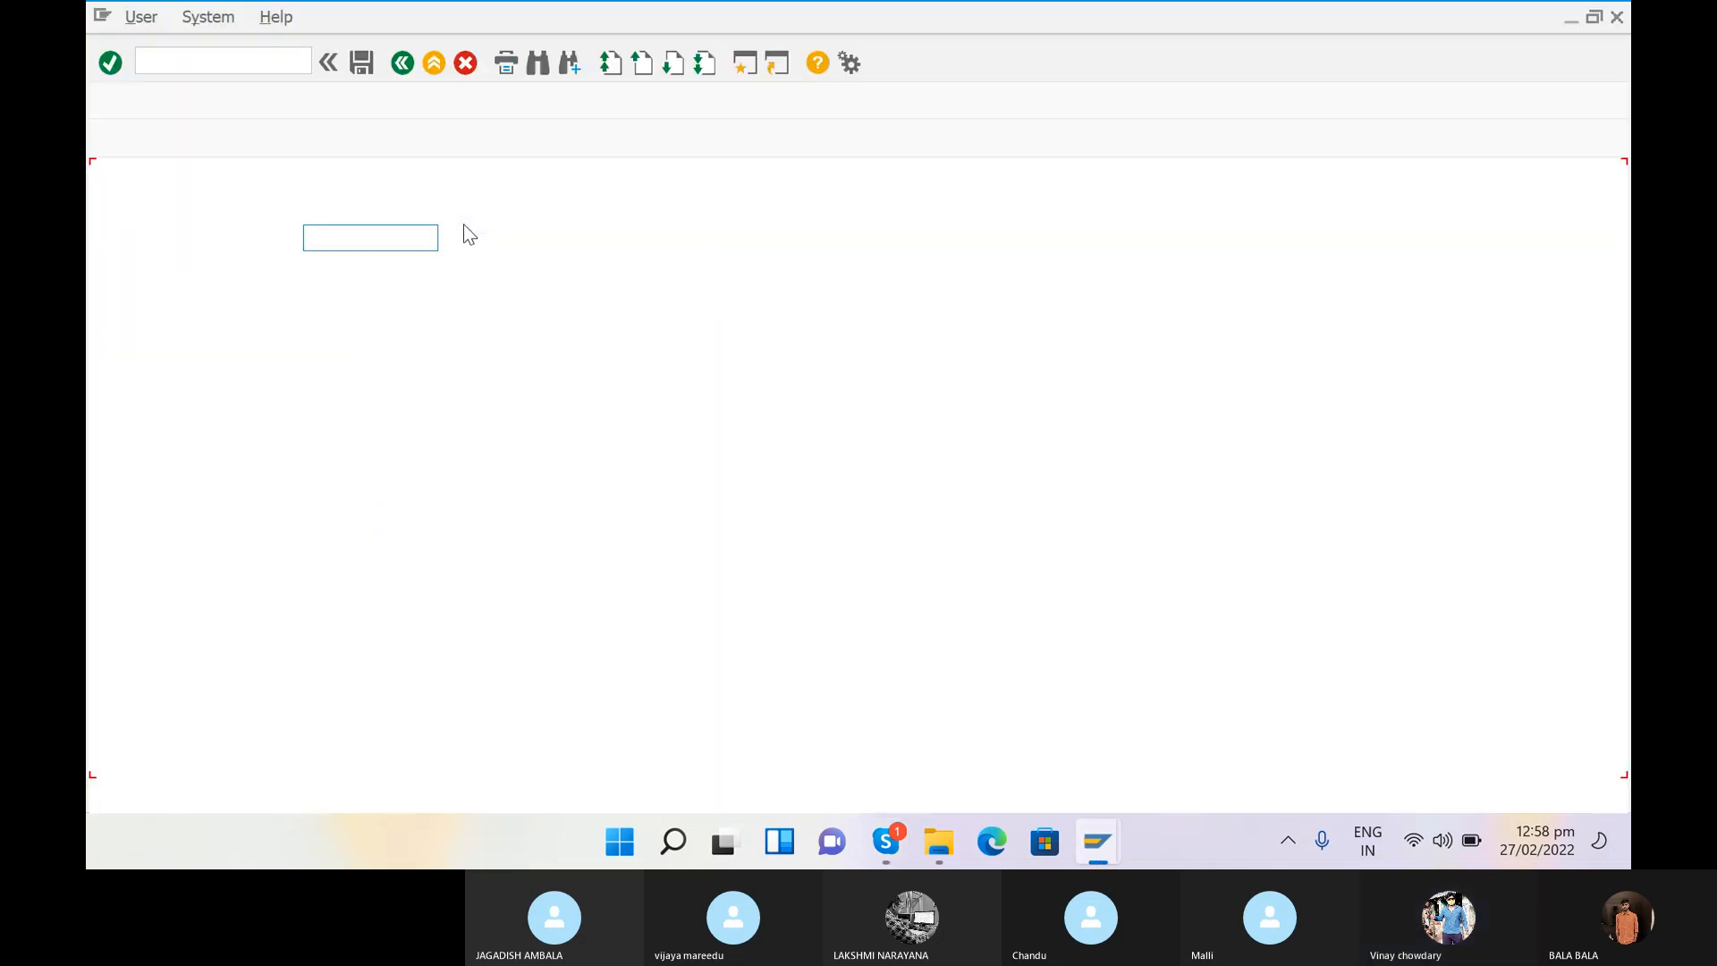
{"action": "left_click", "coordinate": [395, 234]}
{"action": "left_click", "coordinate": [361, 264]}
{"action": "left_click", "coordinate": [347, 265]}
{"action": "key", "text": "Caps_Lock"}
{"action": "type", "text": "**"}
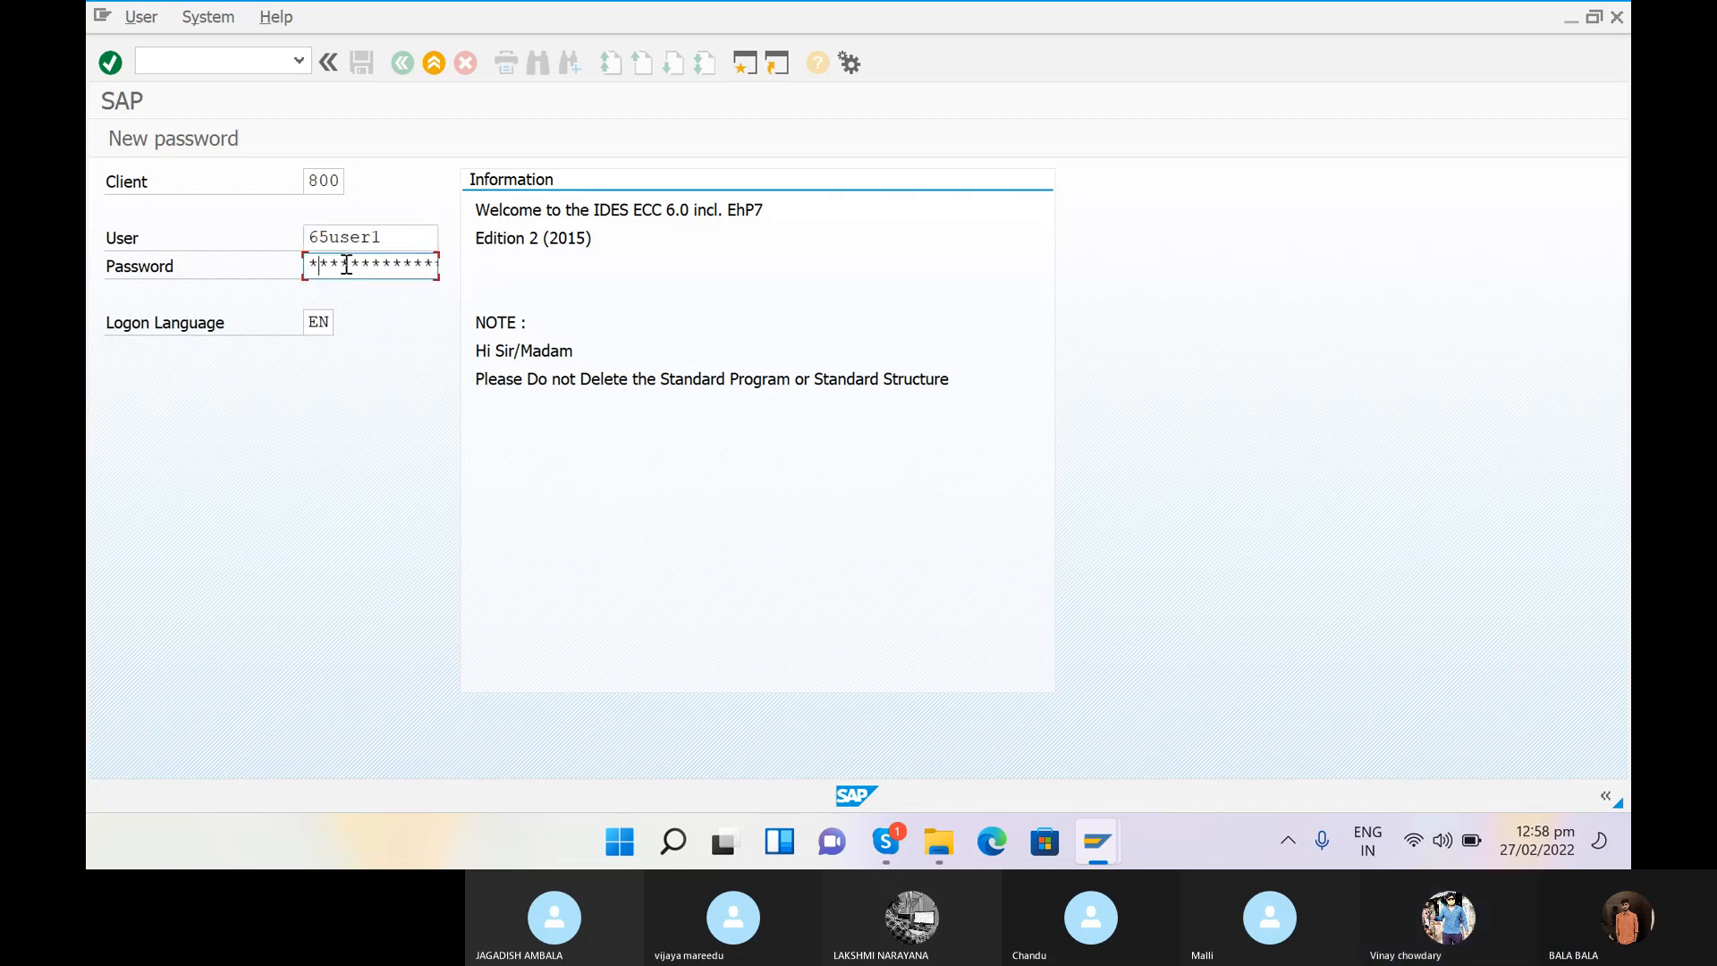
{"action": "type", "text": "**"}
{"action": "key", "text": "Return"}
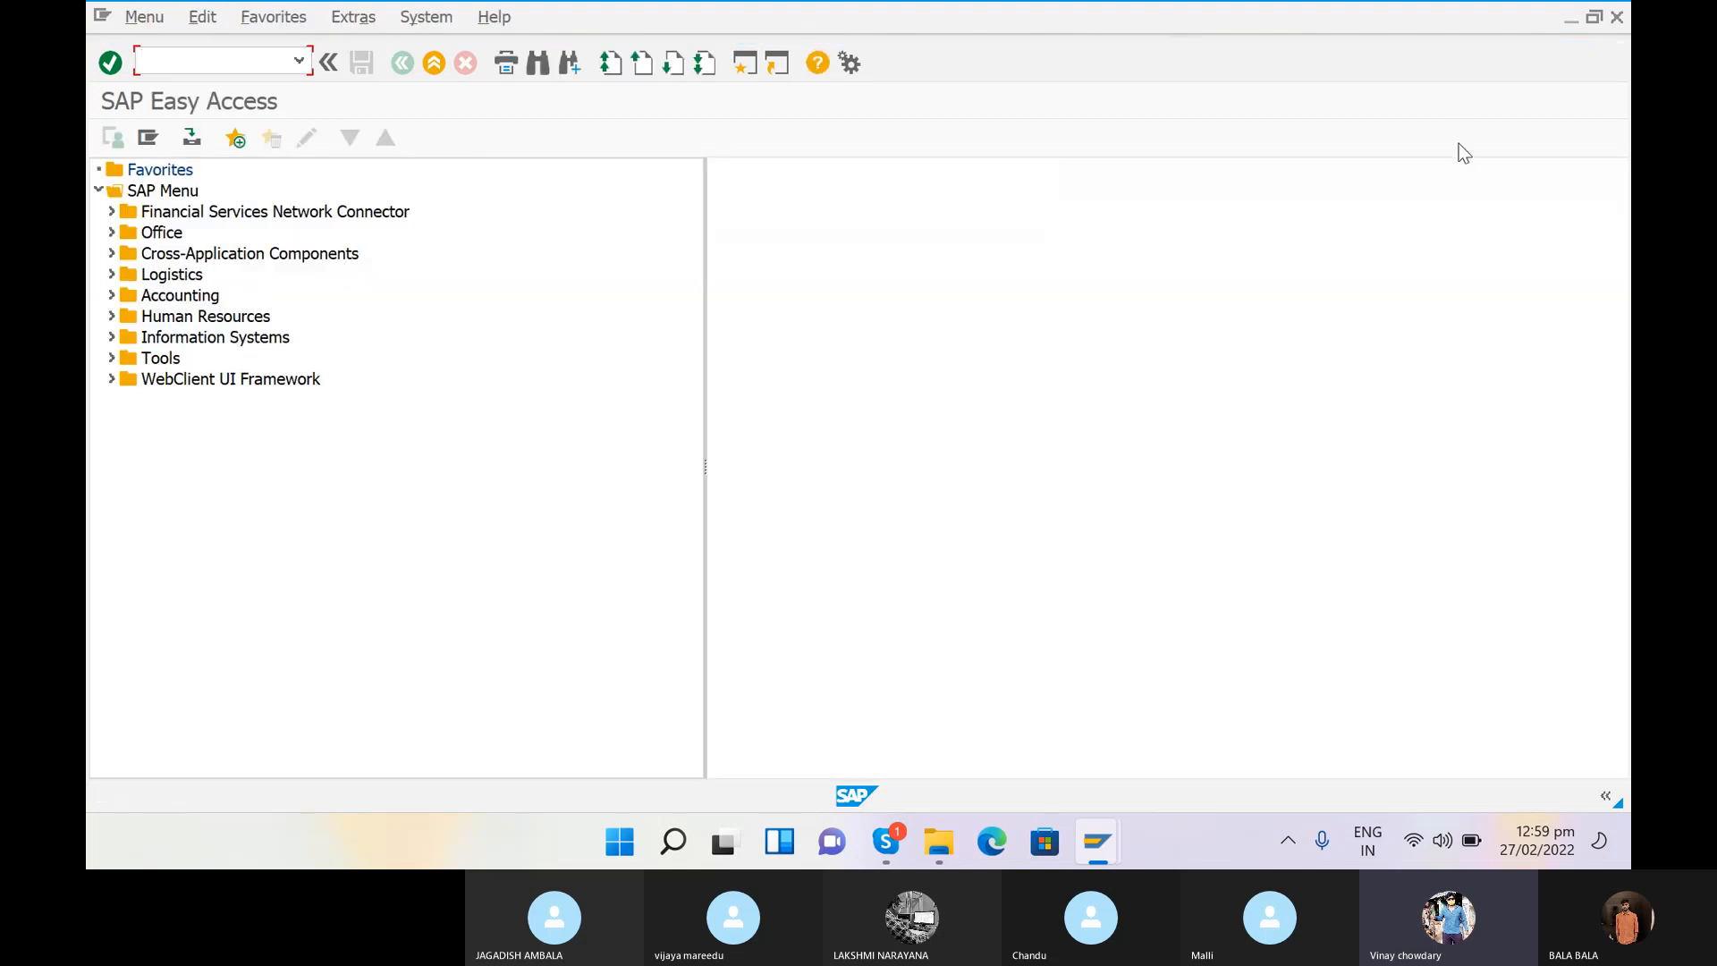
Step: Open the posting key configuration list with transaction OB41
{"action": "left_click", "coordinate": [1460, 174]}
{"action": "left_click", "coordinate": [202, 58]}
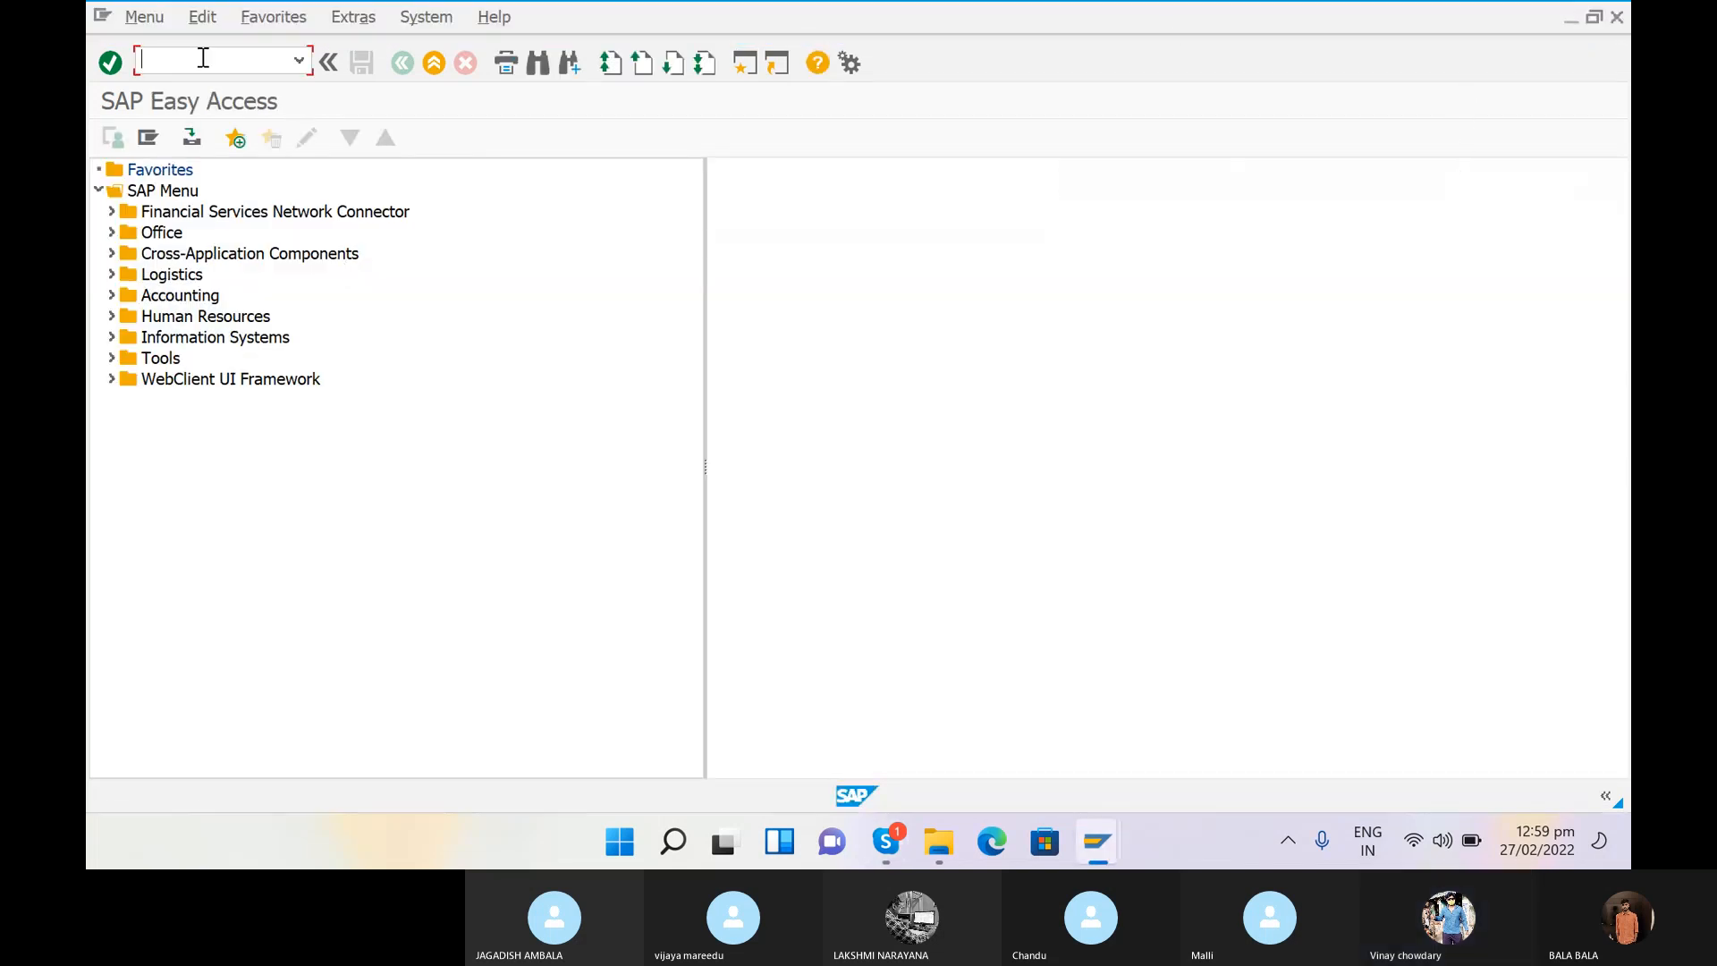
{"action": "type", "text": "OB41"}
{"action": "key", "text": "Return"}
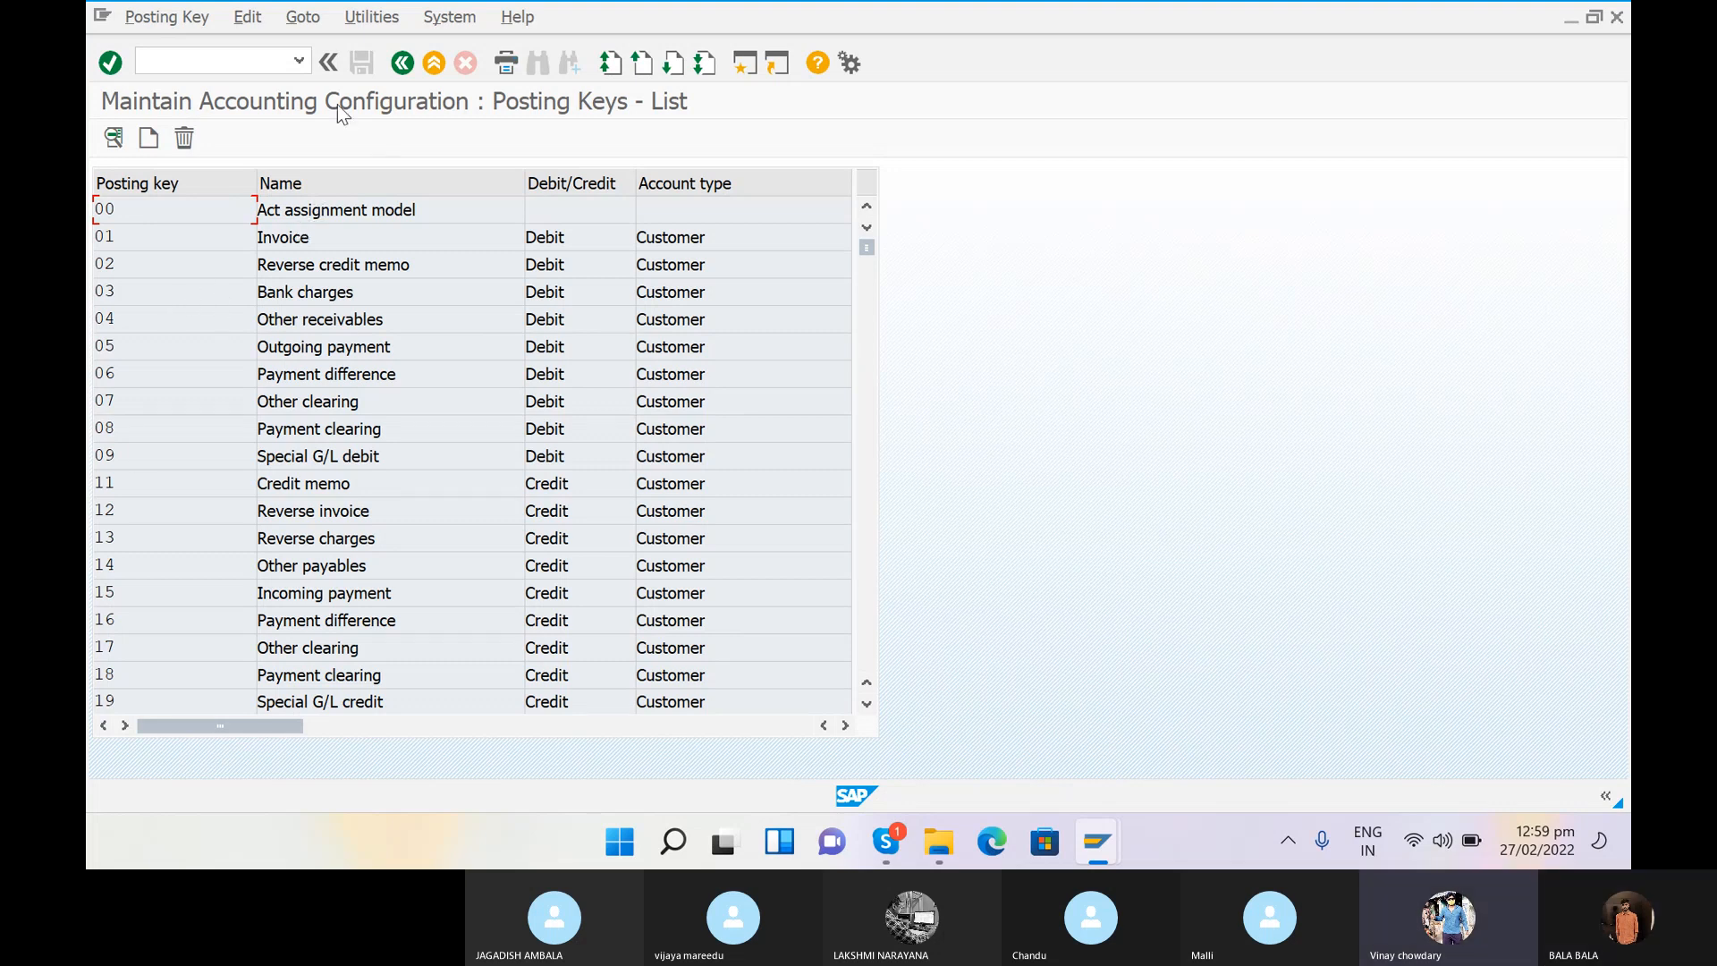
{"action": "left_click", "coordinate": [299, 61]}
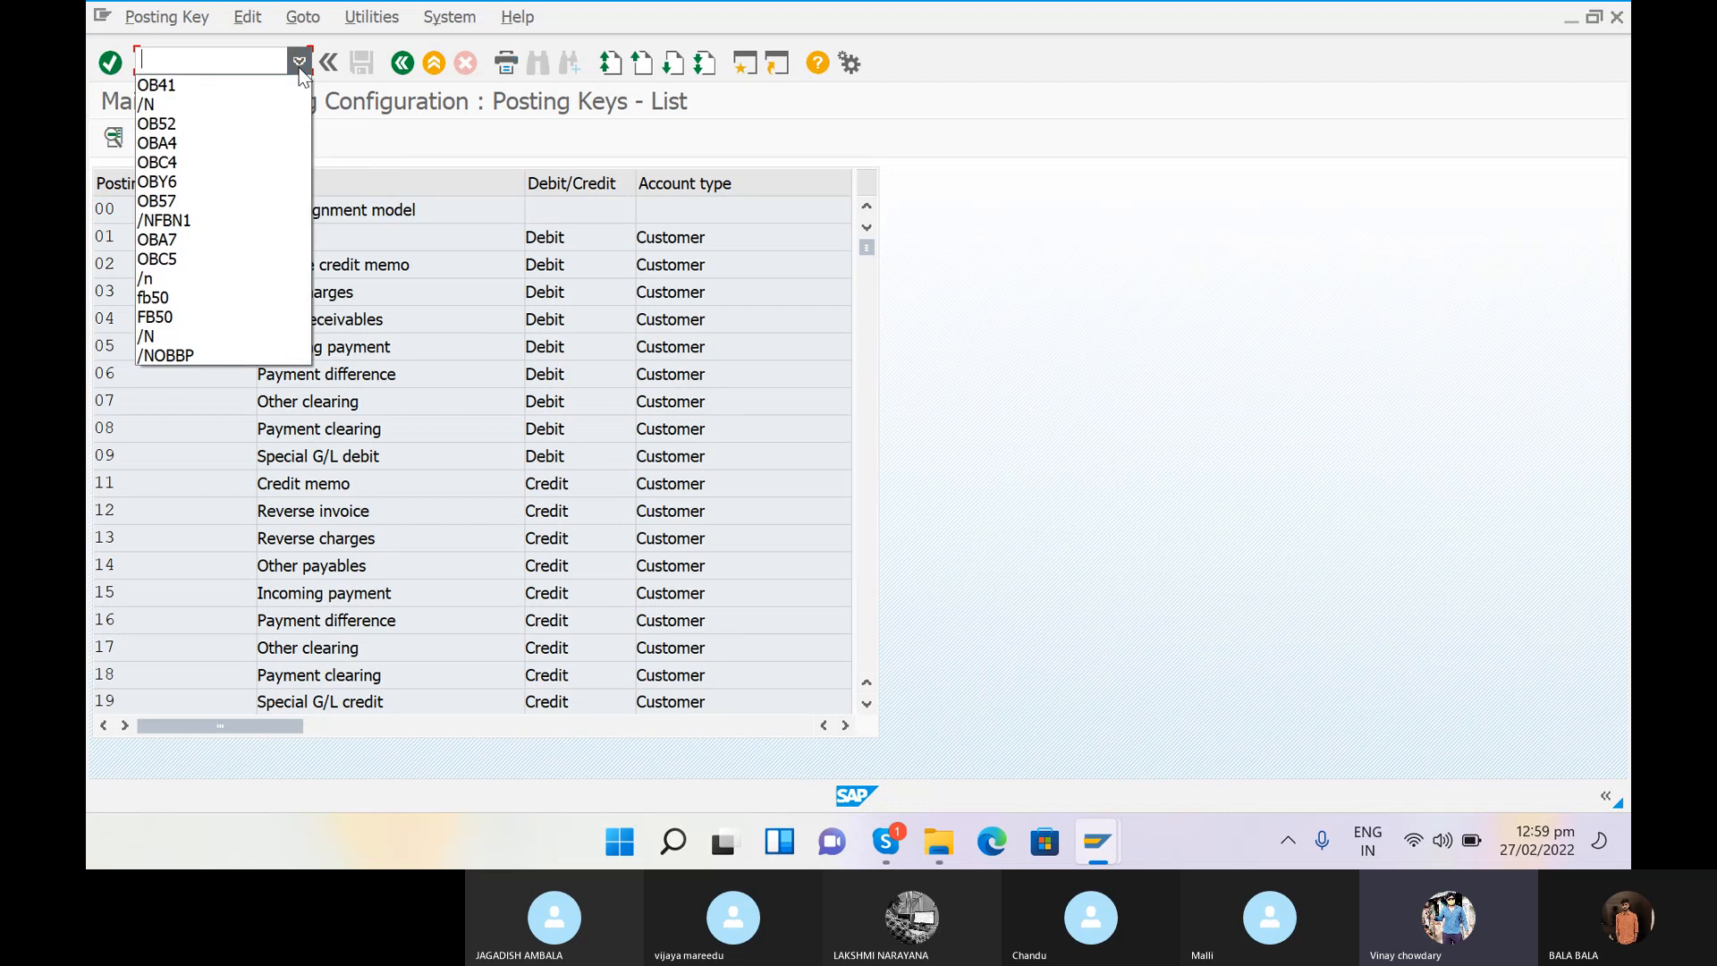
{"action": "left_click", "coordinate": [299, 67]}
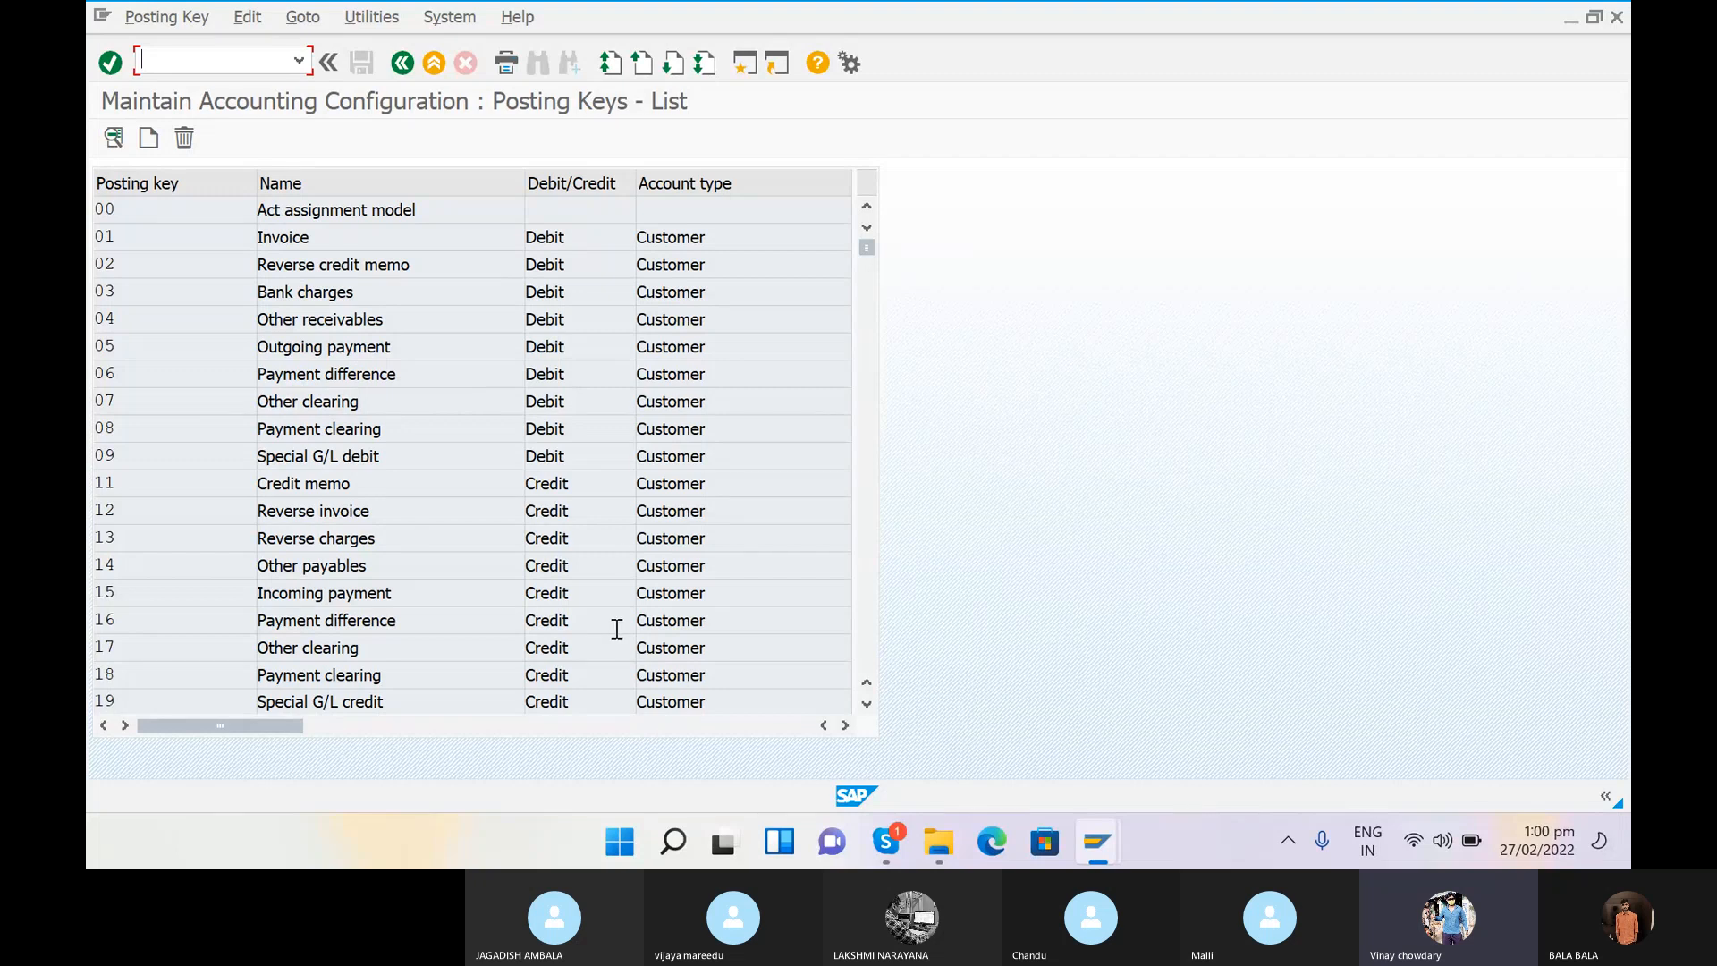
Step: Examine the posting keys in the list from the customer entries through vendor, G/L account and asset entries
{"action": "left_click", "coordinate": [868, 704]}
{"action": "left_click", "coordinate": [867, 705]}
{"action": "left_click", "coordinate": [868, 705]}
{"action": "left_click", "coordinate": [867, 705]}
{"action": "left_click", "coordinate": [867, 705]}
{"action": "left_click", "coordinate": [867, 705]}
{"action": "left_click", "coordinate": [867, 705]}
{"action": "left_click", "coordinate": [867, 704]}
{"action": "left_click", "coordinate": [867, 705]}
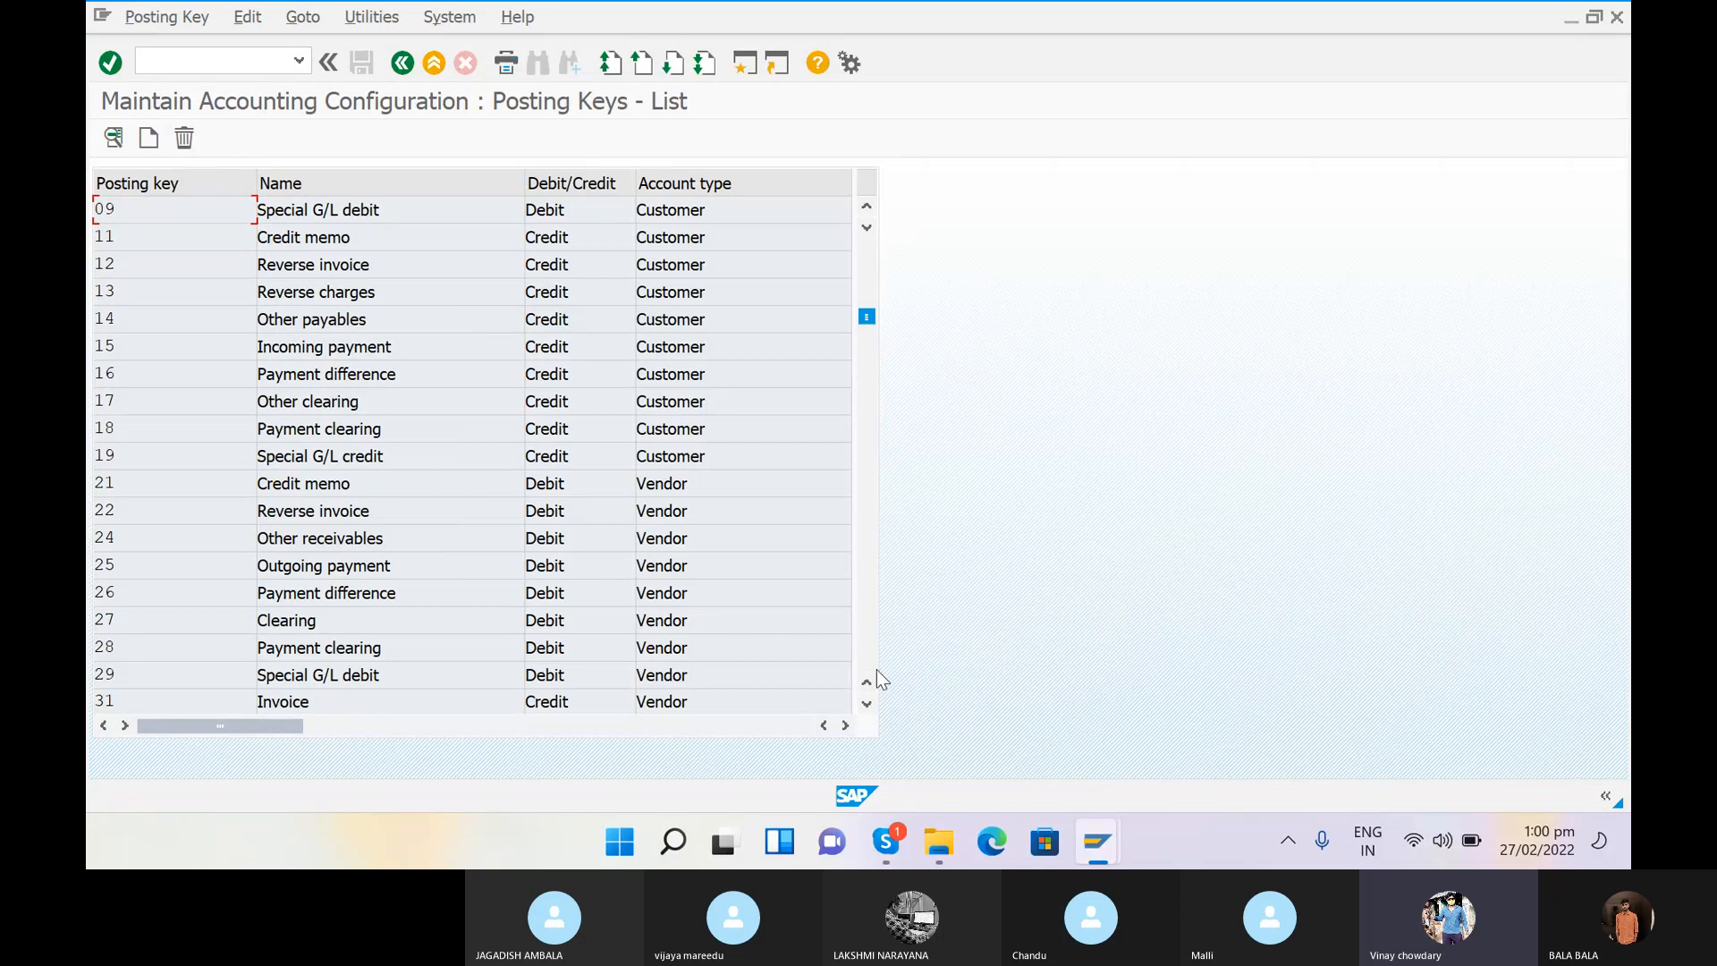
{"action": "left_click", "coordinate": [868, 707]}
{"action": "left_click", "coordinate": [867, 706]}
{"action": "left_click", "coordinate": [868, 707]}
{"action": "left_click", "coordinate": [868, 706]}
{"action": "left_click", "coordinate": [867, 707]}
{"action": "left_click", "coordinate": [867, 706]}
{"action": "left_click", "coordinate": [867, 706]}
{"action": "left_click", "coordinate": [867, 706]}
{"action": "left_click", "coordinate": [867, 707]}
{"action": "left_click", "coordinate": [868, 707]}
{"action": "left_click", "coordinate": [868, 707]}
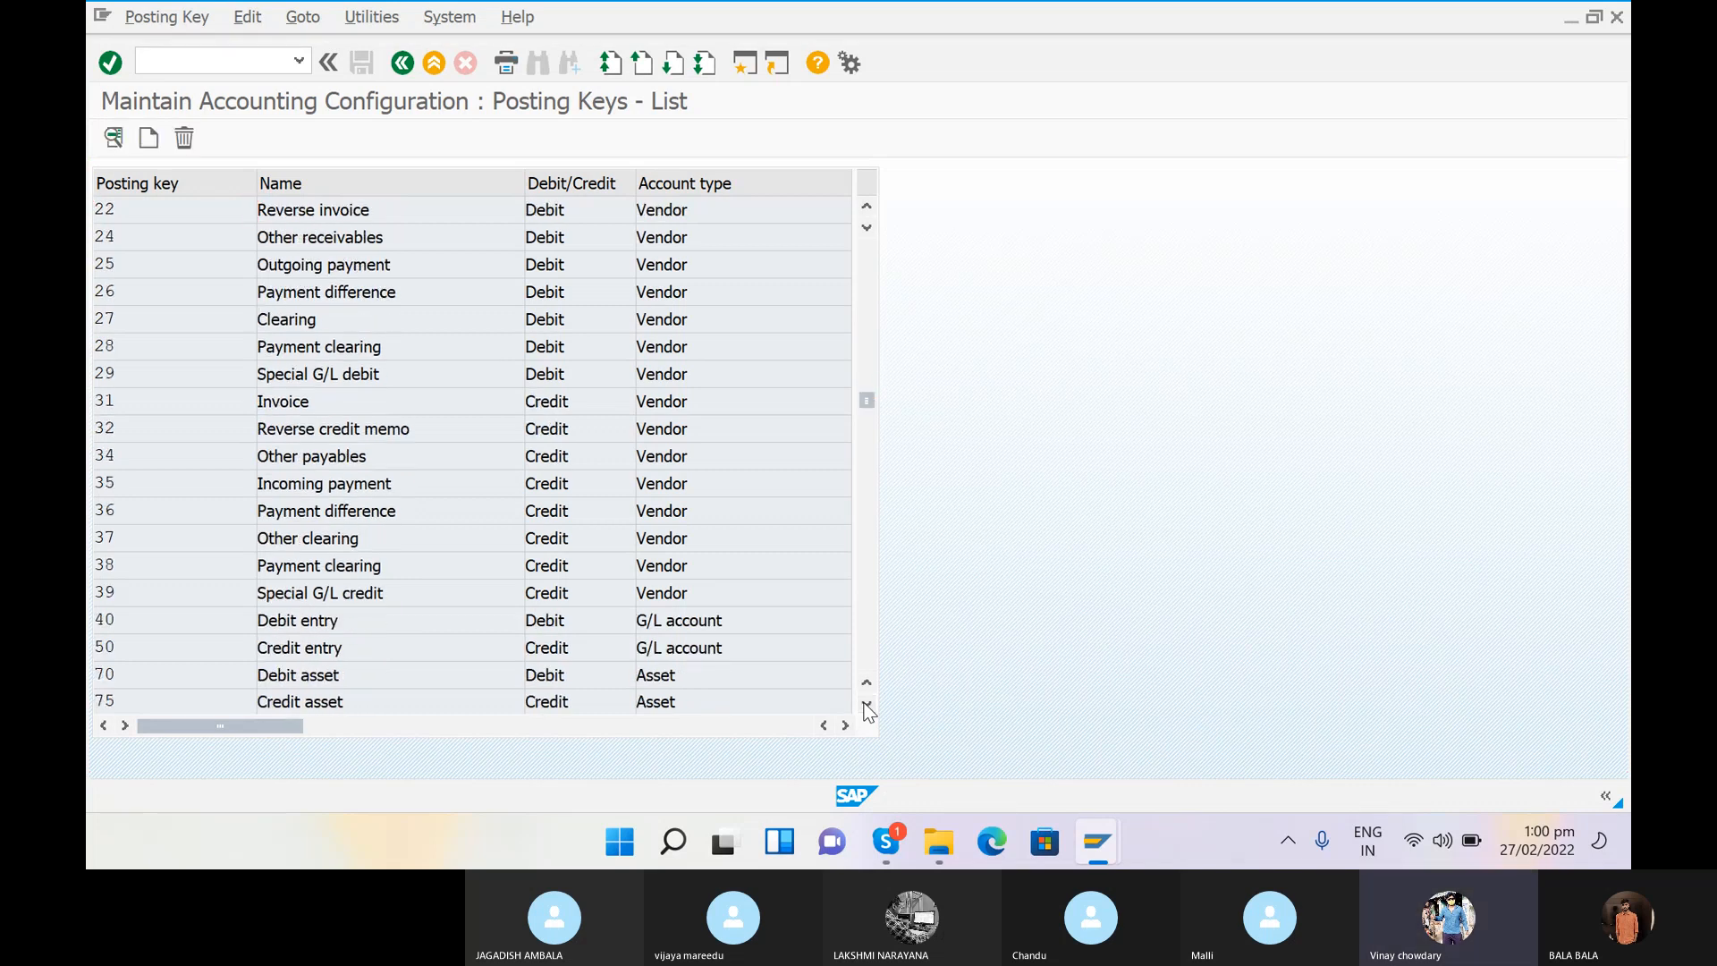
{"action": "left_click", "coordinate": [867, 706]}
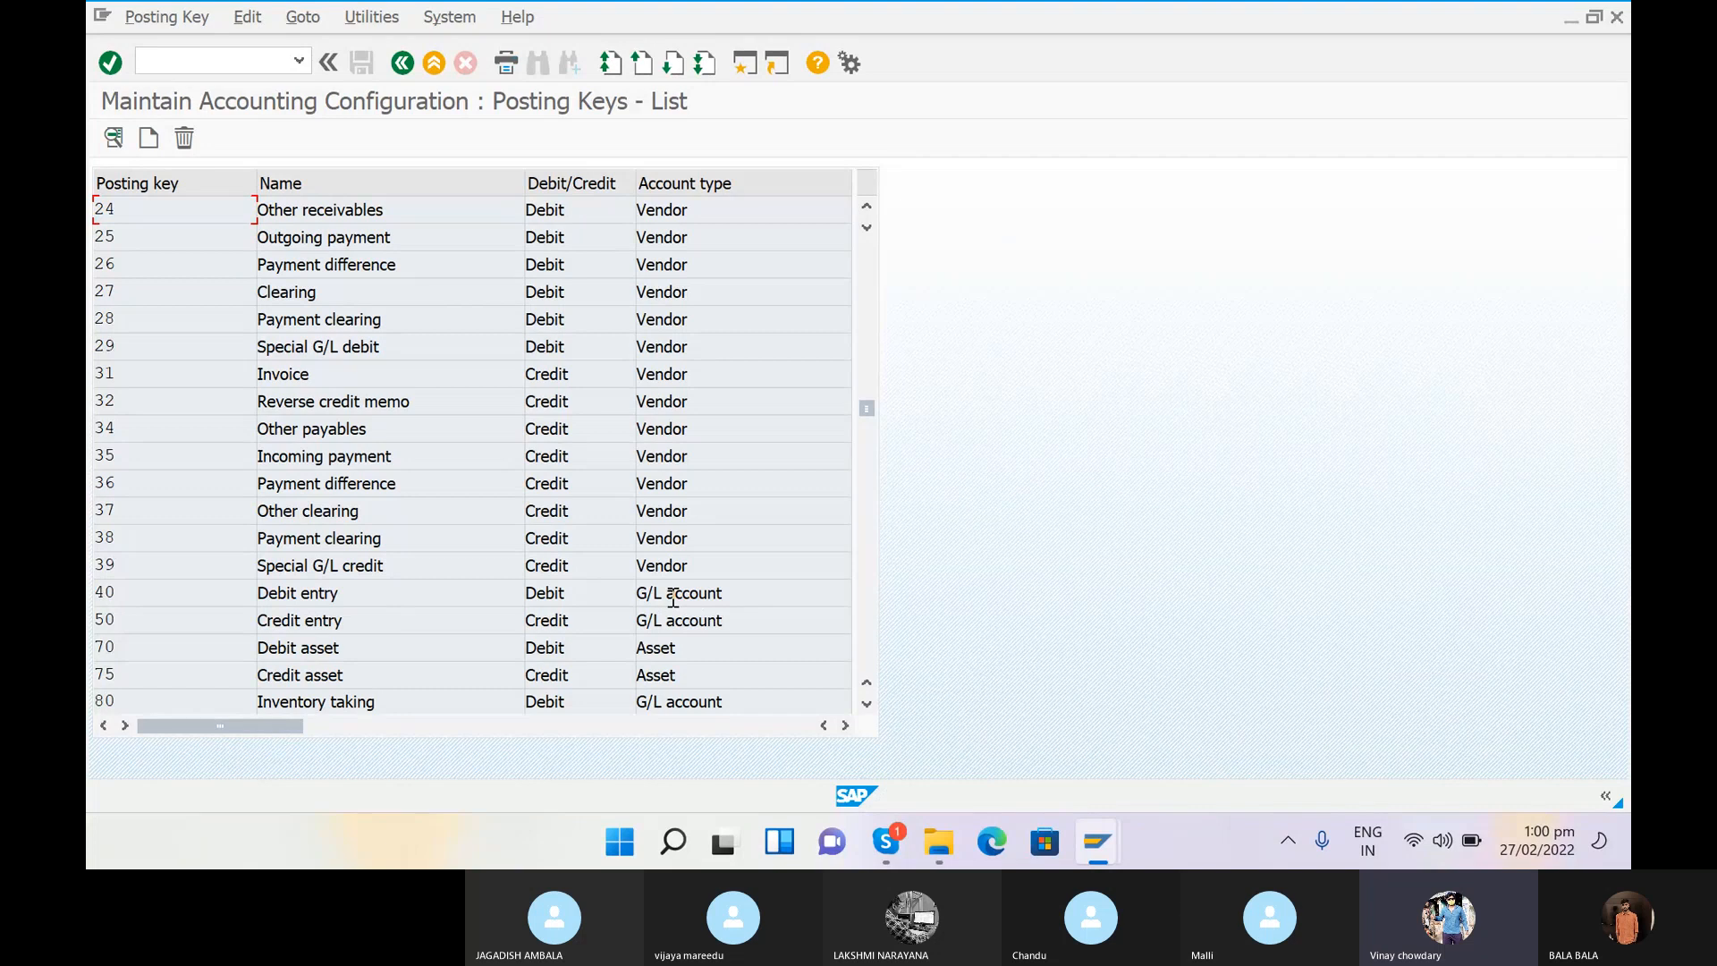
{"action": "left_click", "coordinate": [867, 705]}
{"action": "left_click", "coordinate": [866, 705]}
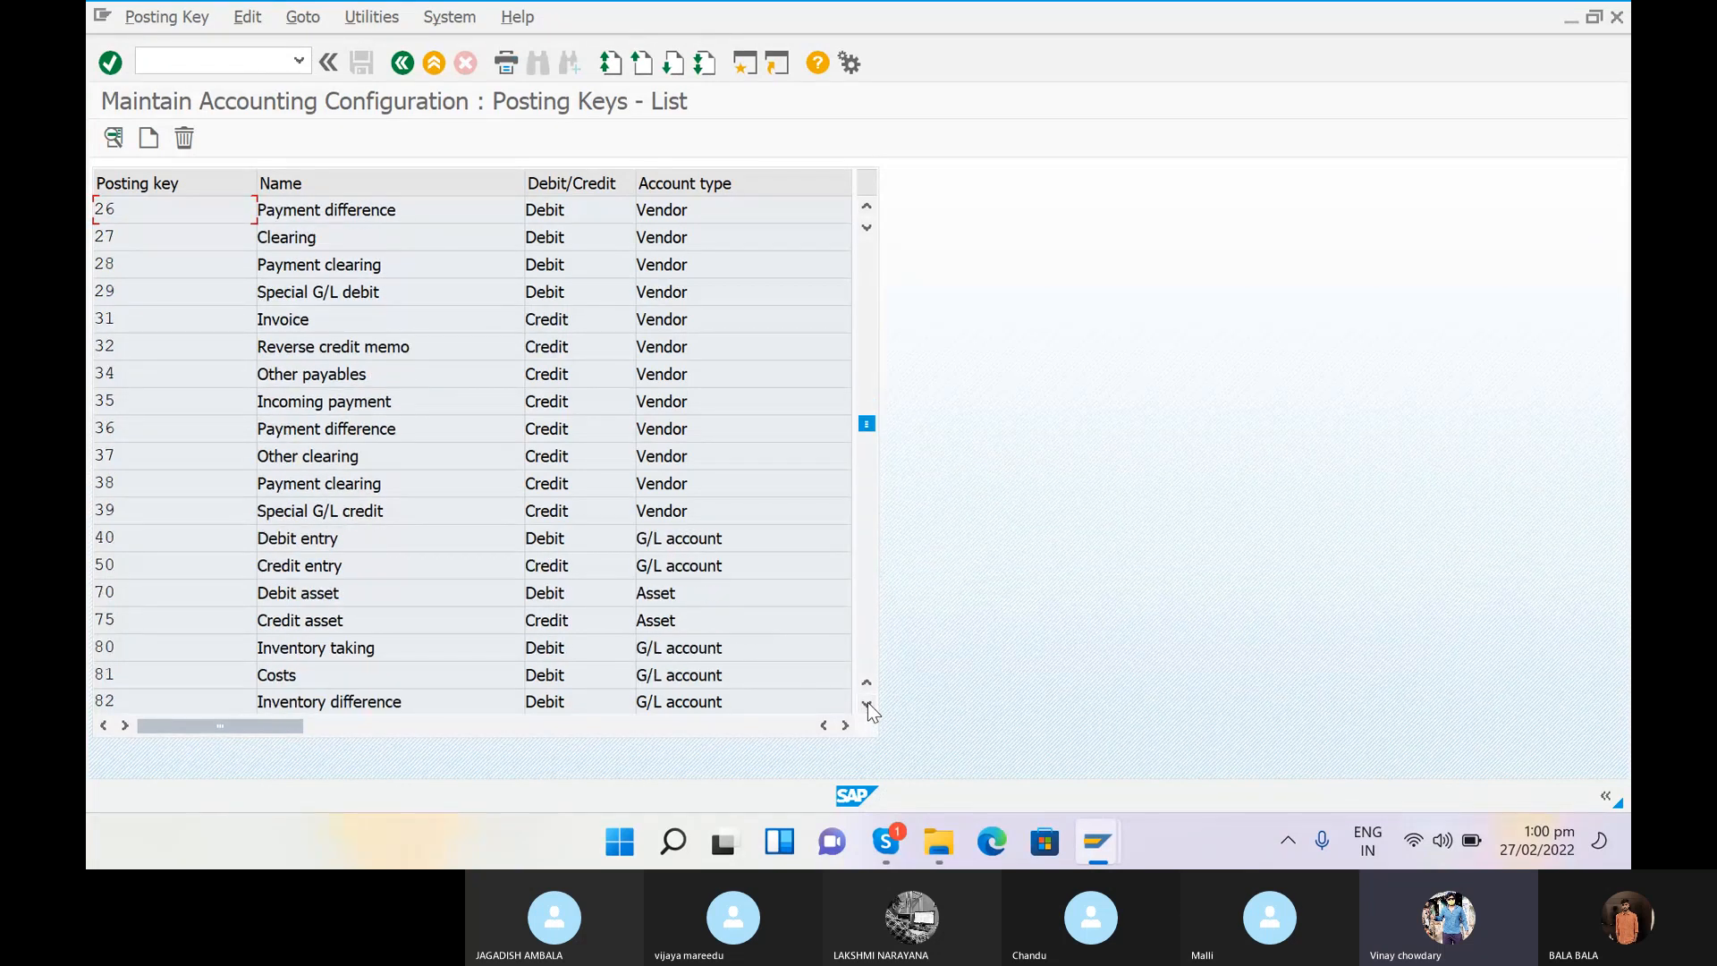
{"action": "left_click", "coordinate": [866, 704]}
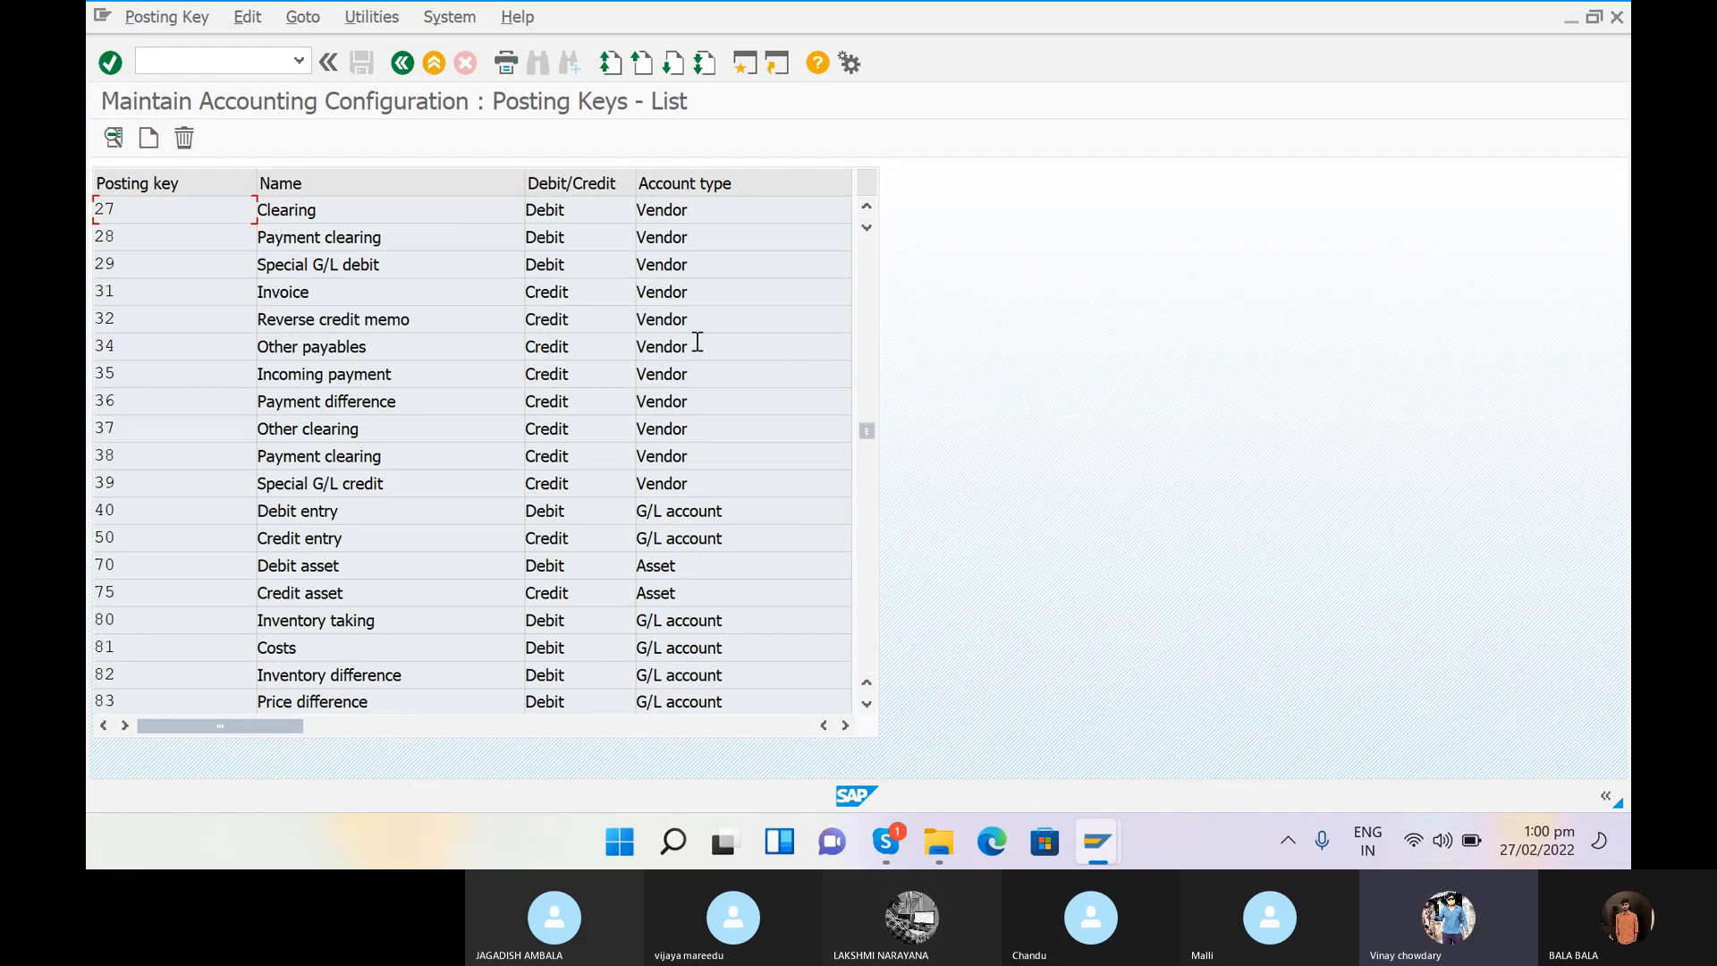
{"action": "left_click", "coordinate": [186, 59]}
{"action": "type", "text": "/N"}
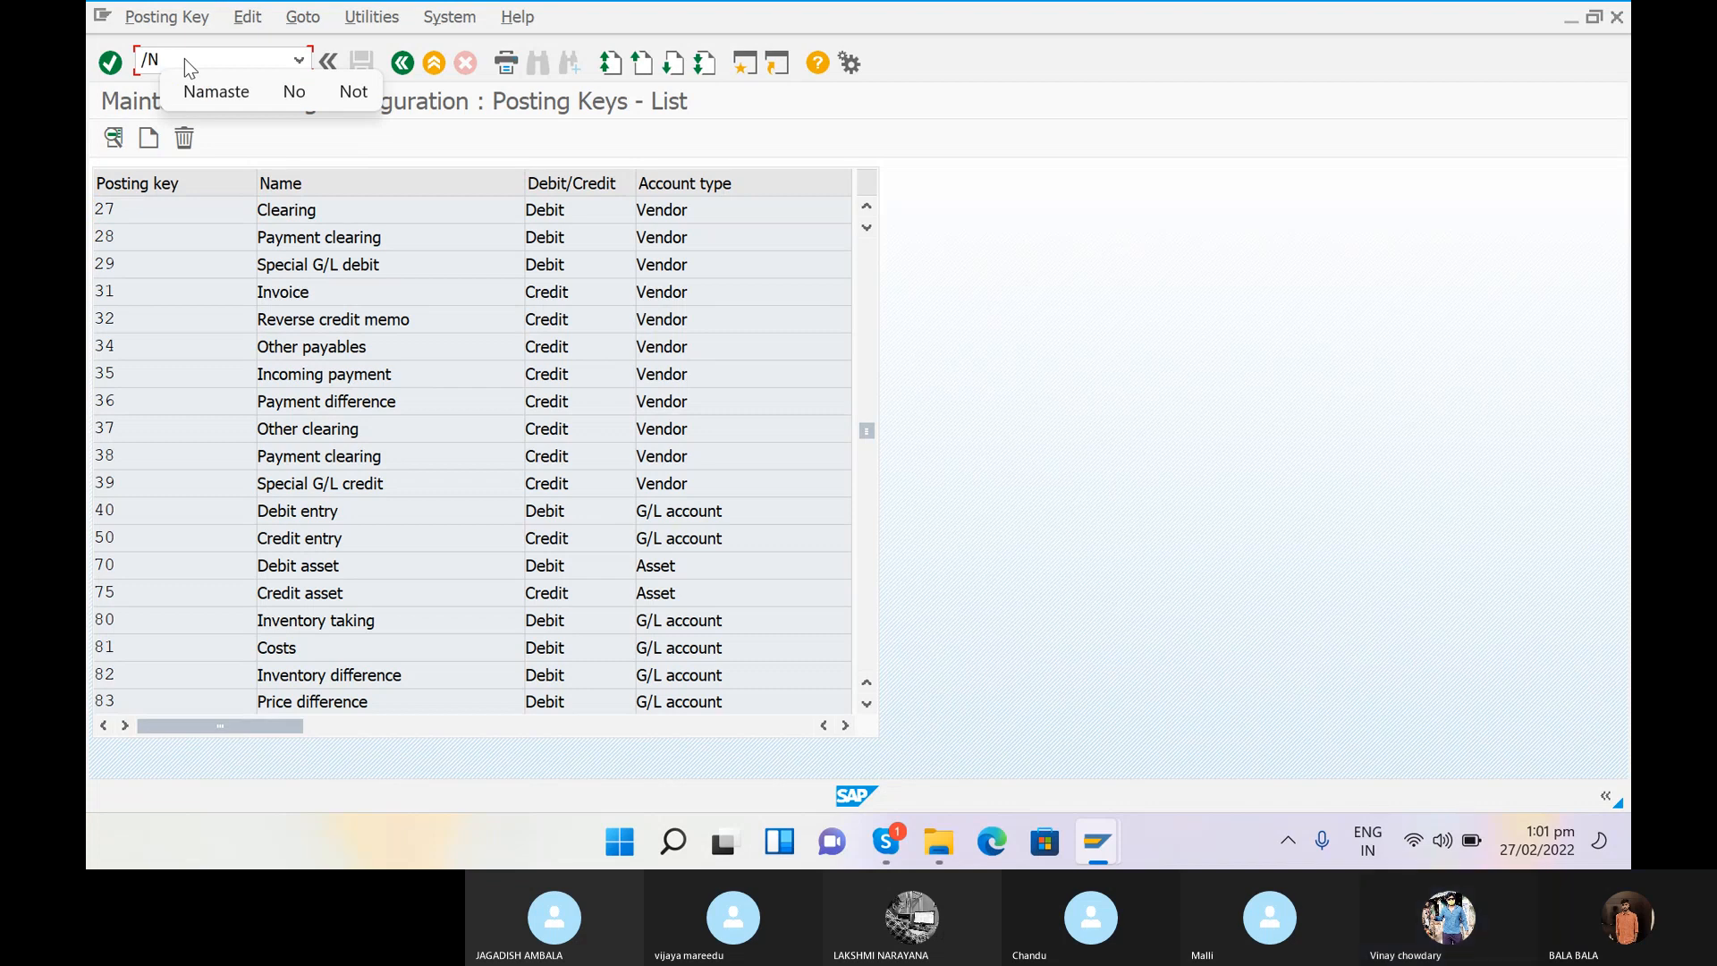
{"action": "left_click", "coordinate": [272, 163]}
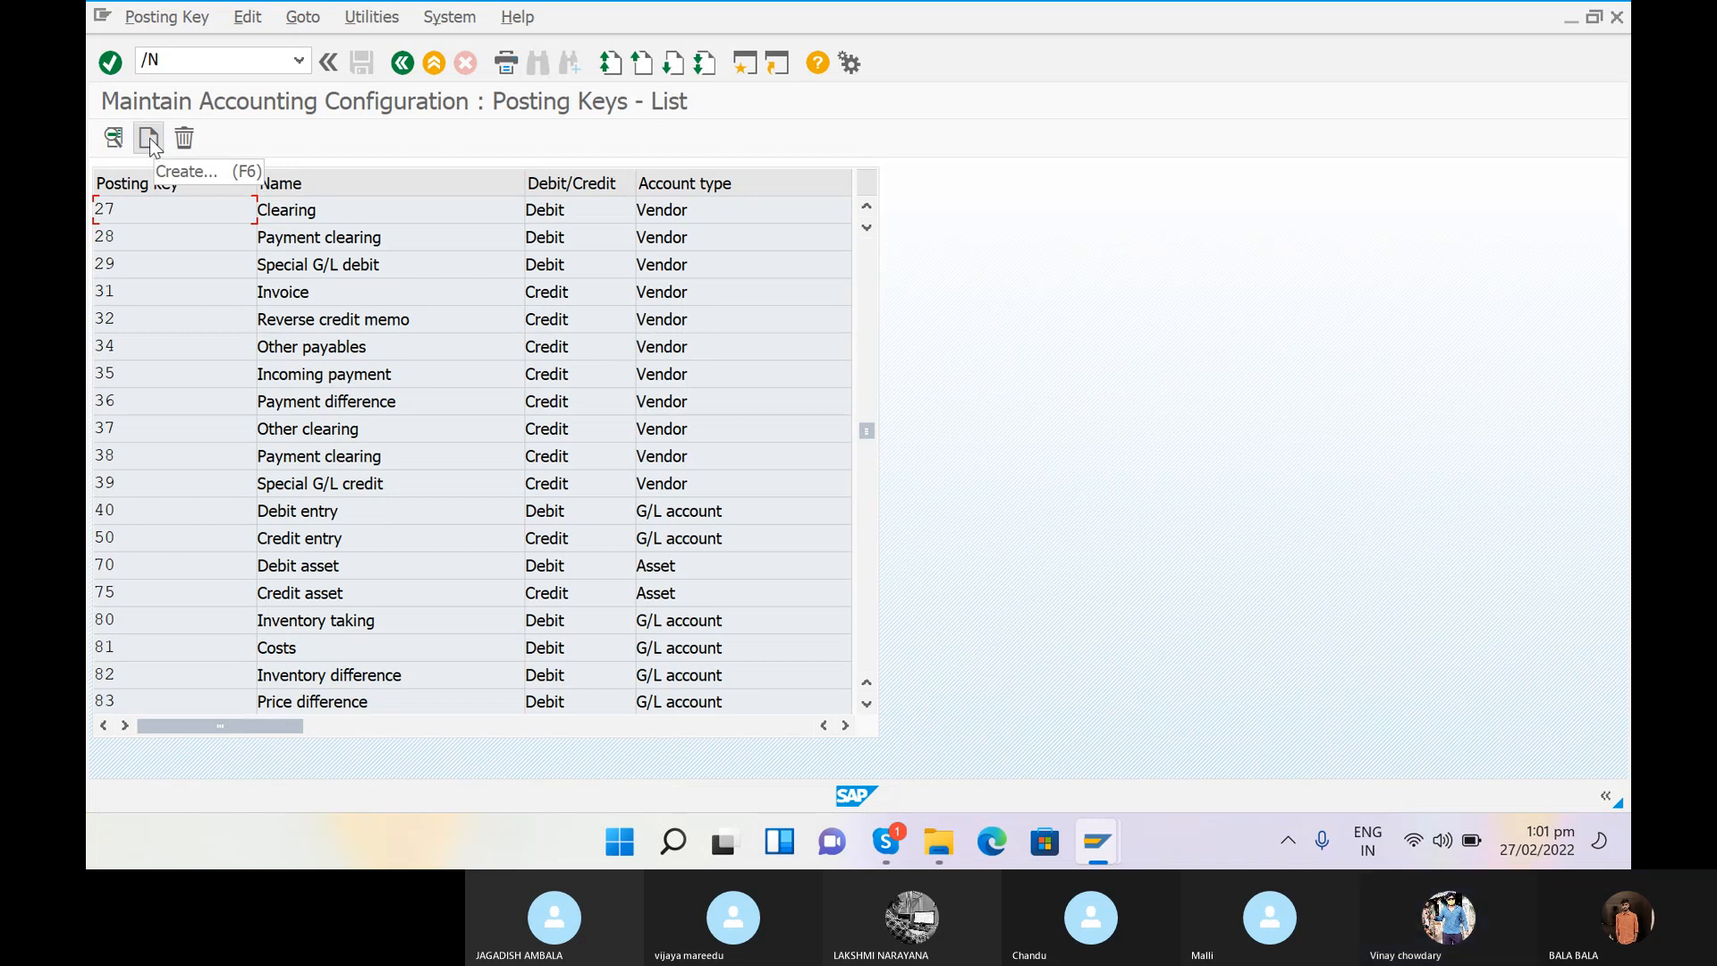
Step: Try to create posting key 40 named DEBIT ENTRY FOR G/L, and close the creation dialog
{"action": "left_click", "coordinate": [148, 138]}
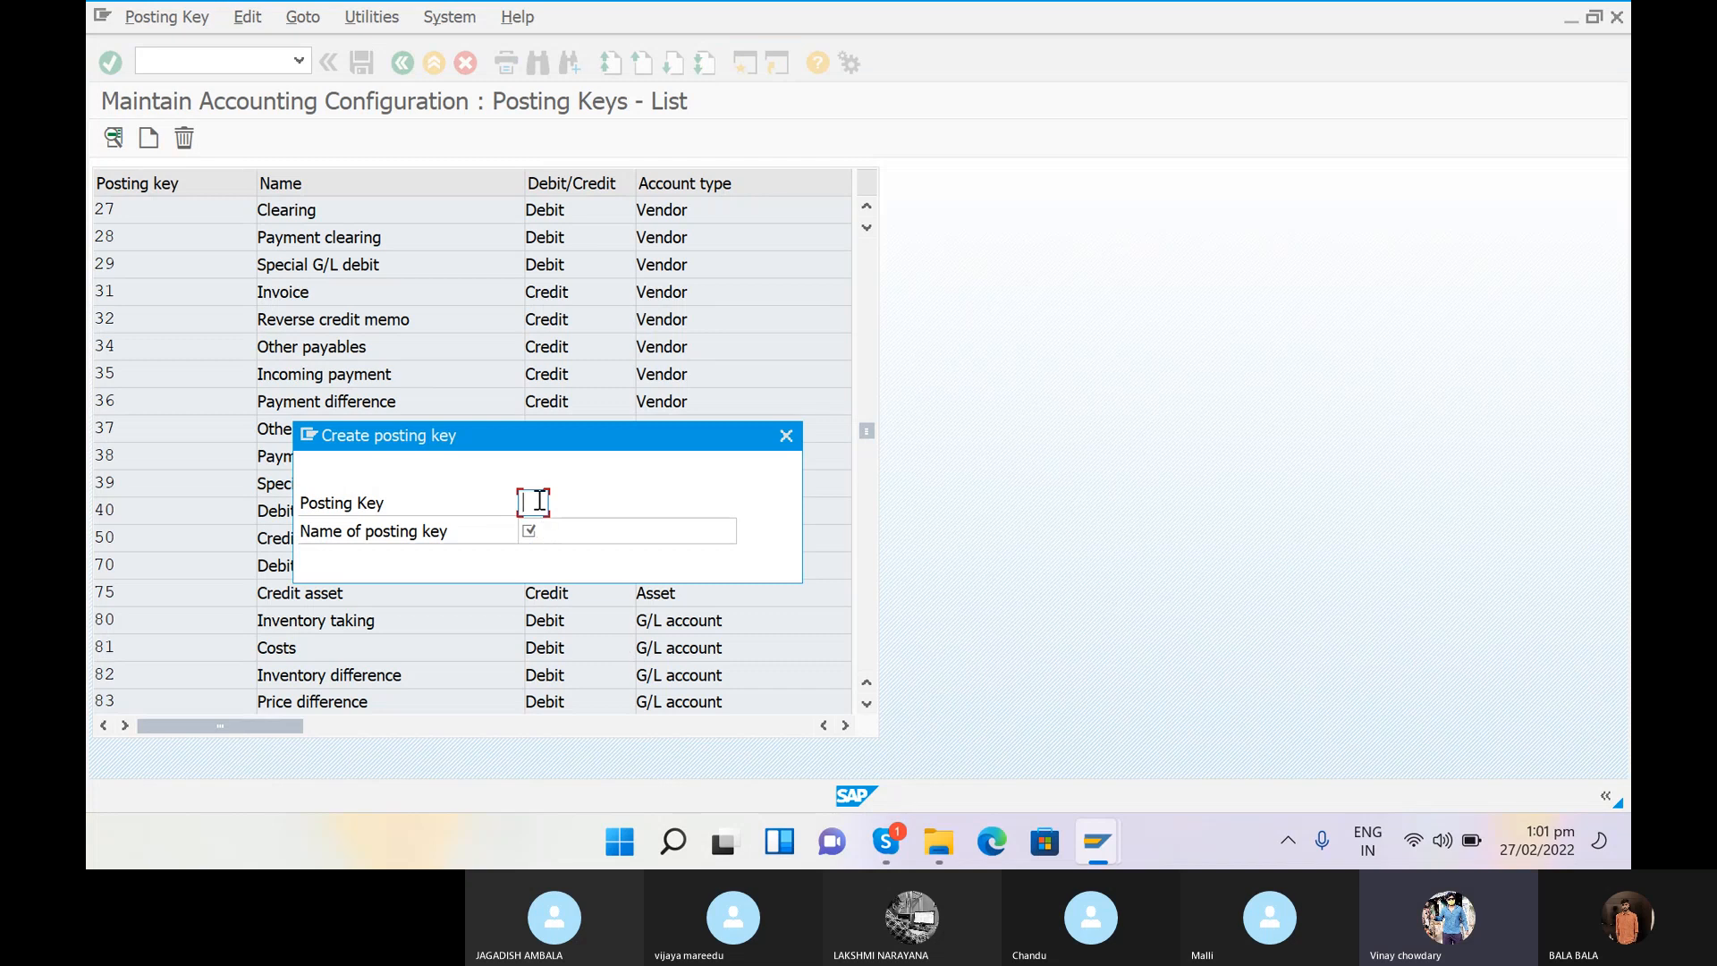
{"action": "type", "text": "40"}
{"action": "left_click", "coordinate": [557, 523]}
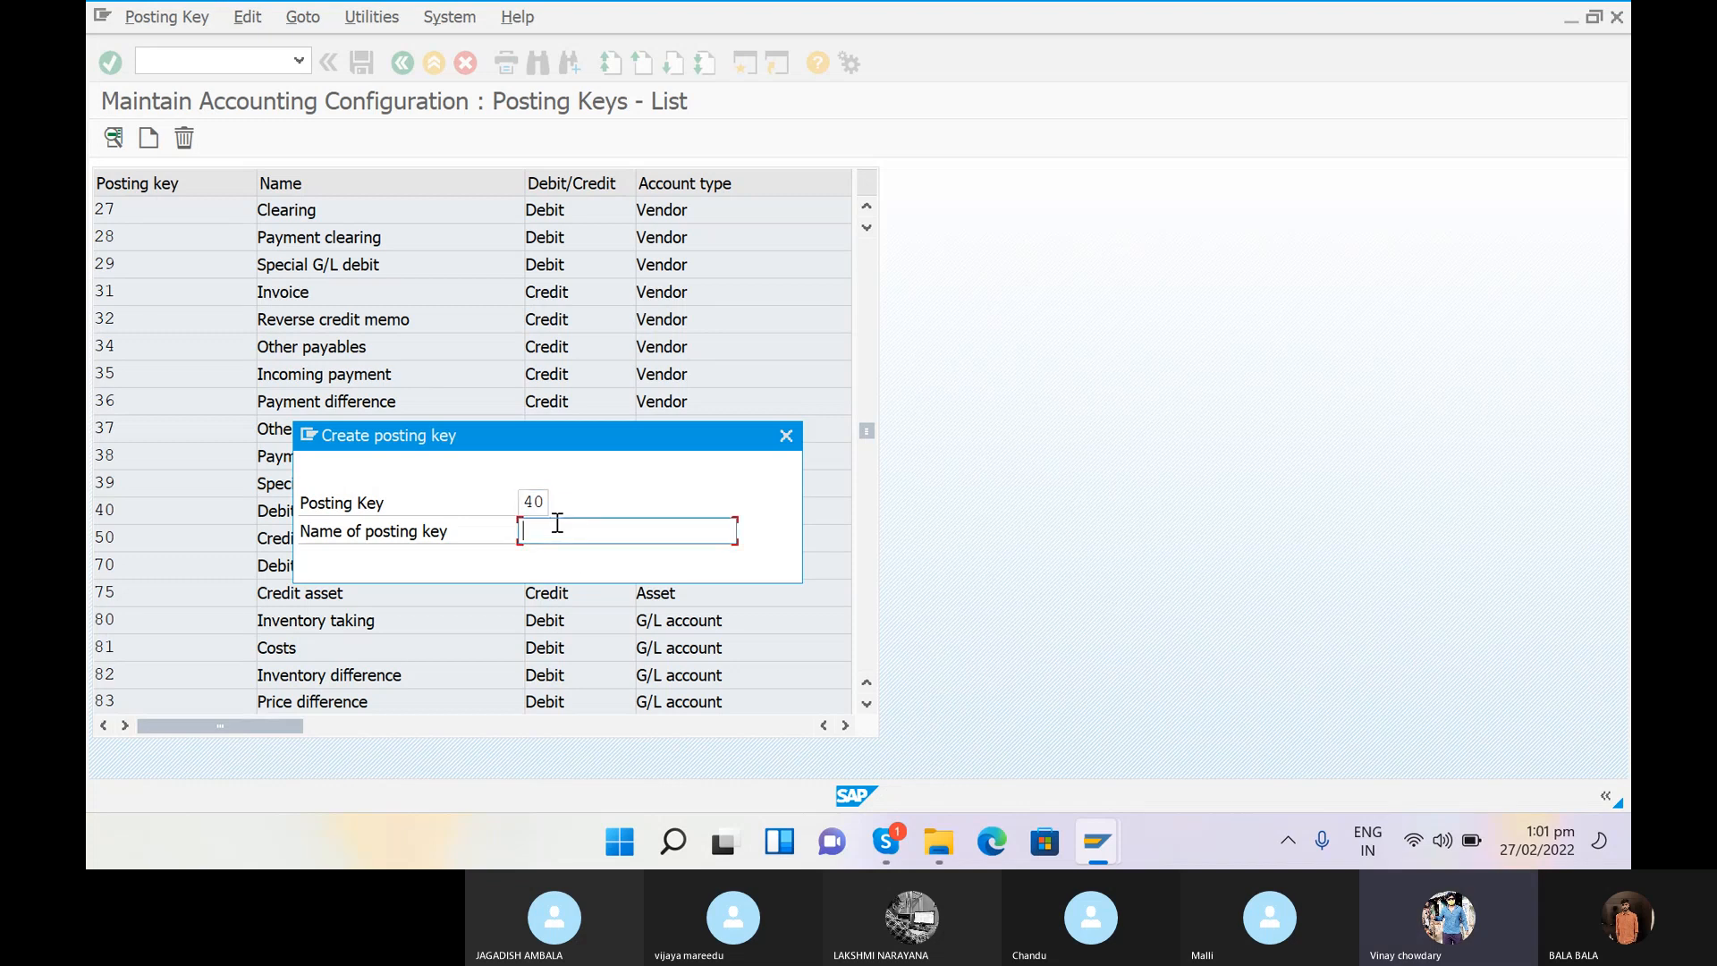
{"action": "type", "text": "DEB"}
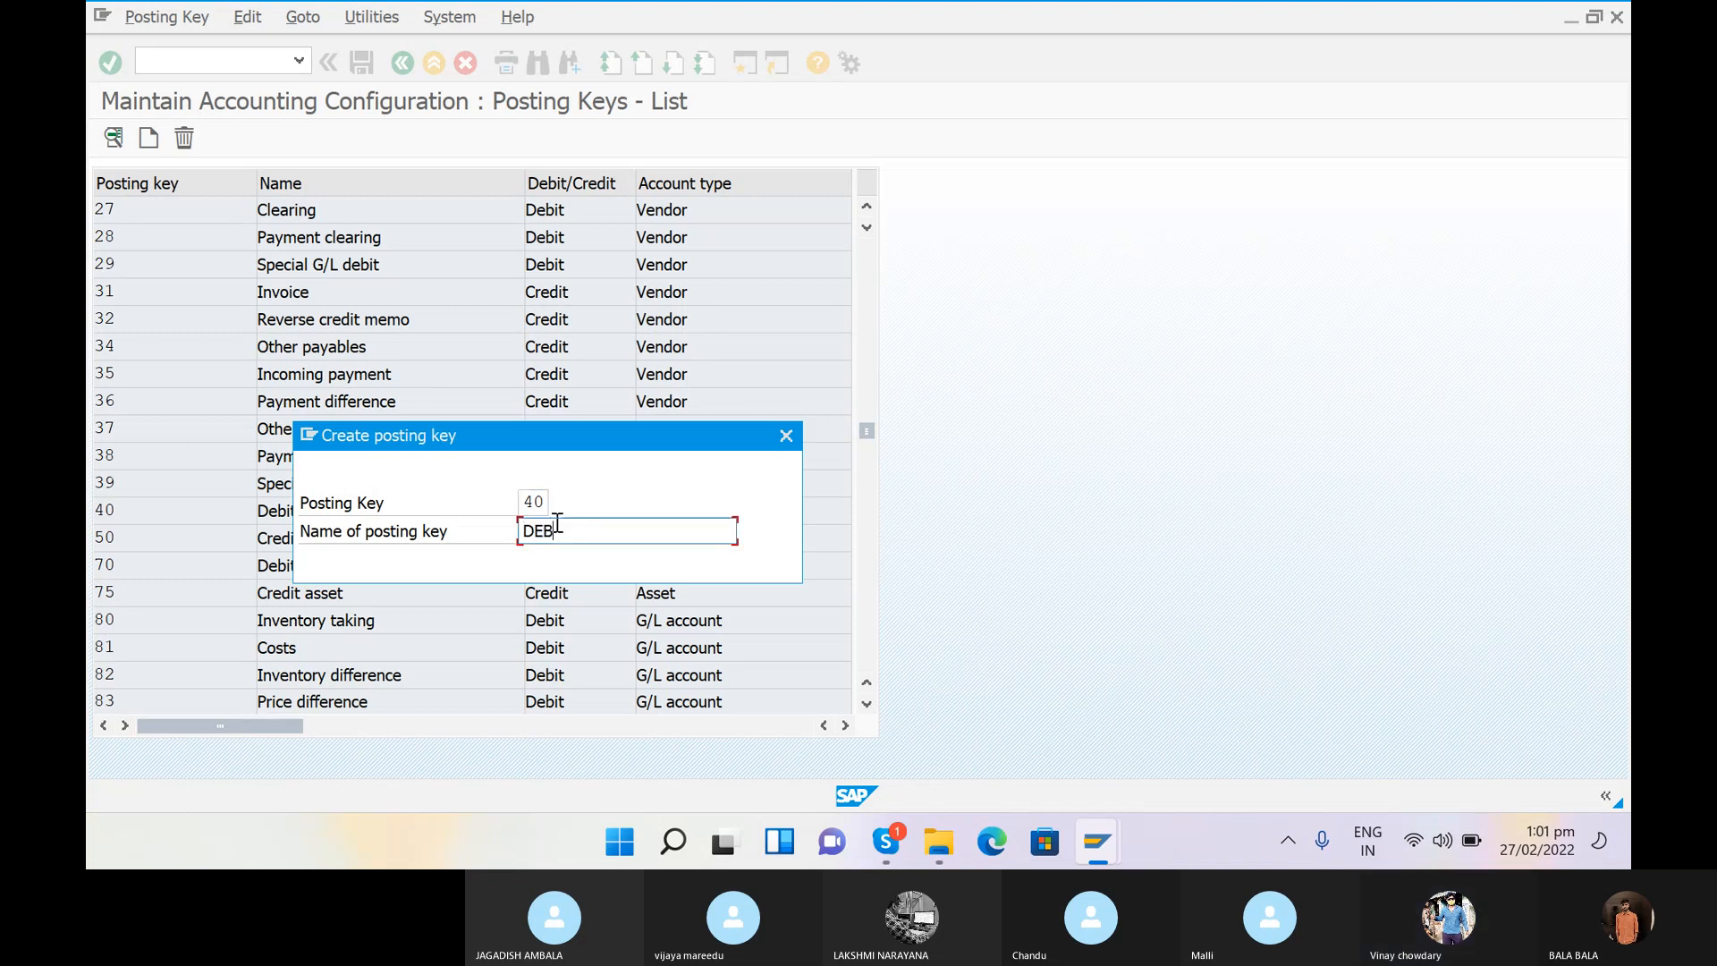
{"action": "type", "text": "IT "}
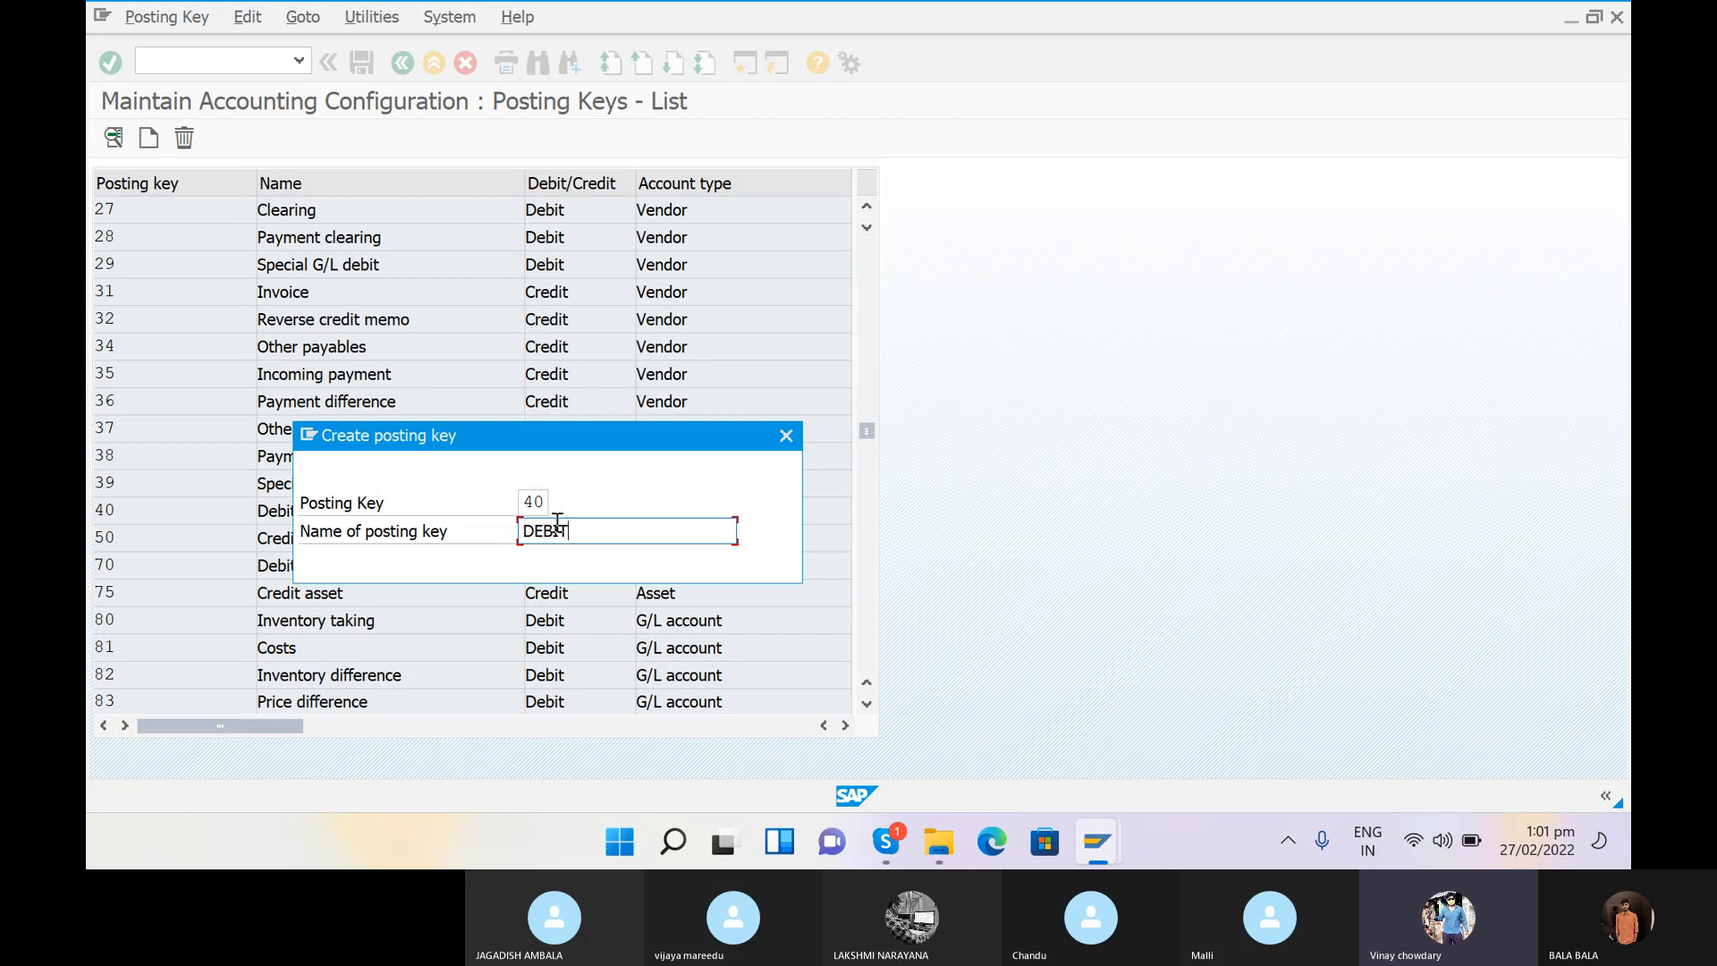
{"action": "type", "text": "ENTRY FO"}
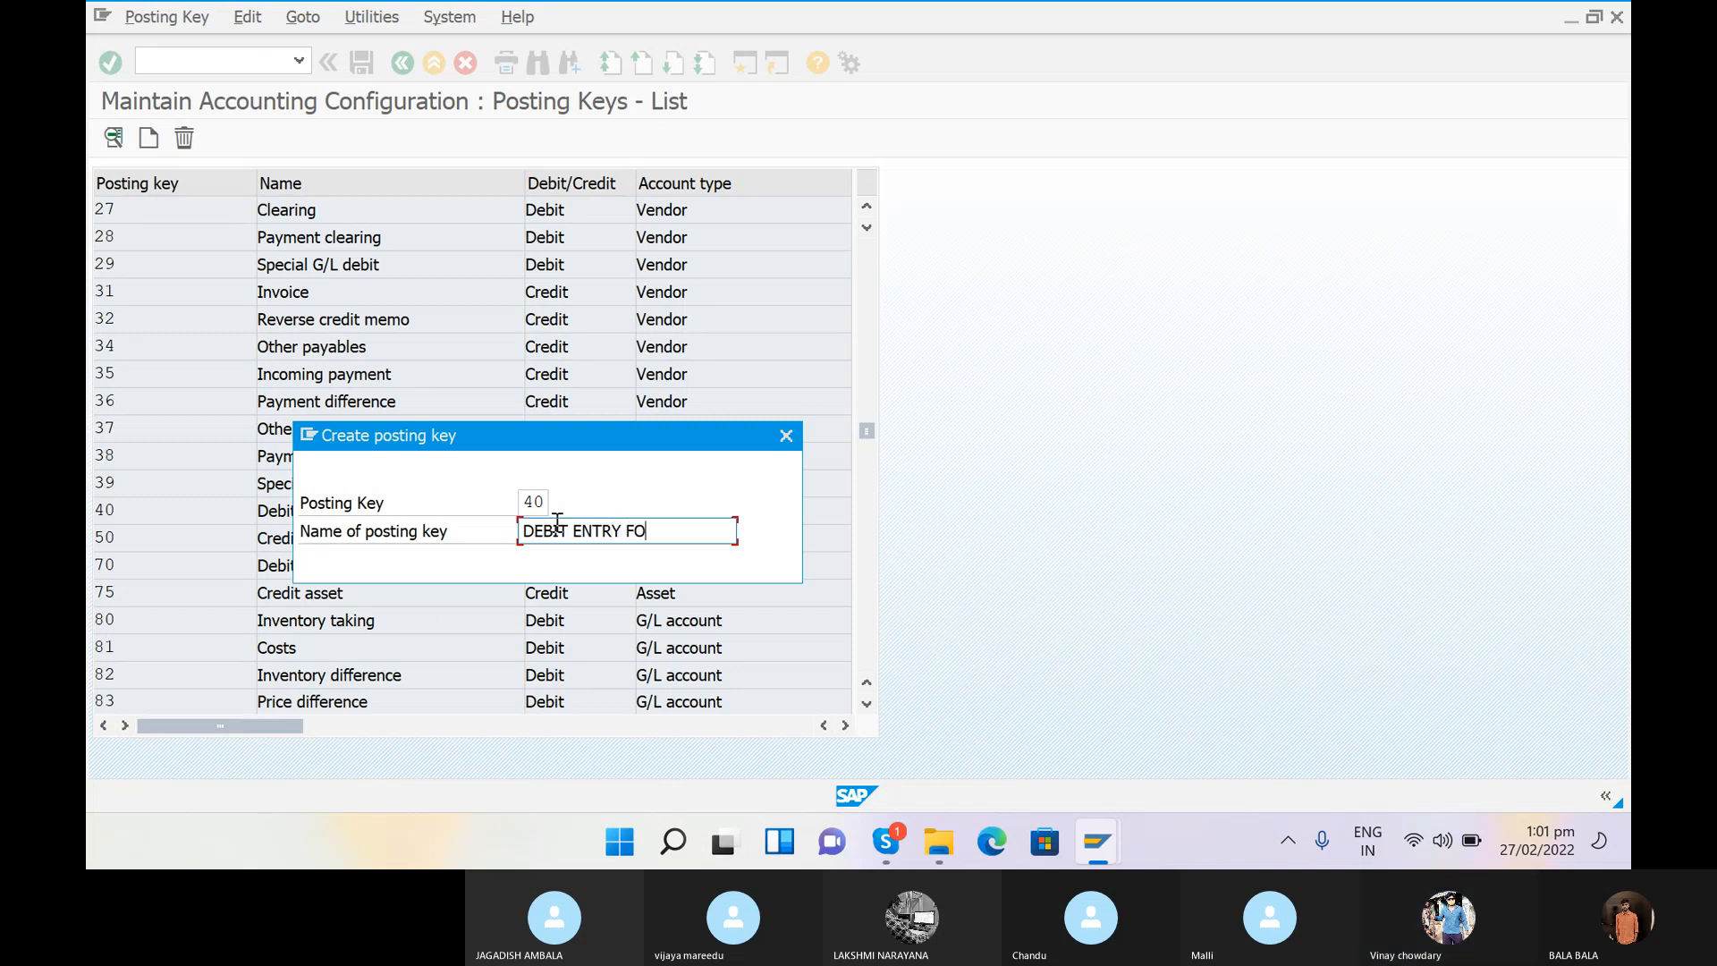
{"action": "type", "text": "R G/L"}
{"action": "key", "text": "BackSpace"}
{"action": "type", "text": "L"}
{"action": "key", "text": "Return"}
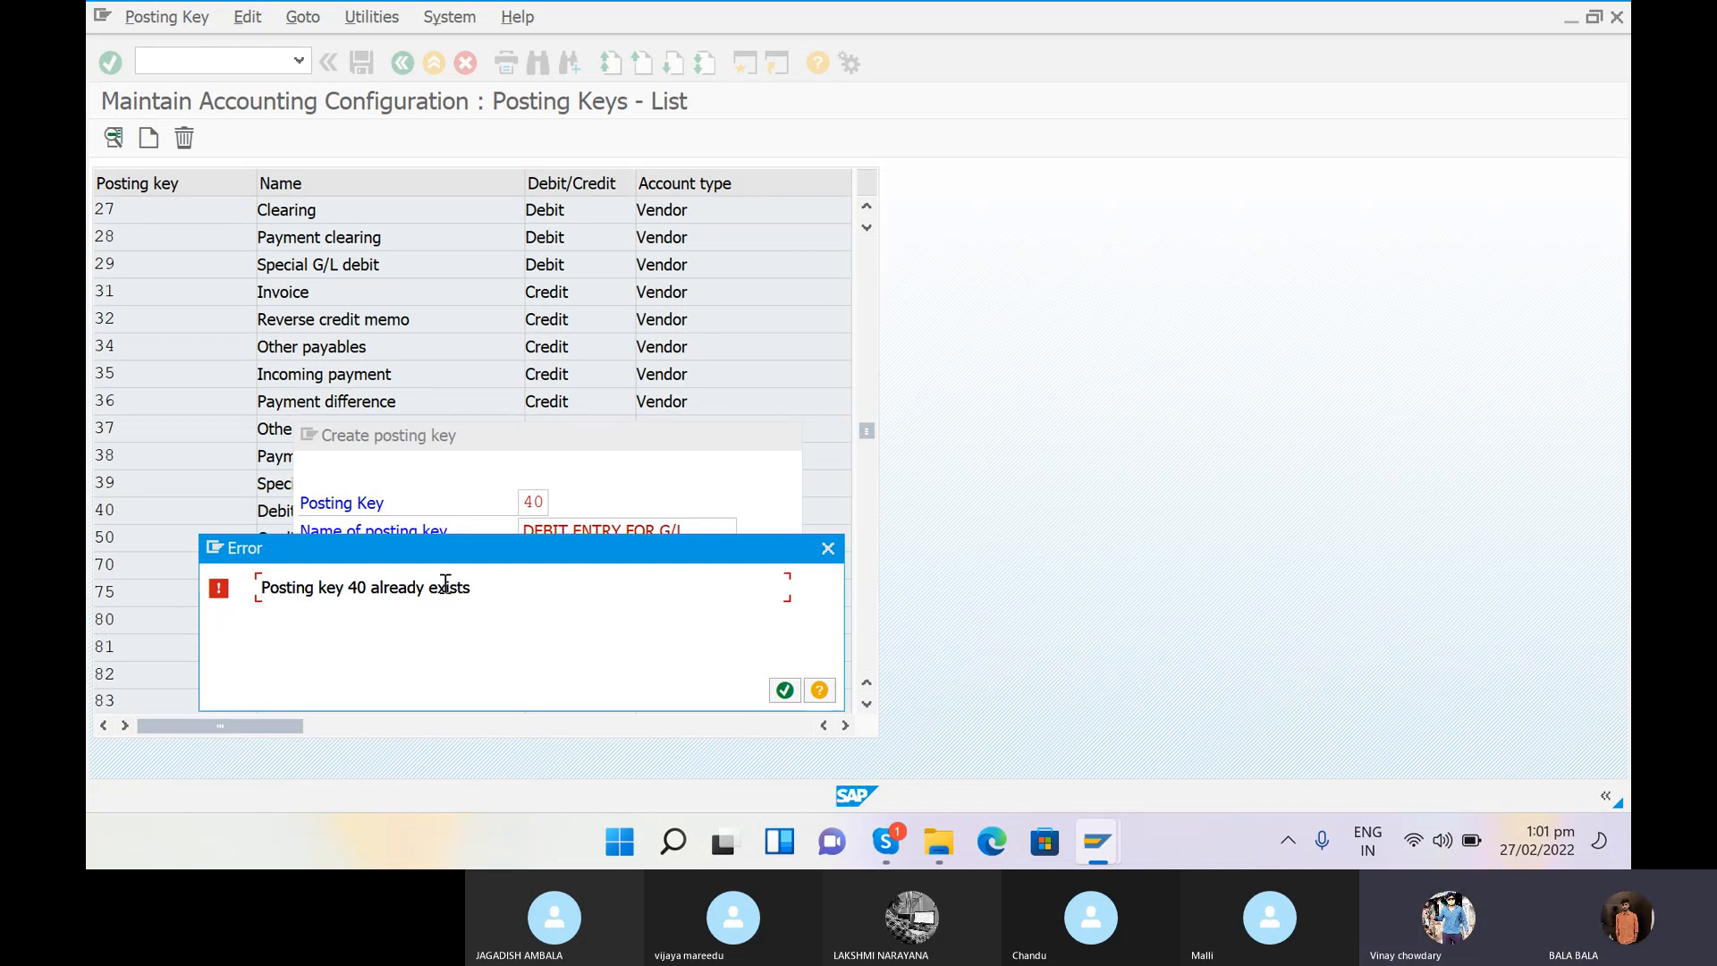
{"action": "left_click", "coordinate": [829, 549]}
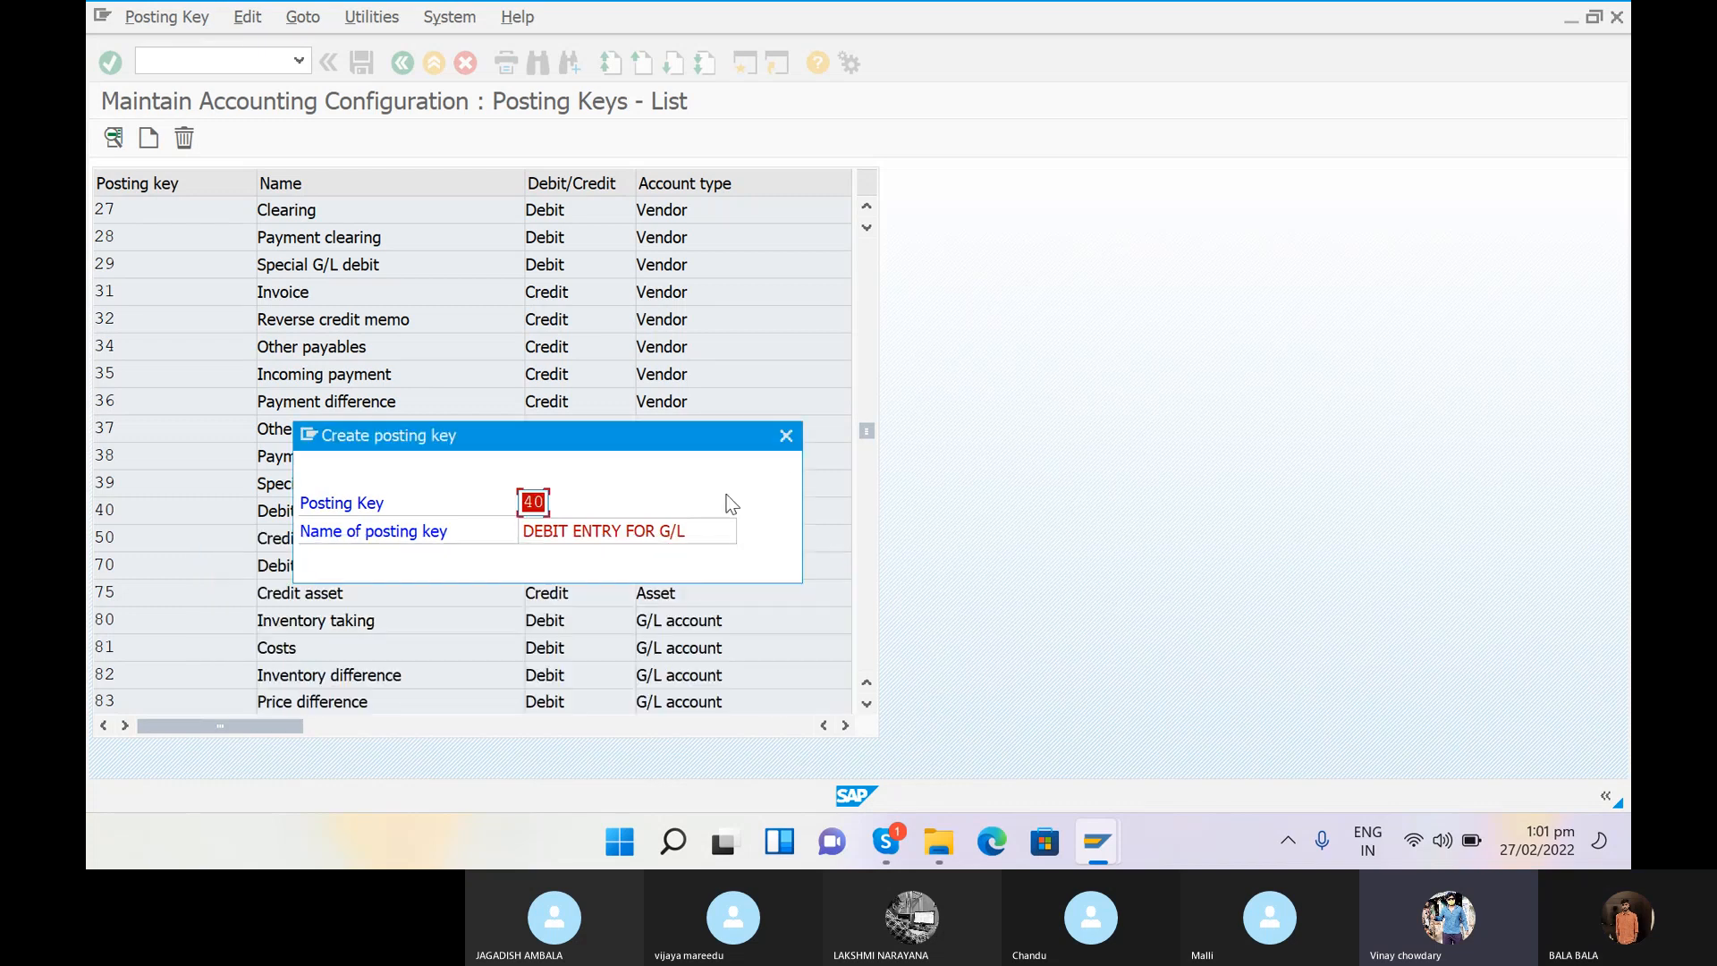
{"action": "left_click", "coordinate": [786, 435]}
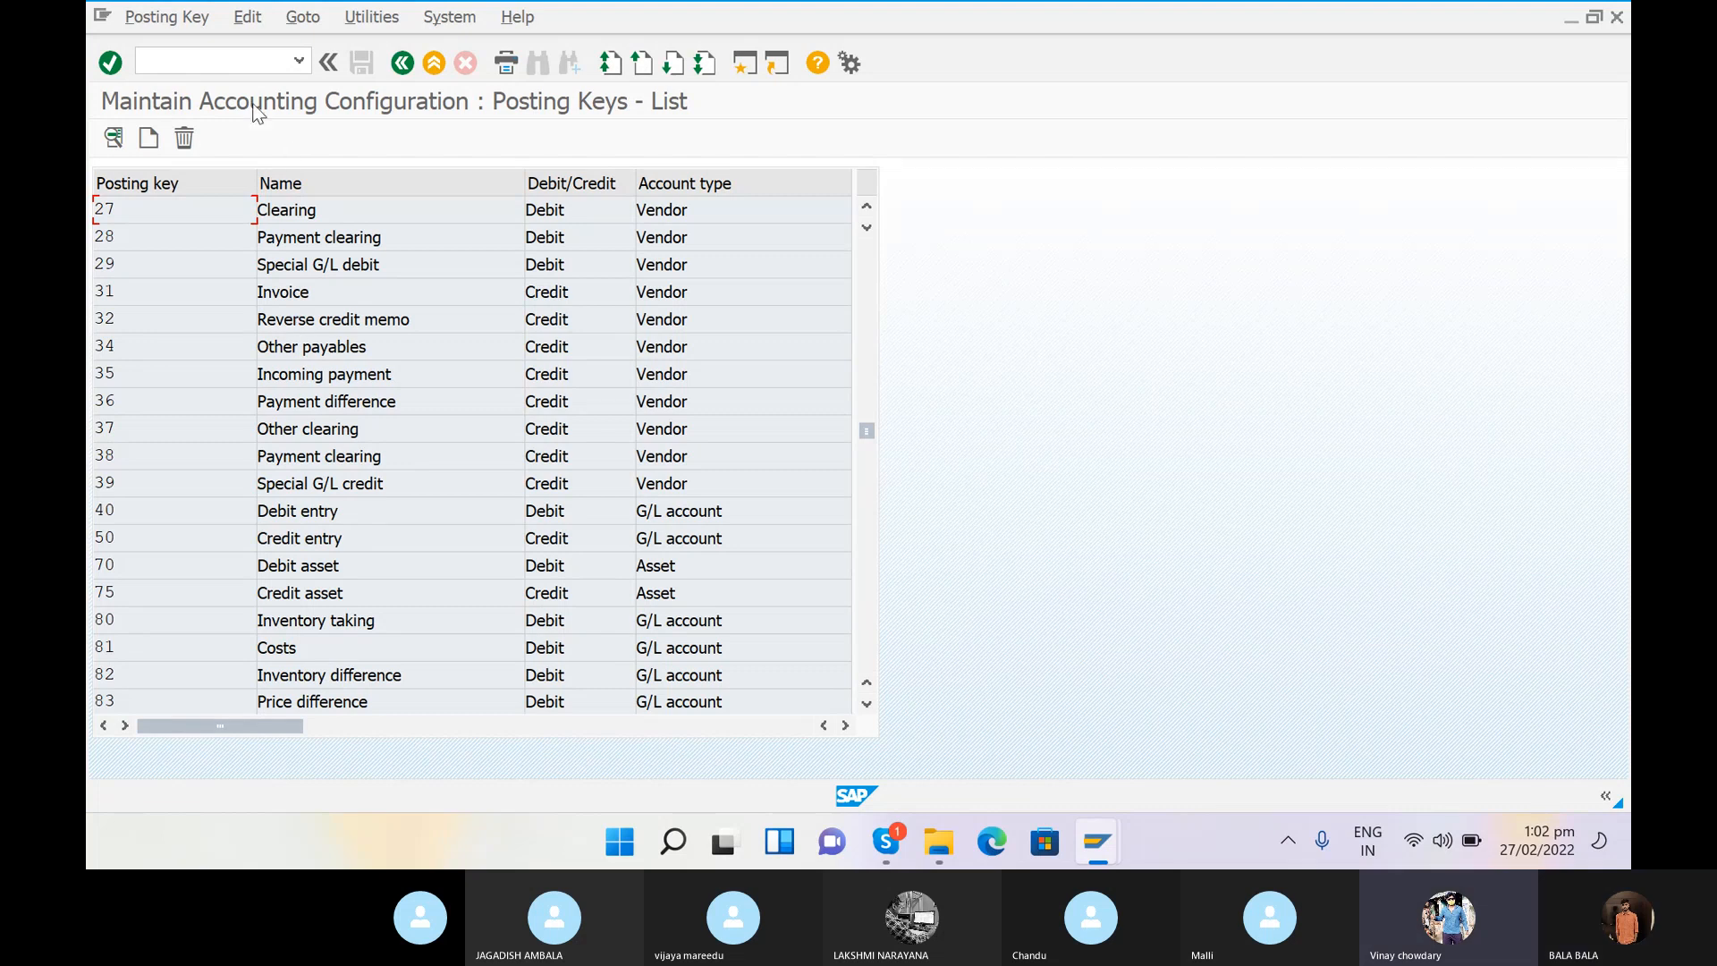
Step: Try to open transaction OBC4 from the posting key list, declining to display the locked data
{"action": "left_click", "coordinate": [204, 56]}
{"action": "type", "text": "/N"}
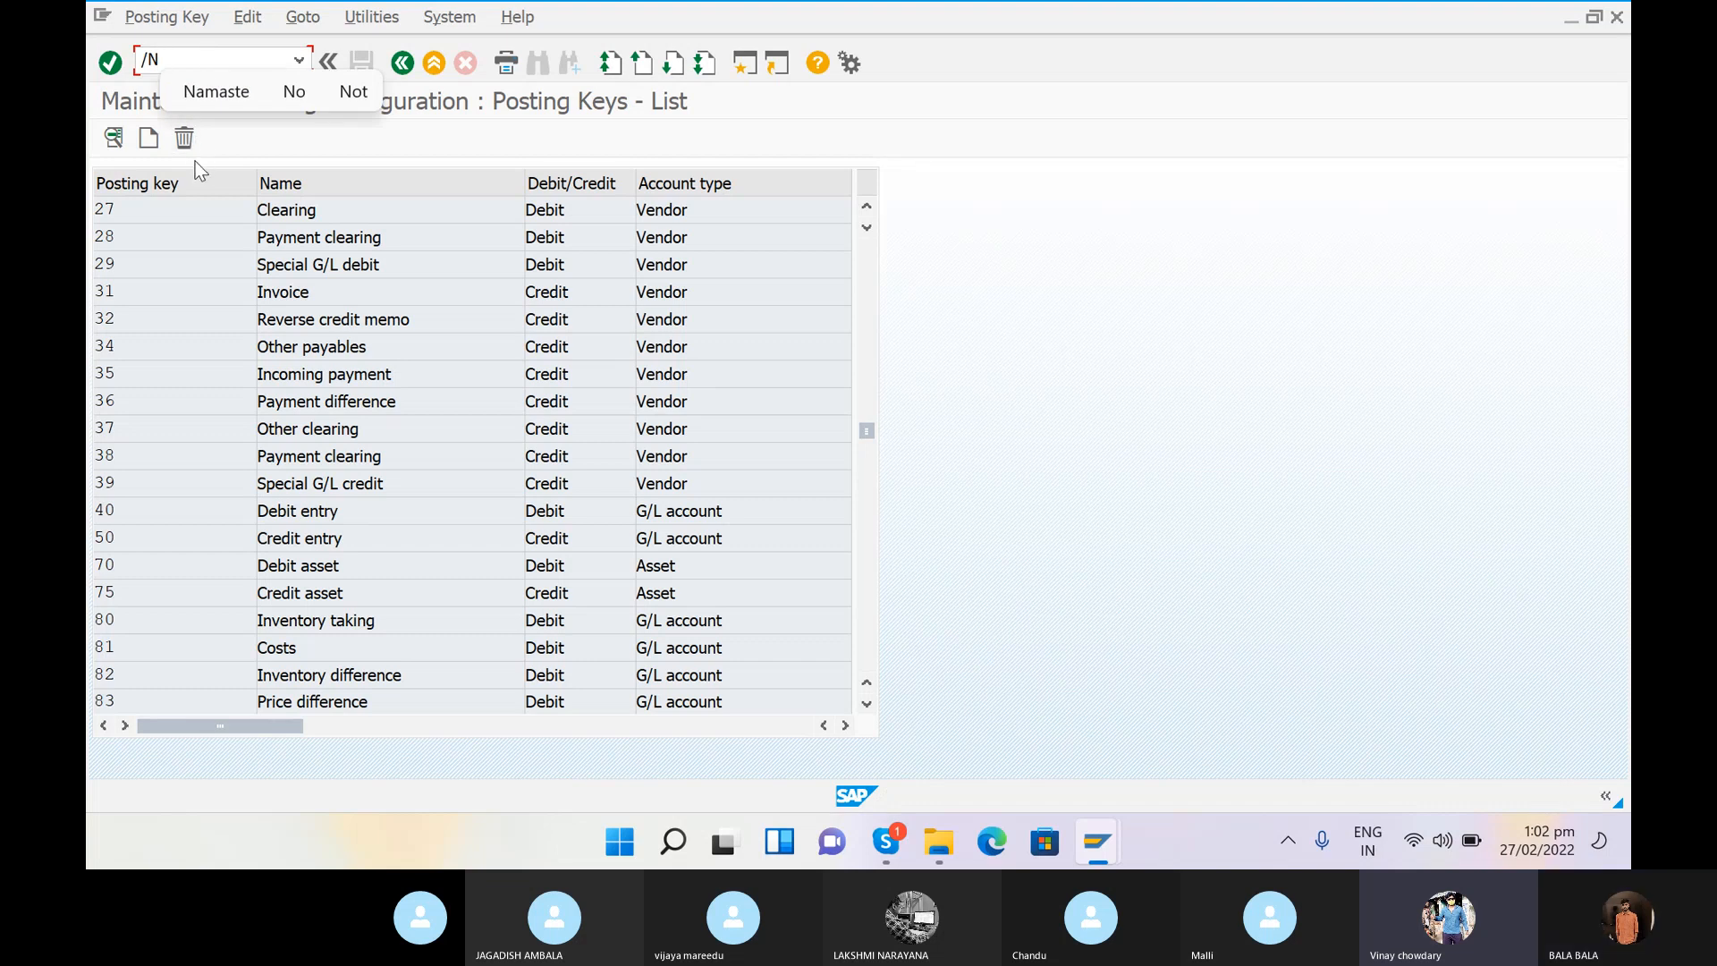
{"action": "left_click", "coordinate": [285, 190]}
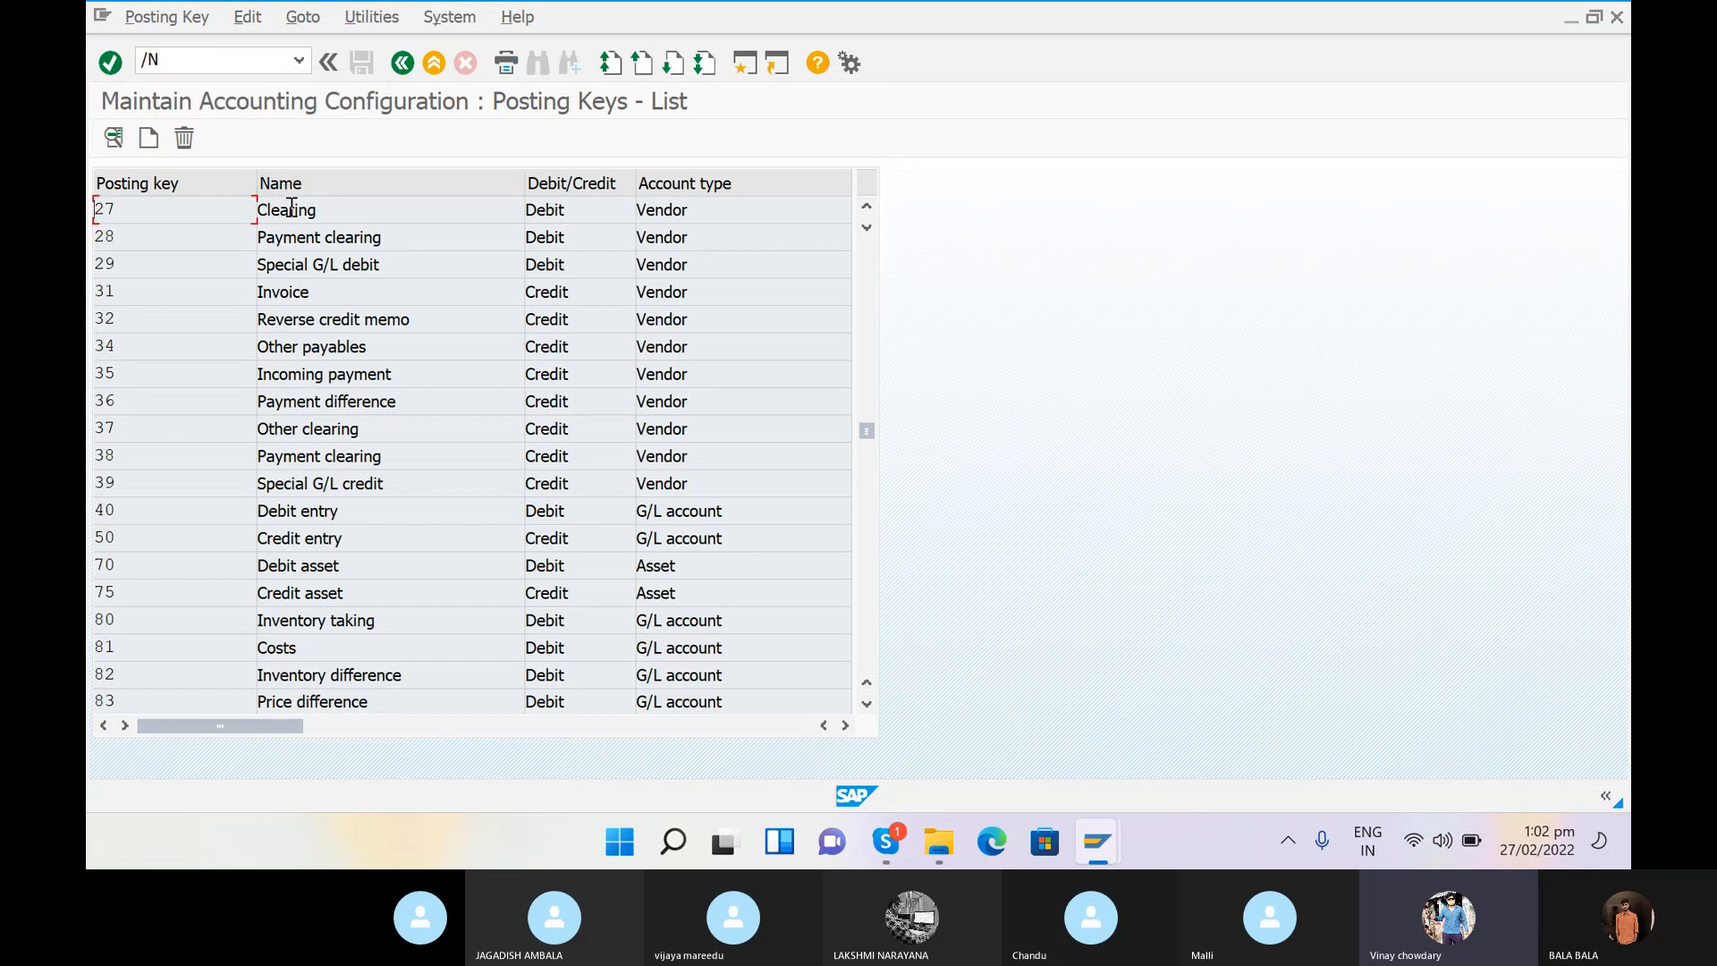
{"action": "left_click", "coordinate": [210, 63]}
{"action": "left_click", "coordinate": [210, 64]}
{"action": "type", "text": "OBC4"}
{"action": "key", "text": "Return"}
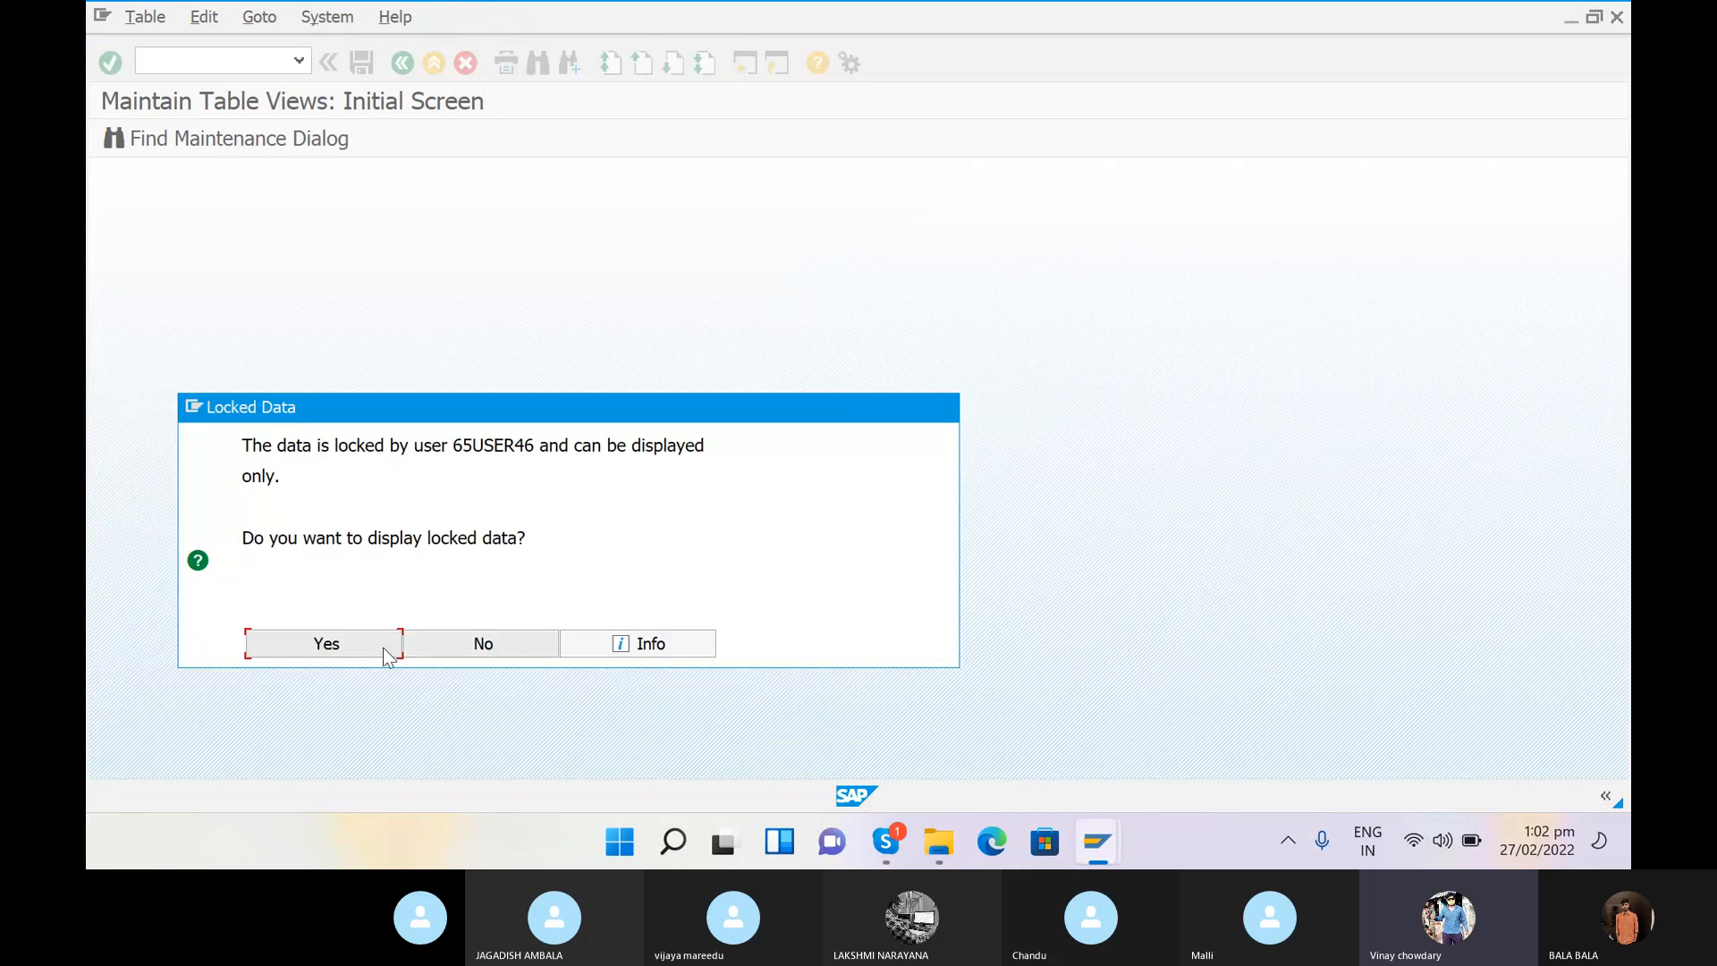
{"action": "left_click", "coordinate": [454, 650]}
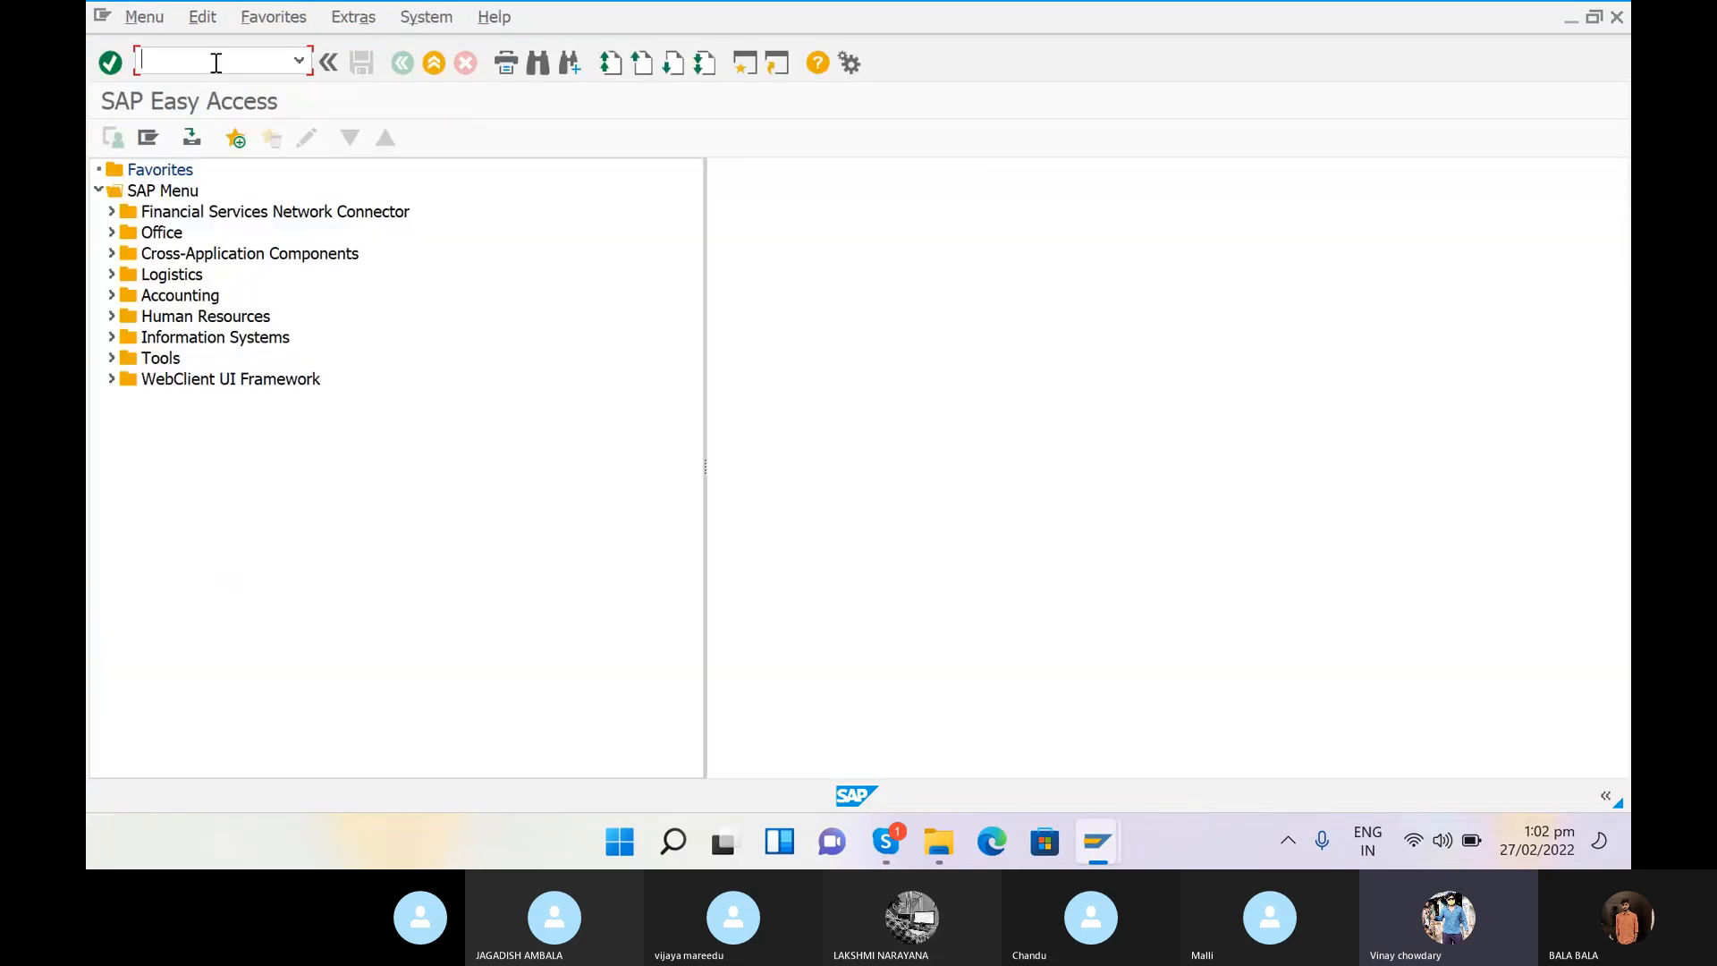
Step: Open the lock entry selection screen with transaction SM12
{"action": "left_click", "coordinate": [201, 66]}
{"action": "type", "text": "SMA"}
{"action": "key", "text": "BackSpace"}
{"action": "type", "text": "12"}
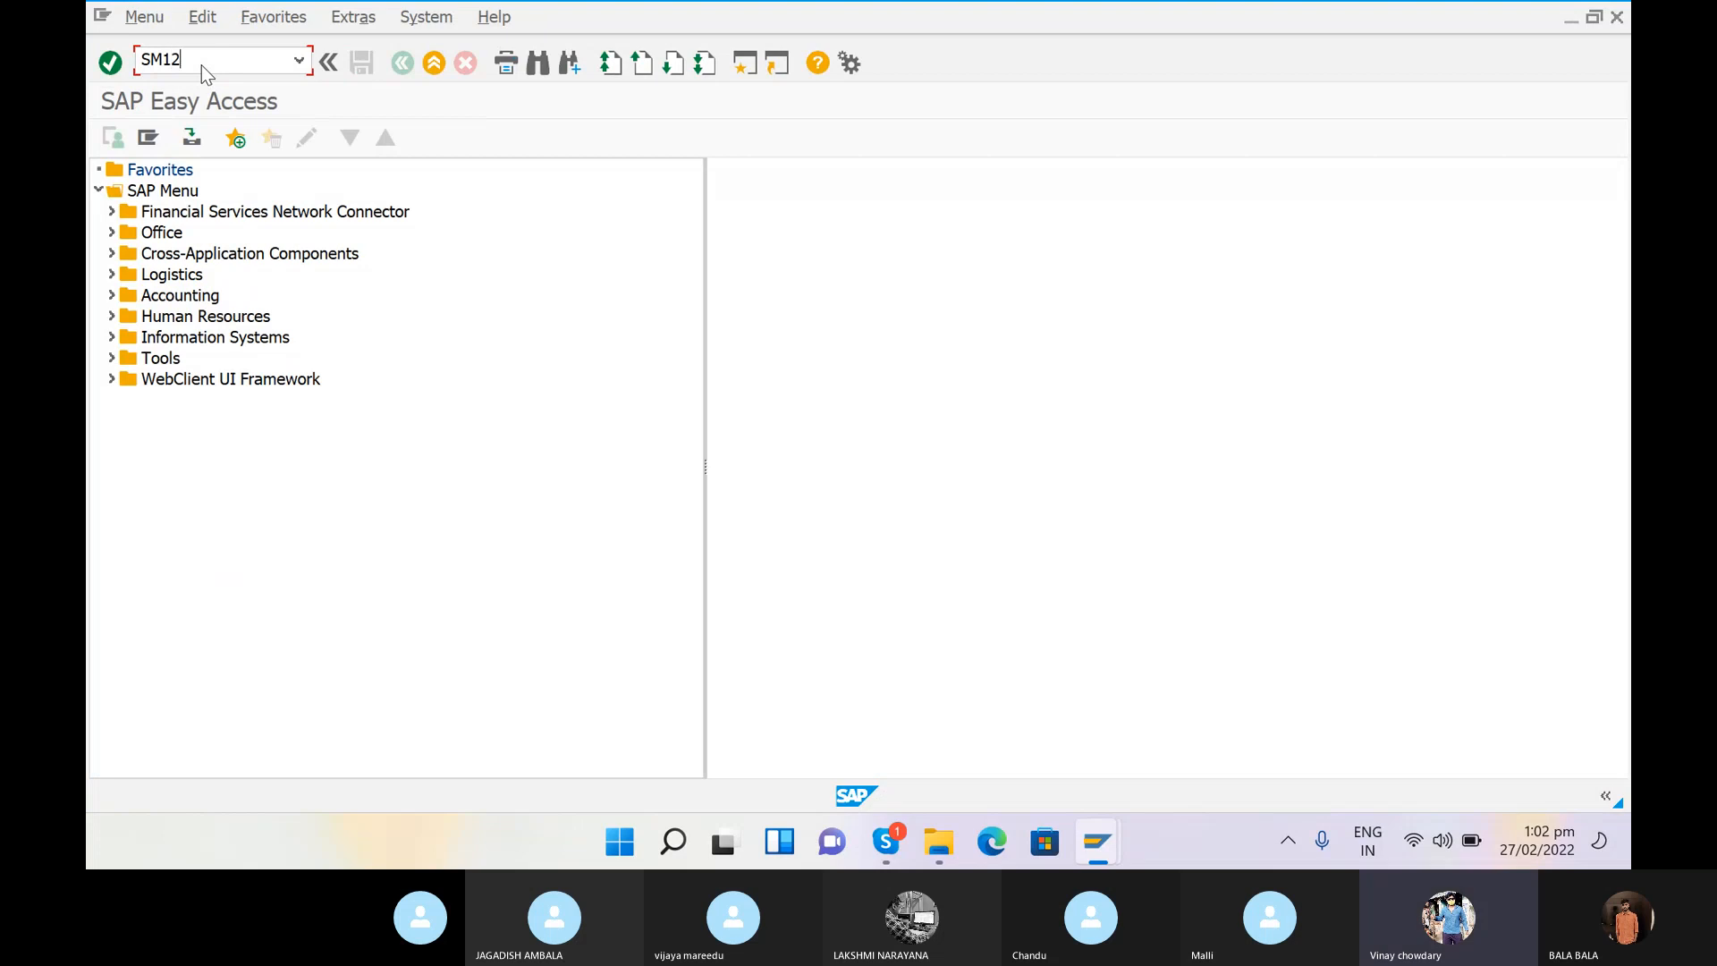
{"action": "key", "text": "Return"}
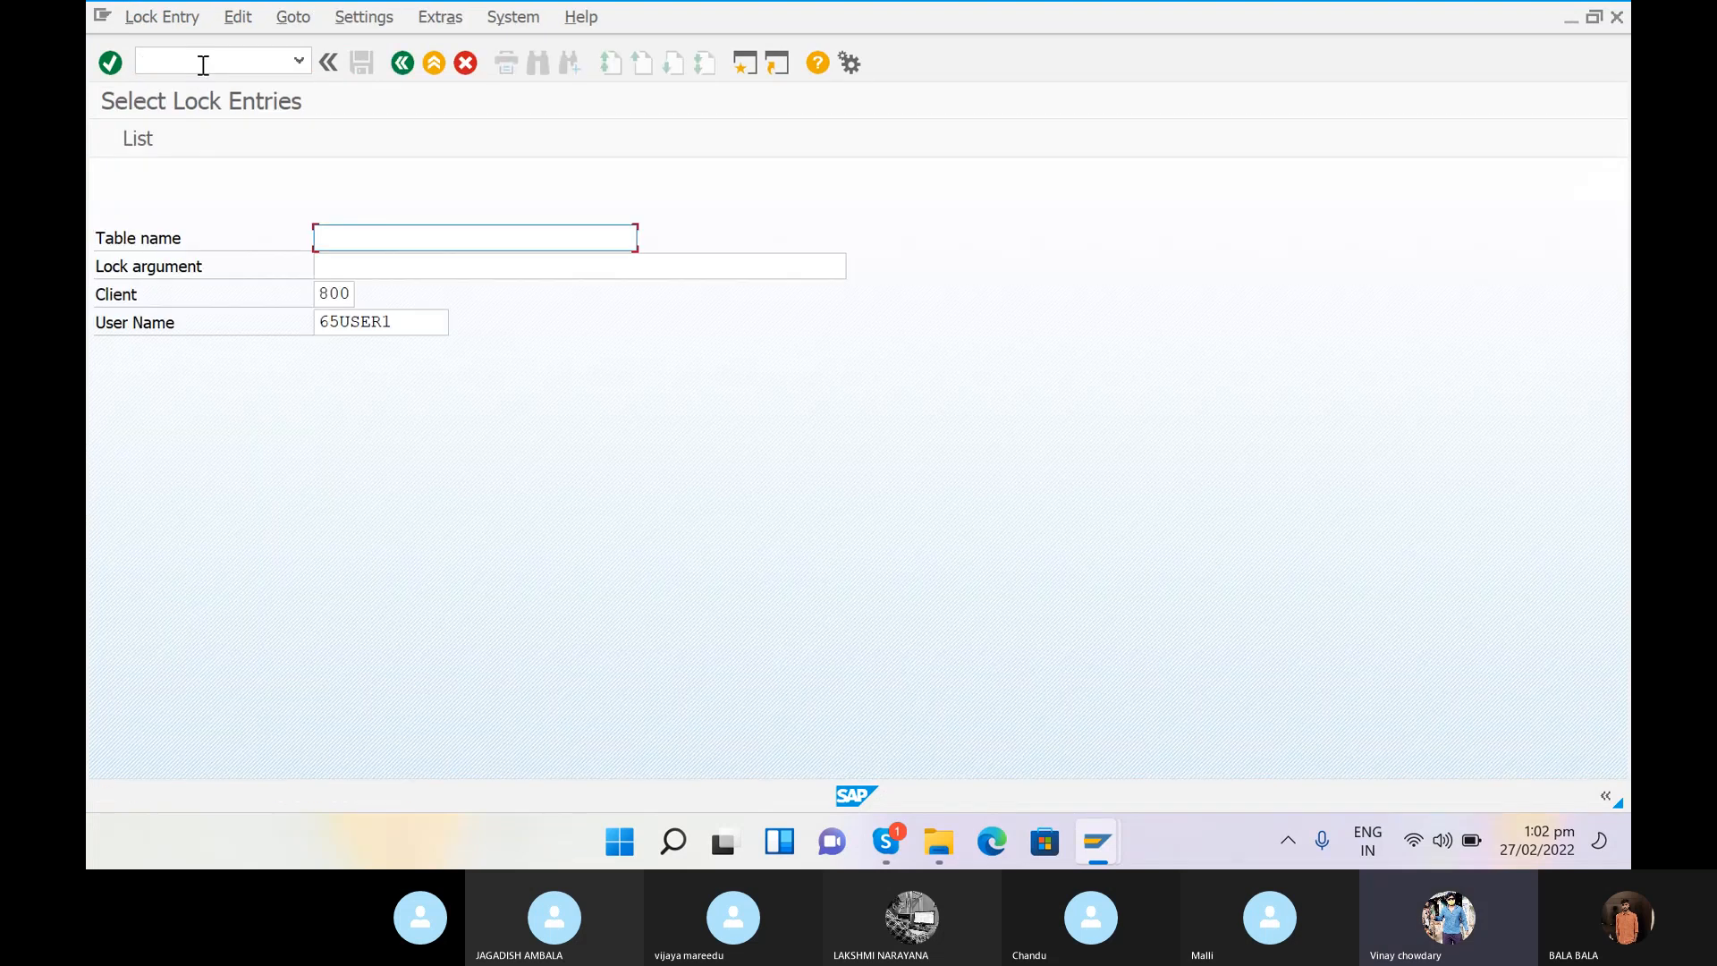
Step: Clear the user name filter and list the lock entries of all users in client 800
{"action": "left_click", "coordinate": [402, 320]}
{"action": "key", "text": "BackSpace"}
{"action": "key", "text": "BackSpace"}
{"action": "key", "text": "BackSpace"}
{"action": "key", "text": "BackSpace"}
{"action": "key", "text": "BackSpace"}
{"action": "key", "text": "BackSpace"}
{"action": "key", "text": "BackSpace"}
{"action": "key", "text": "Return"}
Step: Select all listed lock entries, delete them and close the Performance Assistant
{"action": "left_click", "coordinate": [99, 174]}
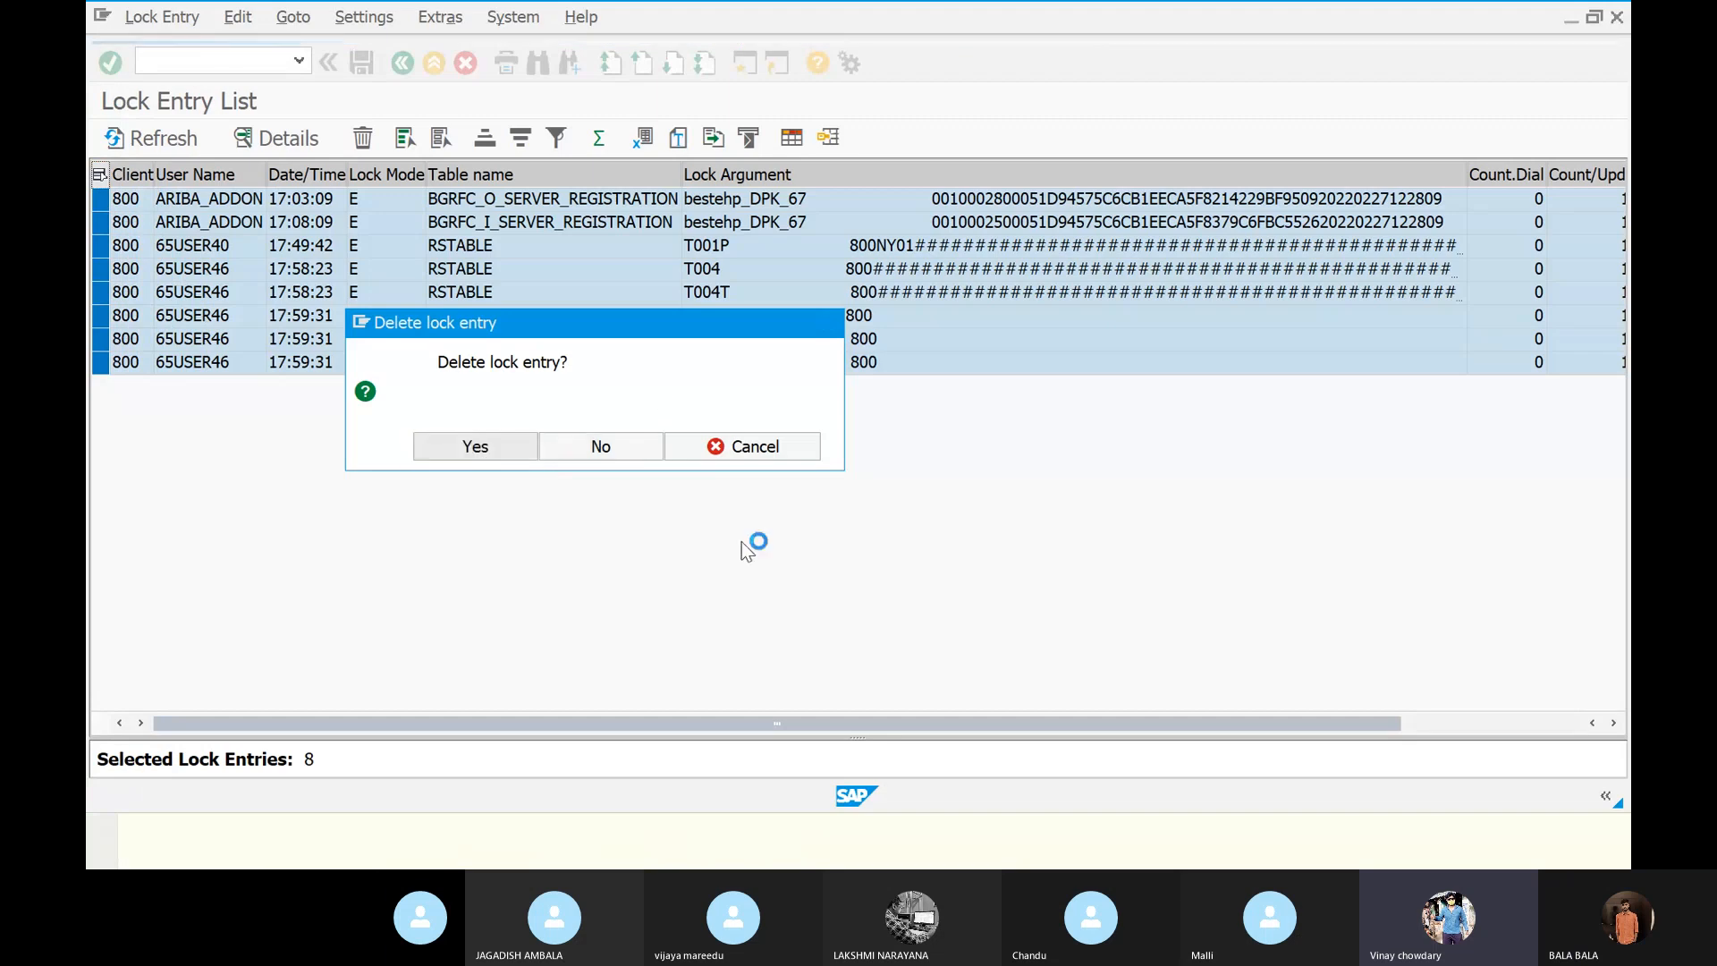
{"action": "key", "text": "Return"}
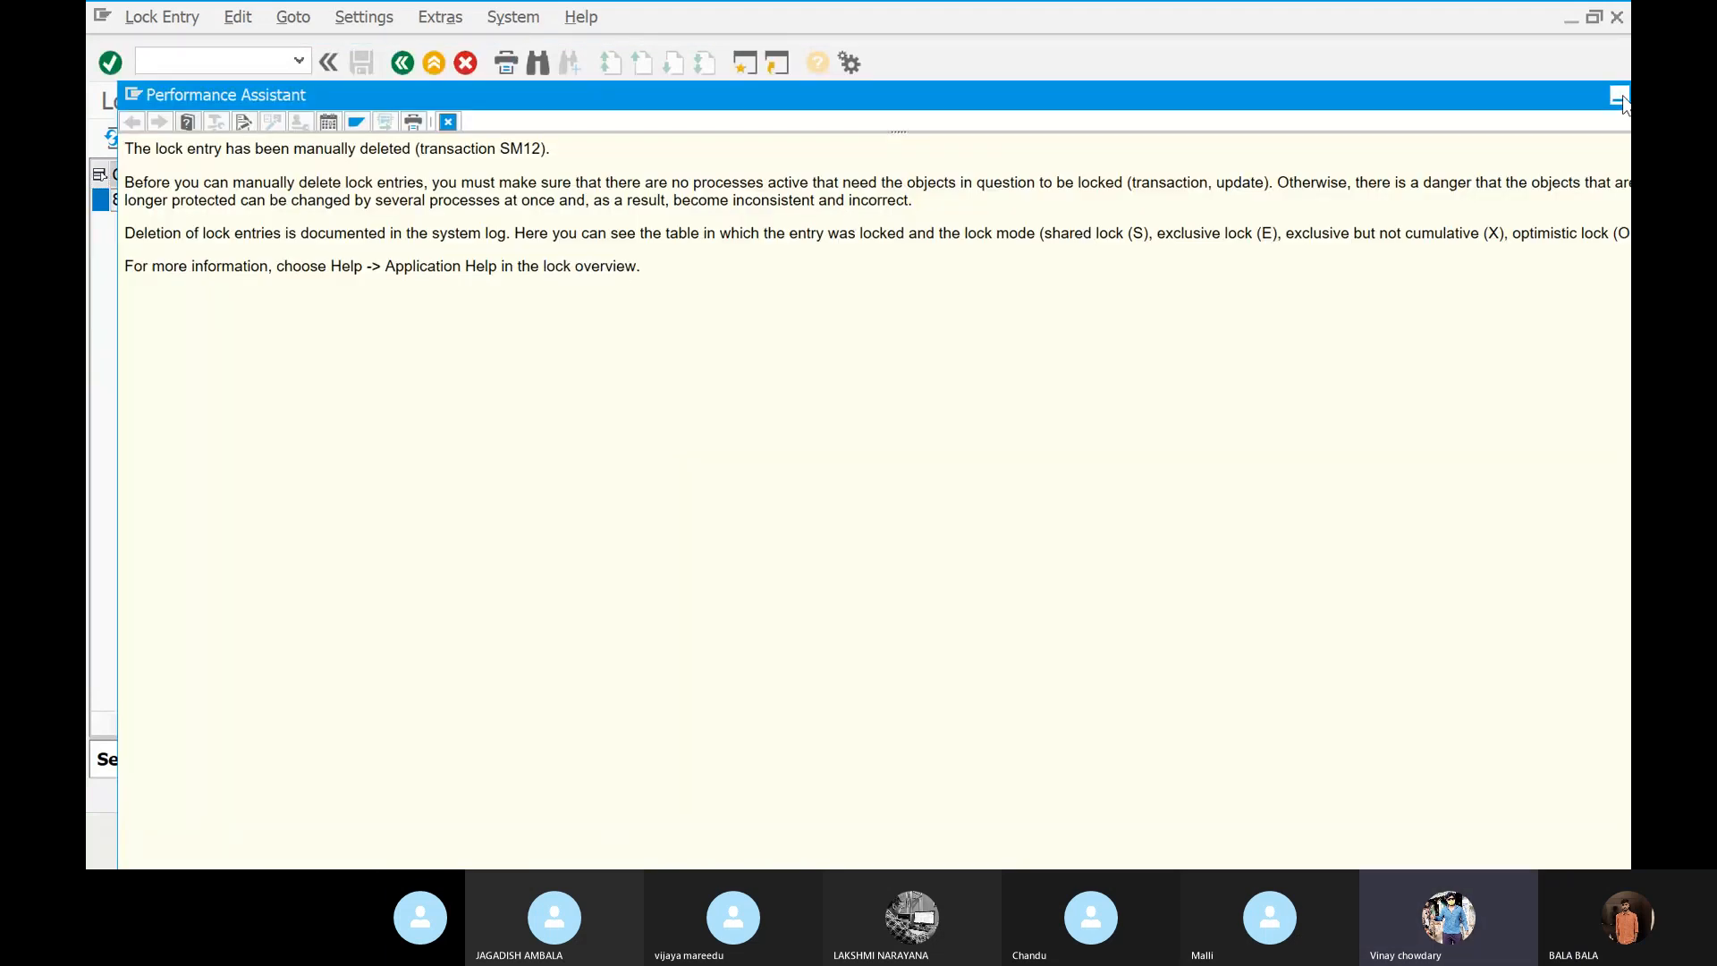
{"action": "left_click", "coordinate": [1621, 96]}
Step: Leave the lock entry list and open the List of All Charts of Accounts for maintenance
{"action": "left_click", "coordinate": [224, 59]}
{"action": "type", "text": "/"}
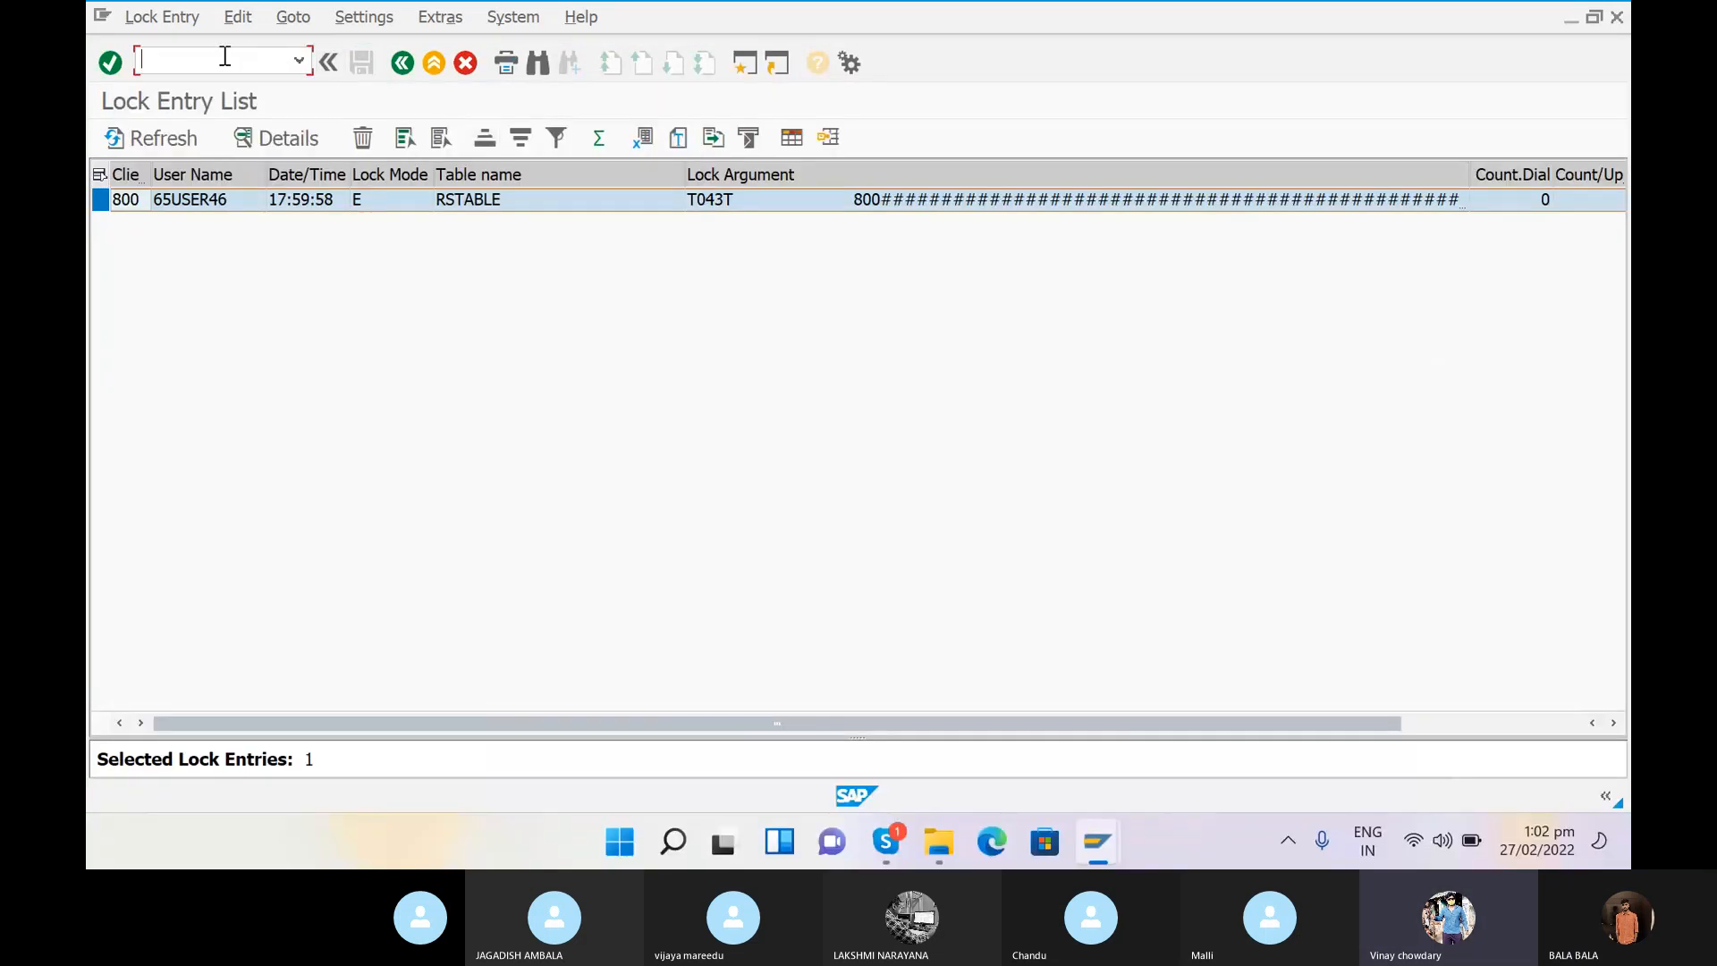
{"action": "type", "text": "n"}
{"action": "key", "text": "Return"}
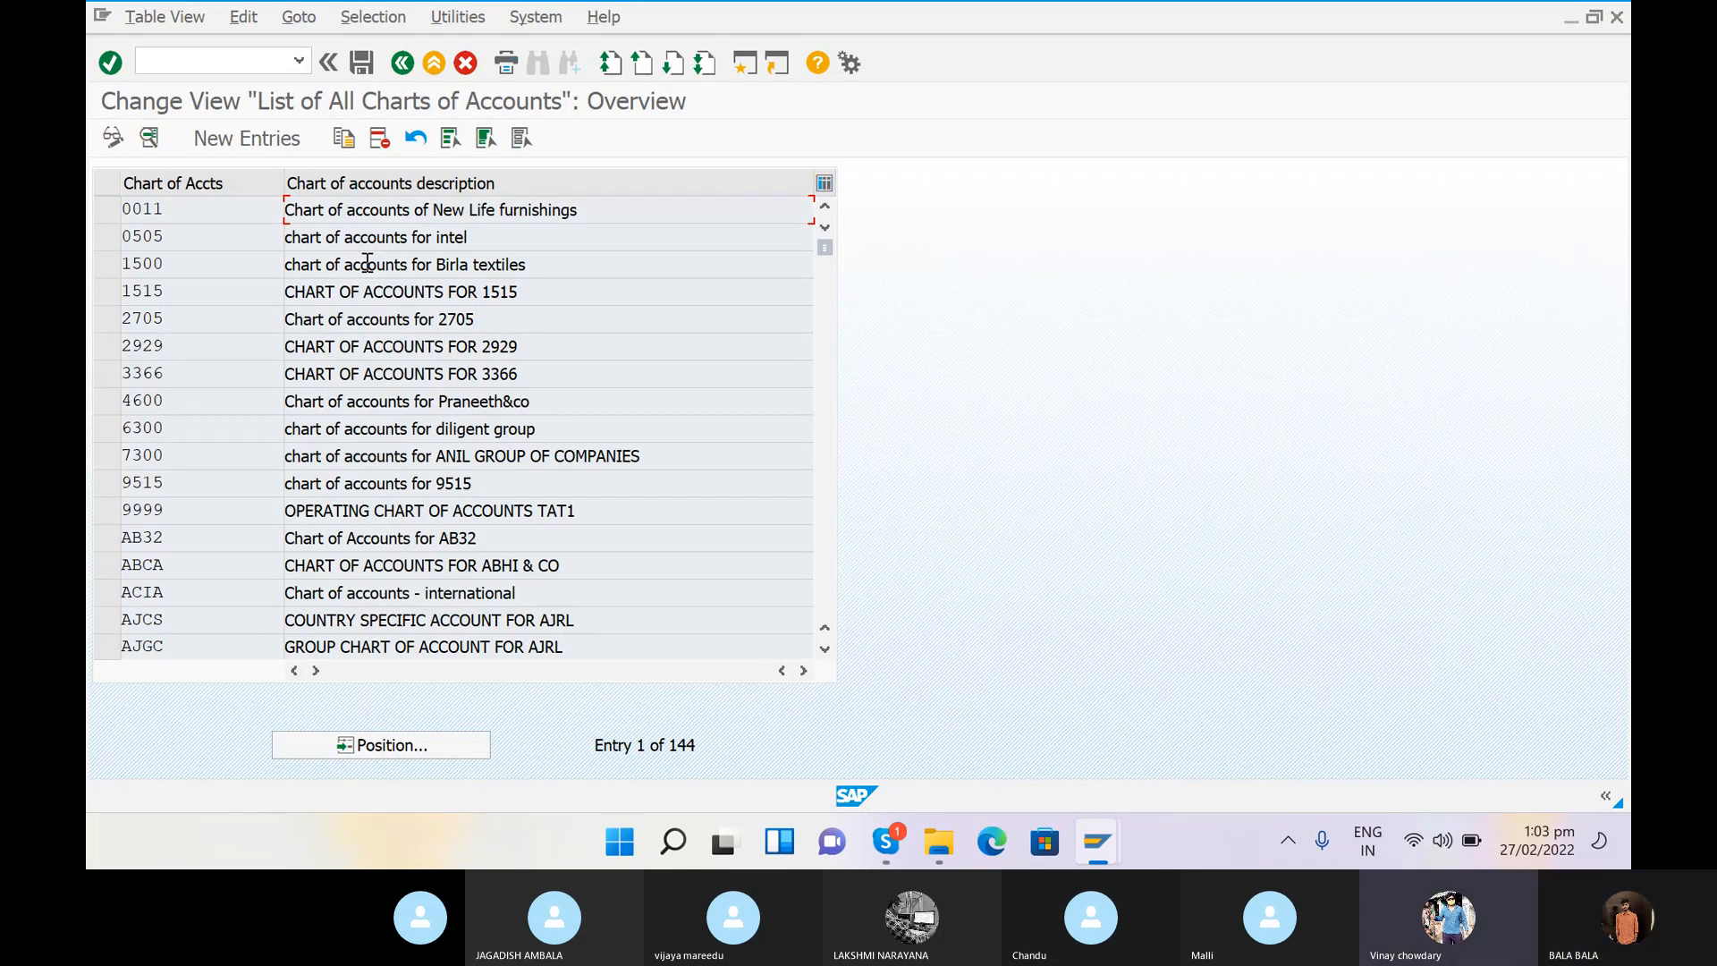
Step: Start a new chart of accounts entry and enter VSOA as its key
{"action": "left_click", "coordinate": [273, 136]}
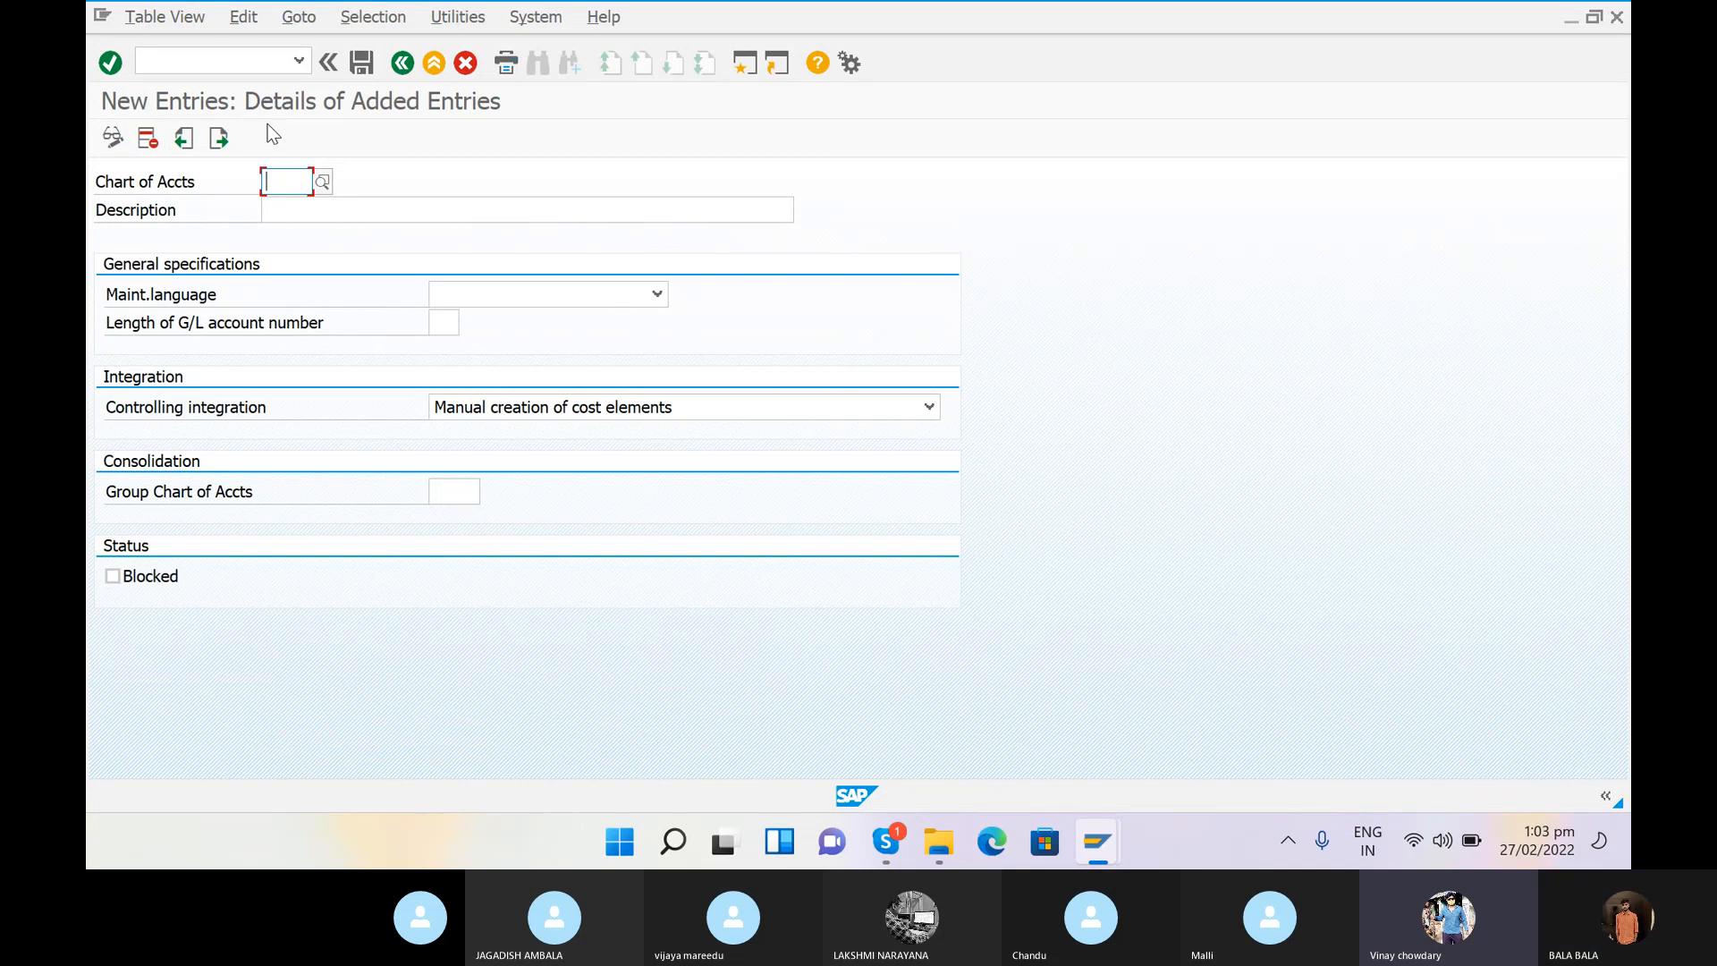
{"action": "type", "text": "SR"}
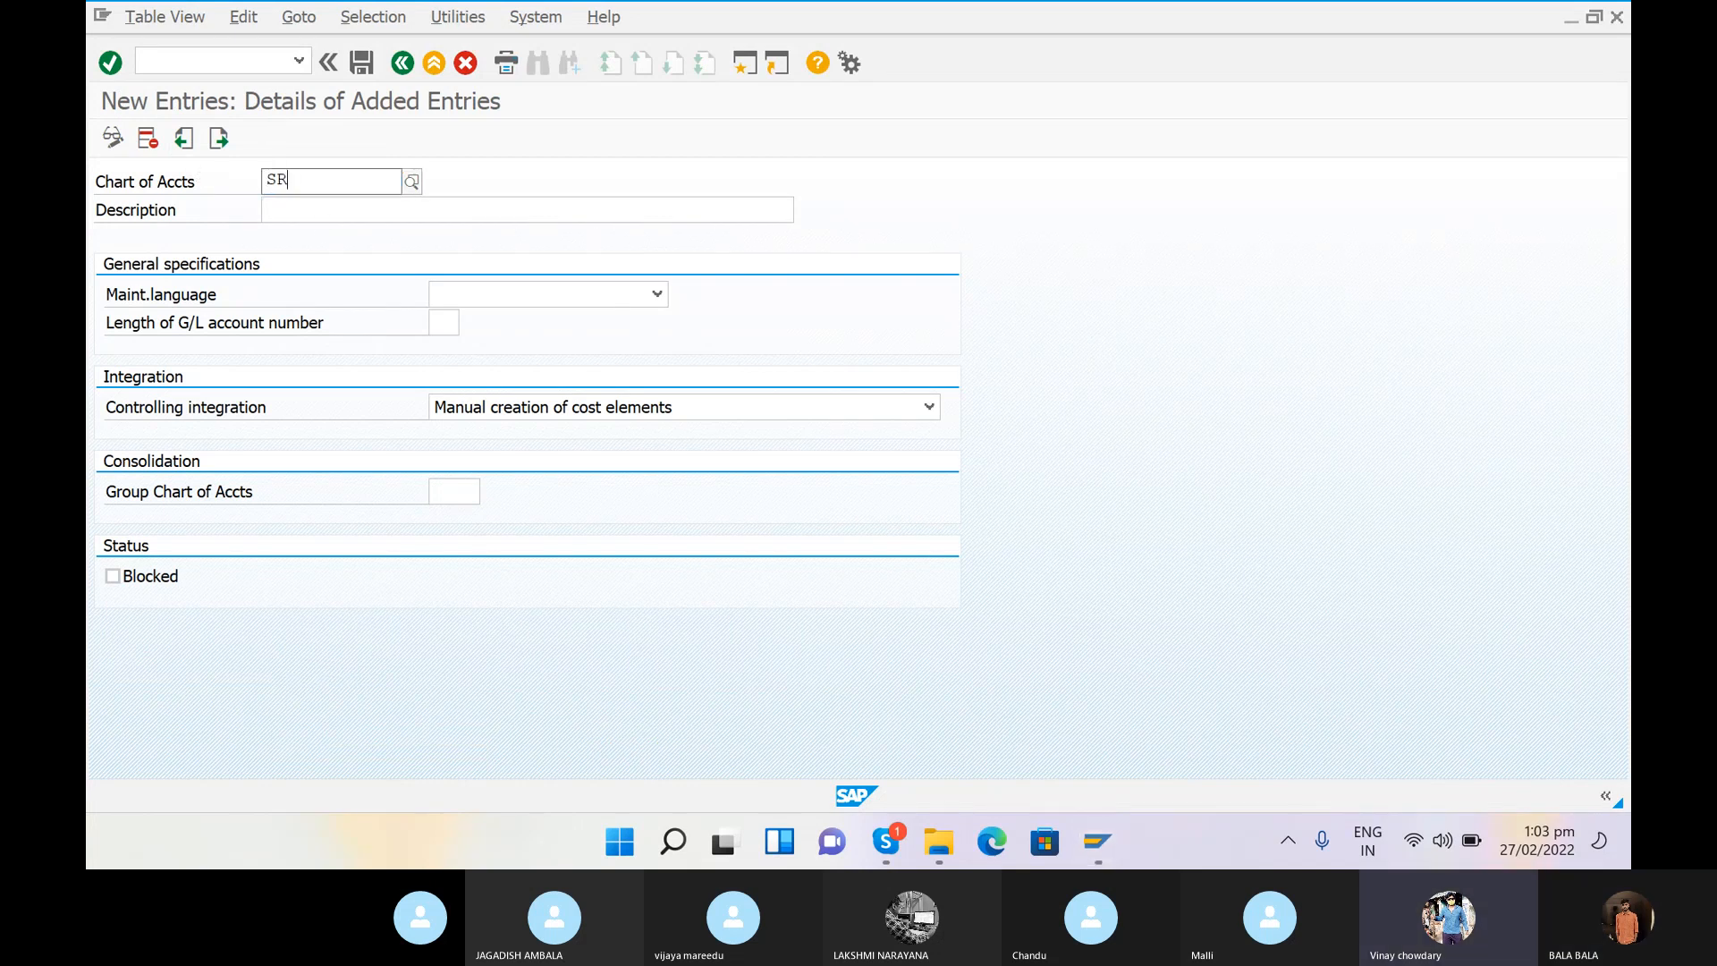
{"action": "type", "text": "O"}
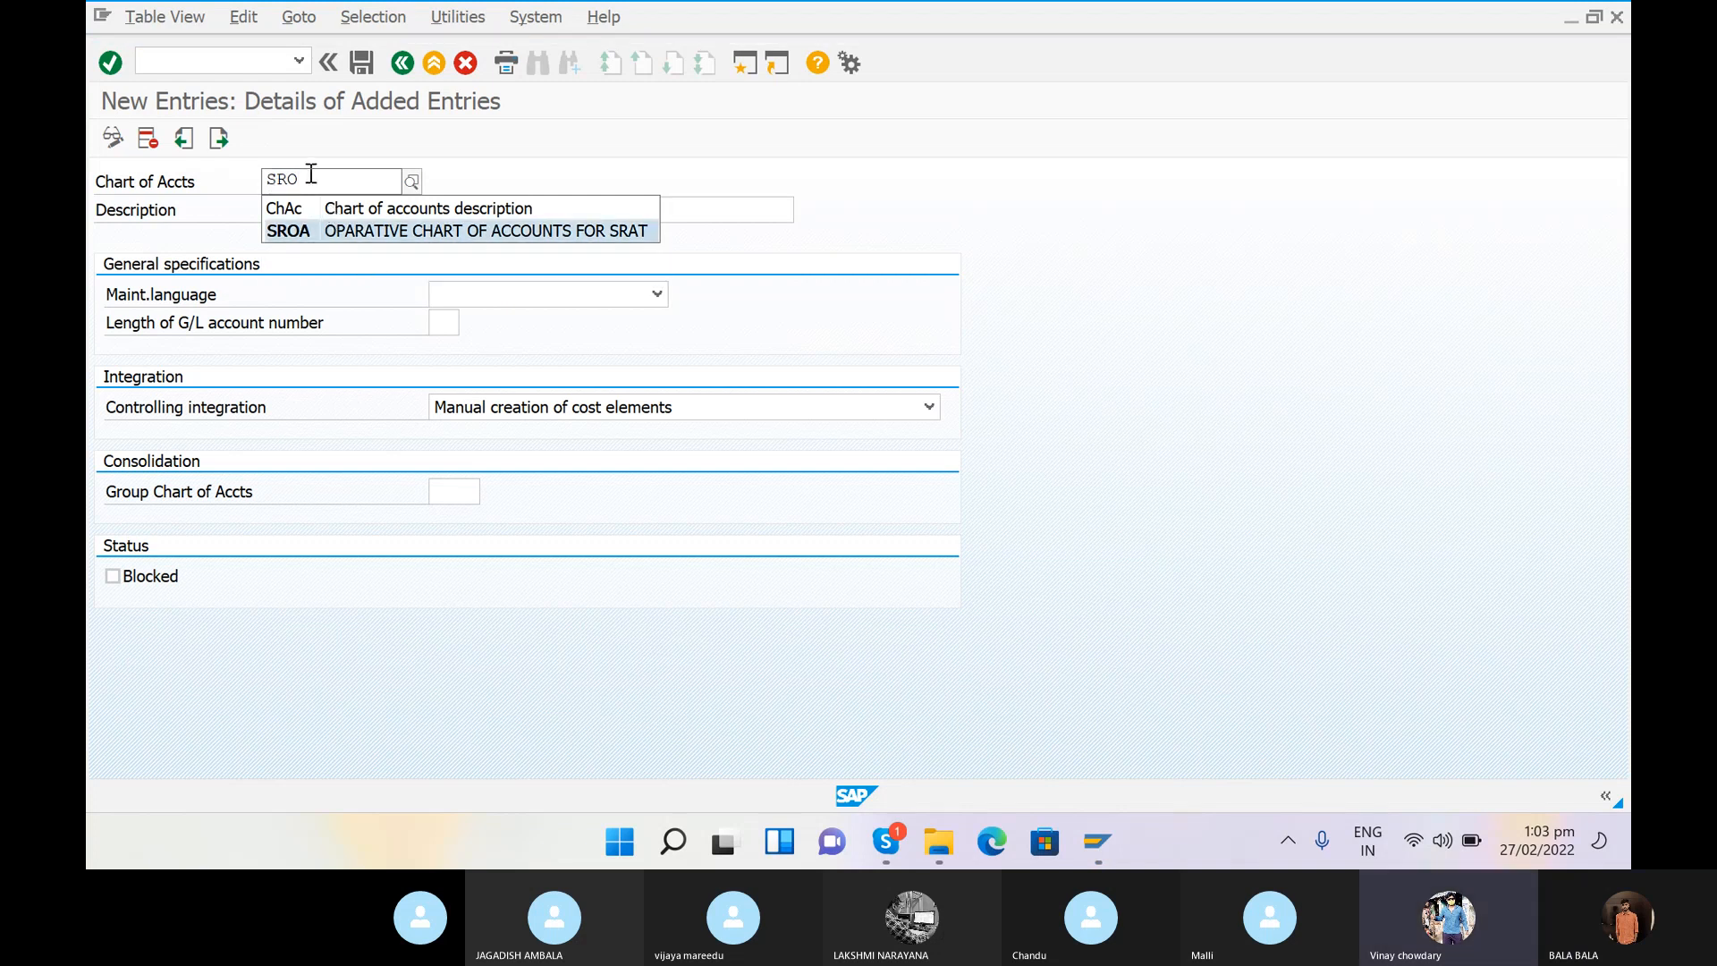
{"action": "key", "text": "BackSpace"}
{"action": "key", "text": "BackSpace"}
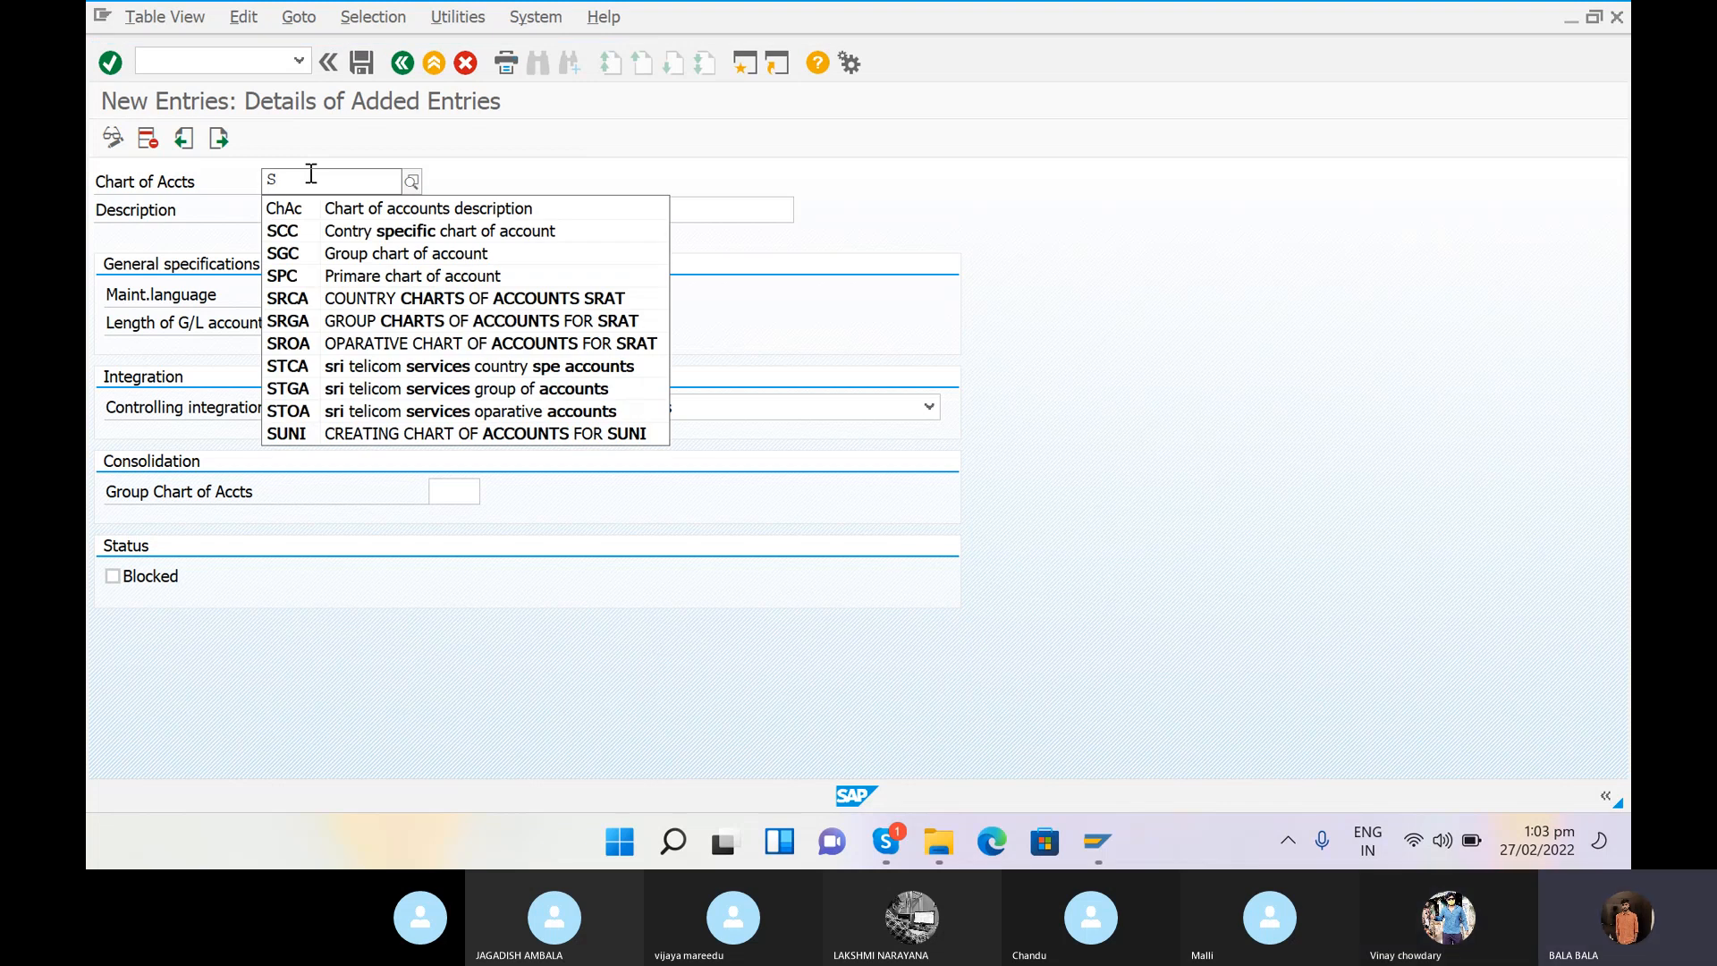
{"action": "key", "text": "BackSpace"}
{"action": "type", "text": "VSOA"}
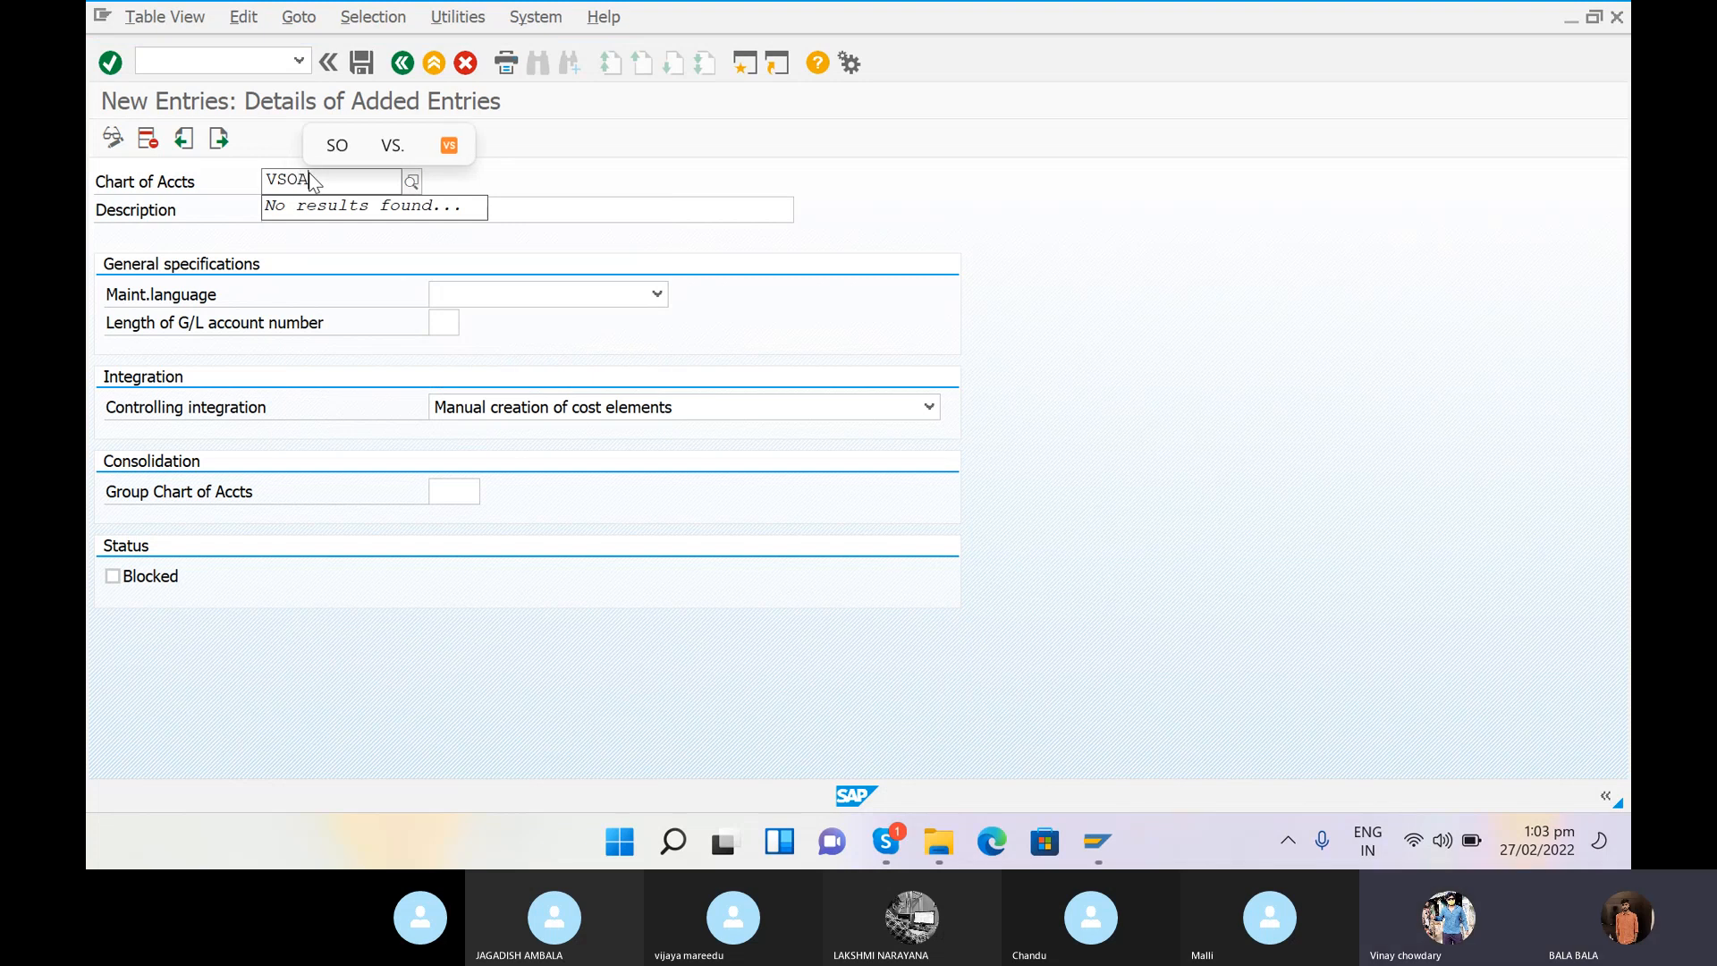
{"action": "left_click", "coordinate": [352, 232]}
Step: Describe the VSOA chart of accounts as "OPERATIVE CHARTS OF ACCOUNTS FOR SRINU"
{"action": "left_click", "coordinate": [286, 205]}
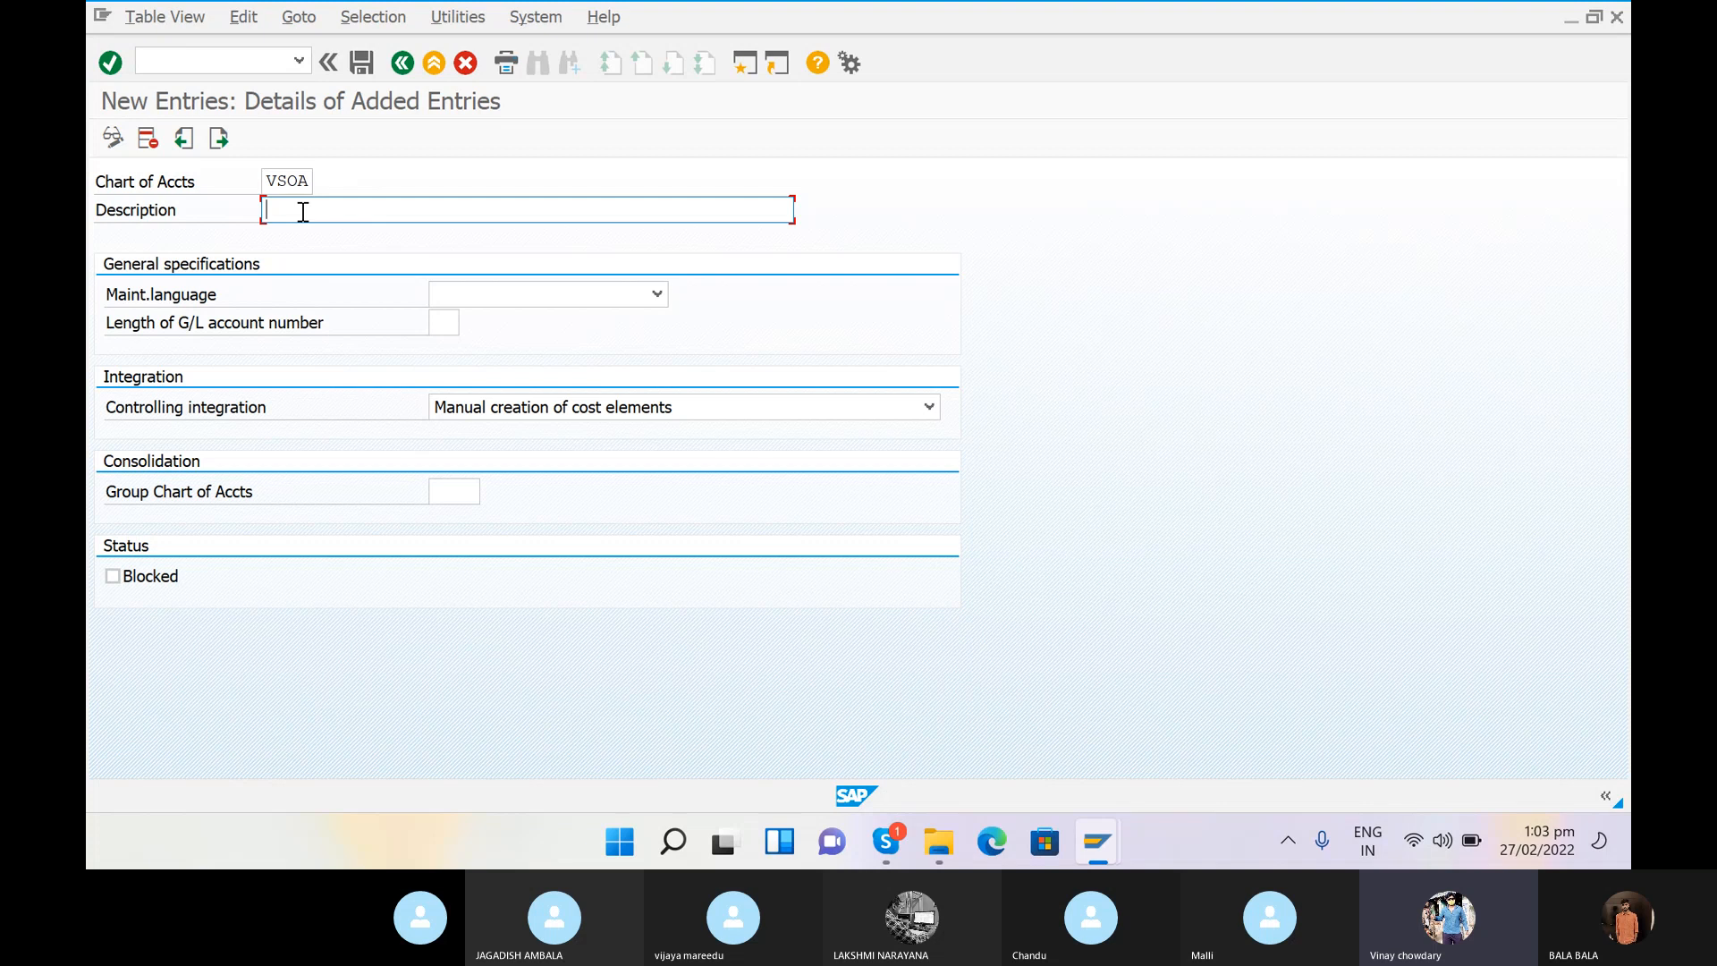
{"action": "type", "text": "OPERATIVE CHARTS "}
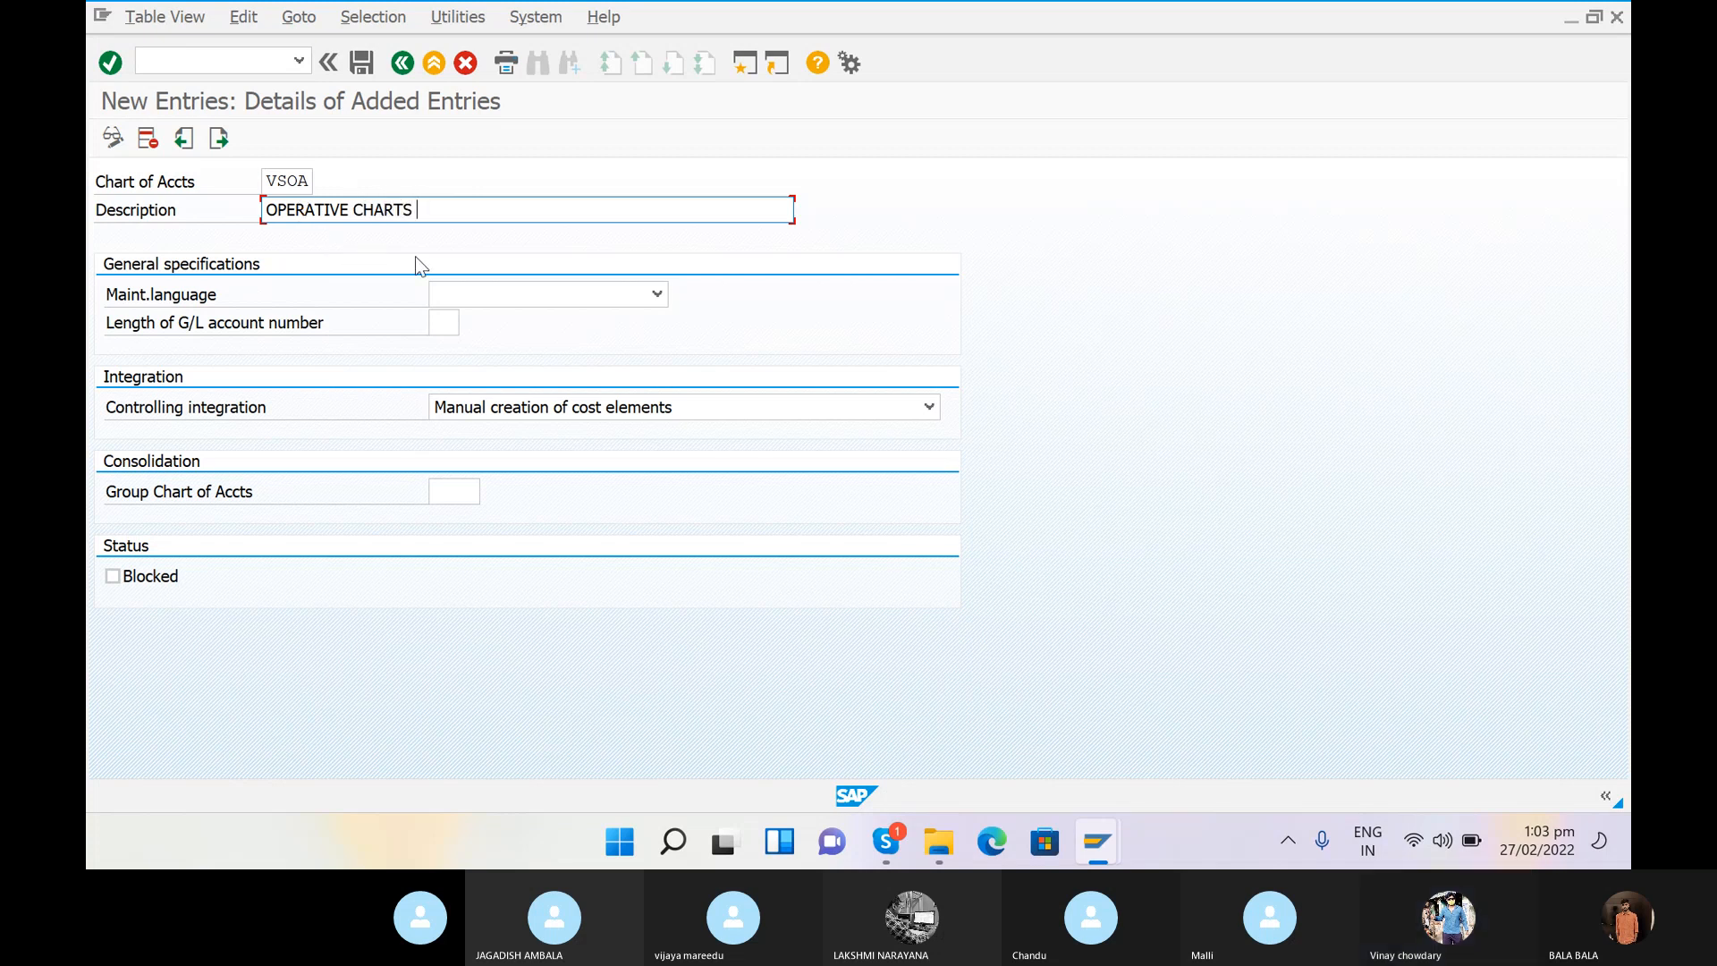
{"action": "type", "text": "OF "}
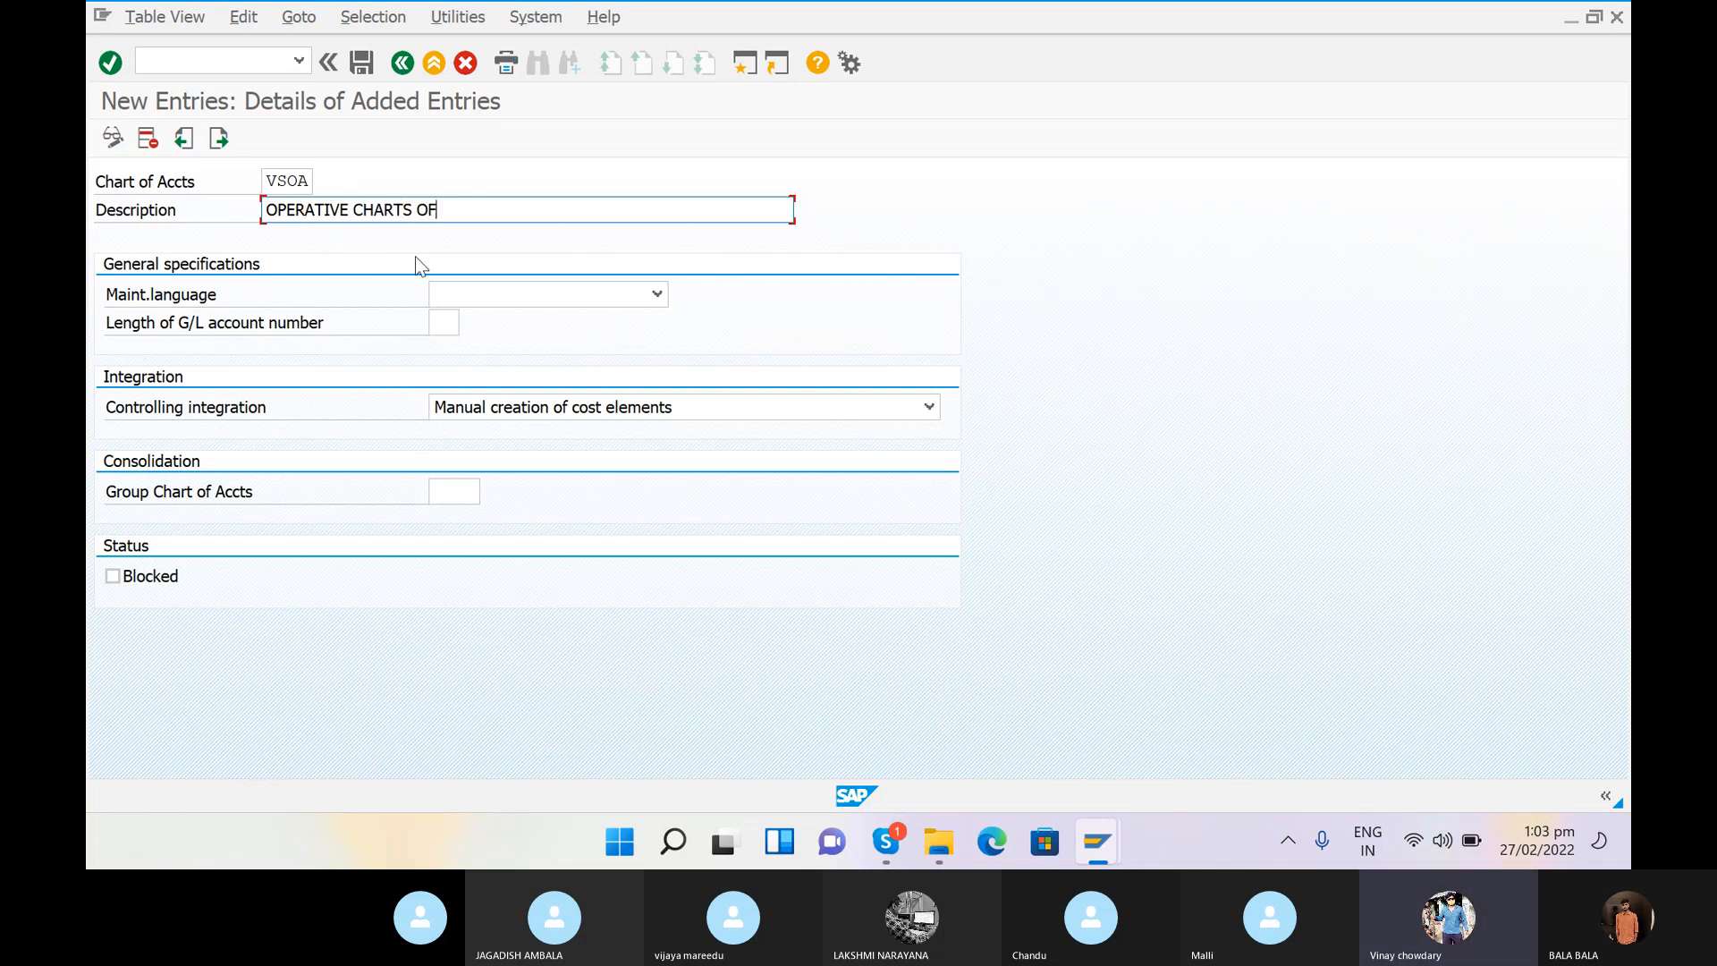
{"action": "type", "text": "ACCOUNTS FOR SRINU"}
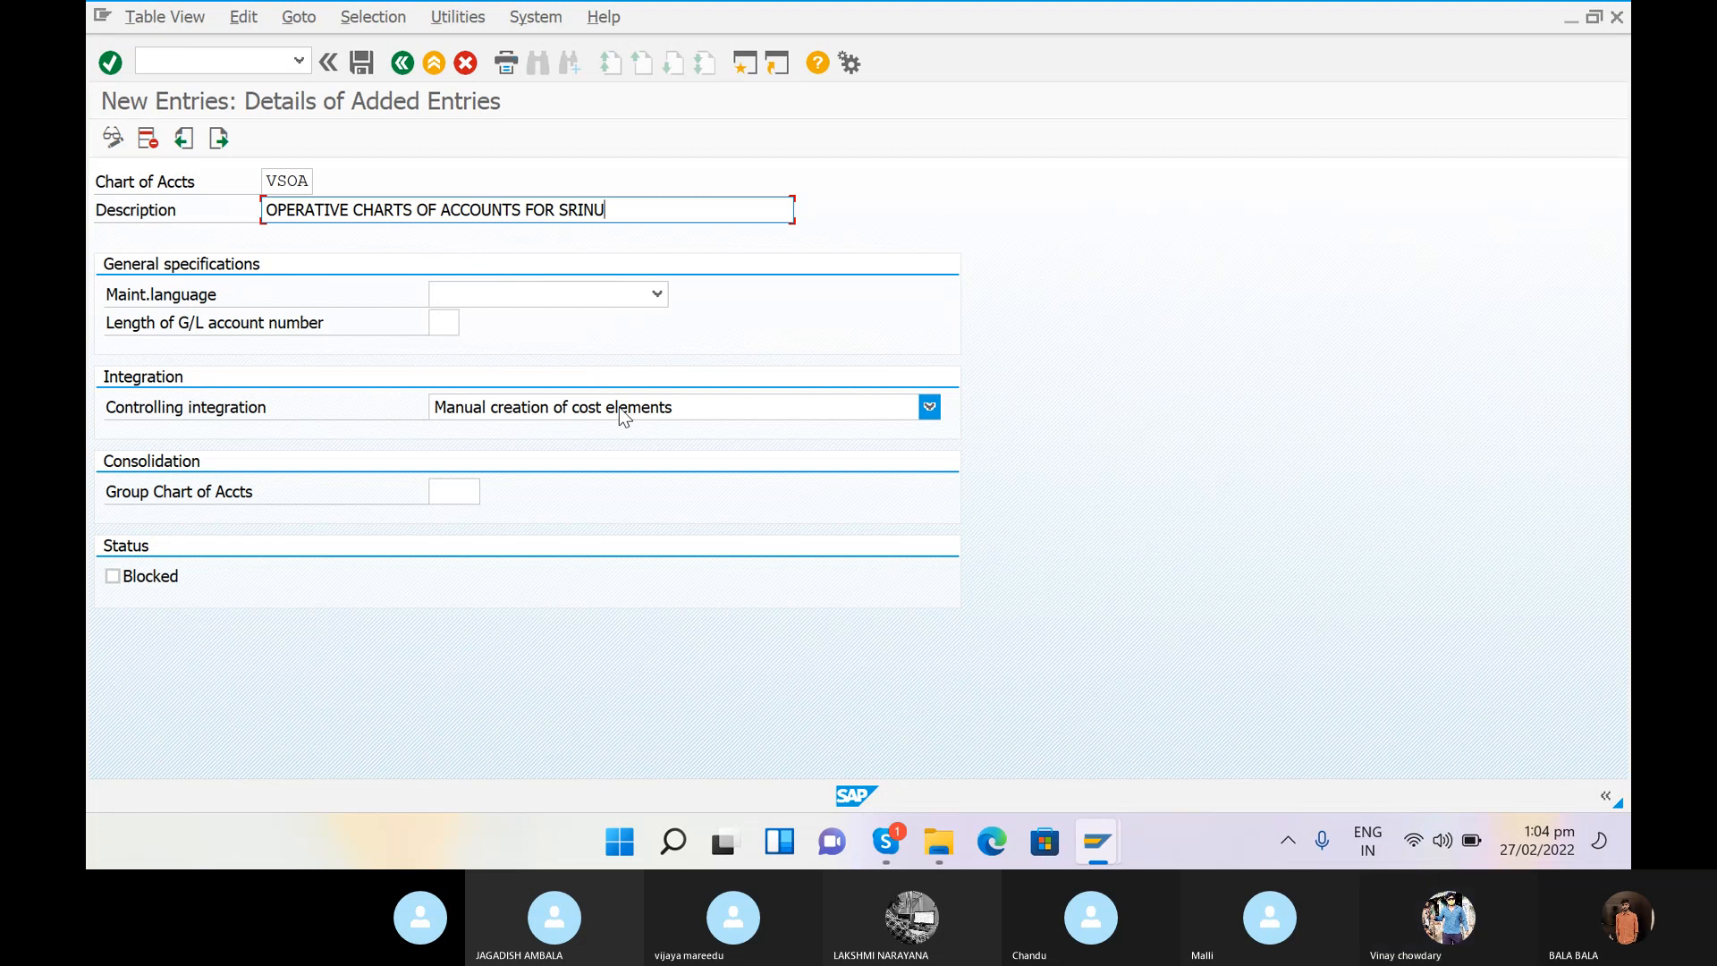
Step: Set VSOA's maintenance language to English and G/L account number length to 10, with manual creation of cost elements
{"action": "left_click", "coordinate": [449, 295]}
{"action": "left_click", "coordinate": [449, 295]}
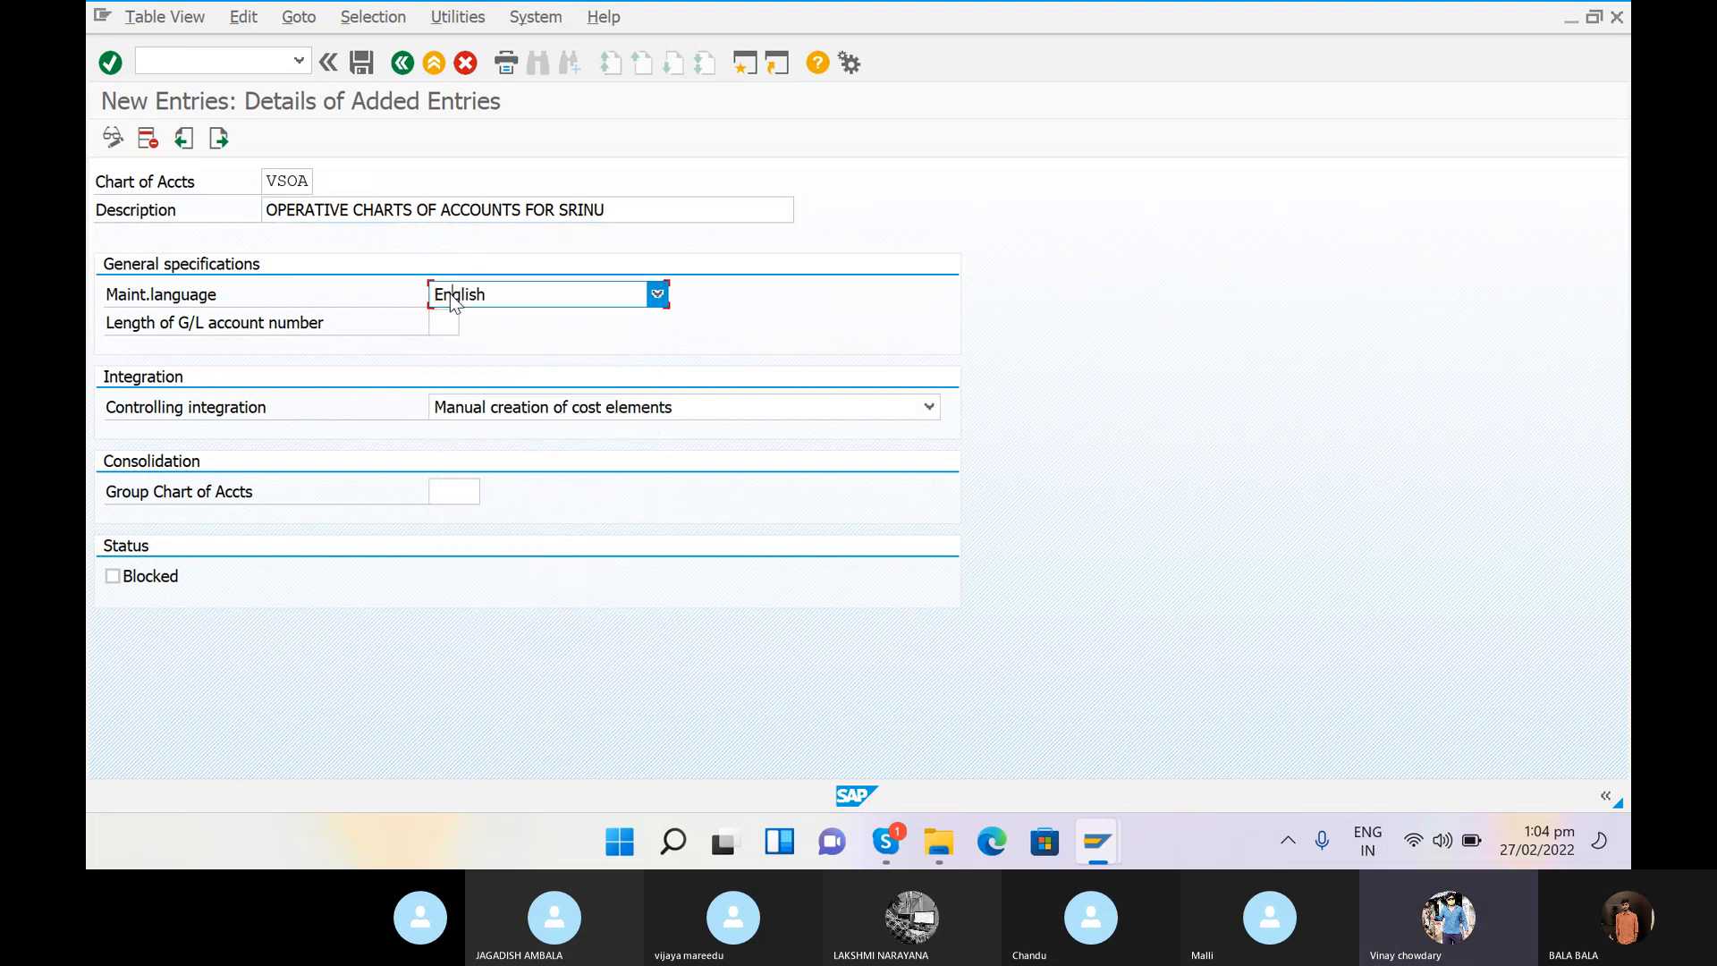
{"action": "left_click", "coordinate": [444, 322]}
{"action": "type", "text": "10"}
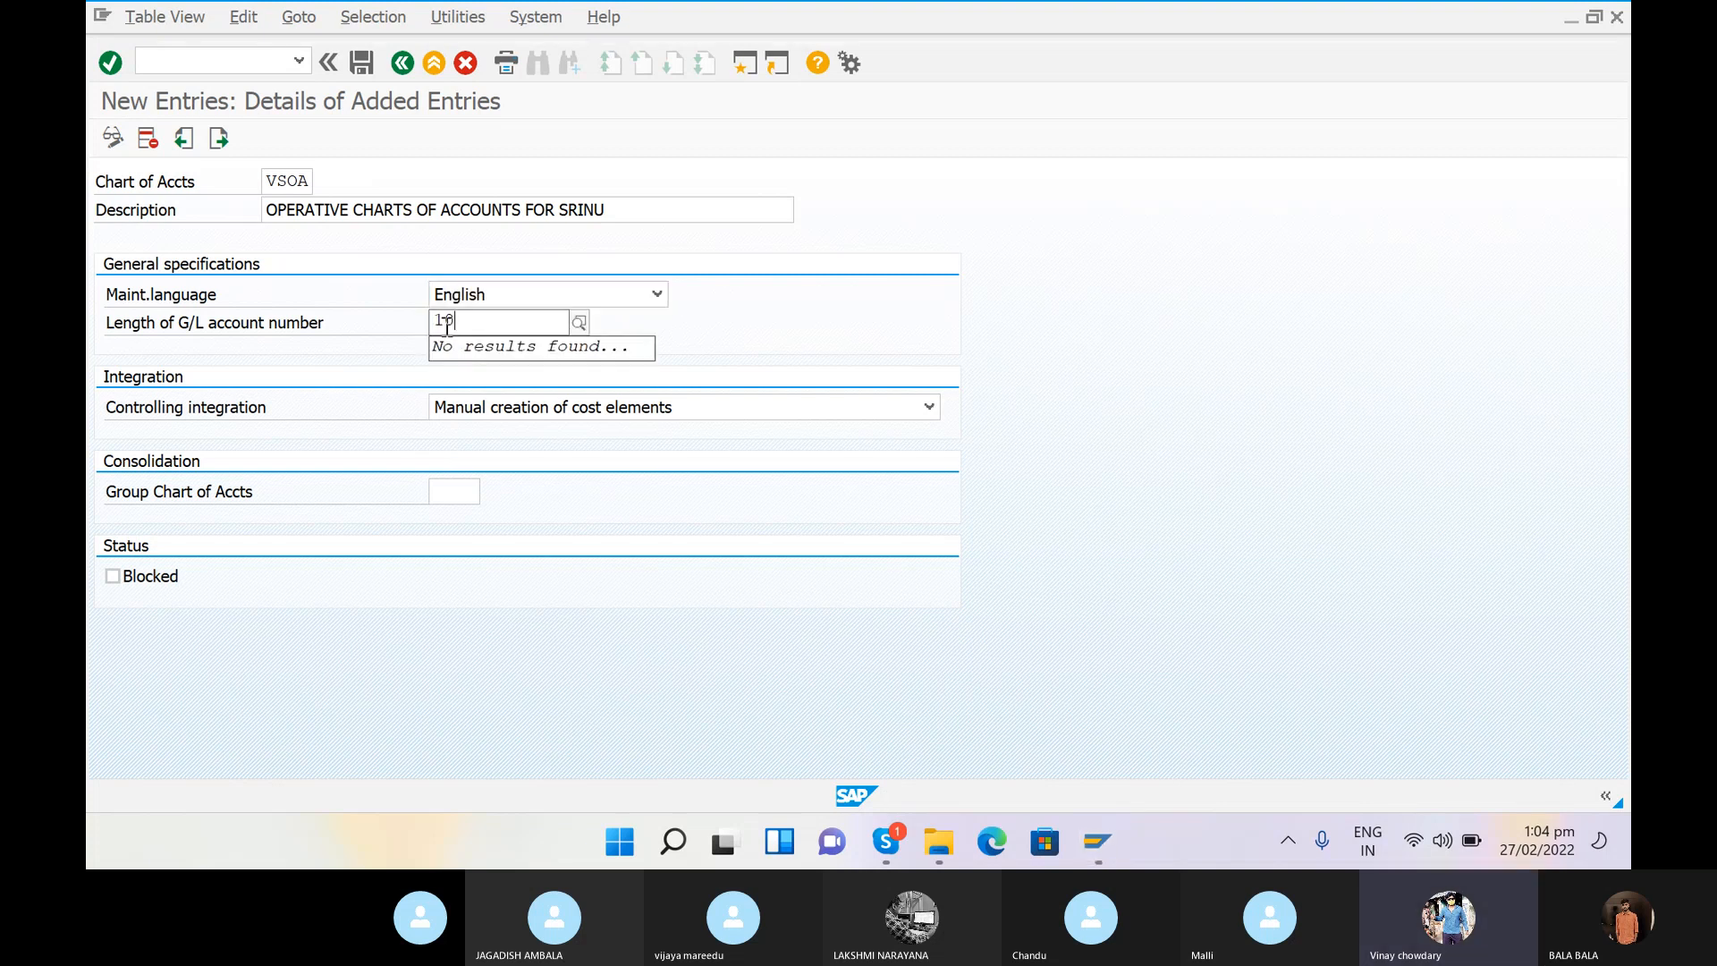
{"action": "left_click", "coordinate": [611, 324]}
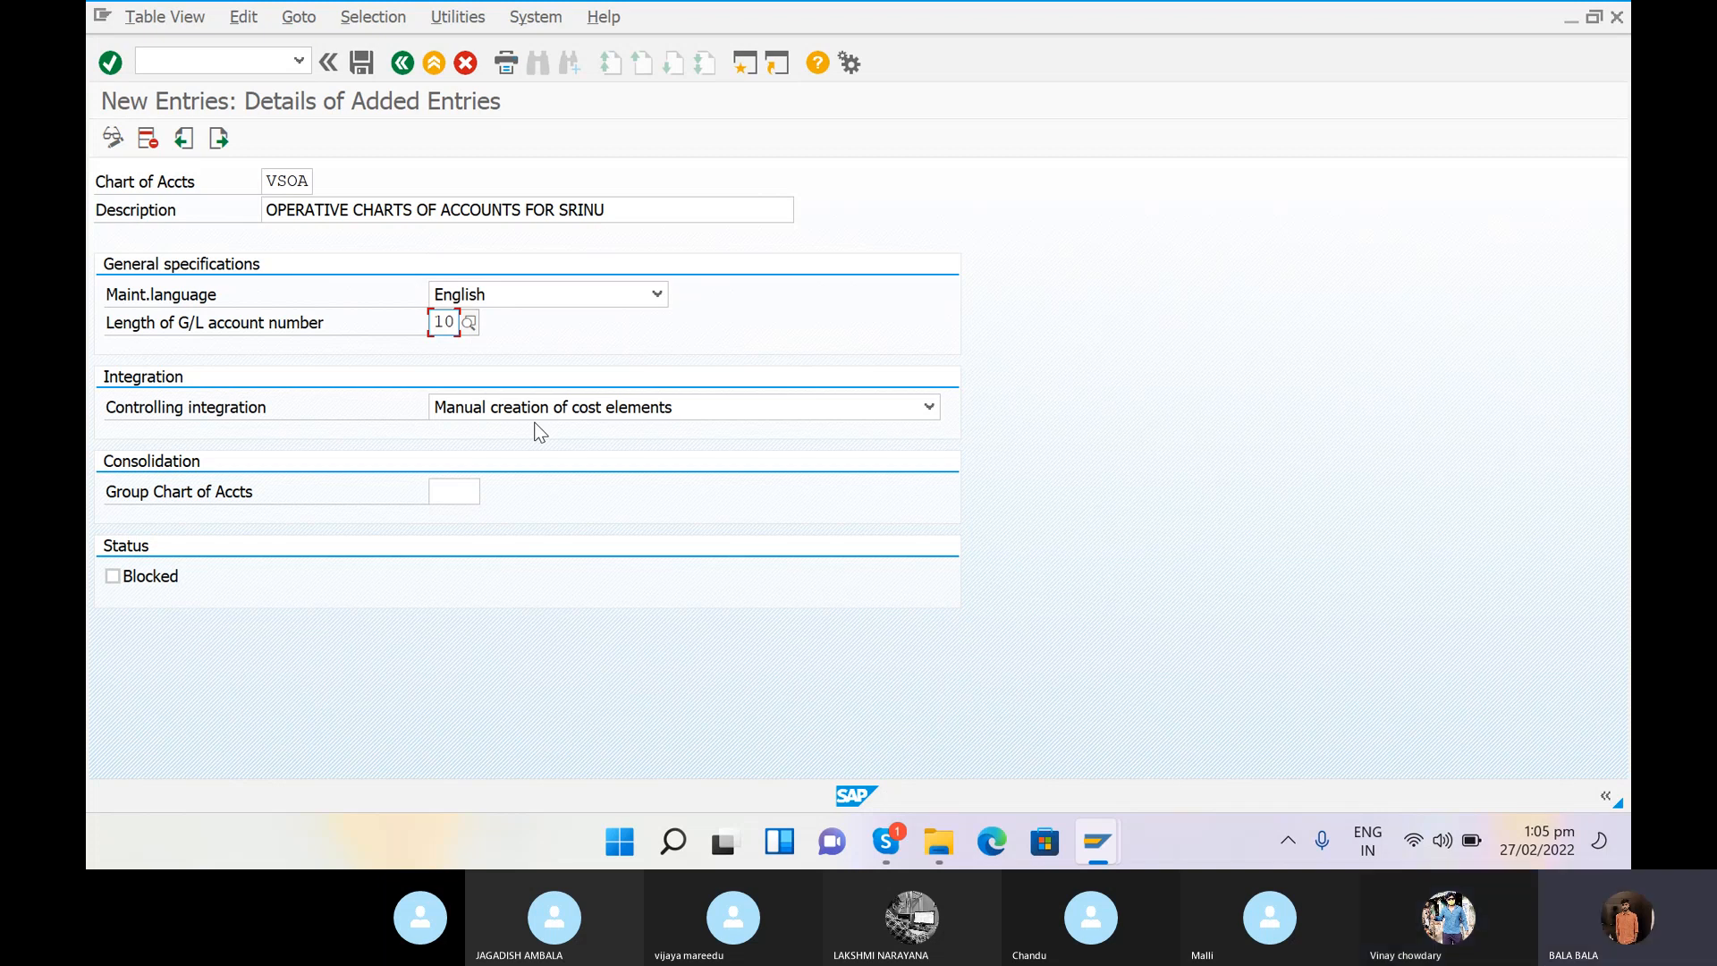
{"action": "left_click", "coordinate": [929, 407]}
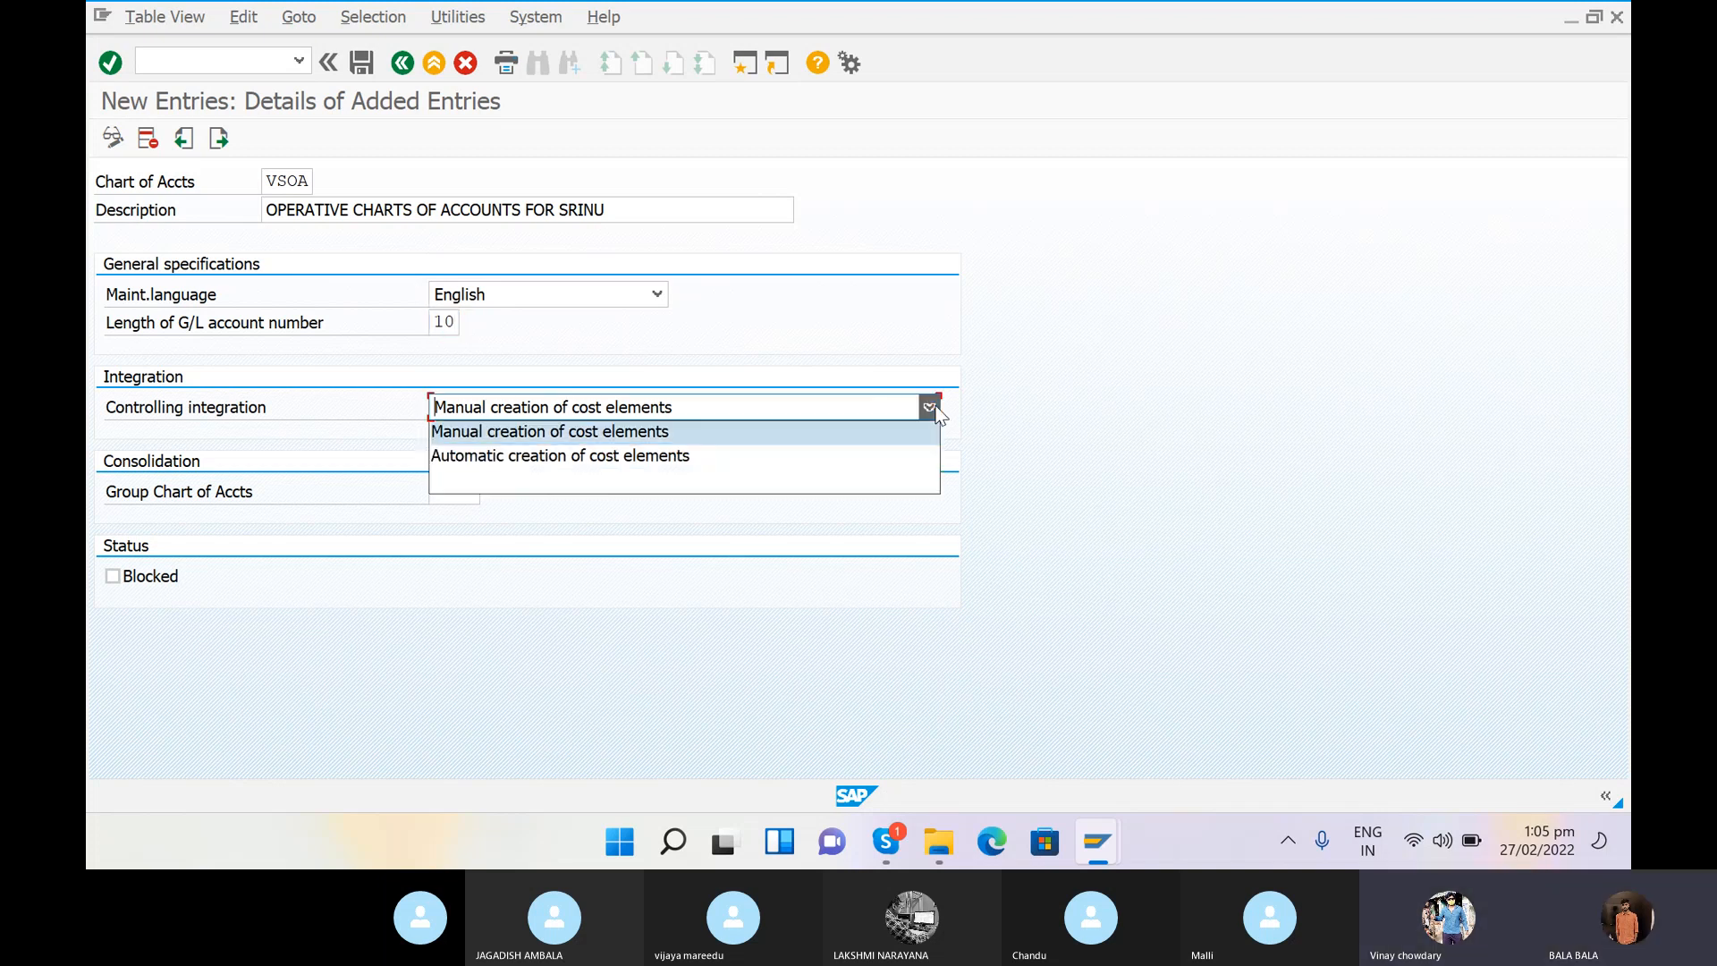
{"action": "left_click", "coordinate": [778, 506]}
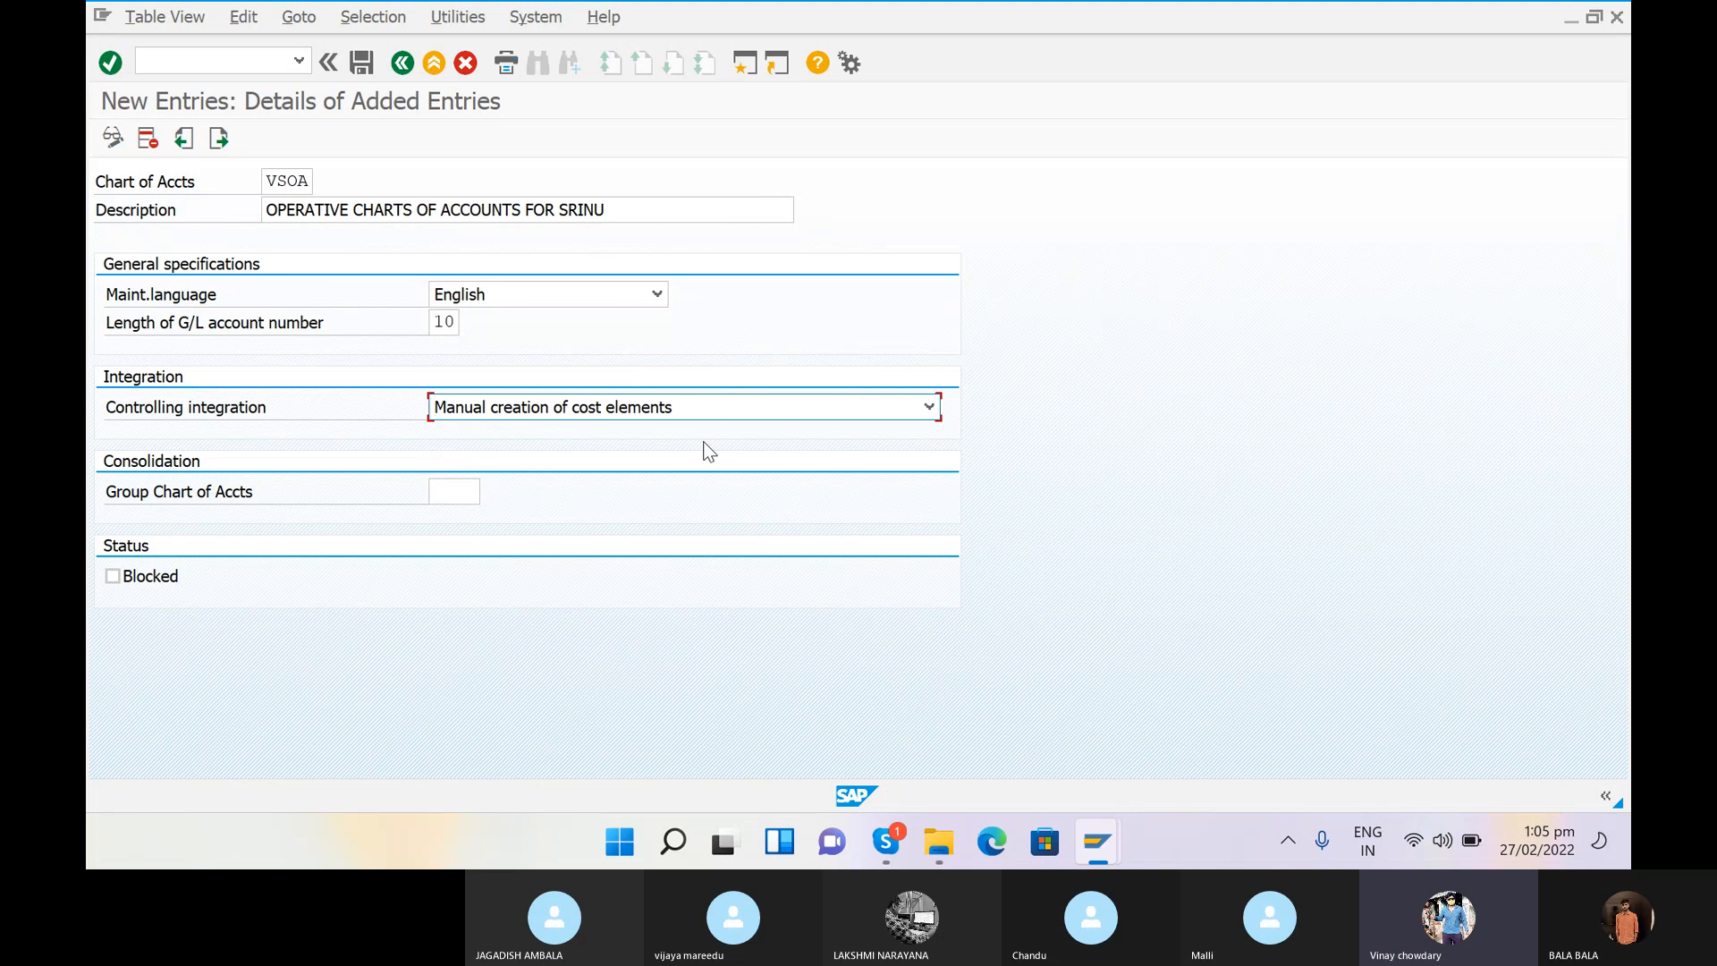
{"action": "left_click", "coordinate": [456, 501]}
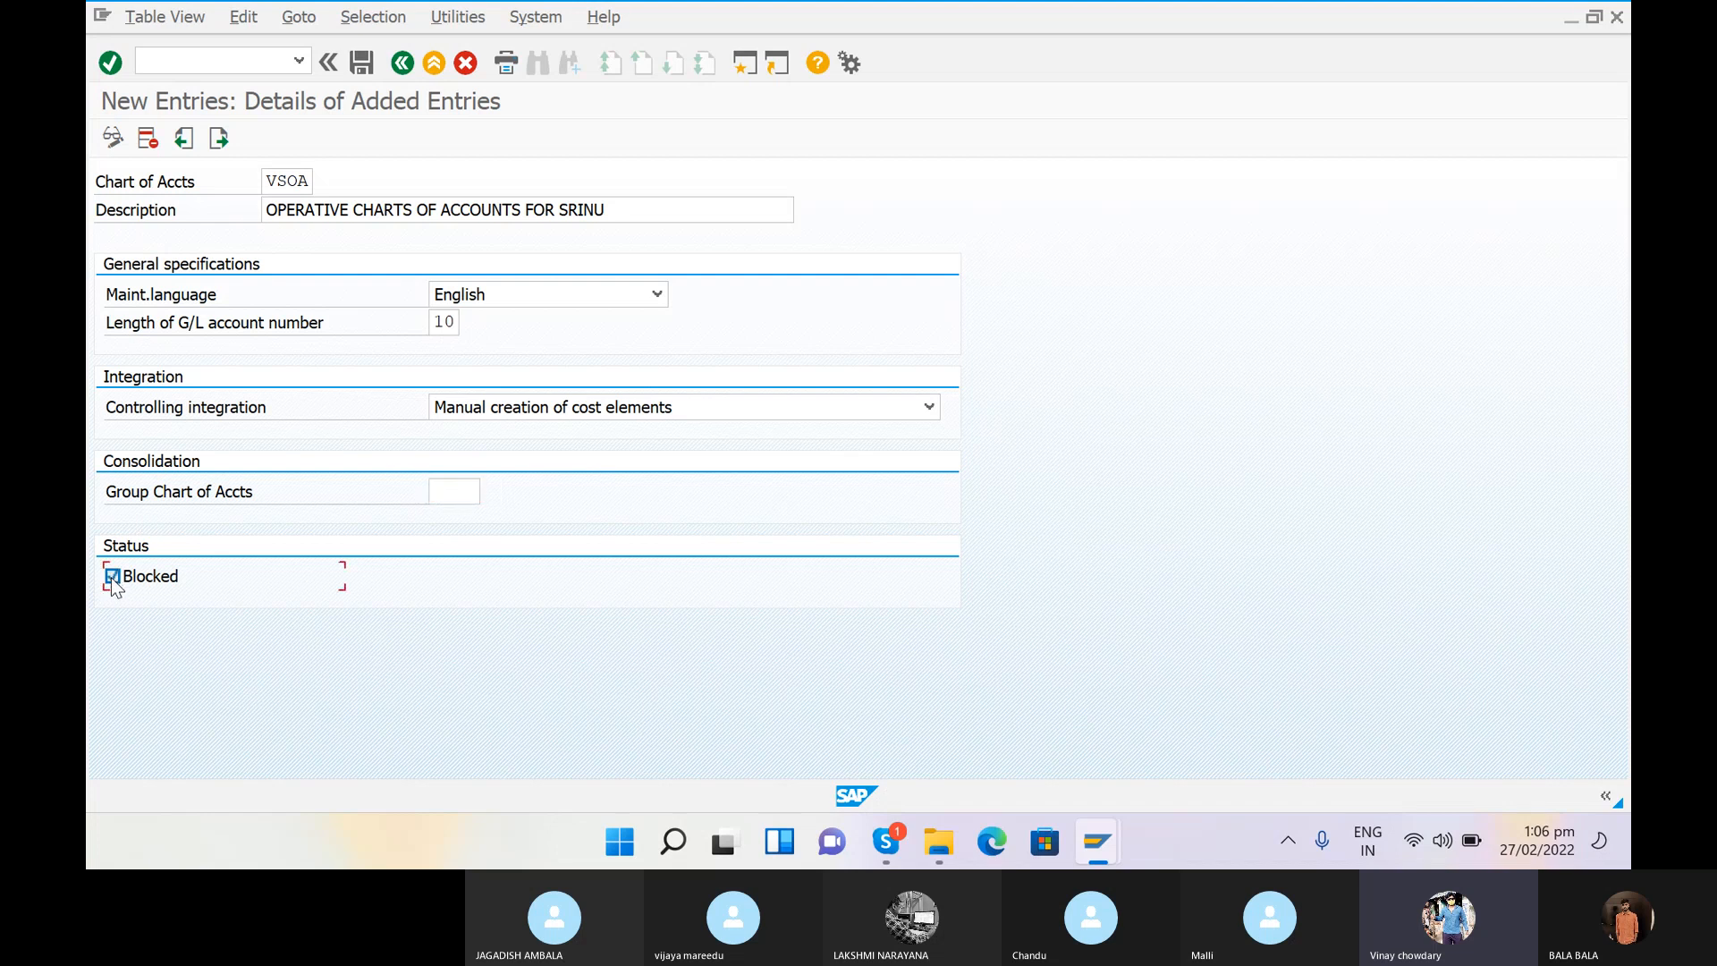
{"action": "left_click", "coordinate": [146, 584]}
{"action": "left_click", "coordinate": [111, 579]}
{"action": "left_click", "coordinate": [111, 579]}
{"action": "left_click", "coordinate": [114, 578]}
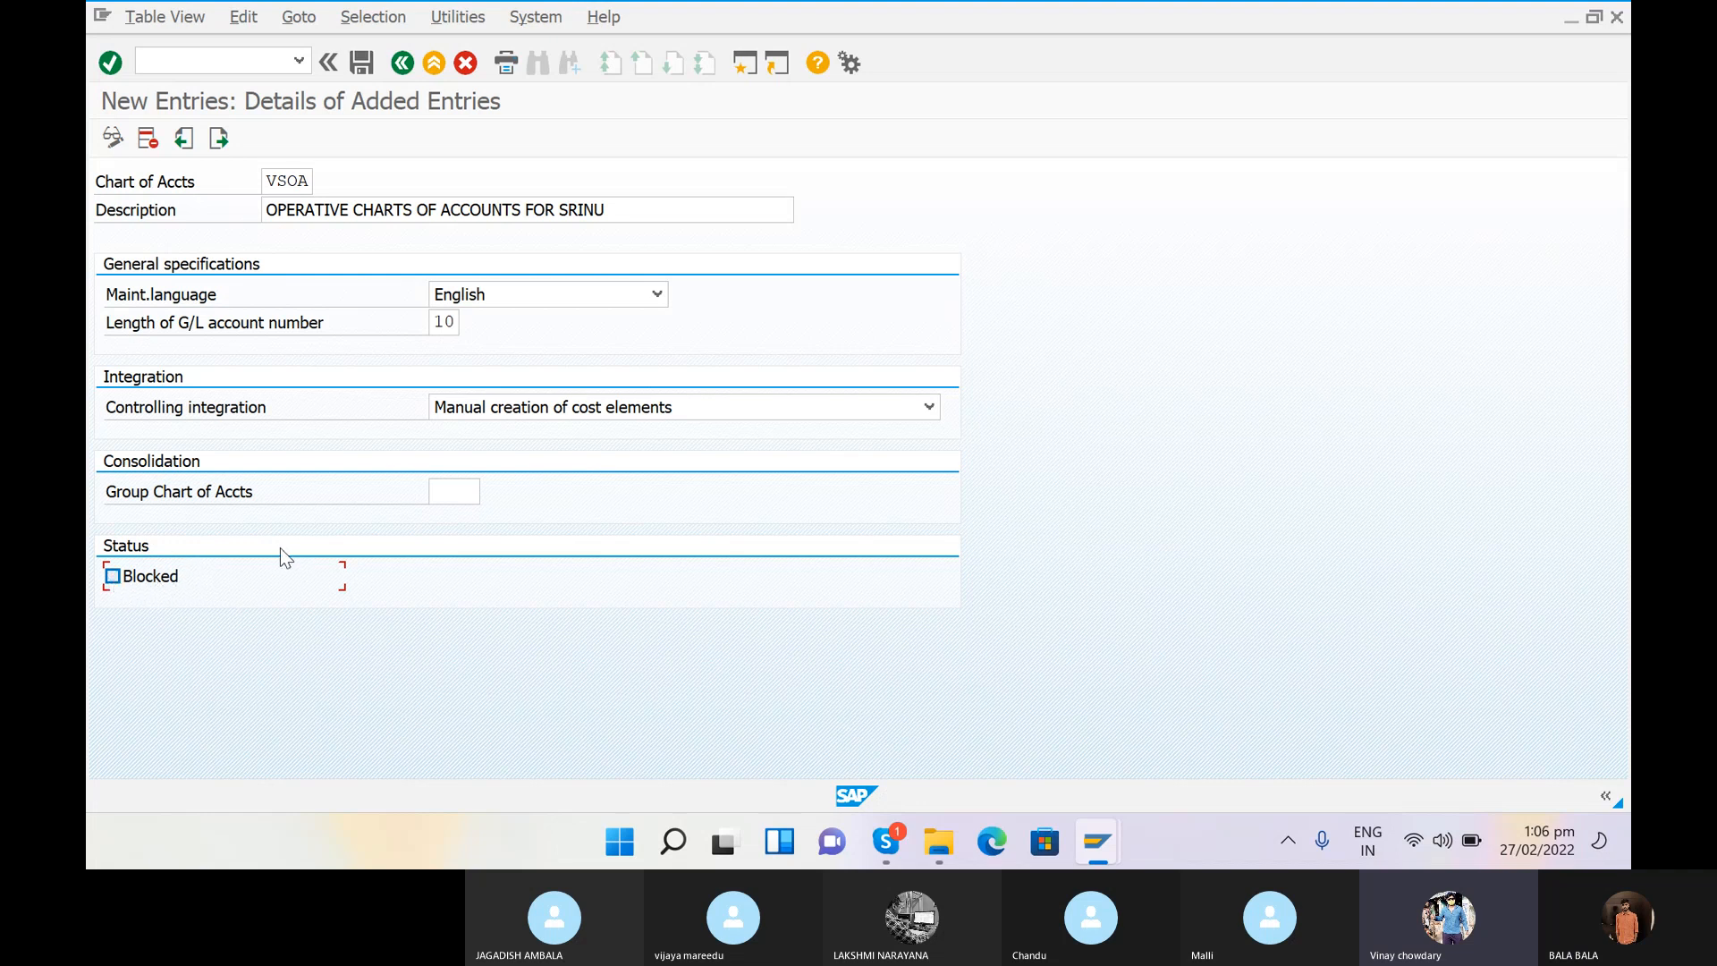
Step: Save the VSOA chart of accounts with its customizing request and open the next blank entry
{"action": "left_click", "coordinate": [360, 62]}
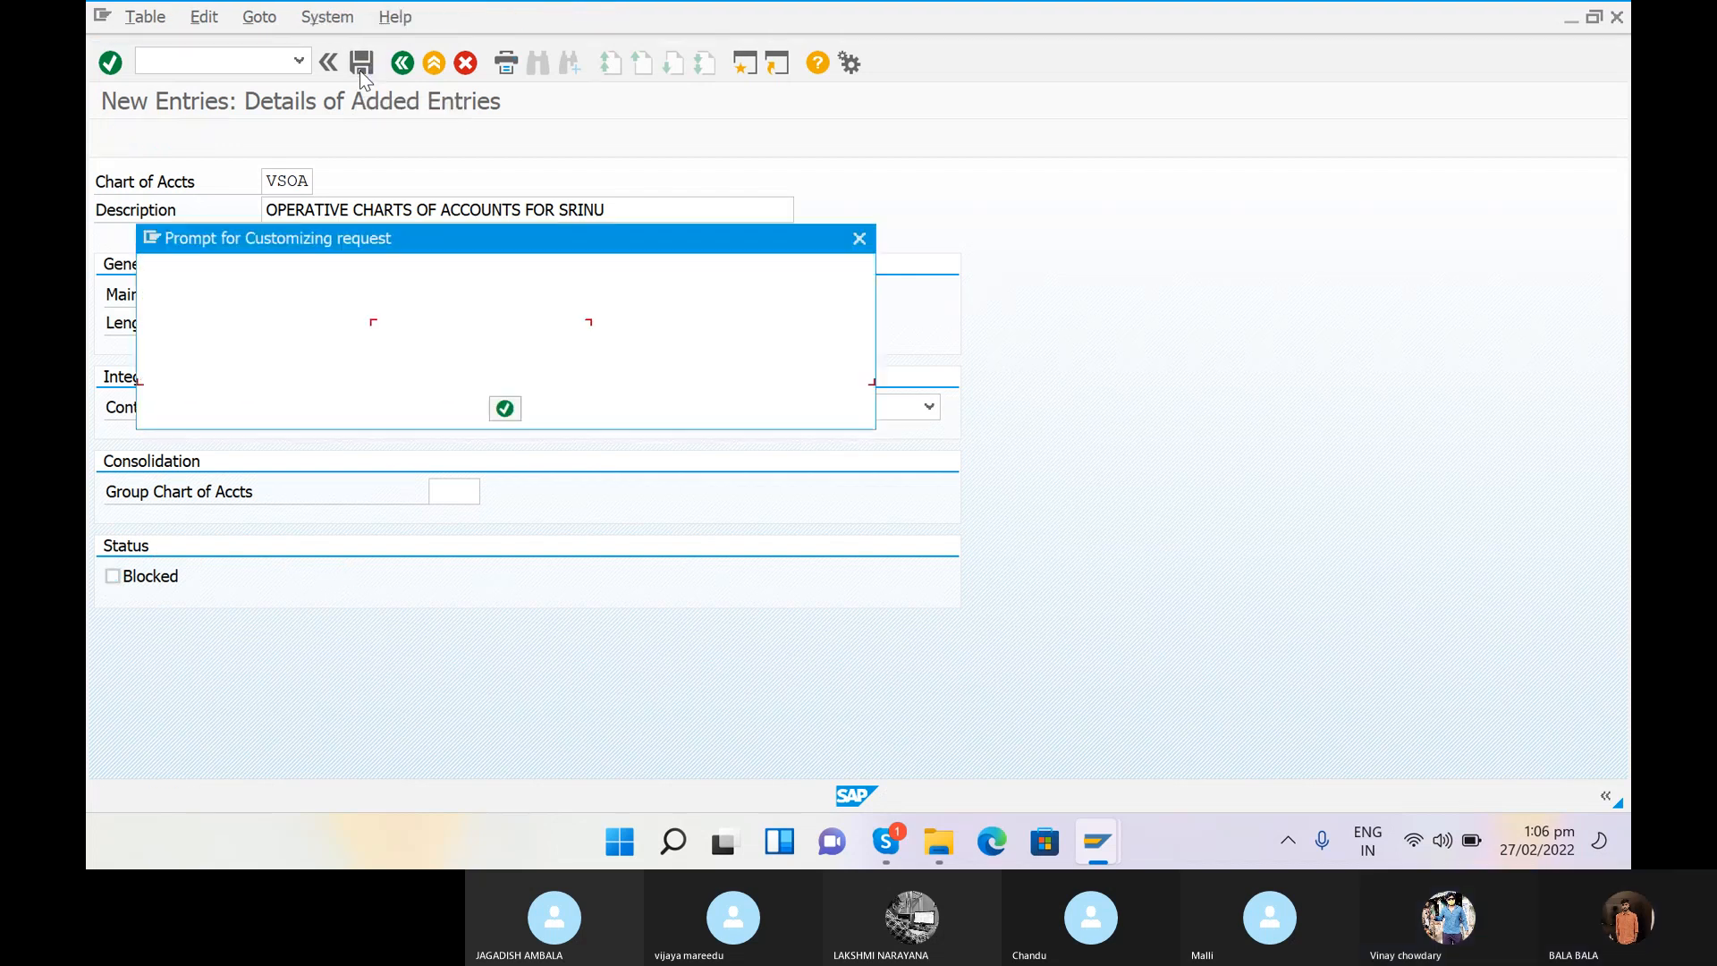
{"action": "left_click", "coordinate": [507, 411]}
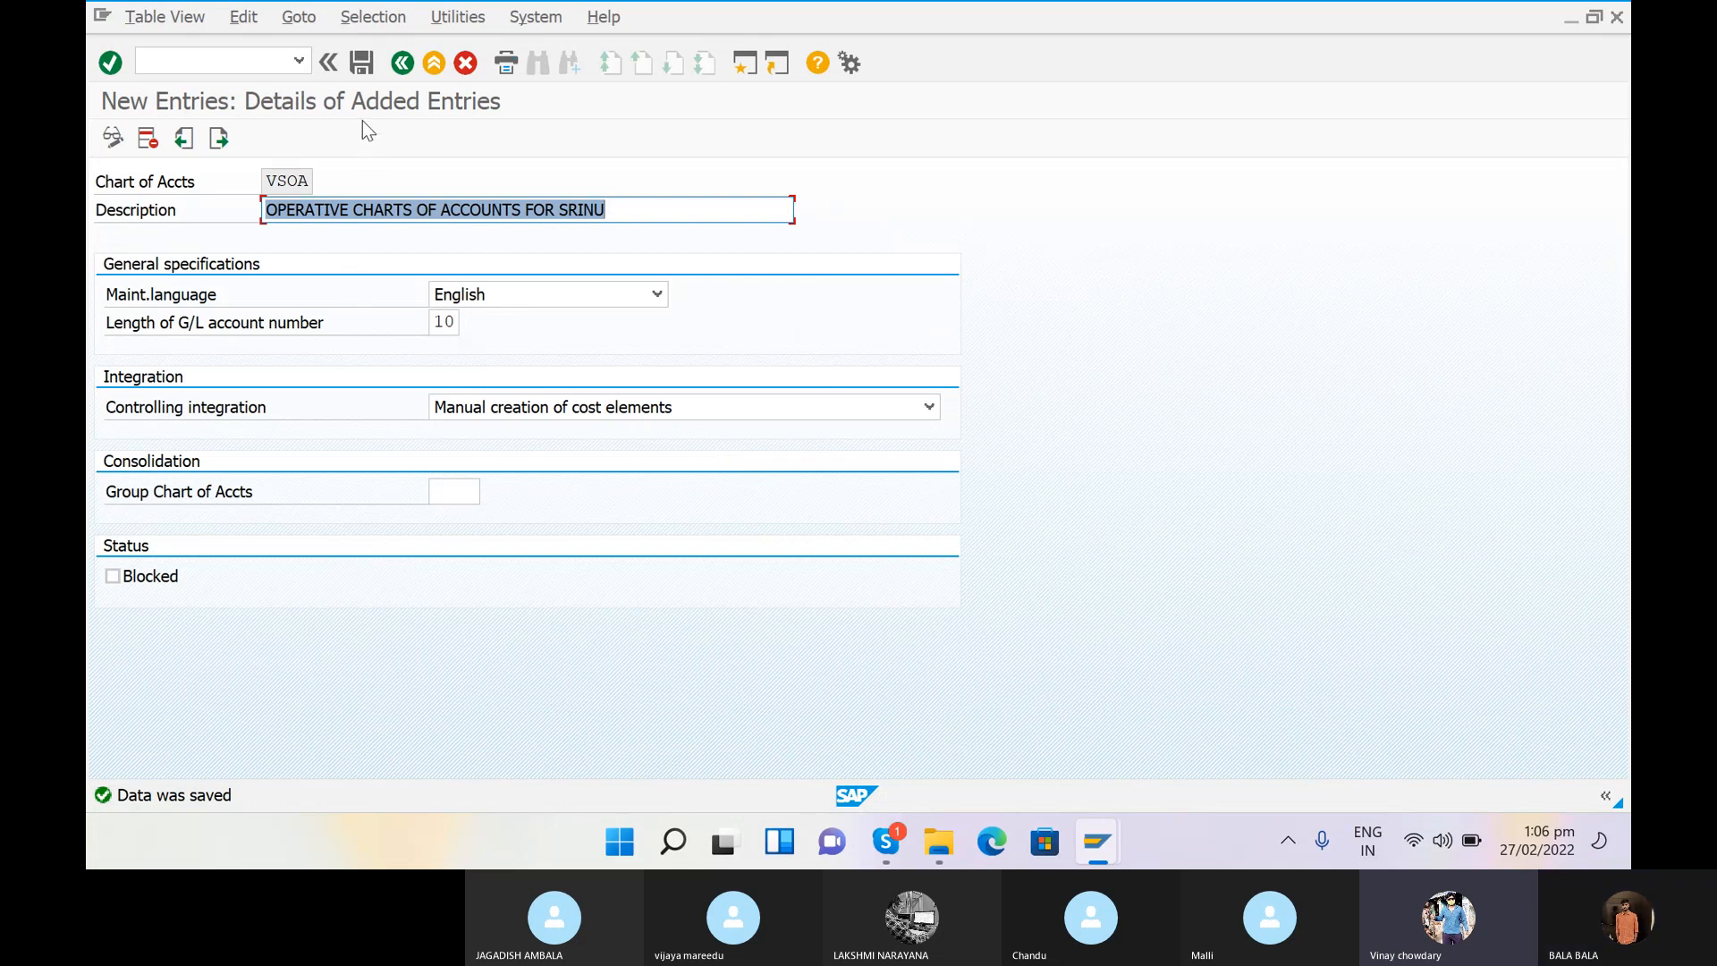
{"action": "left_click", "coordinate": [218, 139]}
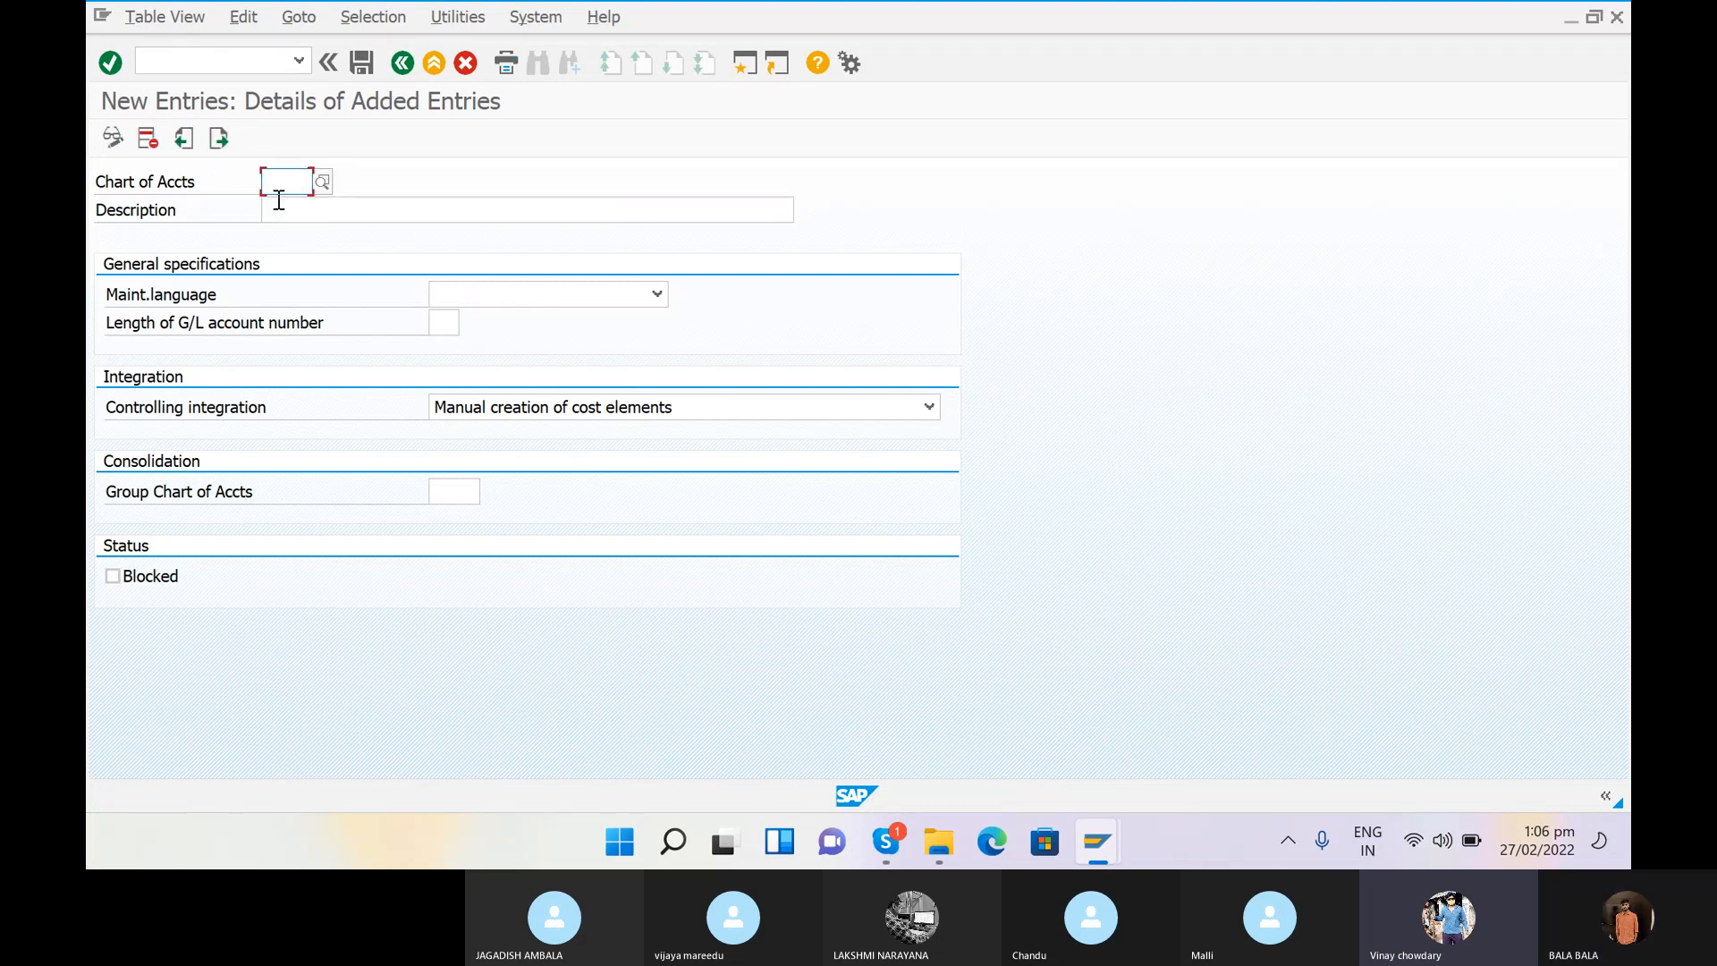
Step: Enter the chart of accounts key VSCA with the description "COUNTRY SPECFIC GROUP CHARTS OF ACCOUNTS FOR SRINU"
{"action": "type", "text": "VS"}
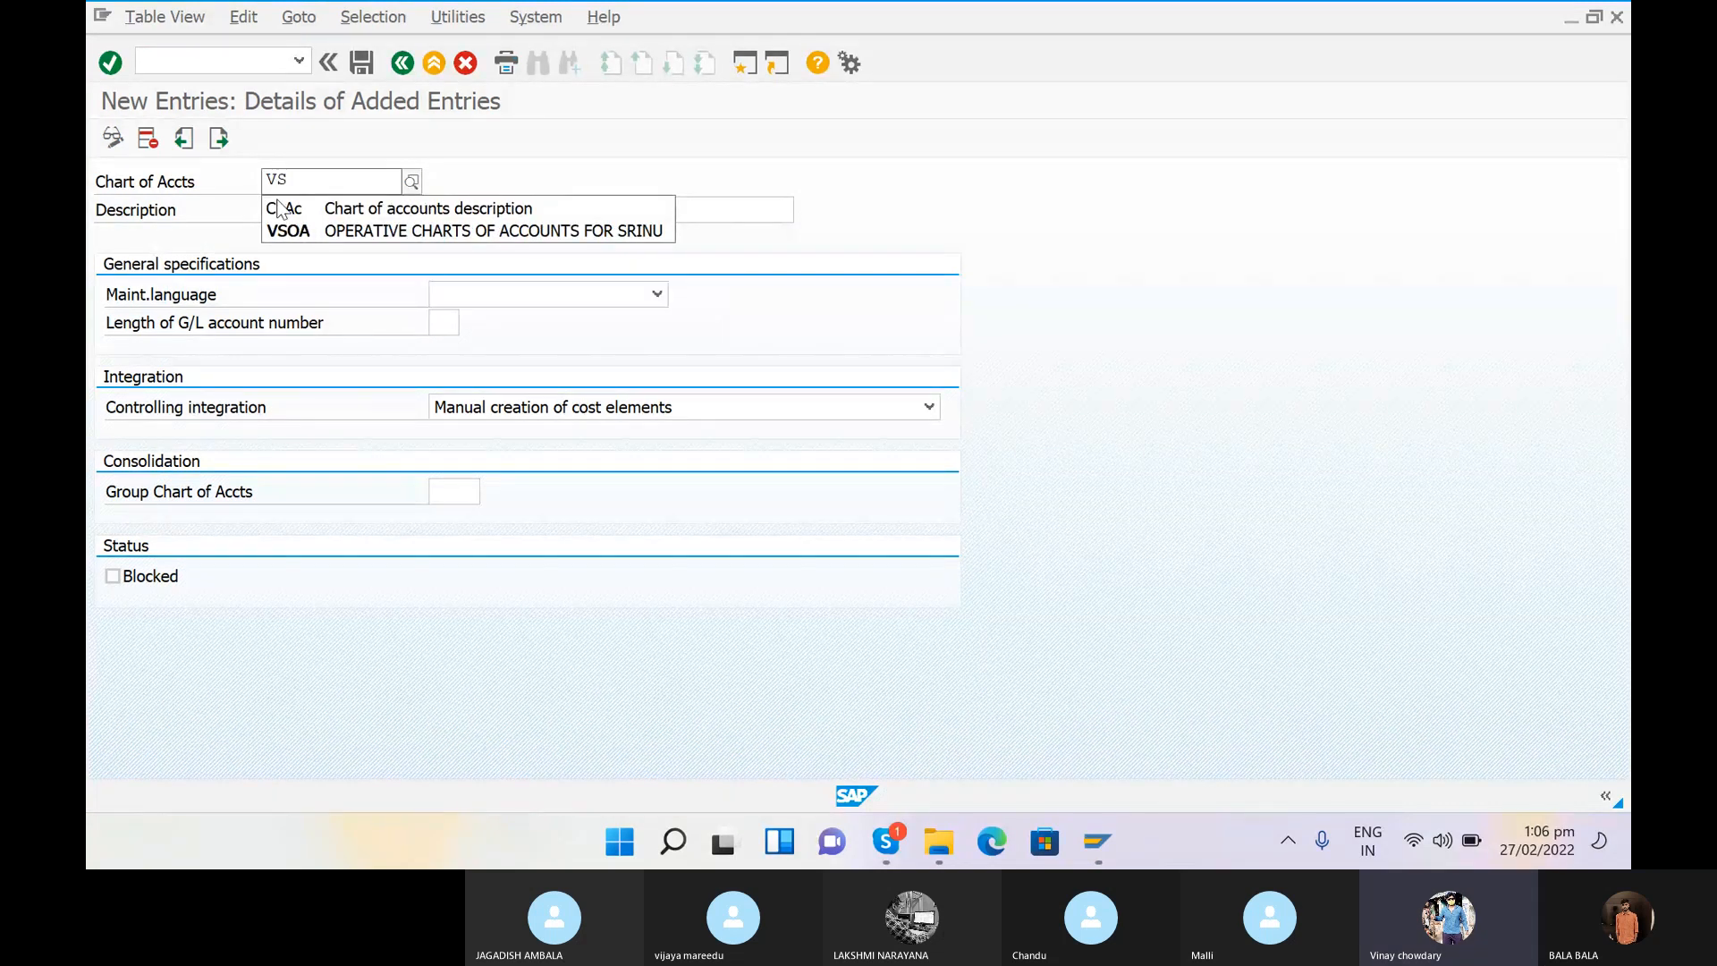
{"action": "type", "text": "CA"}
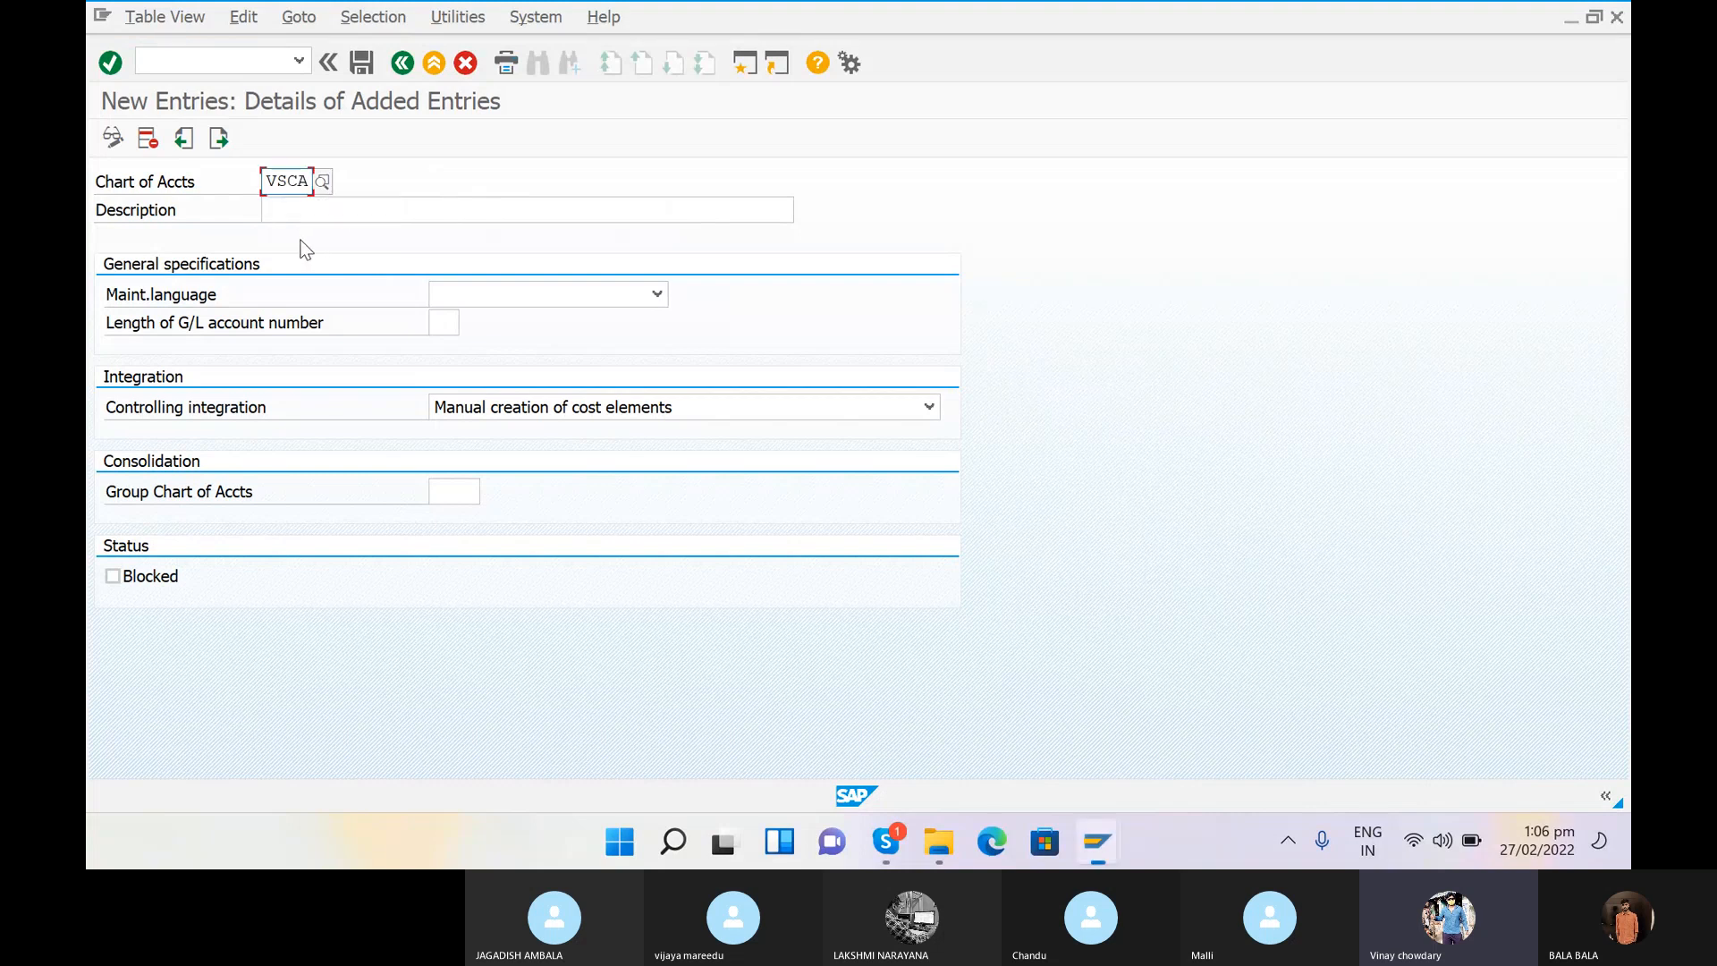
{"action": "left_click", "coordinate": [293, 213]}
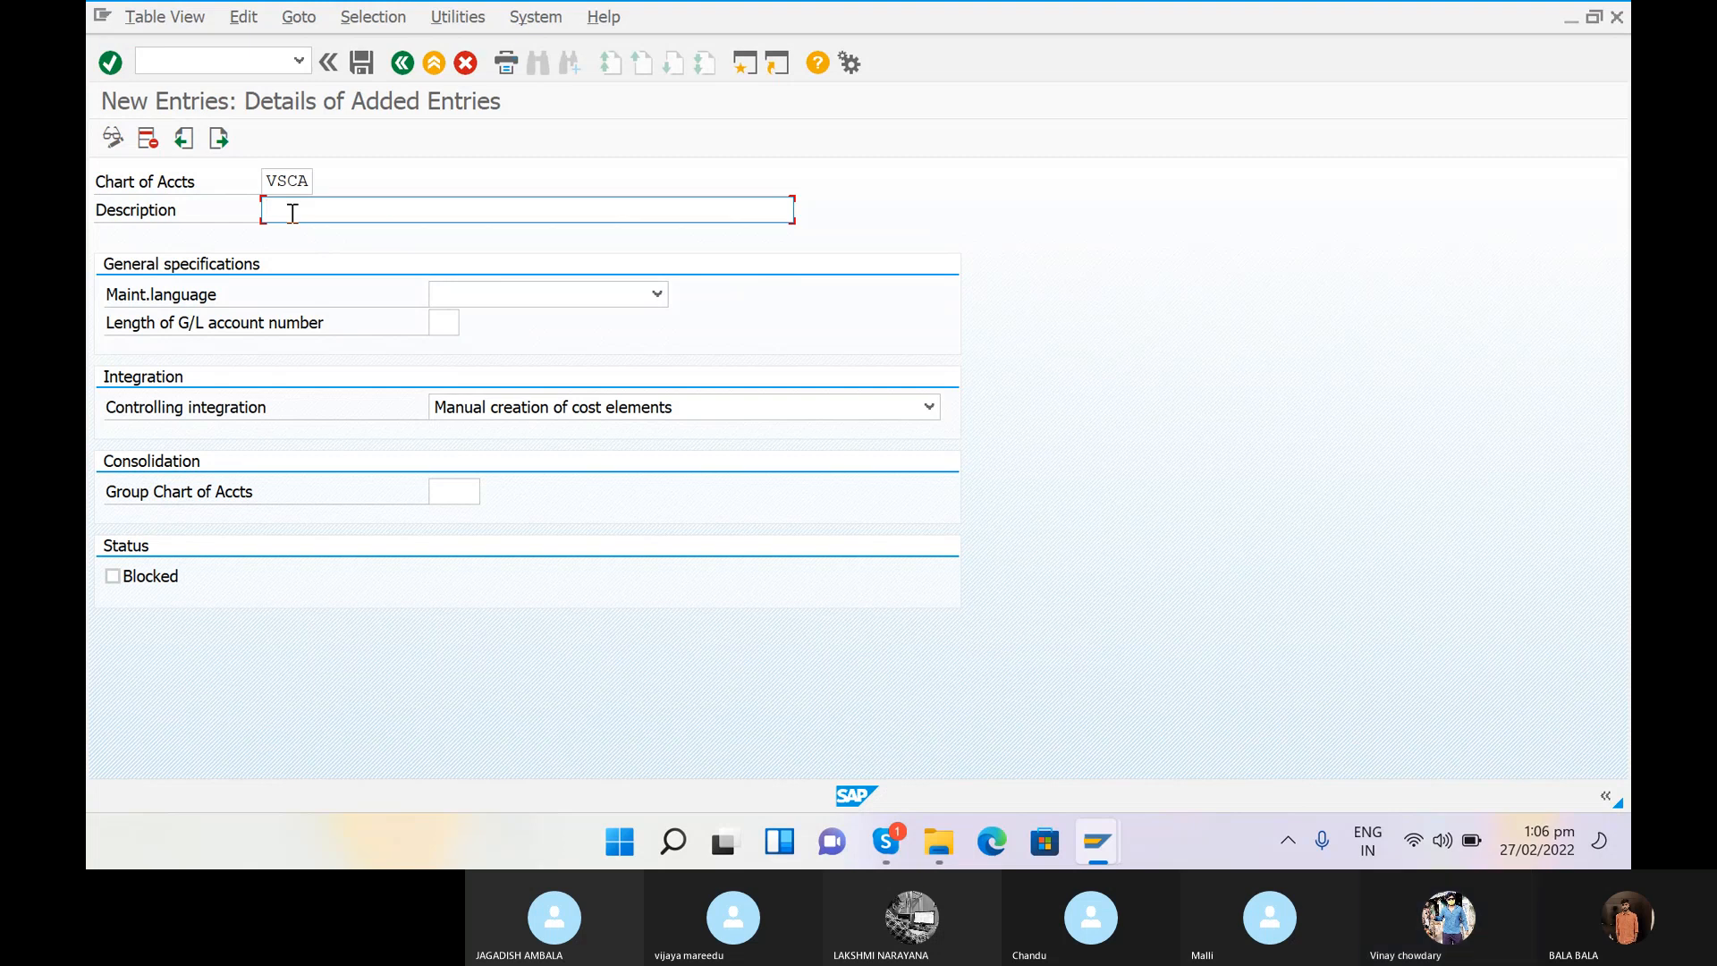
{"action": "type", "text": "OP"}
{"action": "key", "text": "BackSpace"}
{"action": "key", "text": "BackSpace"}
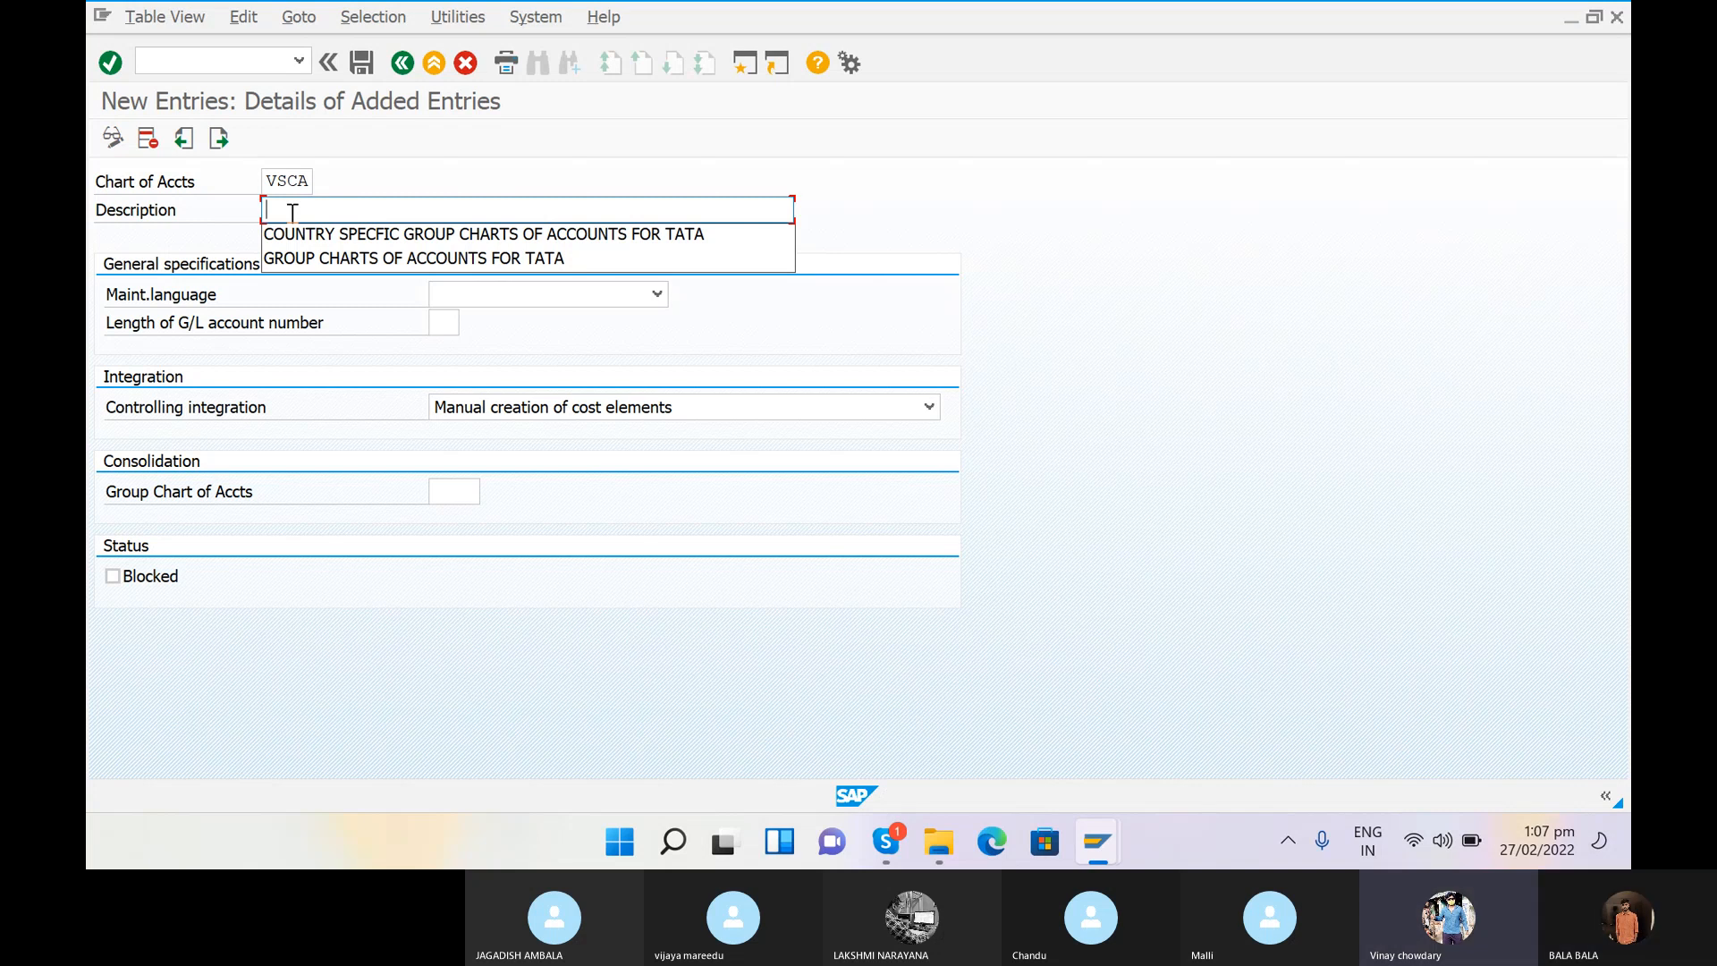
{"action": "left_click", "coordinate": [315, 235]}
{"action": "key", "text": "BackSpace"}
{"action": "key", "text": "BackSpace"}
{"action": "key", "text": "BackSpace"}
{"action": "key", "text": "BackSpace"}
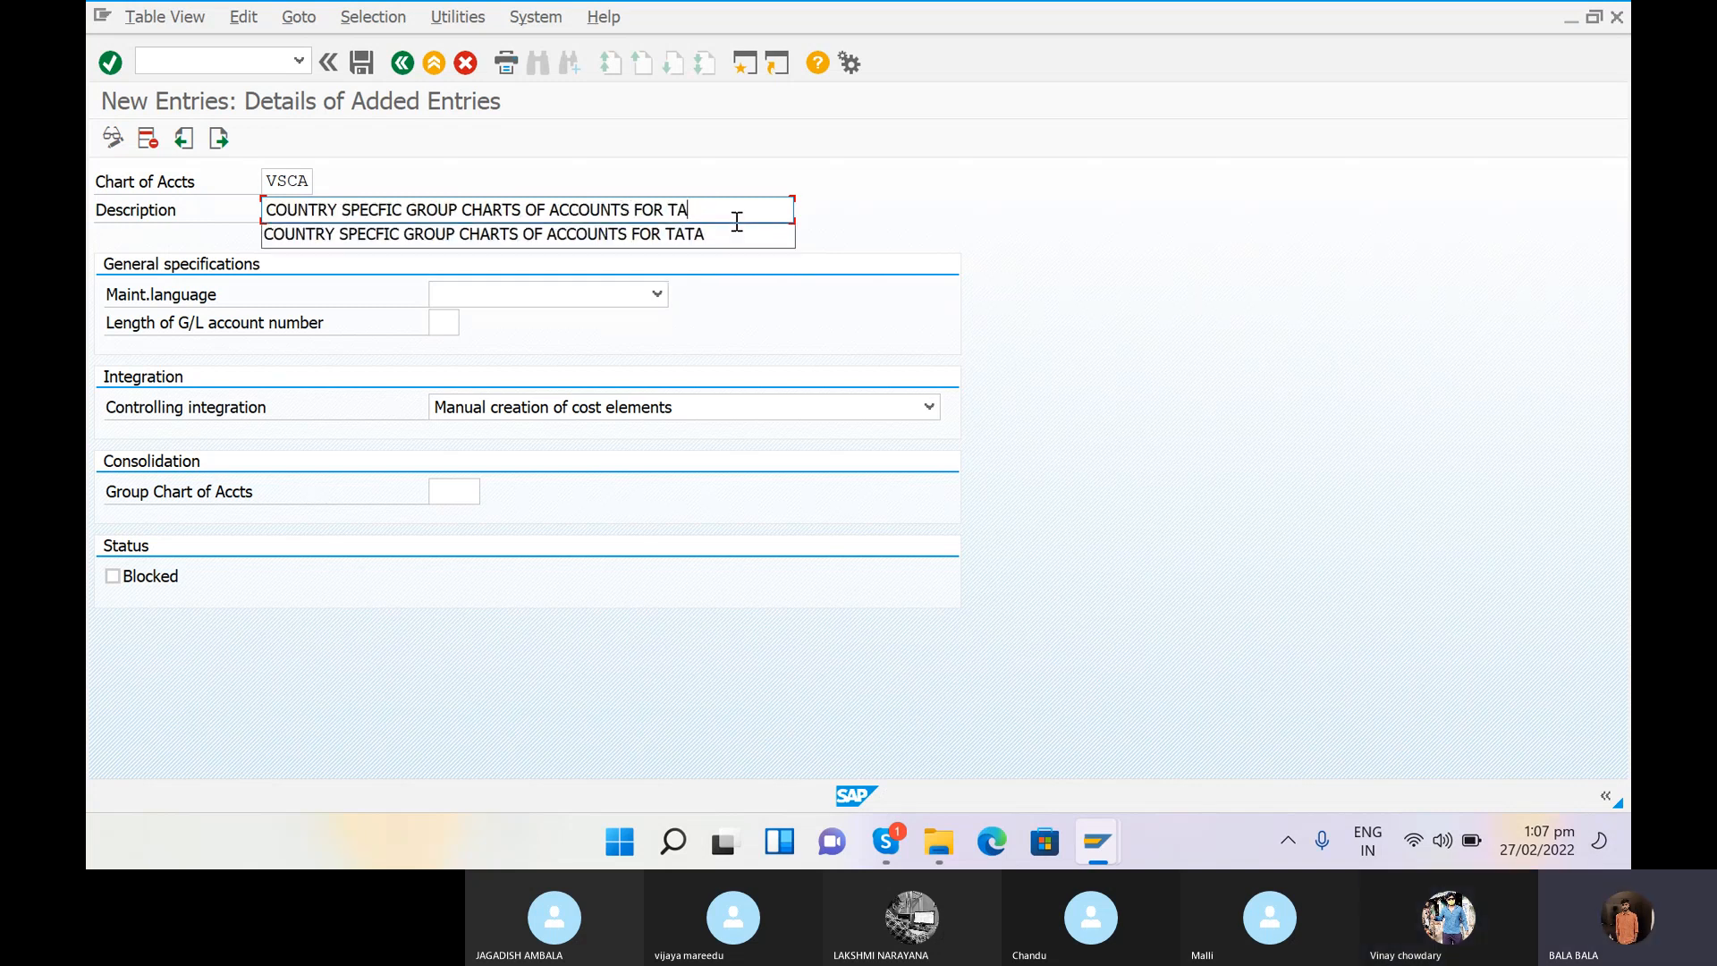
{"action": "type", "text": "SRINU"}
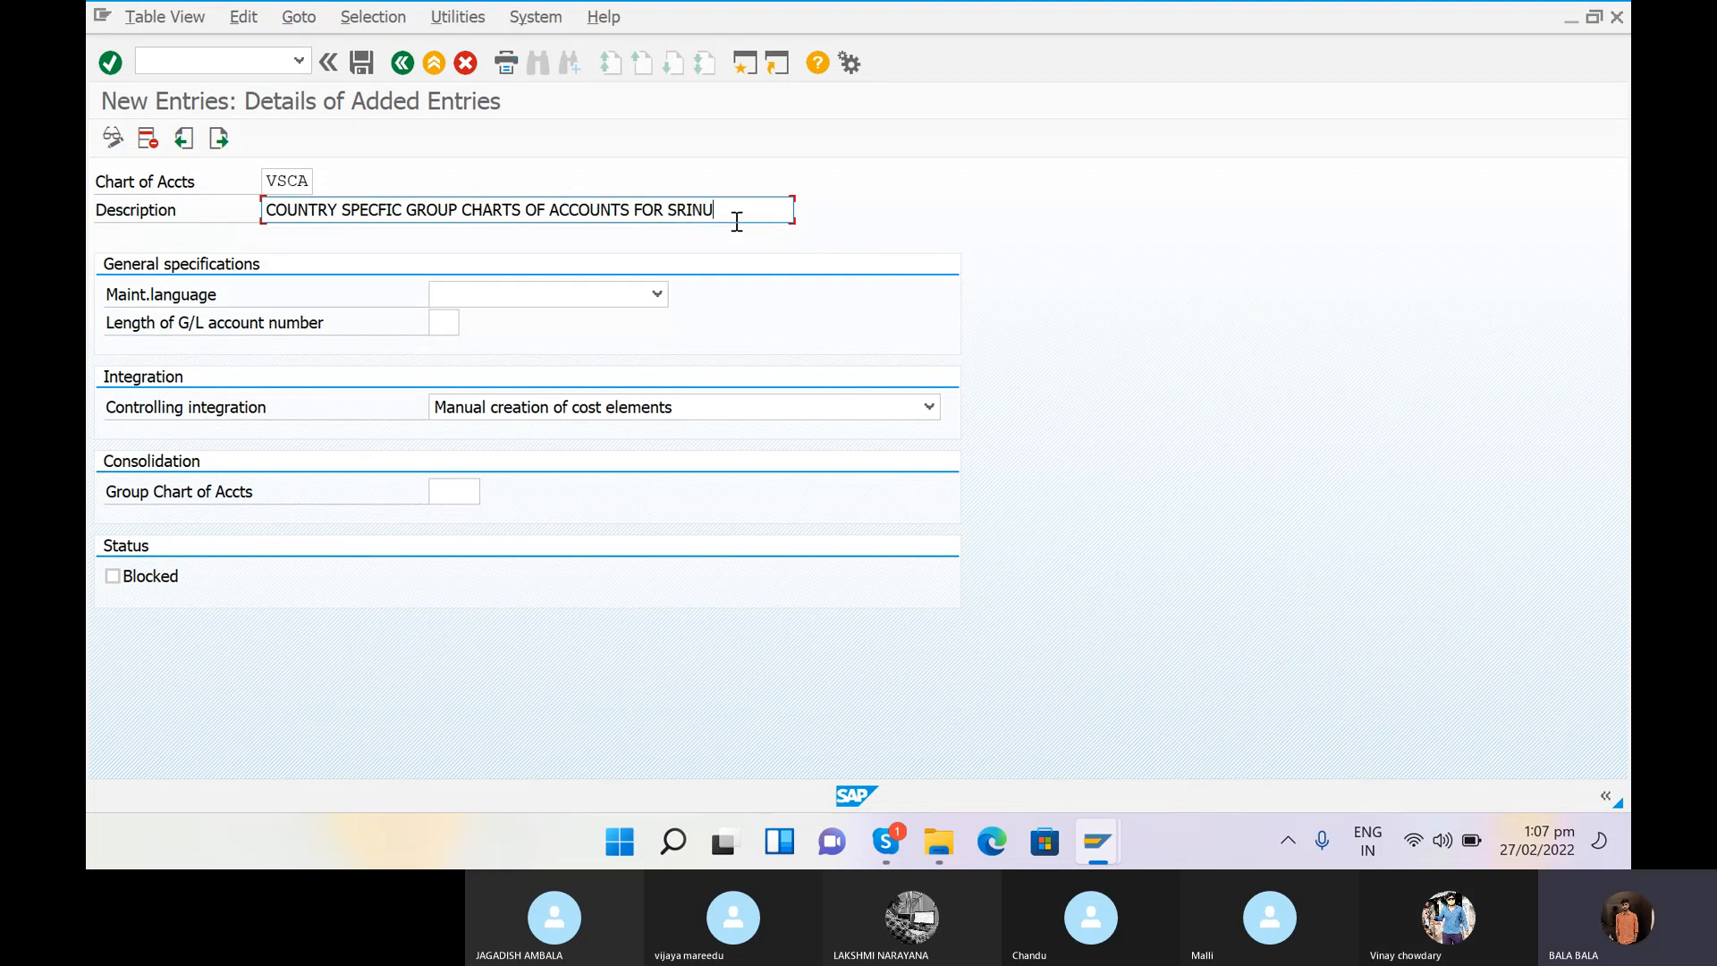
Step: Set VSCA's maintenance language to English and G/L account number length to 10, and save the entry
{"action": "left_click", "coordinate": [657, 292]}
{"action": "left_click", "coordinate": [557, 289]}
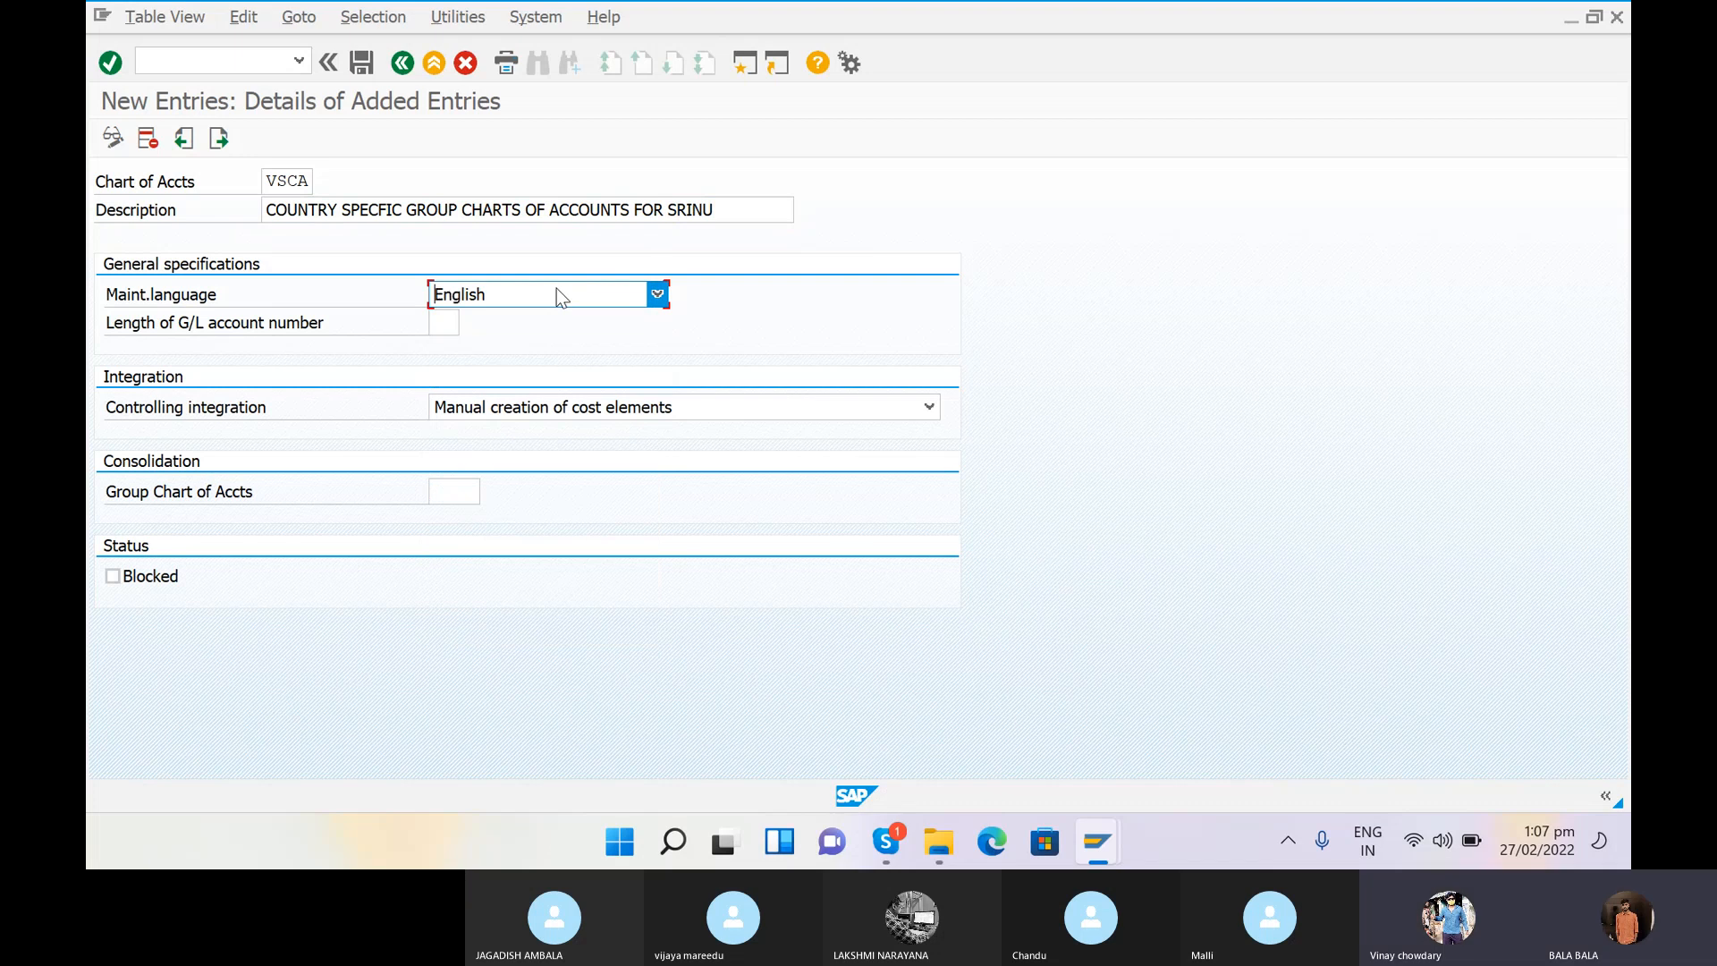
{"action": "left_click", "coordinate": [447, 327]}
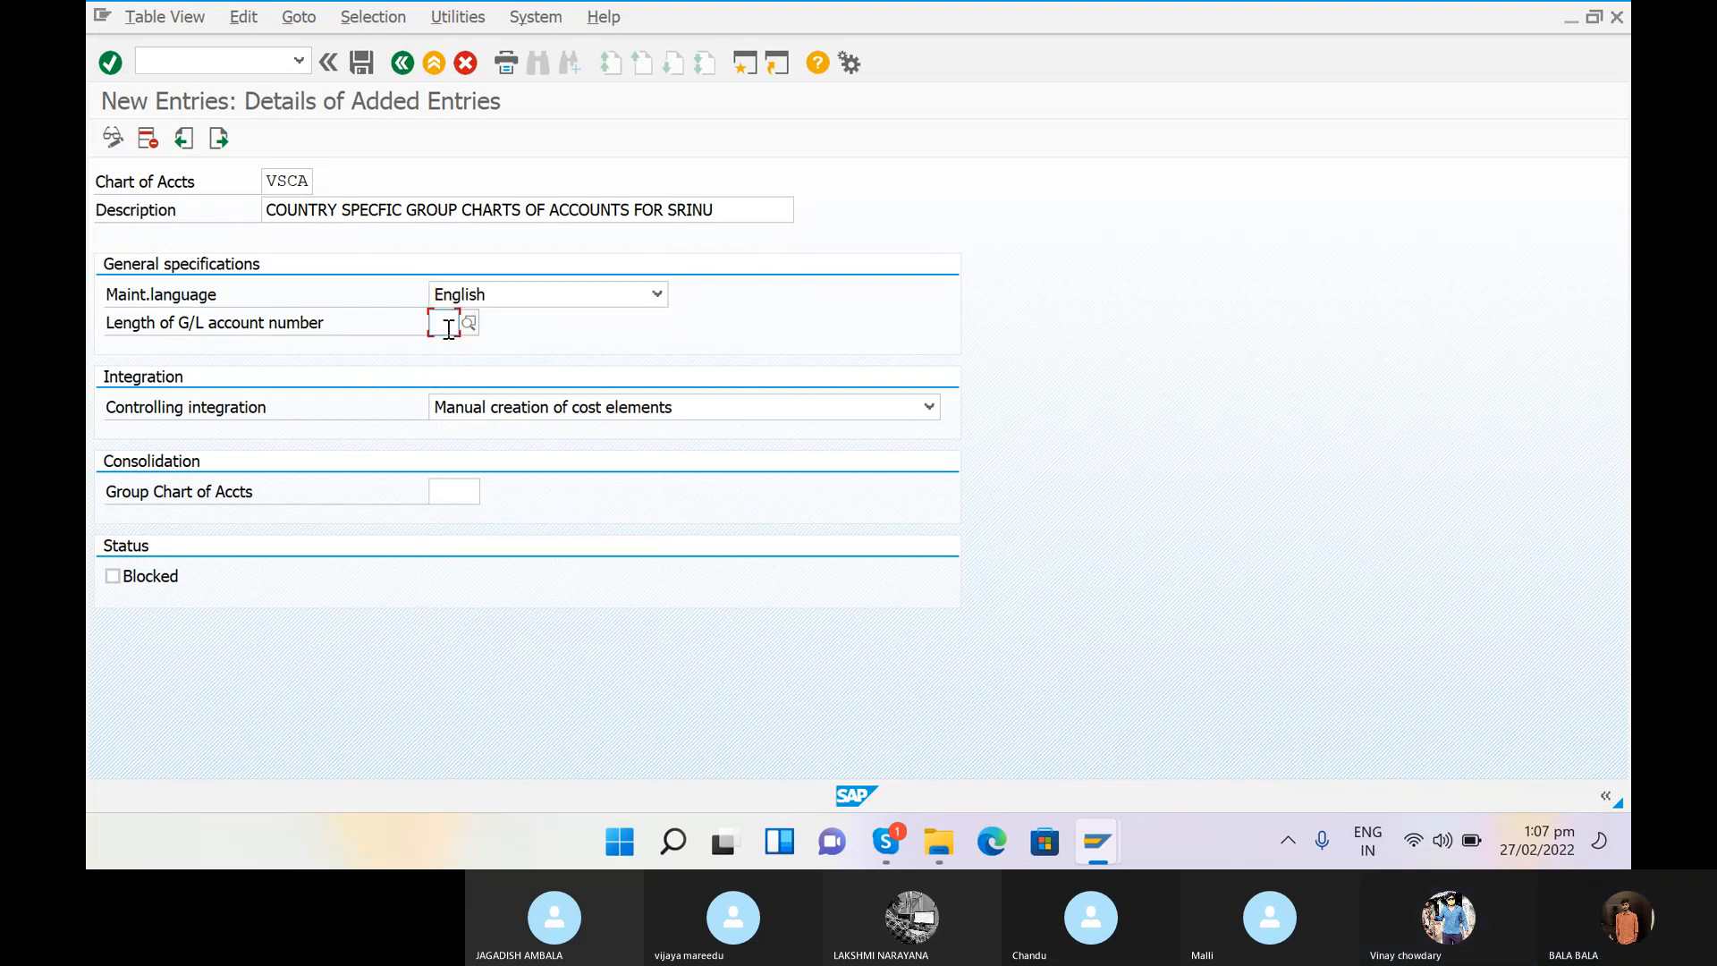
{"action": "left_click", "coordinate": [442, 348]}
{"action": "left_click", "coordinate": [362, 63]}
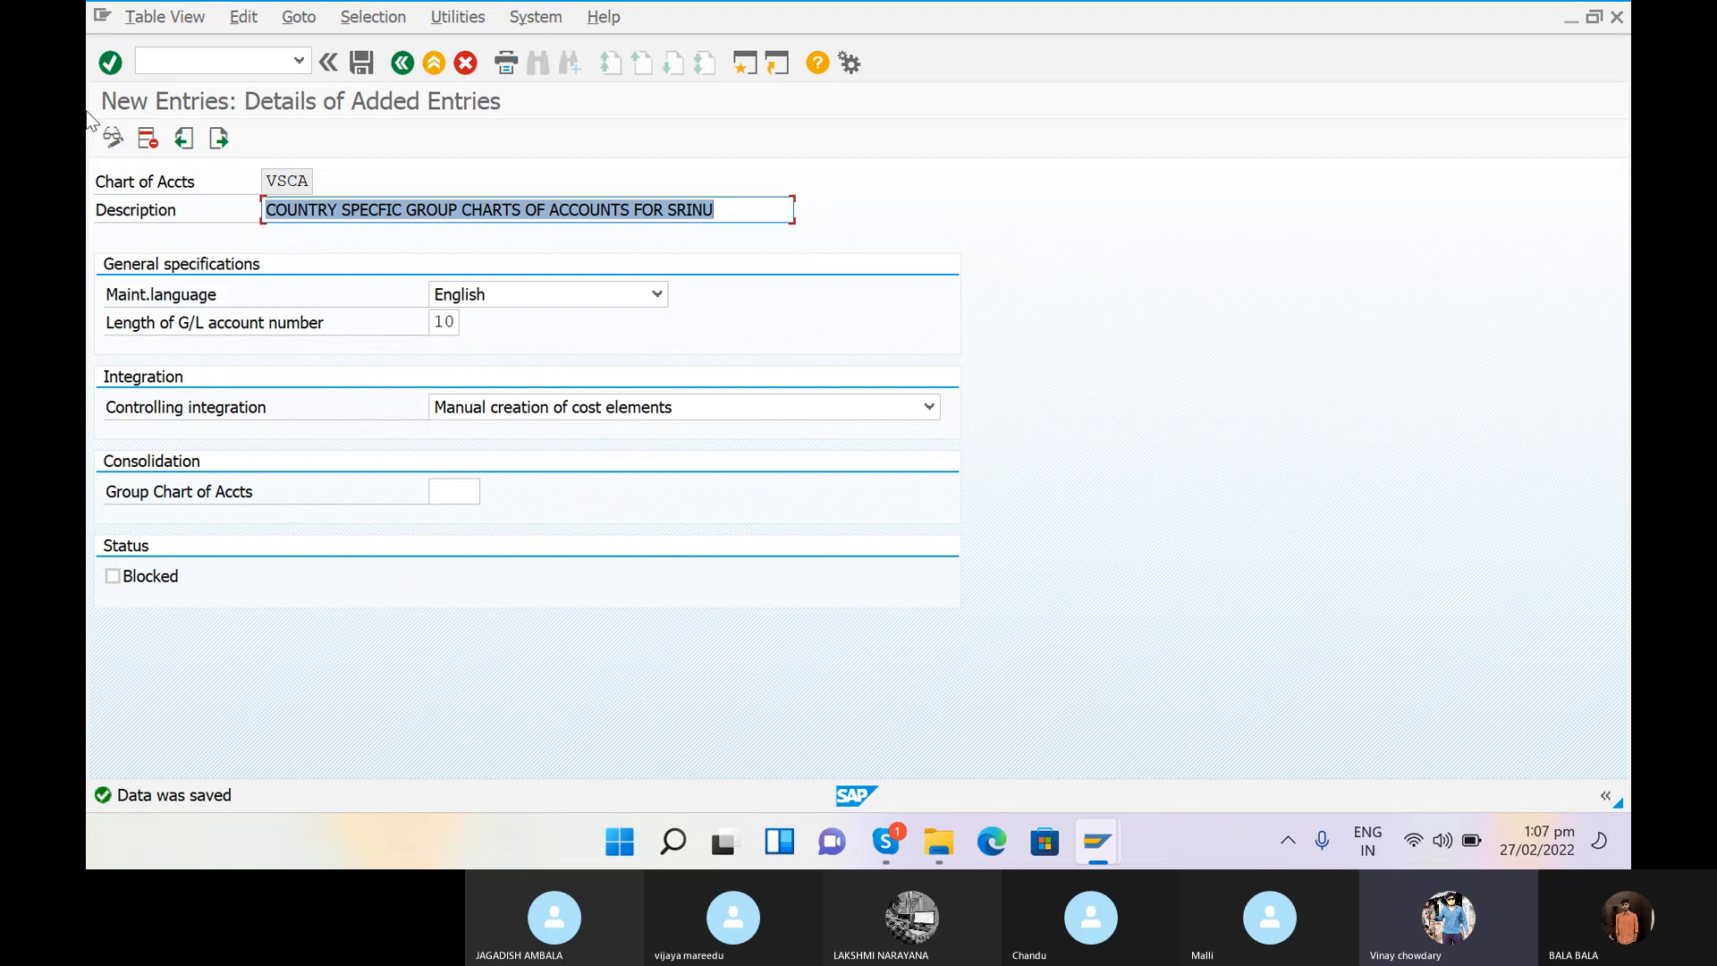
Step: Leave the new entries and open the company code to chart of accounts assignment with transaction OB62
{"action": "left_click", "coordinate": [184, 71]}
{"action": "type", "text": "/n"}
{"action": "key", "text": "Return"}
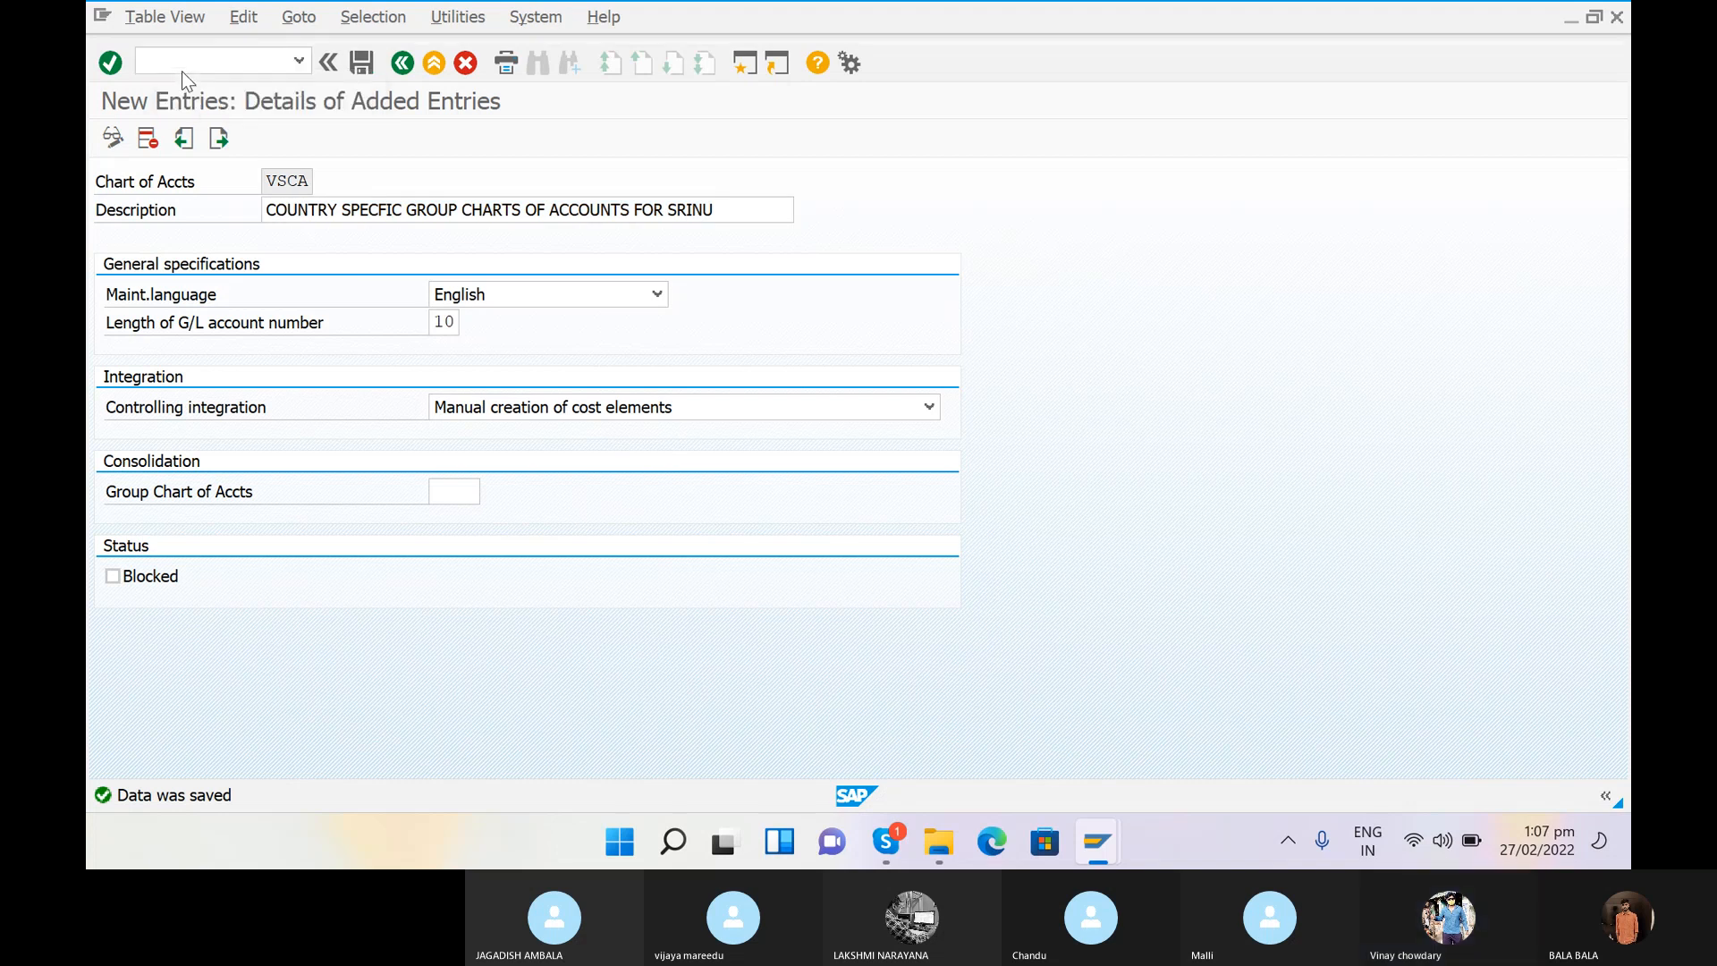
{"action": "type", "text": "O"}
{"action": "key", "text": "BackSpace"}
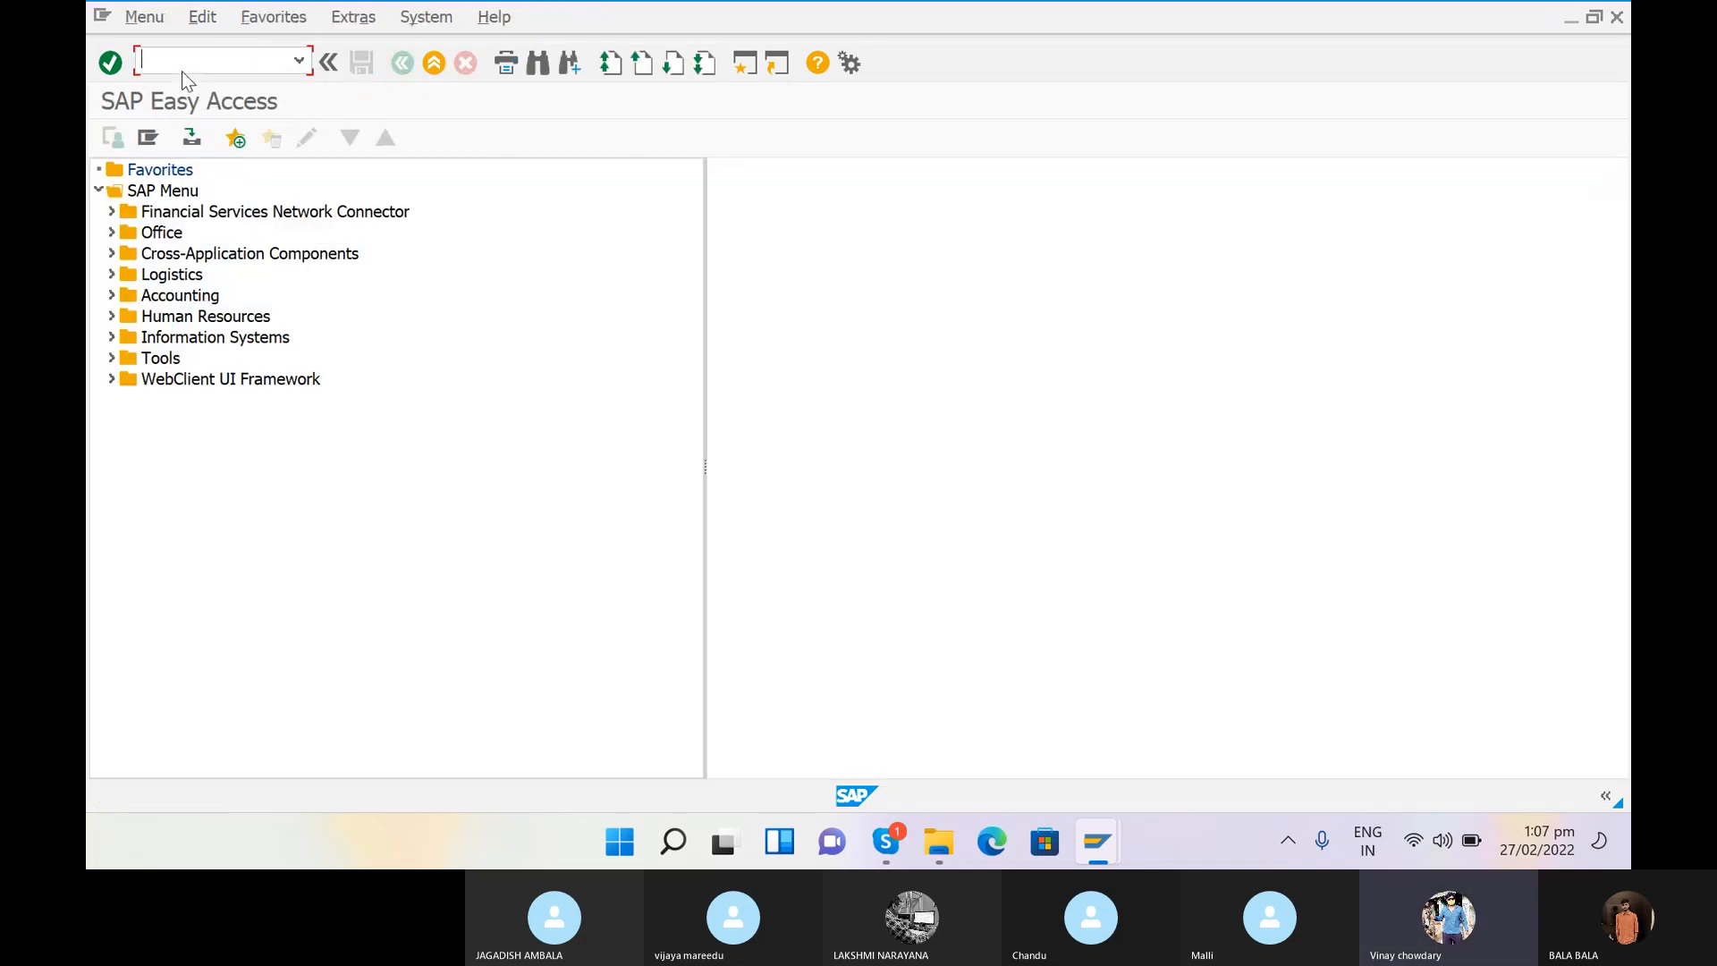
{"action": "type", "text": "OB62"}
{"action": "key", "text": "Return"}
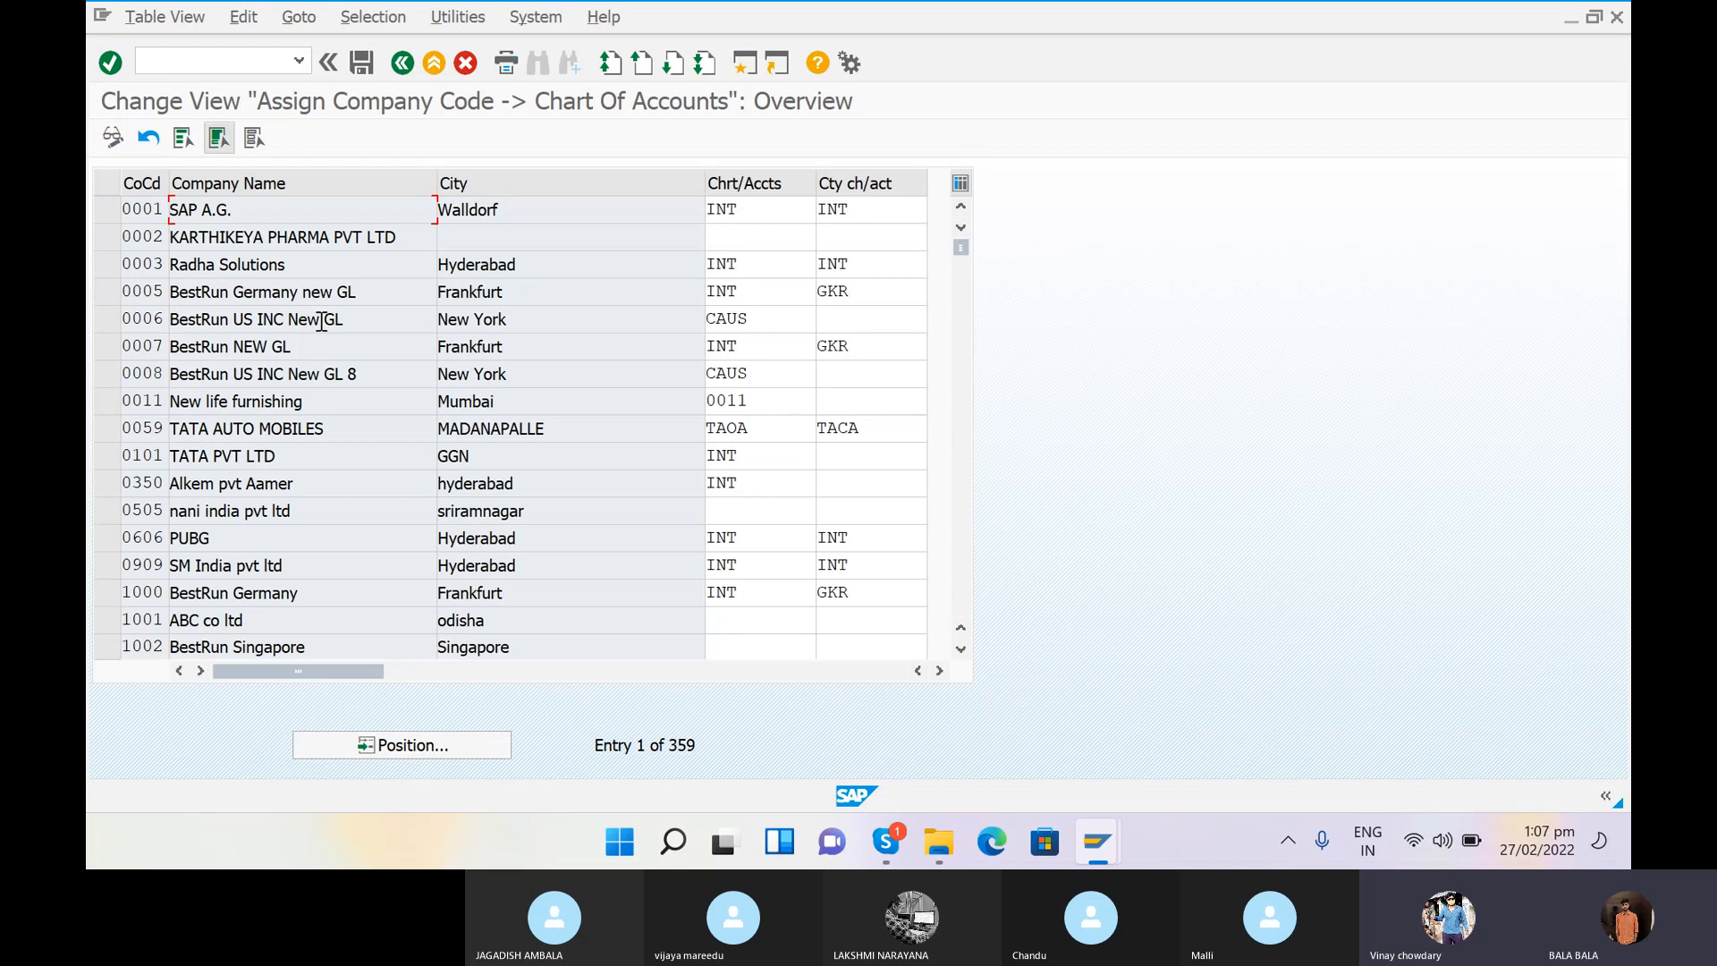
Step: Locate company code SRAN in the assignment list and assign it the chart of accounts VSOA
{"action": "left_click", "coordinate": [421, 744]}
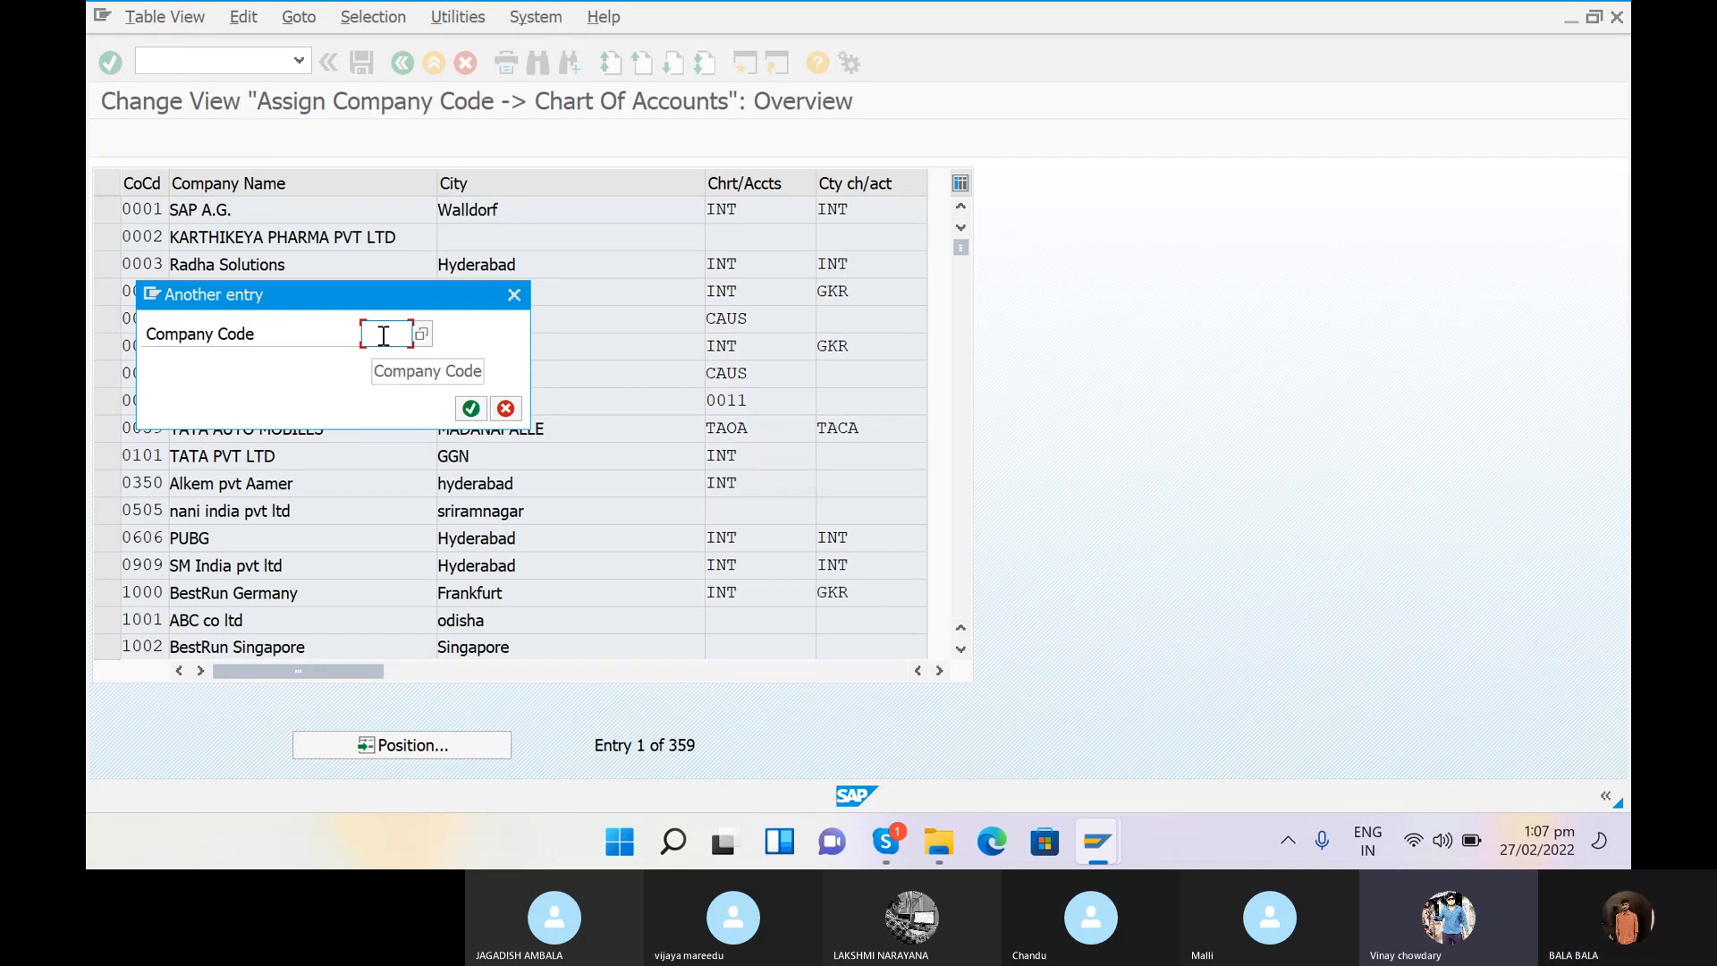
{"action": "type", "text": "SRAN"}
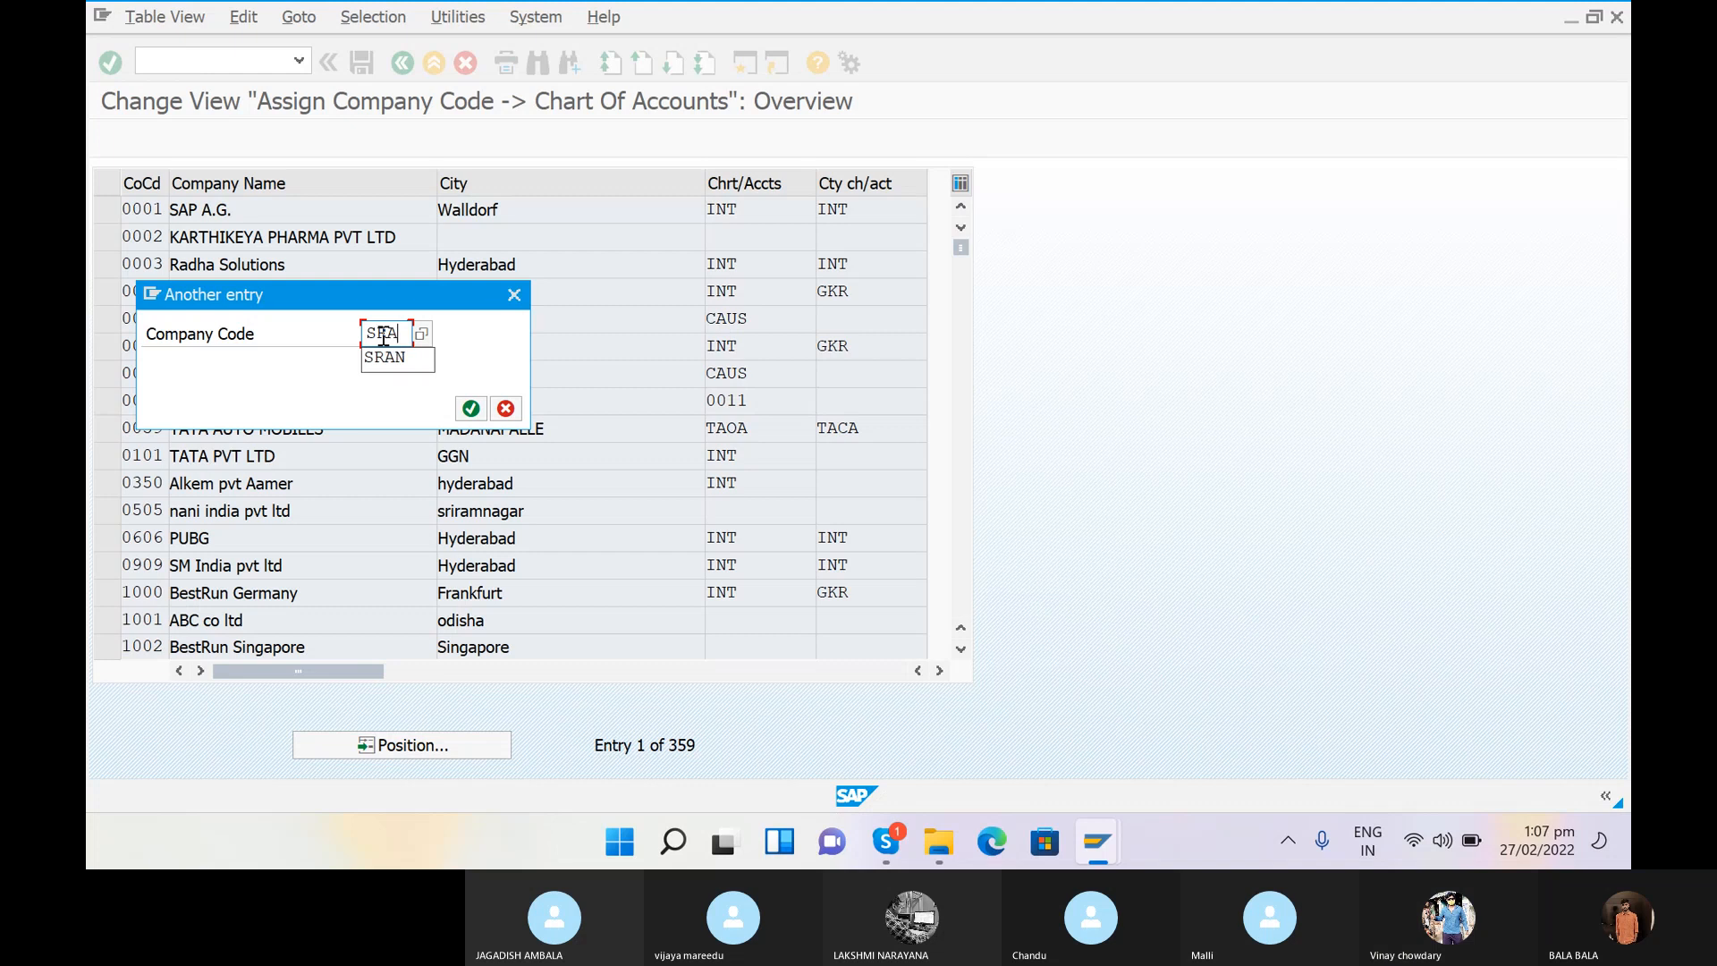
{"action": "left_click", "coordinate": [472, 411]}
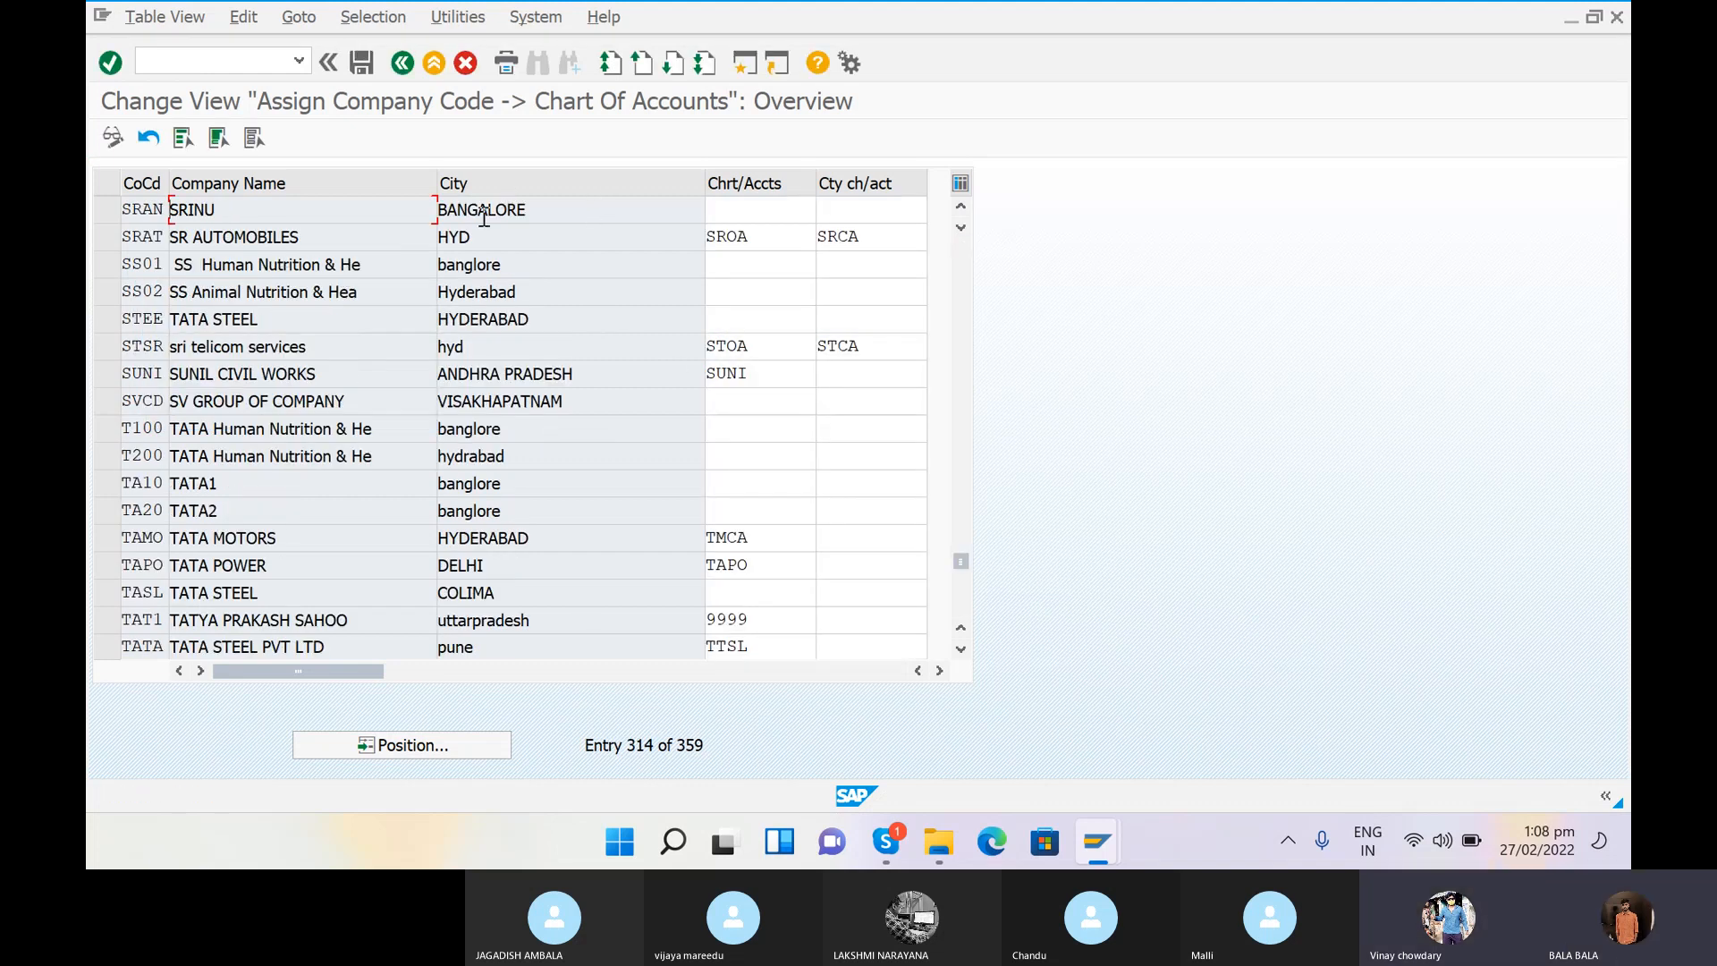
{"action": "left_click", "coordinate": [758, 212]}
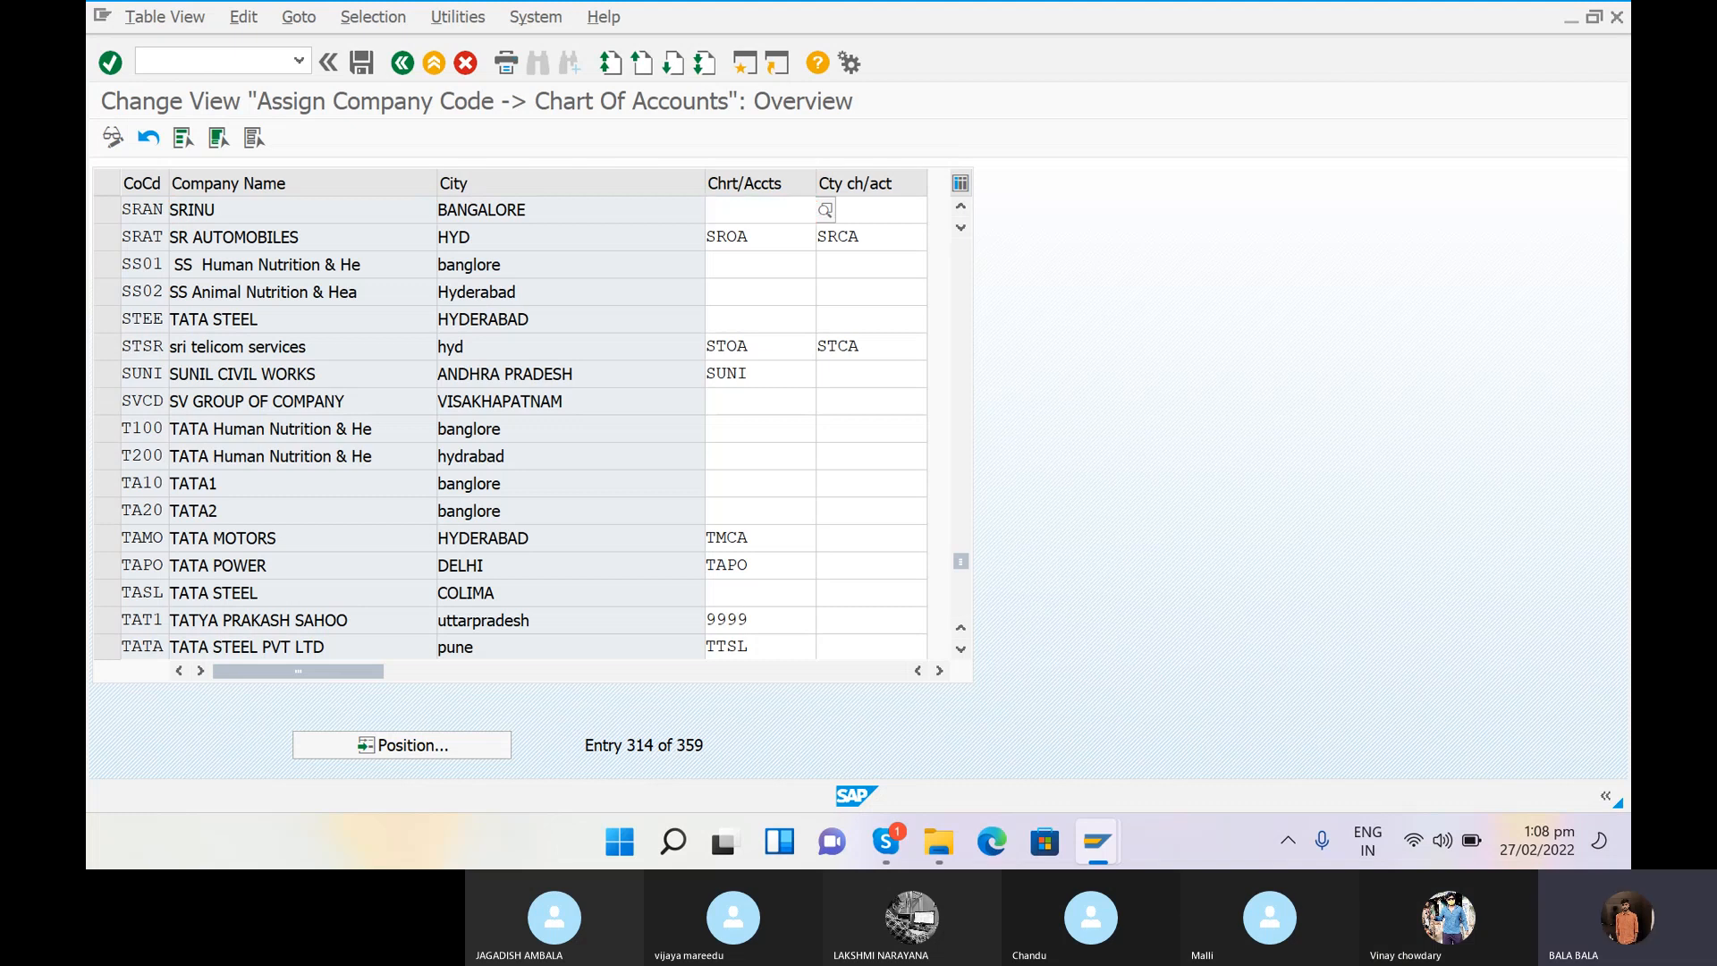
{"action": "type", "text": "VSOA"}
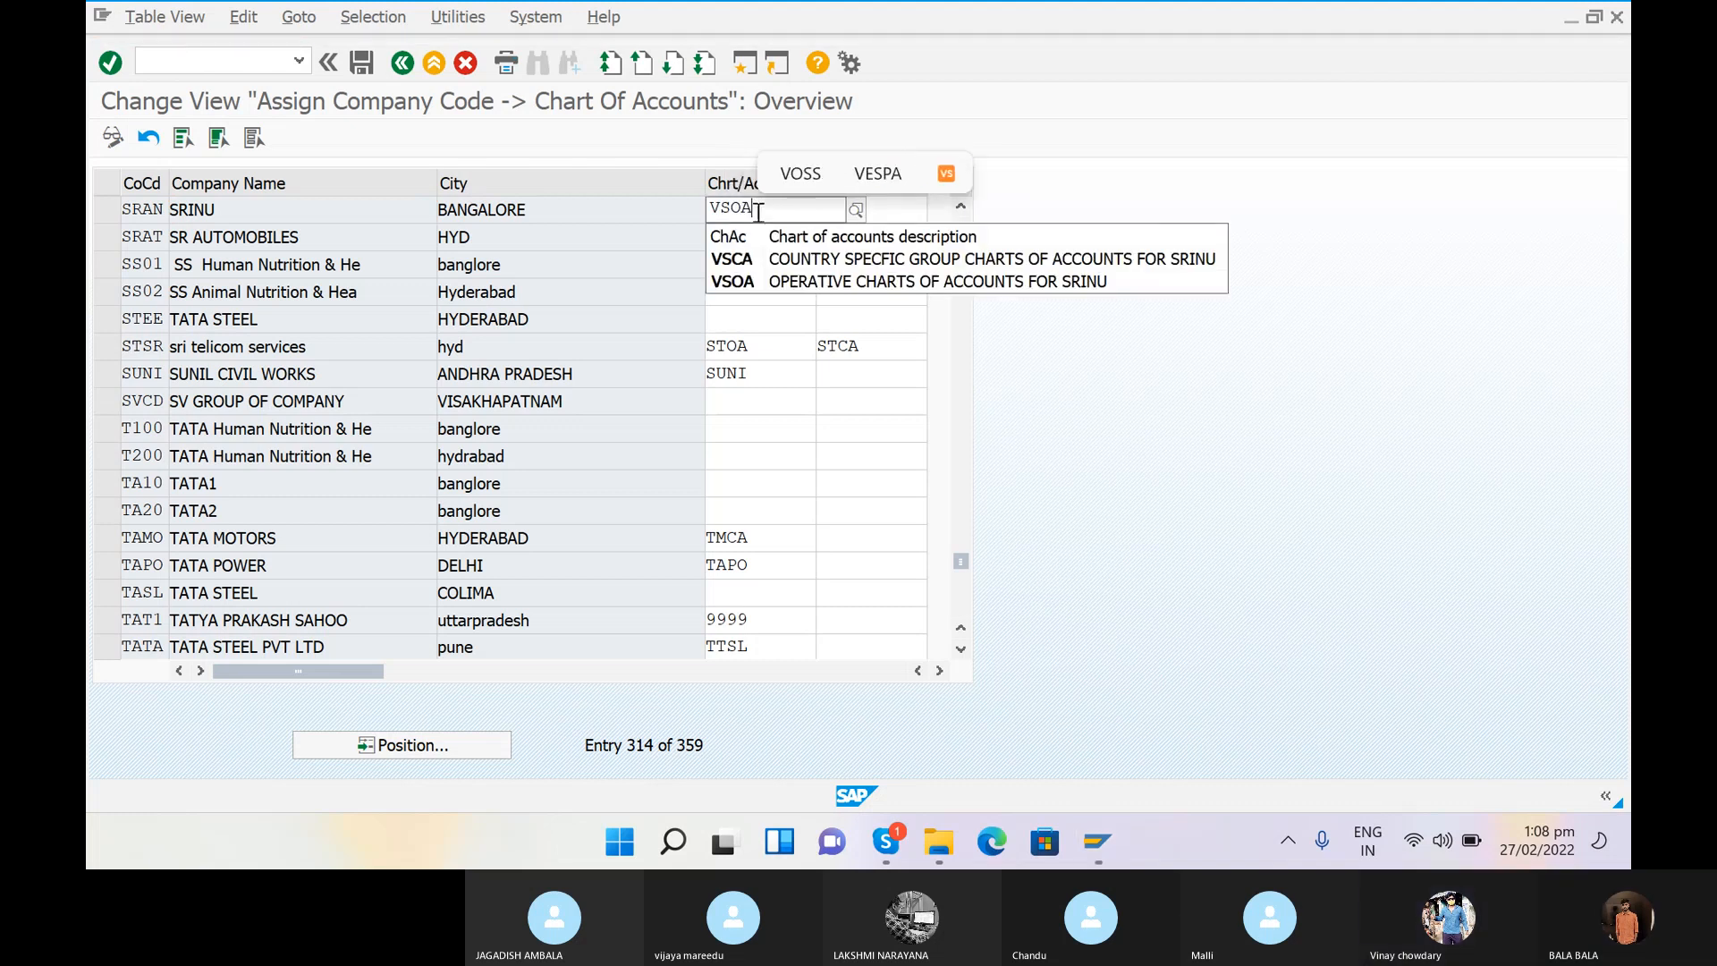
{"action": "left_click", "coordinate": [835, 272]}
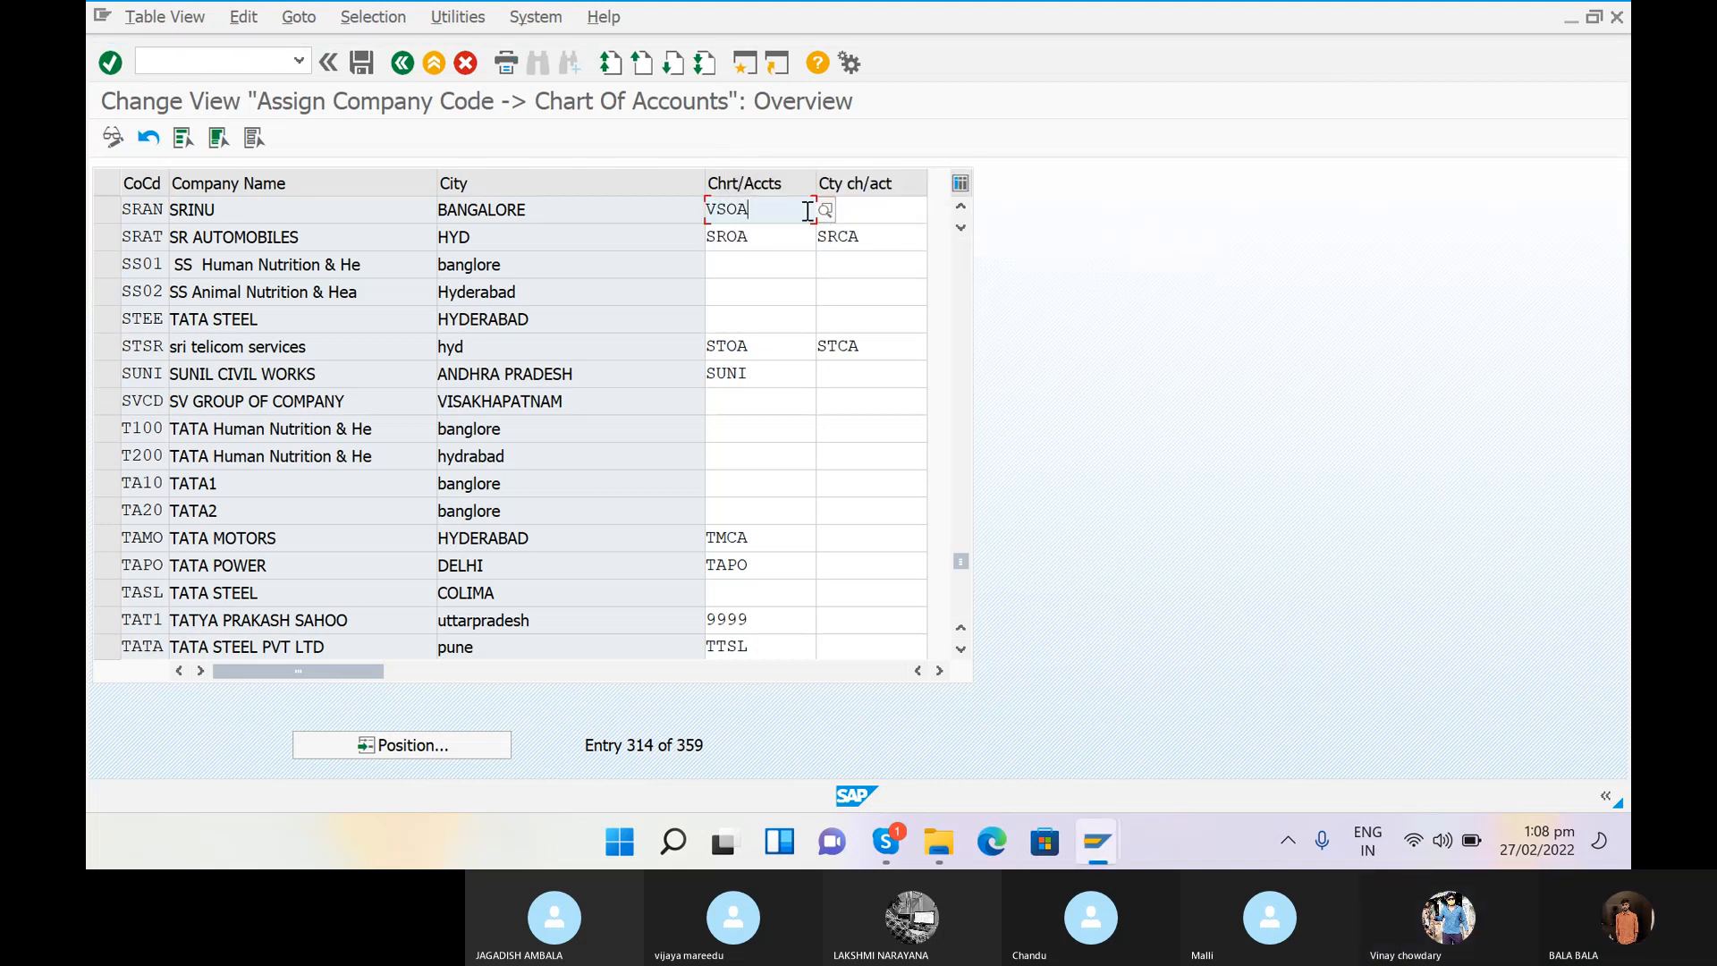
Step: Assign country chart of accounts VSCA to company code SRAN and save with the proposed customizing request
{"action": "left_click", "coordinate": [911, 218]}
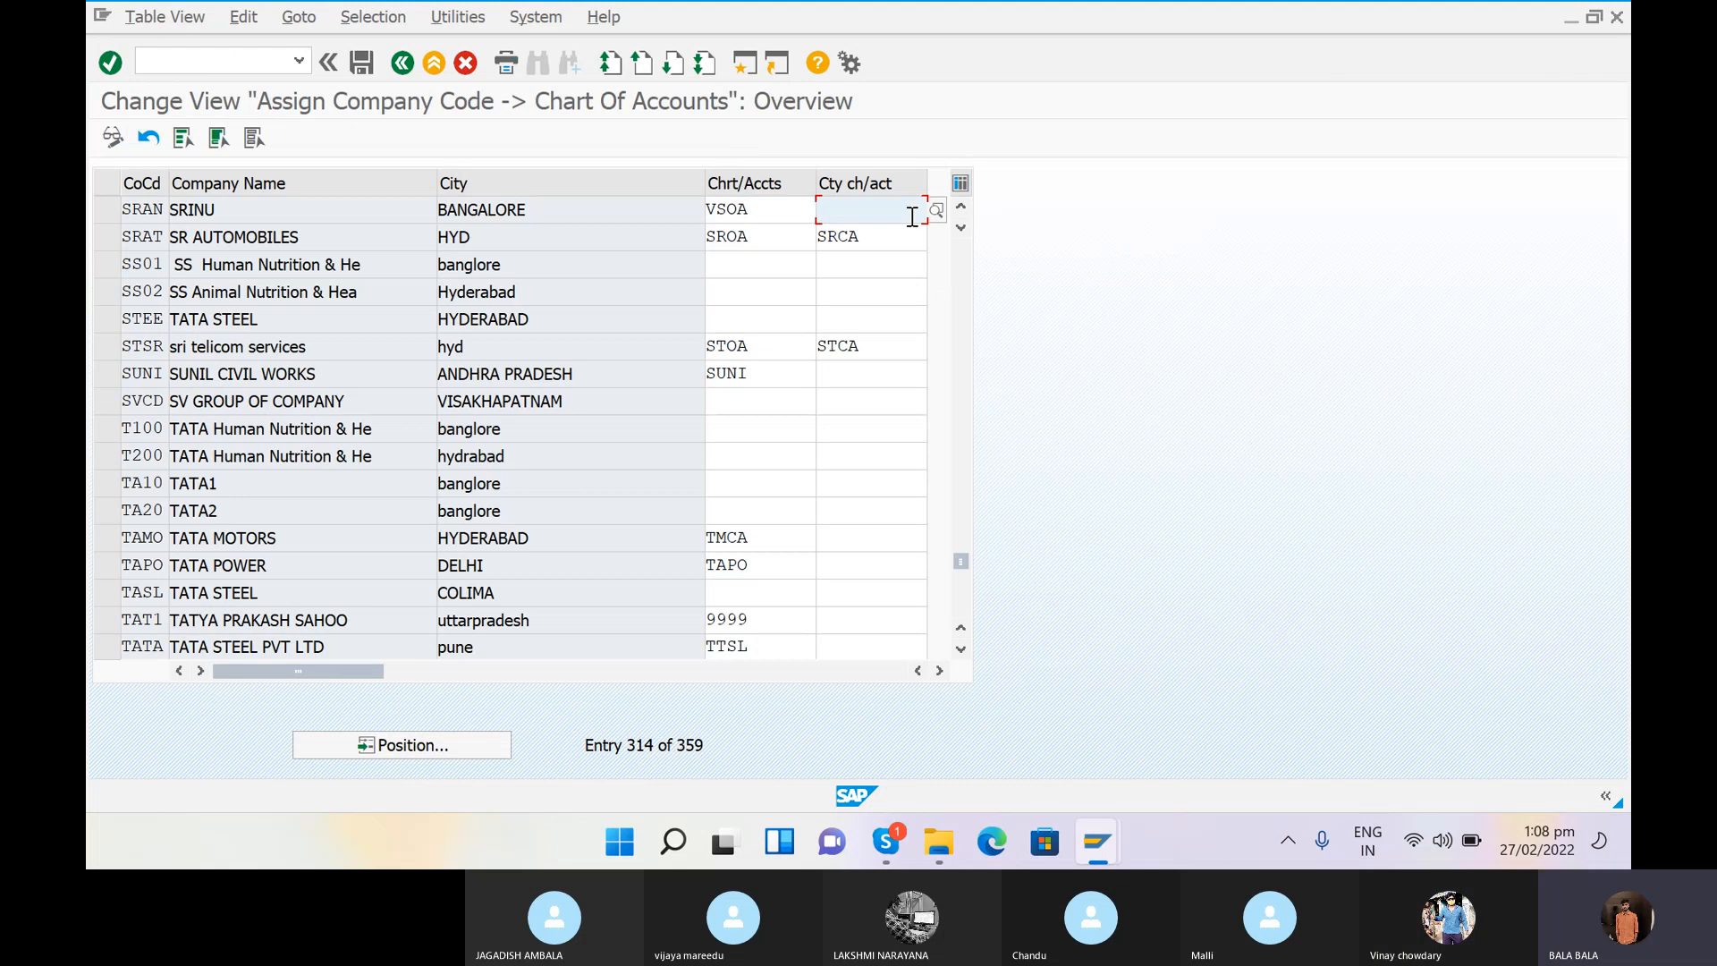
{"action": "type", "text": "VS"}
{"action": "type", "text": "CA"}
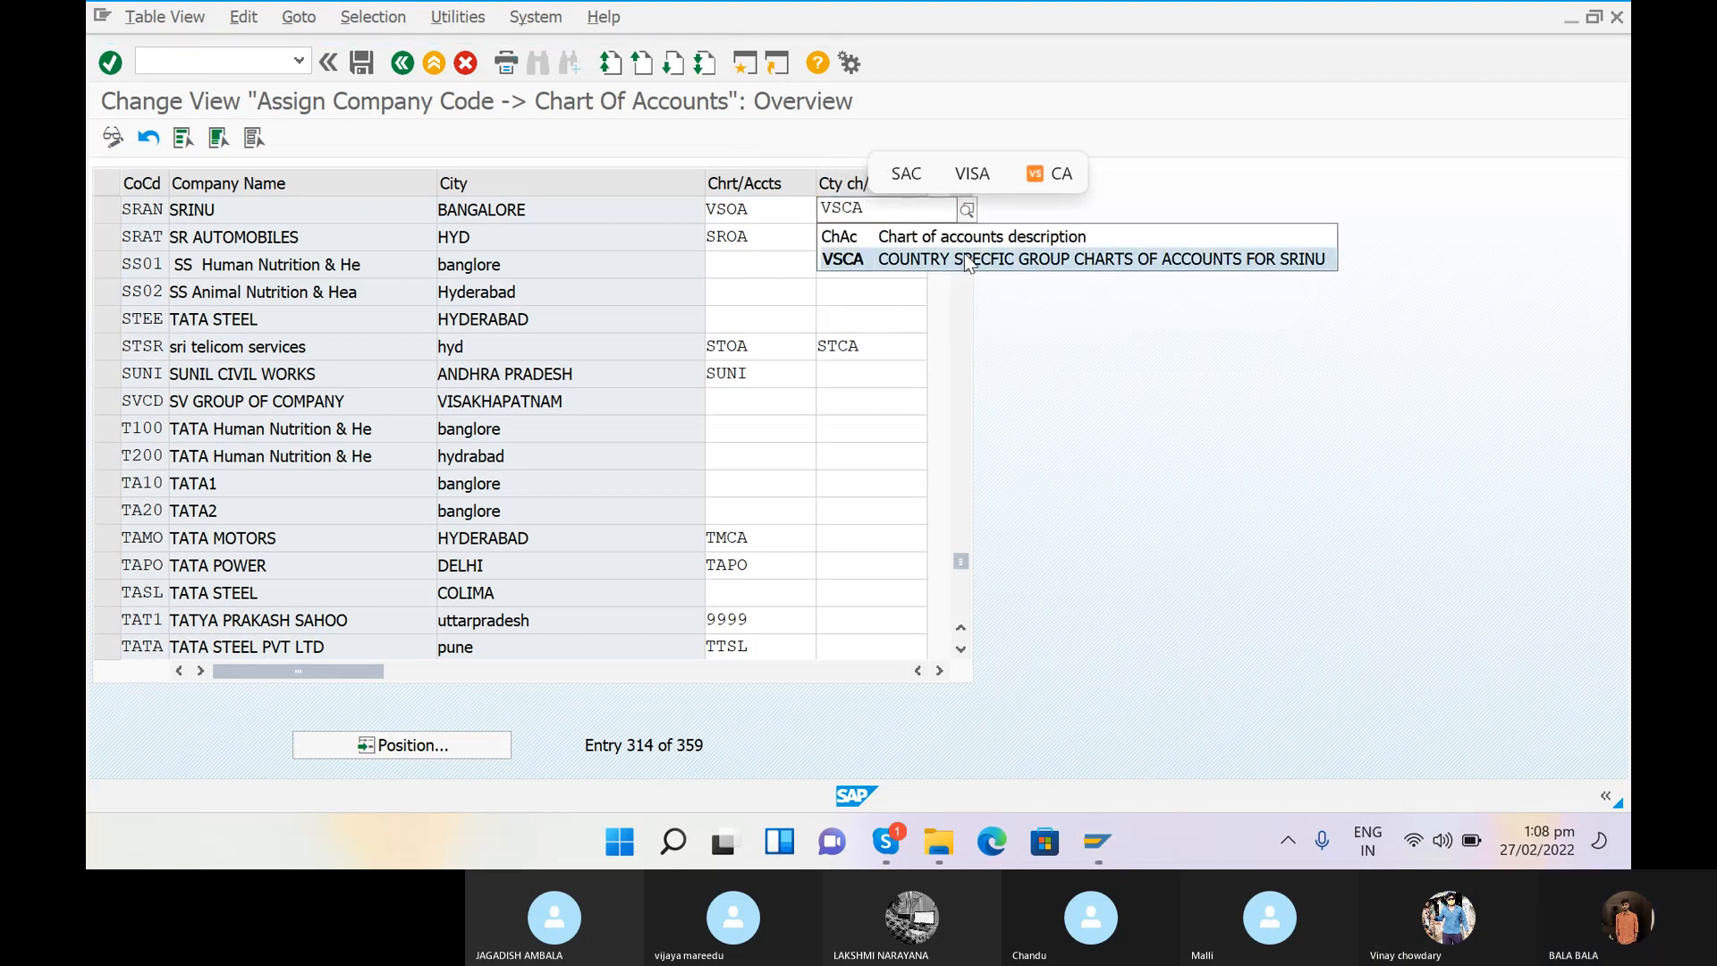
{"action": "left_click", "coordinate": [973, 268]}
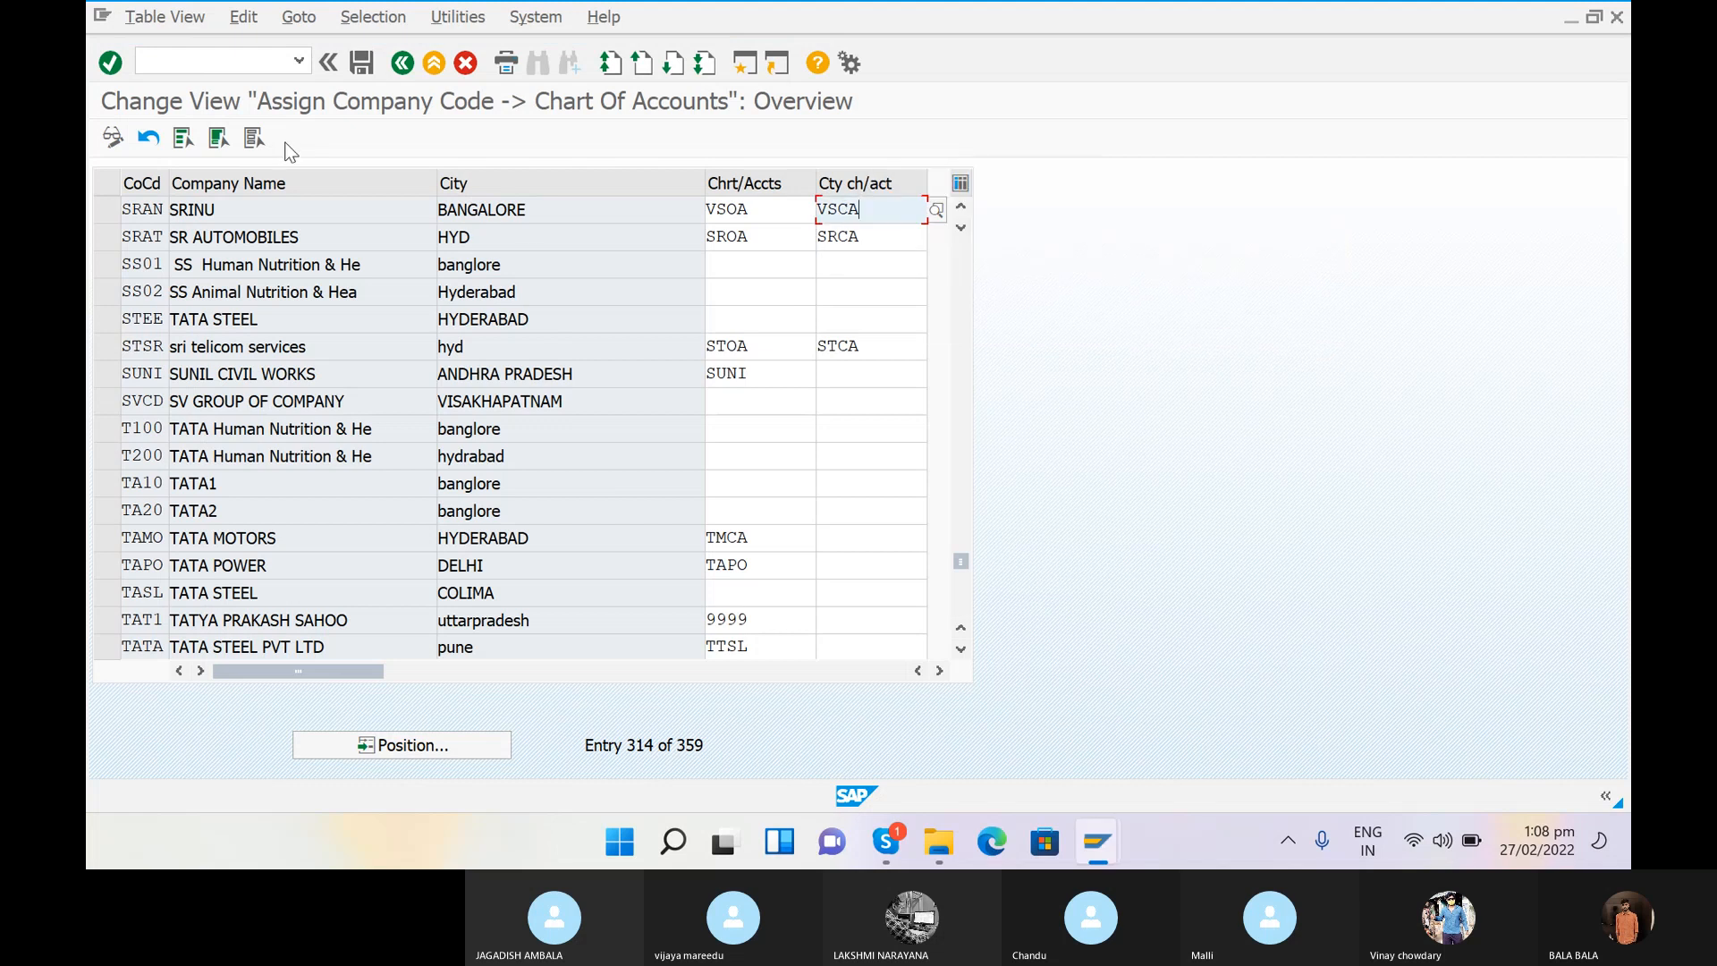
{"action": "left_click", "coordinate": [361, 64]}
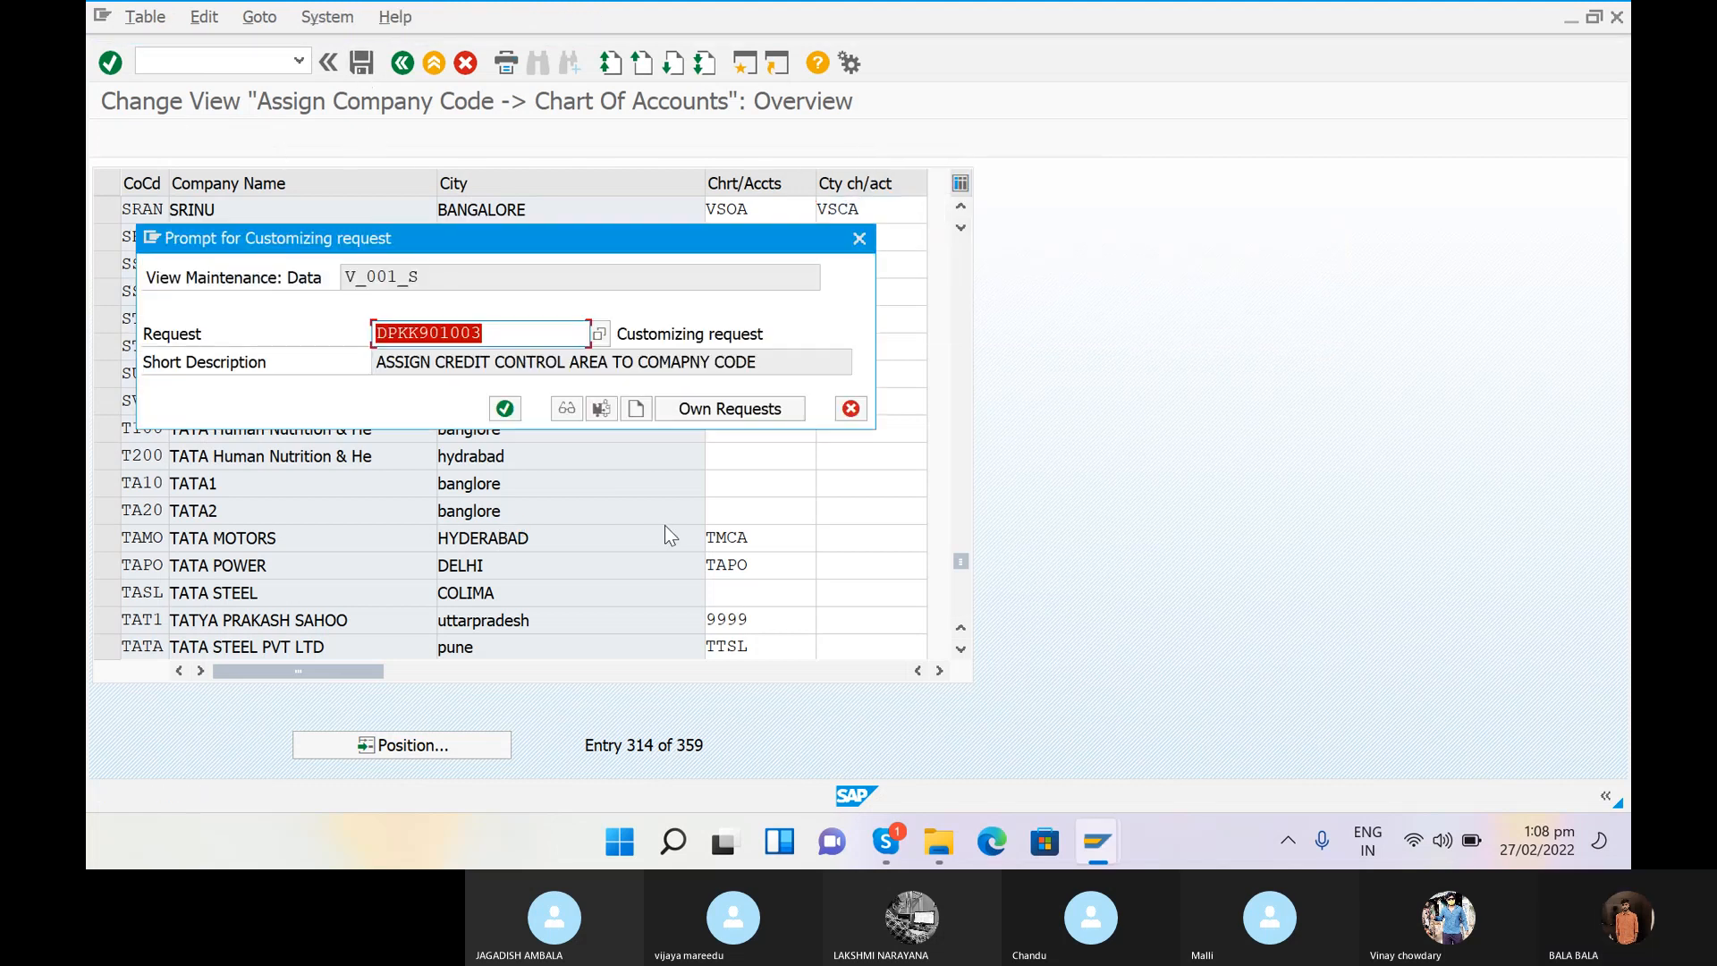
{"action": "left_click", "coordinate": [502, 407]}
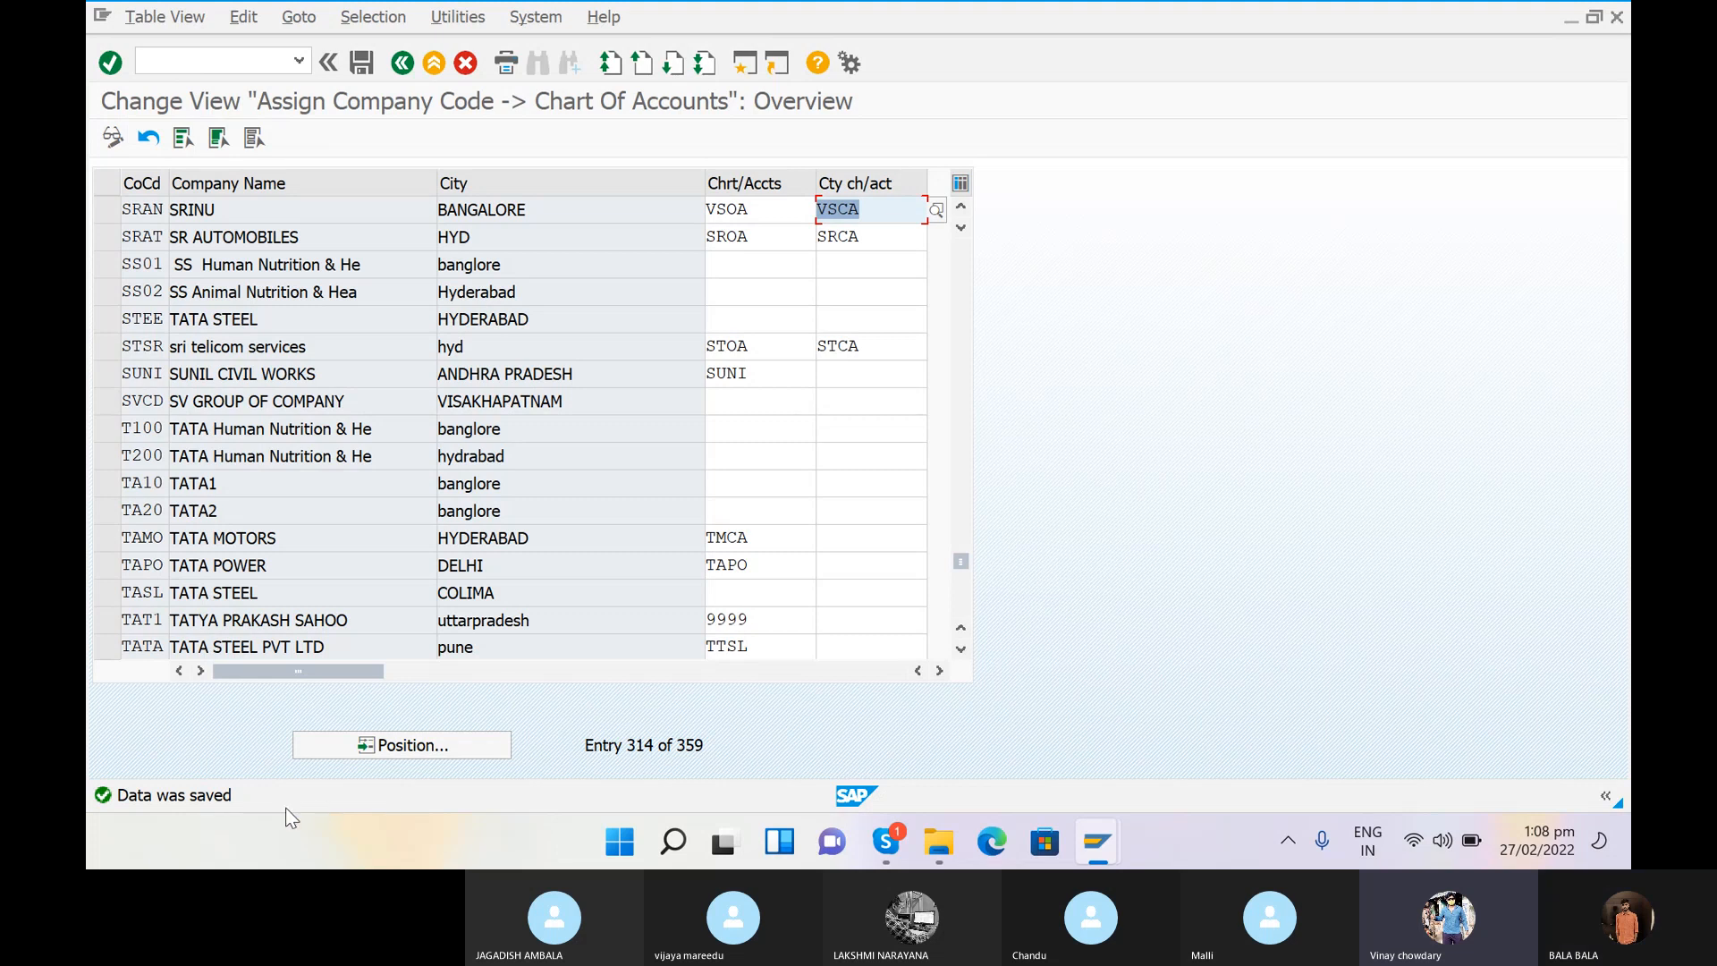
Step: Leave the company code assignment with /N and open the G/L account groups with transaction OBD4
{"action": "left_click", "coordinate": [188, 60]}
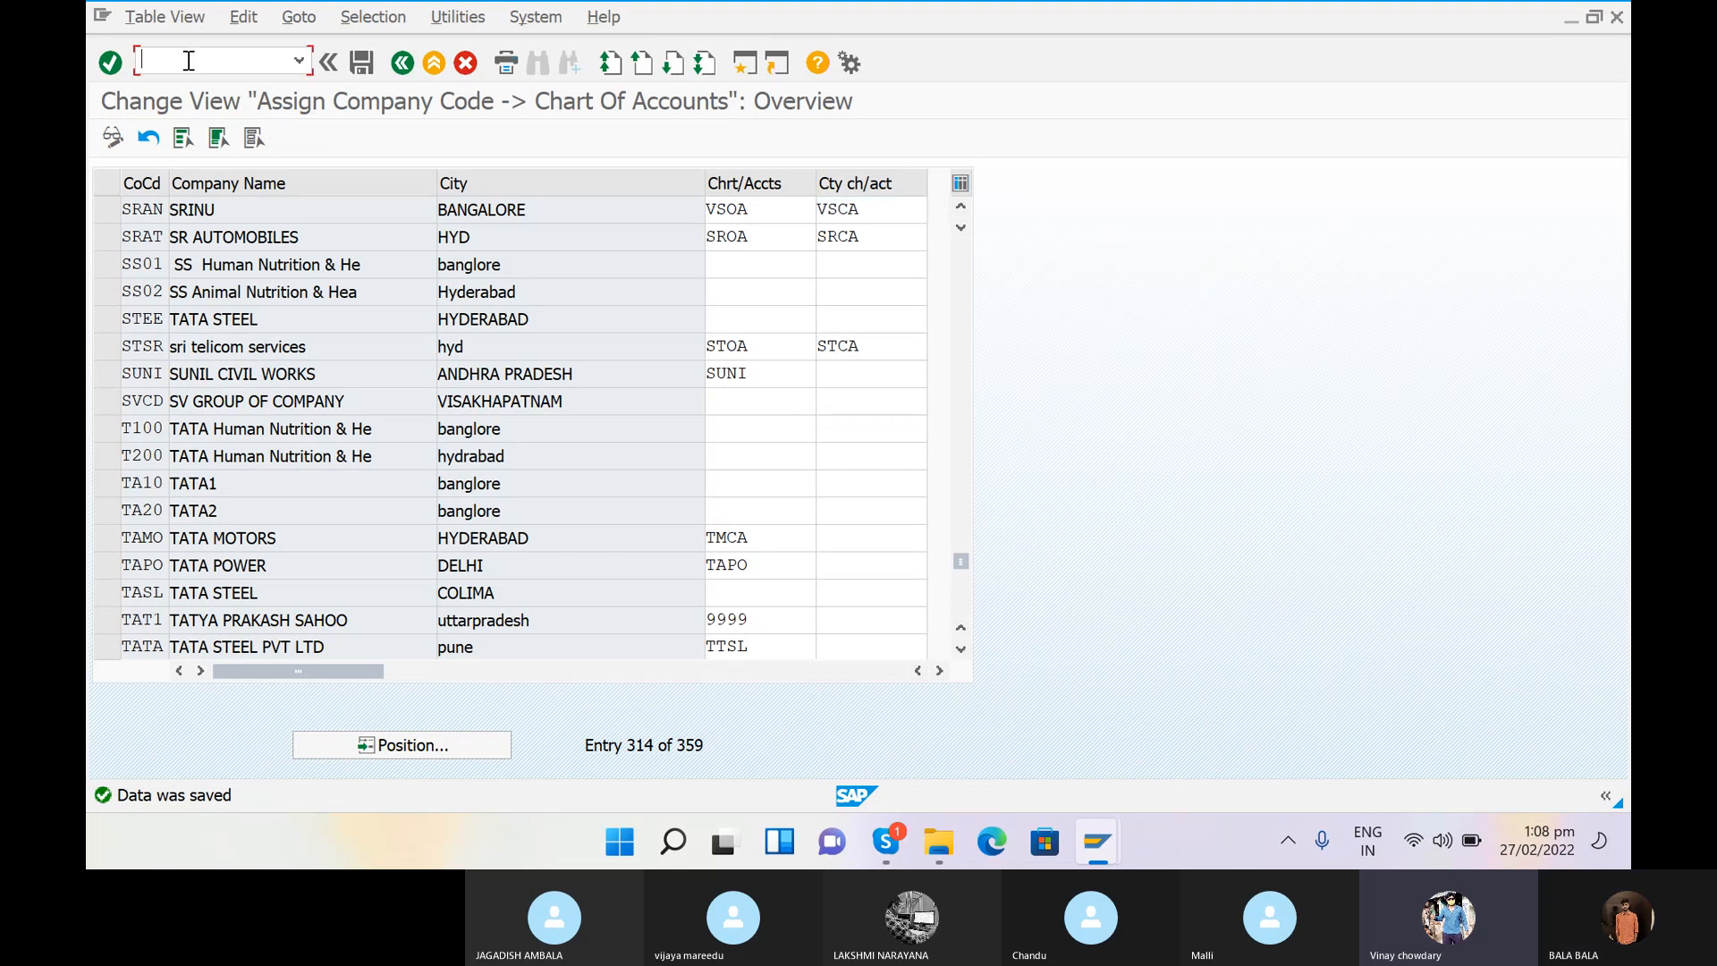
{"action": "type", "text": "/N"}
{"action": "key", "text": "Return"}
{"action": "type", "text": "O"}
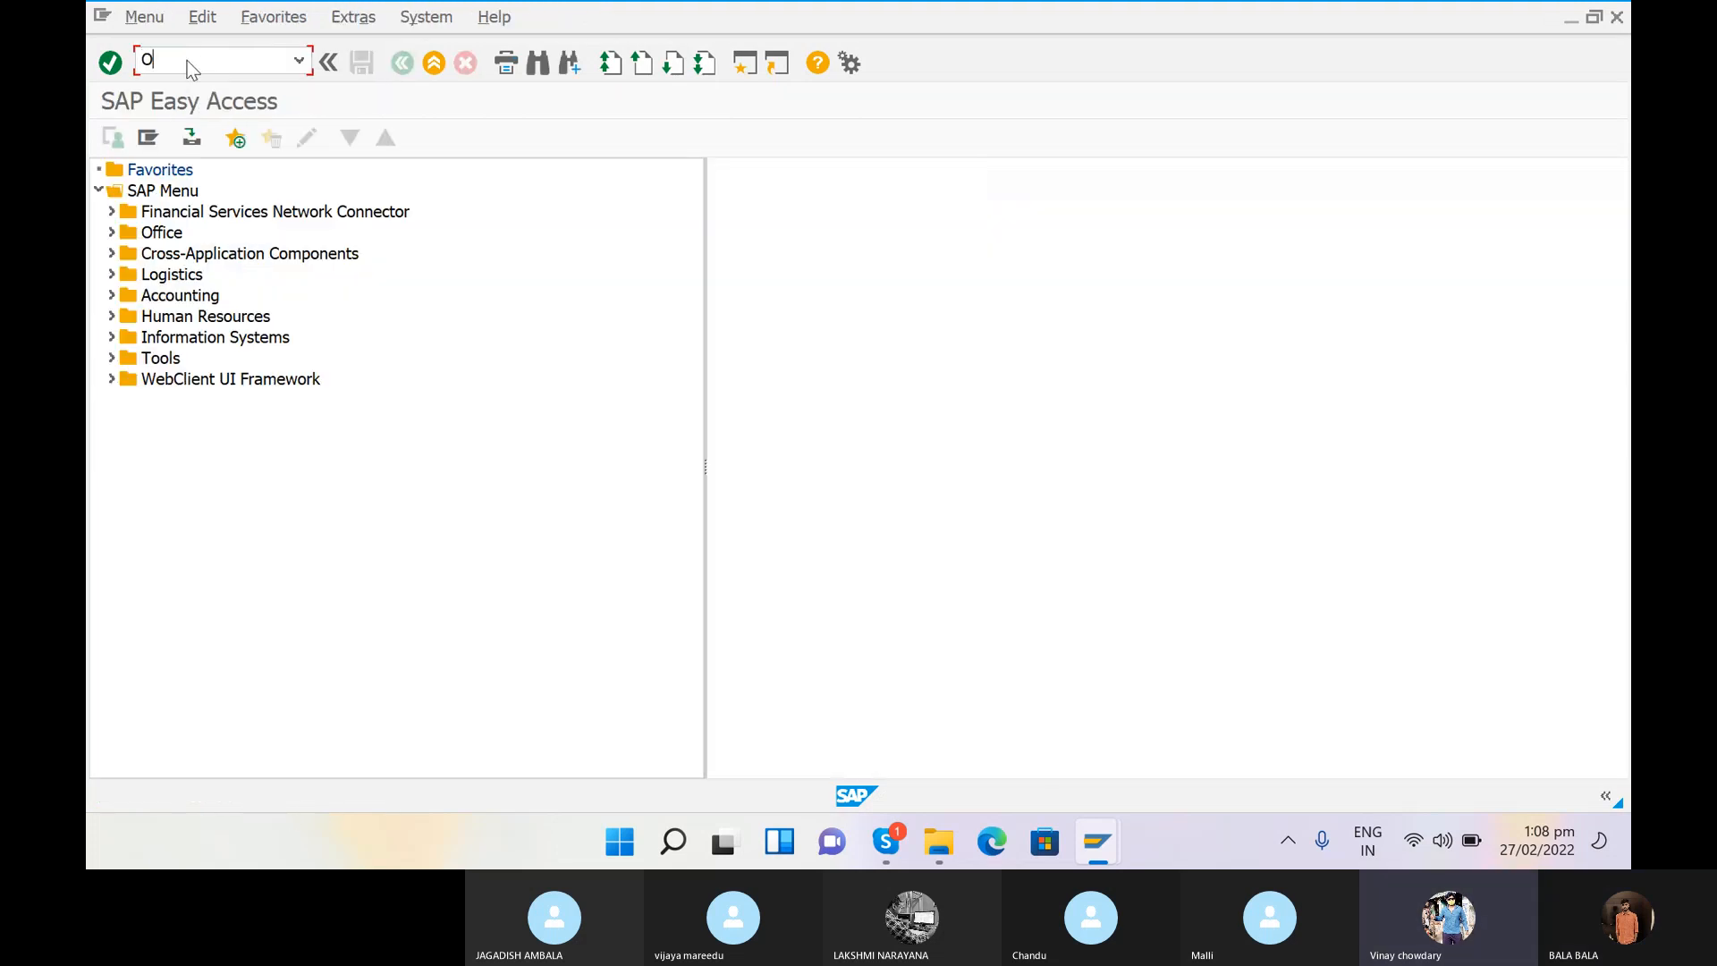
{"action": "type", "text": "BD4"}
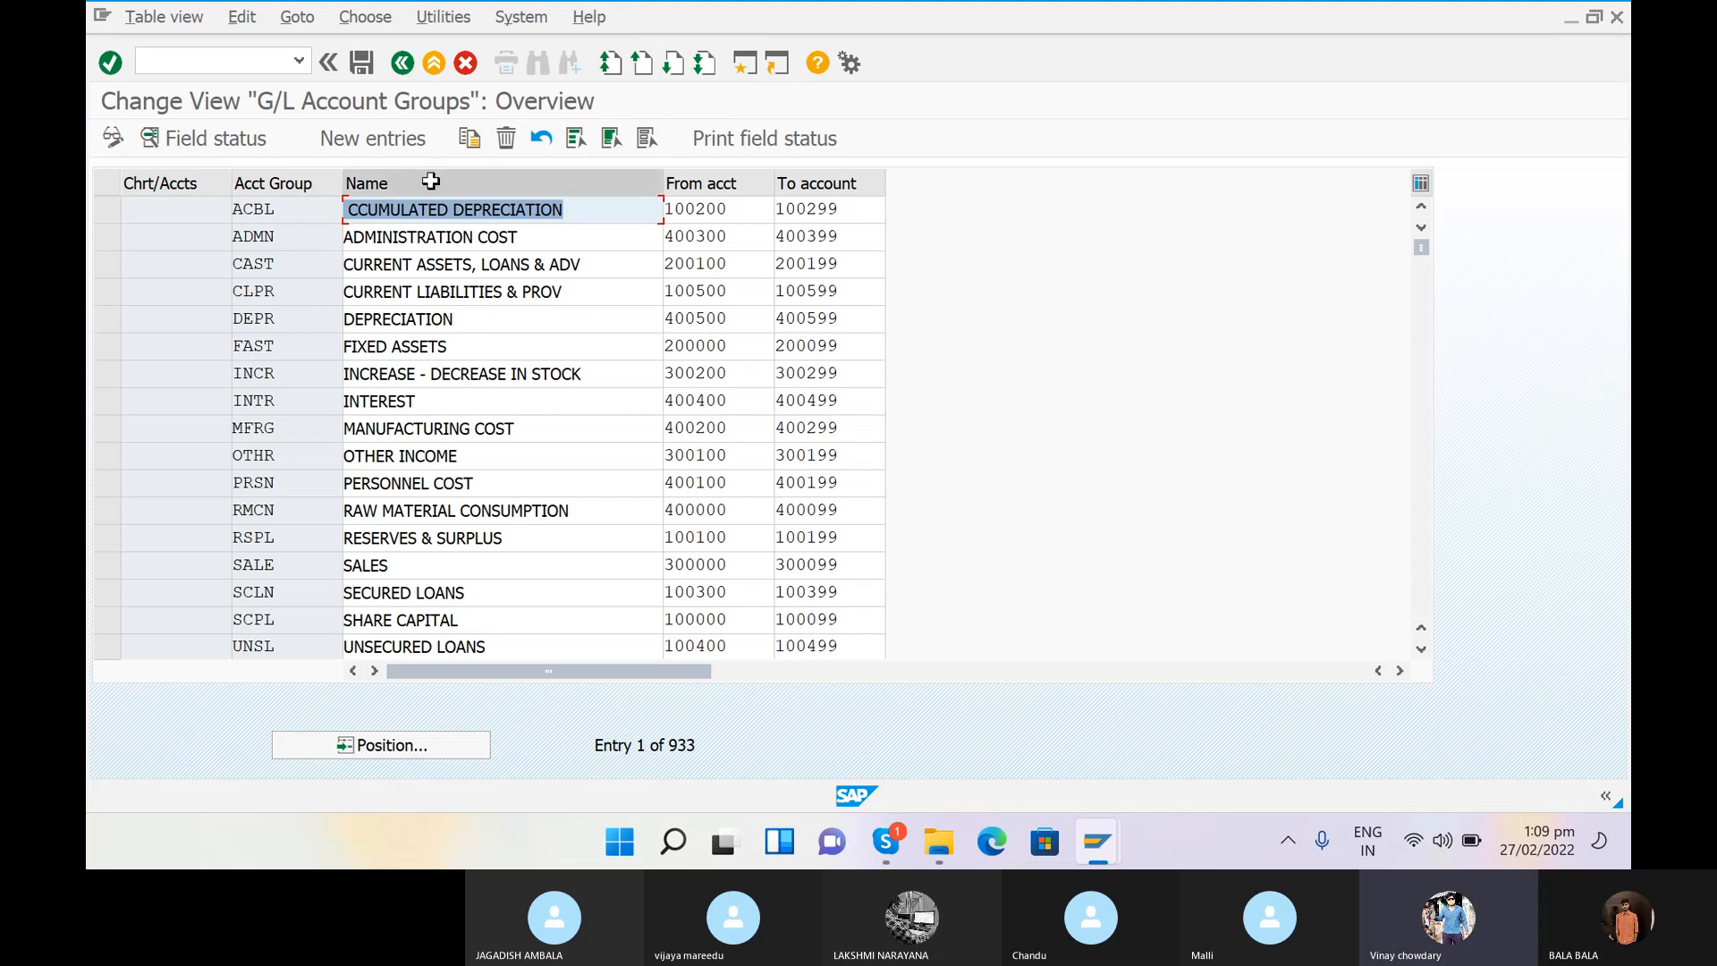
Step: Try to position the G/L account groups list at chart of accounts SAR1
{"action": "left_click", "coordinate": [379, 750]}
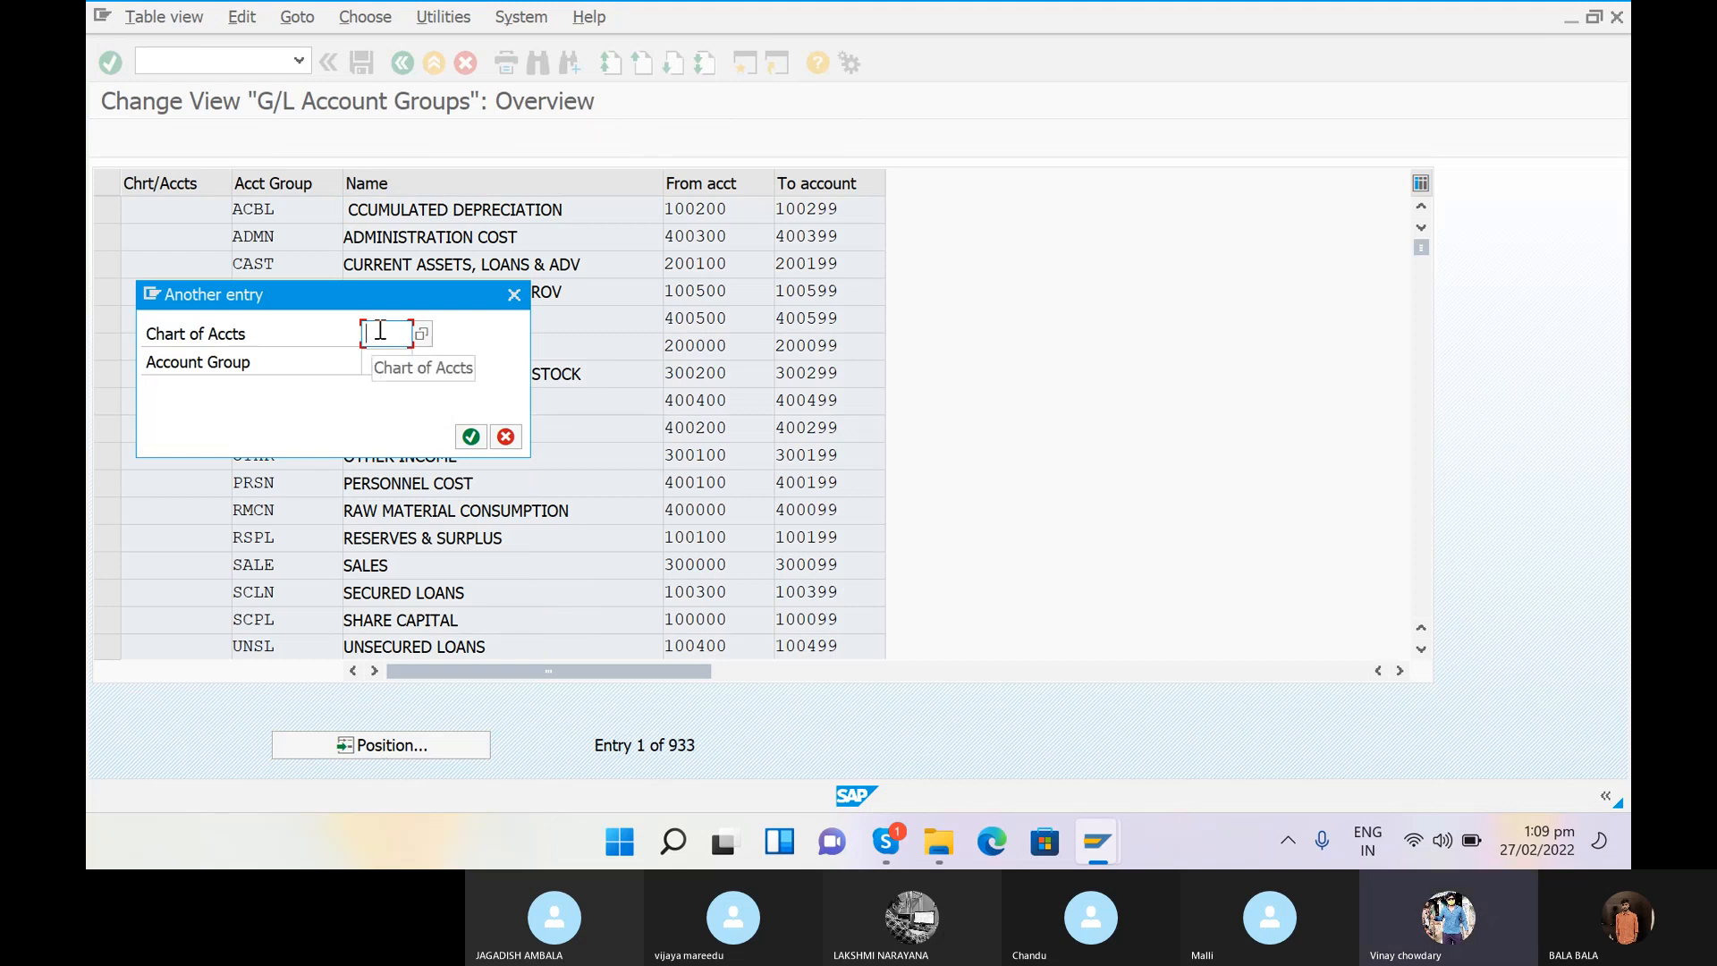
{"action": "type", "text": "SR"}
{"action": "key", "text": "BackSpace"}
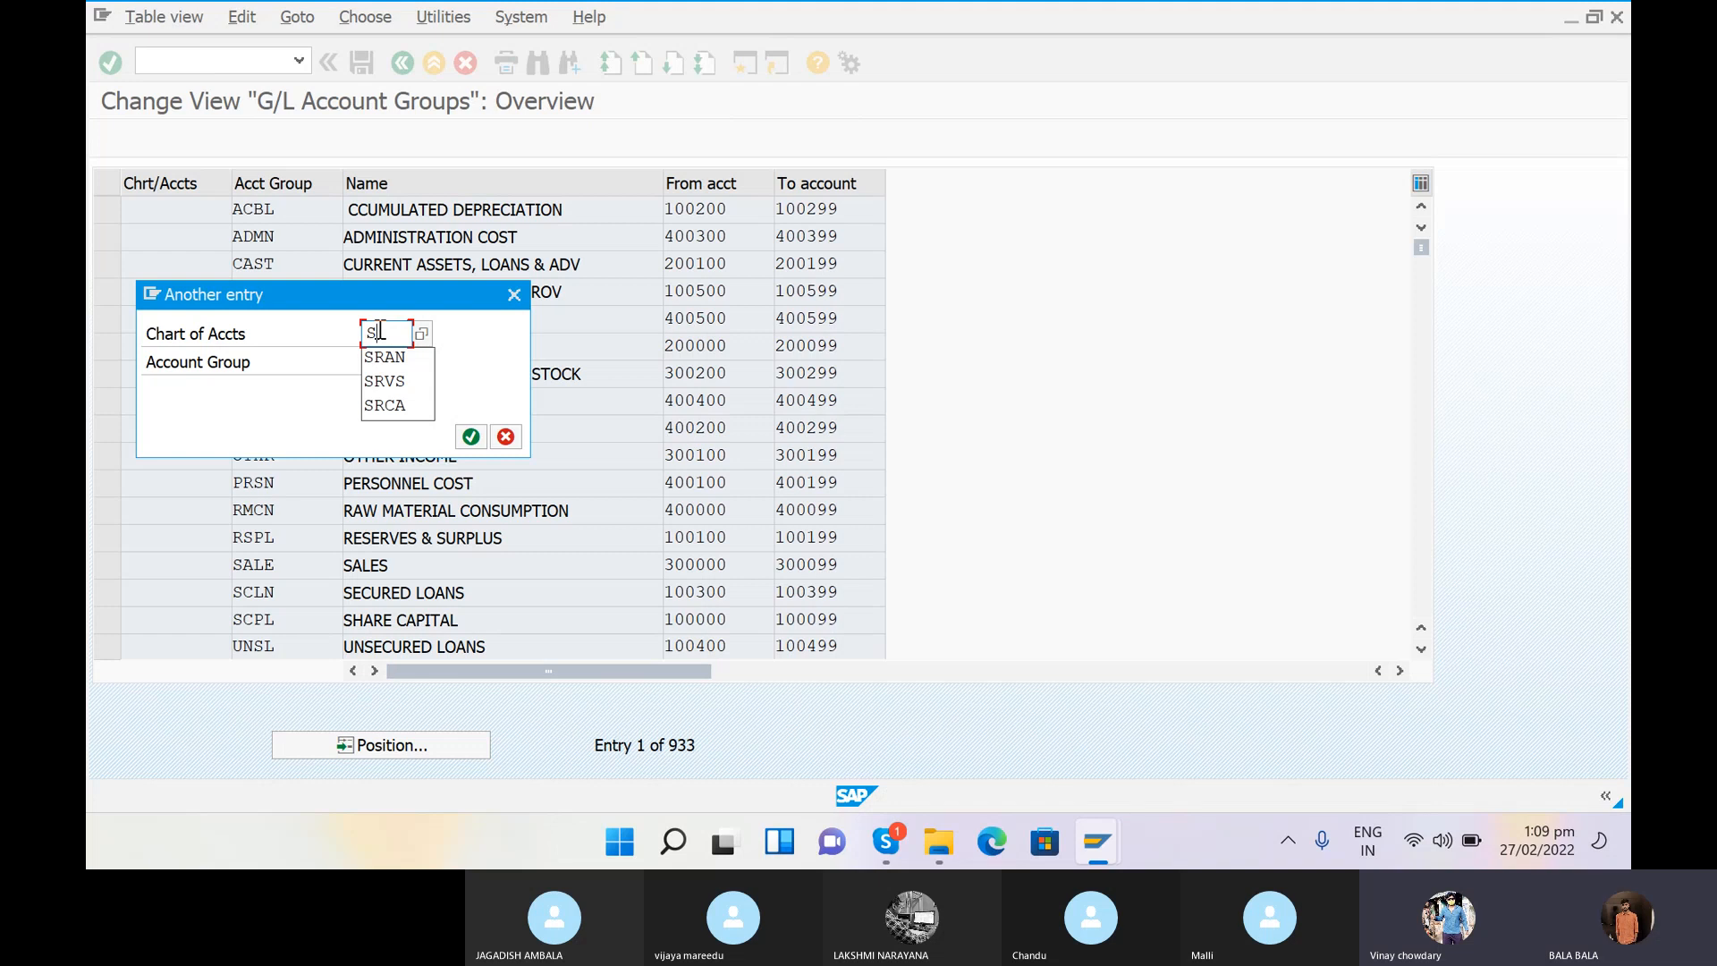
{"action": "type", "text": "AR1"}
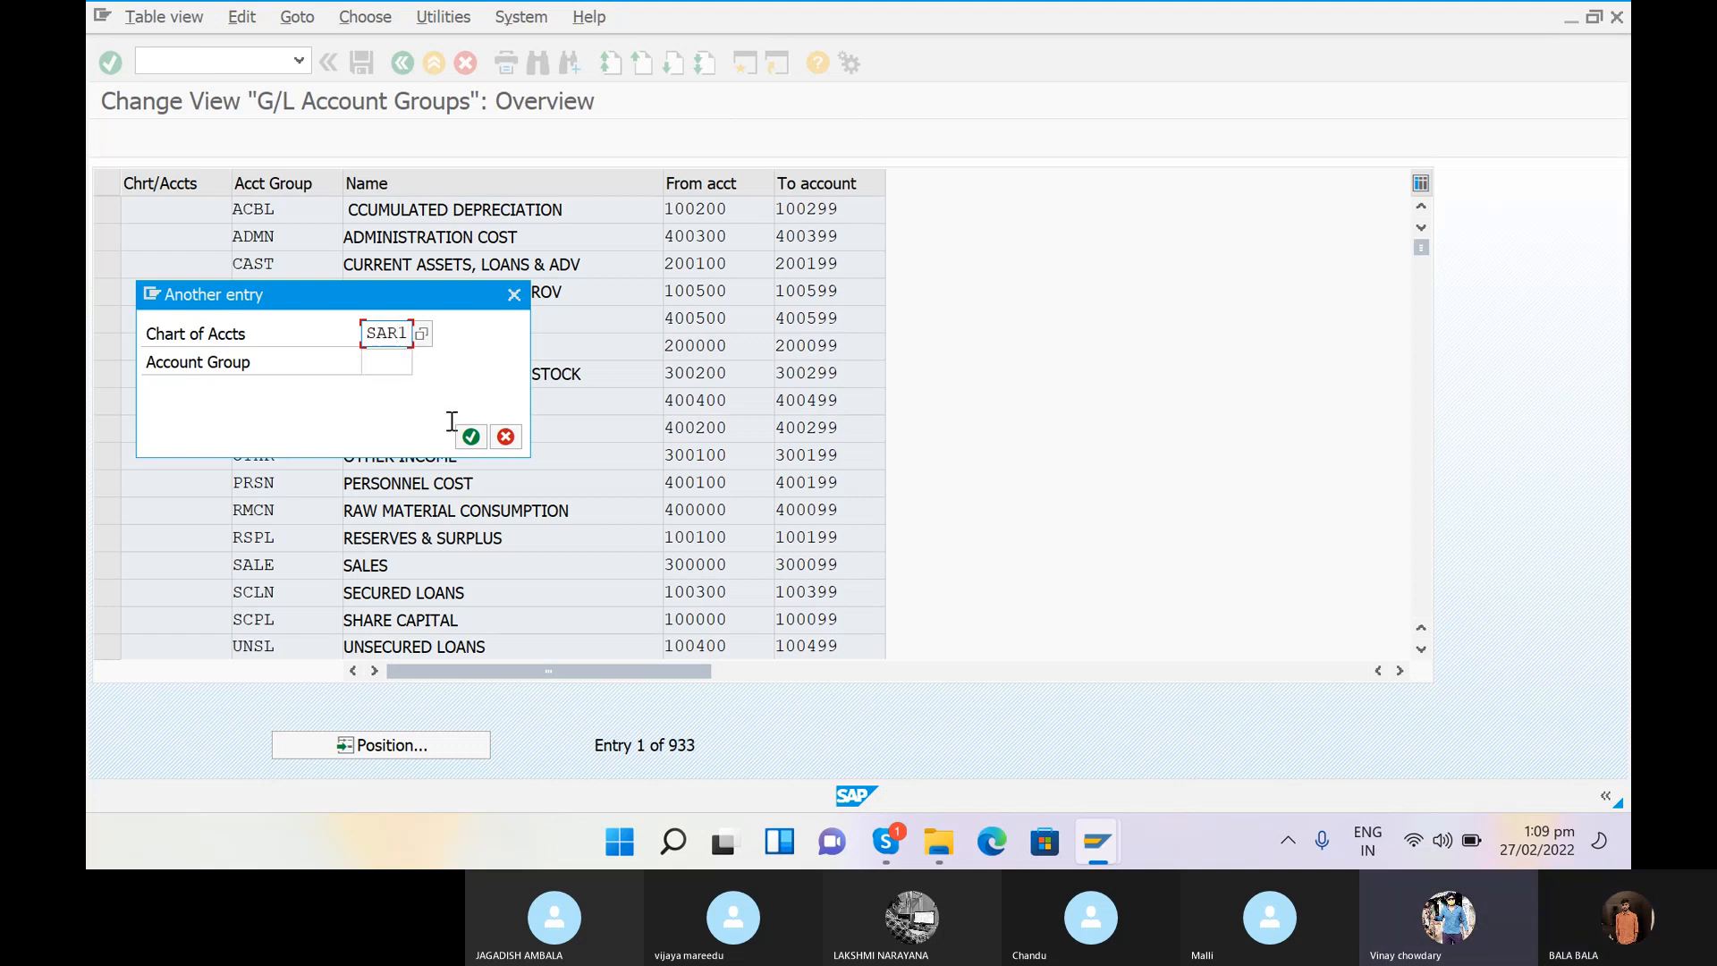
{"action": "left_click", "coordinate": [470, 435]}
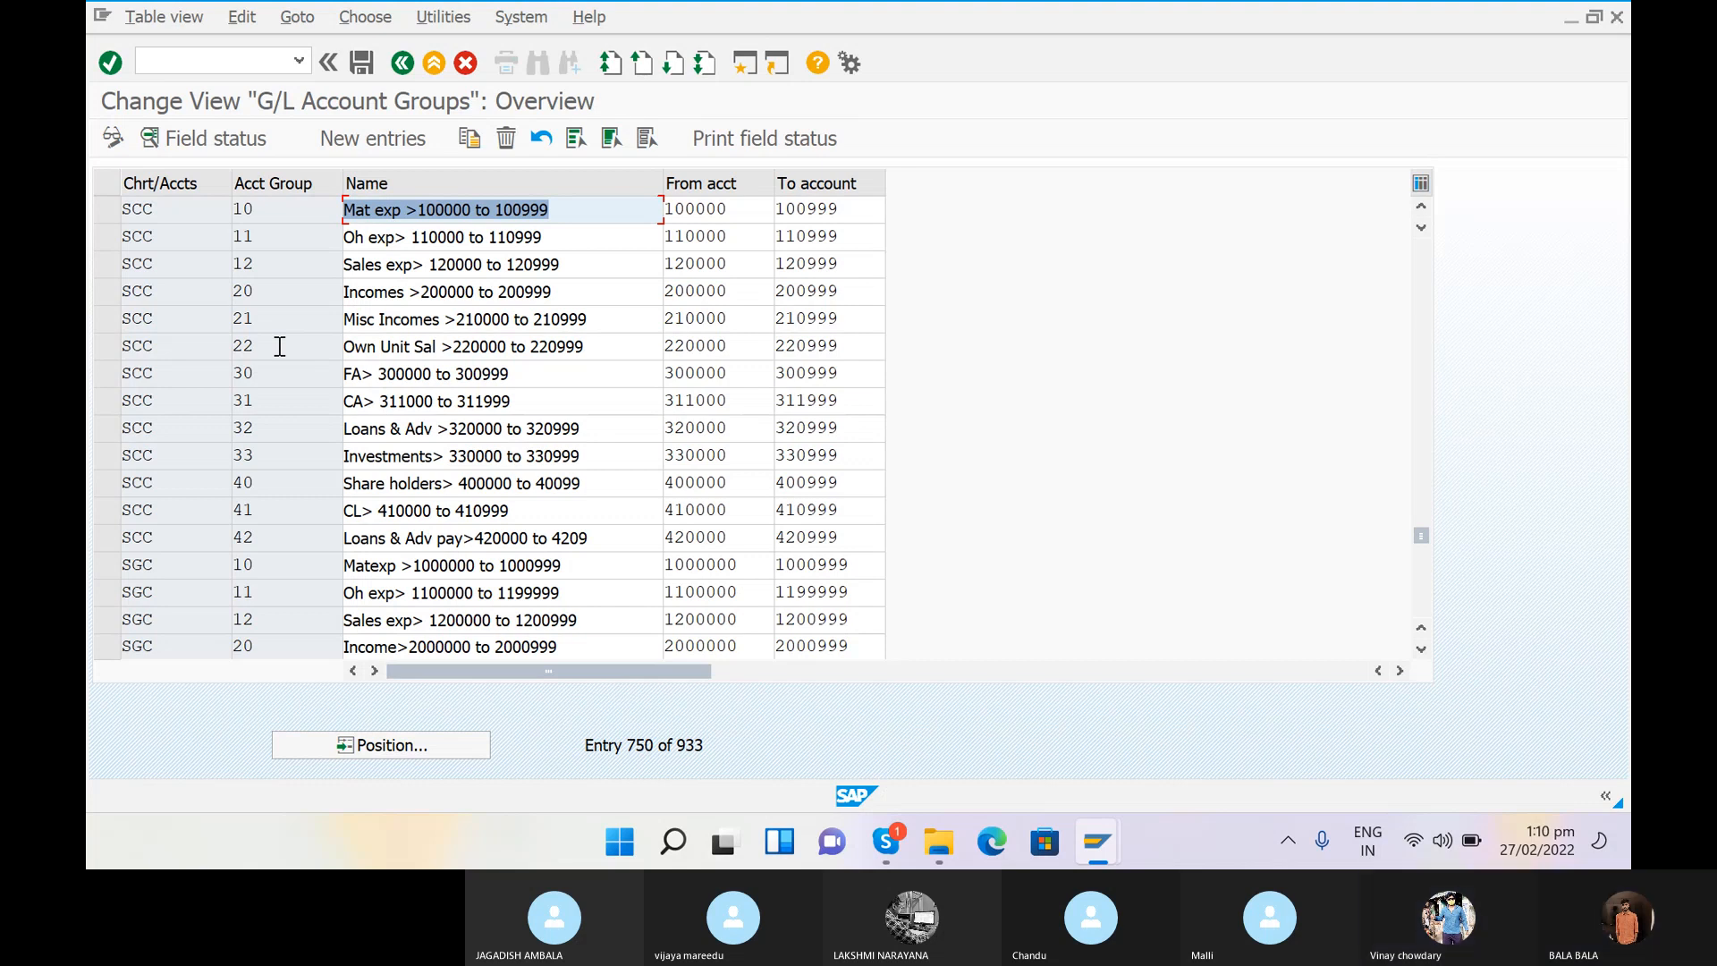
Step: Position the G/L account groups list at chart of accounts BAOA
{"action": "left_click", "coordinate": [386, 748]}
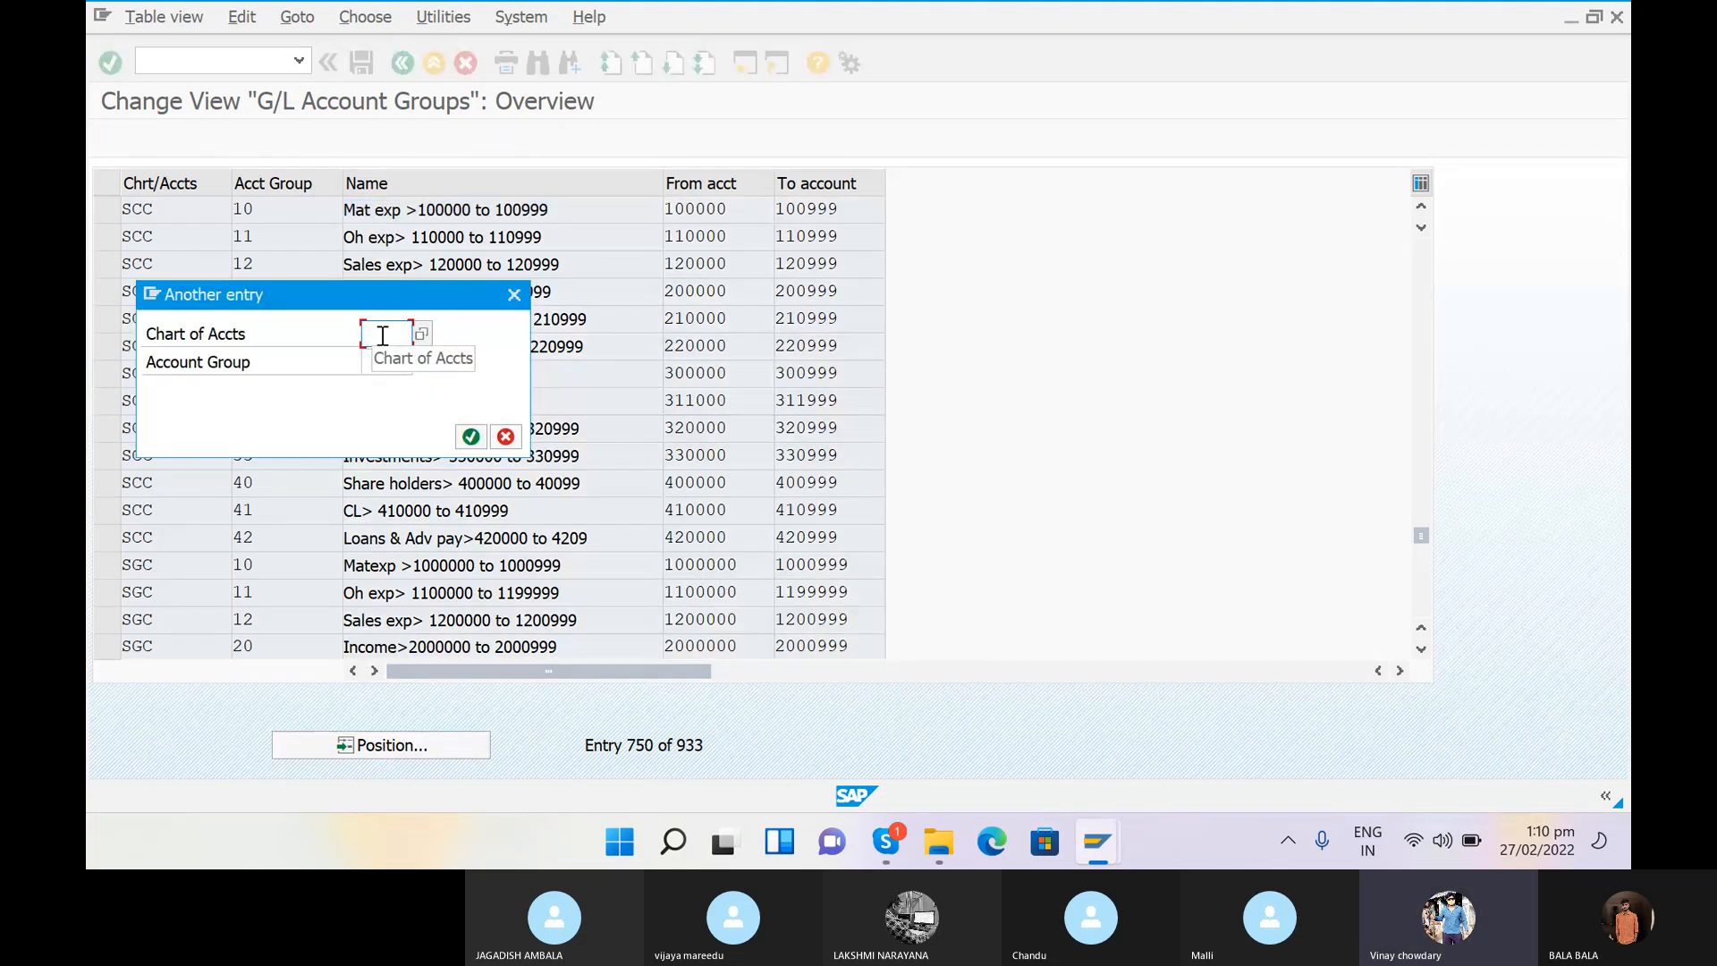
{"action": "type", "text": "O"}
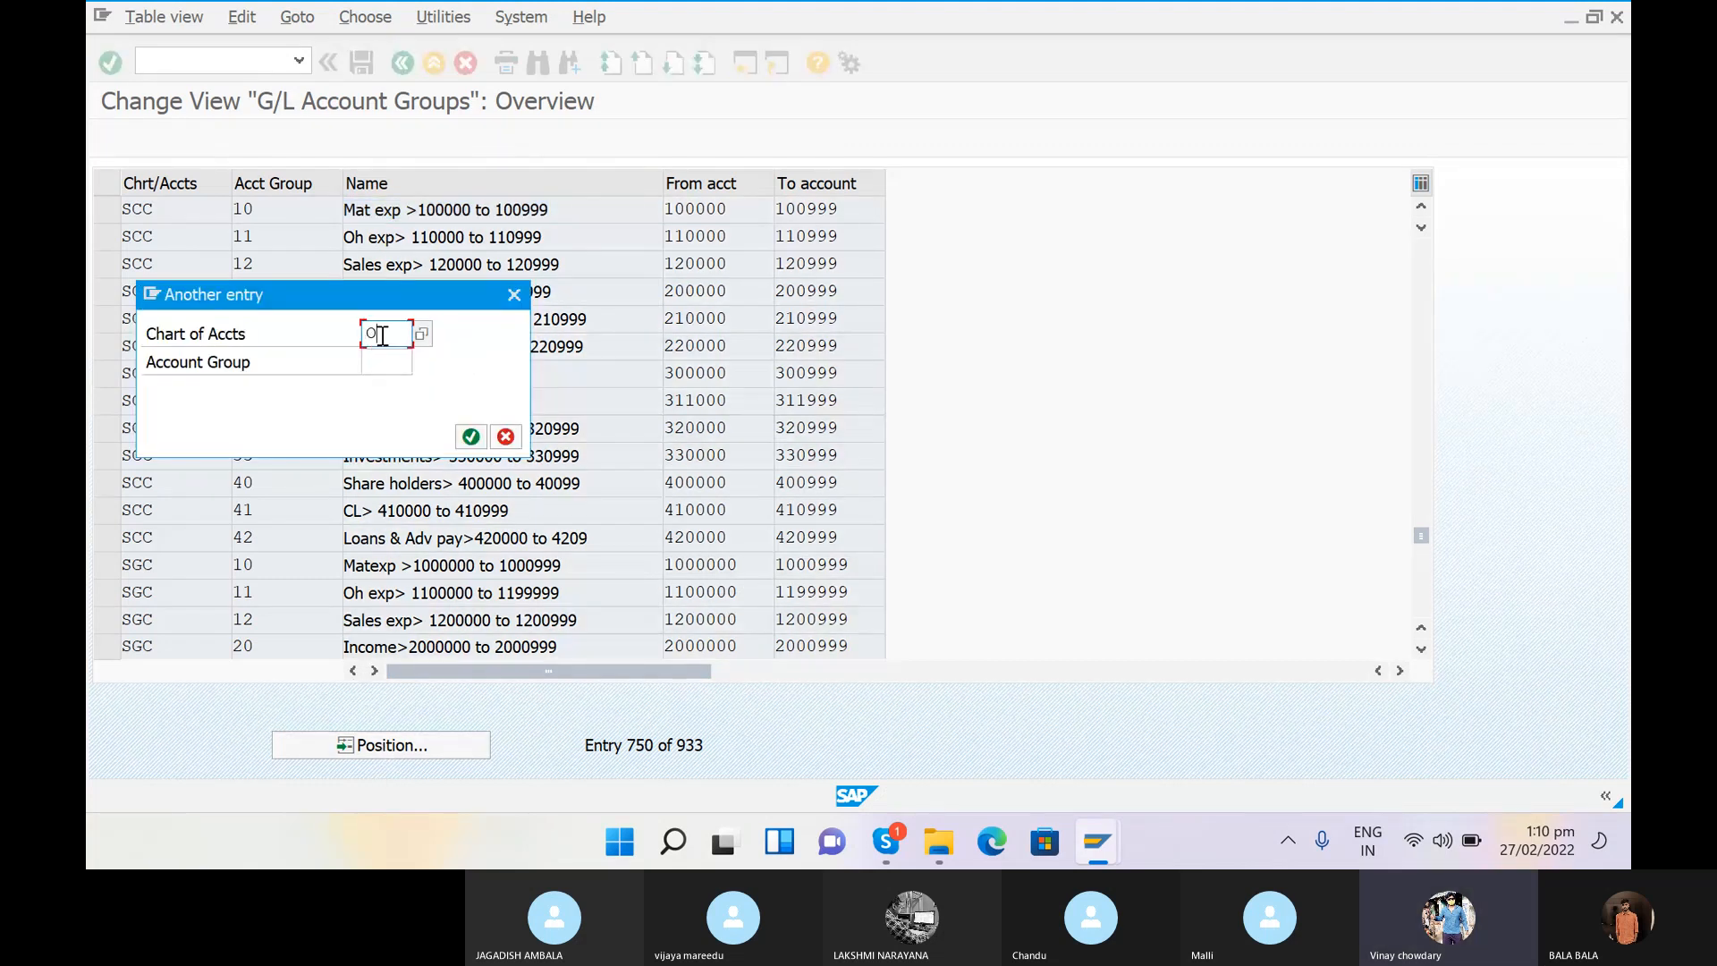
{"action": "key", "text": "BackSpace"}
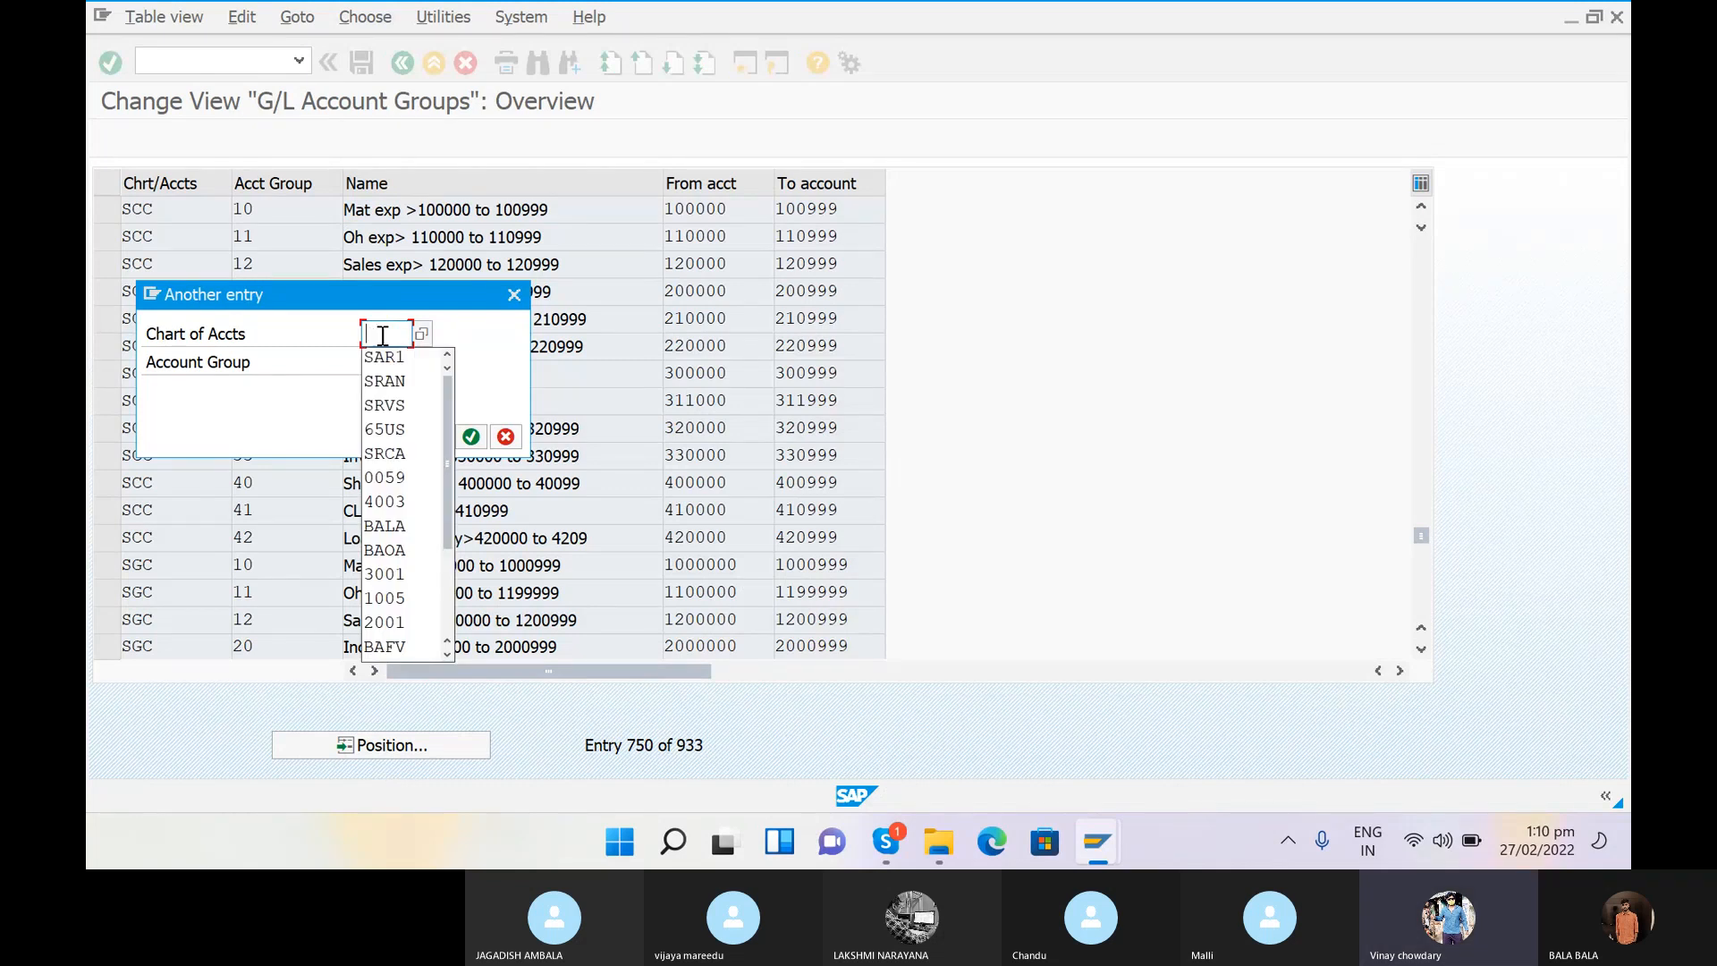
{"action": "type", "text": "B"}
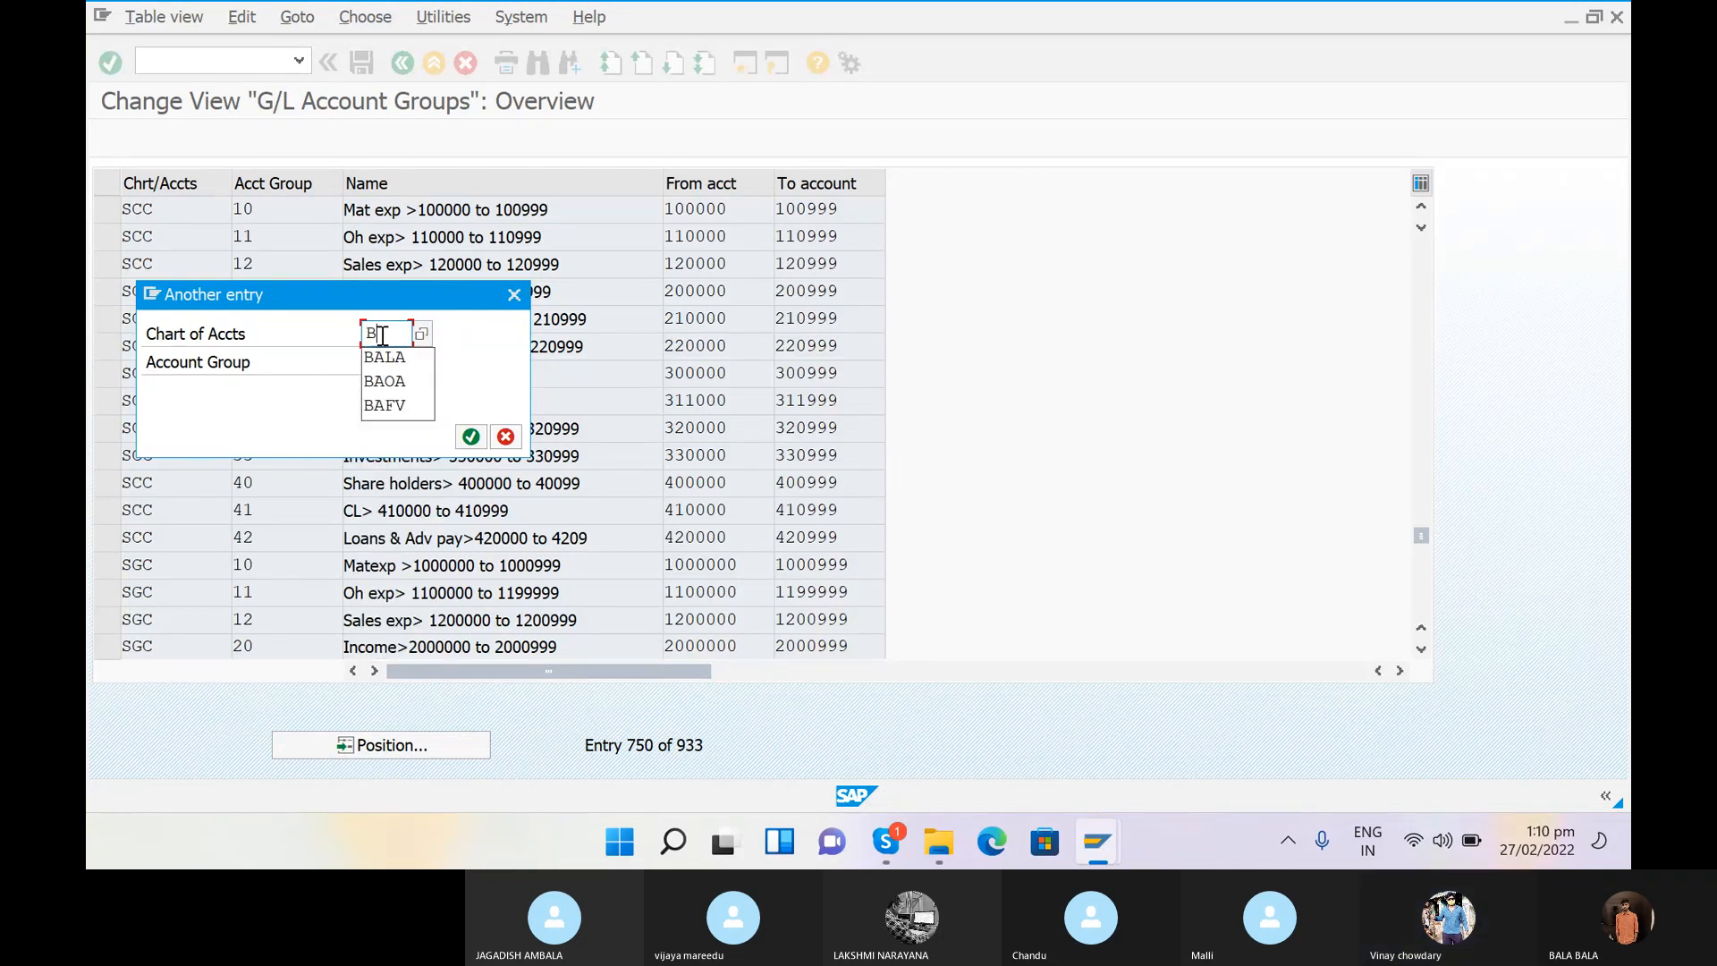
{"action": "type", "text": "AOA"}
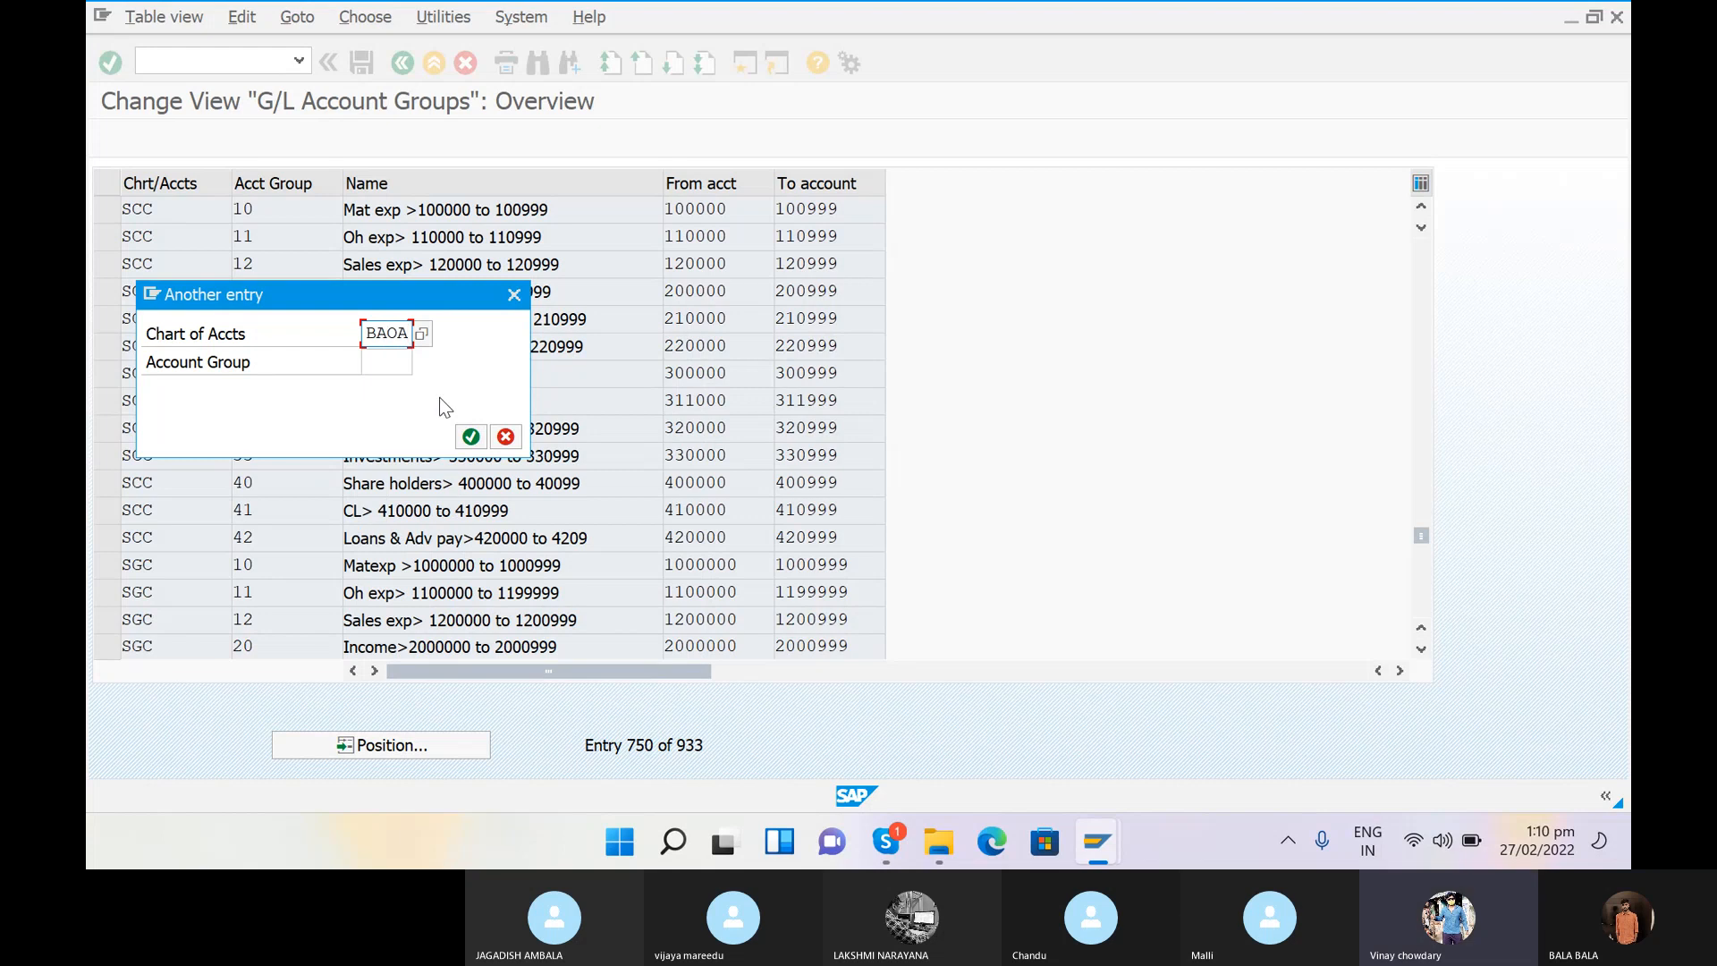
{"action": "left_click", "coordinate": [471, 435]}
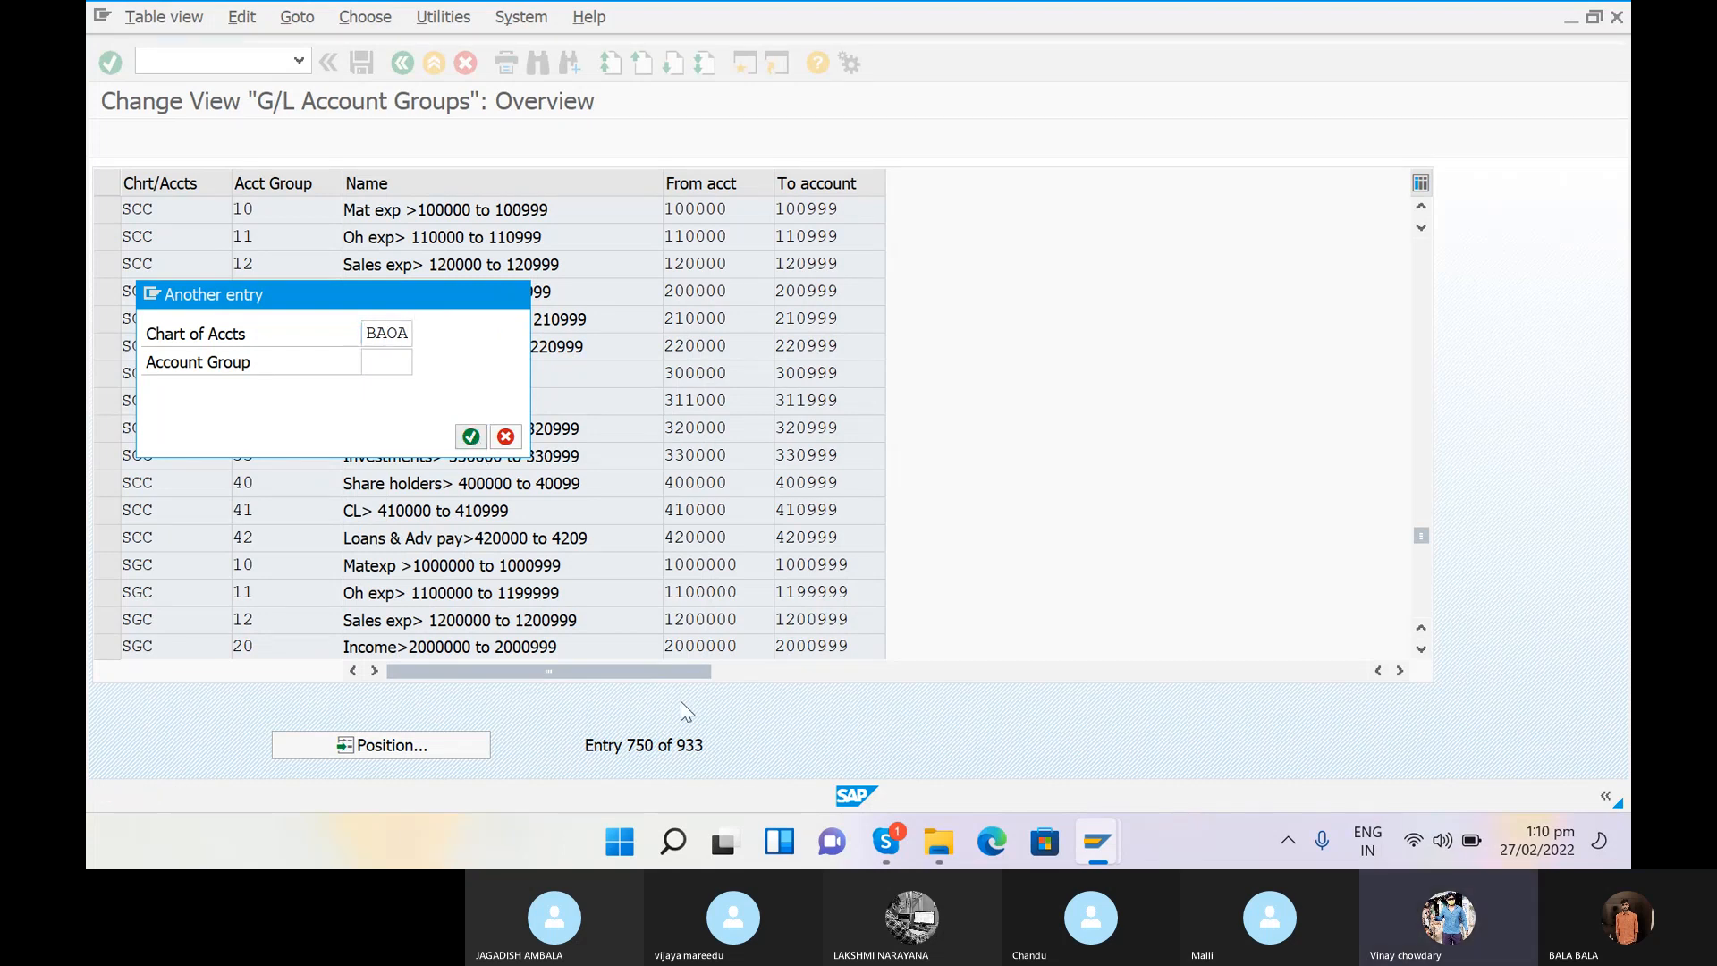
Step: Select all BAOA account groups from ACBL to UNSL and copy them as new entries
{"action": "left_click", "coordinate": [101, 208]}
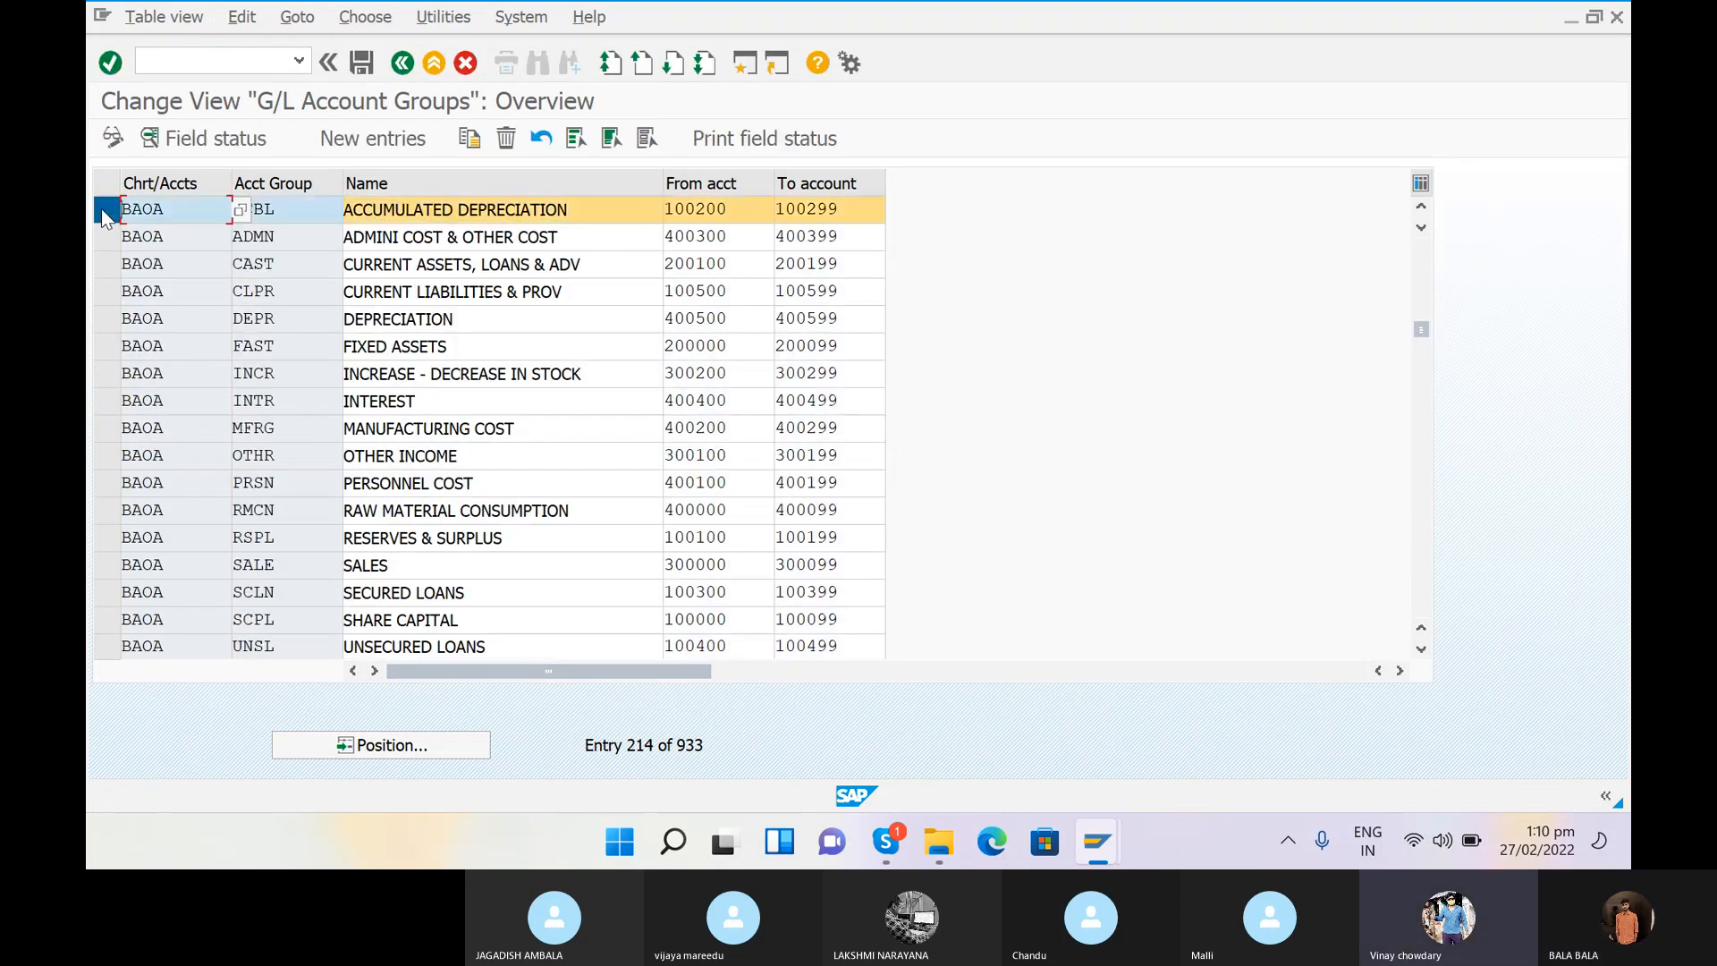
{"action": "left_click", "coordinate": [101, 227]}
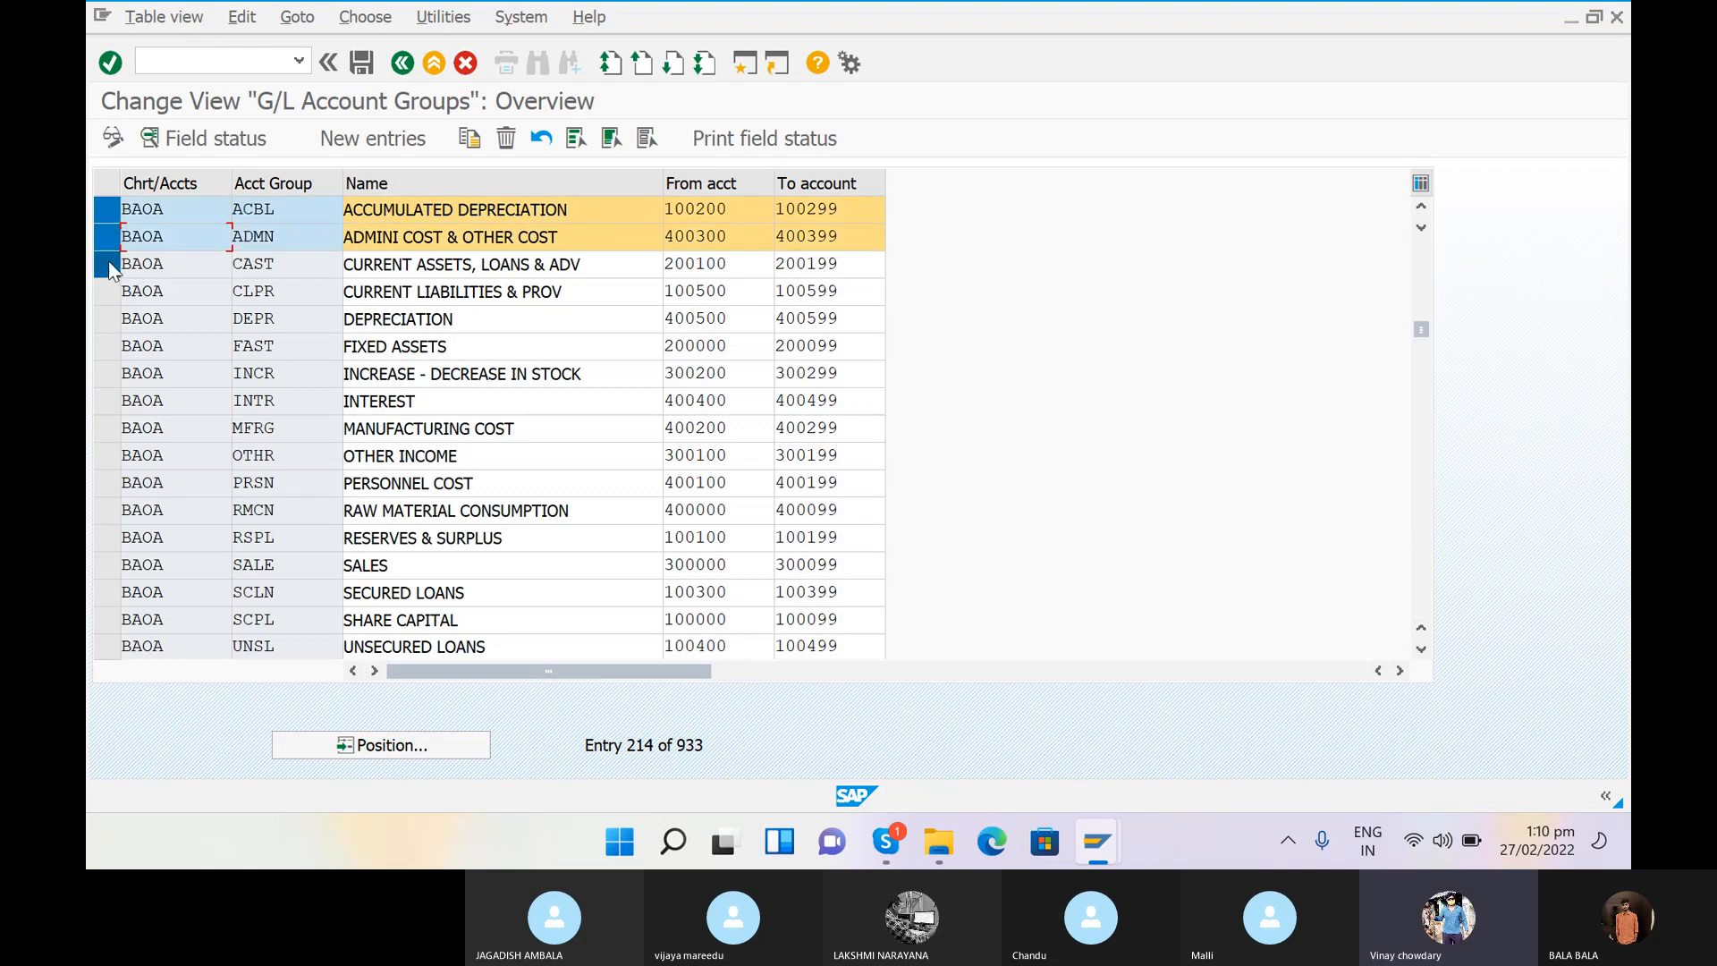
{"action": "left_click", "coordinate": [104, 264]}
{"action": "left_click", "coordinate": [104, 303]}
{"action": "left_click", "coordinate": [106, 310]}
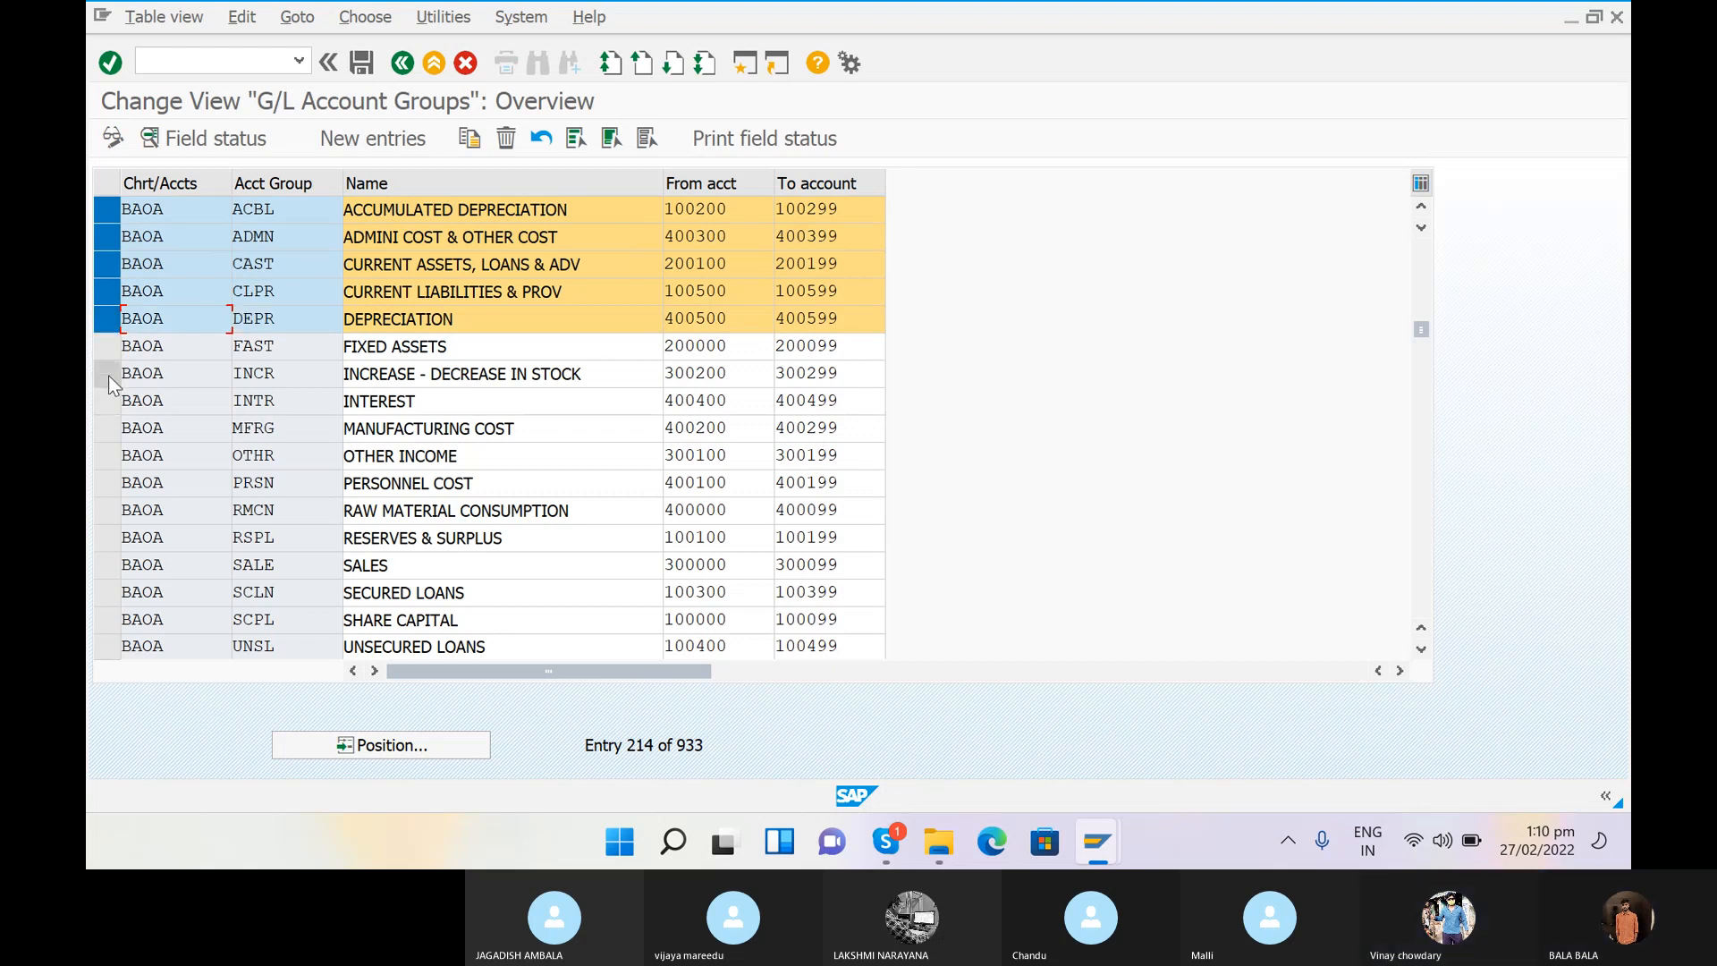
{"action": "left_click", "coordinate": [109, 374]}
{"action": "left_click", "coordinate": [106, 349]}
{"action": "left_click", "coordinate": [109, 402]}
{"action": "left_click", "coordinate": [109, 430]}
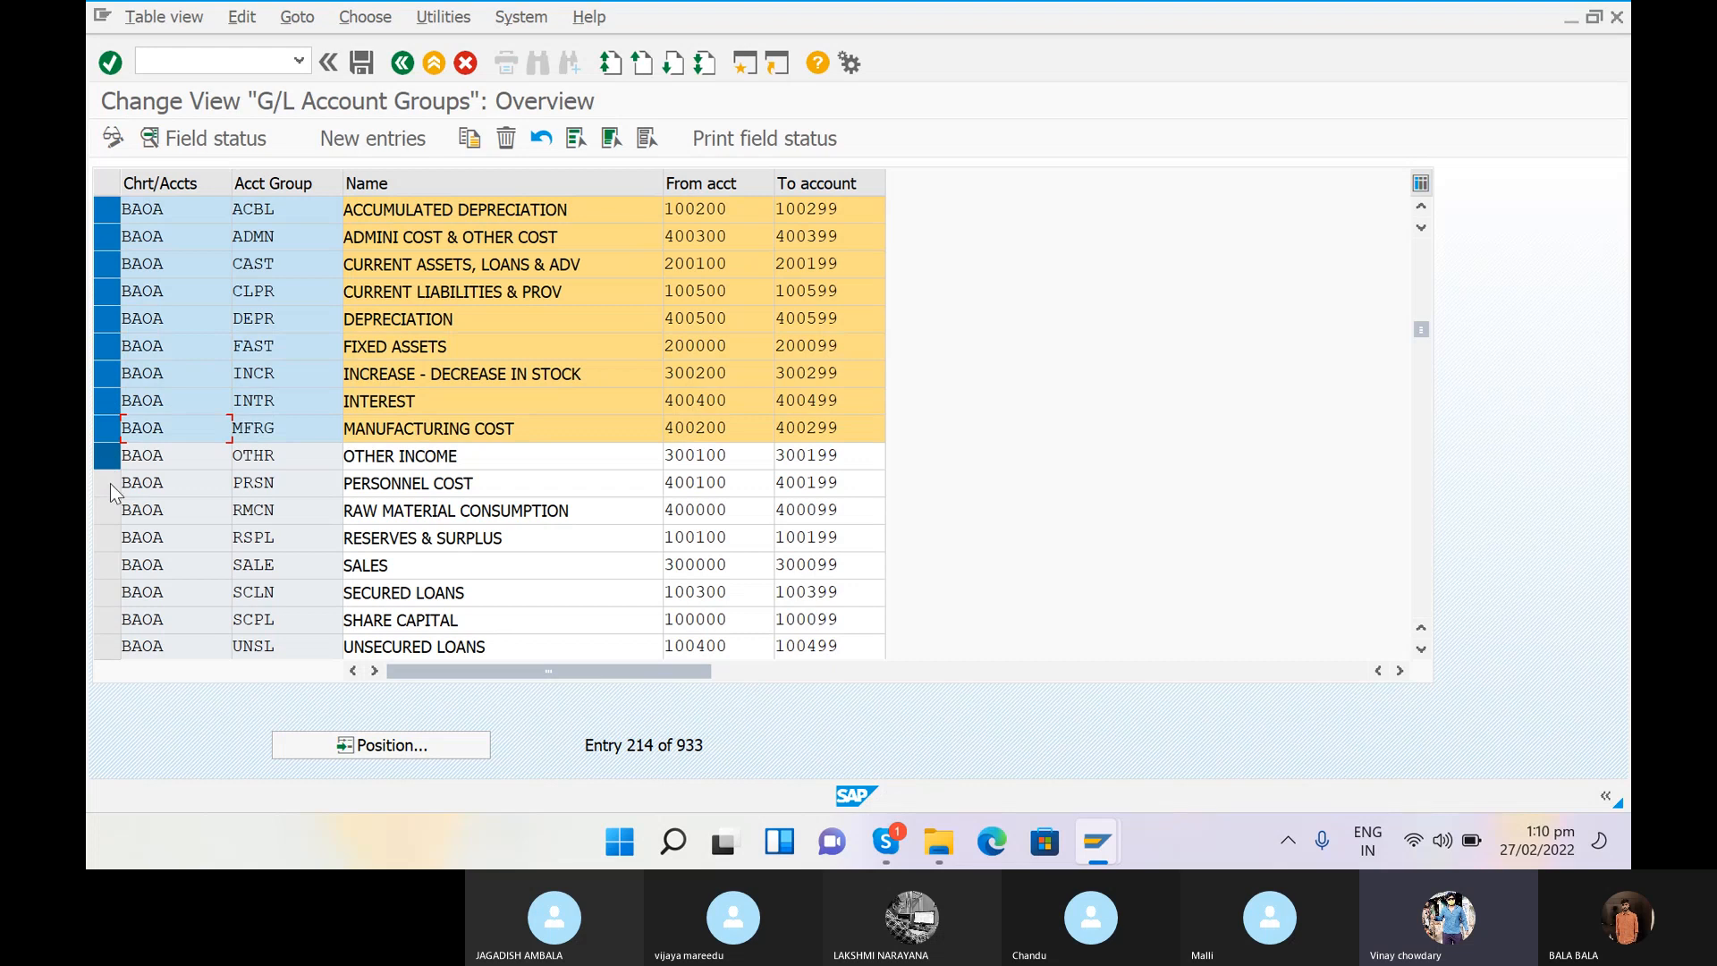
{"action": "left_click", "coordinate": [110, 483]}
{"action": "left_click", "coordinate": [107, 455]}
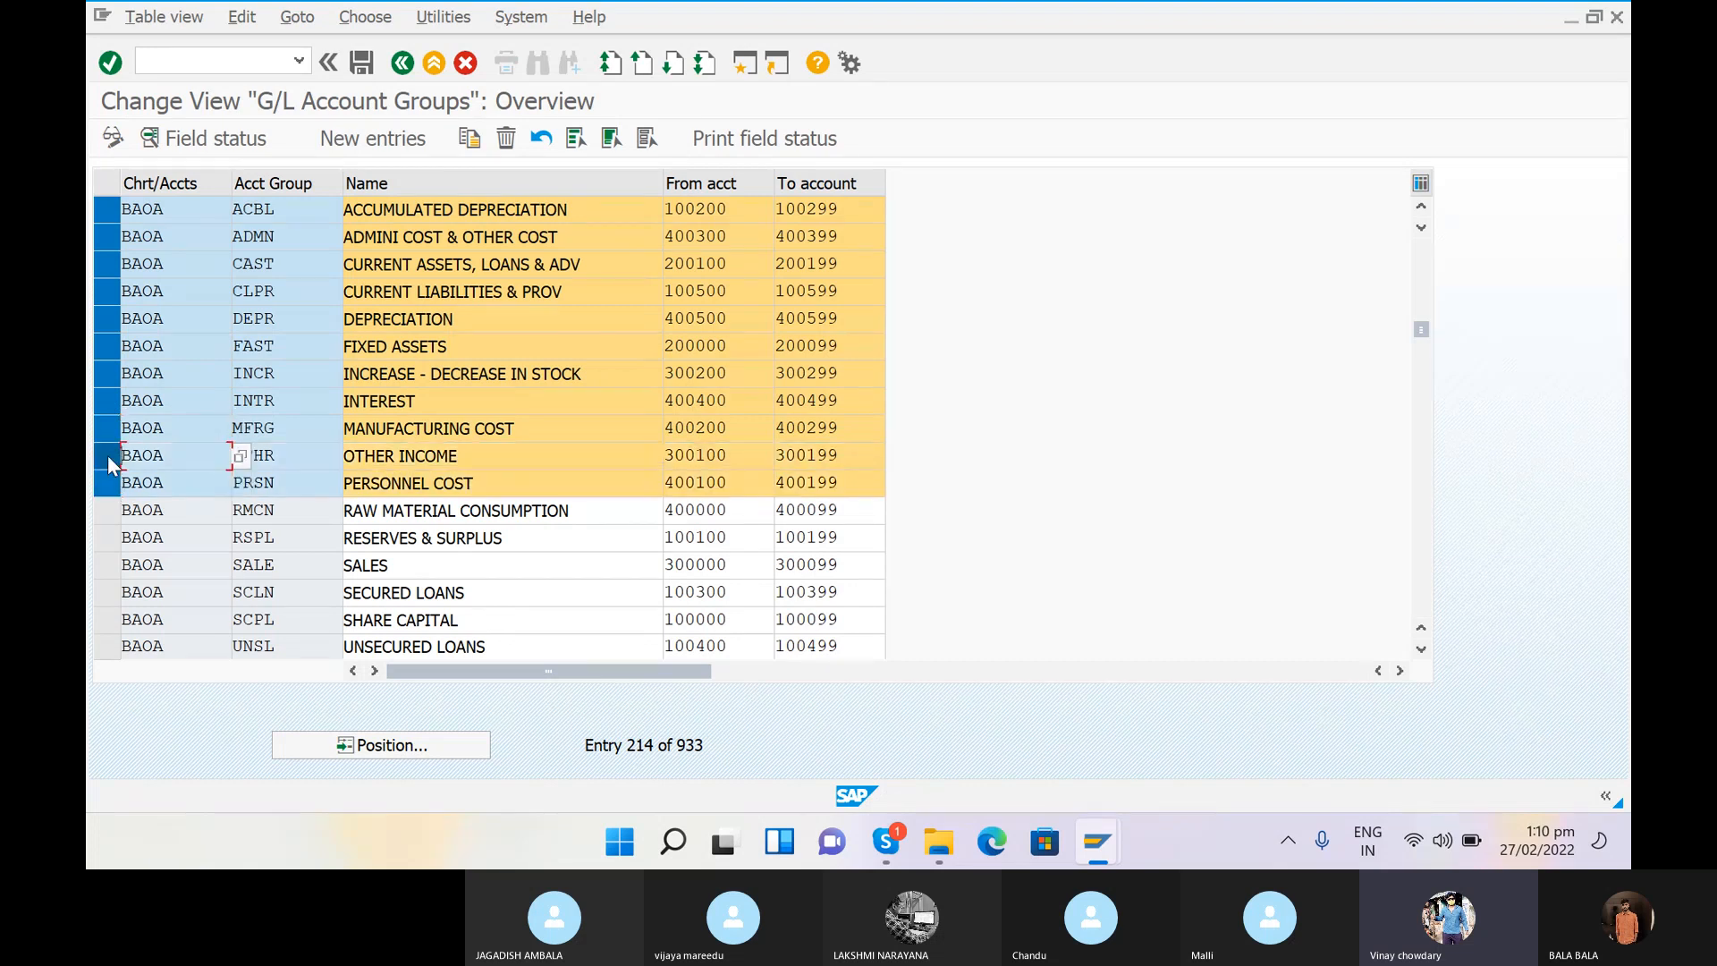
{"action": "left_click", "coordinate": [106, 510]}
{"action": "left_click", "coordinate": [106, 537]}
{"action": "left_click", "coordinate": [106, 565]}
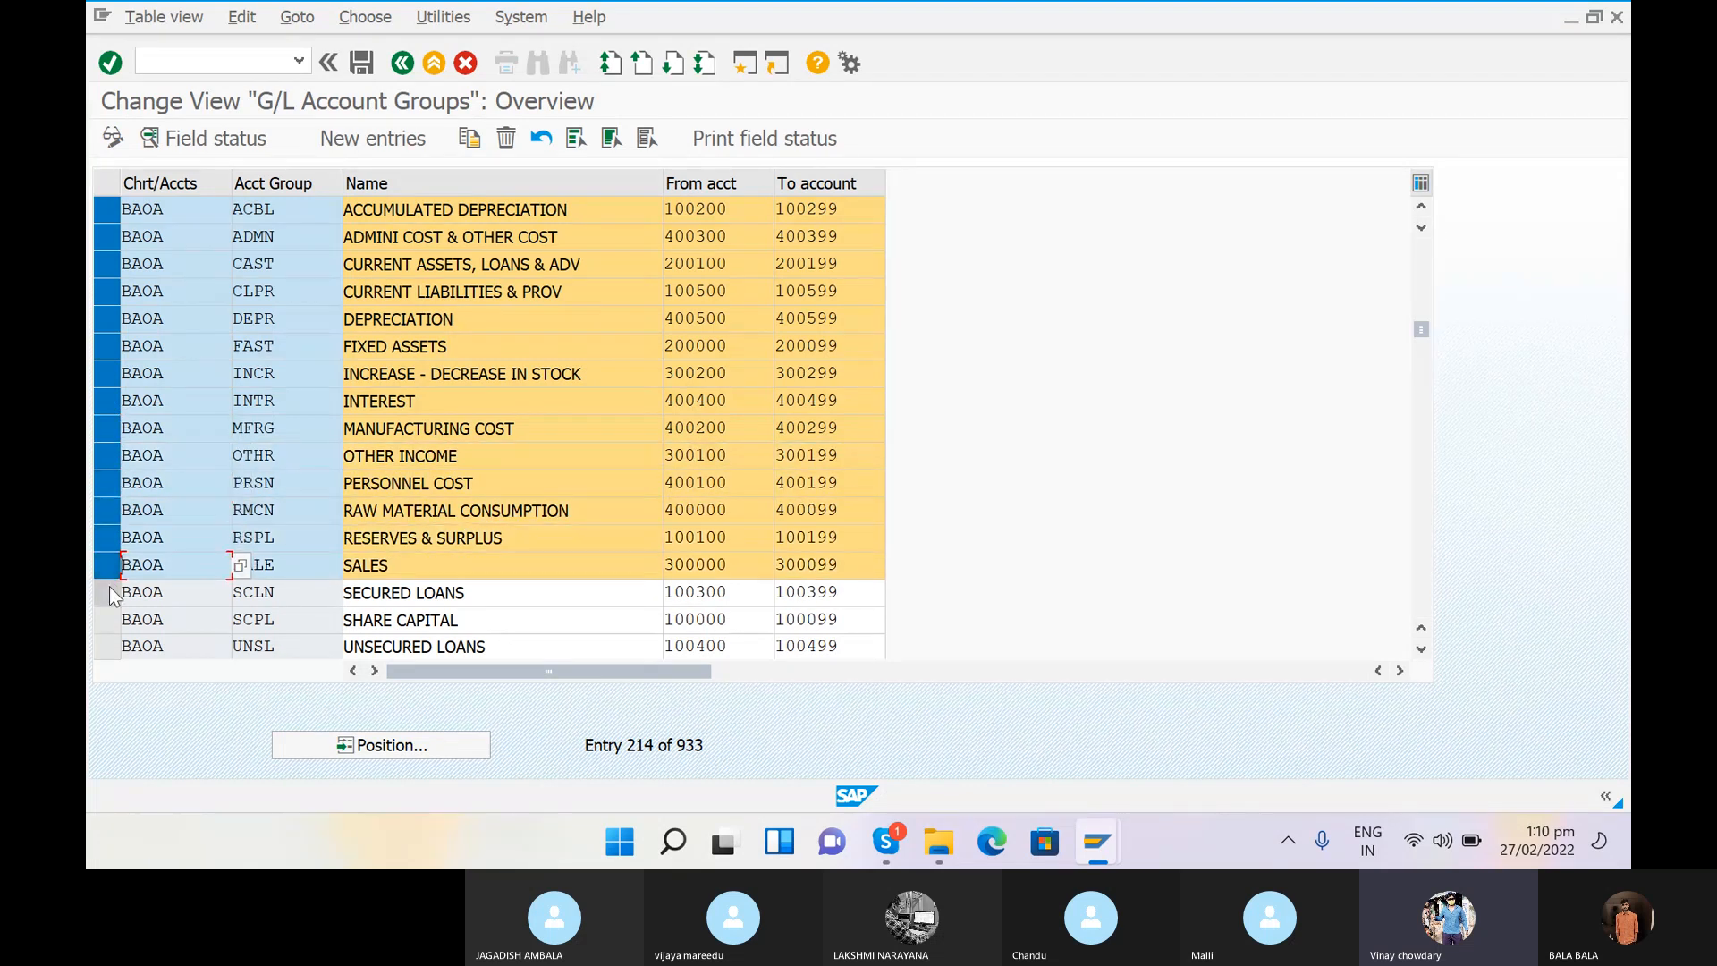
{"action": "left_click", "coordinate": [109, 592]}
{"action": "left_click", "coordinate": [117, 626]}
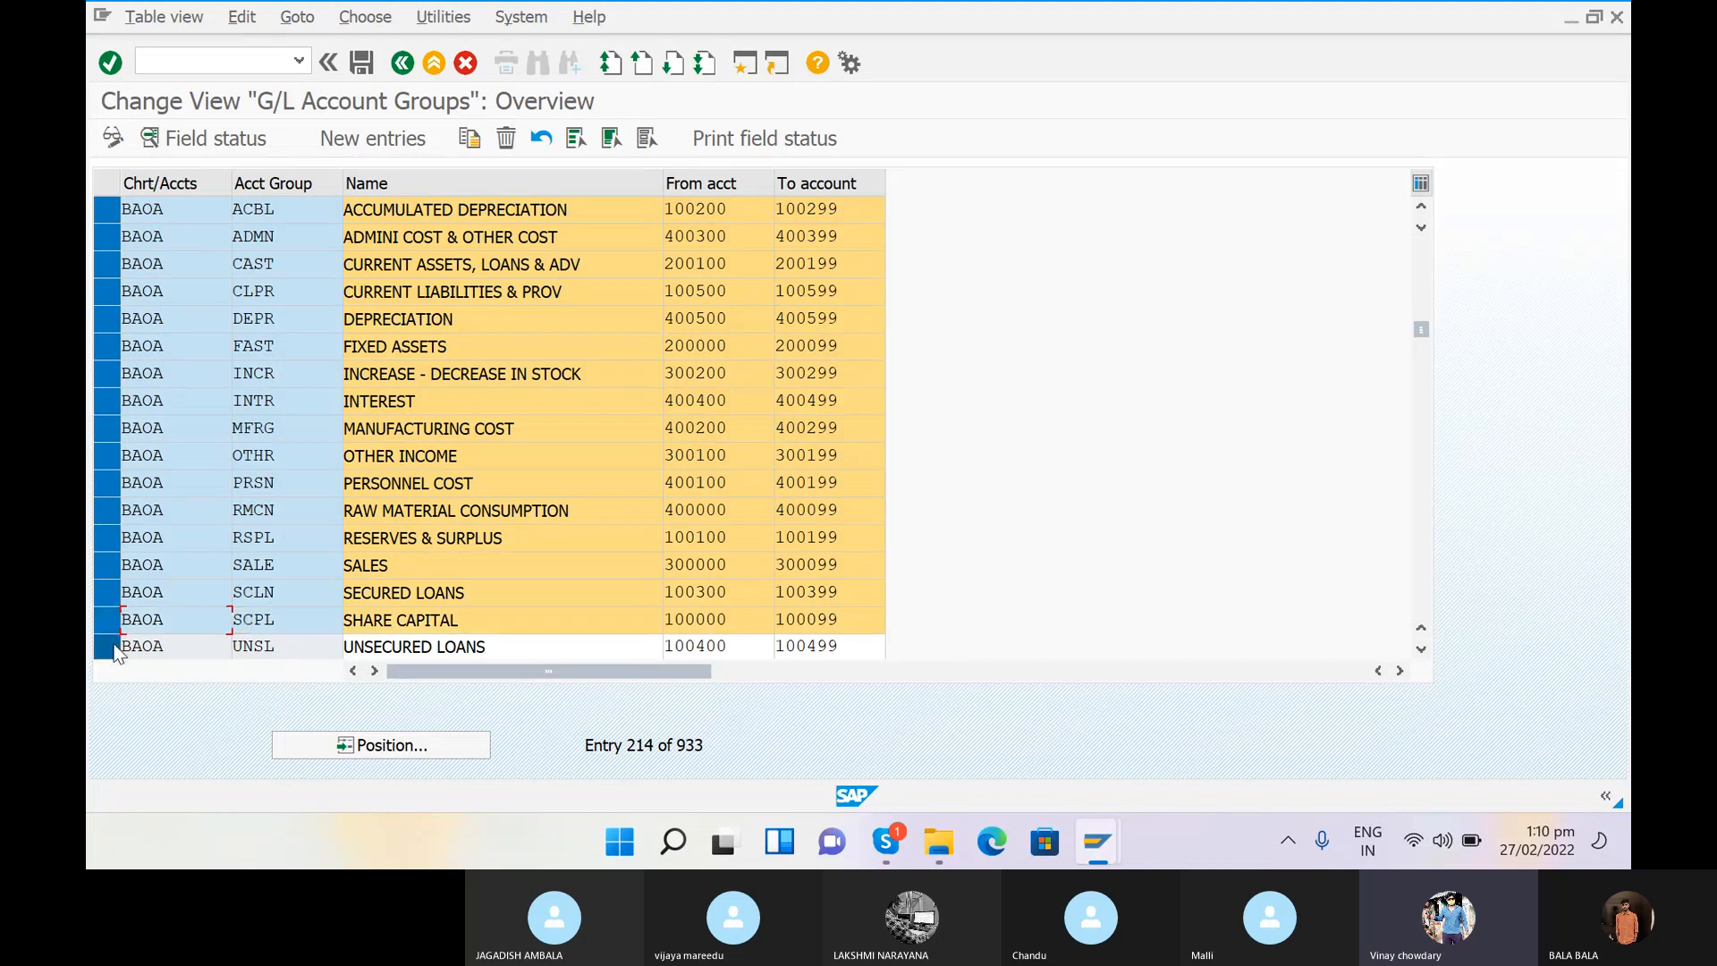
{"action": "left_click", "coordinate": [108, 645]}
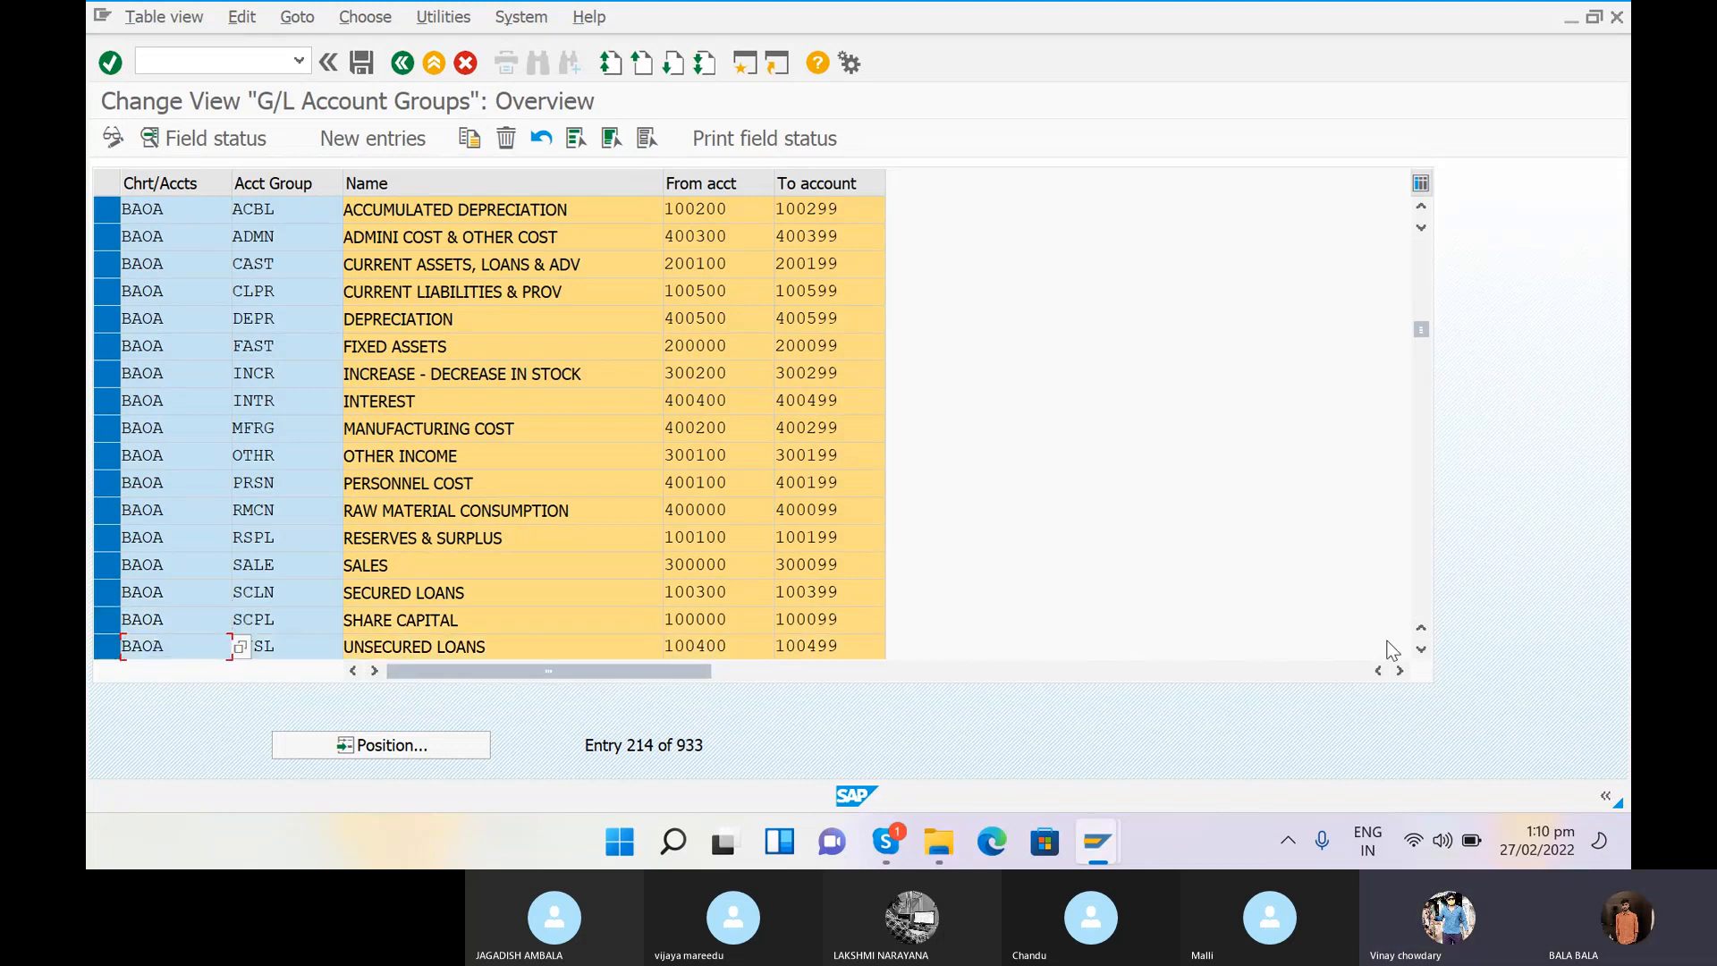
{"action": "left_click", "coordinate": [1421, 651]}
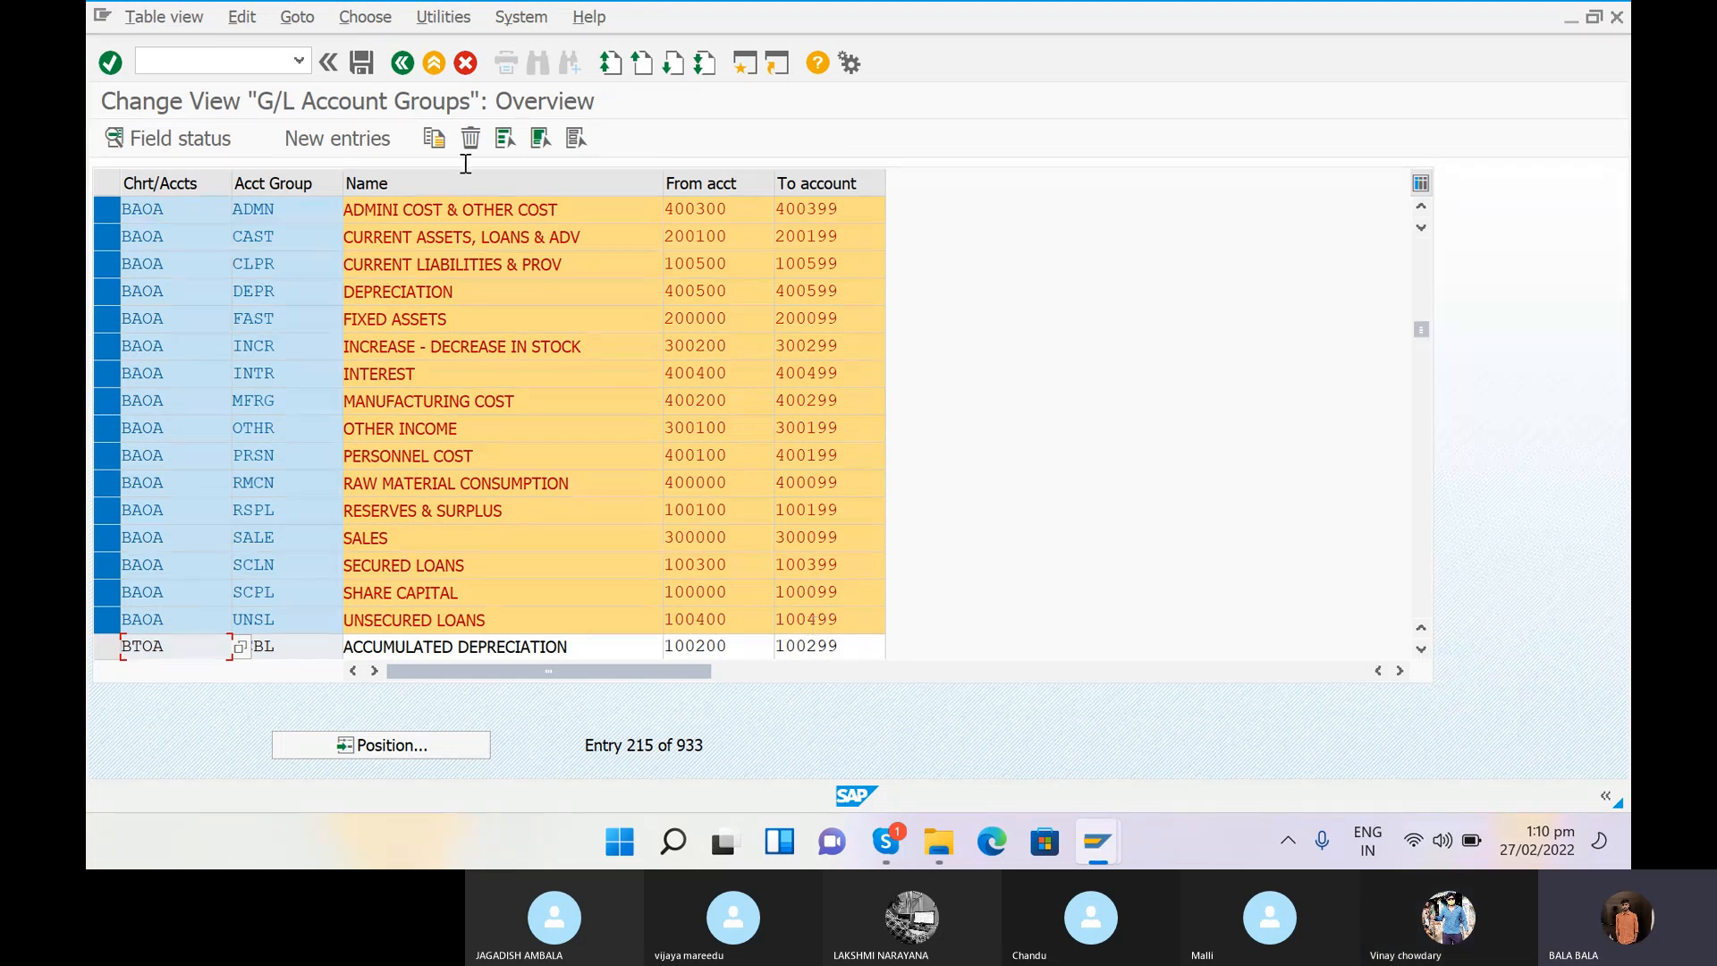
{"action": "left_click", "coordinate": [434, 137]}
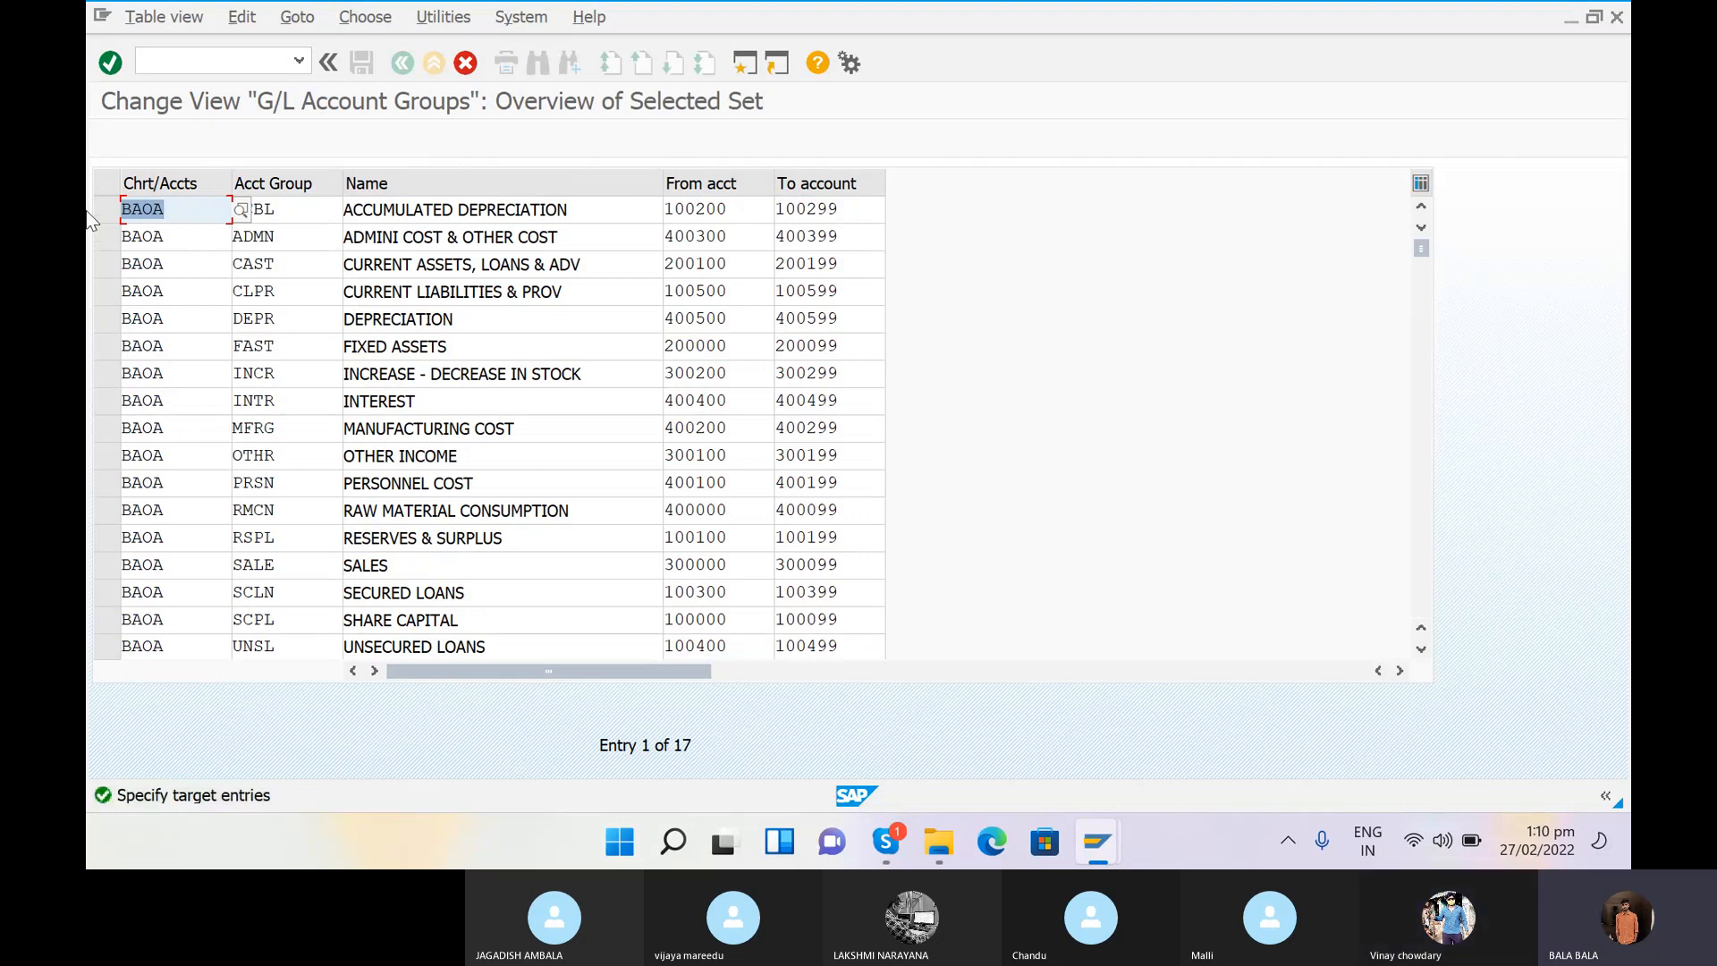
Step: Change the chart of accounts of the copied ACBL (Accumulated Depreciation) group to VSOA
{"action": "left_click", "coordinate": [182, 212]}
{"action": "key", "text": "BackSpace"}
{"action": "key", "text": "BackSpace"}
{"action": "key", "text": "BackSpace"}
{"action": "key", "text": "BackSpace"}
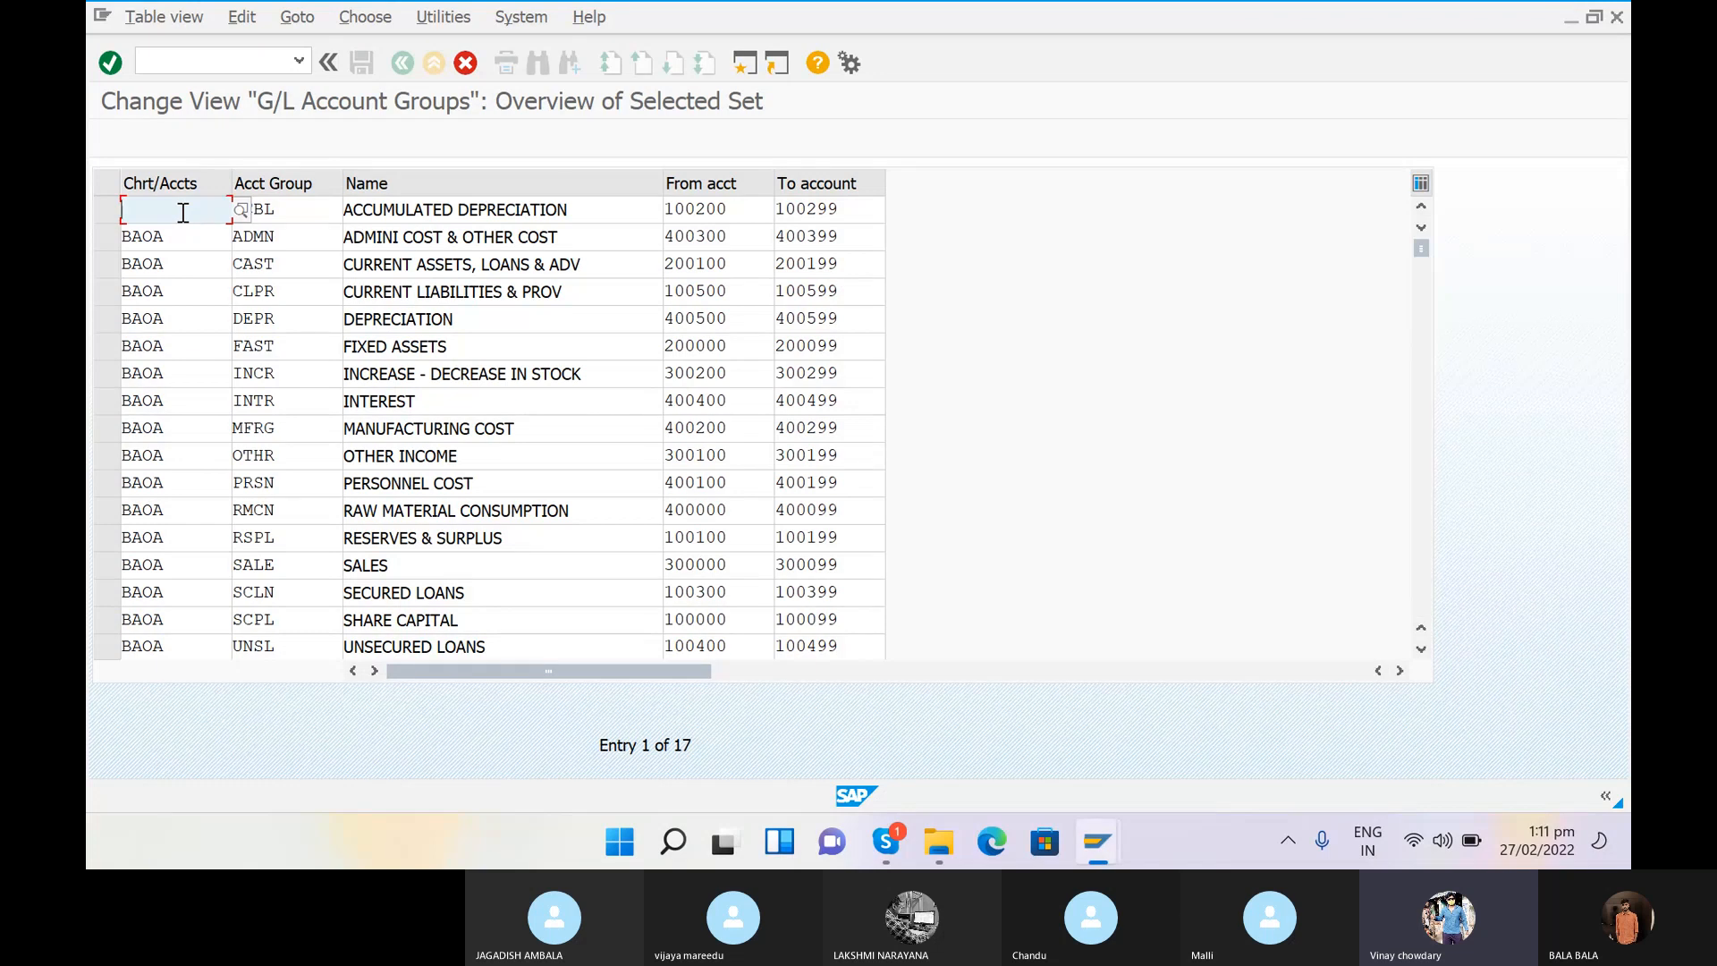
{"action": "type", "text": "VS"}
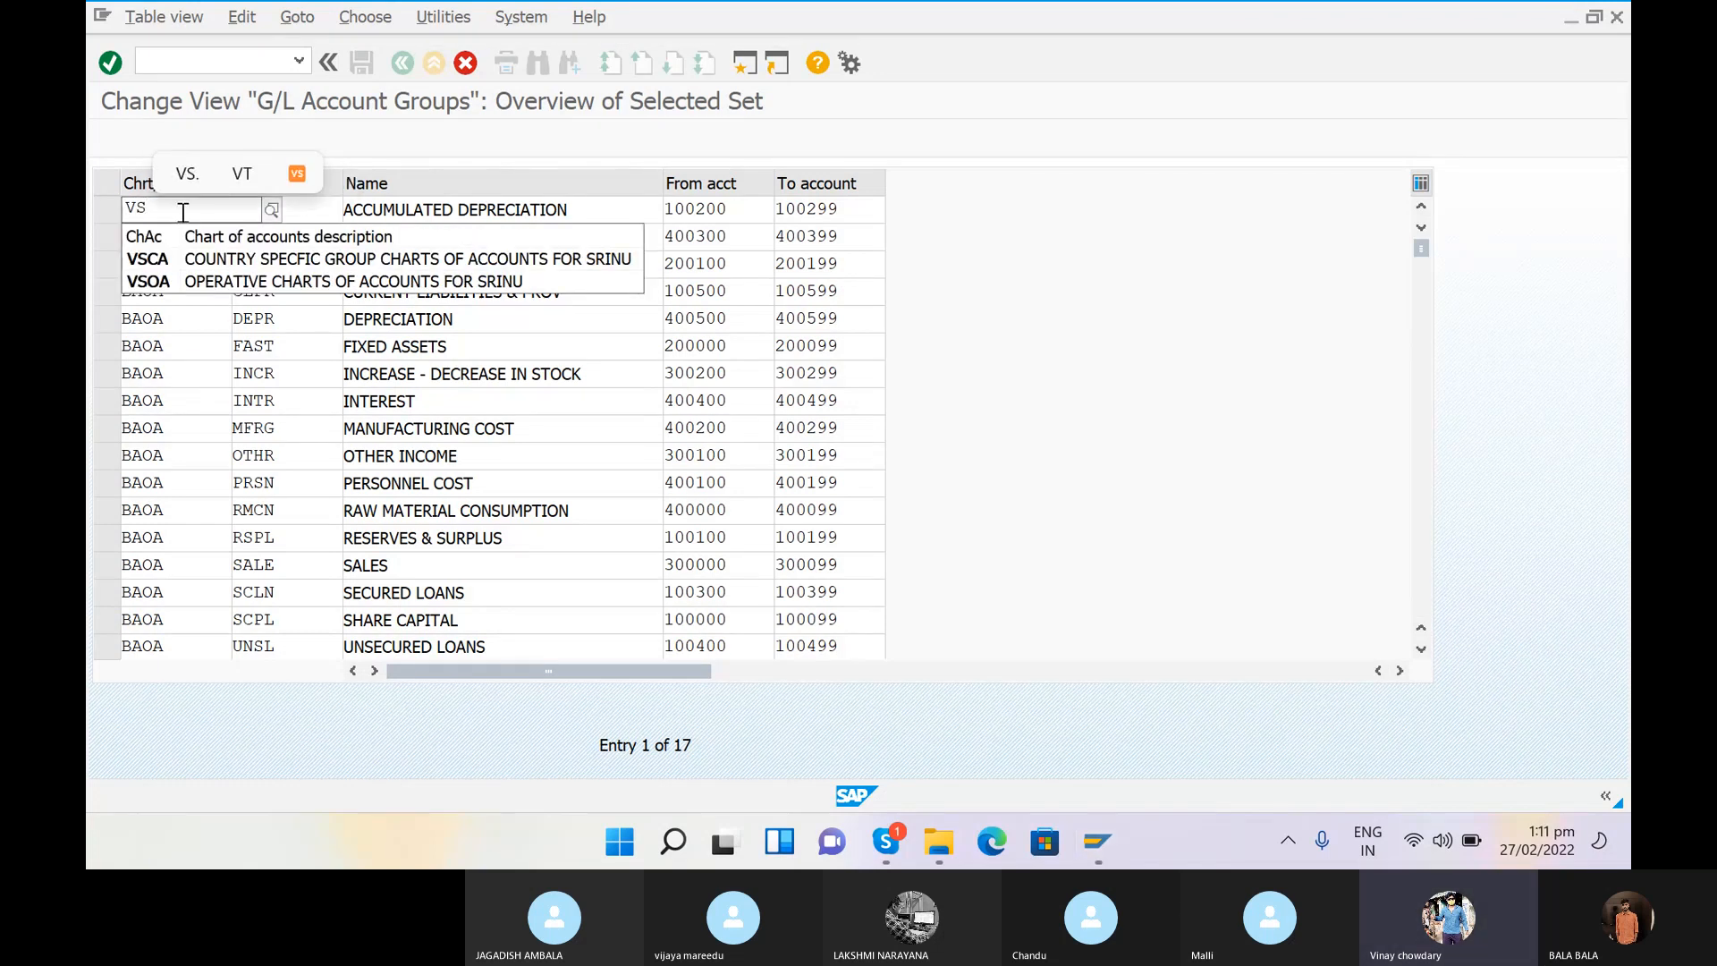
{"action": "left_click", "coordinate": [185, 280]}
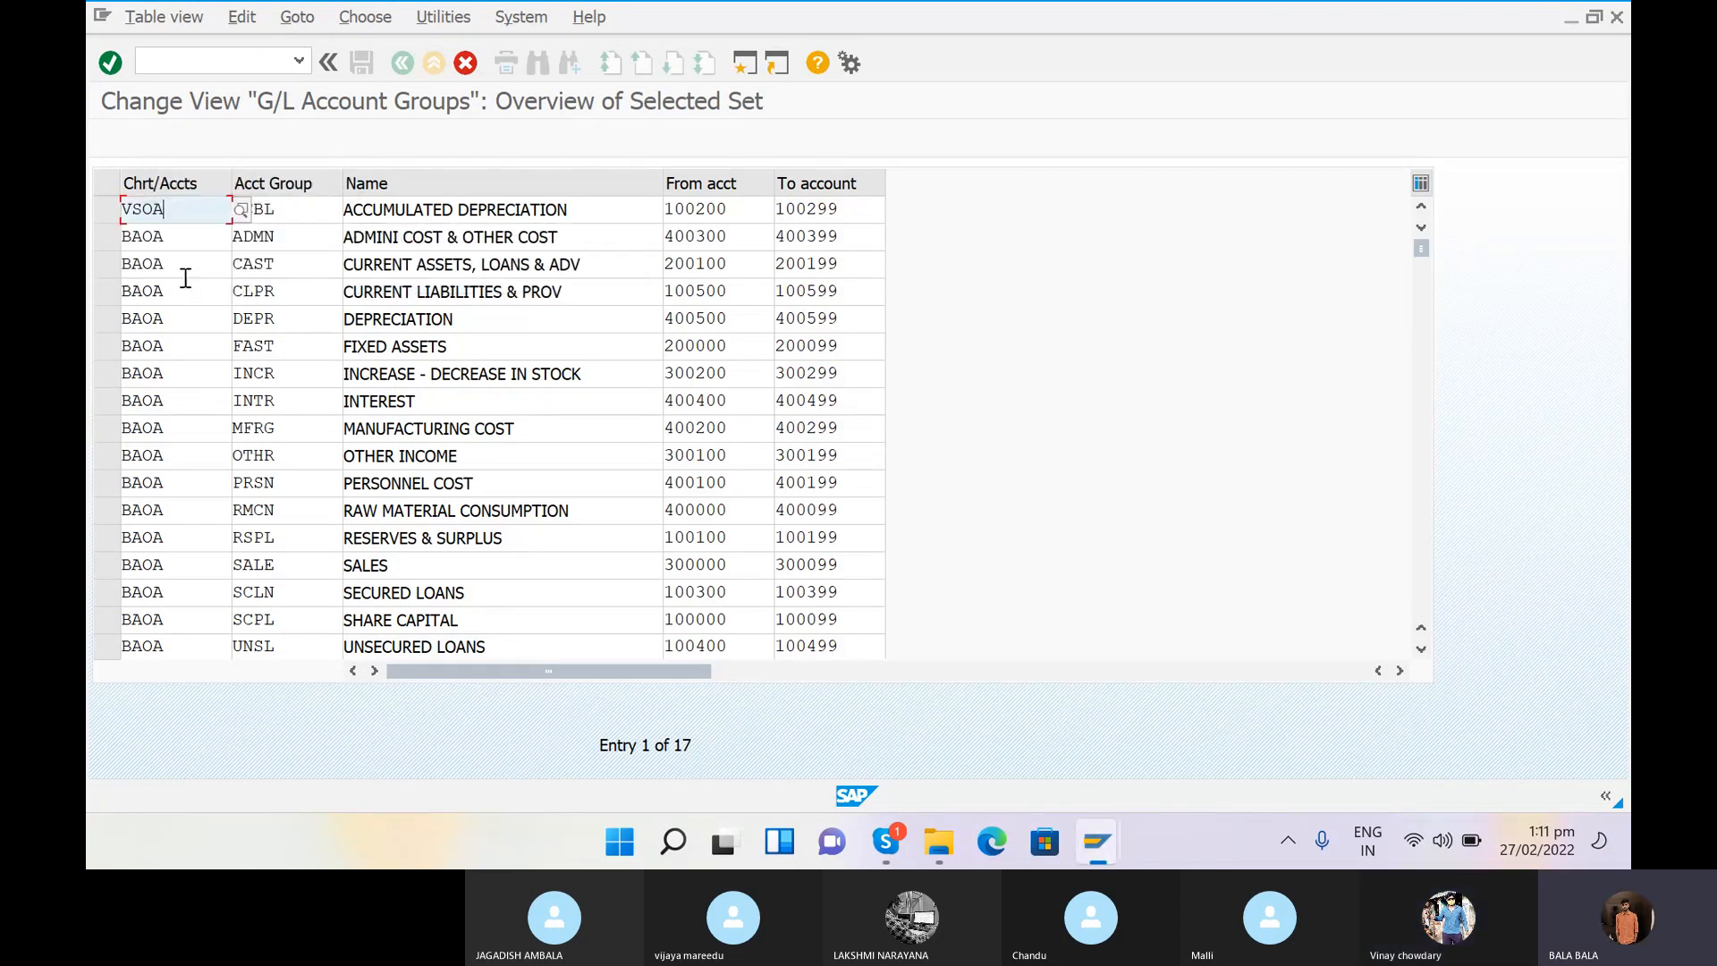
Step: Change the chart of accounts of the copied ADMN (Admini Cost & Other Cost) group to VSOA
{"action": "left_click", "coordinate": [165, 236]}
{"action": "key", "text": "BackSpace"}
{"action": "key", "text": "BackSpace"}
{"action": "key", "text": "BackSpace"}
{"action": "key", "text": "BackSpace"}
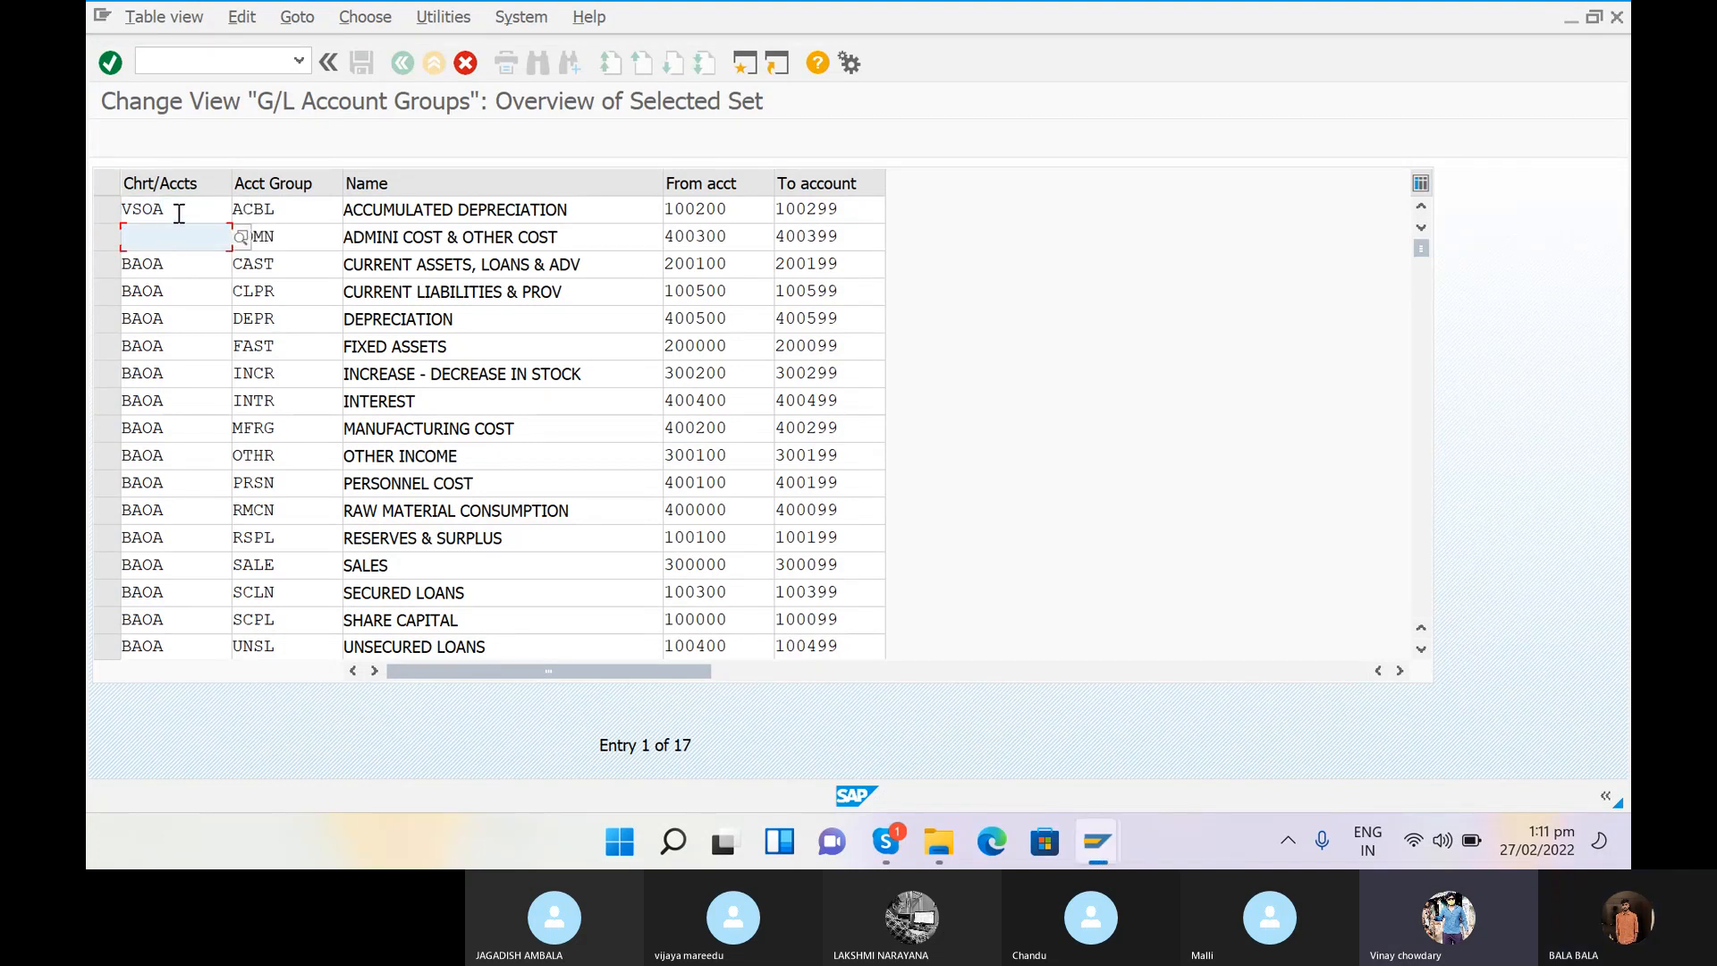
{"action": "type", "text": "VS"}
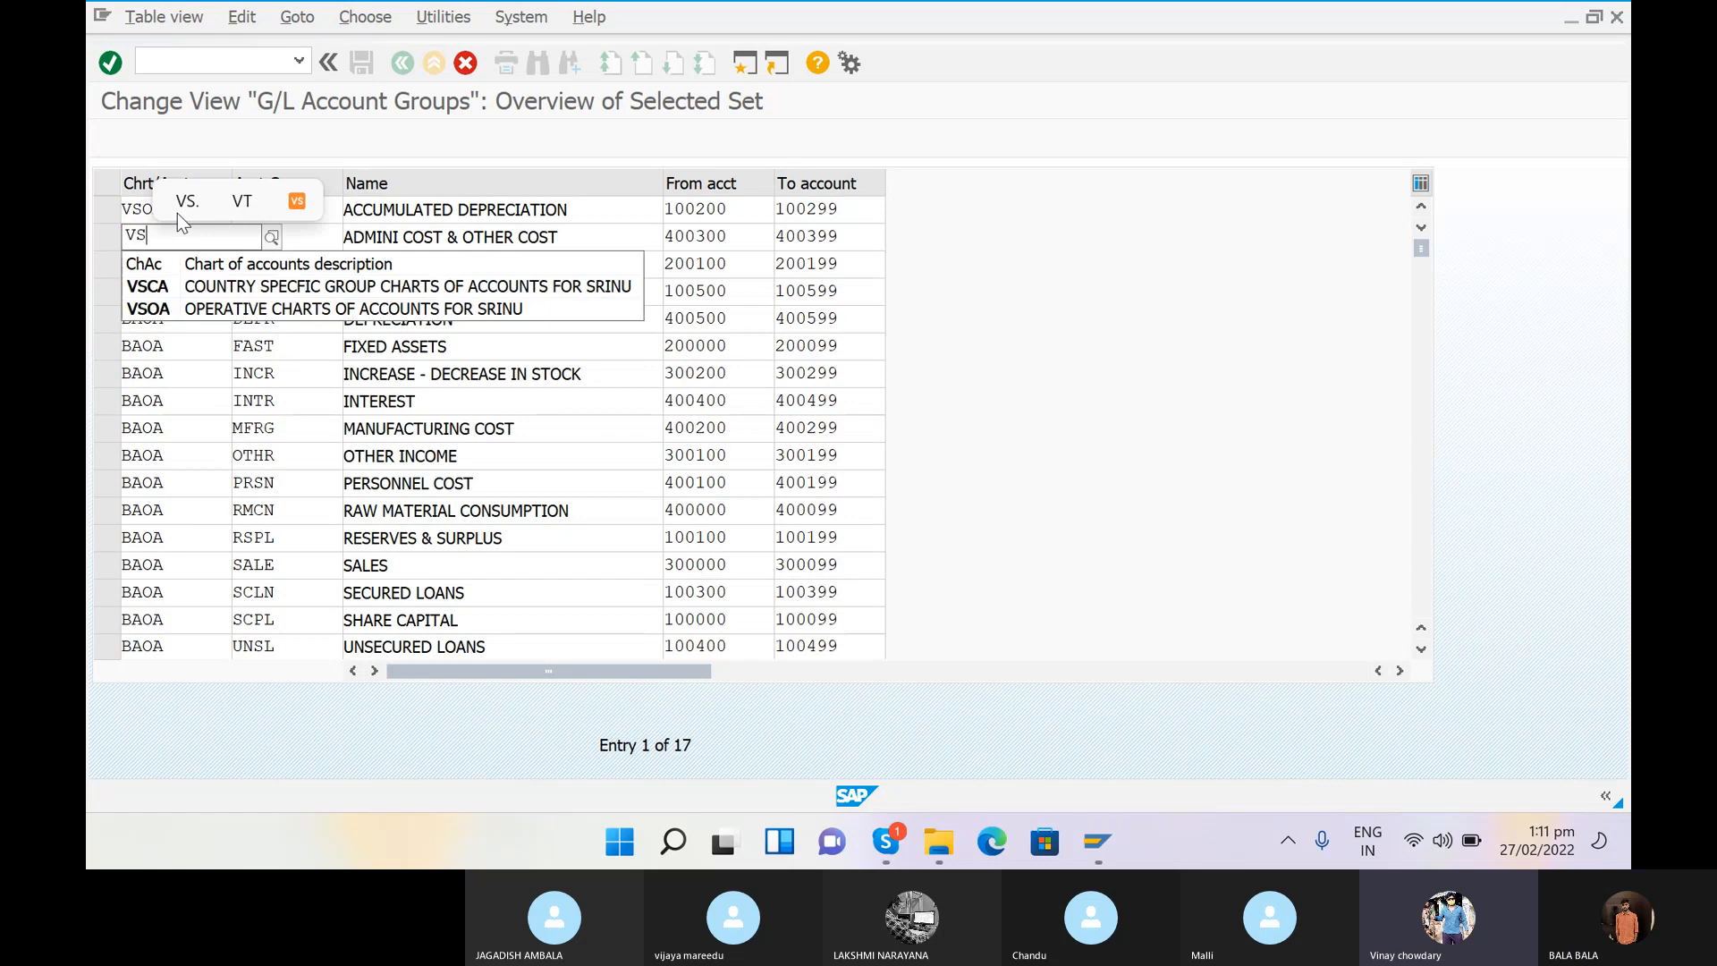
{"action": "type", "text": "OA"}
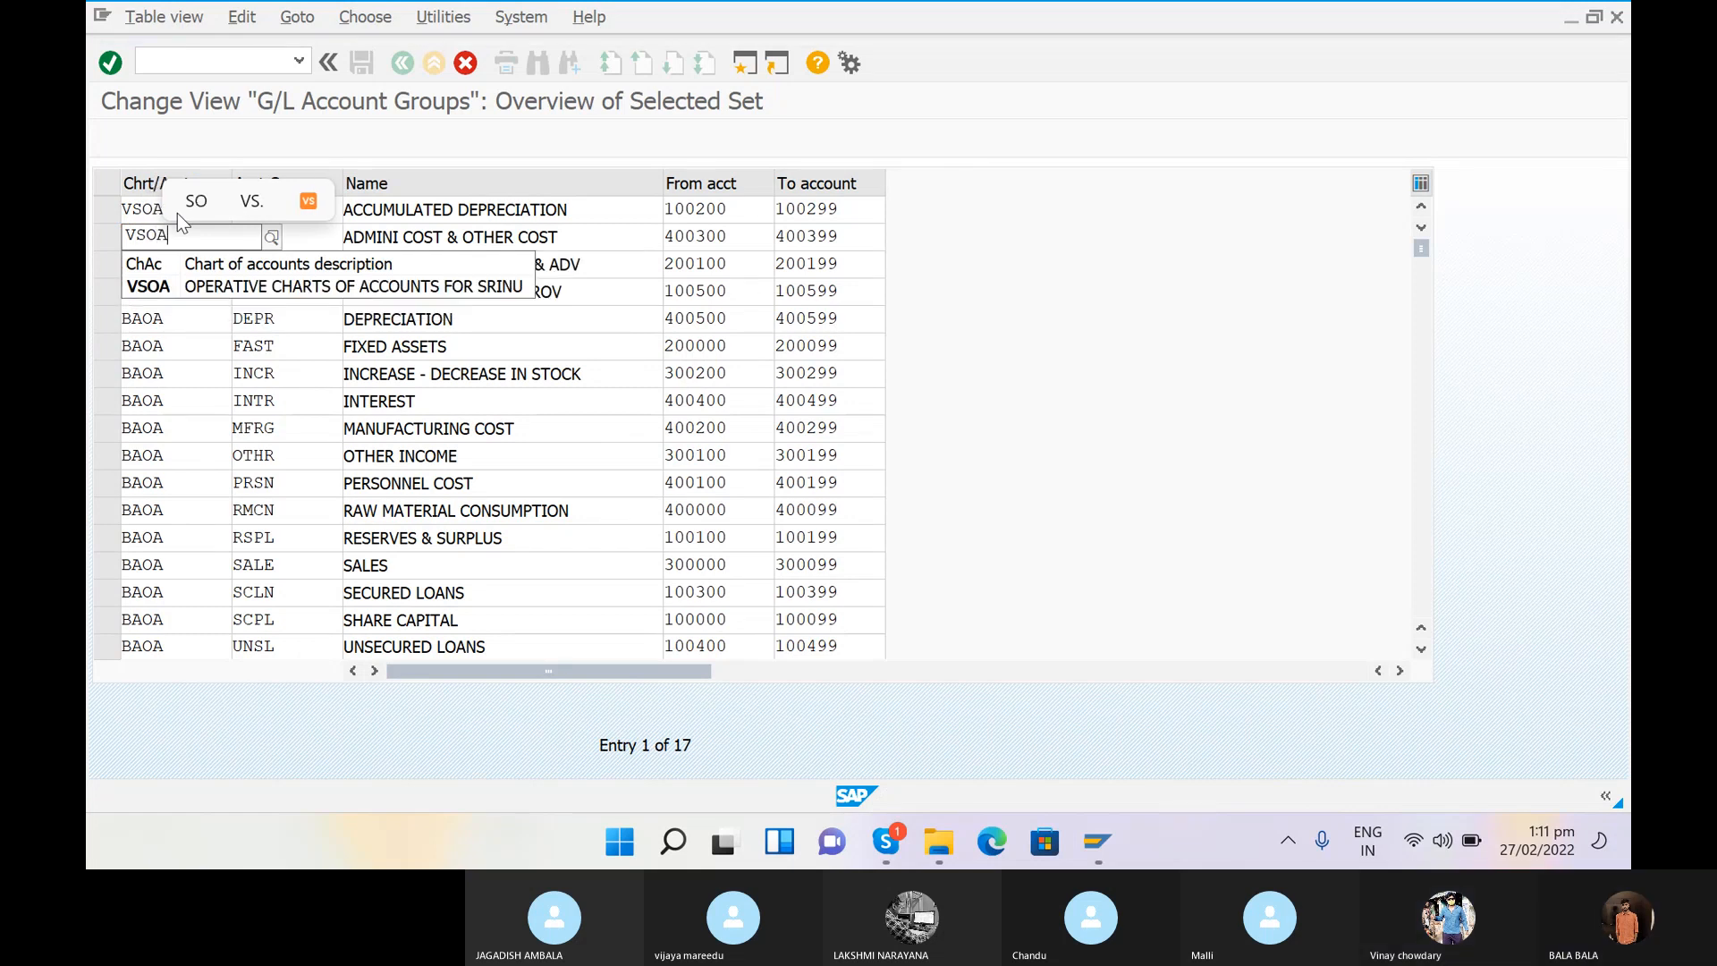
{"action": "left_click", "coordinate": [197, 288]}
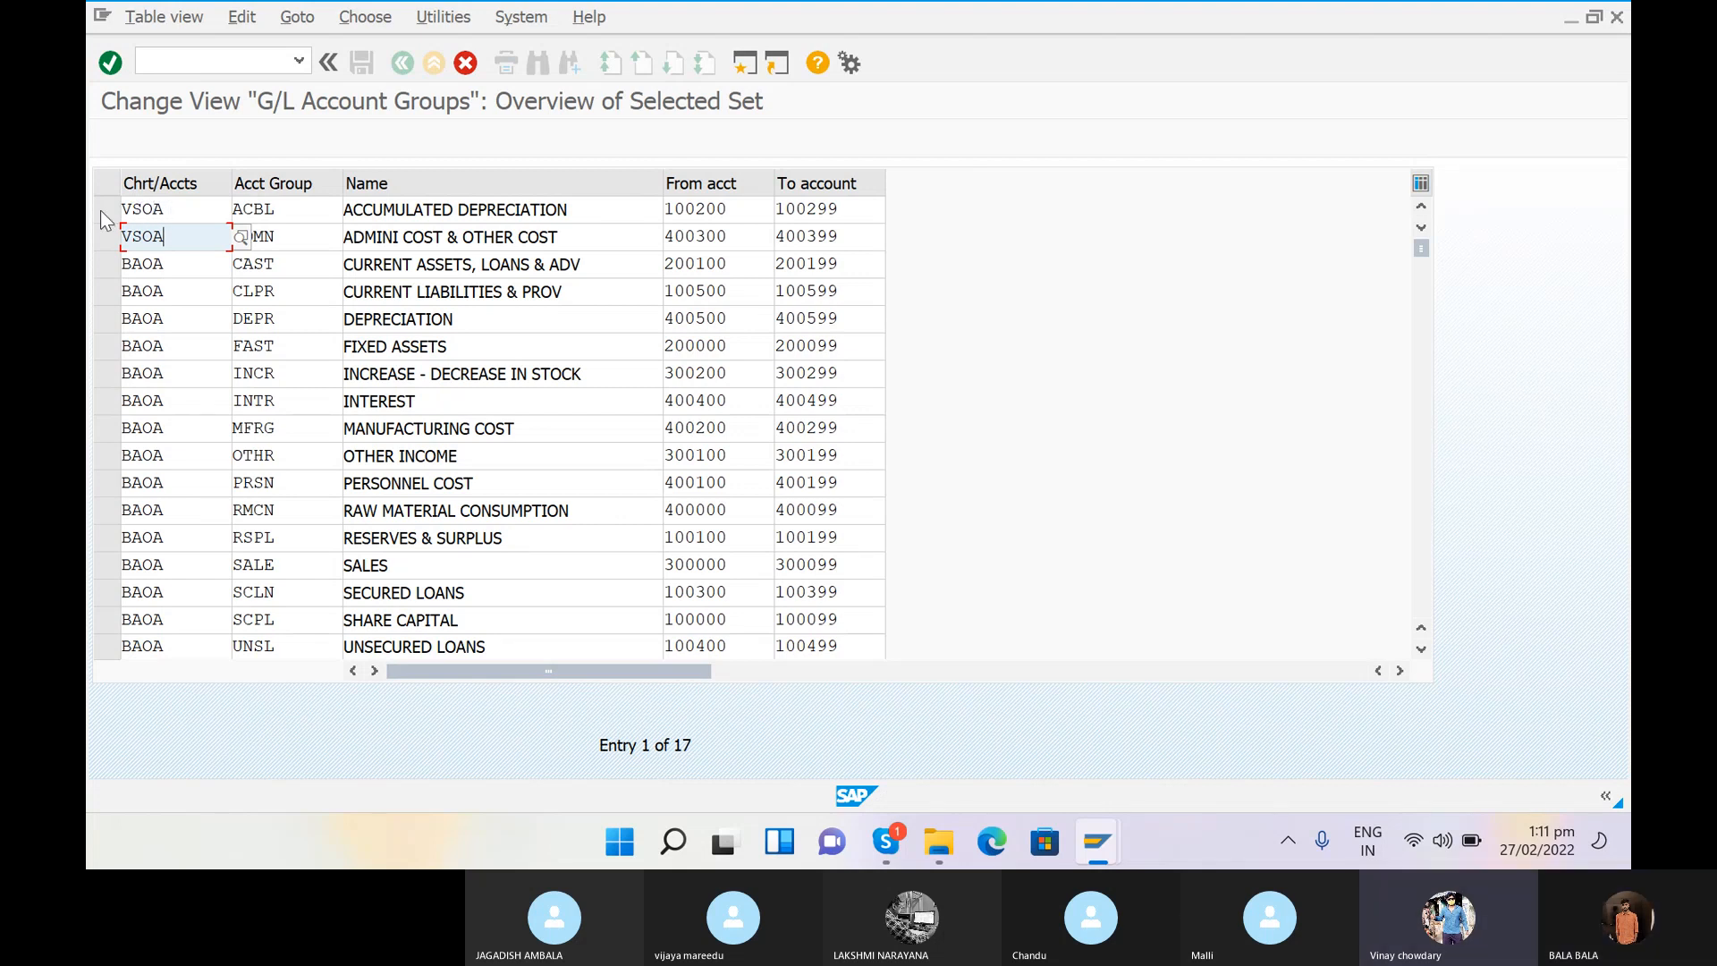
Step: Clear the chart of accounts of the ADMN group and enter VSOA again
{"action": "left_click", "coordinate": [175, 266]}
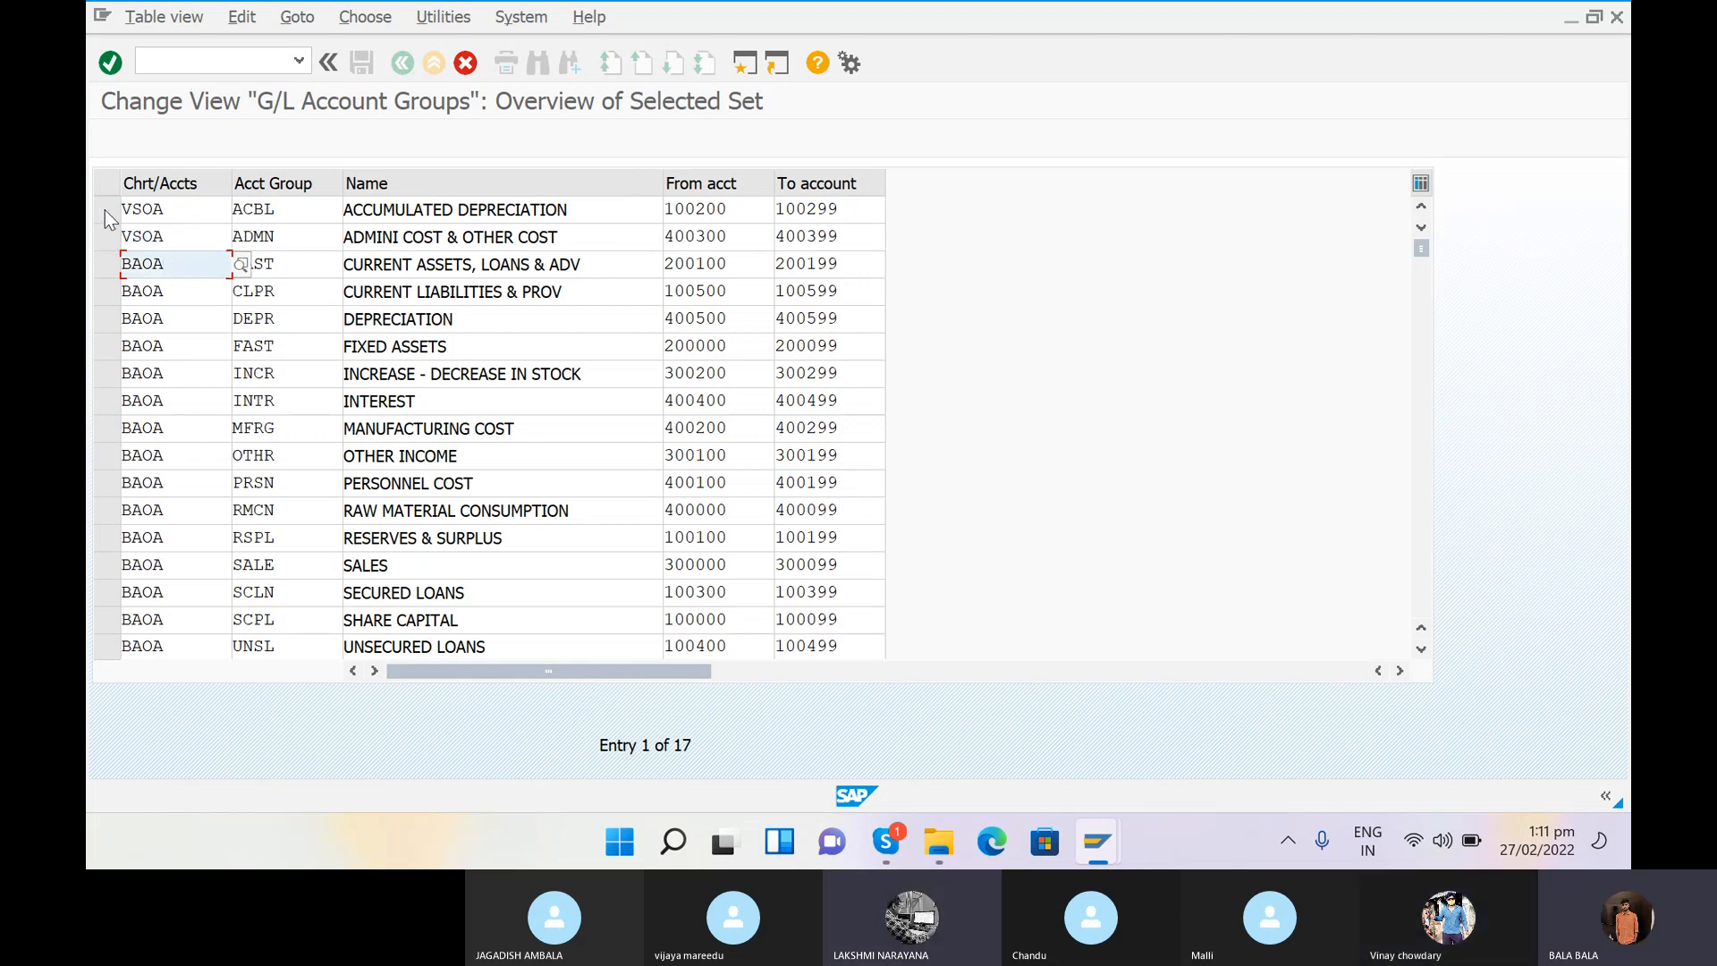
{"action": "left_click", "coordinate": [159, 207]}
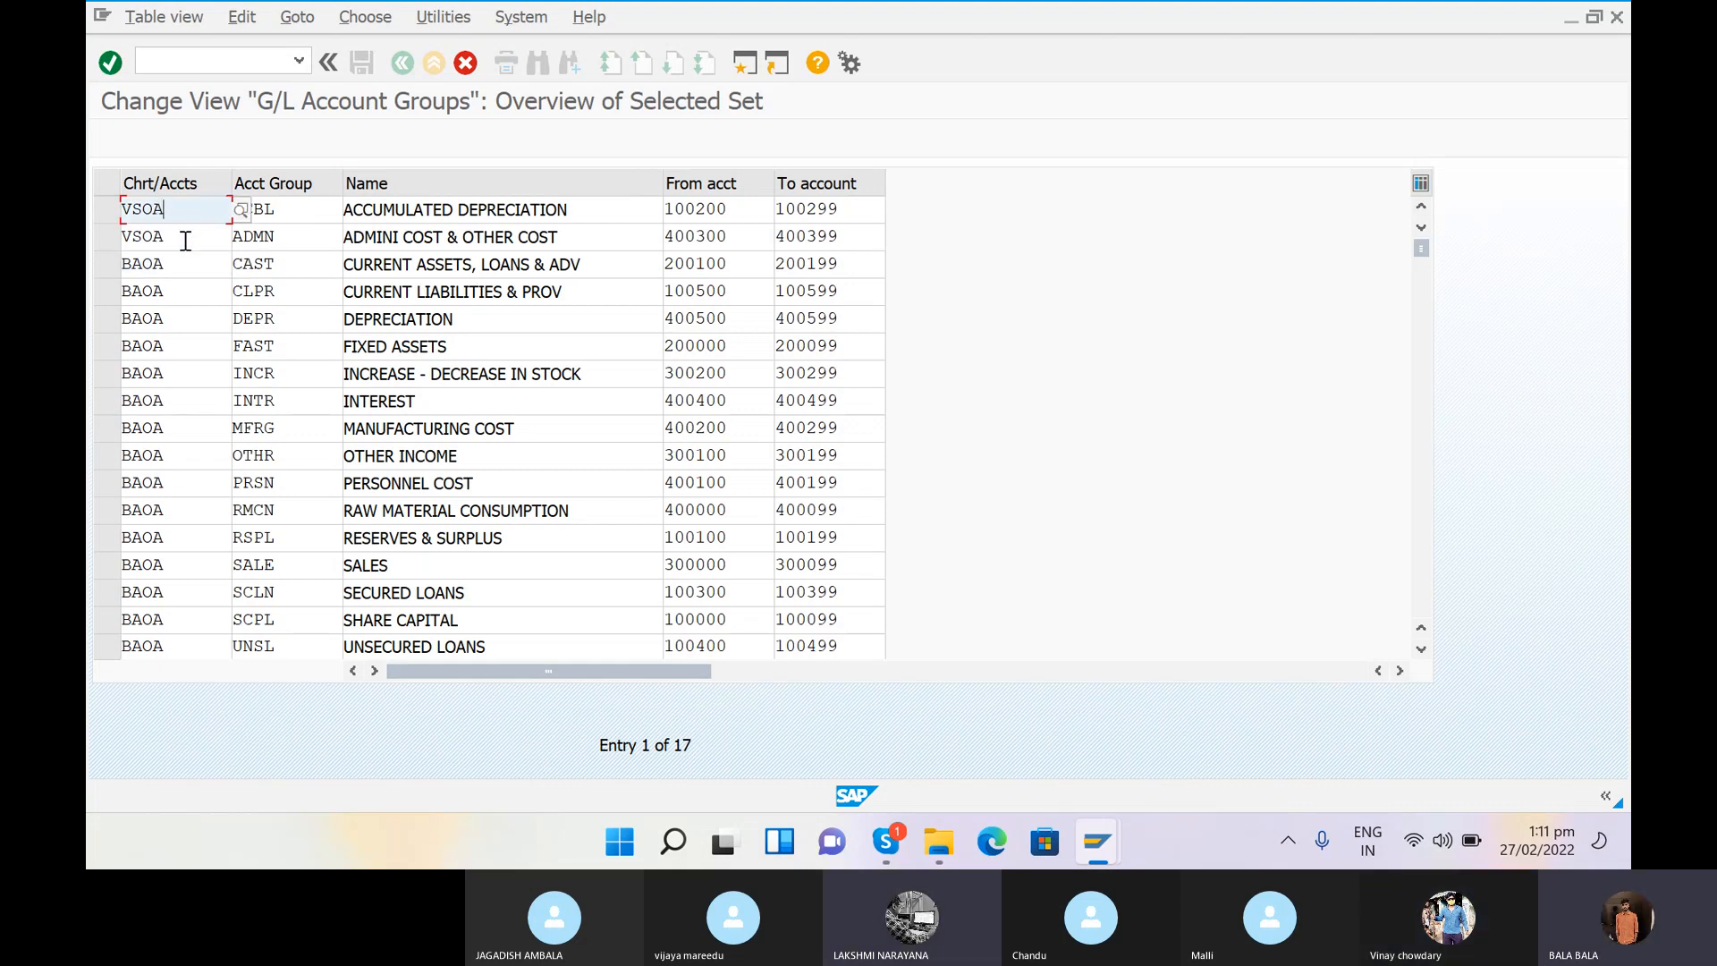
{"action": "left_click", "coordinate": [183, 238]}
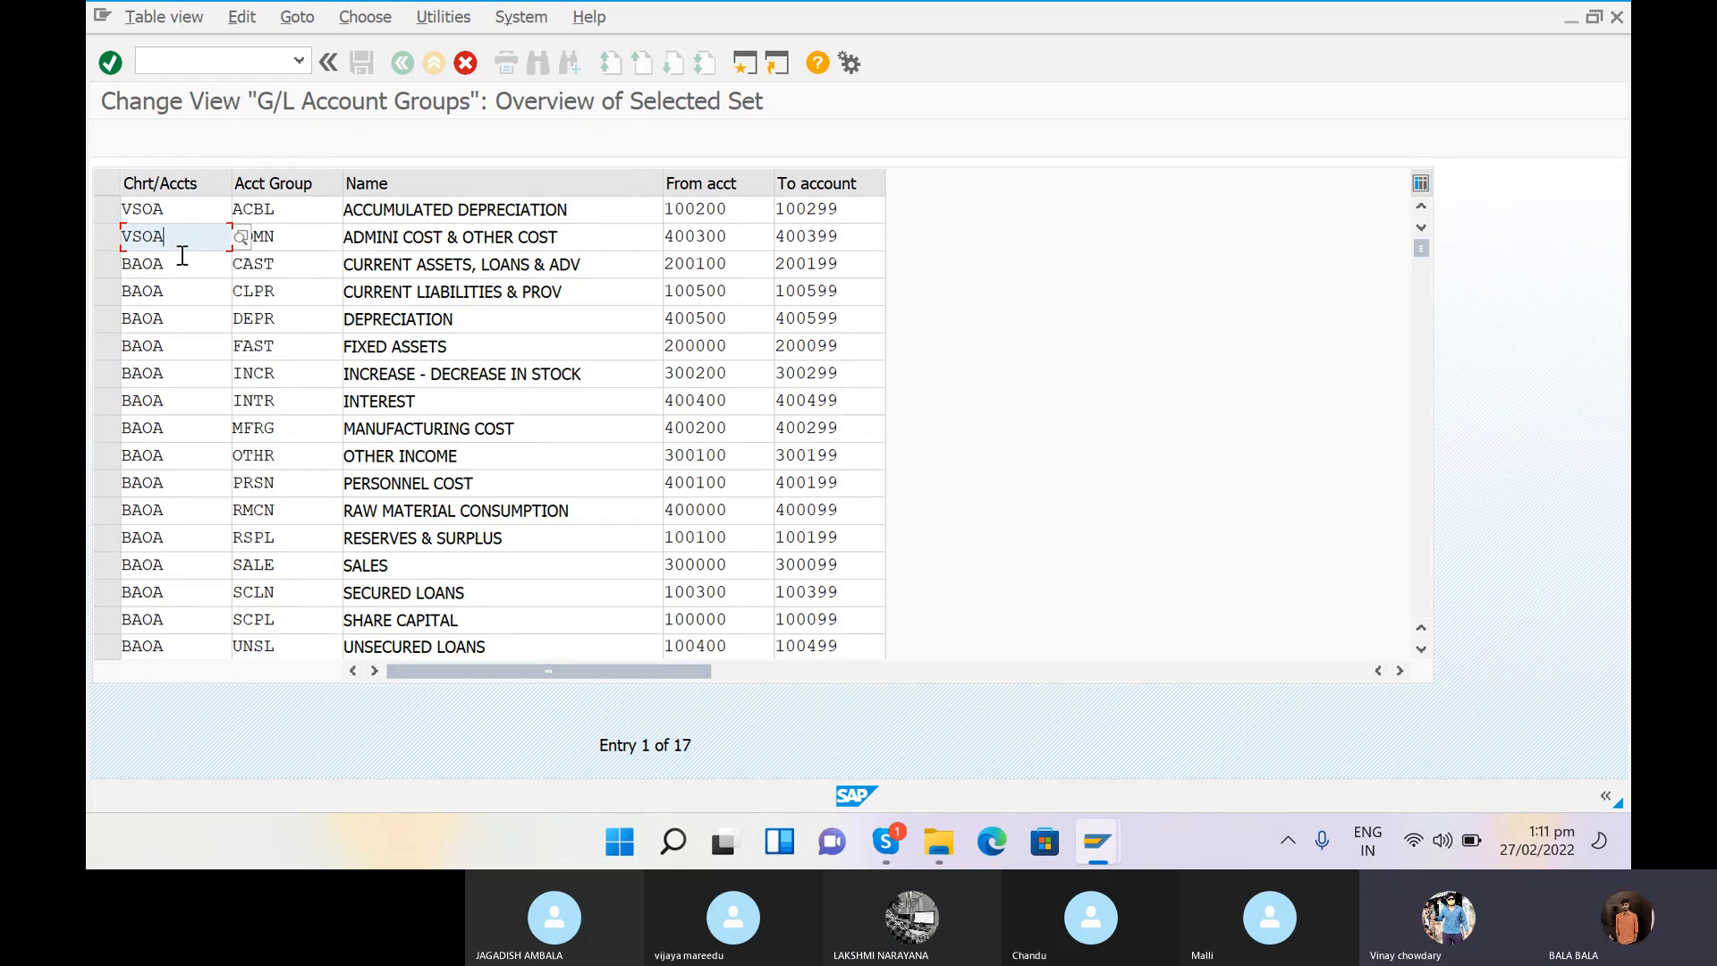
{"action": "key", "text": "BackSpace"}
{"action": "key", "text": "BackSpace"}
{"action": "key", "text": "BackSpace"}
{"action": "key", "text": "BackSpace"}
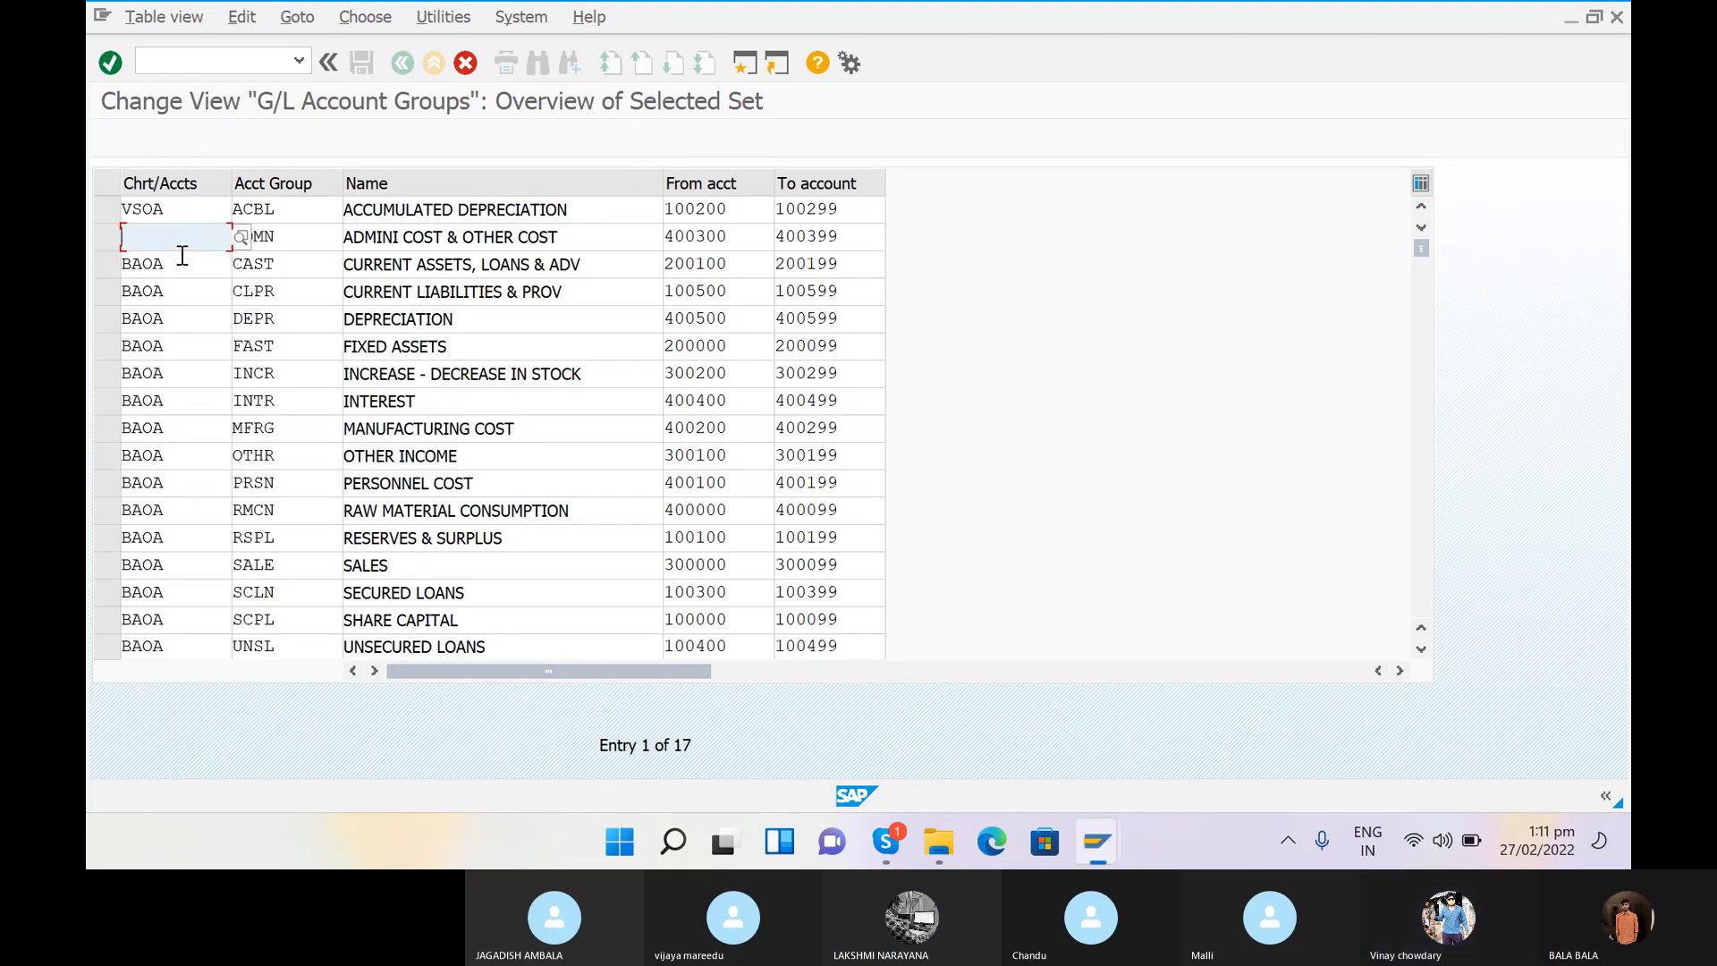
{"action": "left_click", "coordinate": [168, 209]}
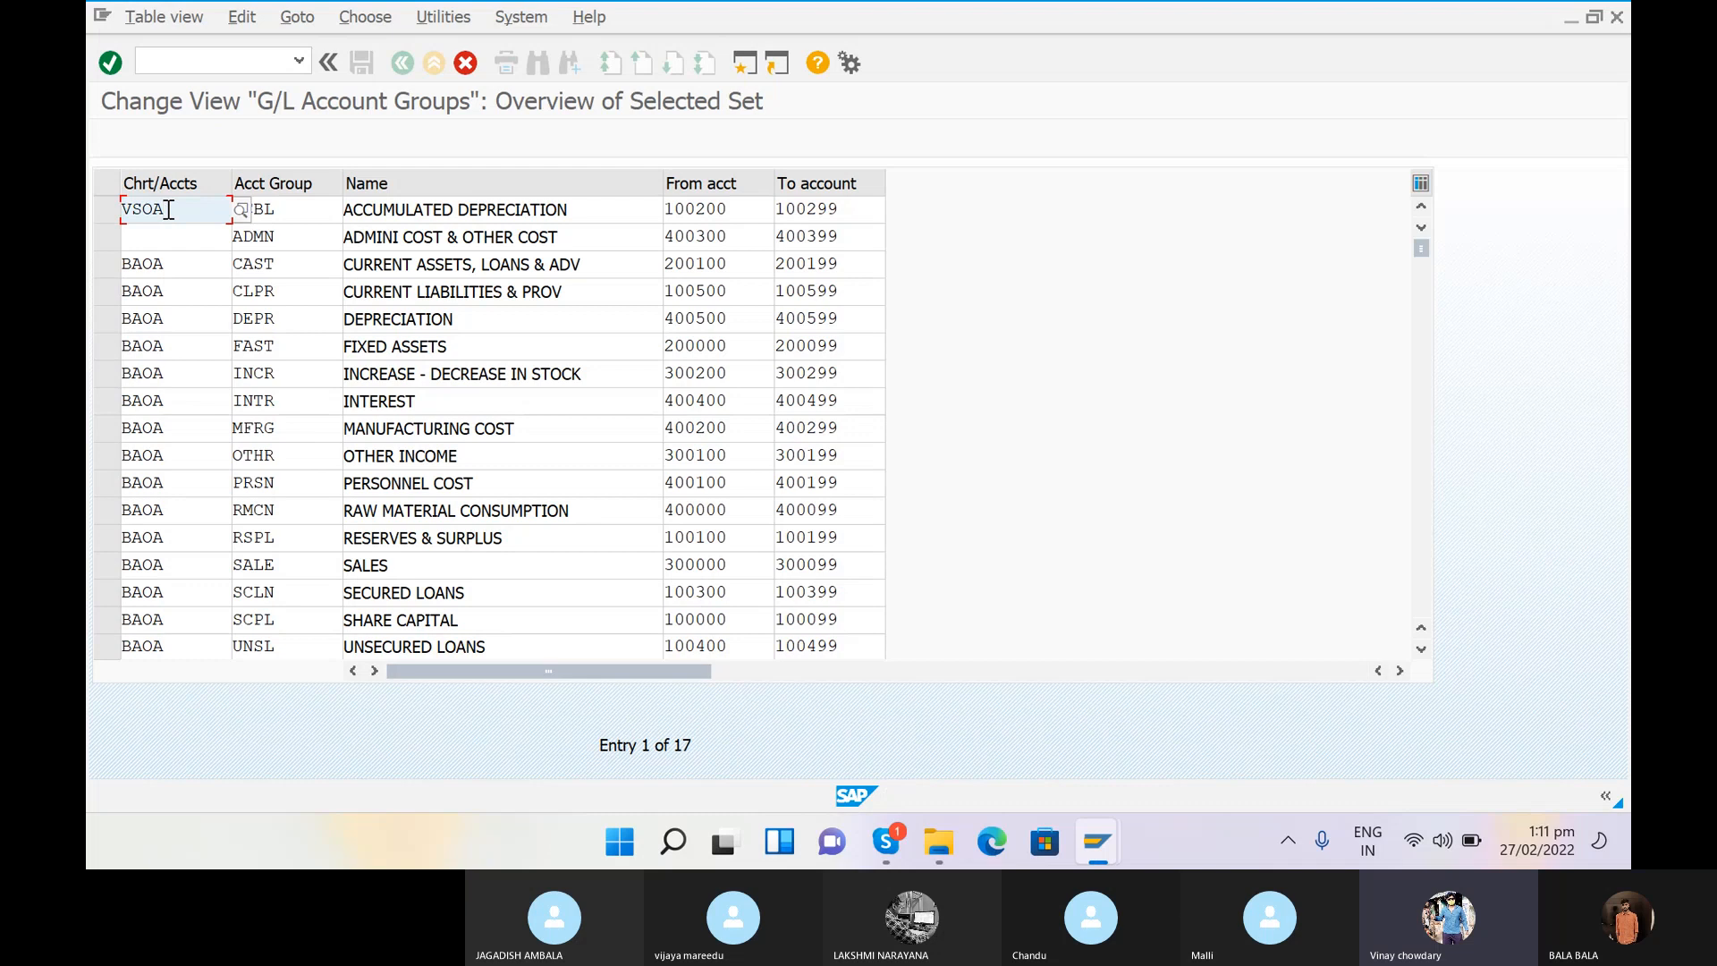
{"action": "left_click", "coordinate": [138, 250]}
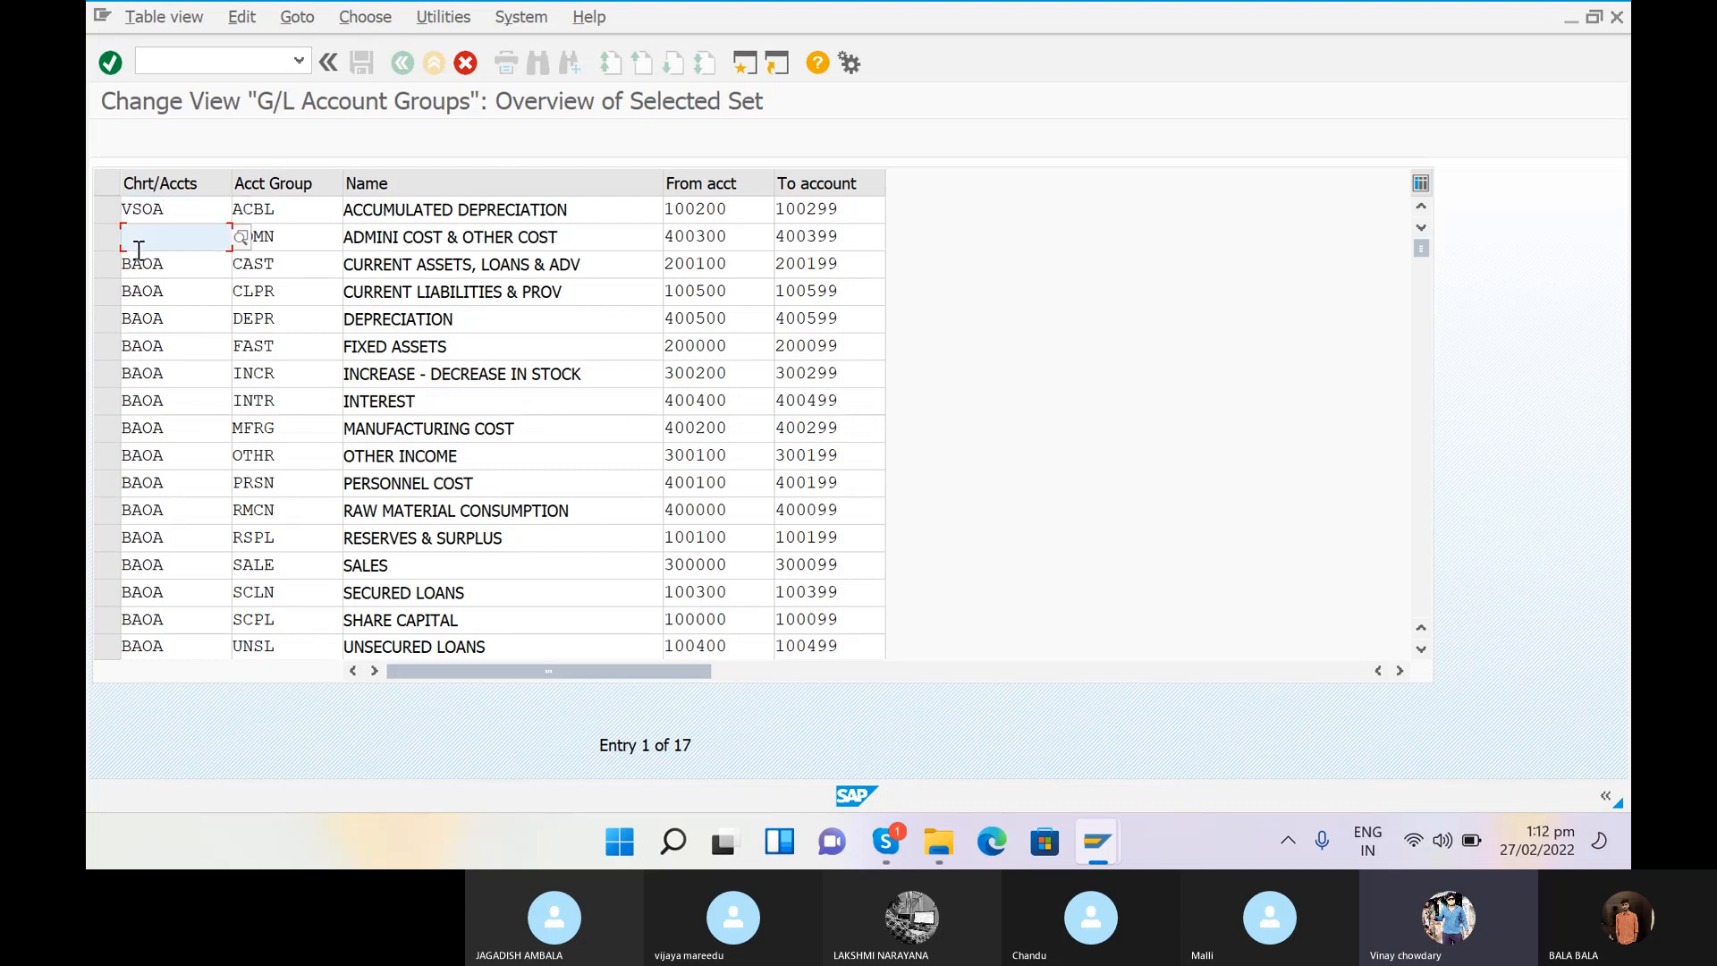
{"action": "type", "text": "V"}
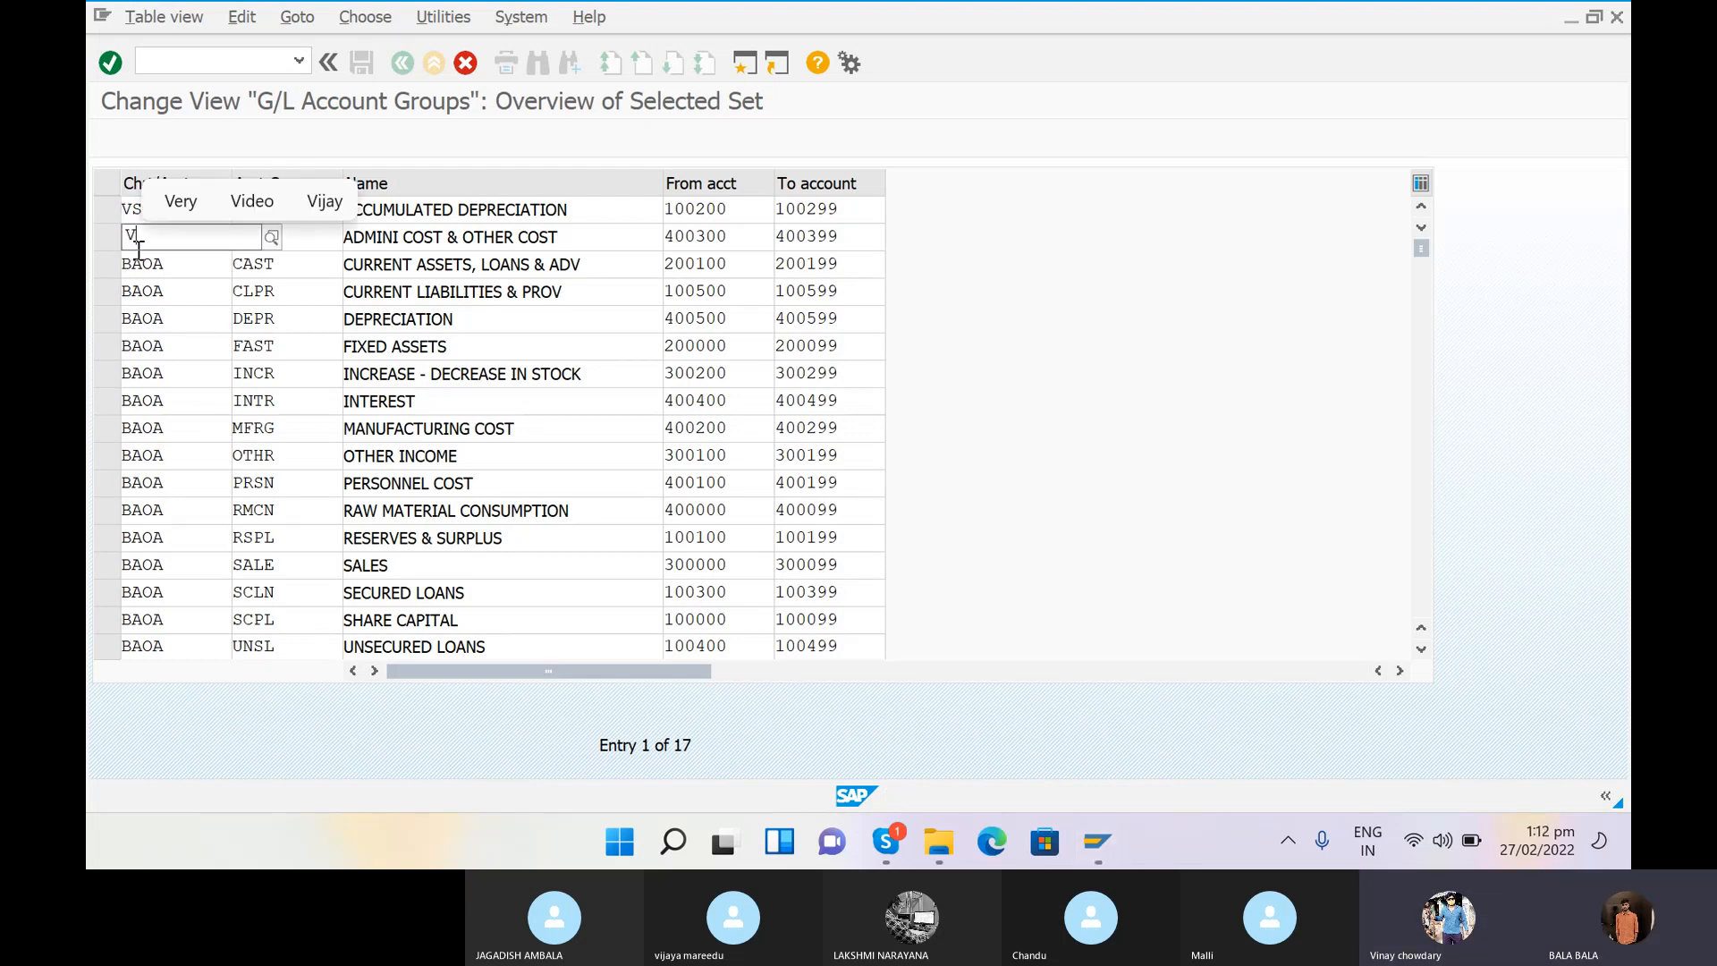
{"action": "type", "text": "SOA"}
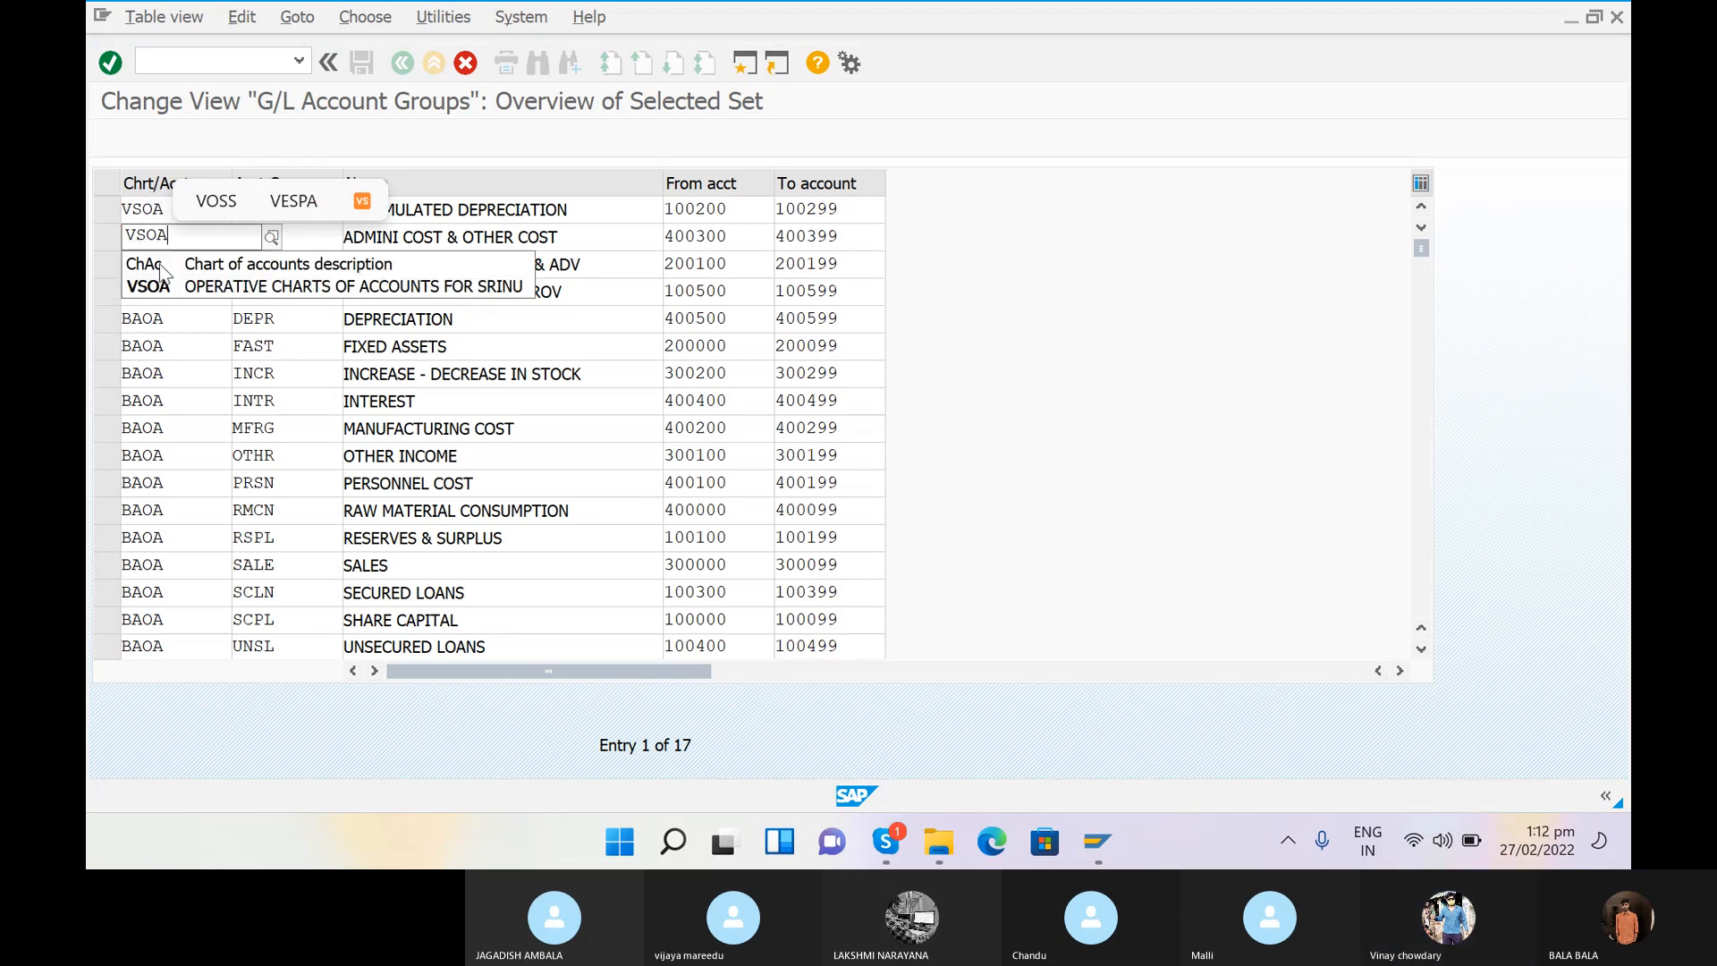
{"action": "left_click", "coordinate": [174, 287]}
Step: Change the chart of accounts of the copied CAST (Current Assets, Loans & Adv) group to VSOA
{"action": "left_click", "coordinate": [179, 263]}
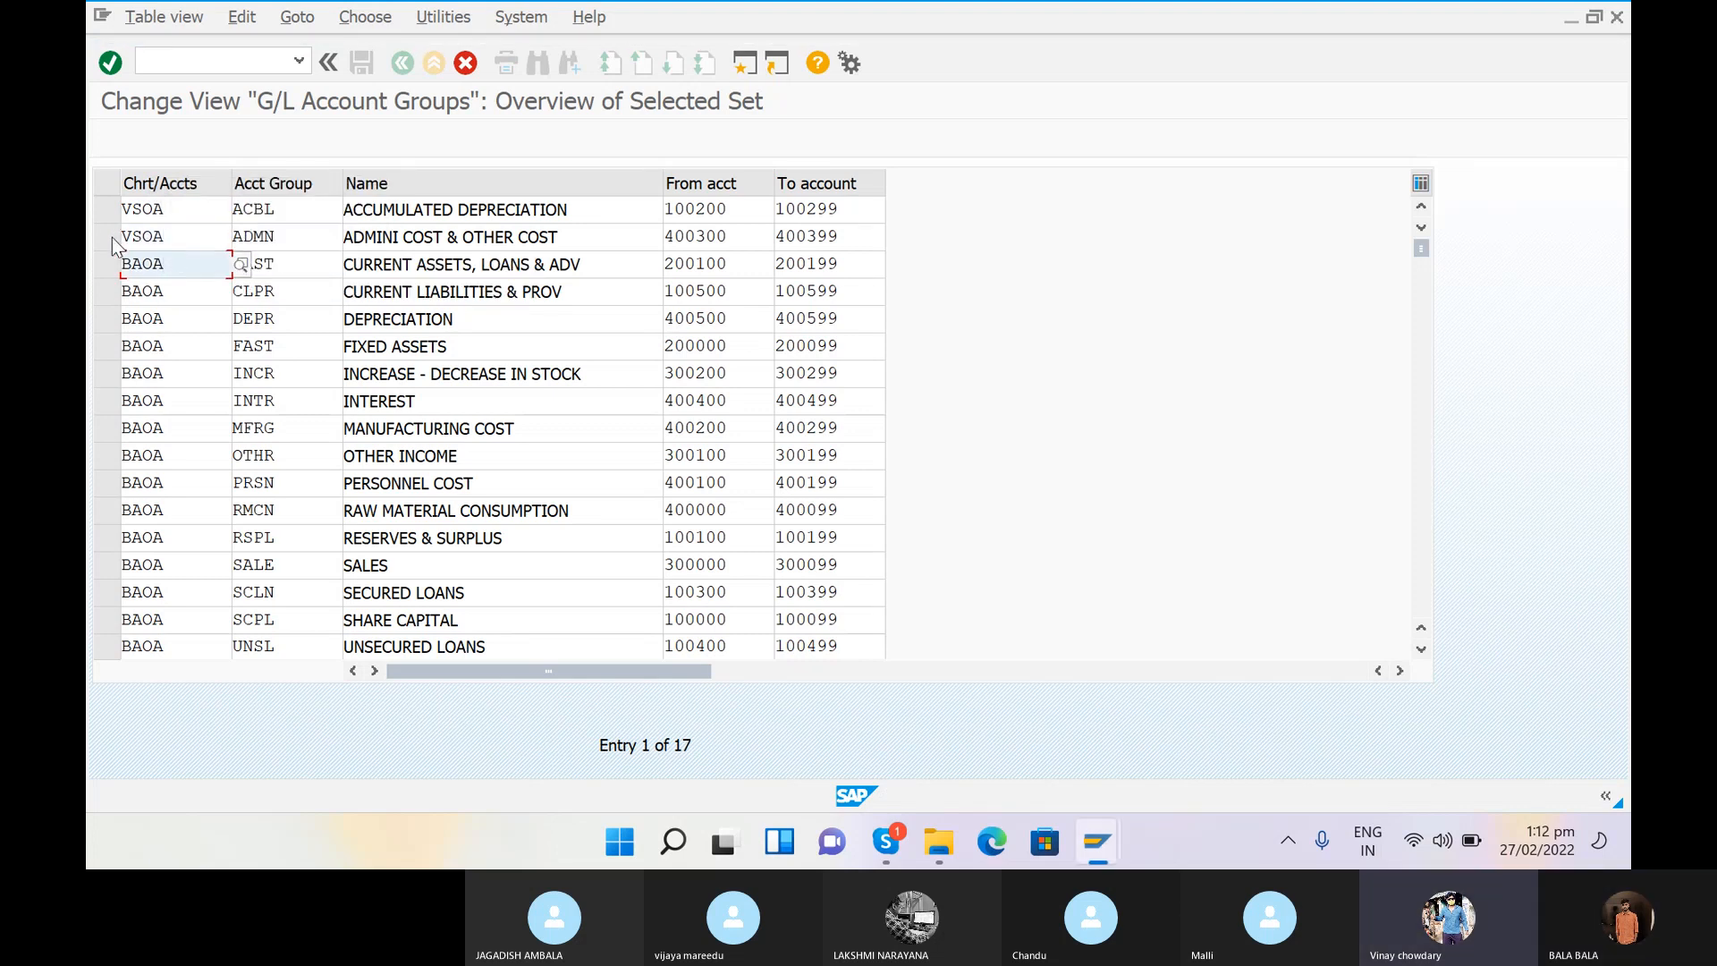
{"action": "left_click", "coordinate": [160, 260]}
{"action": "key", "text": "BackSpace"}
{"action": "key", "text": "BackSpace"}
{"action": "key", "text": "BackSpace"}
{"action": "key", "text": "BackSpace"}
{"action": "type", "text": "VSOA"}
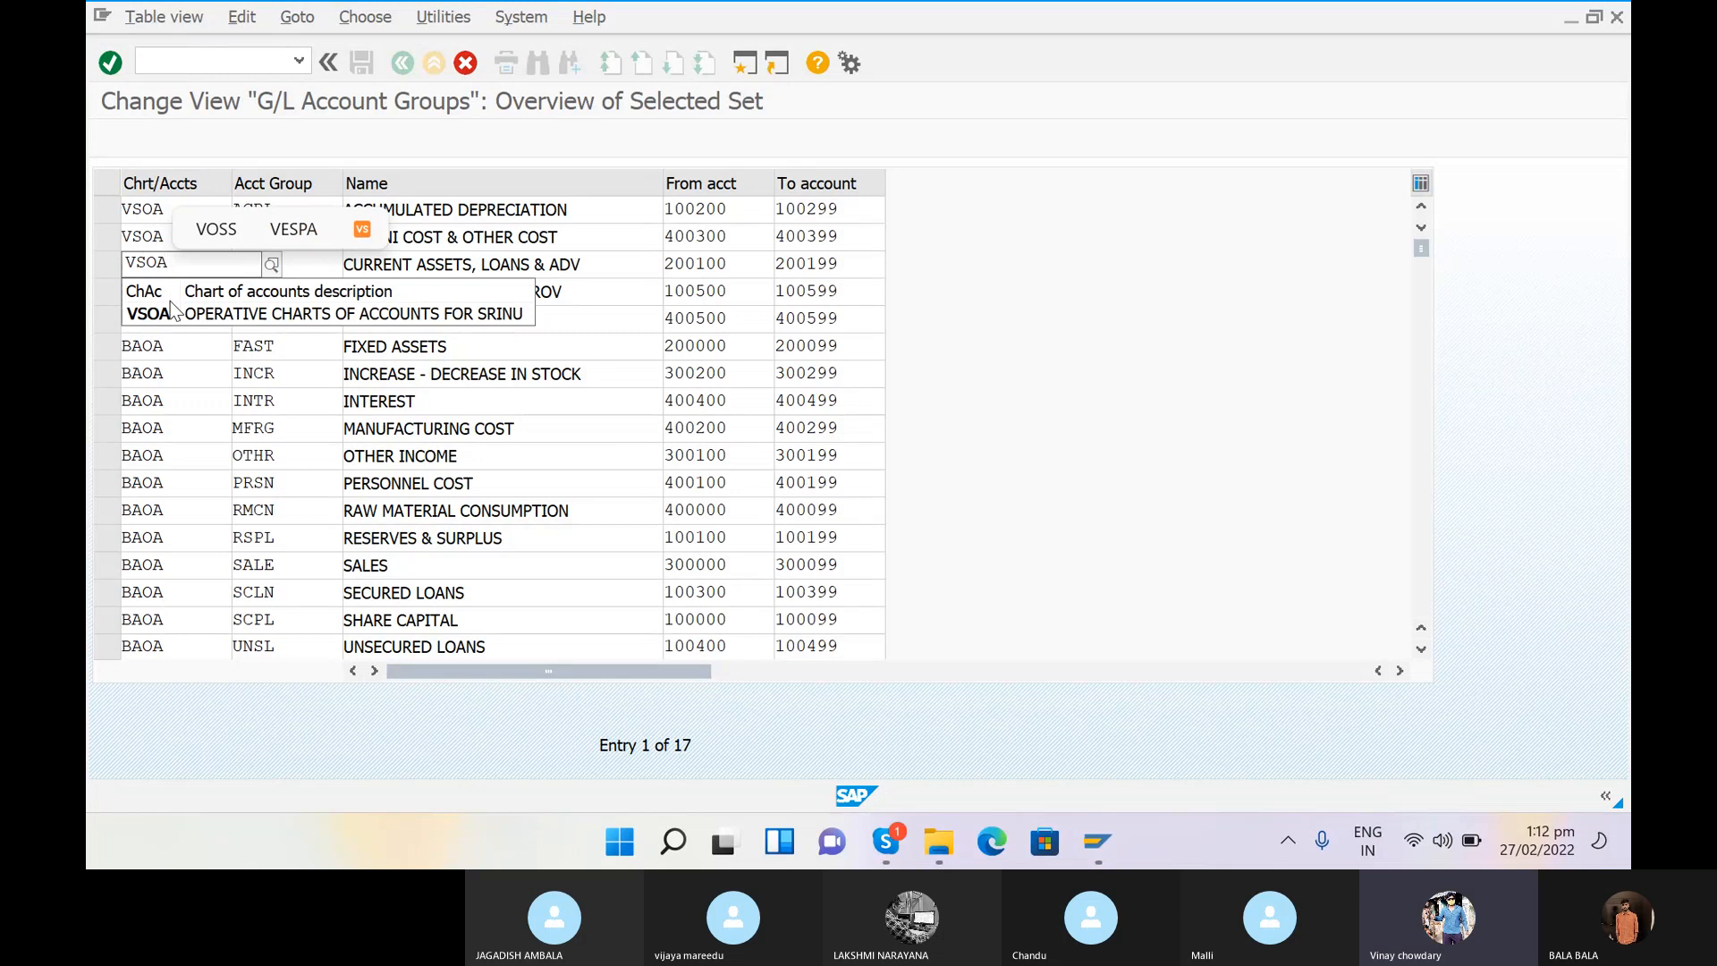
{"action": "left_click", "coordinate": [170, 311]}
Step: Change the chart of accounts of the copied CLPR (Current Liabilities & Prov) group to VSOA
{"action": "left_click", "coordinate": [171, 292]}
{"action": "key", "text": "BackSpace"}
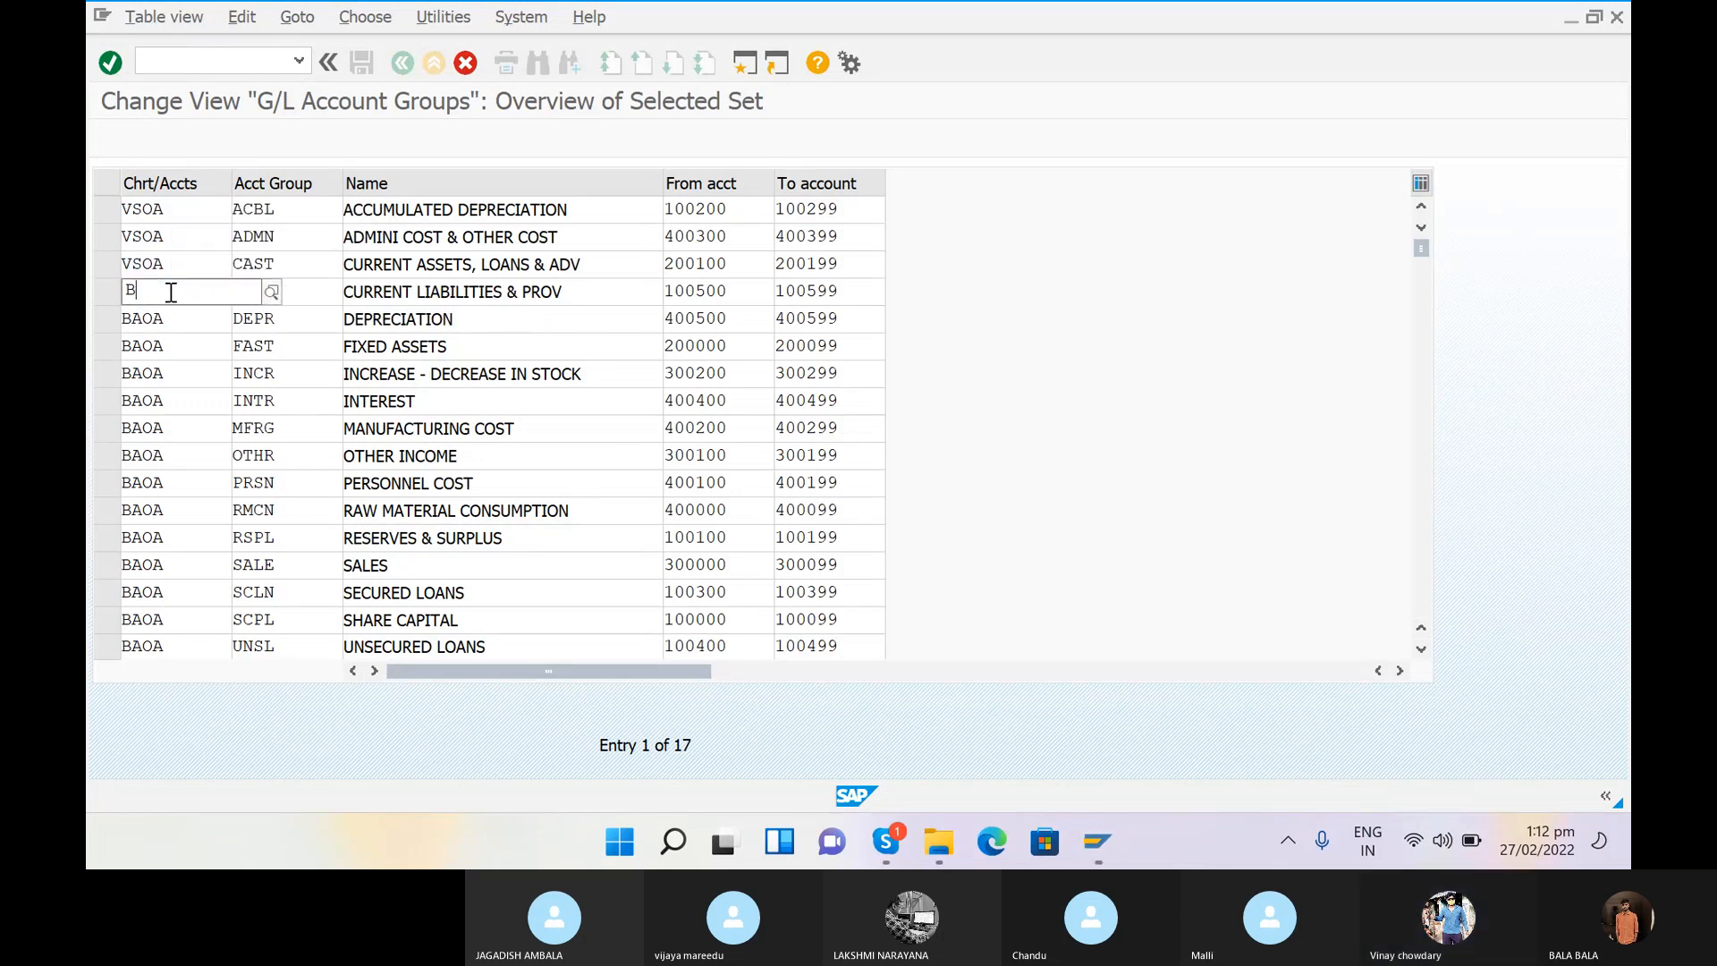
{"action": "key", "text": "BackSpace"}
{"action": "type", "text": "VS"}
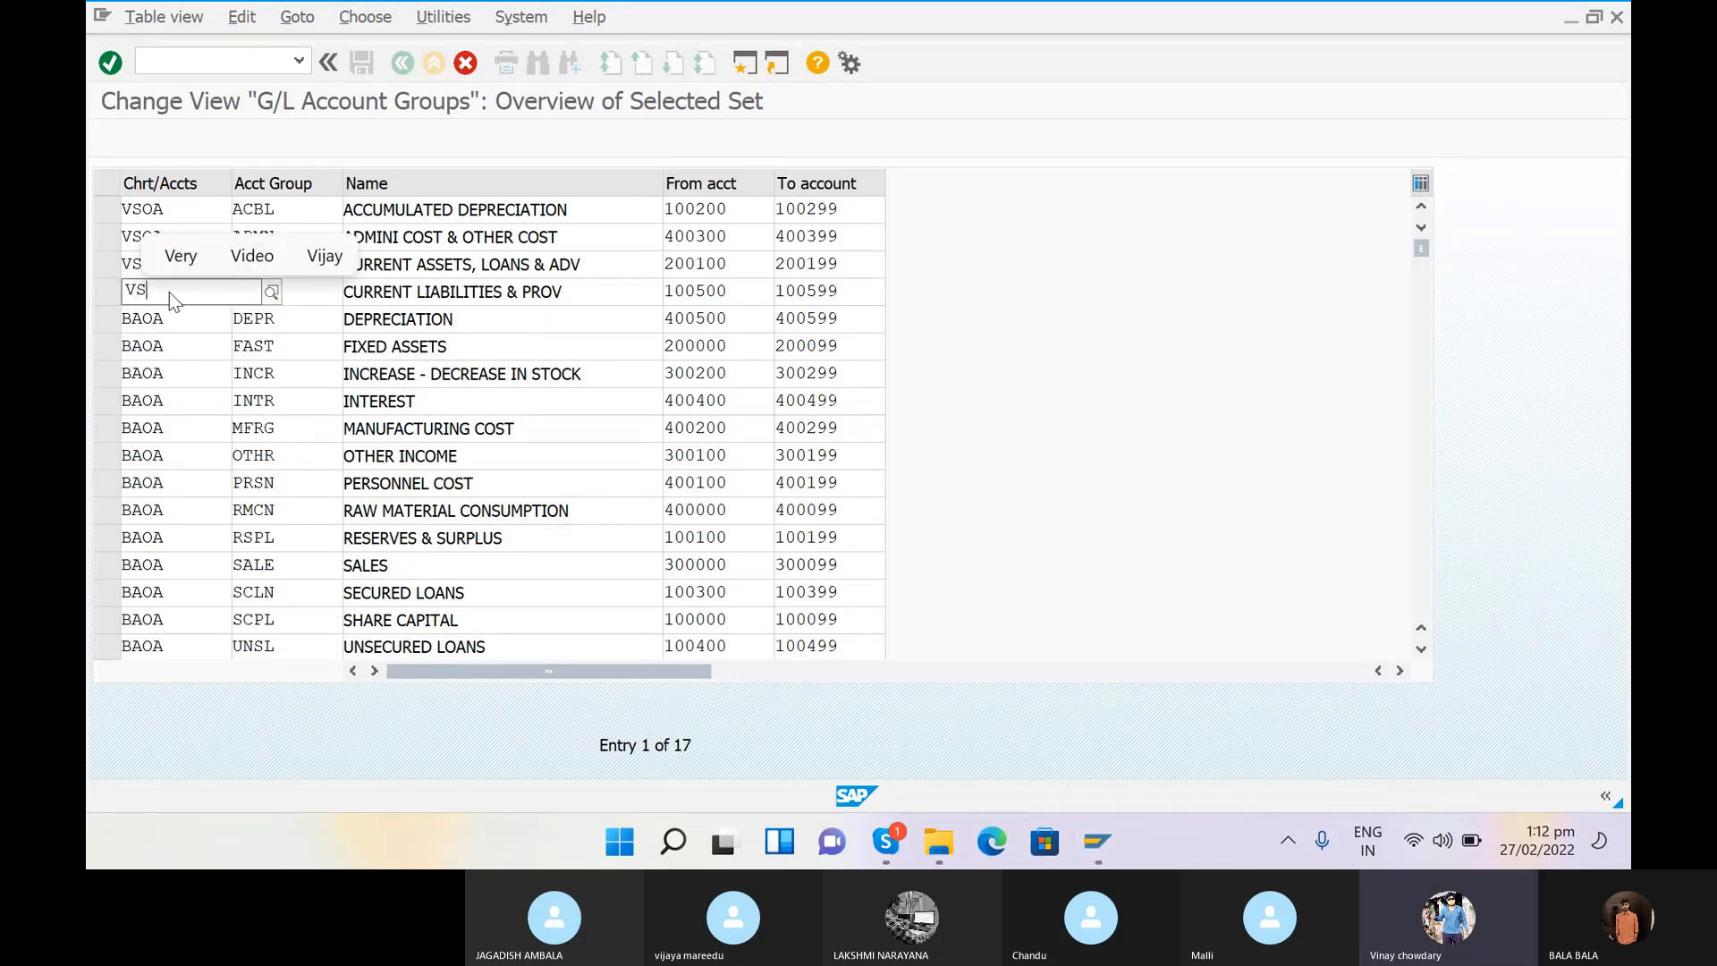
{"action": "type", "text": "OA"}
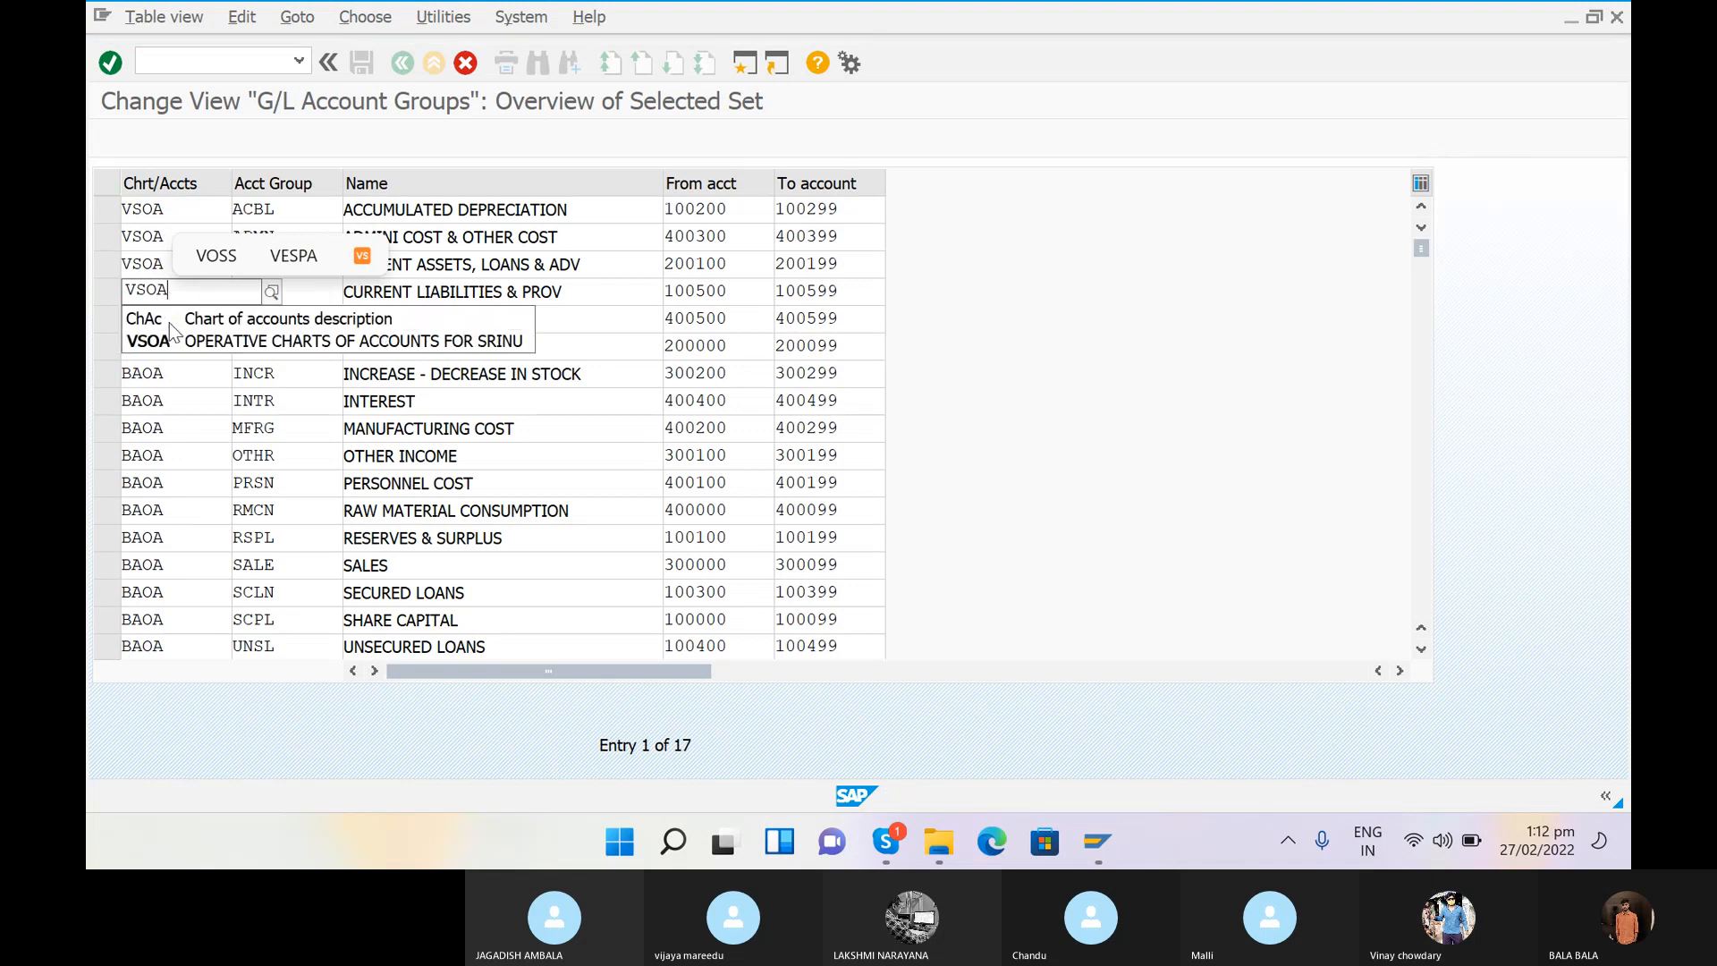
{"action": "left_click", "coordinate": [170, 338]}
Step: Change the chart of accounts of the copied DEPR (Depreciation) group to VSOA
{"action": "left_click", "coordinate": [176, 319]}
{"action": "key", "text": "BackSpace"}
{"action": "key", "text": "BackSpace"}
{"action": "key", "text": "BackSpace"}
{"action": "key", "text": "BackSpace"}
{"action": "type", "text": "VSOA"}
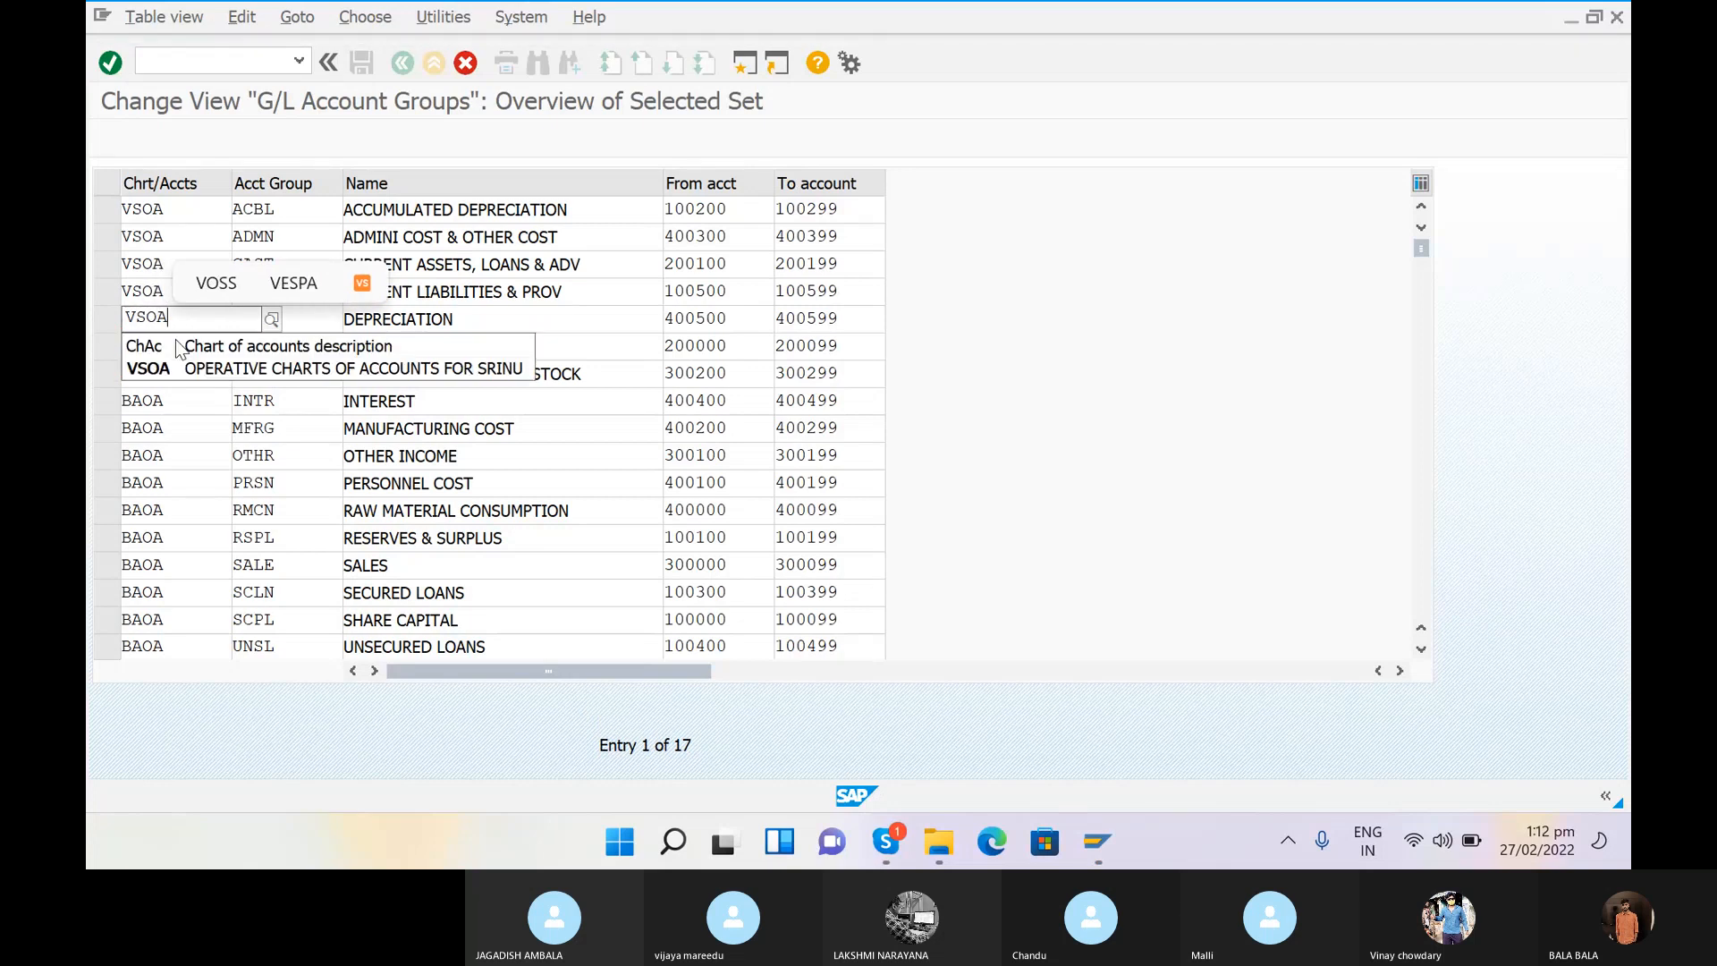
{"action": "left_click", "coordinate": [179, 368]}
Step: Change the chart of accounts of the copied FAST (Fixed Assets) group to VSOA
{"action": "left_click", "coordinate": [180, 346]}
{"action": "key", "text": "BackSpace"}
{"action": "key", "text": "BackSpace"}
{"action": "key", "text": "BackSpace"}
{"action": "key", "text": "BackSpace"}
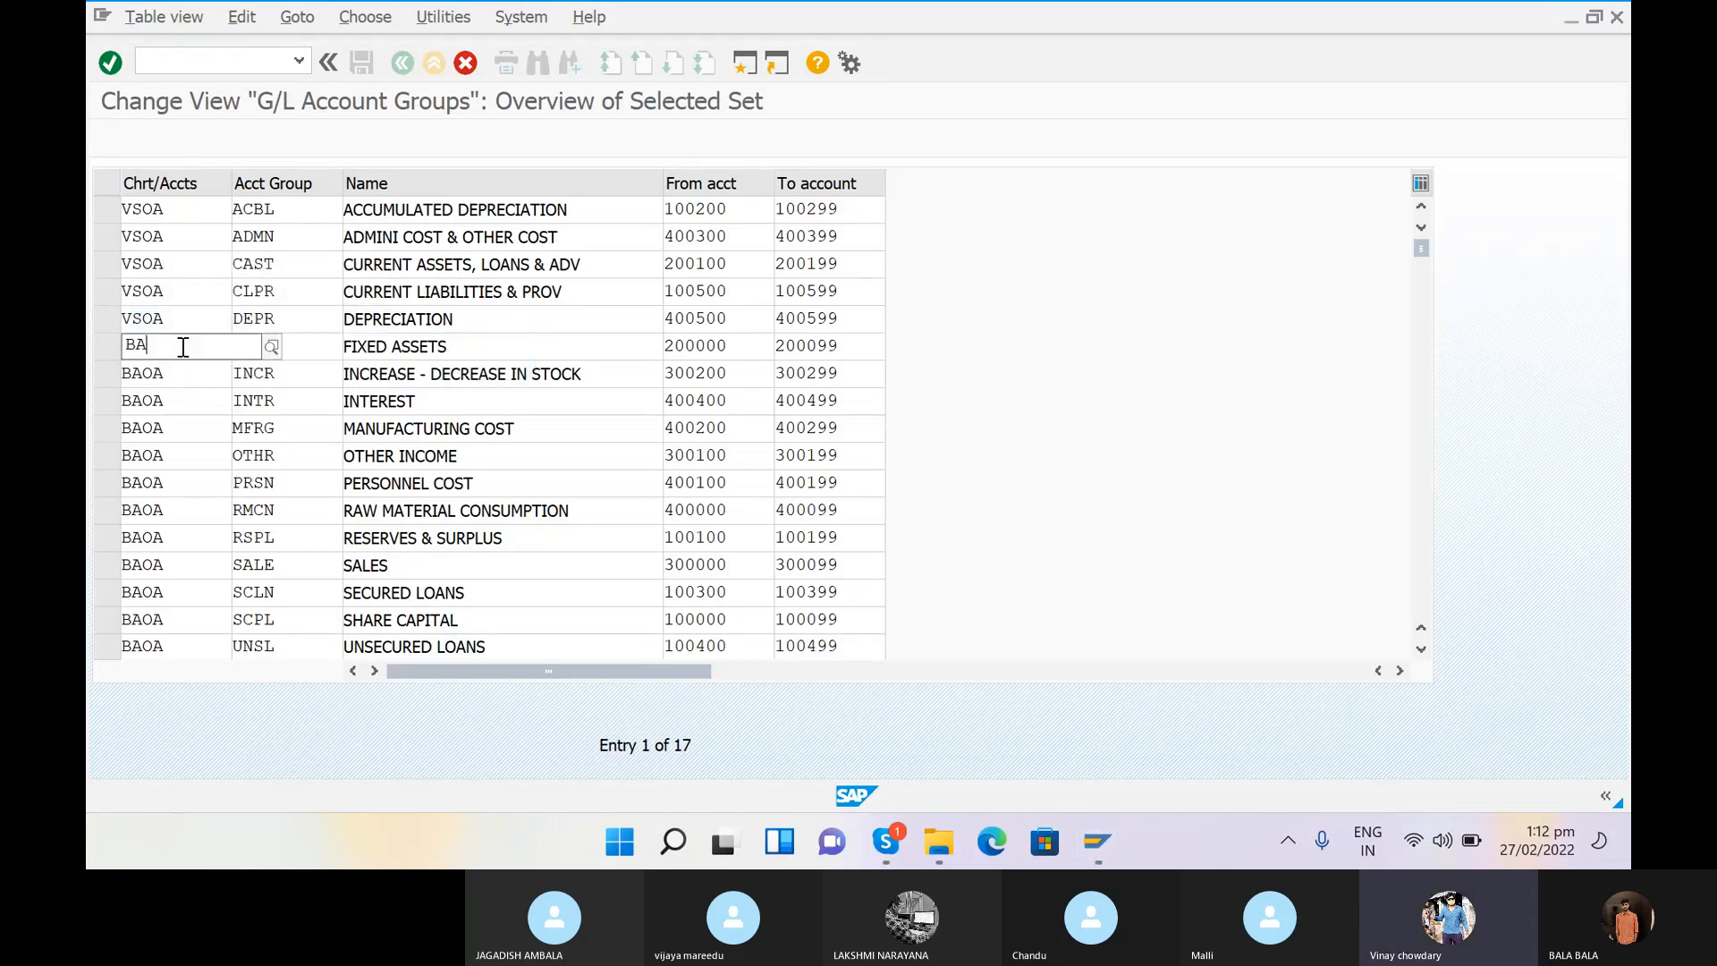
{"action": "type", "text": "VSOA"}
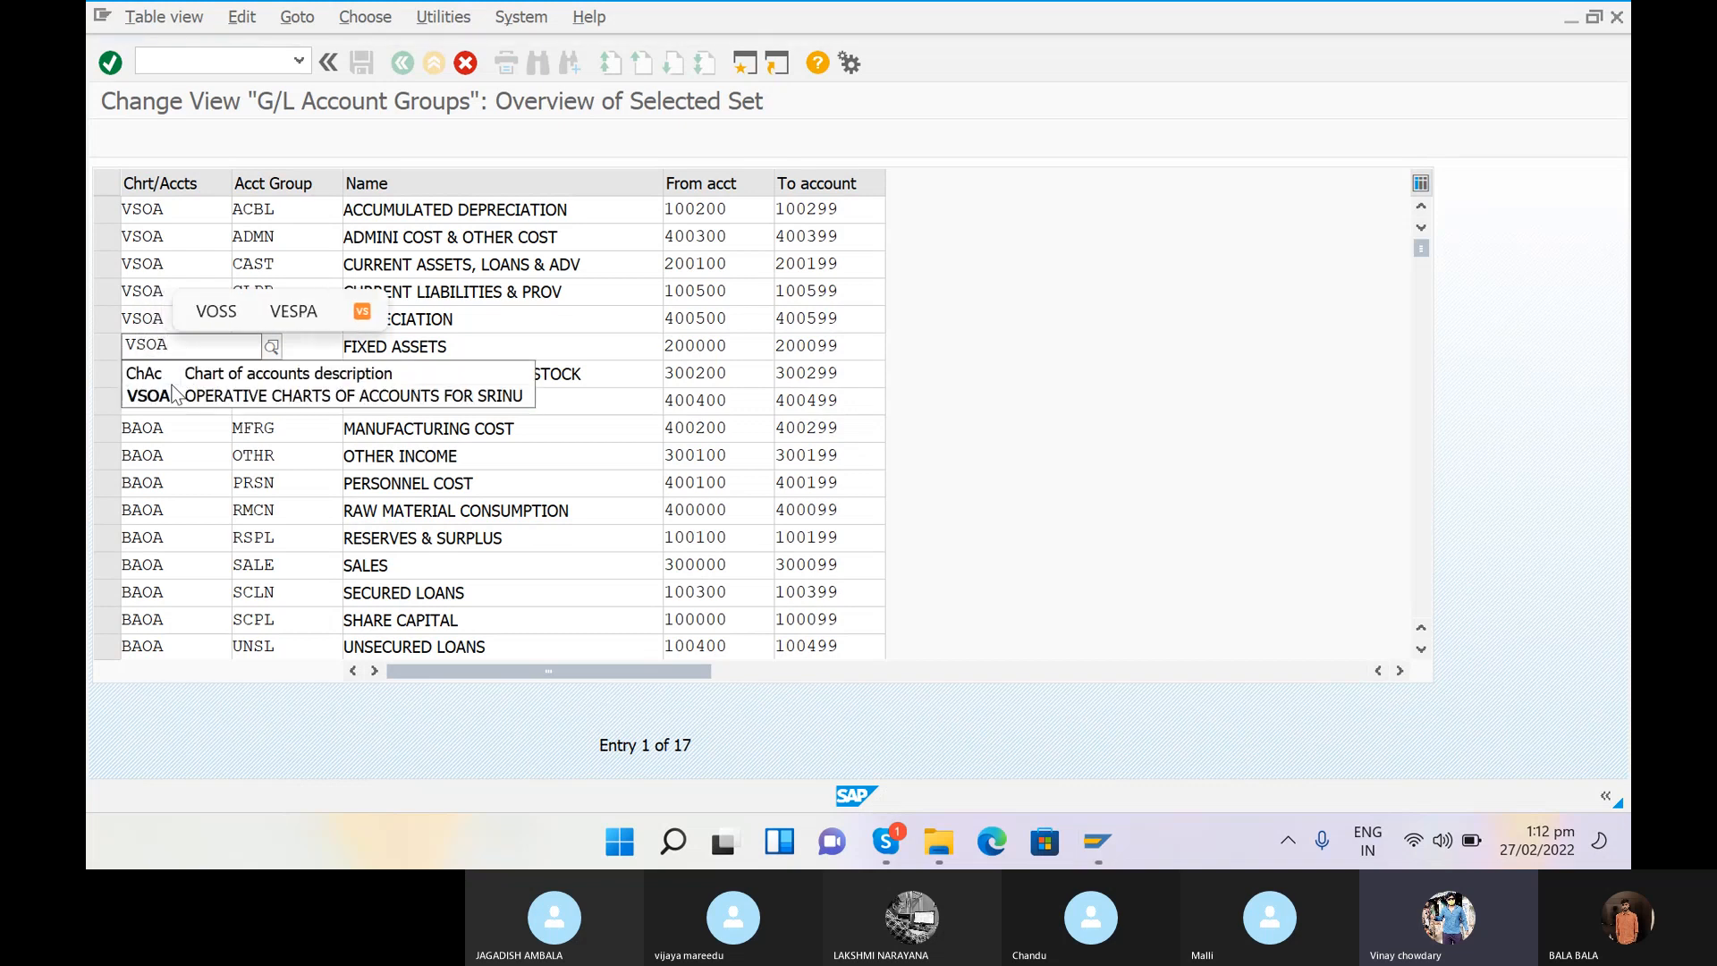
{"action": "left_click", "coordinate": [172, 393]}
Step: Change the chart of accounts of the copied INCR (Increase - Decrease in Stock) group to VSOA
{"action": "left_click", "coordinate": [172, 375]}
{"action": "key", "text": "BackSpace"}
{"action": "key", "text": "BackSpace"}
{"action": "key", "text": "BackSpace"}
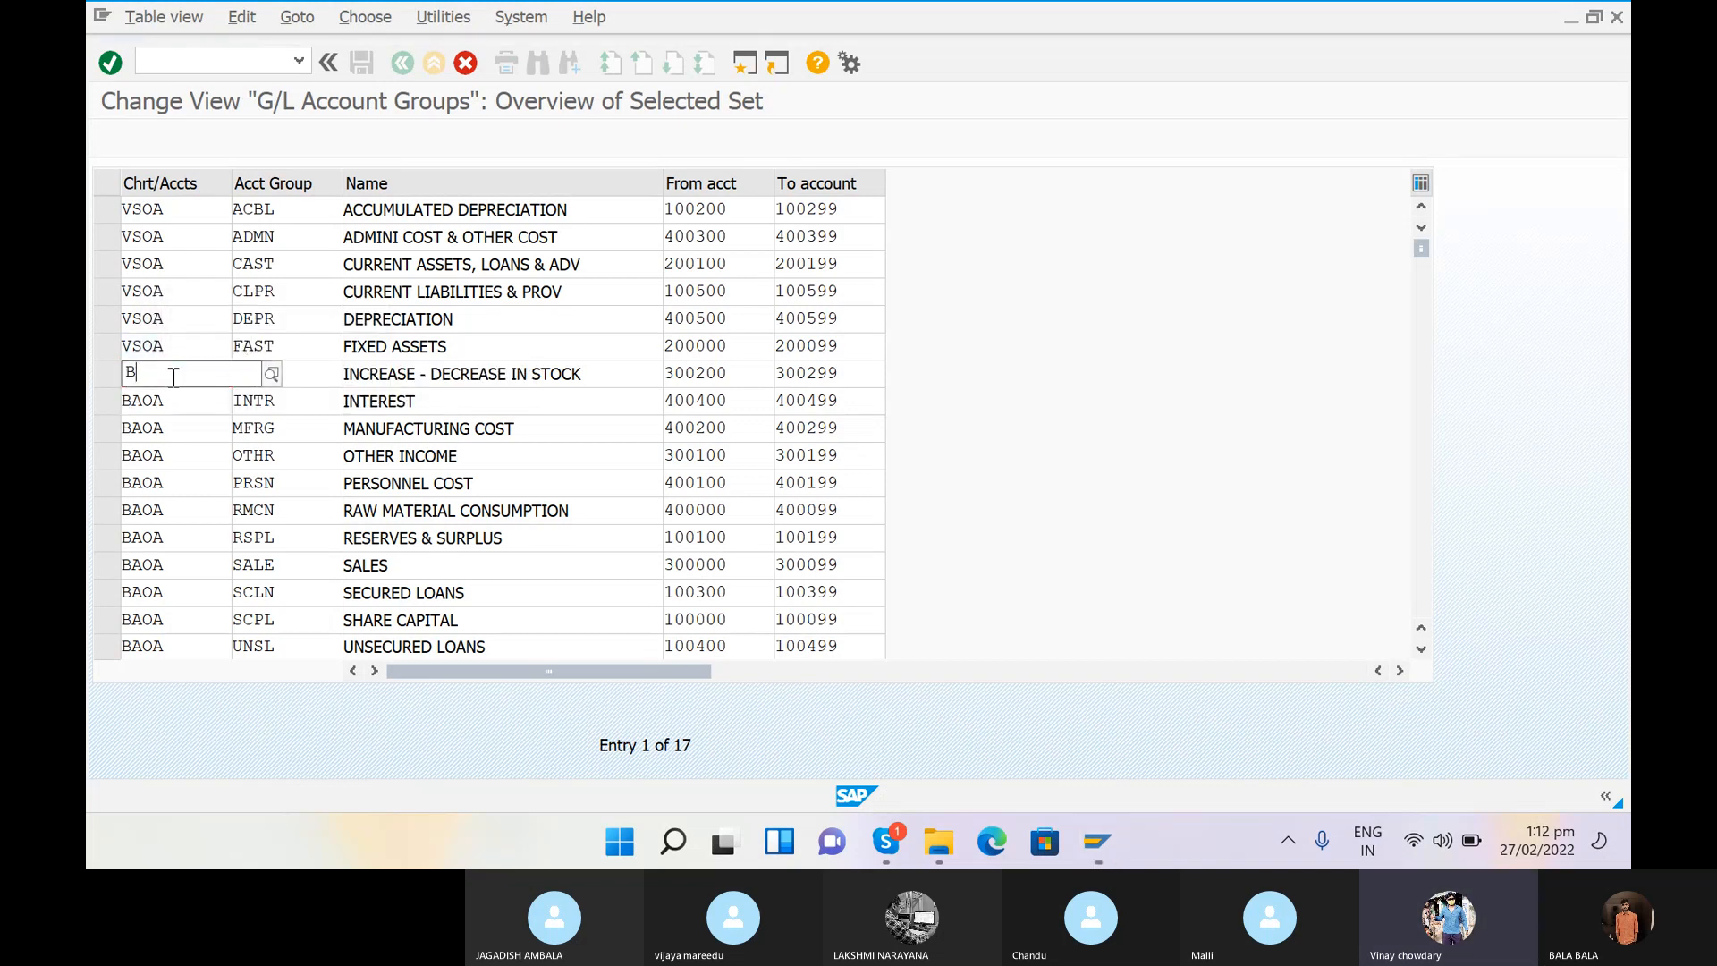
{"action": "key", "text": "BackSpace"}
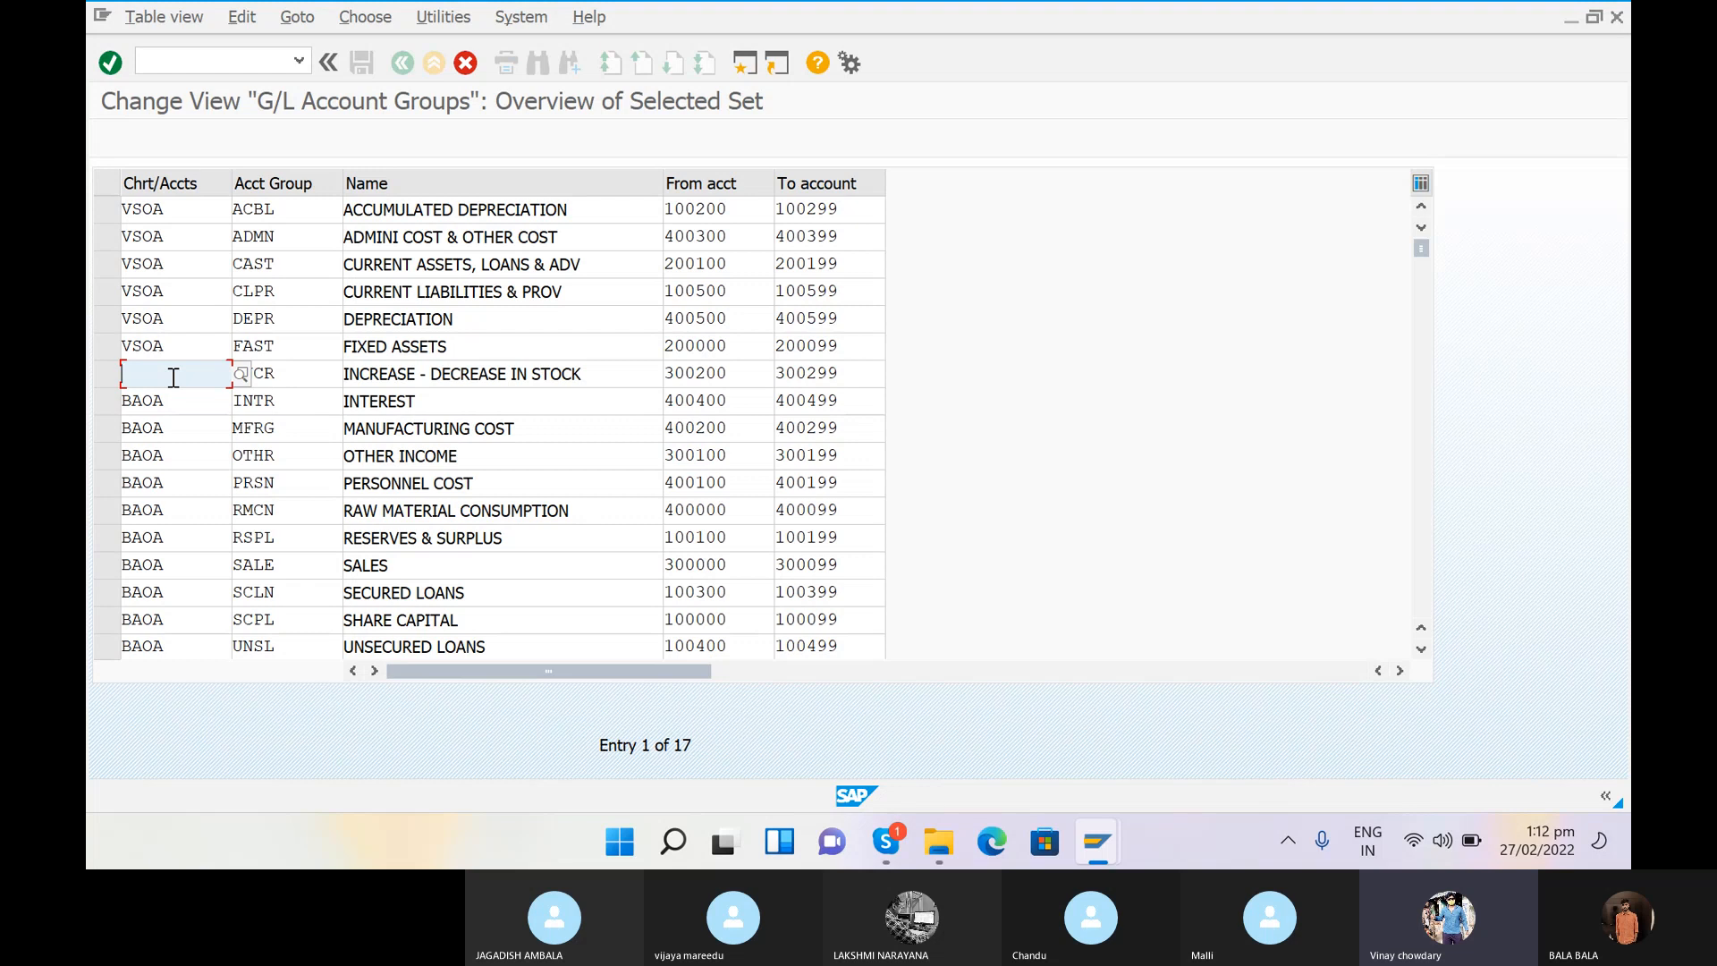
{"action": "type", "text": "VSOA"}
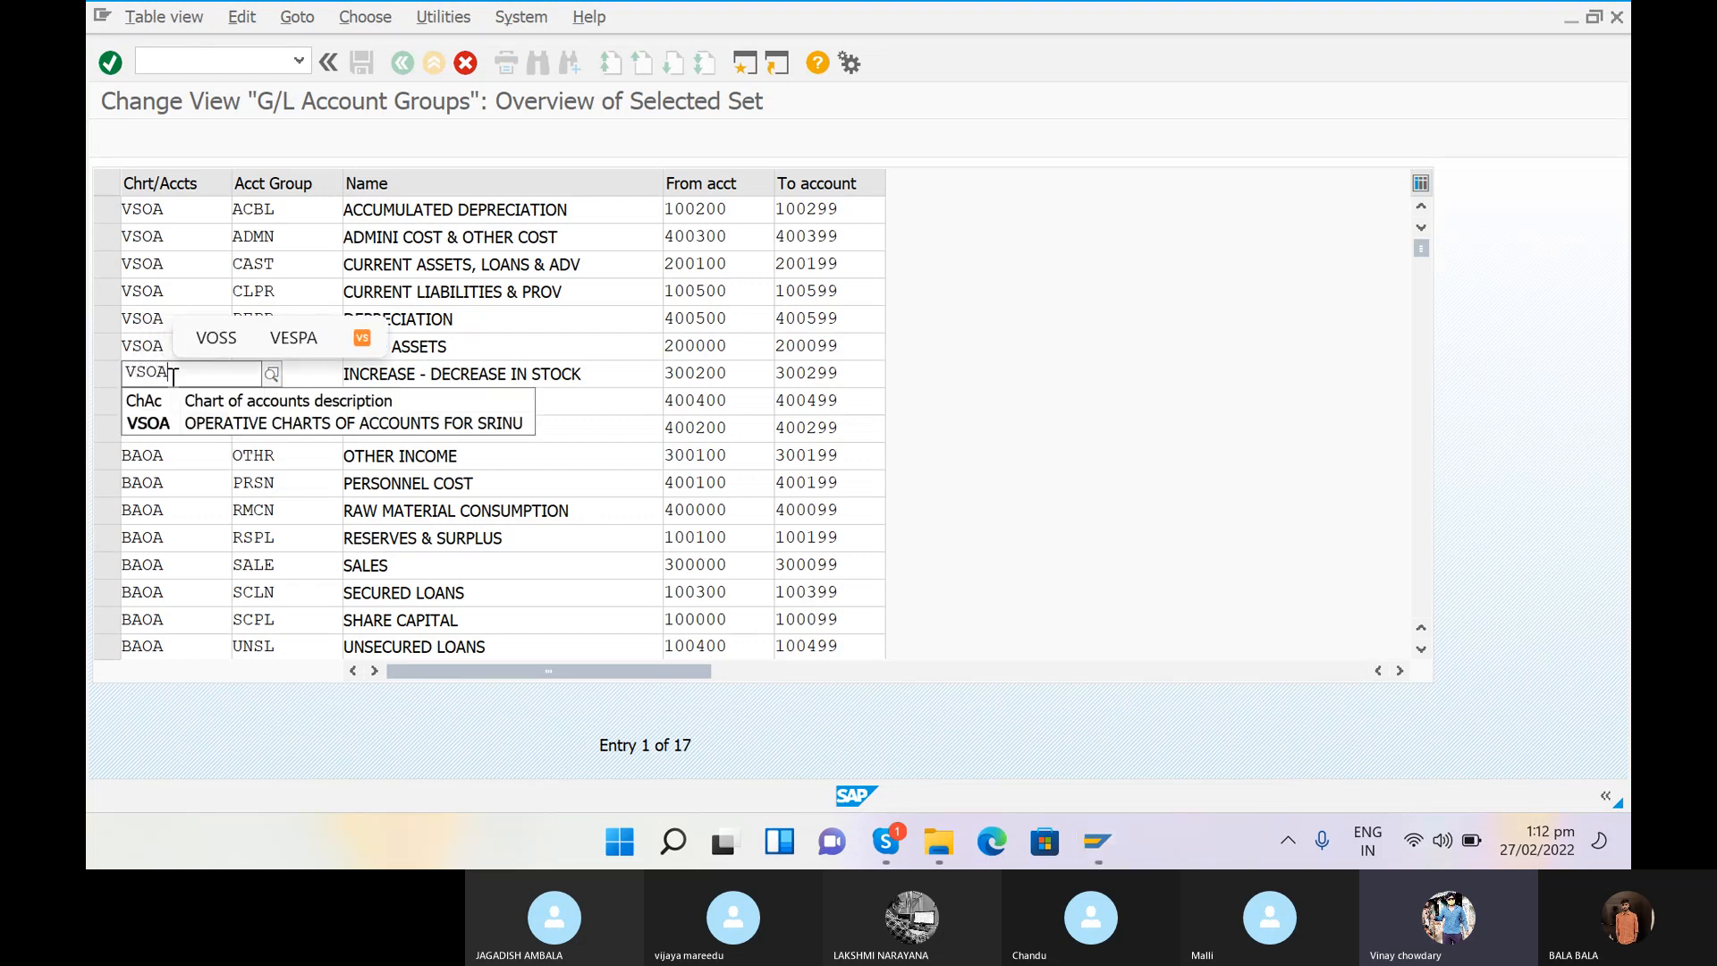
{"action": "left_click", "coordinate": [169, 394]}
Step: Change the chart of accounts of the copied INTR (Interest) group to VSOA
{"action": "left_click", "coordinate": [169, 393]}
{"action": "key", "text": "BackSpace"}
{"action": "key", "text": "BackSpace"}
{"action": "key", "text": "BackSpace"}
{"action": "key", "text": "BackSpace"}
{"action": "type", "text": "V"}
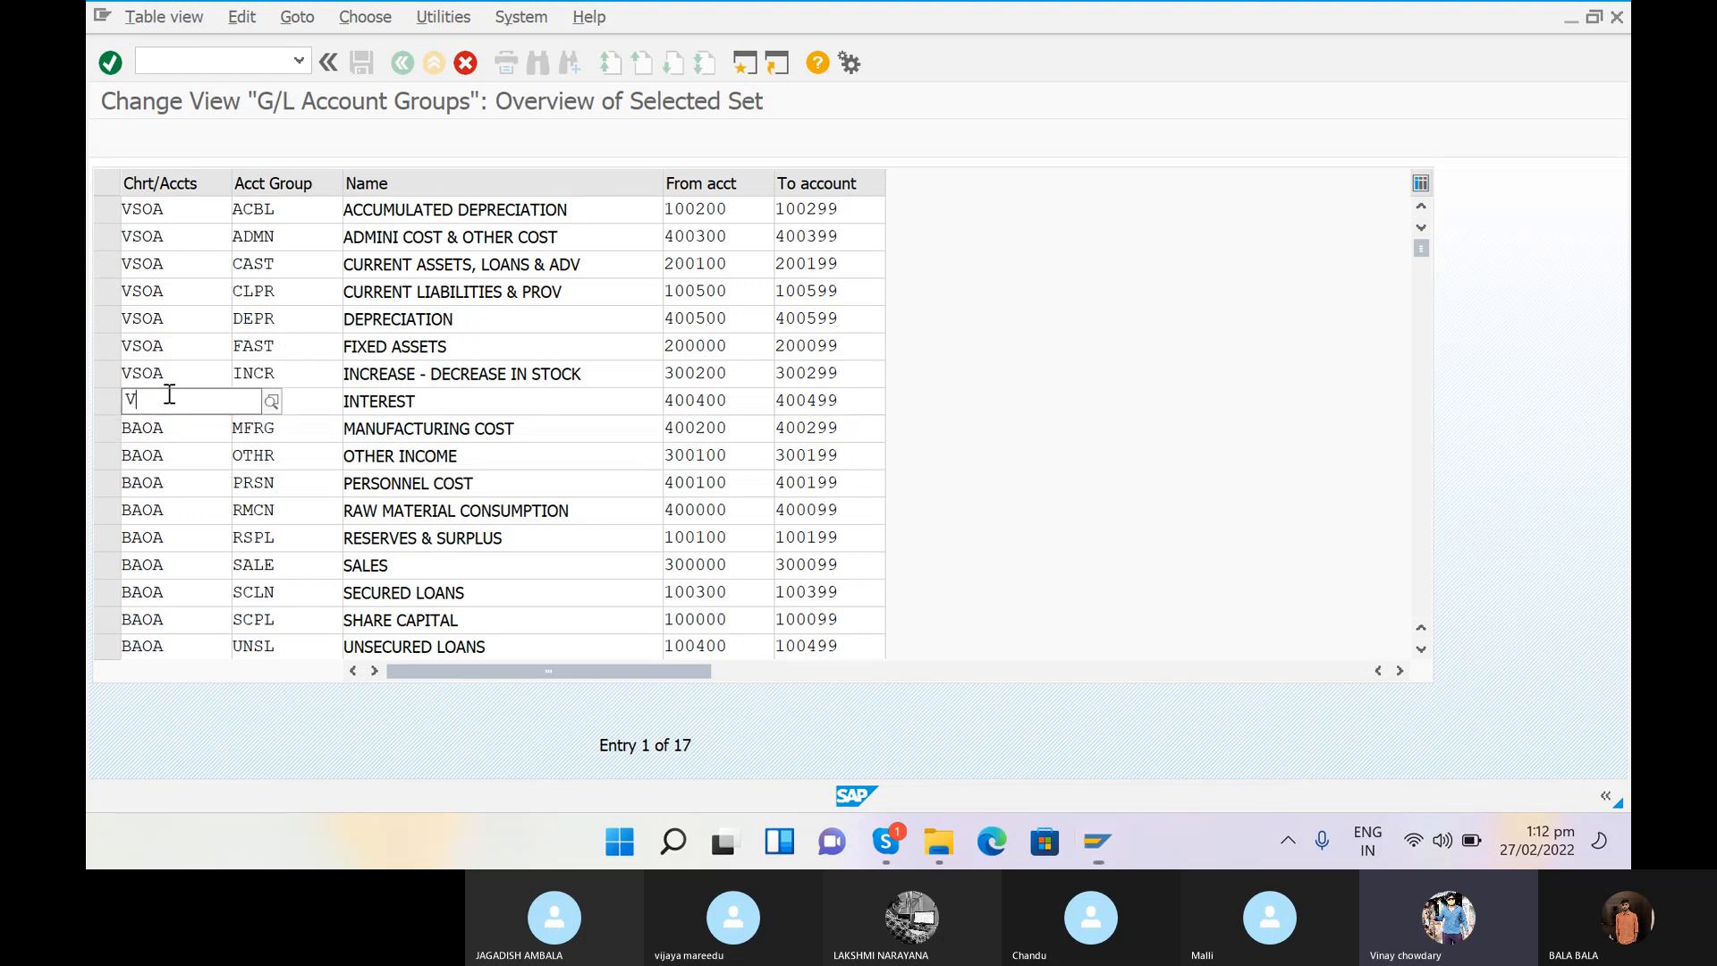
{"action": "type", "text": "SOA"}
{"action": "left_click", "coordinate": [169, 447]}
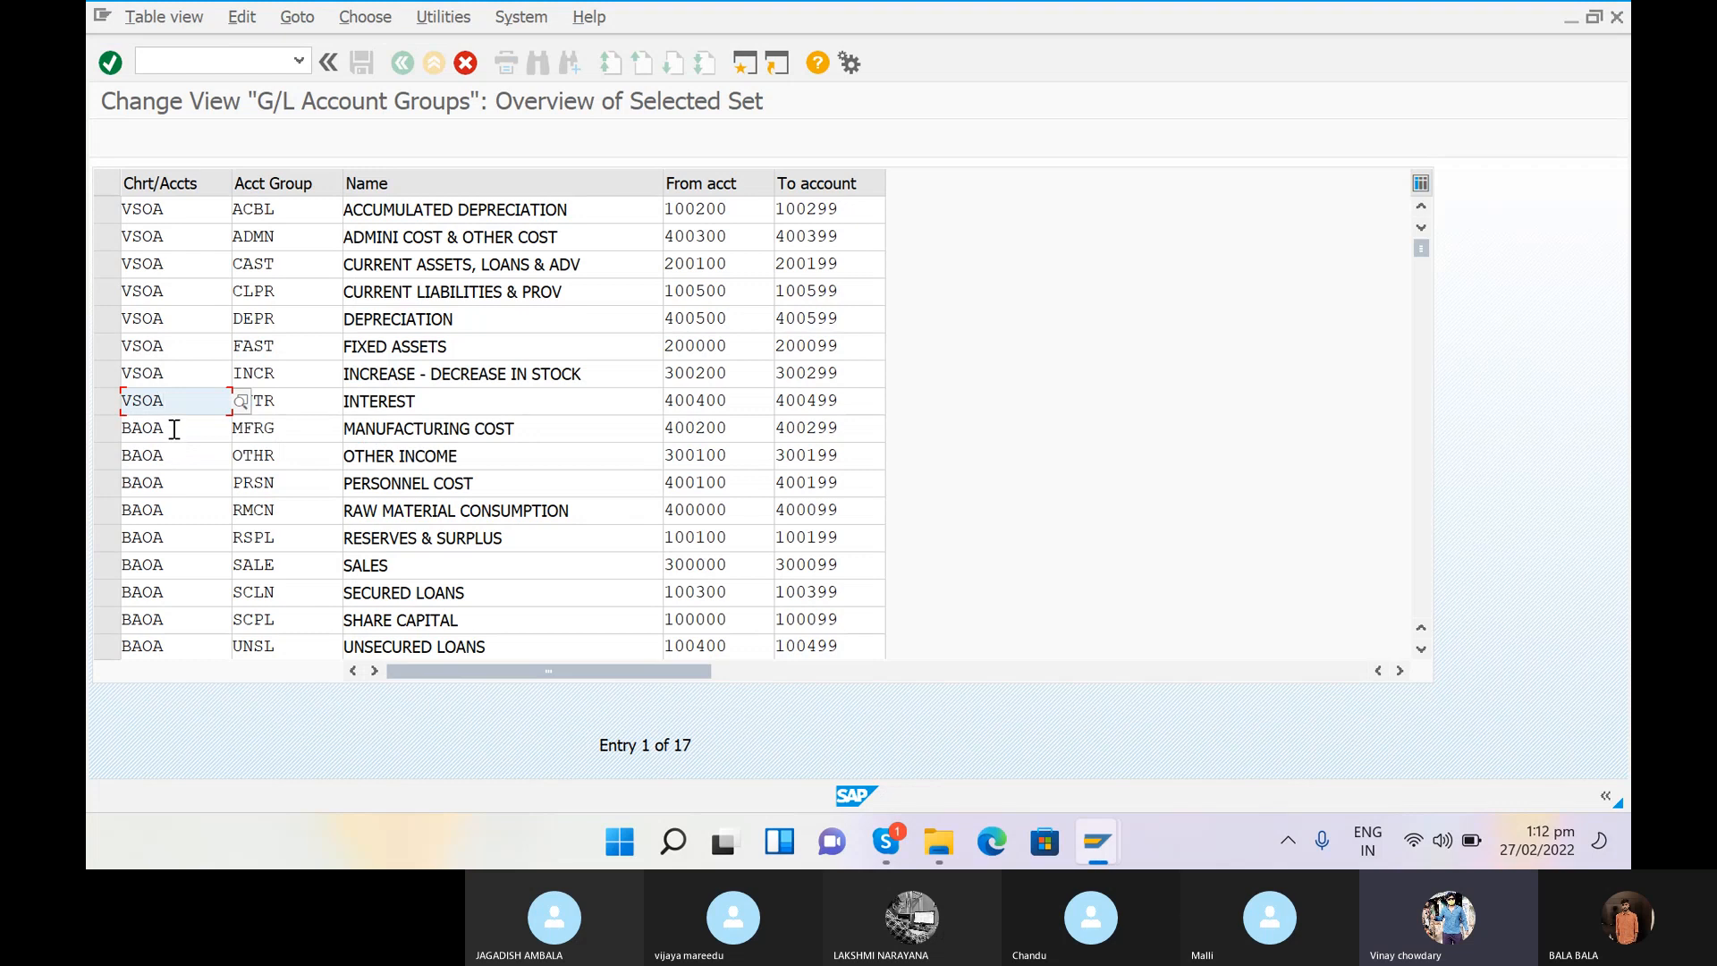
Step: Change the chart of accounts of the copied MFRG (Manufacturing Cost) group to VSOA
{"action": "left_click", "coordinate": [174, 429]}
{"action": "key", "text": "BackSpace"}
{"action": "key", "text": "BackSpace"}
{"action": "key", "text": "BackSpace"}
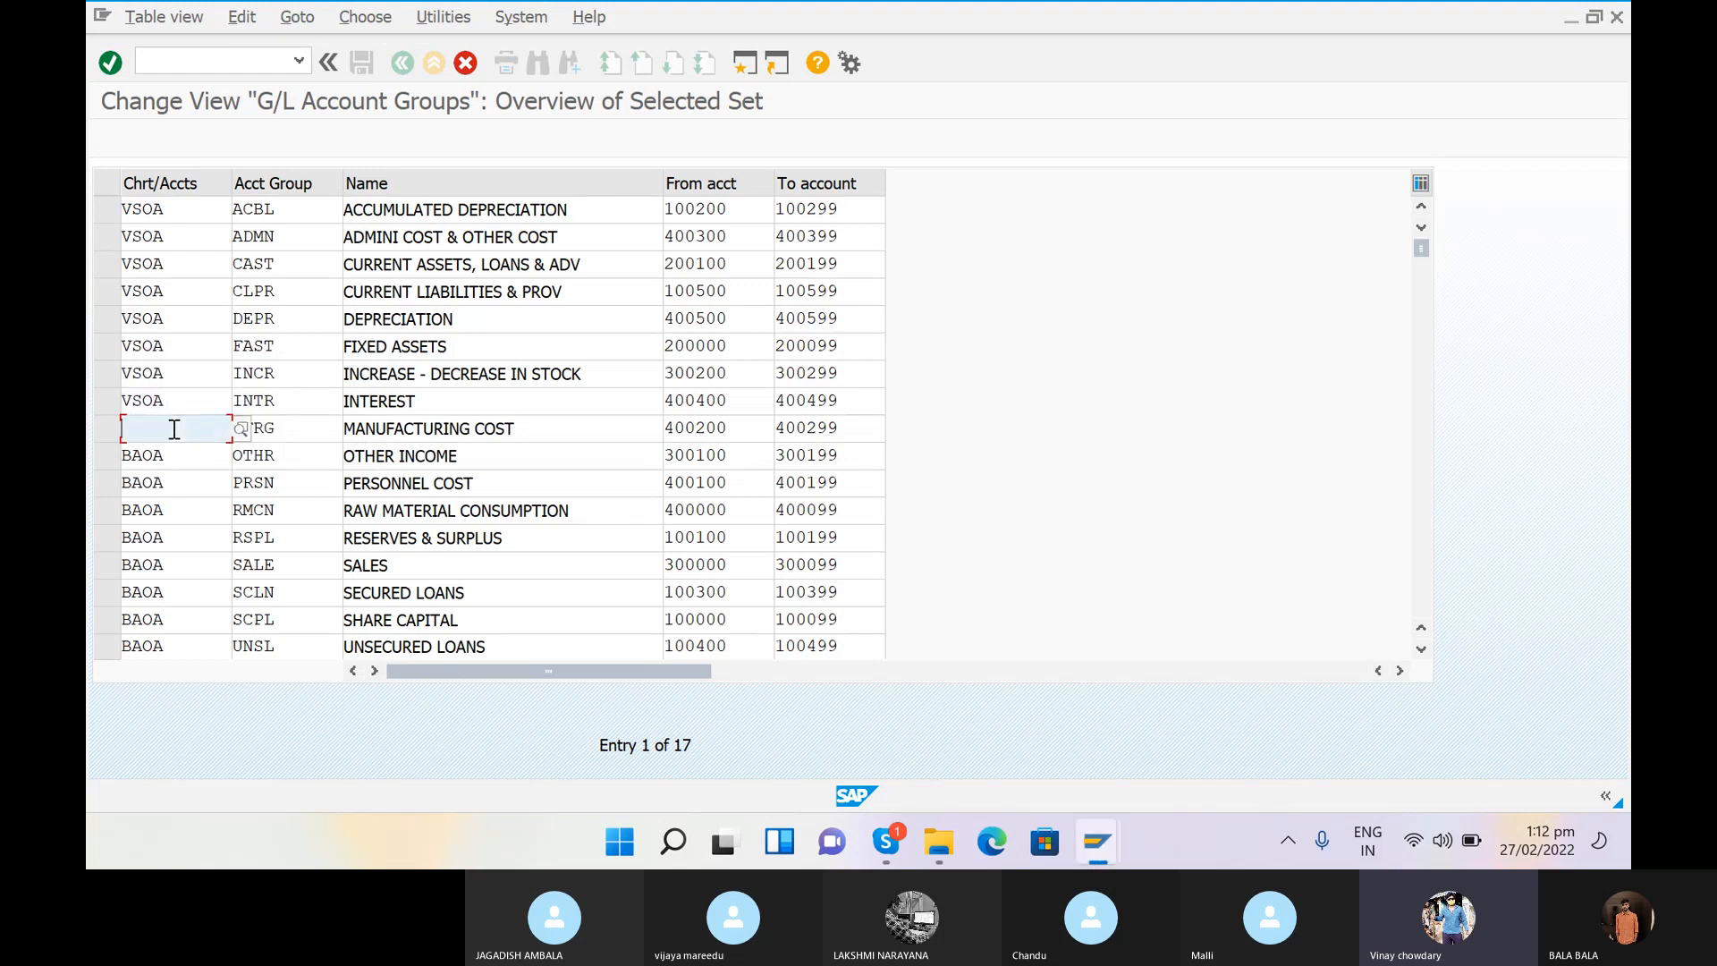
{"action": "type", "text": "VSOA"}
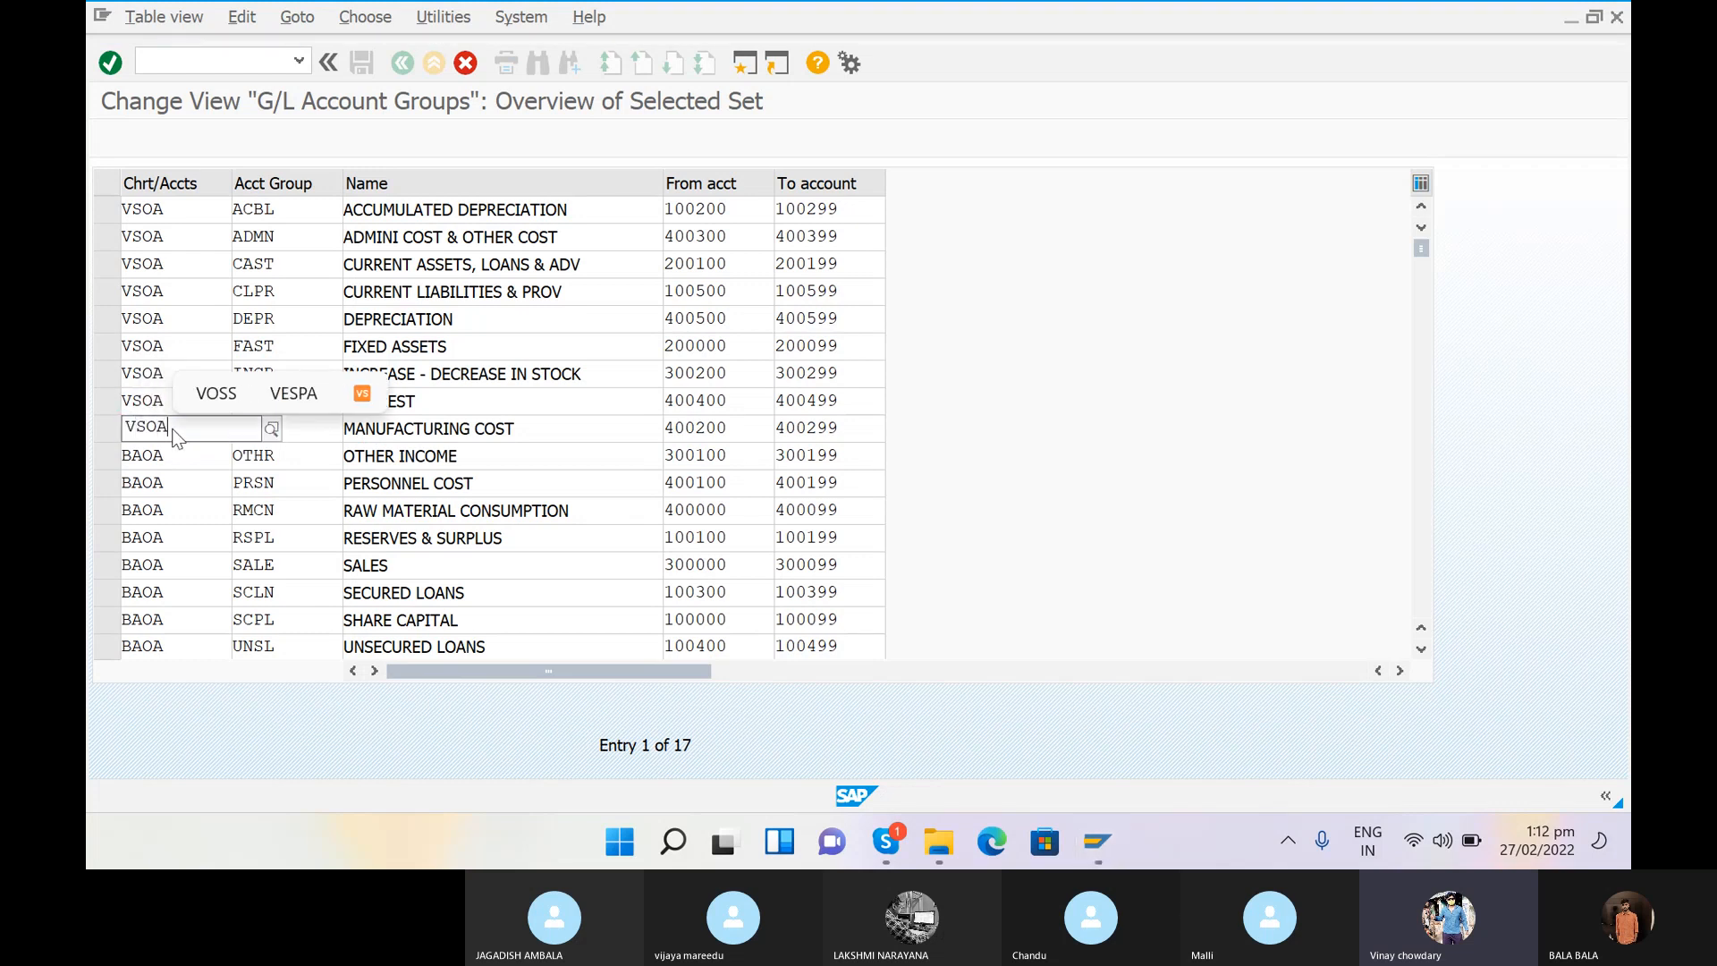
{"action": "left_click", "coordinate": [177, 479]}
Step: Change the chart of accounts of the copied OTHR (Other Income) group to VSOA
{"action": "left_click", "coordinate": [182, 465]}
{"action": "key", "text": "BackSpace"}
{"action": "key", "text": "BackSpace"}
{"action": "key", "text": "BackSpace"}
{"action": "key", "text": "BackSpace"}
{"action": "type", "text": "V"}
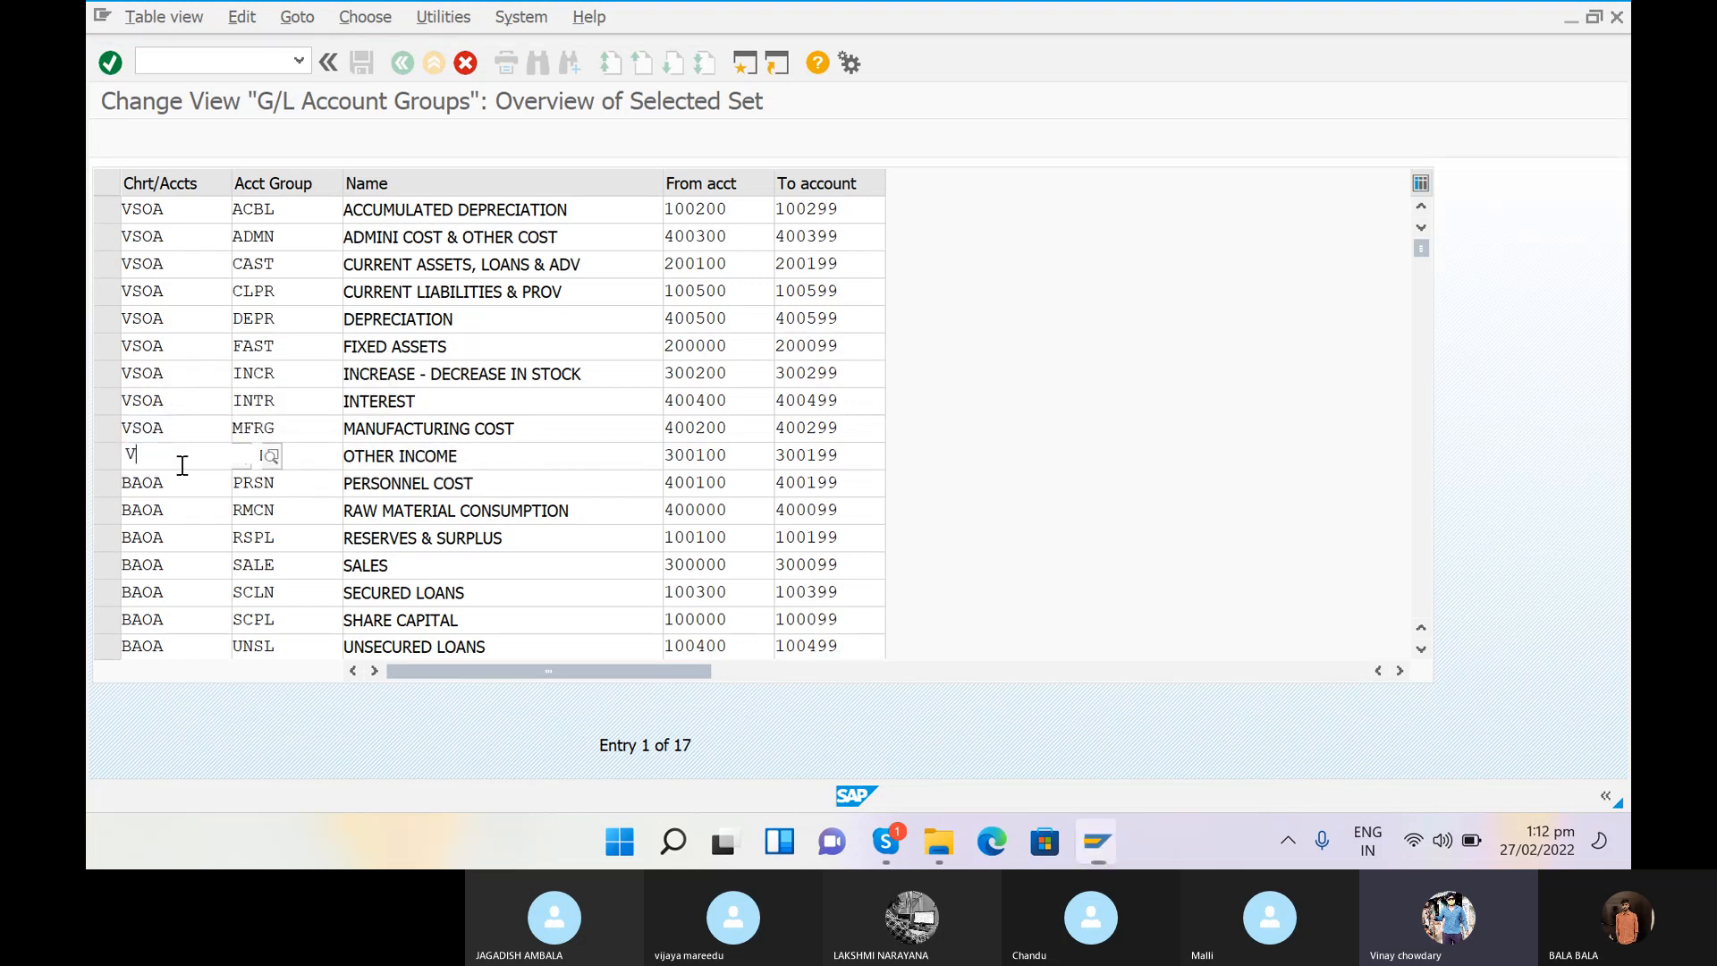
{"action": "type", "text": "SOA"}
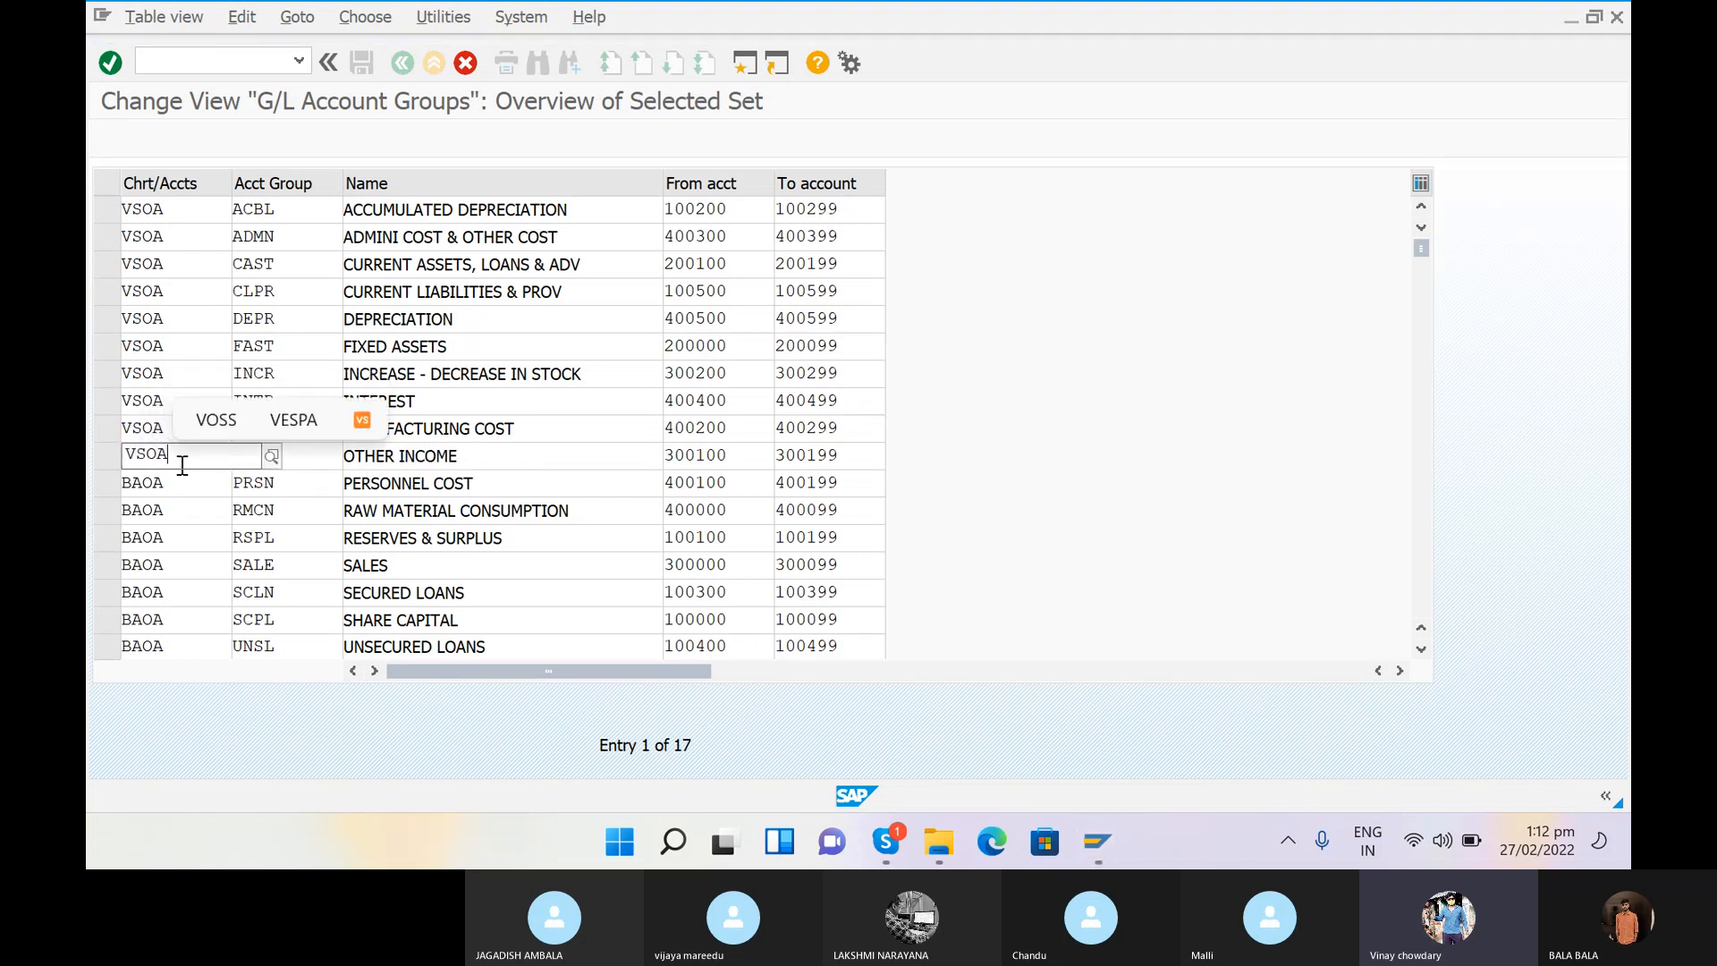
{"action": "left_click", "coordinate": [183, 505]}
Step: Change the chart of accounts of the copied PRSN (Personnel Cost) group to VSOA
{"action": "left_click", "coordinate": [173, 481]}
{"action": "key", "text": "BackSpace"}
{"action": "key", "text": "BackSpace"}
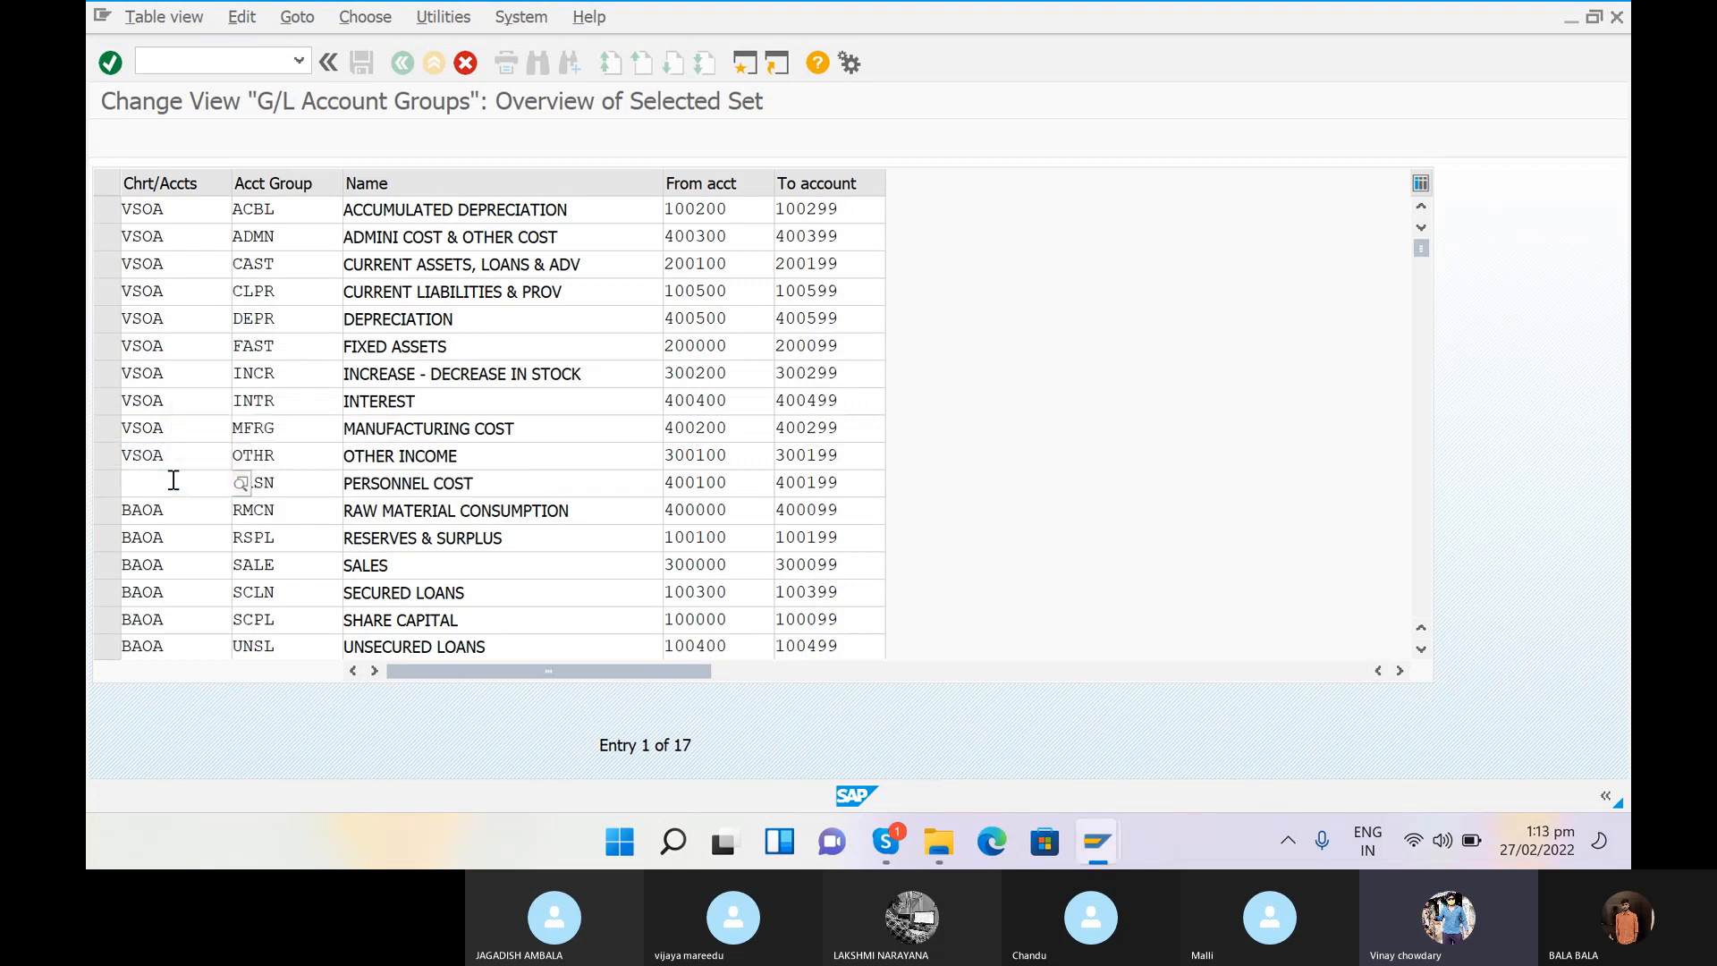
{"action": "type", "text": "VSOA"}
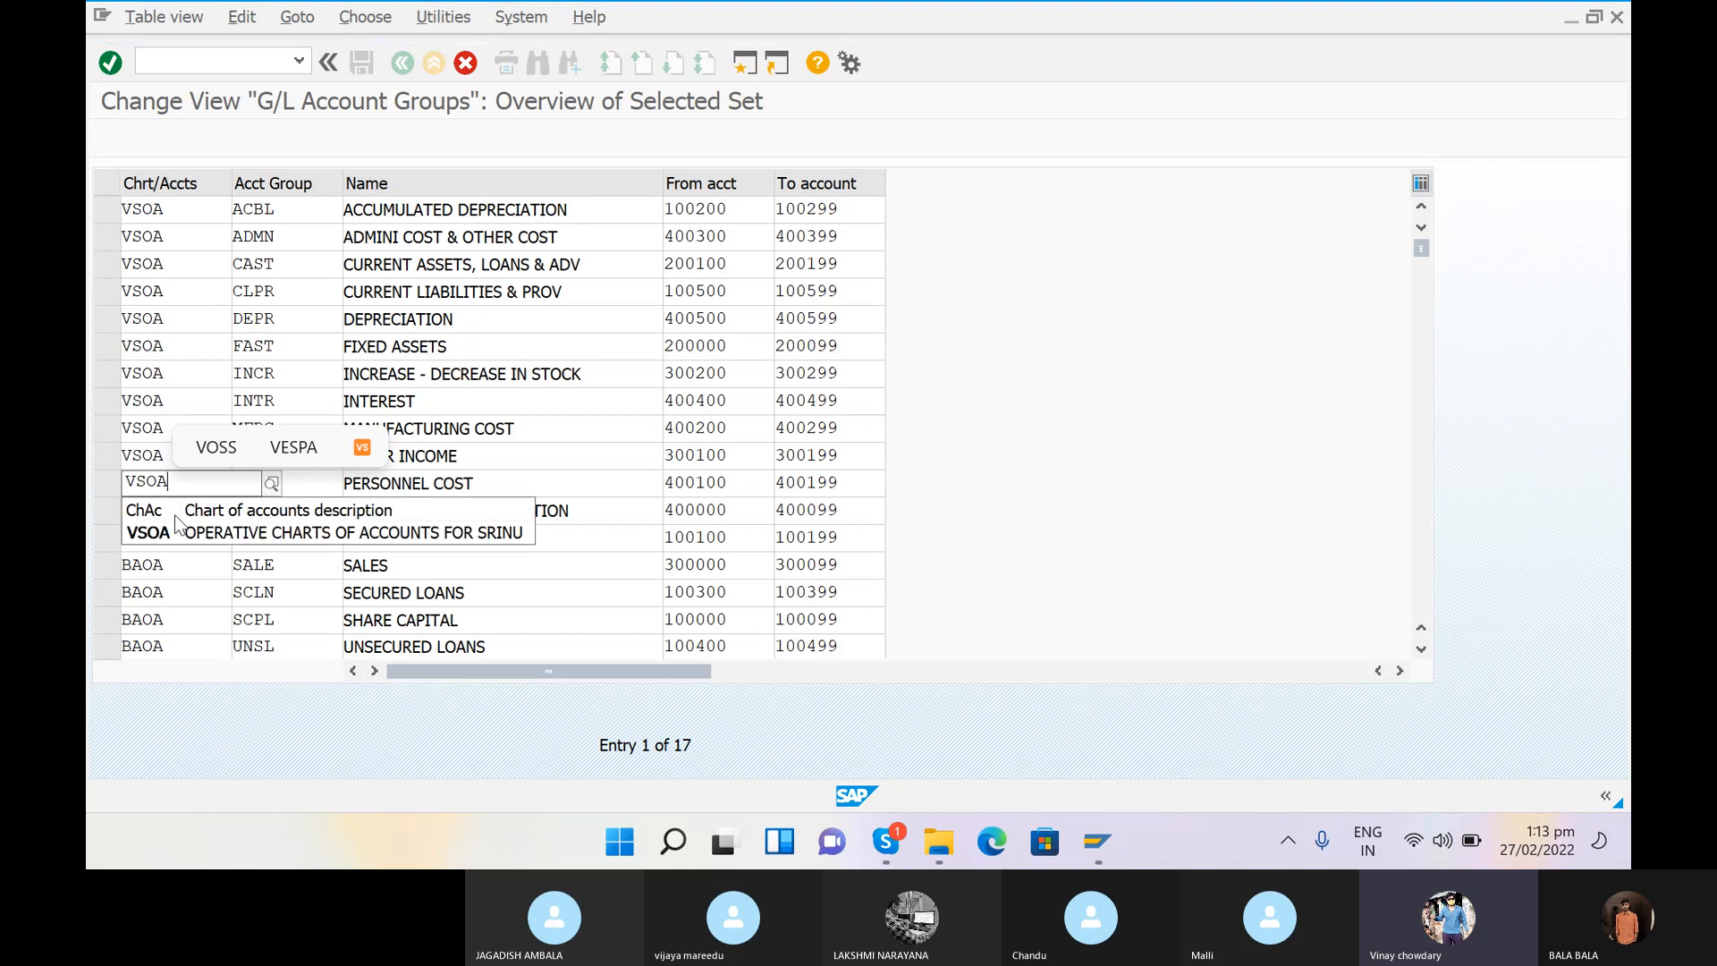
{"action": "left_click", "coordinate": [179, 534]}
Step: Change the chart of accounts of the copied RMCN (Raw Material Consumption) group to VSOA
{"action": "left_click", "coordinate": [178, 514]}
{"action": "key", "text": "BackSpace"}
{"action": "key", "text": "BackSpace"}
{"action": "key", "text": "BackSpace"}
{"action": "key", "text": "BackSpace"}
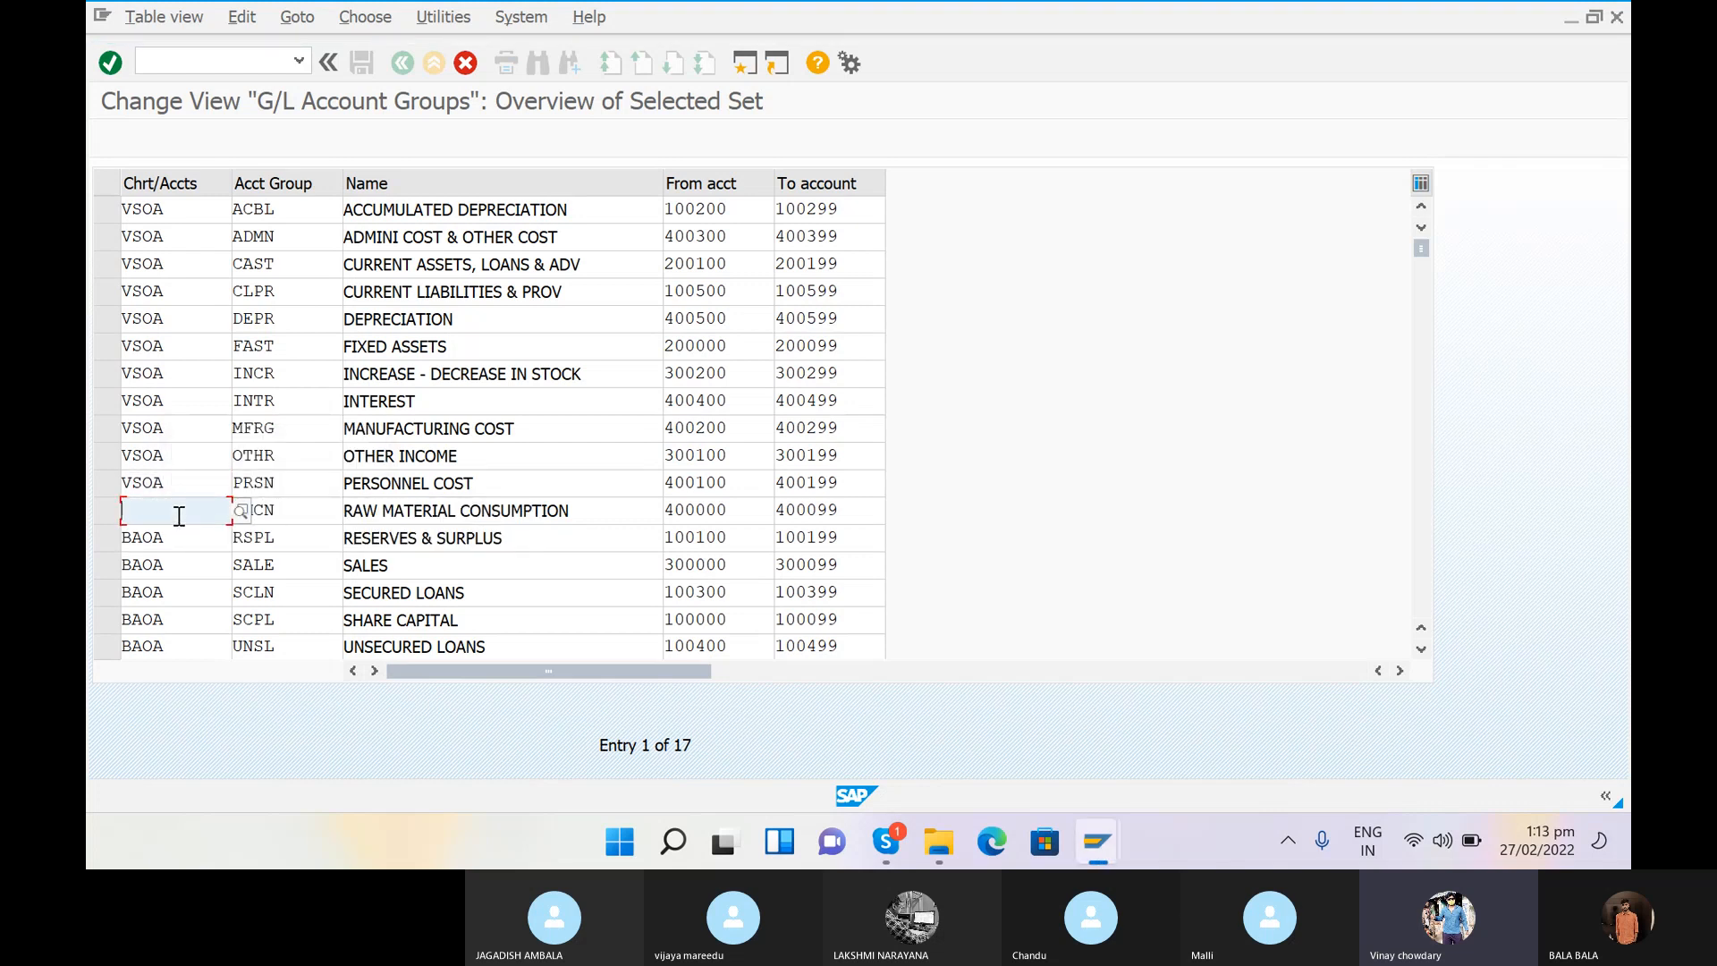
{"action": "type", "text": "VSOA"}
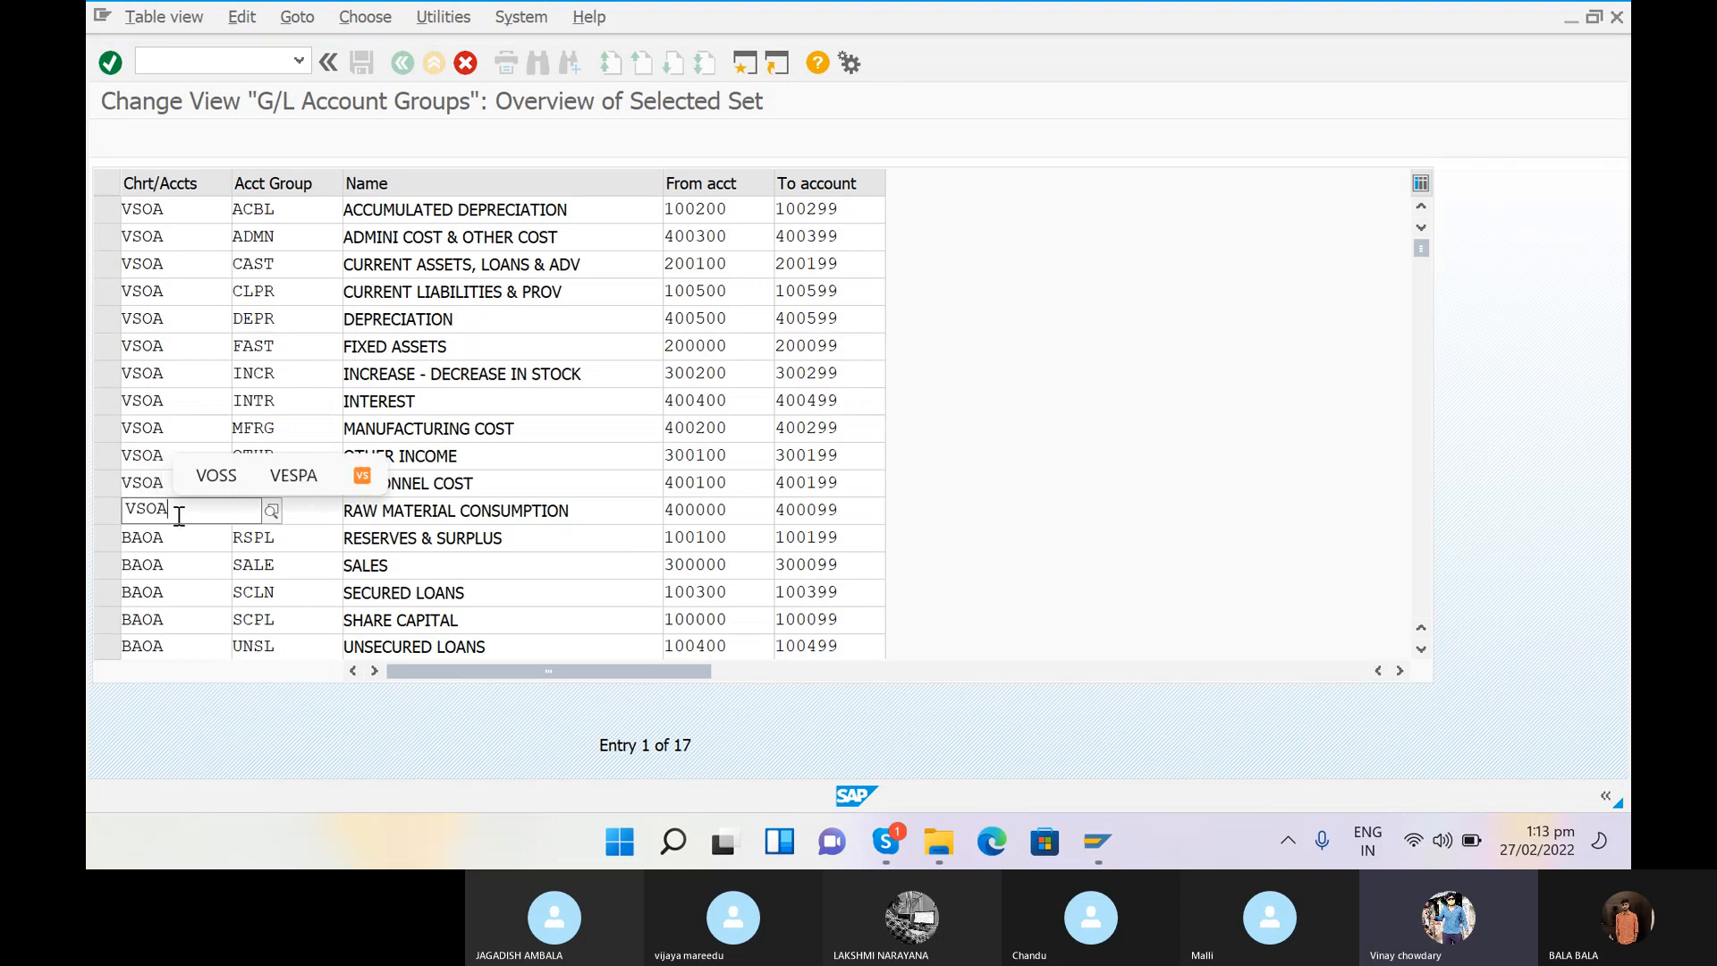
{"action": "left_click", "coordinate": [179, 561]}
Step: Change the chart of accounts of the copied RSPL (Reserves & Surplus) group to VSOA
{"action": "left_click", "coordinate": [177, 542]}
{"action": "key", "text": "BackSpace"}
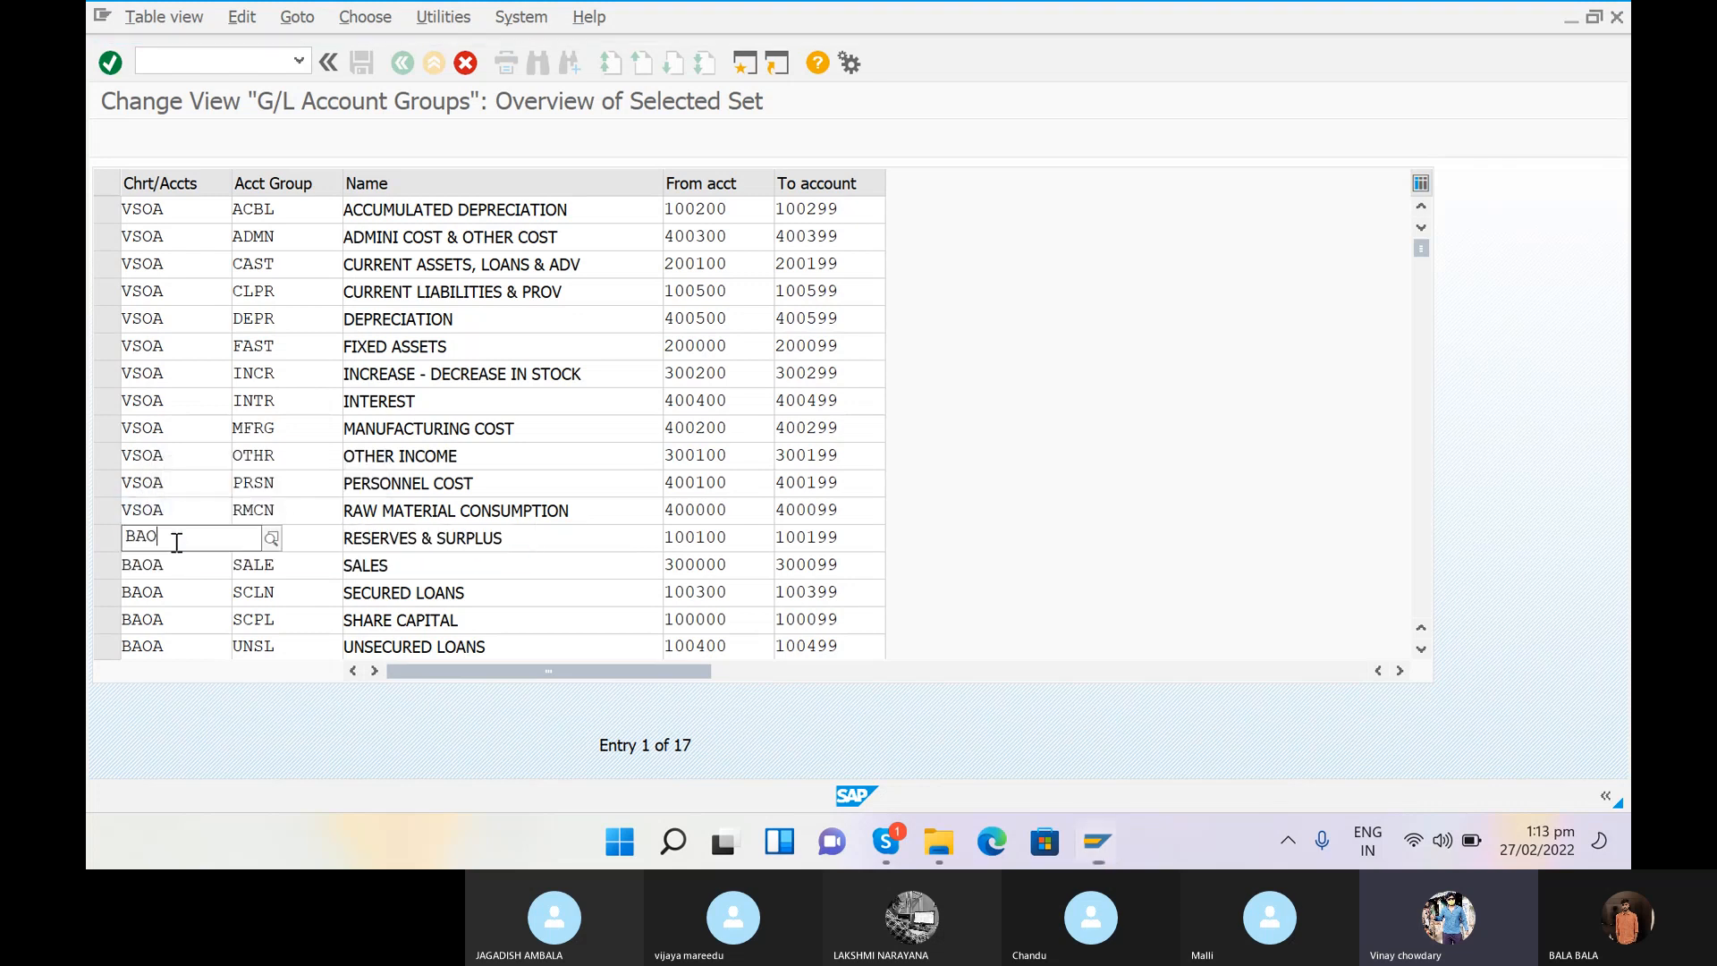
{"action": "key", "text": "BackSpace"}
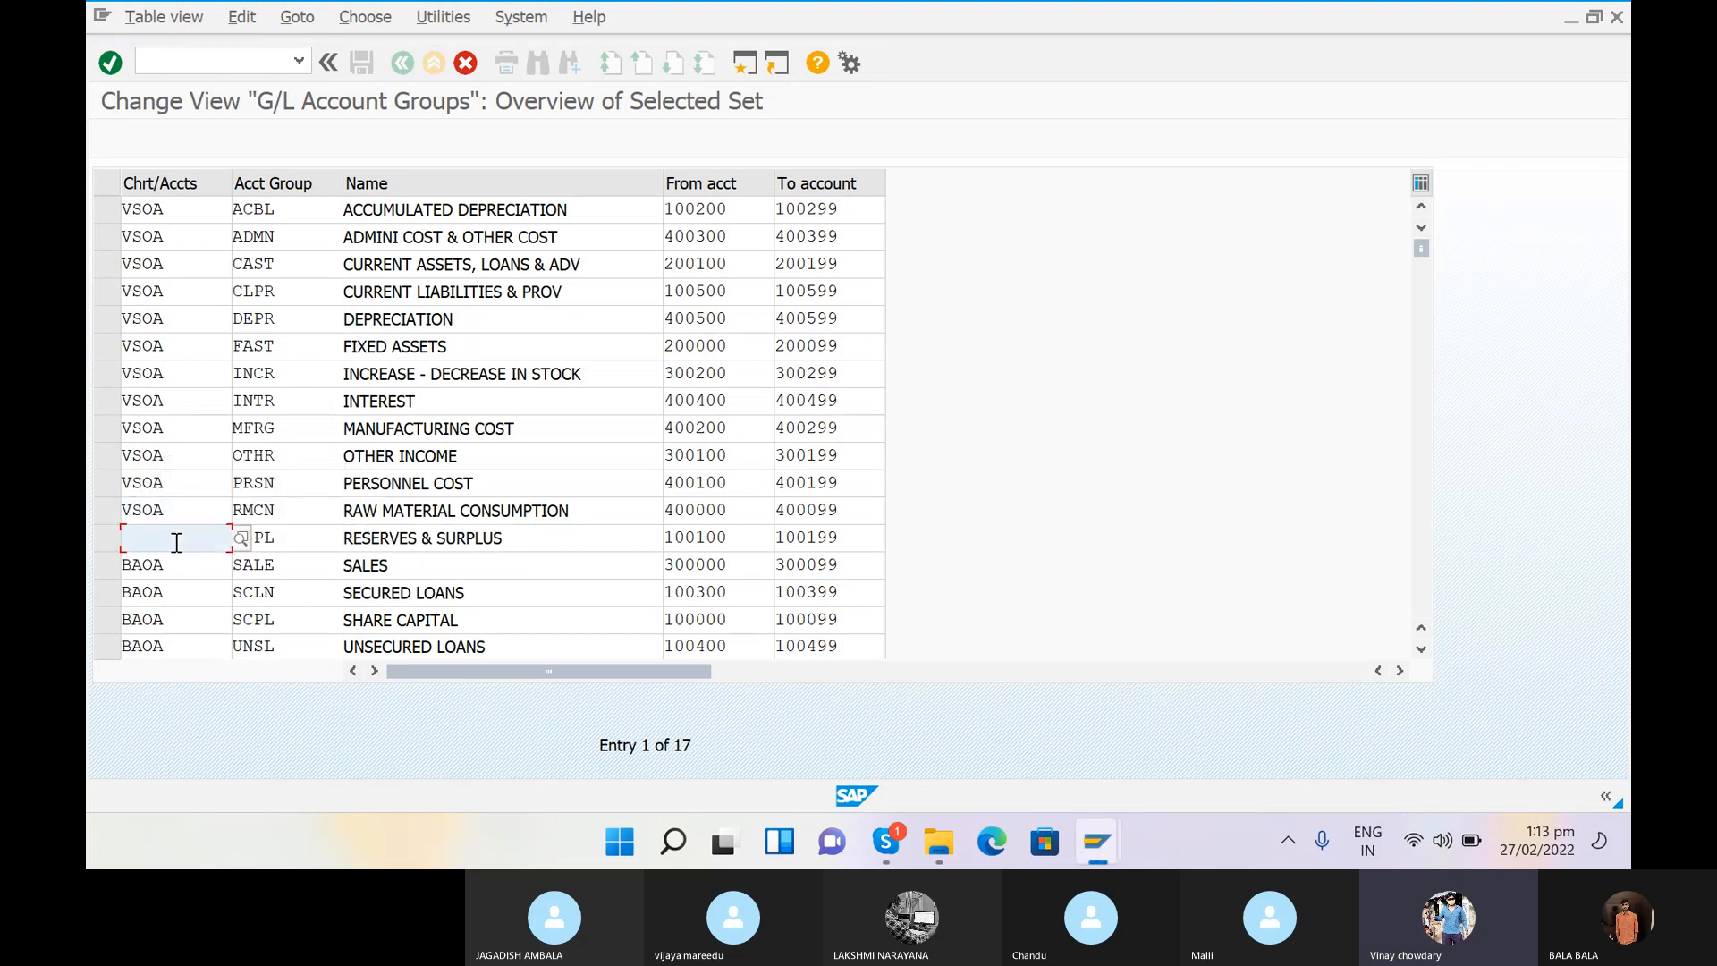
{"action": "type", "text": "VSOA"}
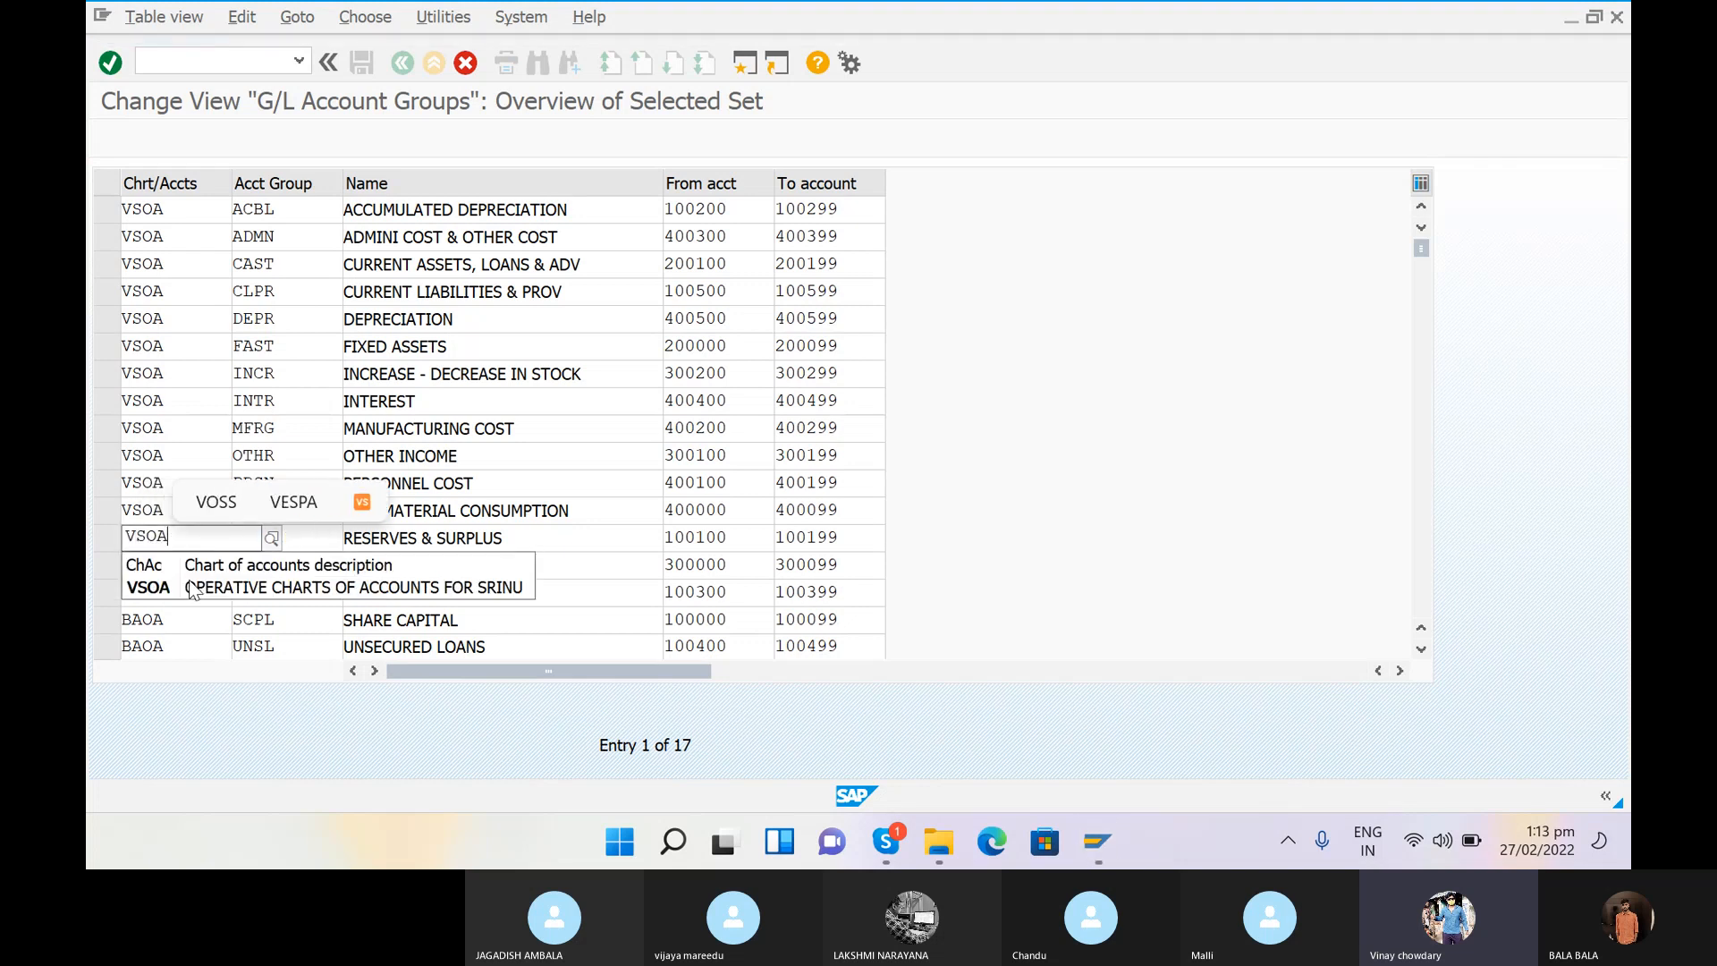
{"action": "left_click", "coordinate": [184, 584]}
Step: Change the chart of accounts of the copied SALE (Sales) group to VSOA
{"action": "left_click", "coordinate": [173, 562]}
{"action": "key", "text": "BackSpace"}
{"action": "key", "text": "BackSpace"}
{"action": "key", "text": "BackSpace"}
{"action": "key", "text": "BackSpace"}
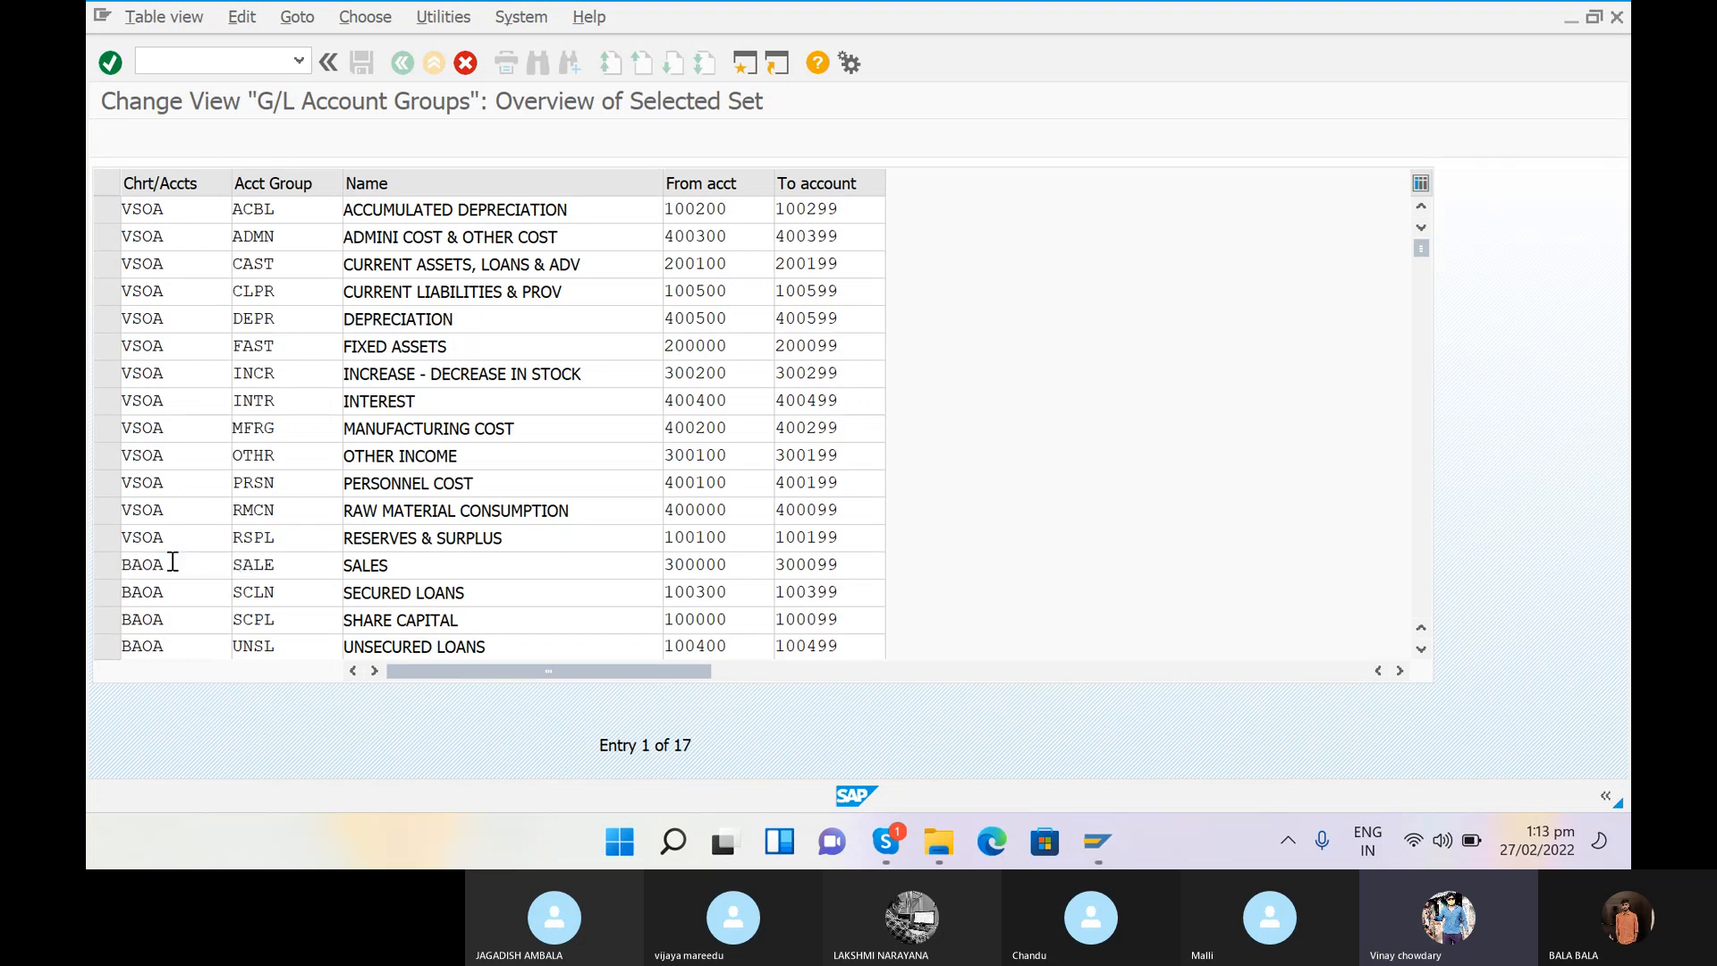
{"action": "type", "text": "VSOA"}
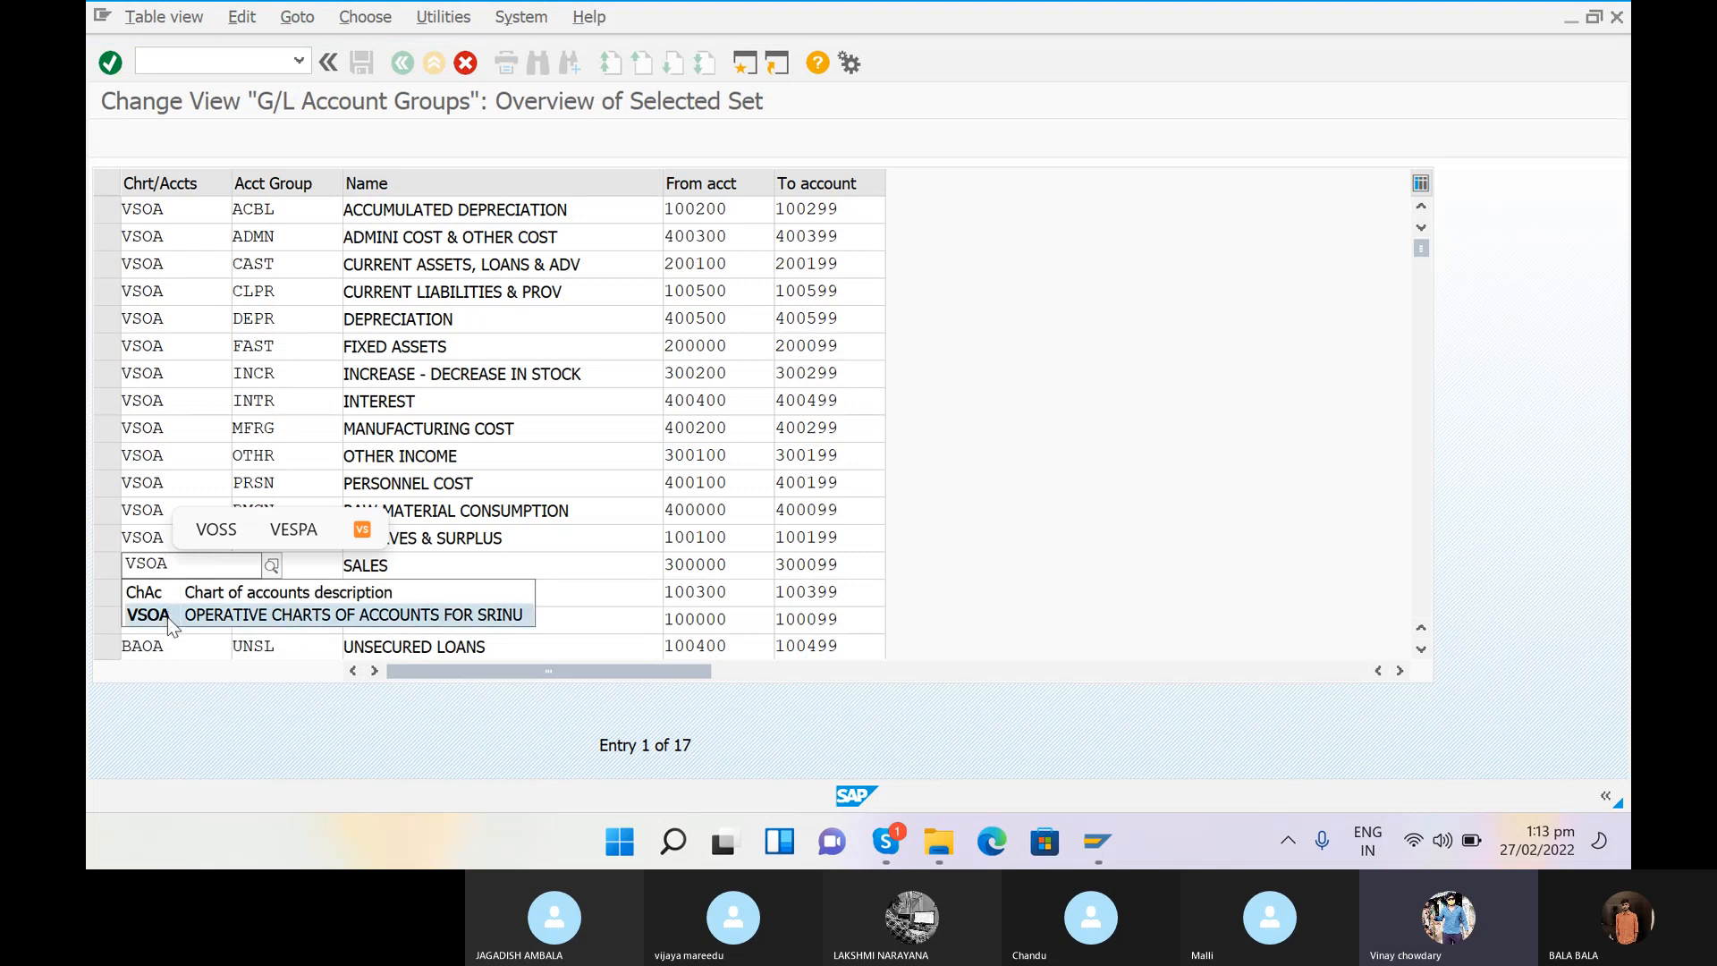
{"action": "left_click", "coordinate": [168, 617]}
Step: Change the chart of accounts of the copied SCLN (Secured Loans) group to VSOA
{"action": "left_click", "coordinate": [182, 586]}
{"action": "key", "text": "BackSpace"}
{"action": "key", "text": "BackSpace"}
{"action": "key", "text": "BackSpace"}
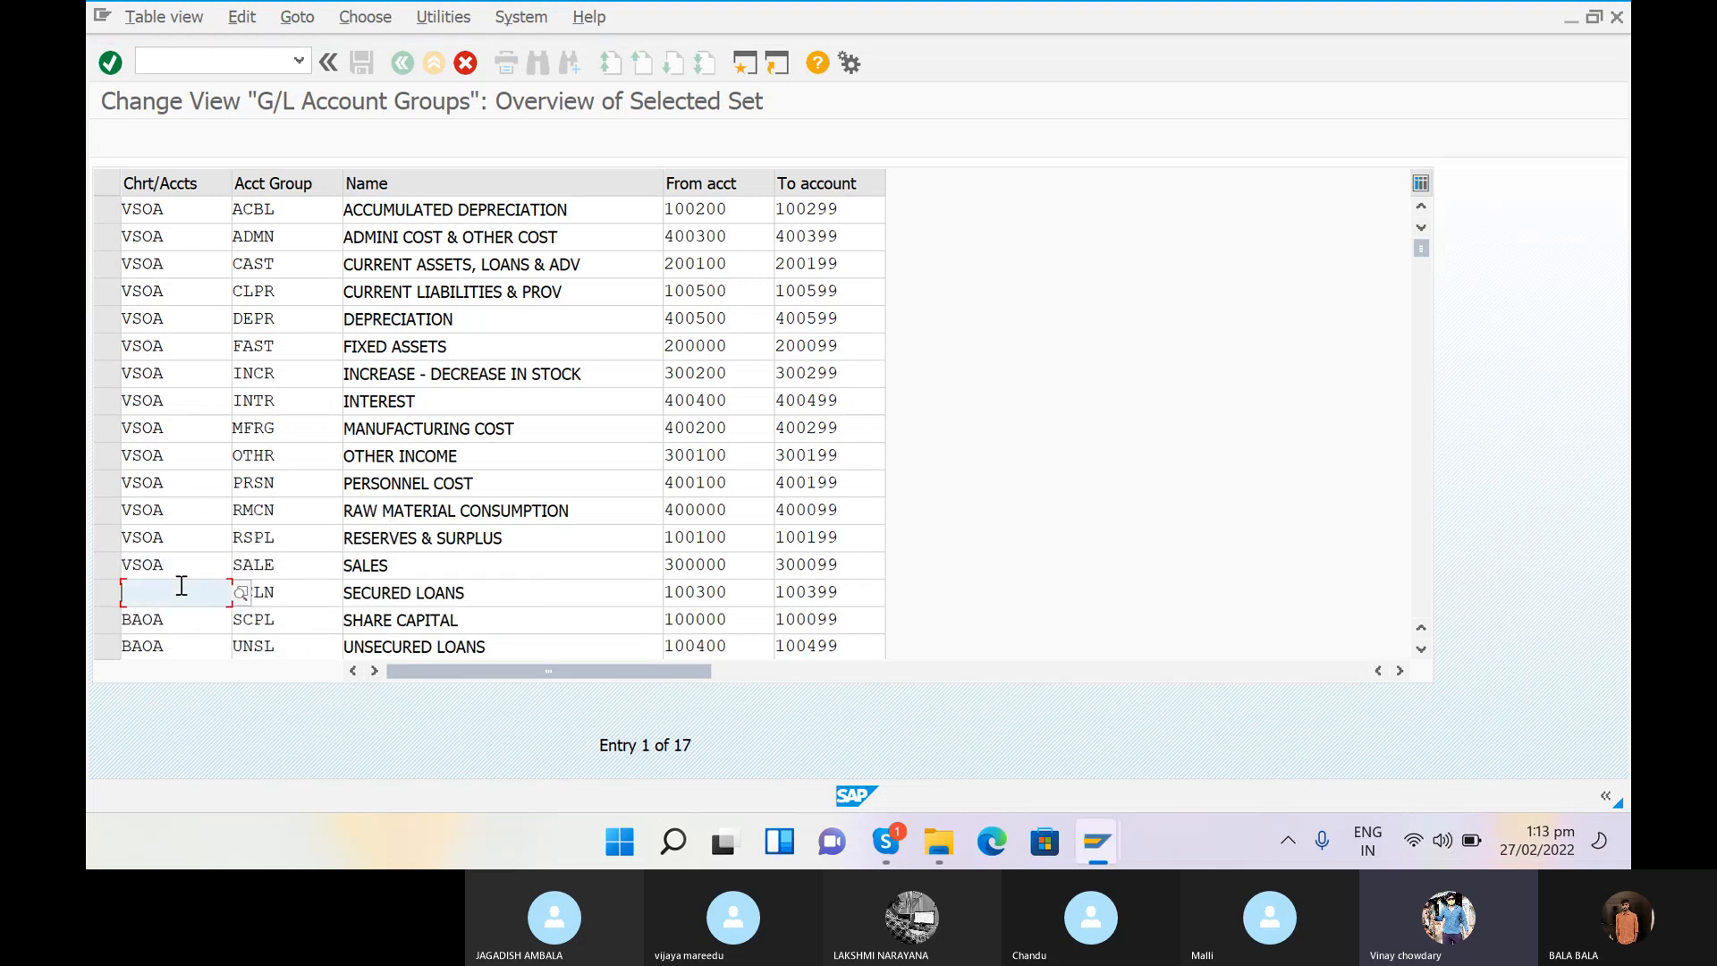
{"action": "type", "text": "VSOA"}
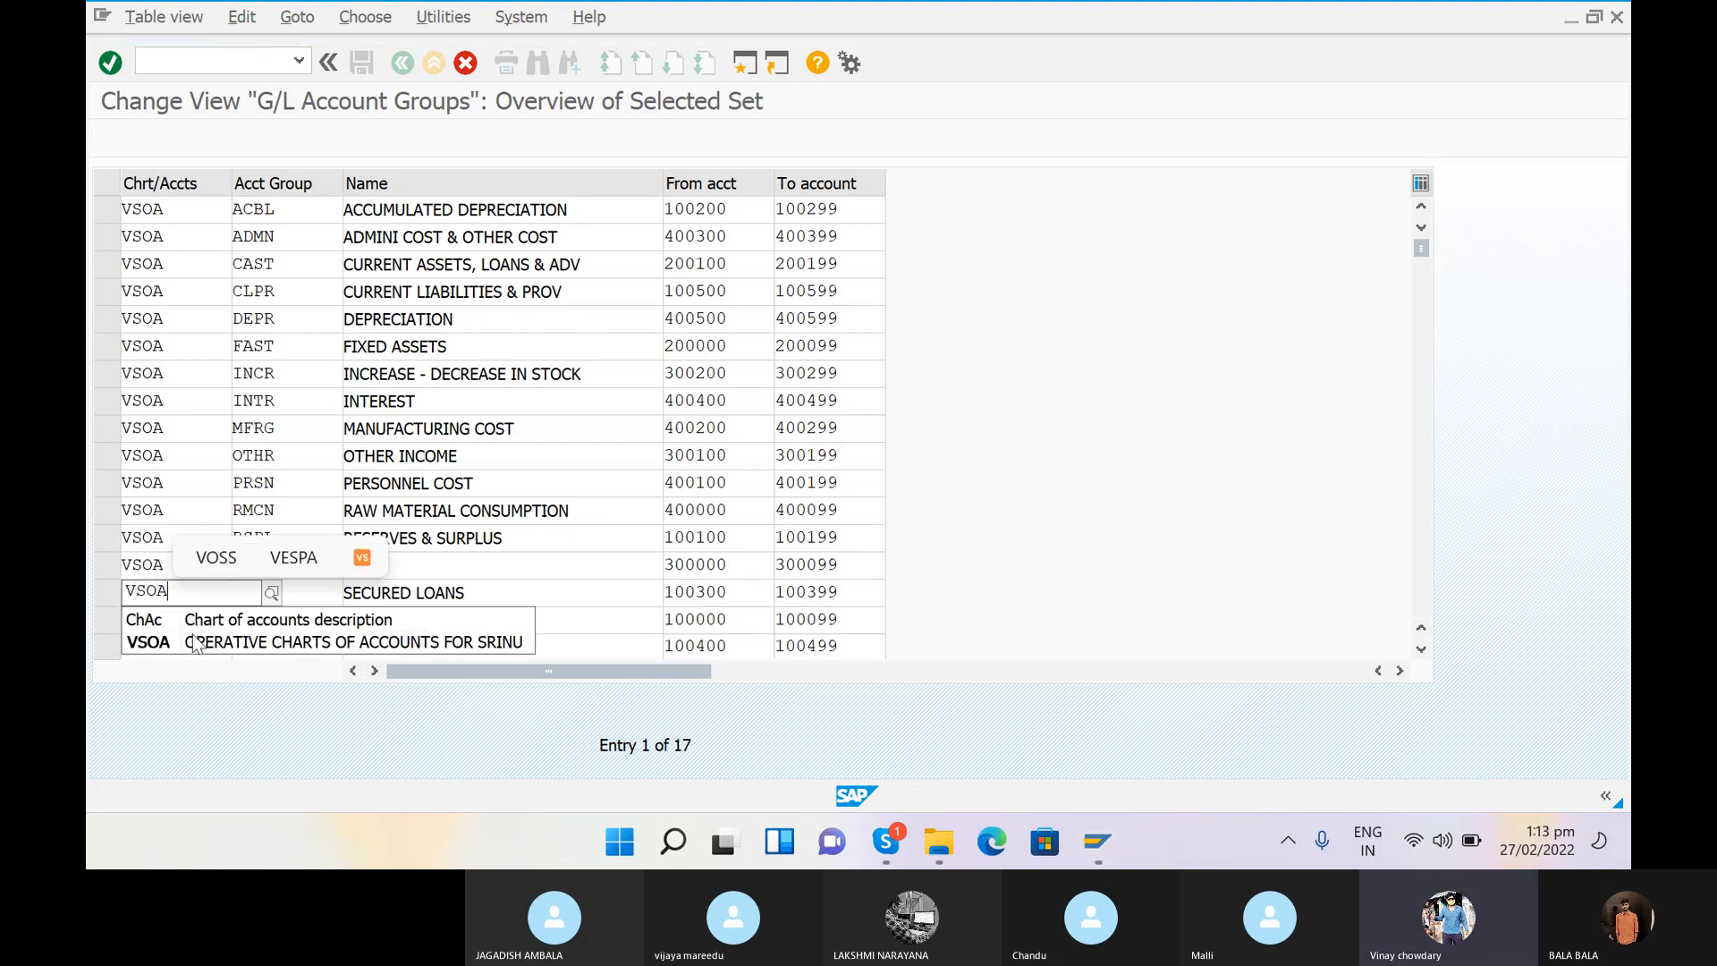
{"action": "left_click", "coordinate": [199, 637]}
Step: Change the chart of accounts of the copied SCPL (Share Capital) group to VSOA
{"action": "left_click", "coordinate": [171, 620]}
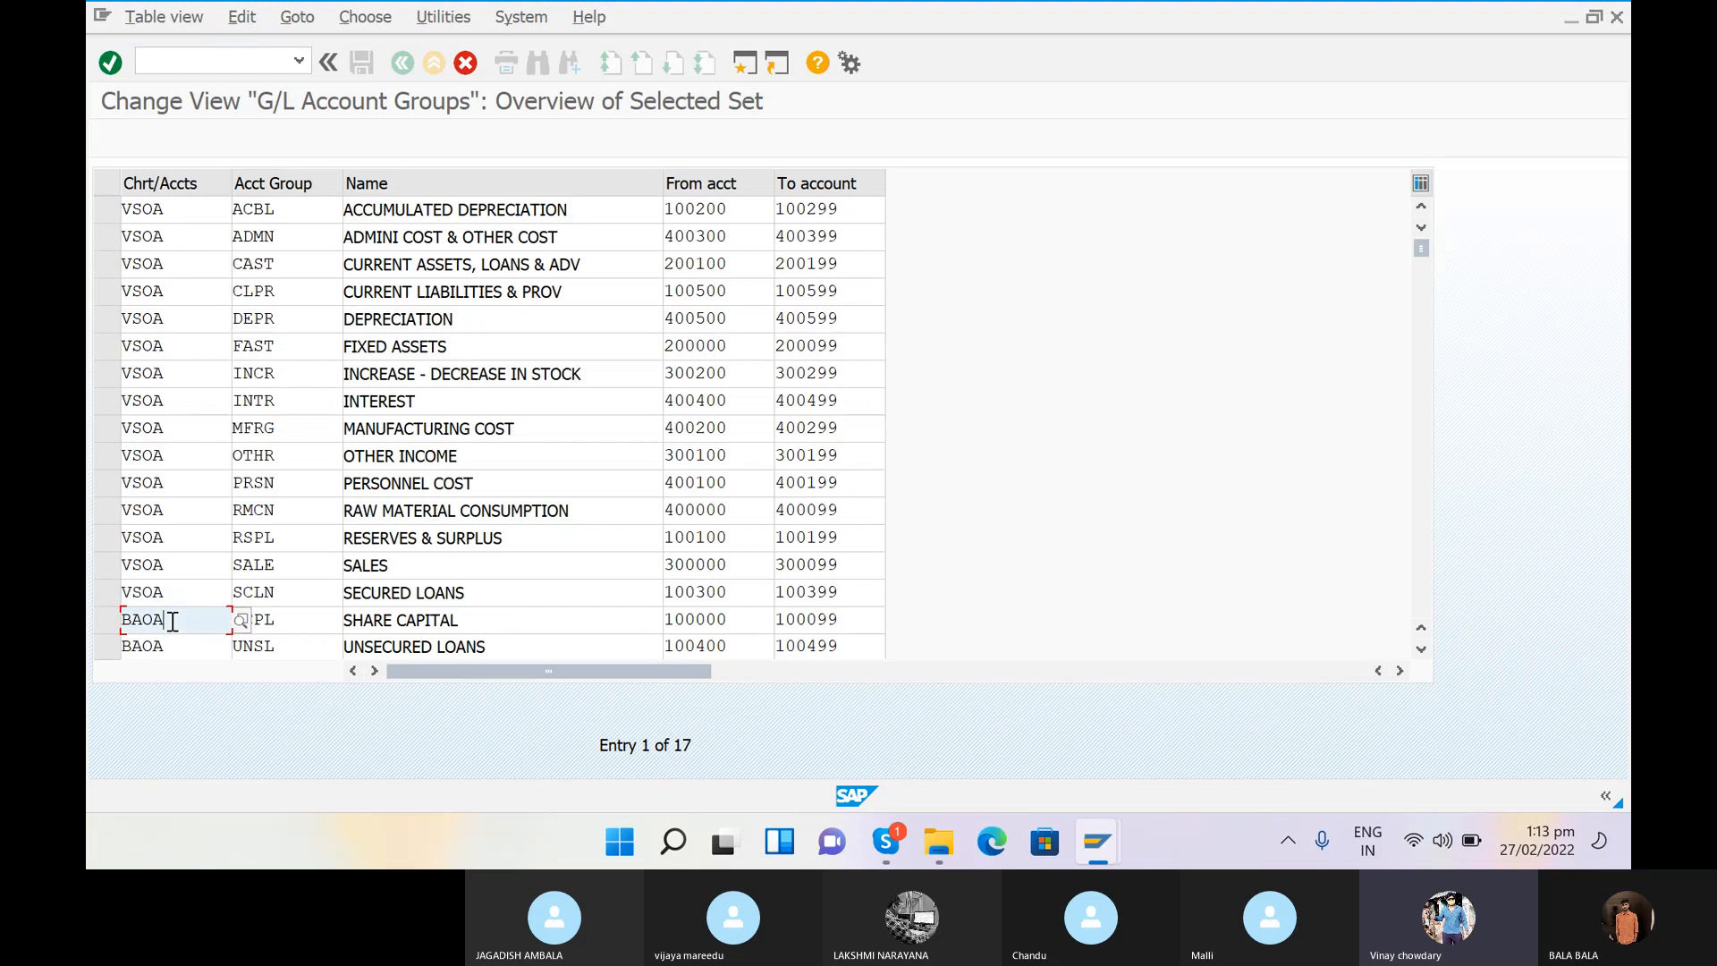
{"action": "key", "text": "BackSpace"}
{"action": "key", "text": "BackSpace"}
{"action": "key", "text": "BackSpace"}
{"action": "type", "text": "VSOA"}
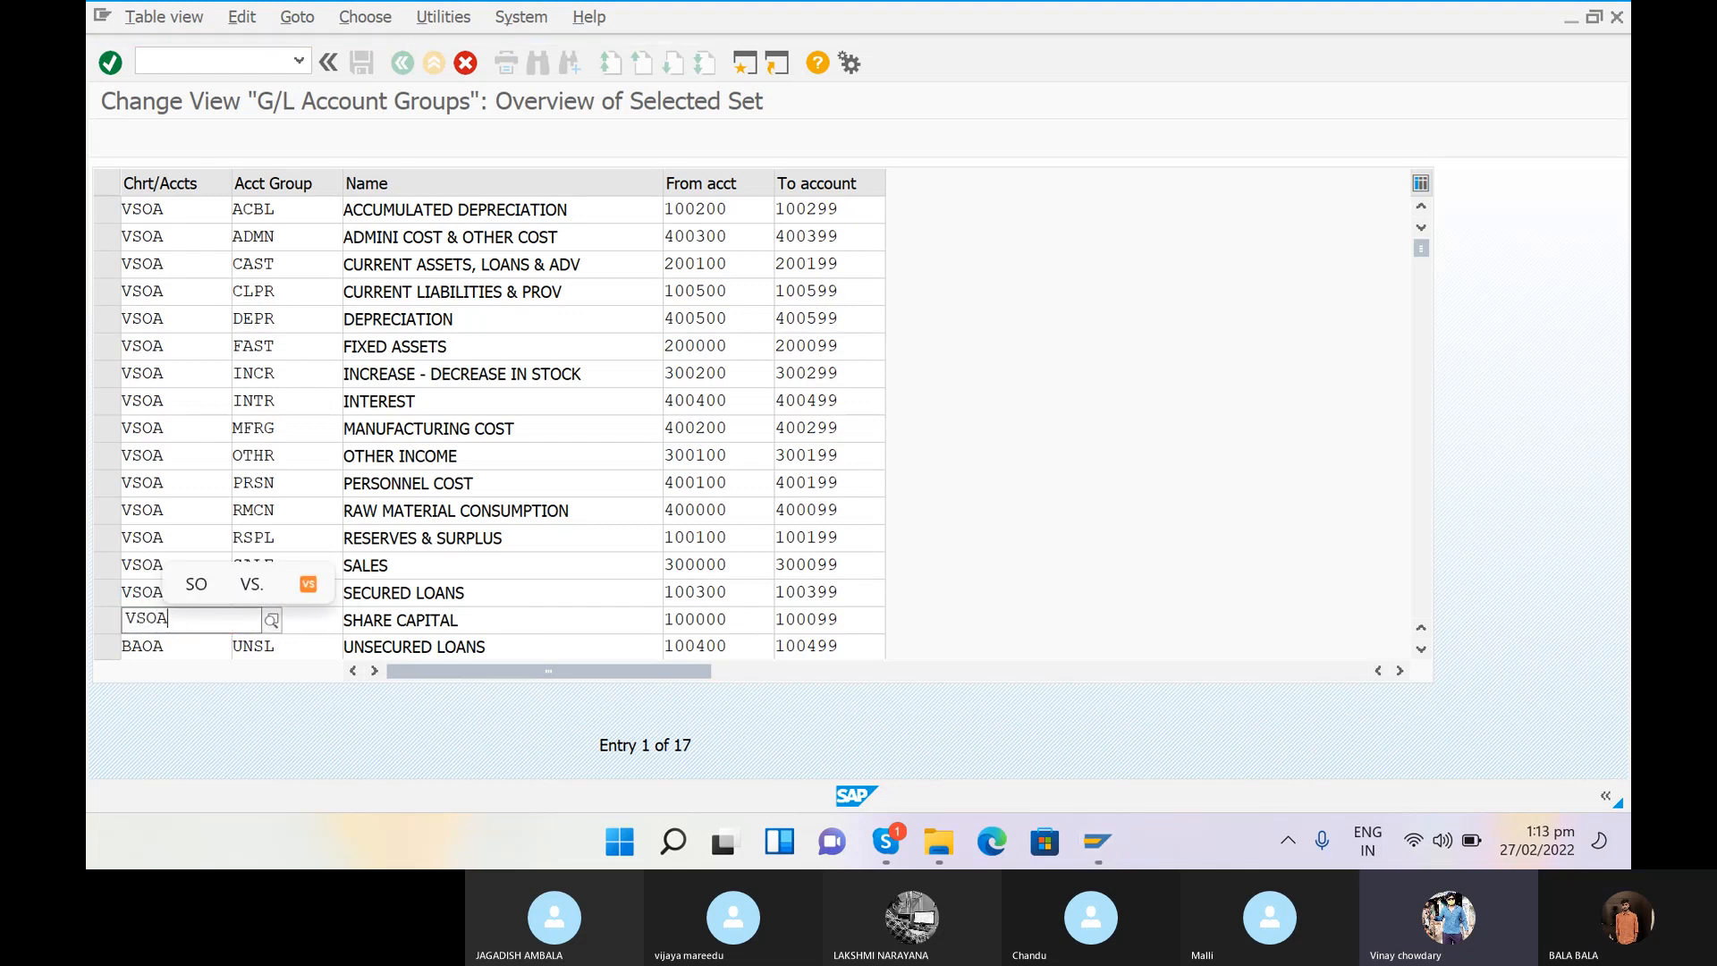
{"action": "left_click", "coordinate": [208, 676]}
Step: Change the chart of accounts of the copied UNSL (Unsecured Loans) group to VSOA
{"action": "left_click", "coordinate": [185, 652]}
{"action": "key", "text": "BackSpace"}
{"action": "key", "text": "BackSpace"}
{"action": "key", "text": "BackSpace"}
{"action": "key", "text": "BackSpace"}
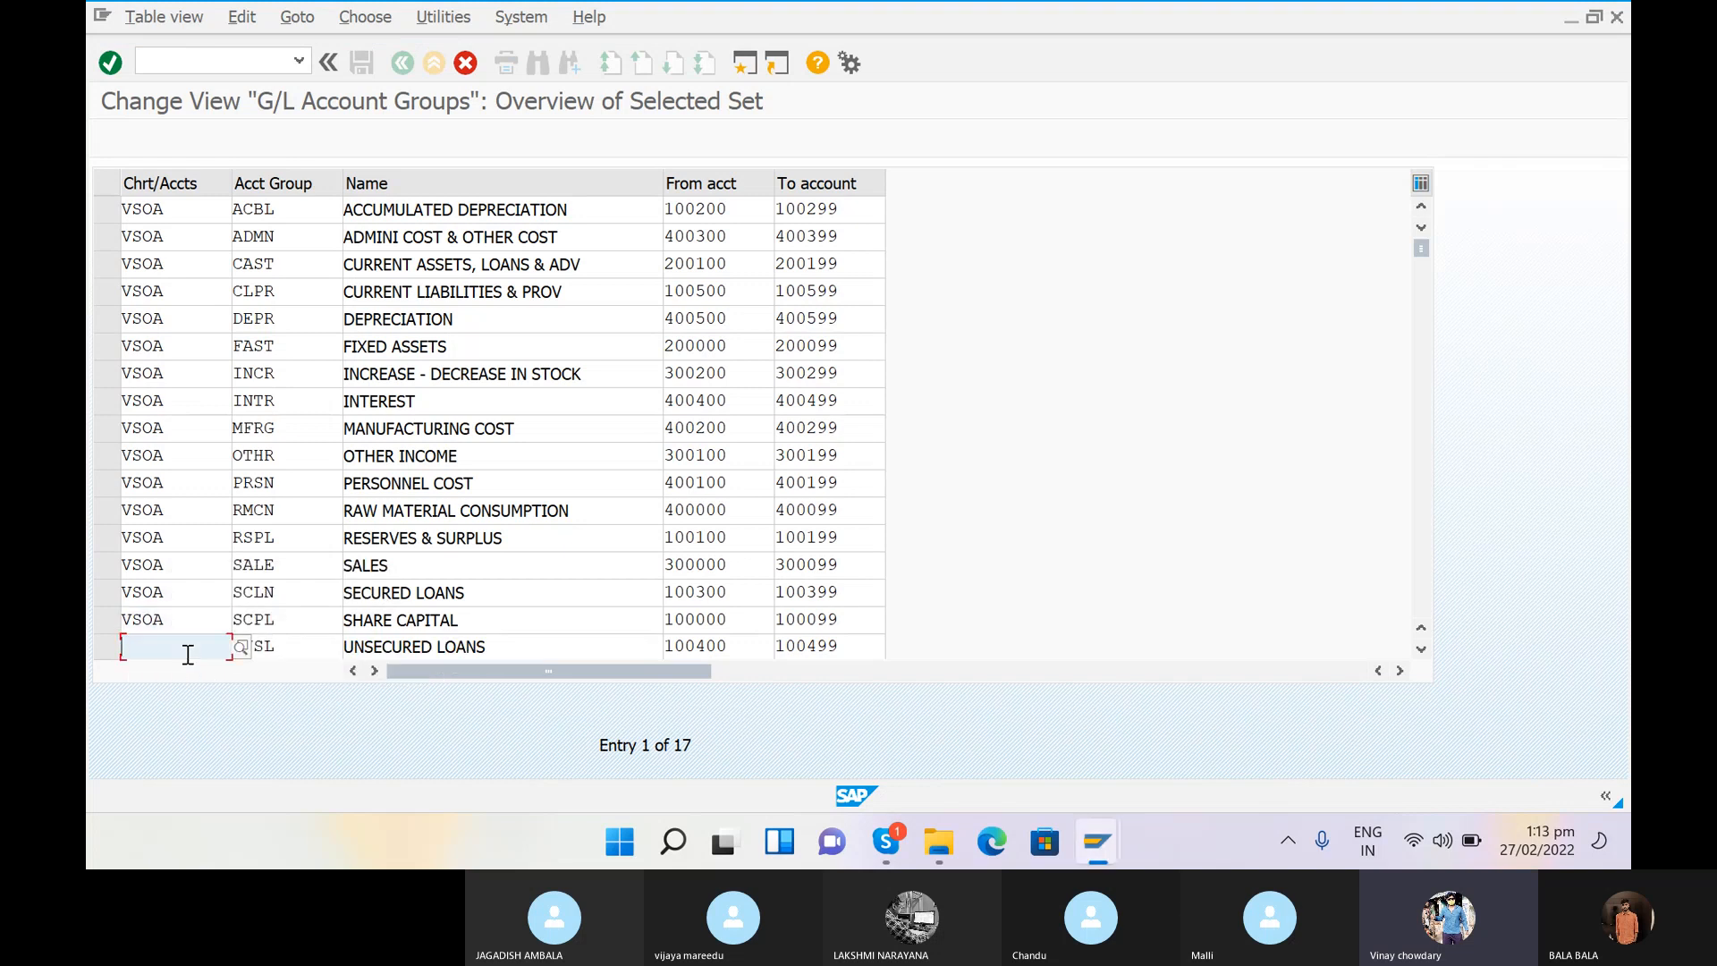
{"action": "type", "text": "VSOA"}
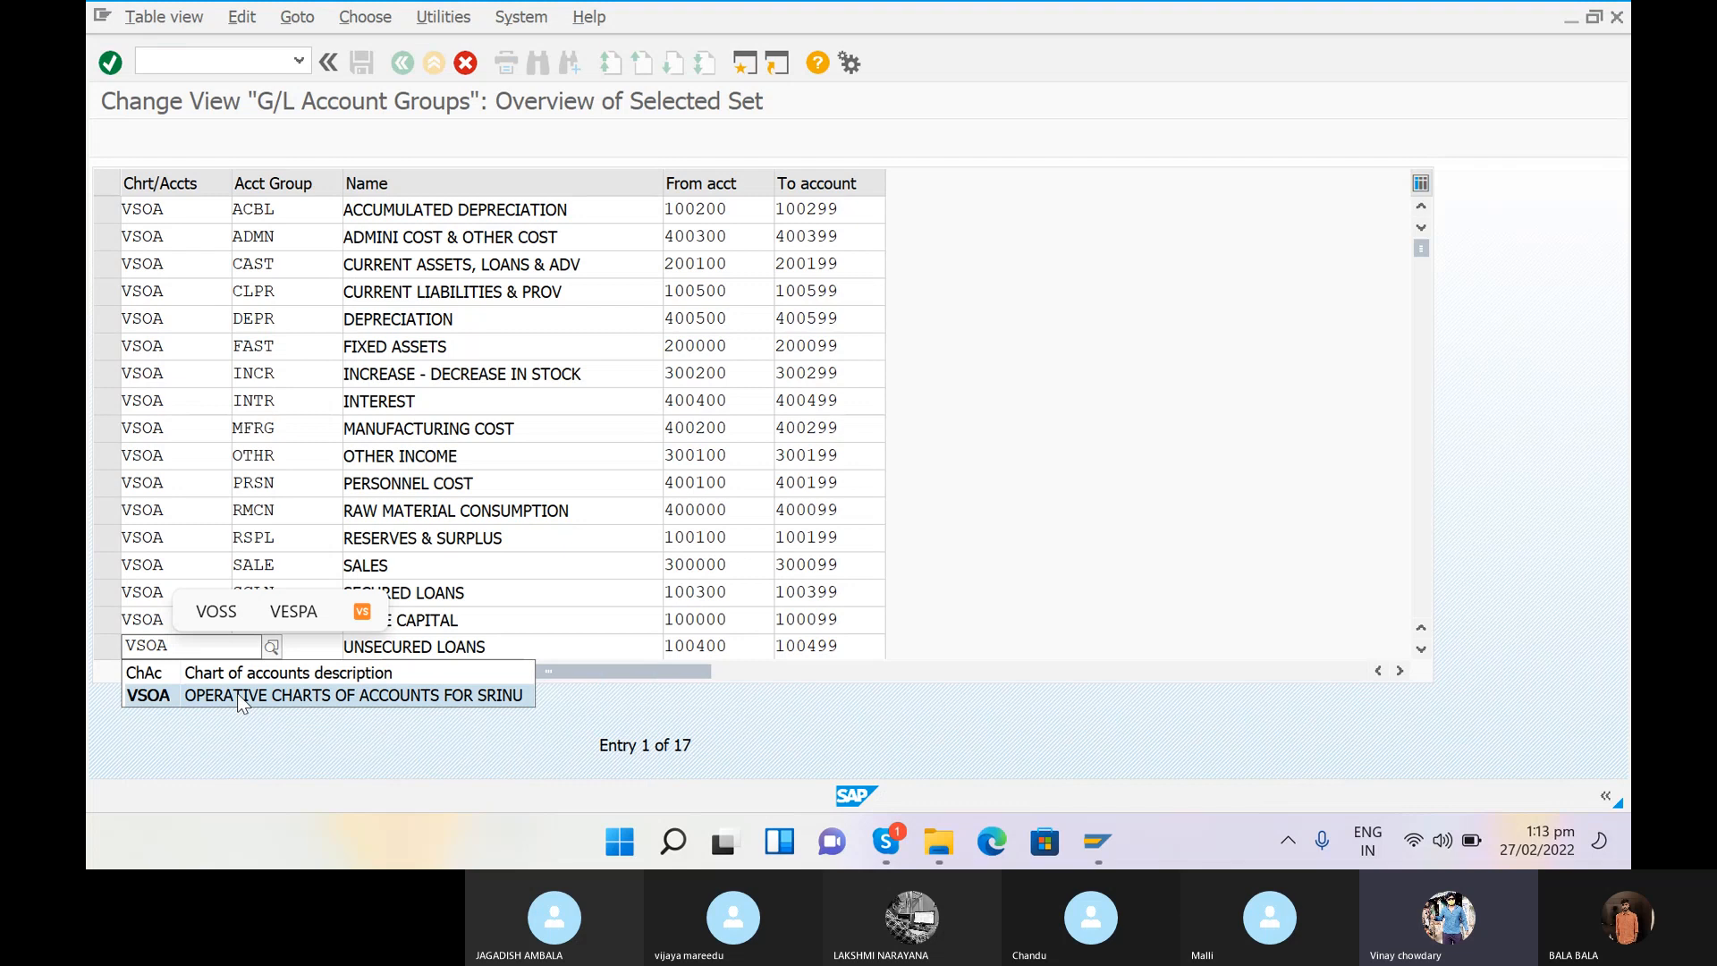
{"action": "left_click", "coordinate": [241, 704]}
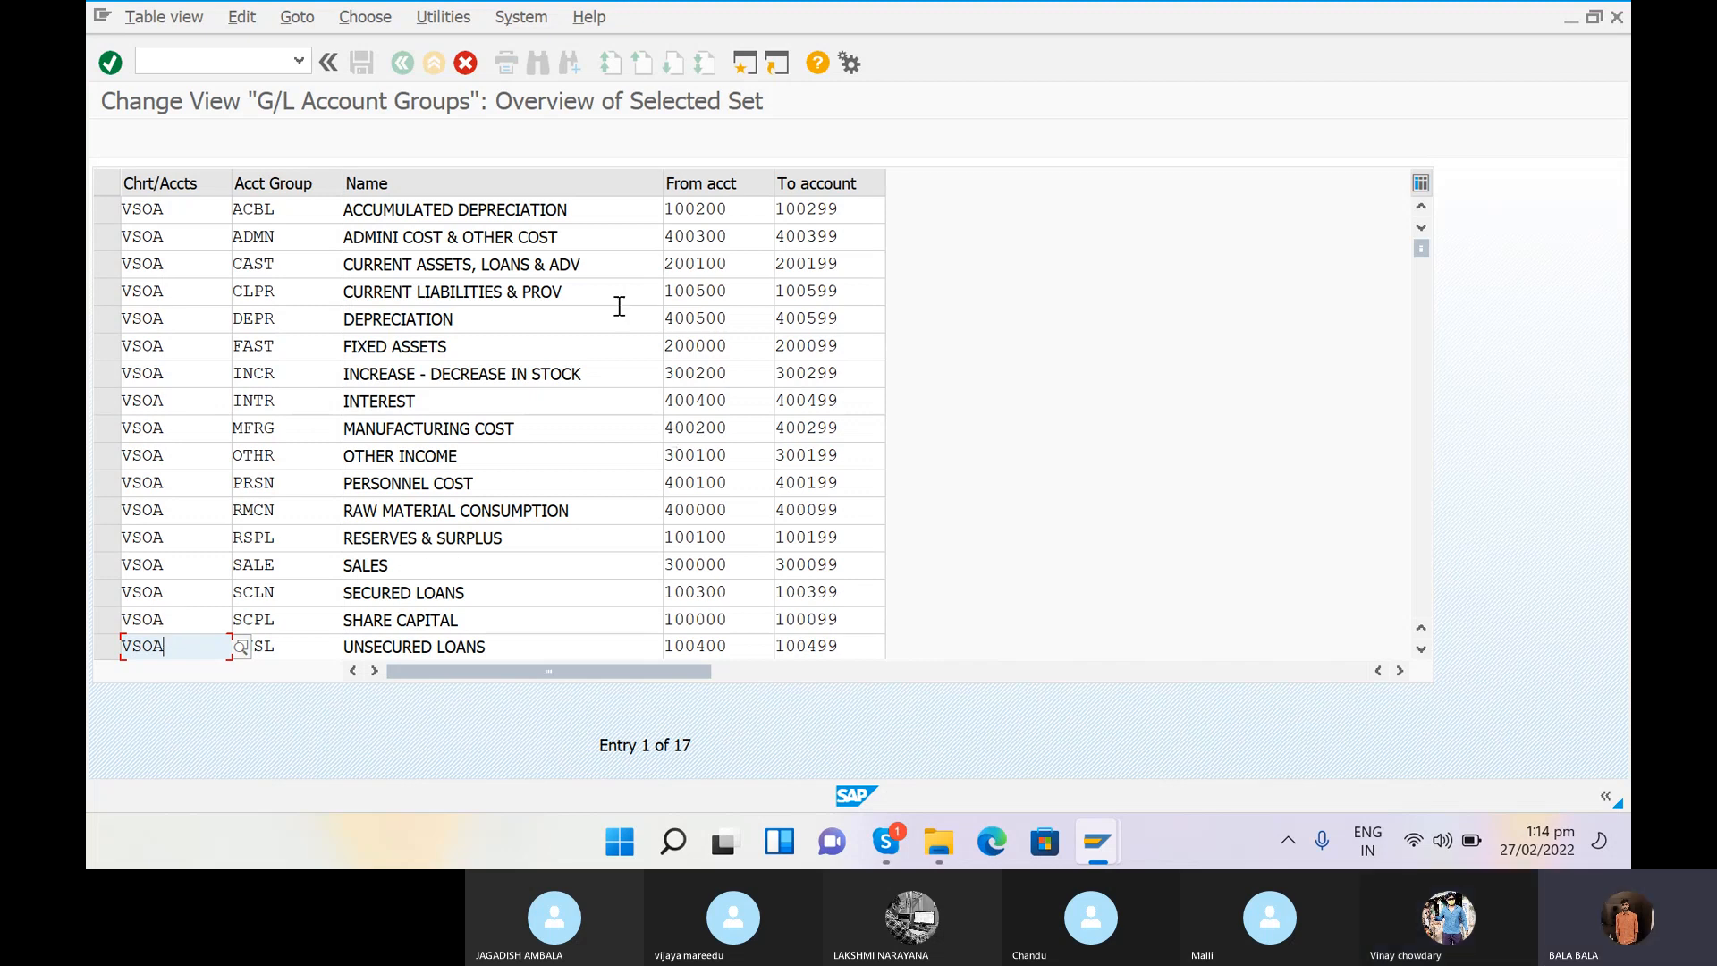
Step: Confirm the copying of the edited G/L account groups and save the new VSOA entries
{"action": "left_click", "coordinate": [402, 238]}
{"action": "double_click", "coordinate": [402, 243]}
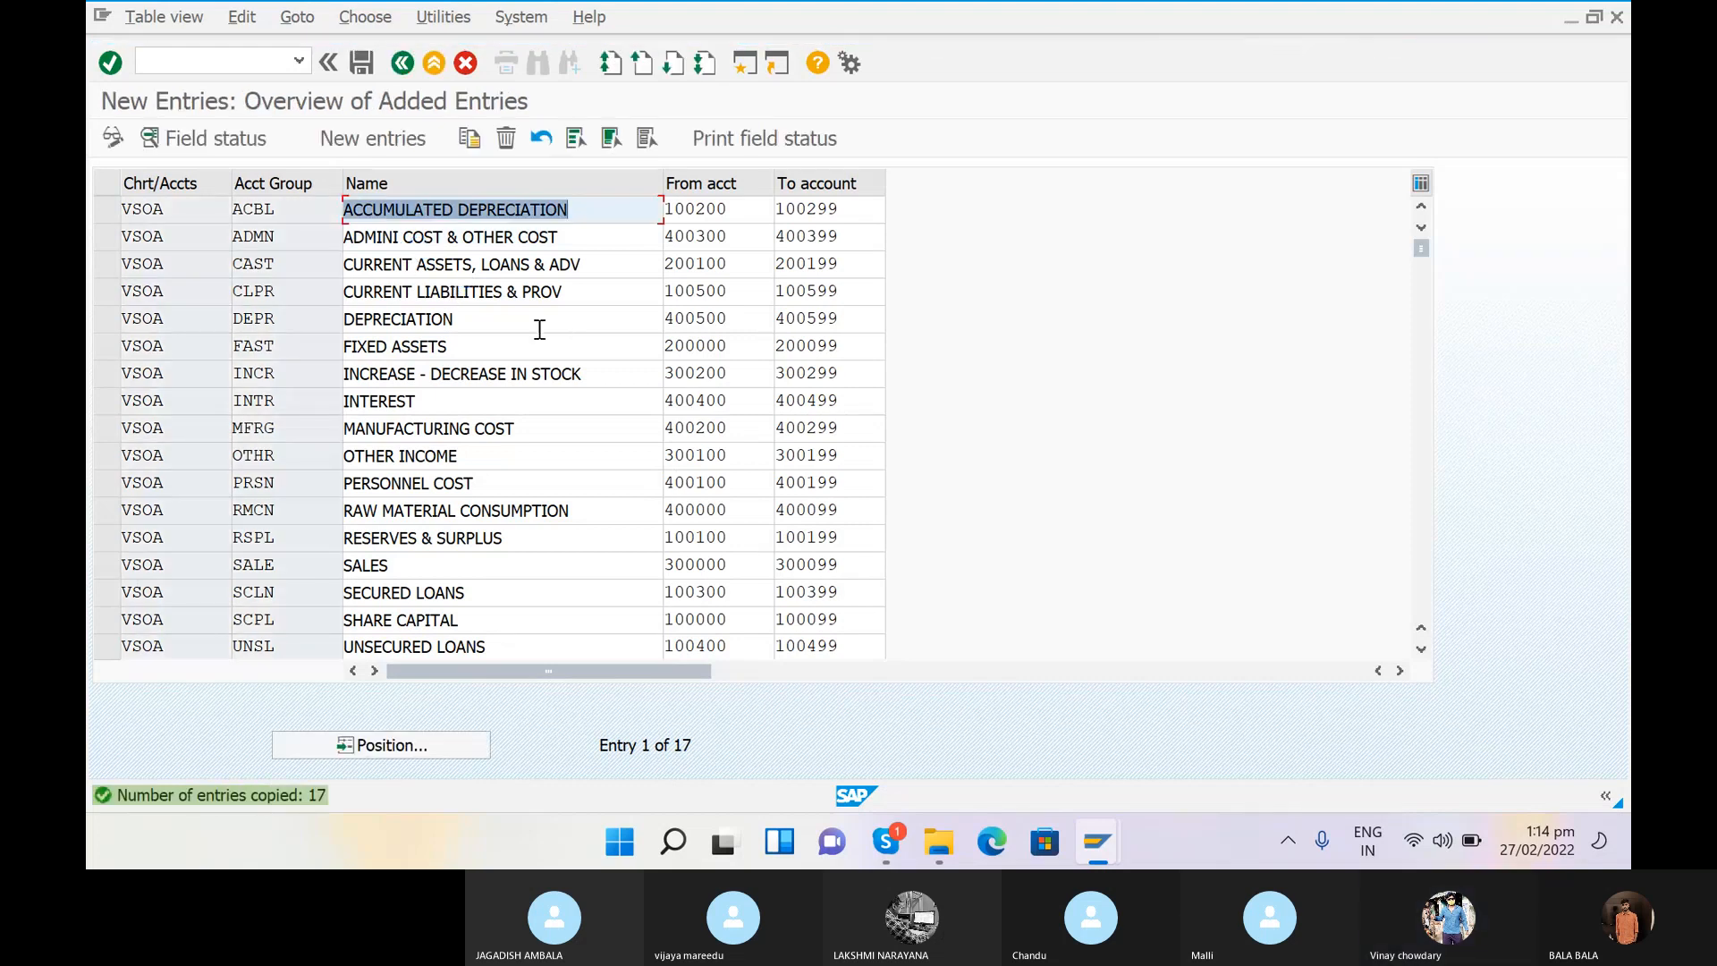
{"action": "left_click", "coordinate": [361, 63]}
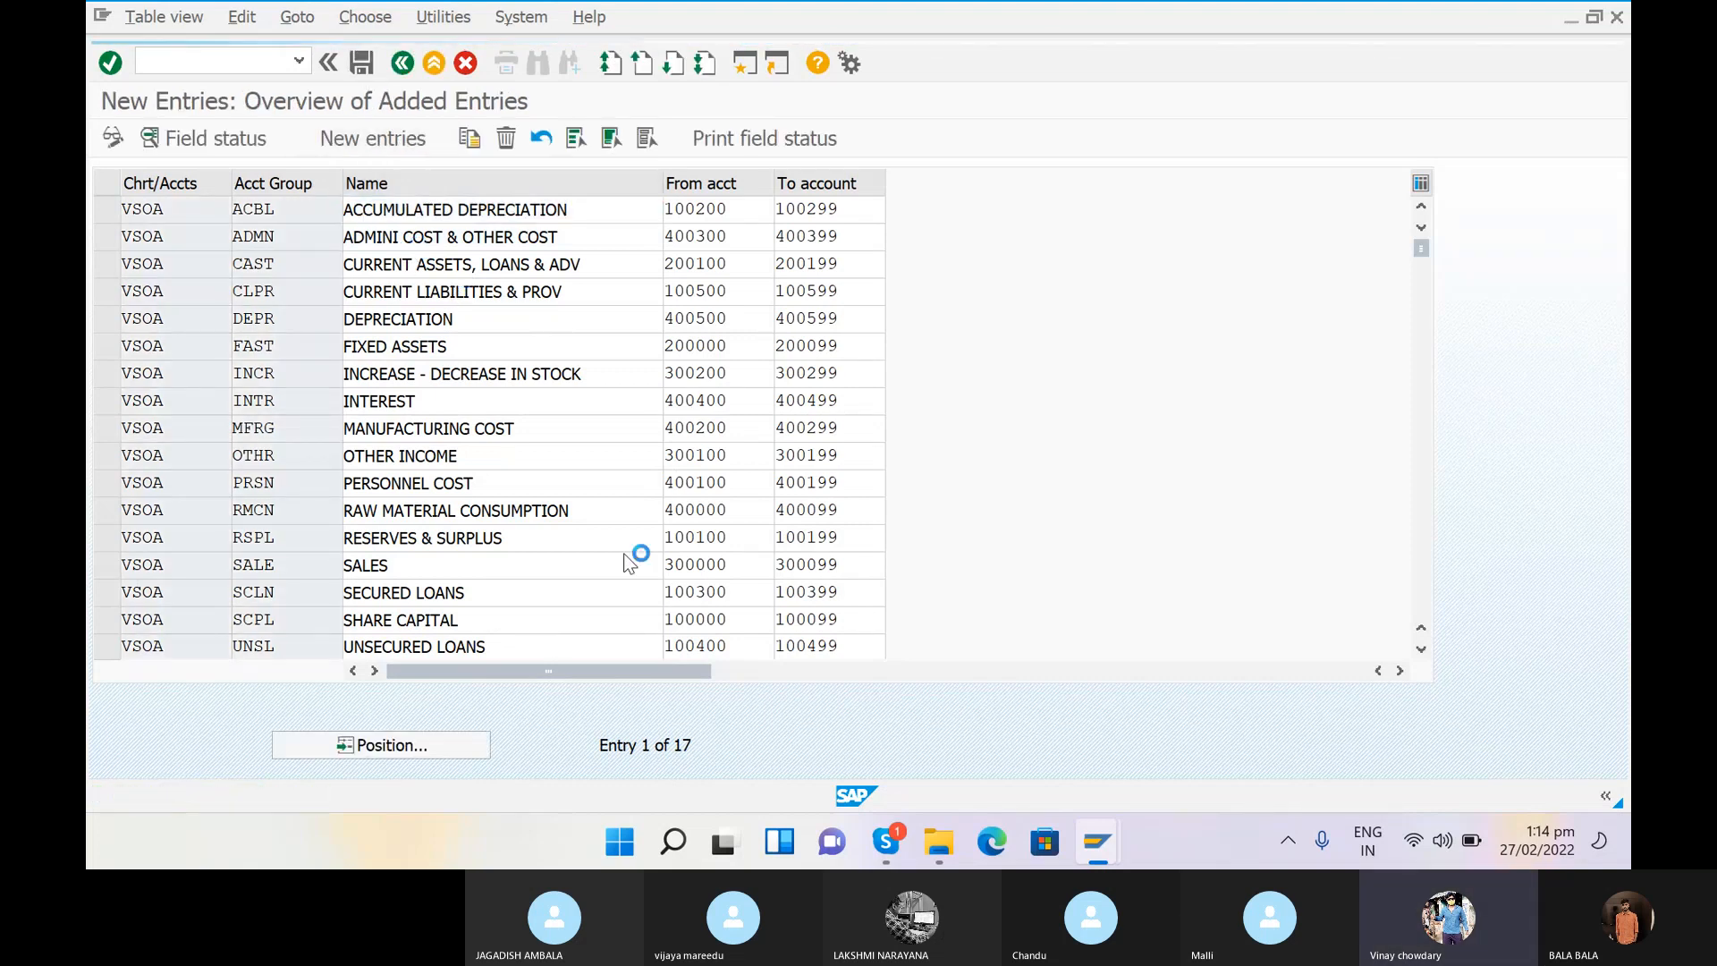
{"action": "left_click", "coordinate": [505, 408]}
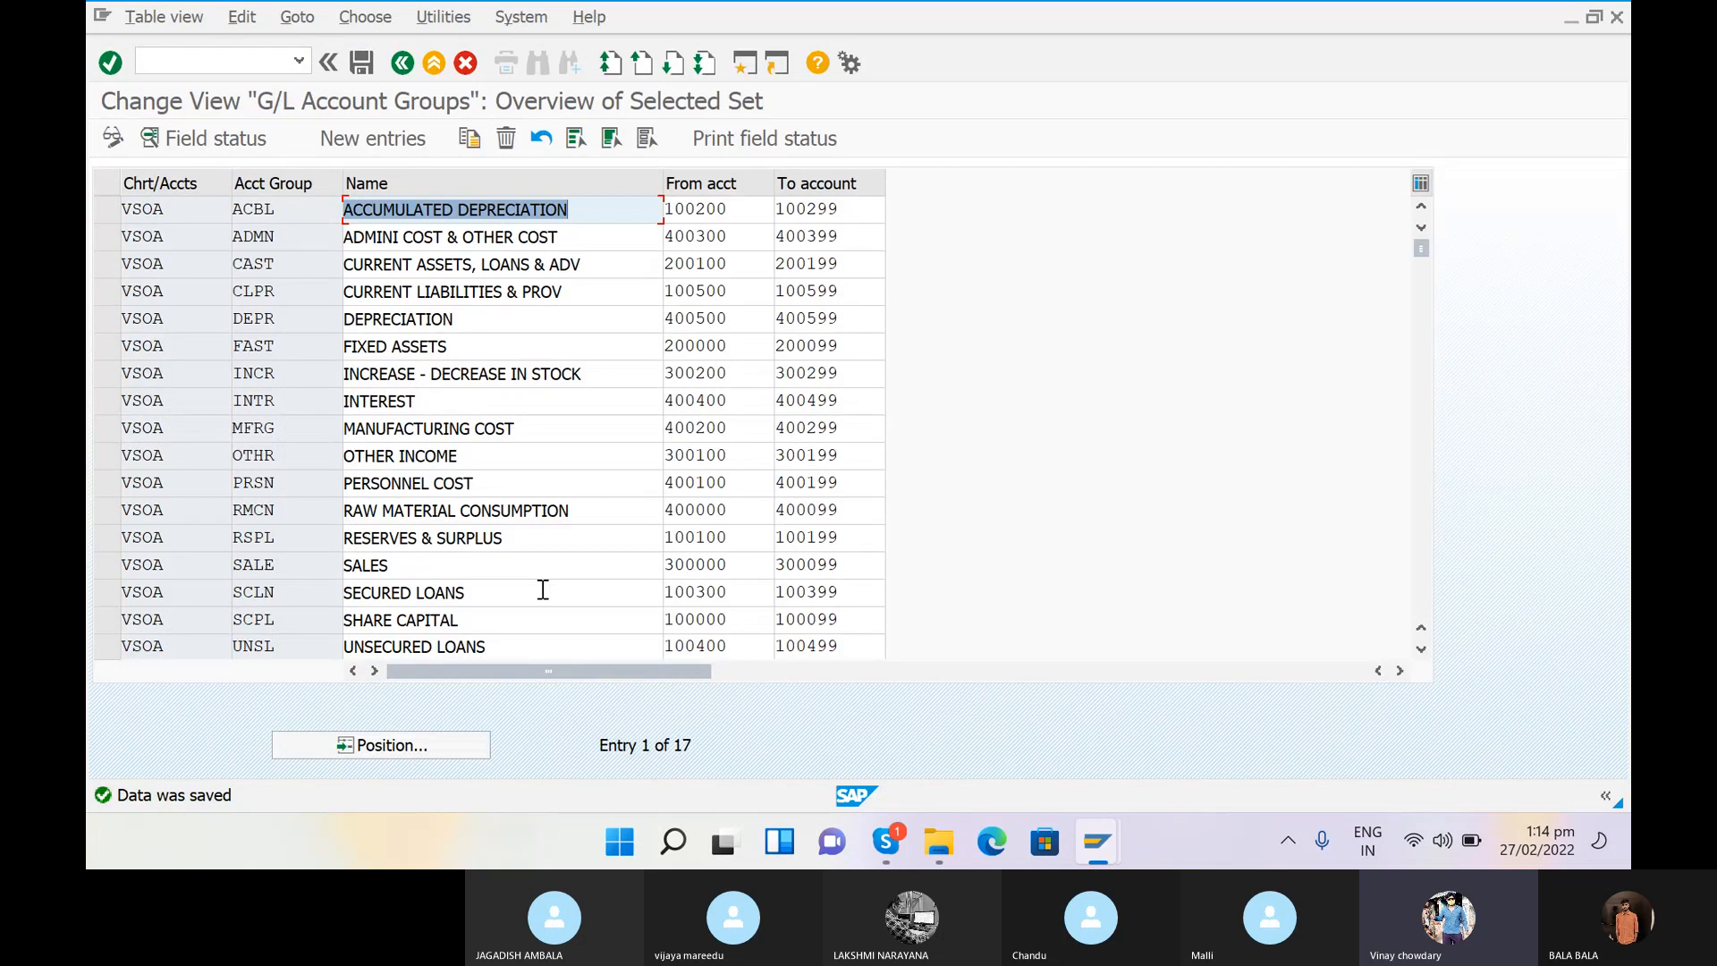
Step: Leave the account groups view and open transaction OB53 for chart of accounts VSOA
{"action": "left_click", "coordinate": [208, 64]}
{"action": "type", "text": "/n"}
{"action": "key", "text": "Return"}
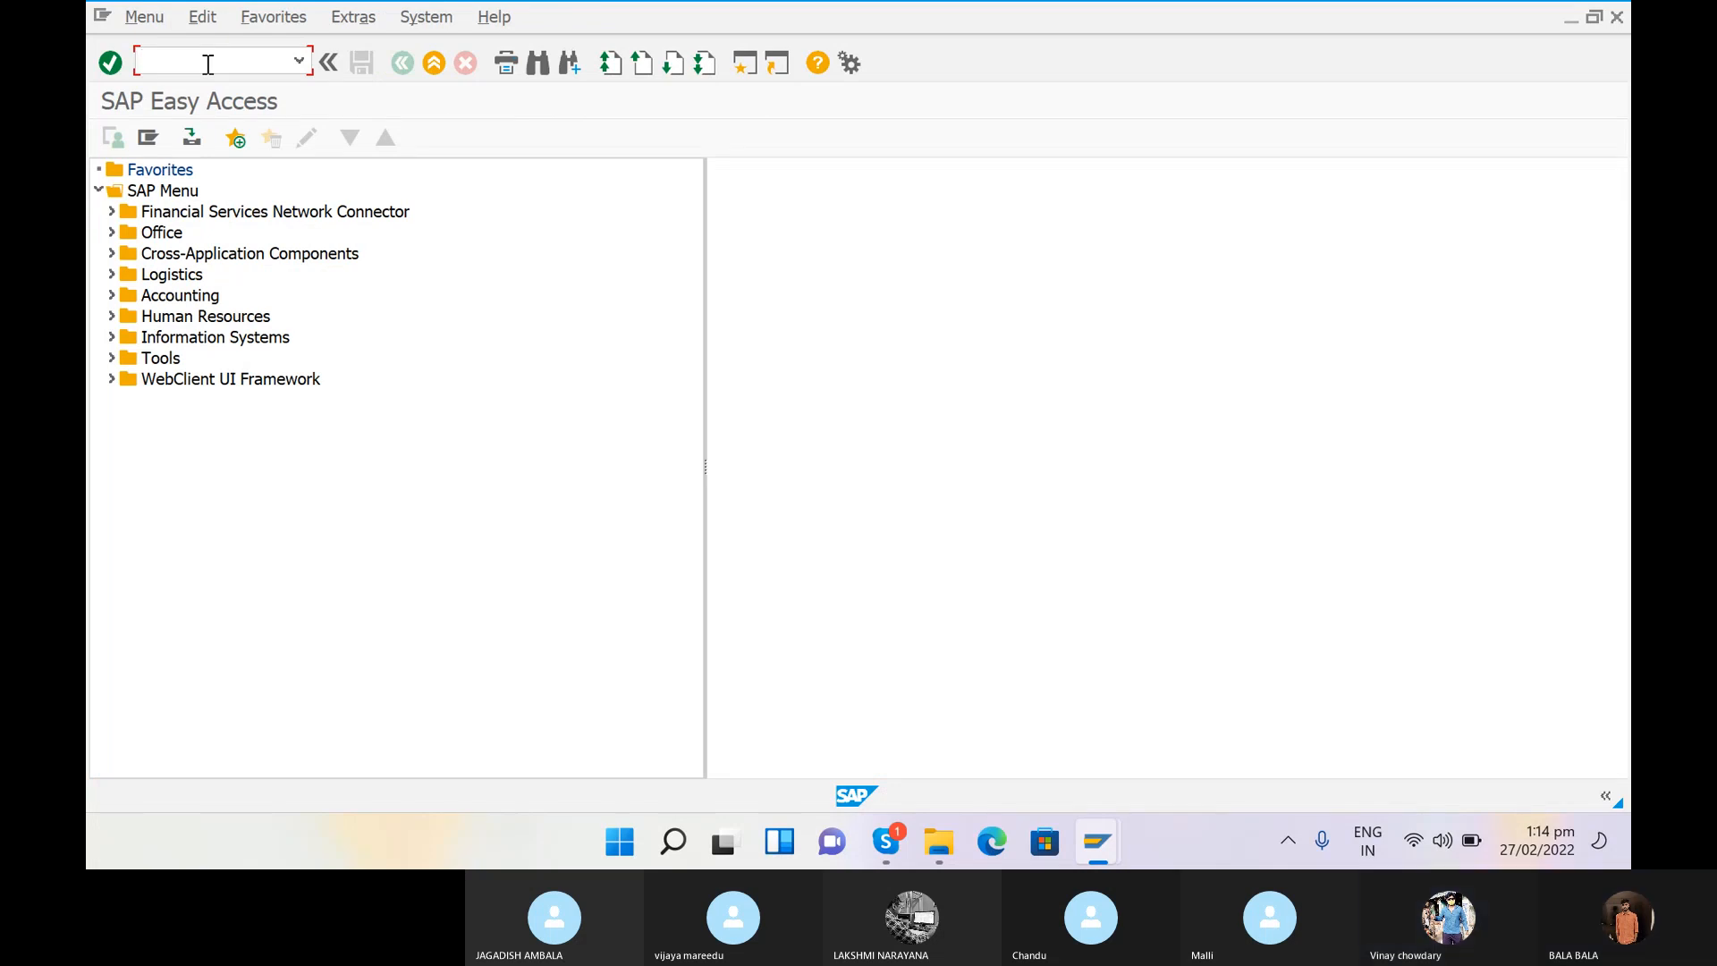
{"action": "type", "text": "OB553"}
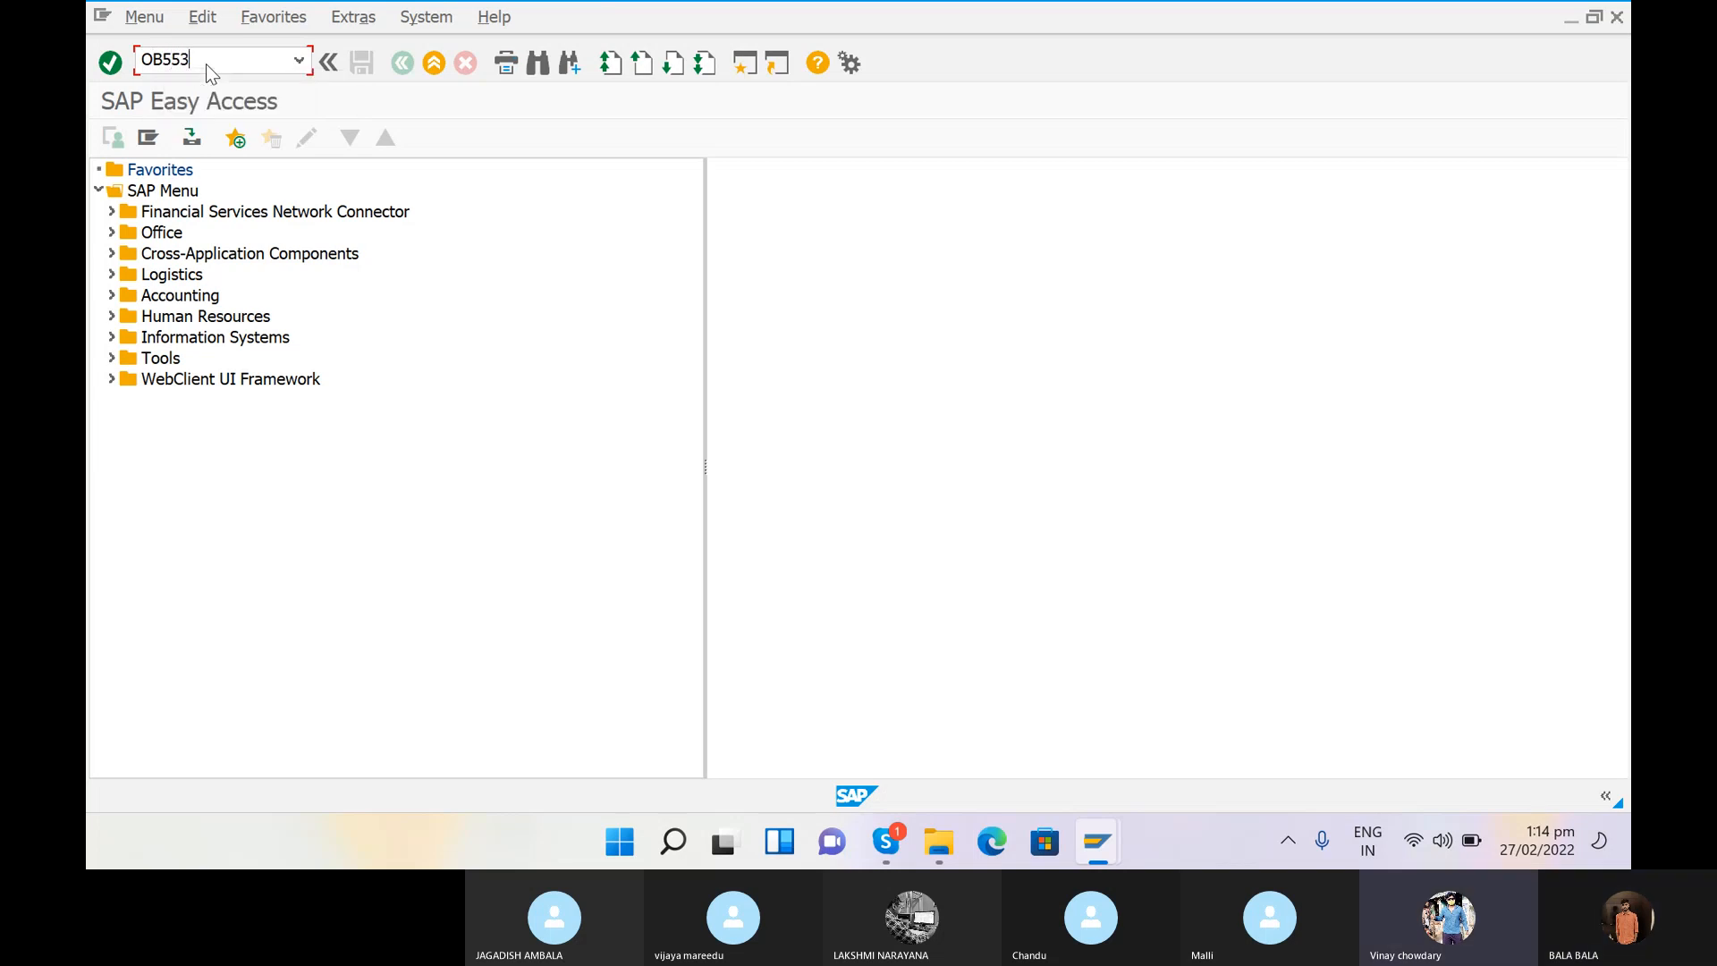
{"action": "type", "text": "3"}
{"action": "key", "text": "Return"}
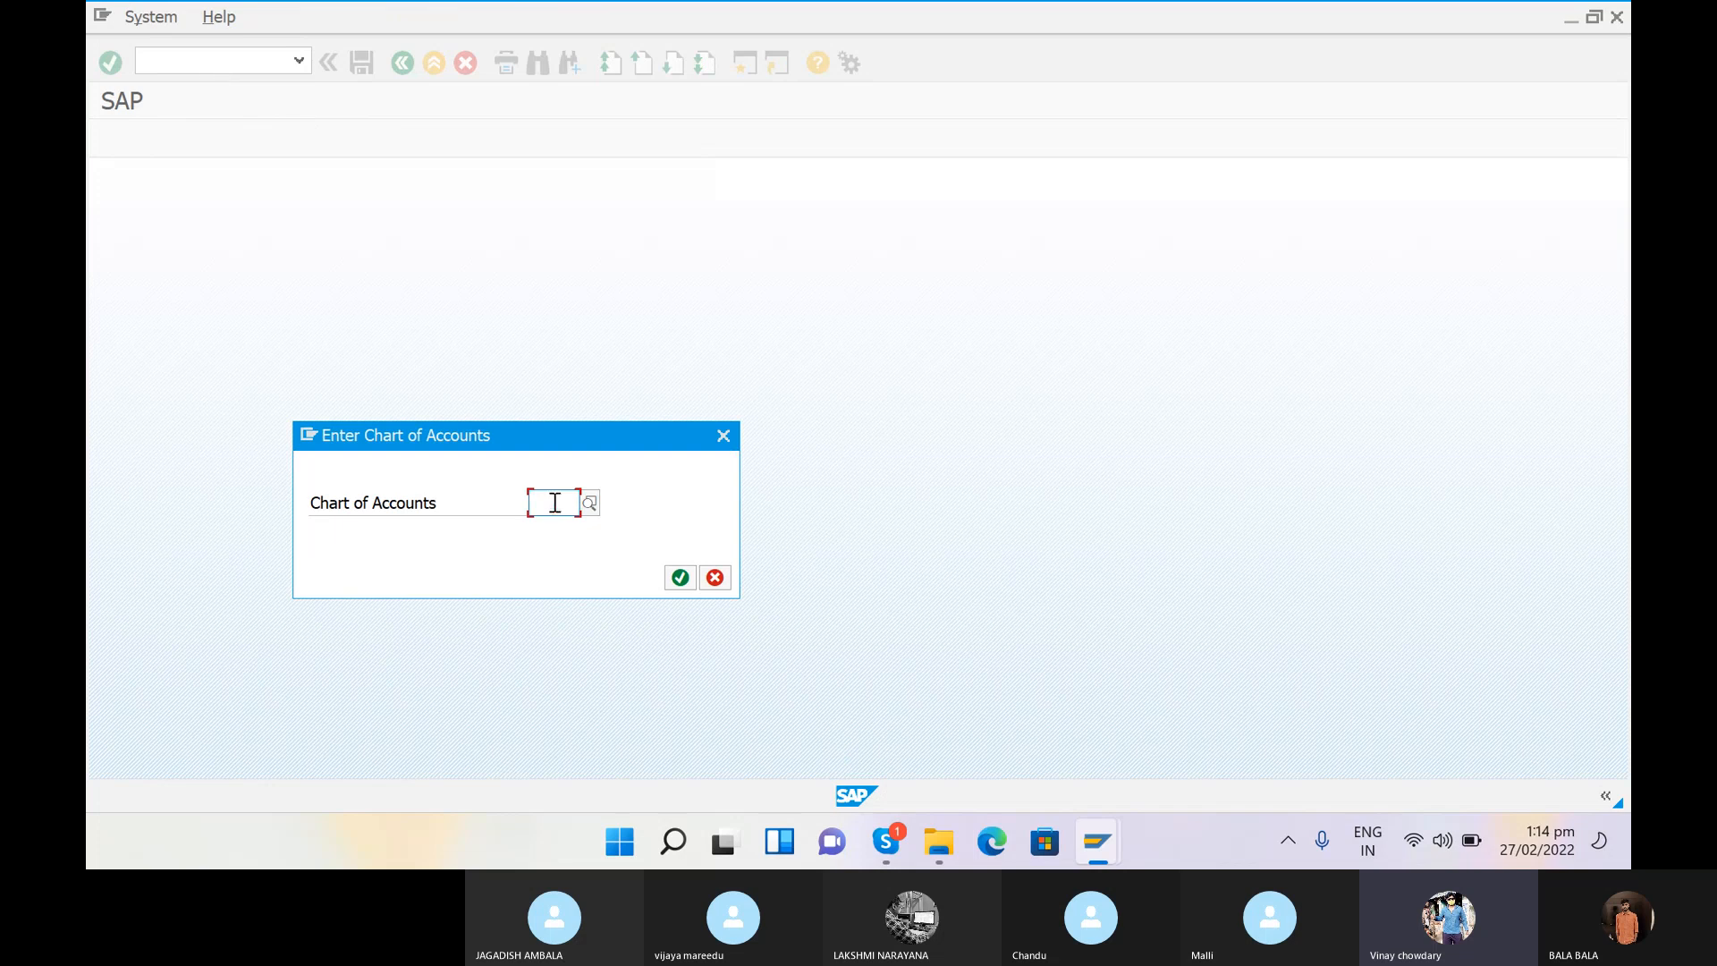
{"action": "type", "text": "VSPA"}
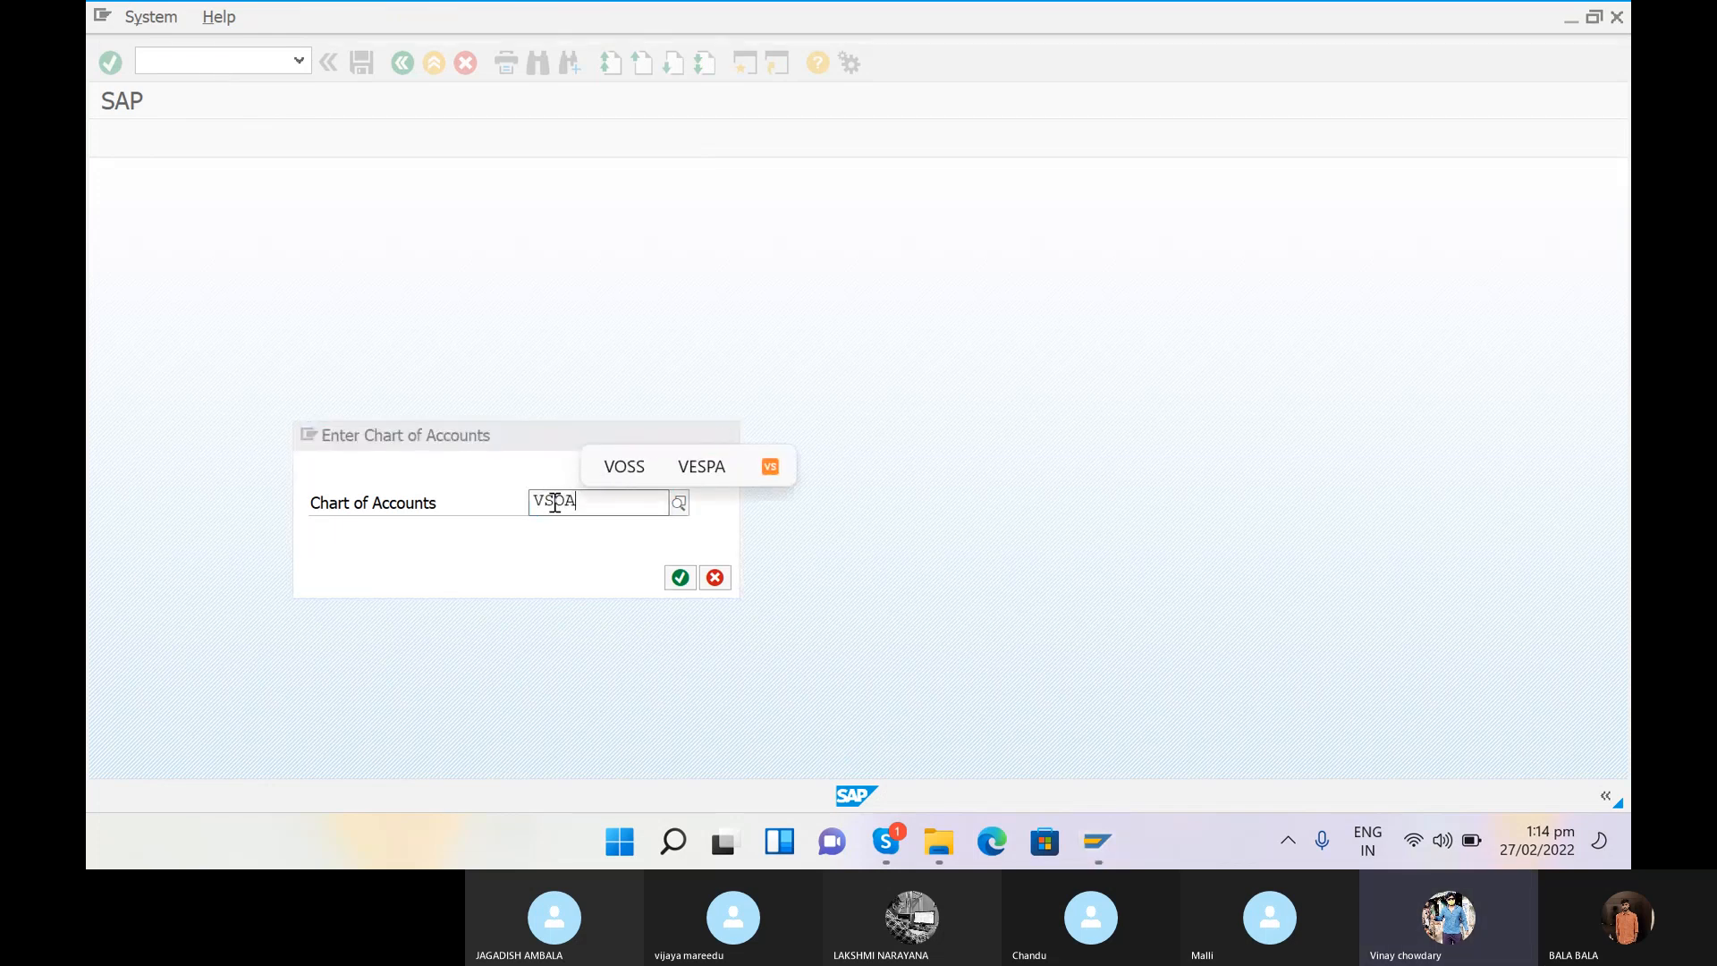
{"action": "left_click", "coordinate": [684, 550]}
{"action": "left_click", "coordinate": [681, 579]}
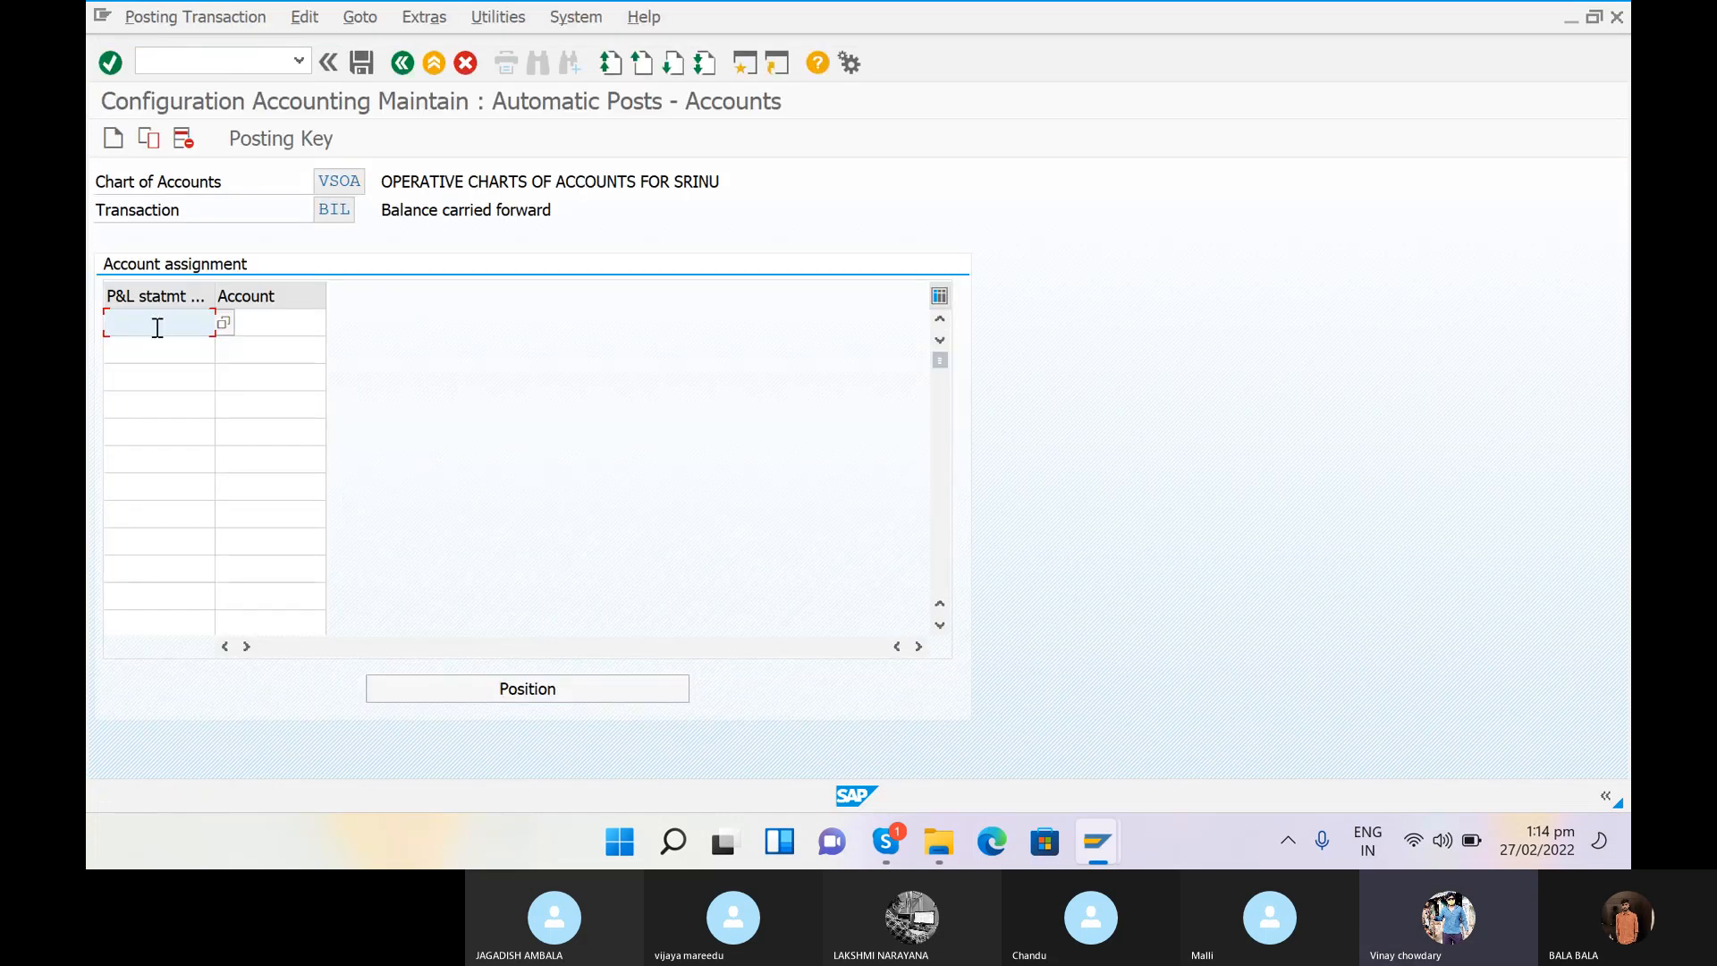
Step: Assign account 100100 to P&L statement account type X for the balance carried forward
{"action": "left_click", "coordinate": [252, 330]}
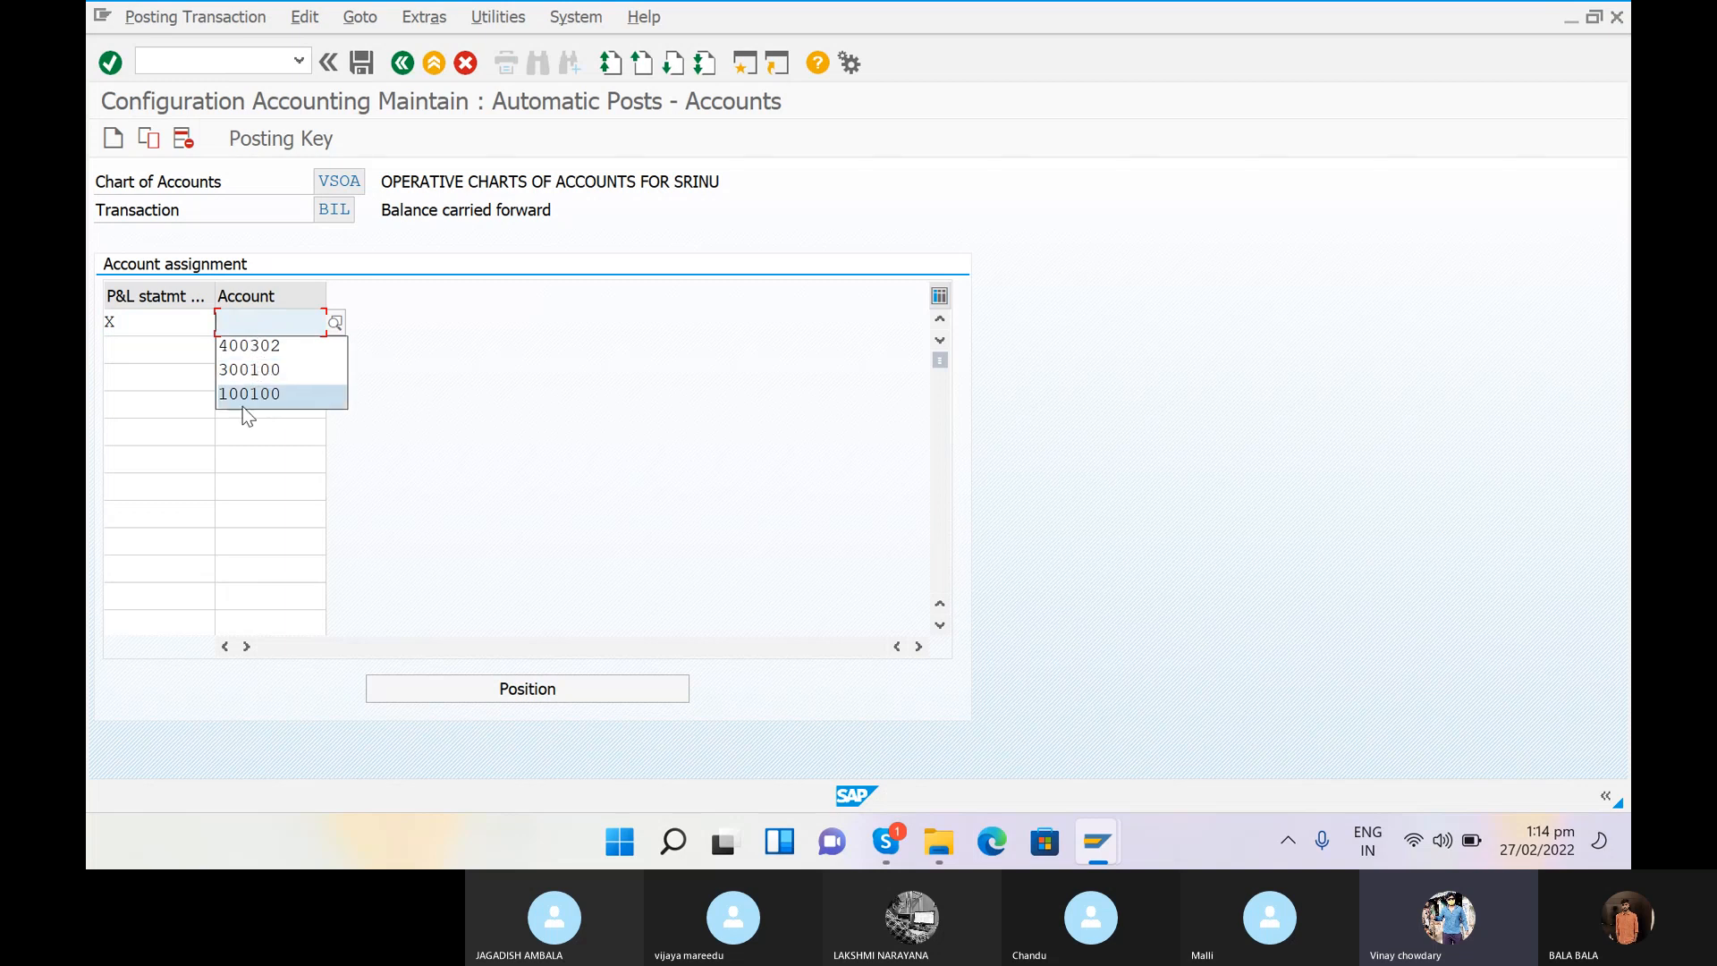
{"action": "left_click", "coordinate": [245, 404]}
{"action": "left_click", "coordinate": [287, 353]}
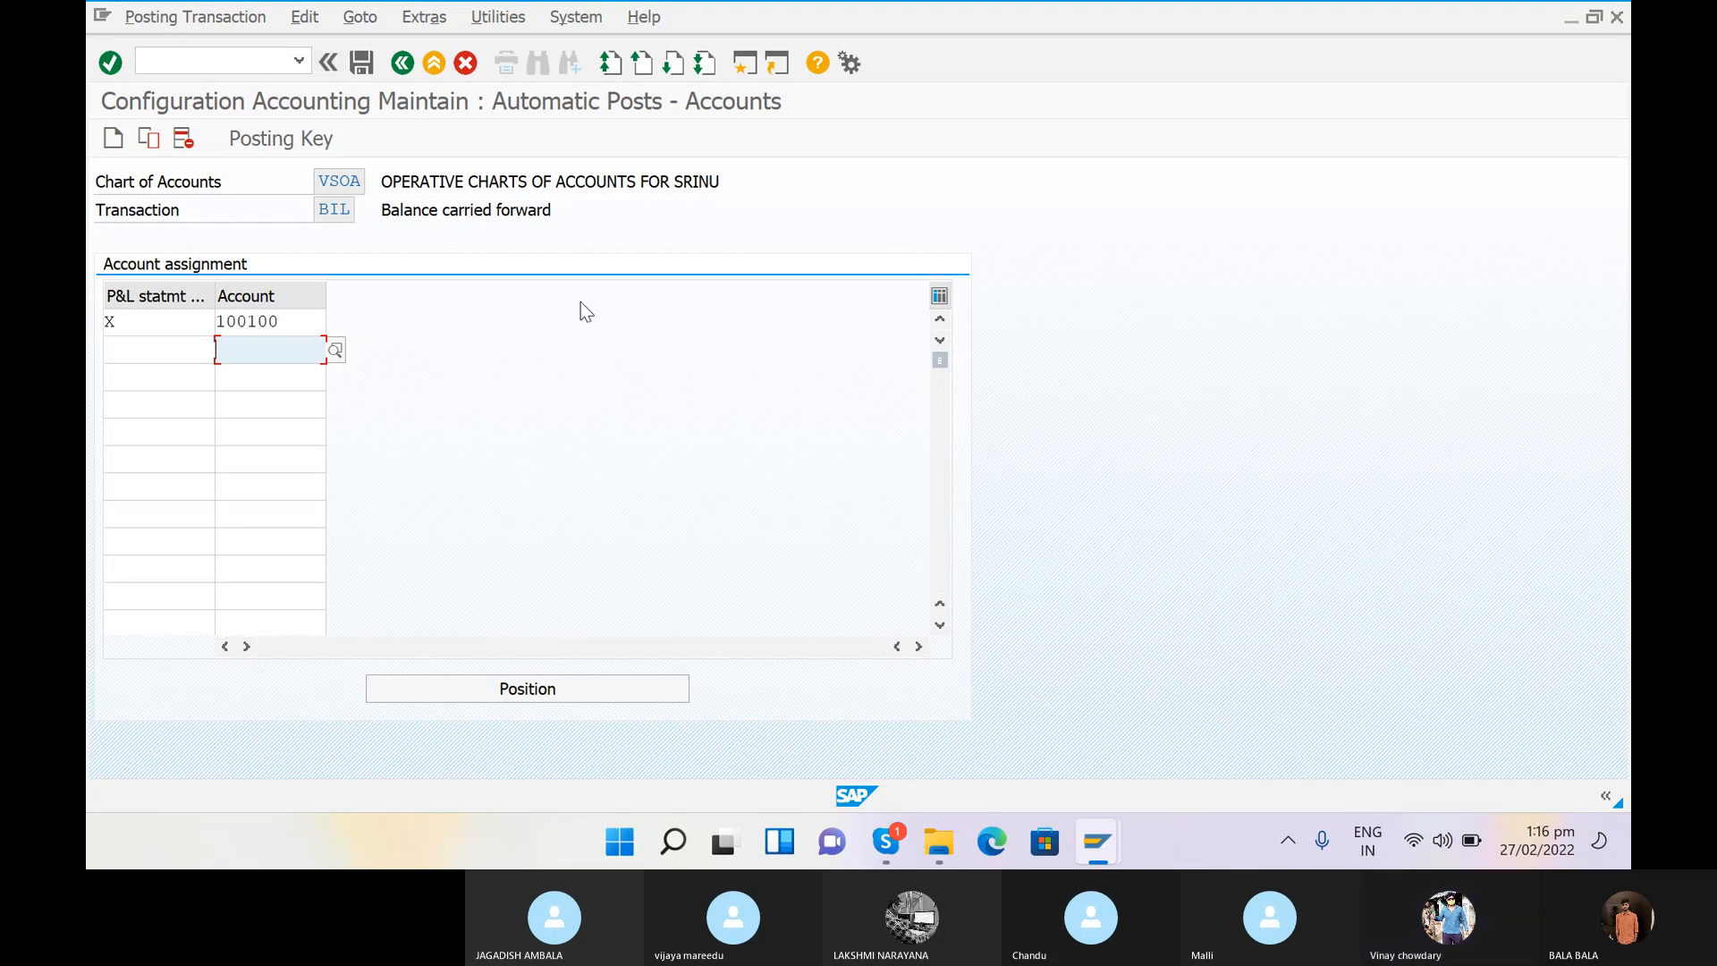
Step: Open the G/L account search help for account 100100, close it without searching, and leave the account assignment transaction
{"action": "left_click", "coordinate": [705, 336]}
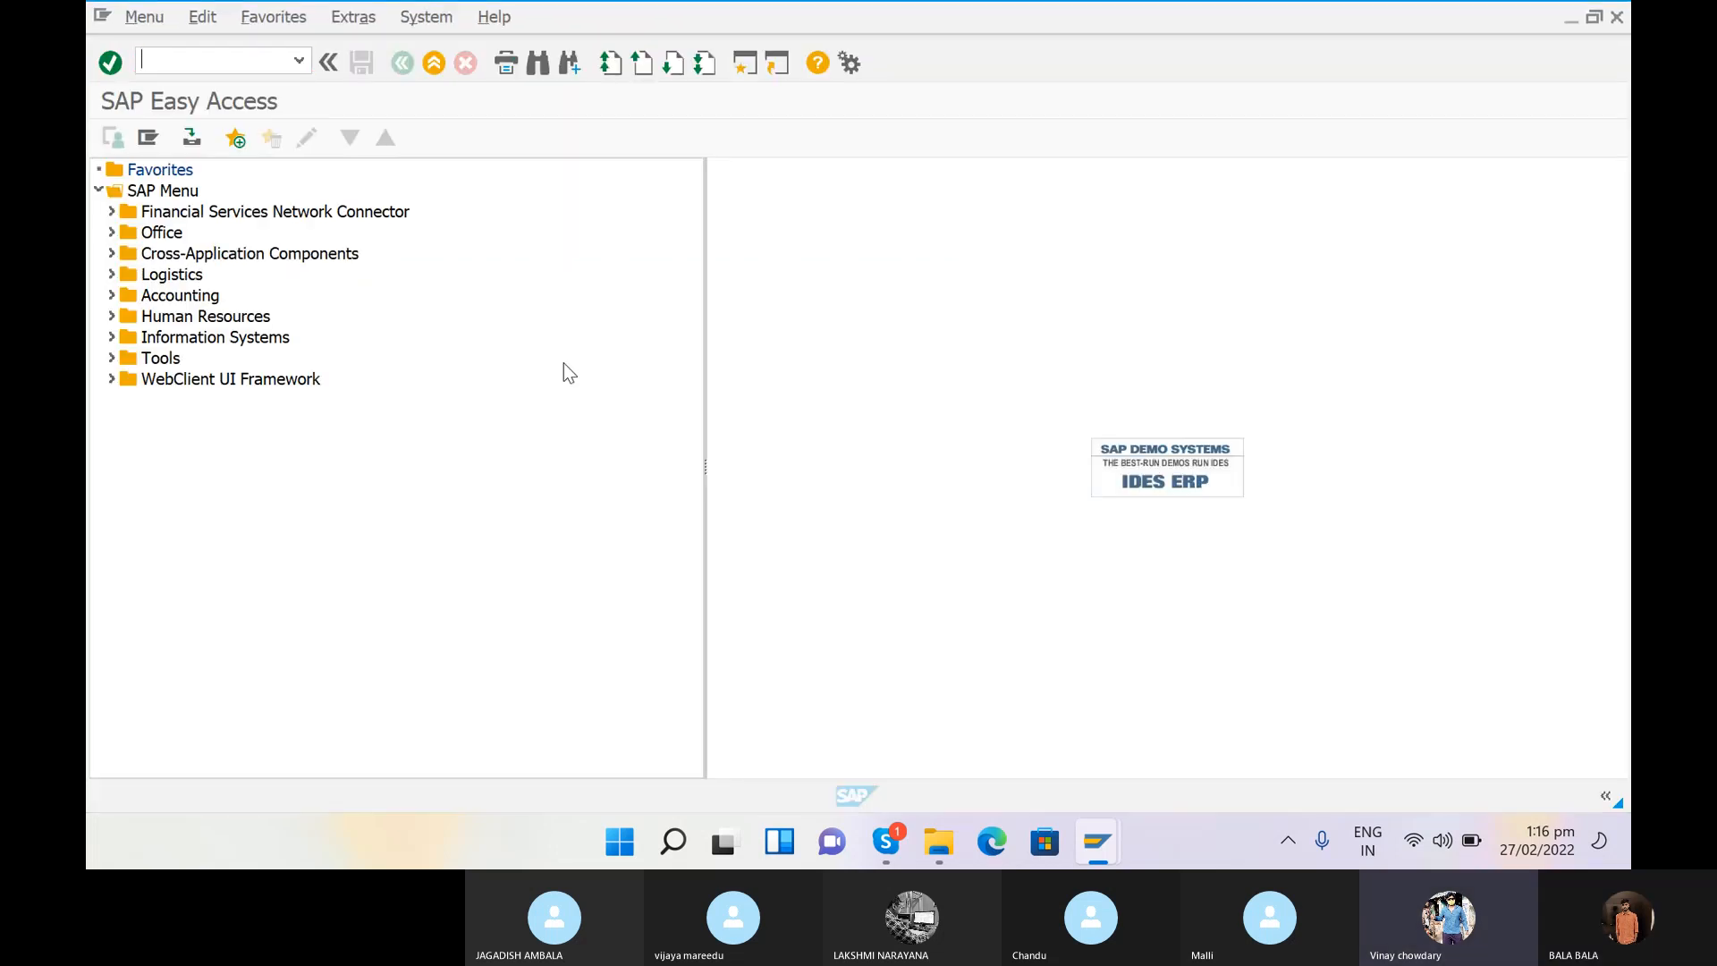
{"action": "key", "text": "alt+Tab"}
{"action": "left_click", "coordinate": [309, 316]}
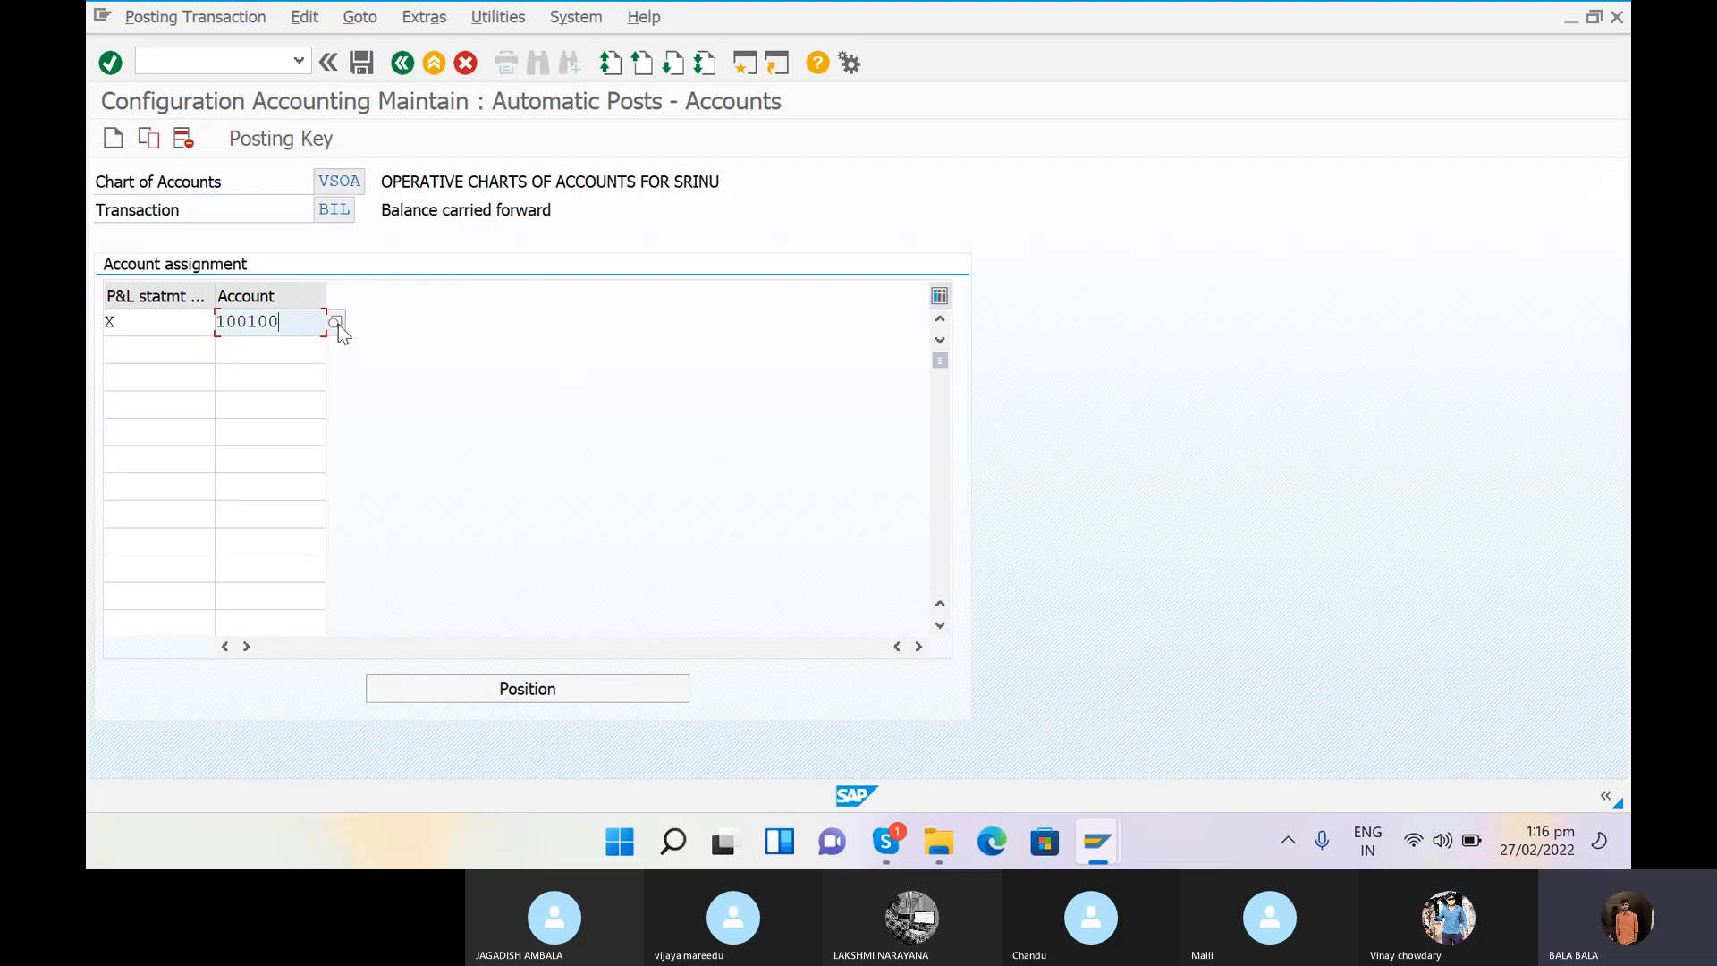
{"action": "left_click", "coordinate": [338, 324]}
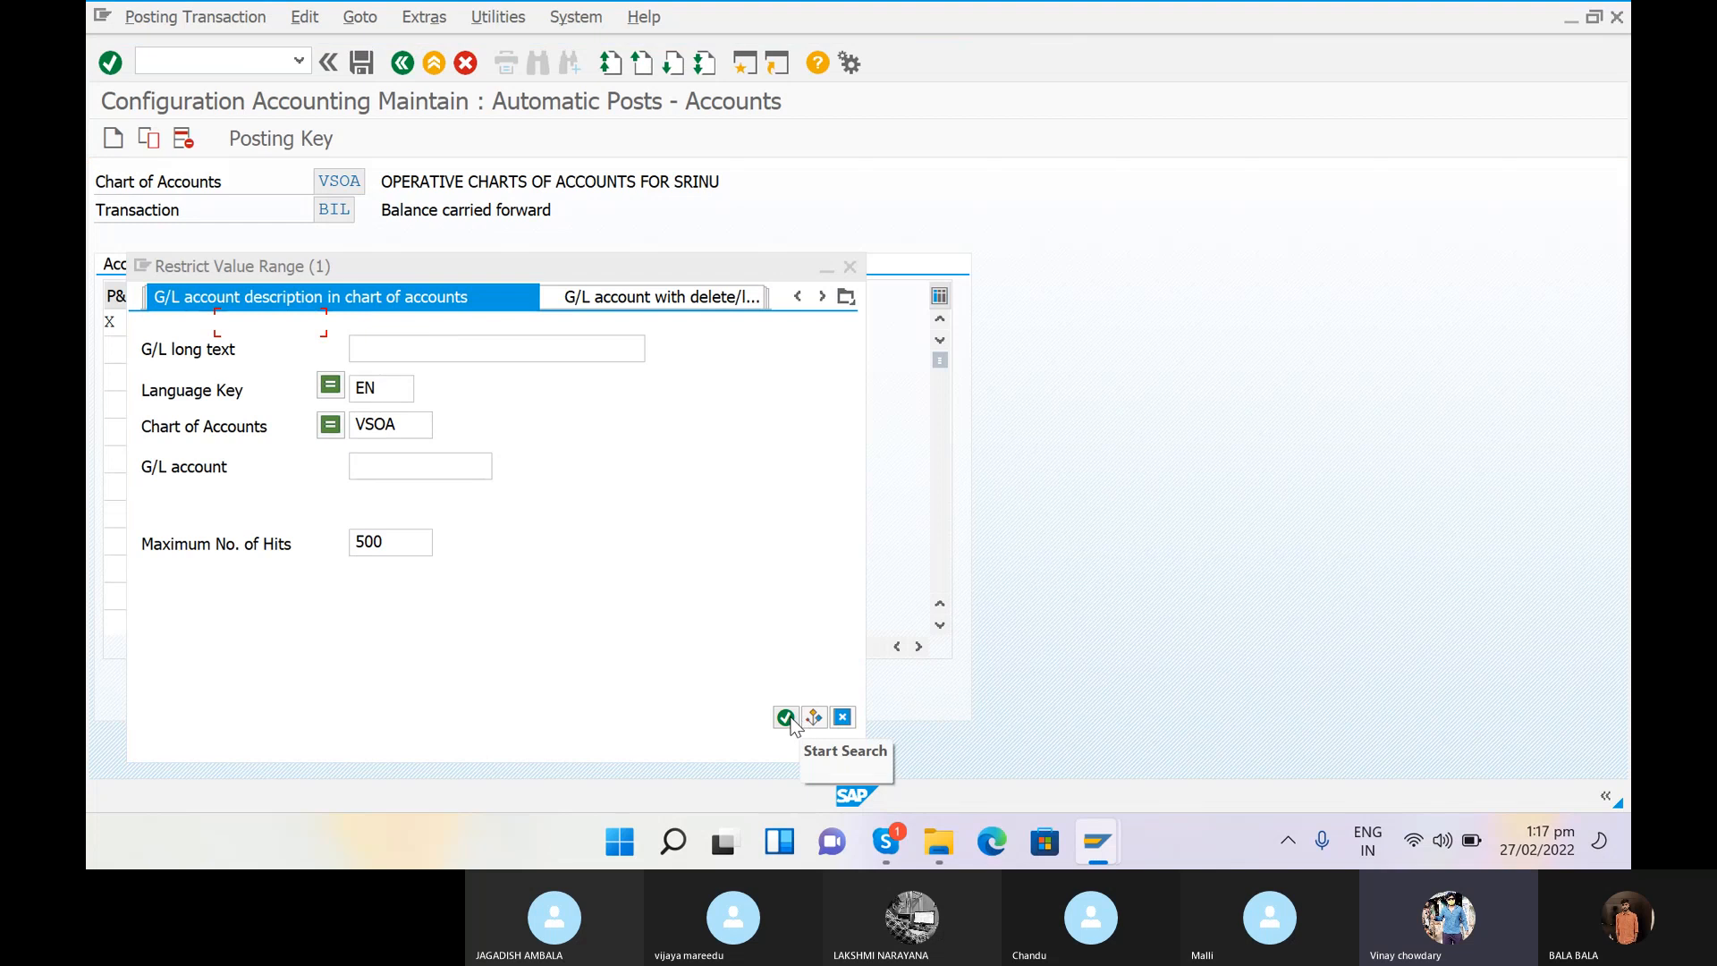
{"action": "left_click", "coordinate": [849, 266]}
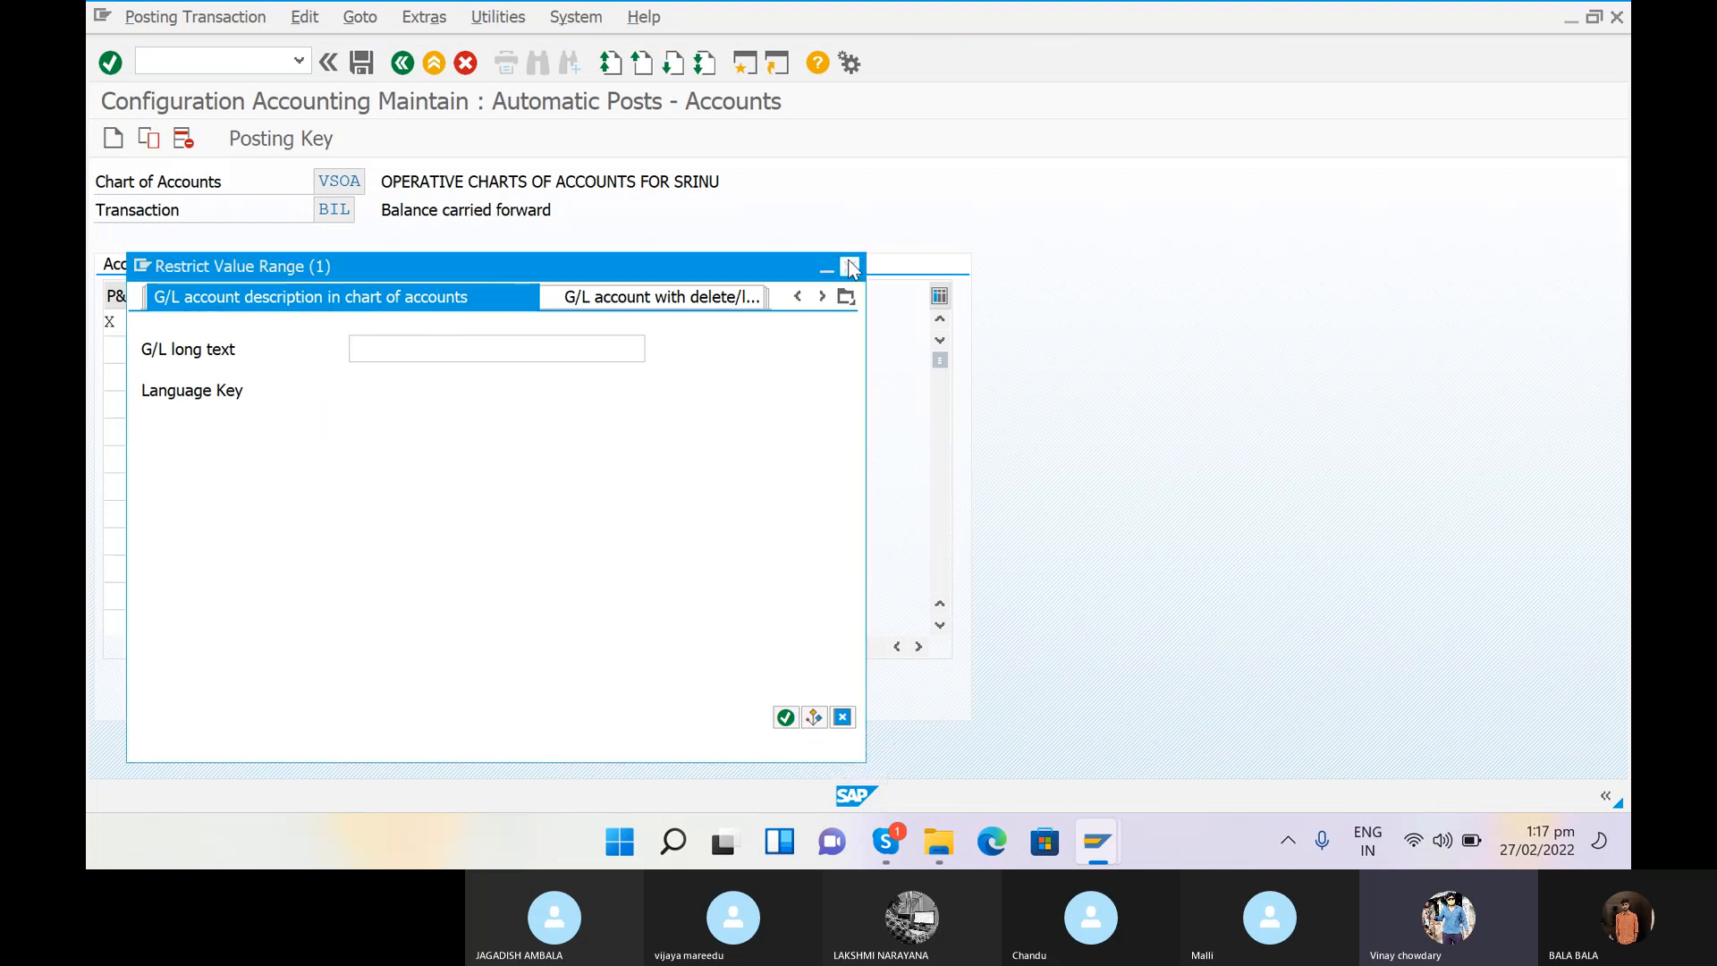
{"action": "left_click", "coordinate": [286, 349]}
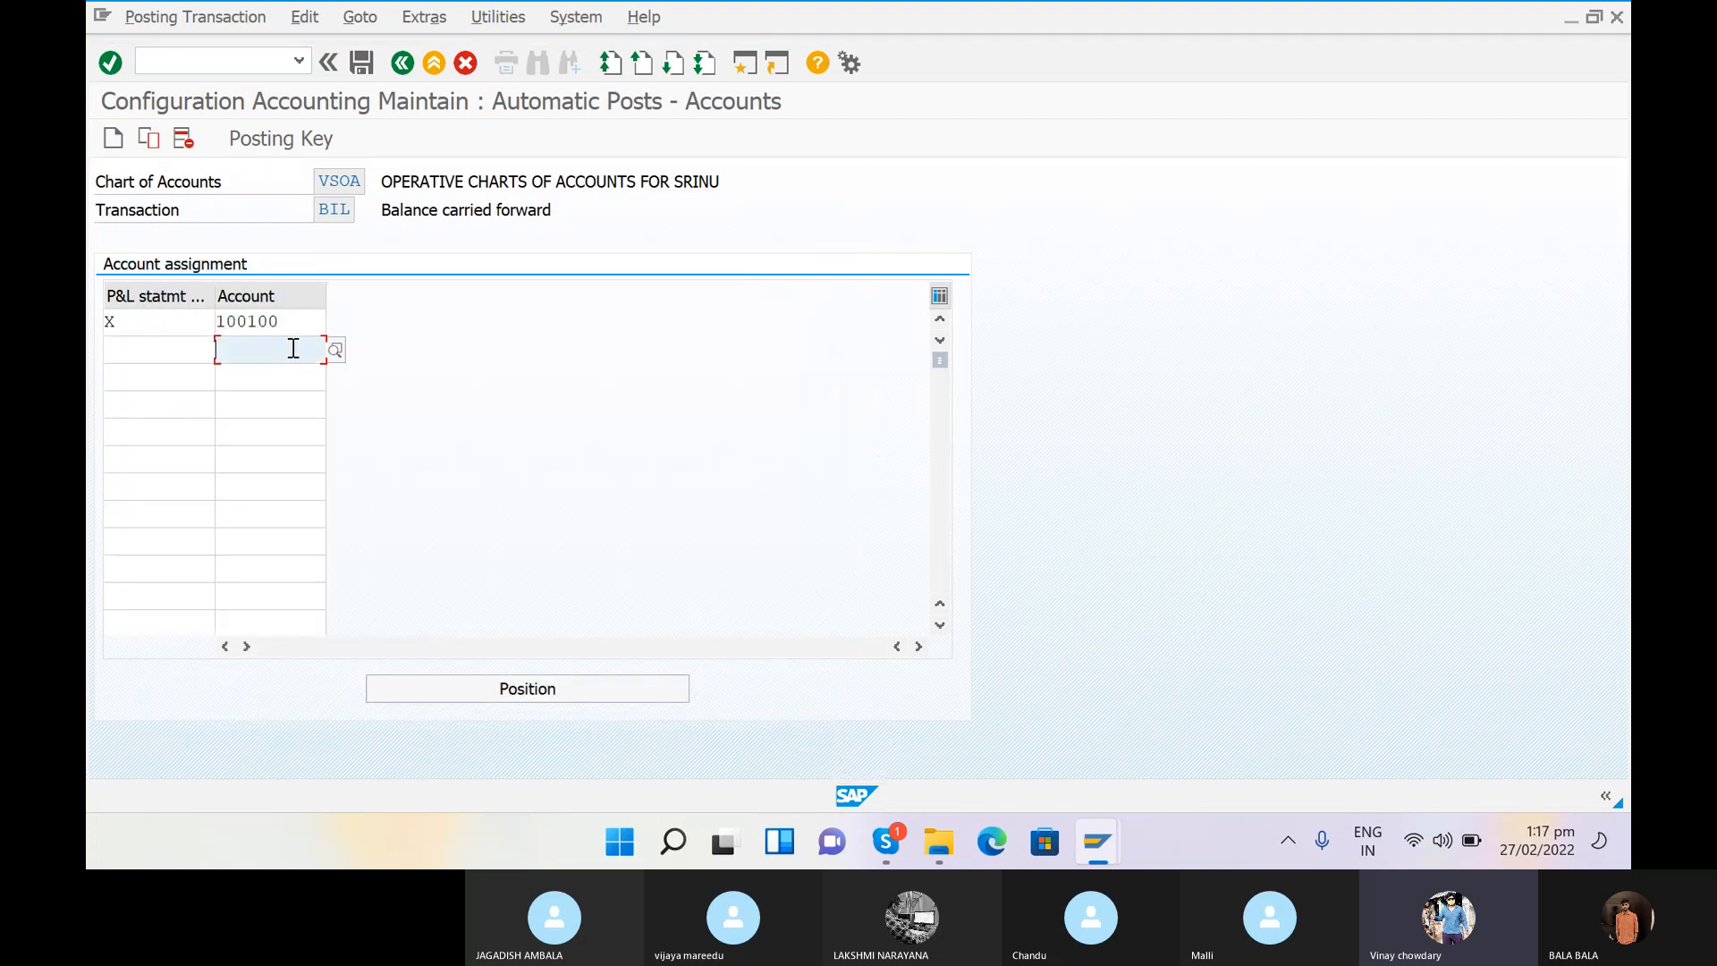
{"action": "key", "text": "F3"}
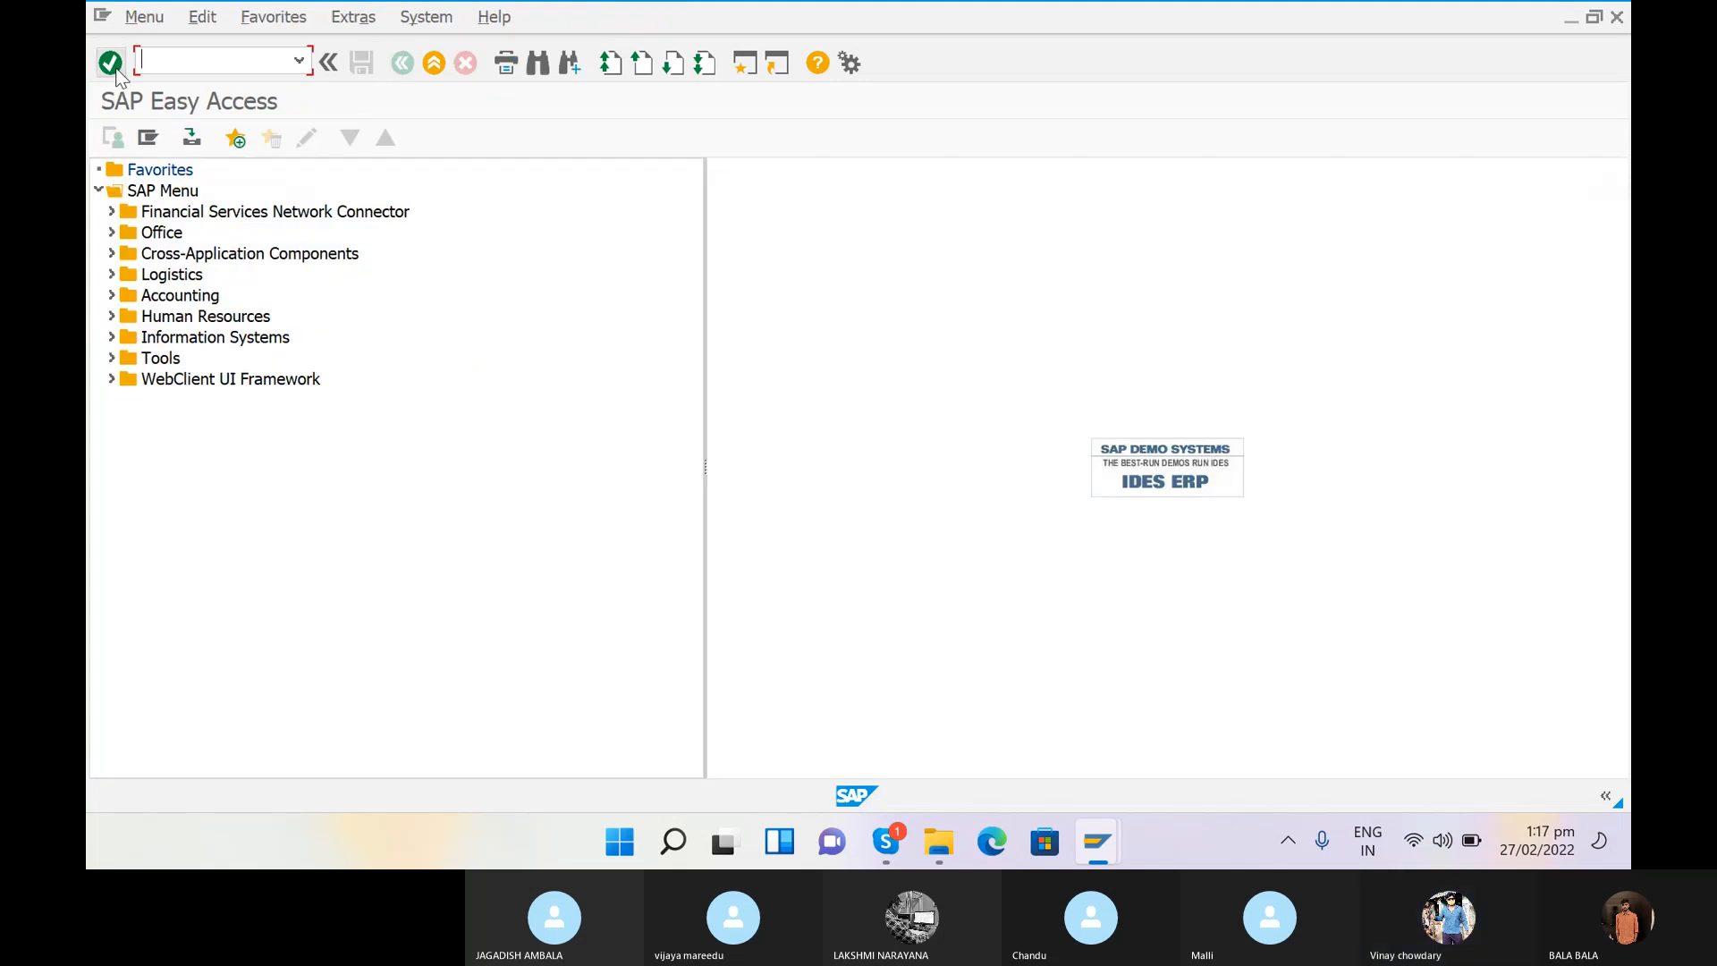
Step: Open transaction OBD4 and position the G/L account groups list at chart of accounts VSOA
{"action": "type", "text": "OBD4"}
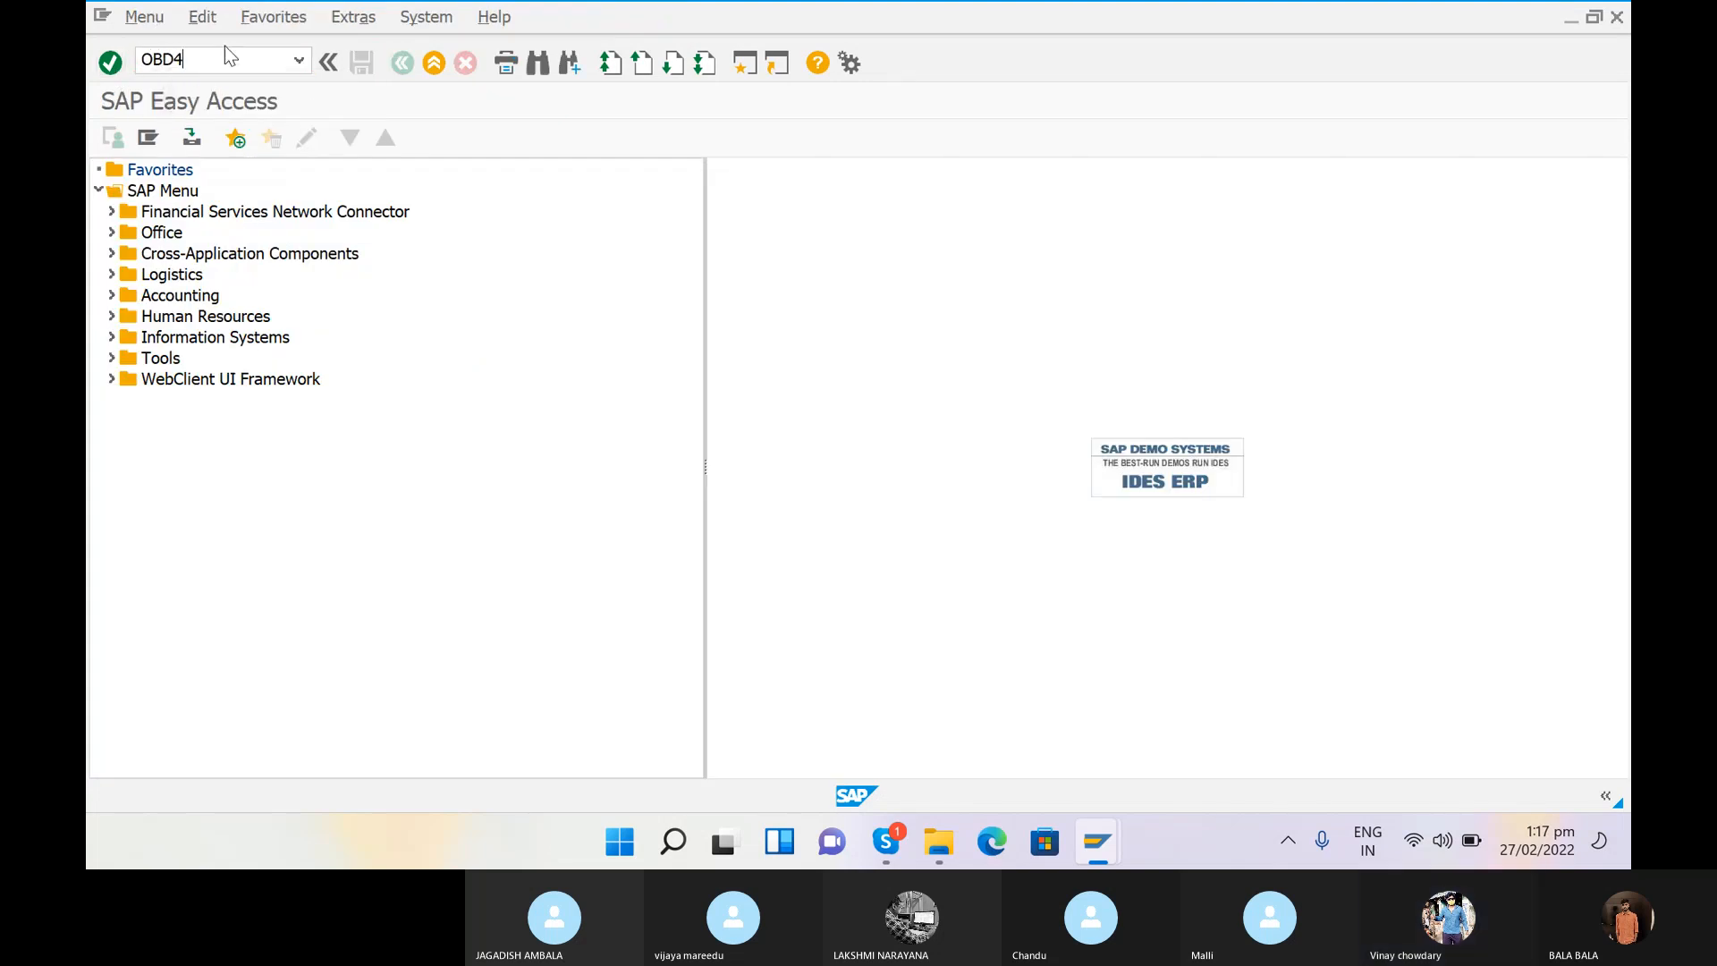
{"action": "key", "text": "Return"}
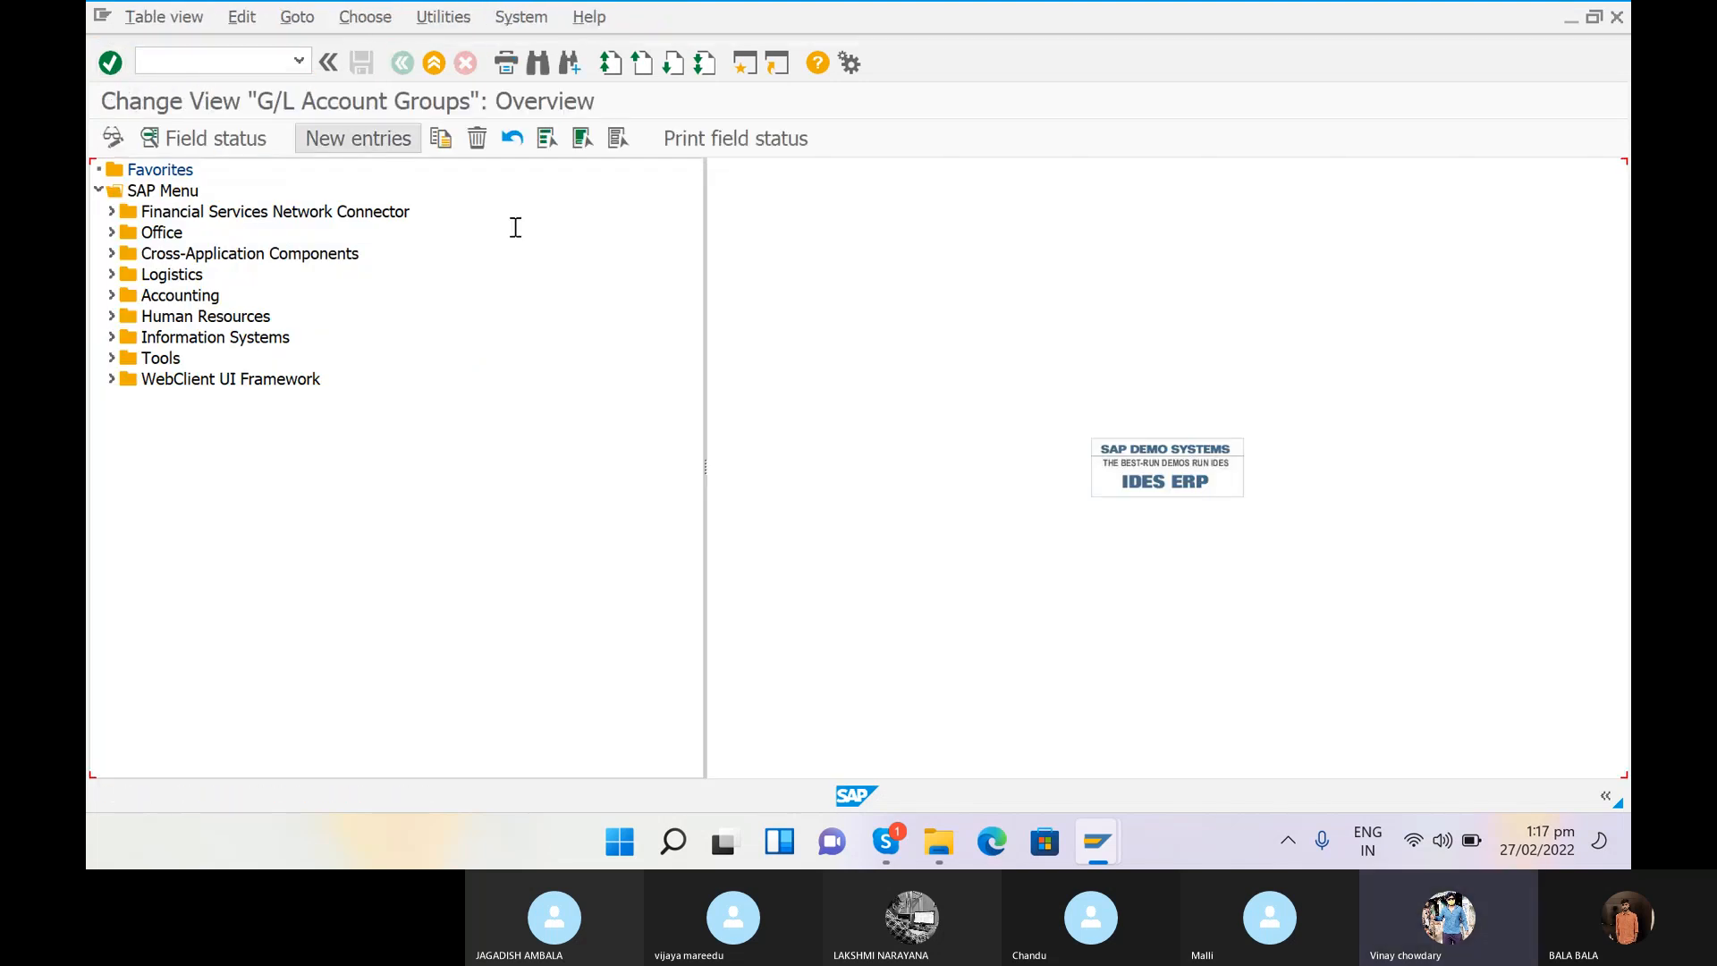
{"action": "left_click", "coordinate": [433, 746]}
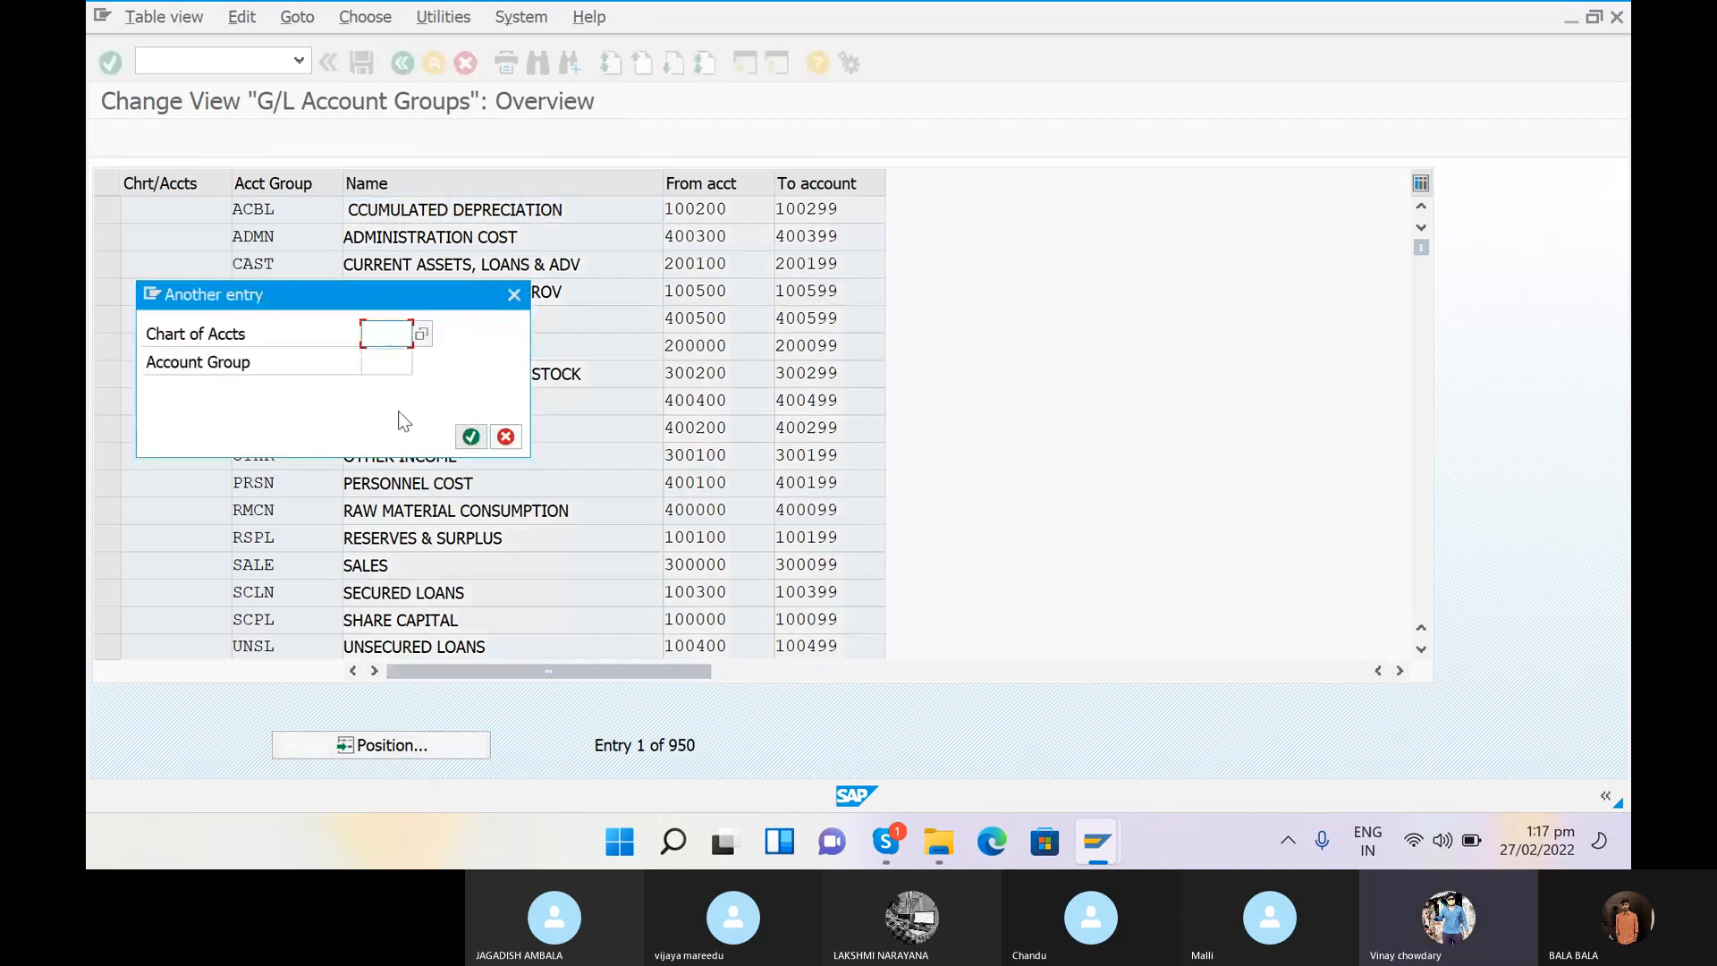
{"action": "type", "text": "VSDA"}
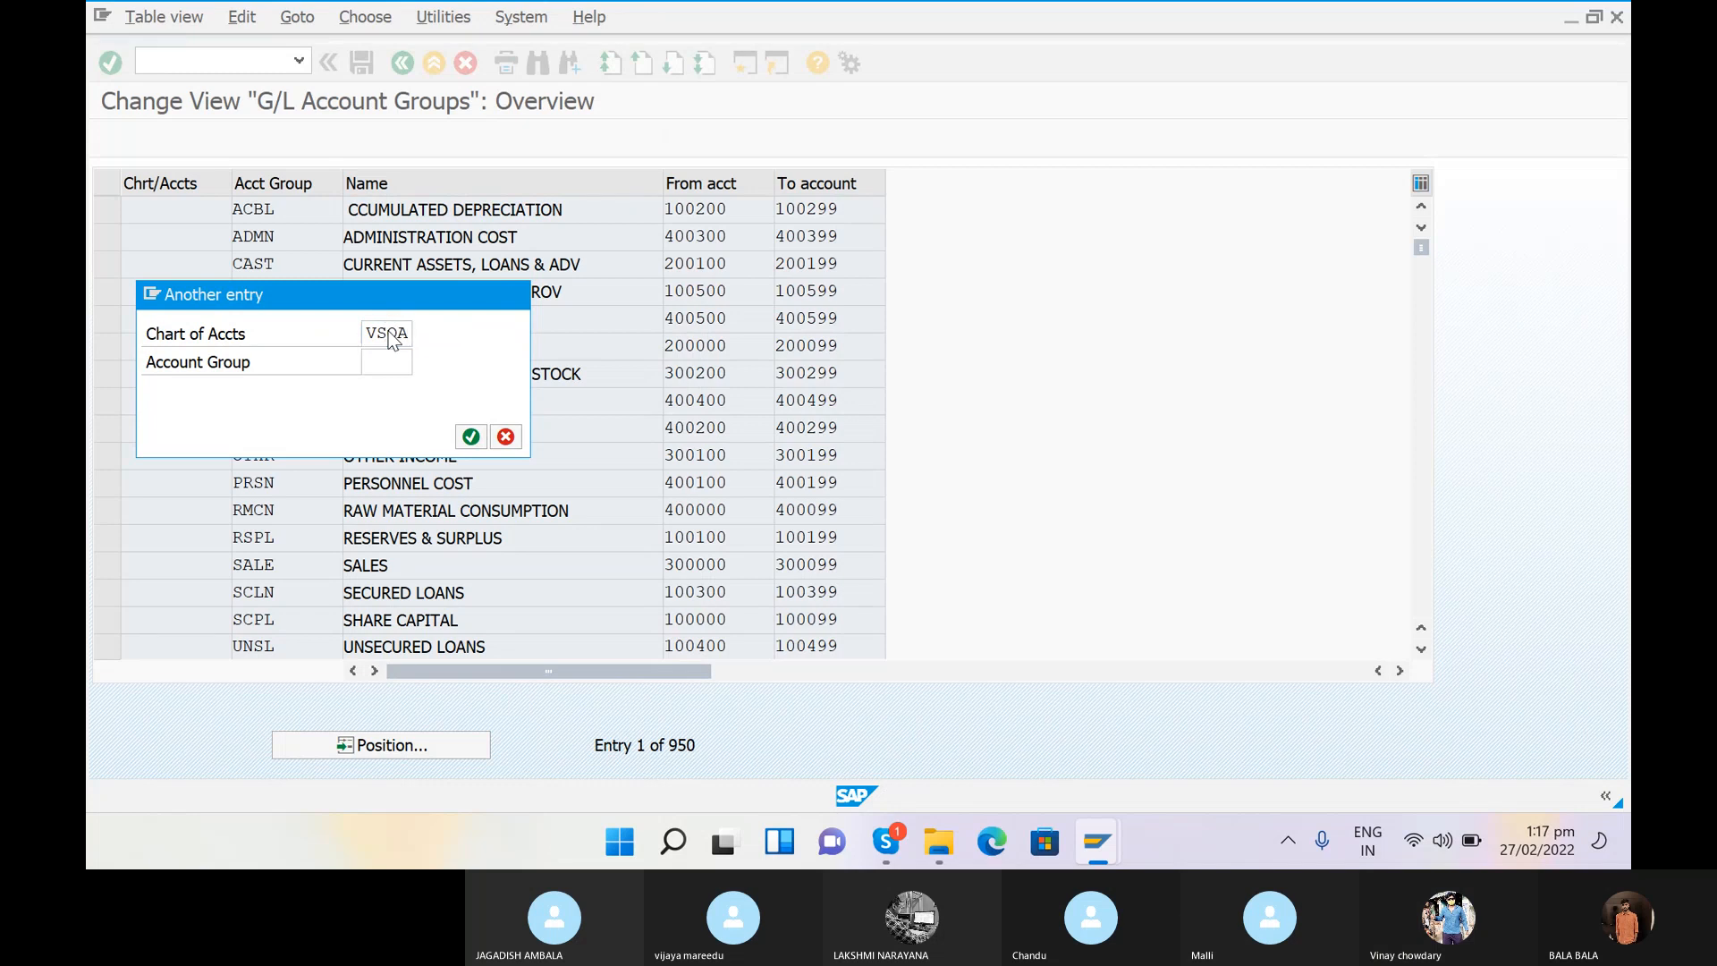
{"action": "left_click", "coordinate": [471, 437]}
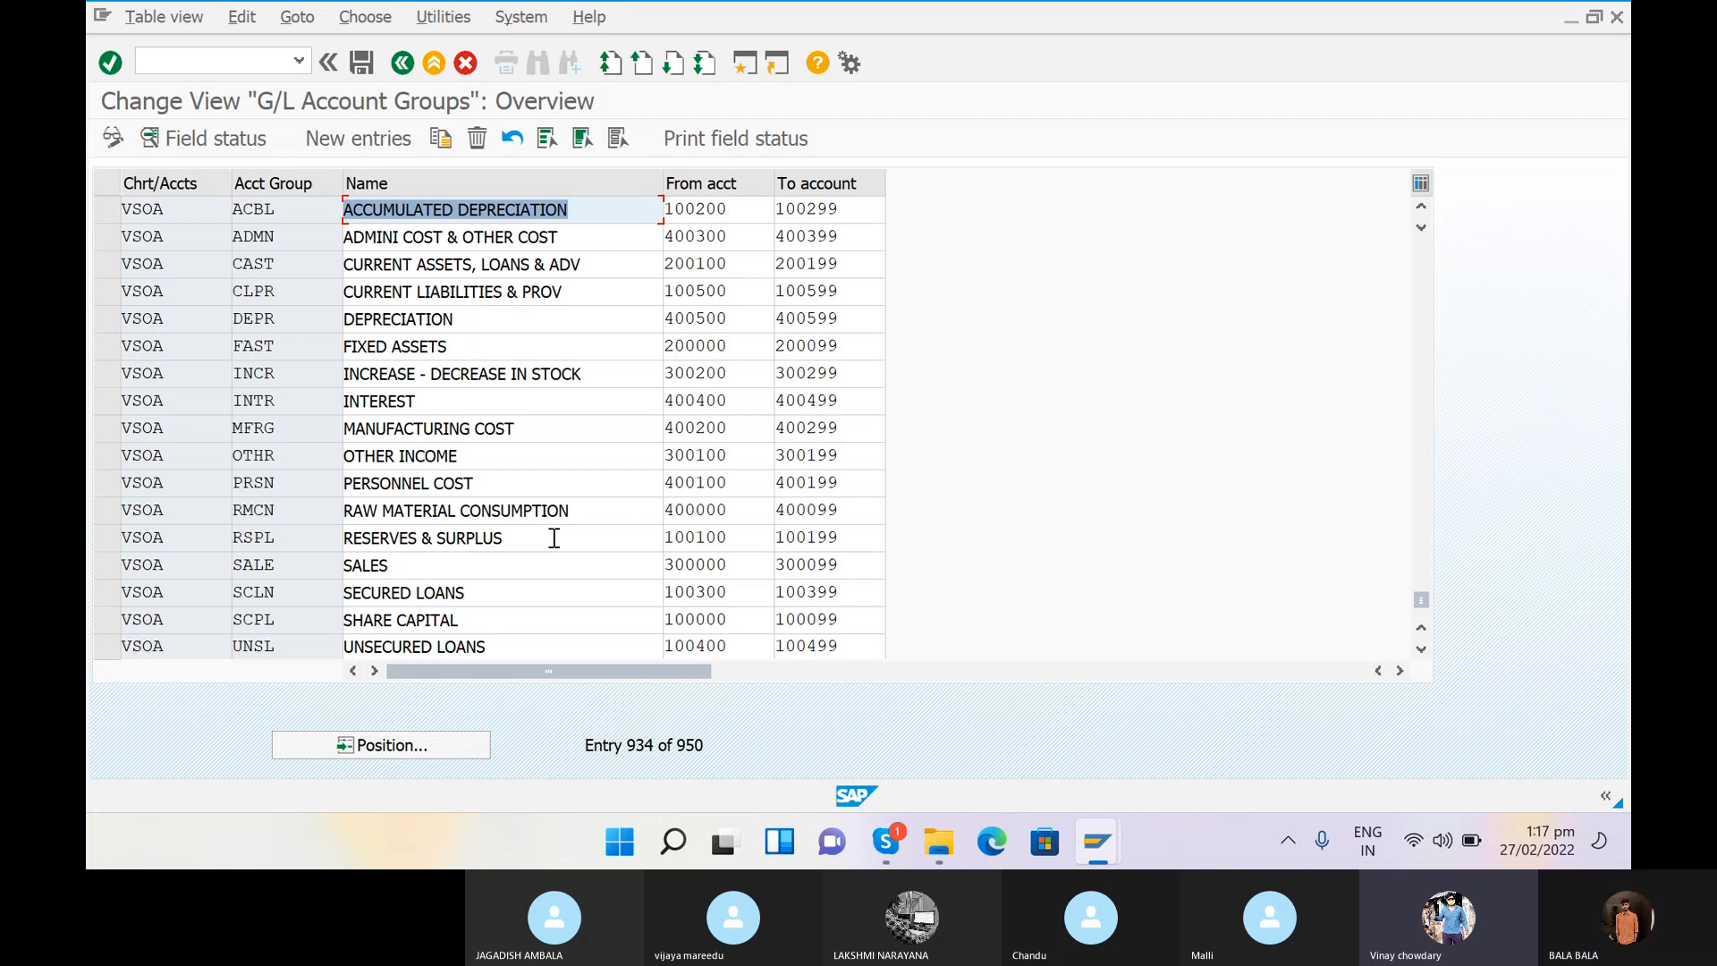
Step: Save the balance carried forward account assignment for VSOA to customizing request DPKK901003
{"action": "key", "text": "alt+Tab"}
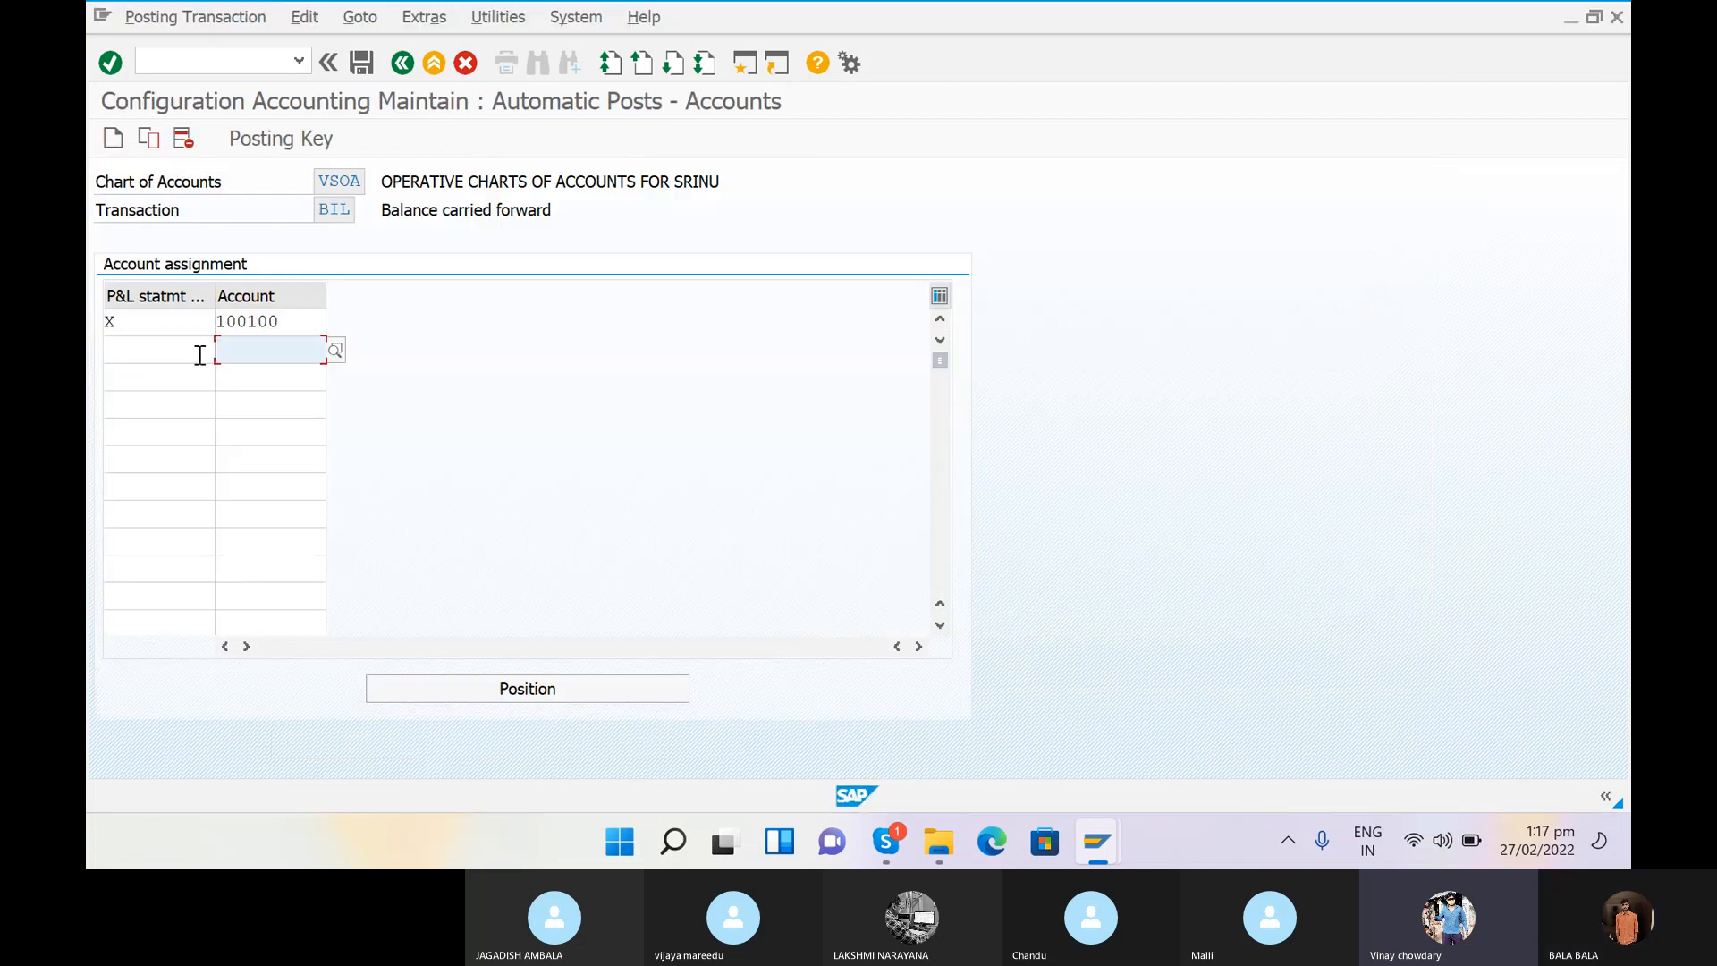
{"action": "left_click", "coordinate": [361, 64]}
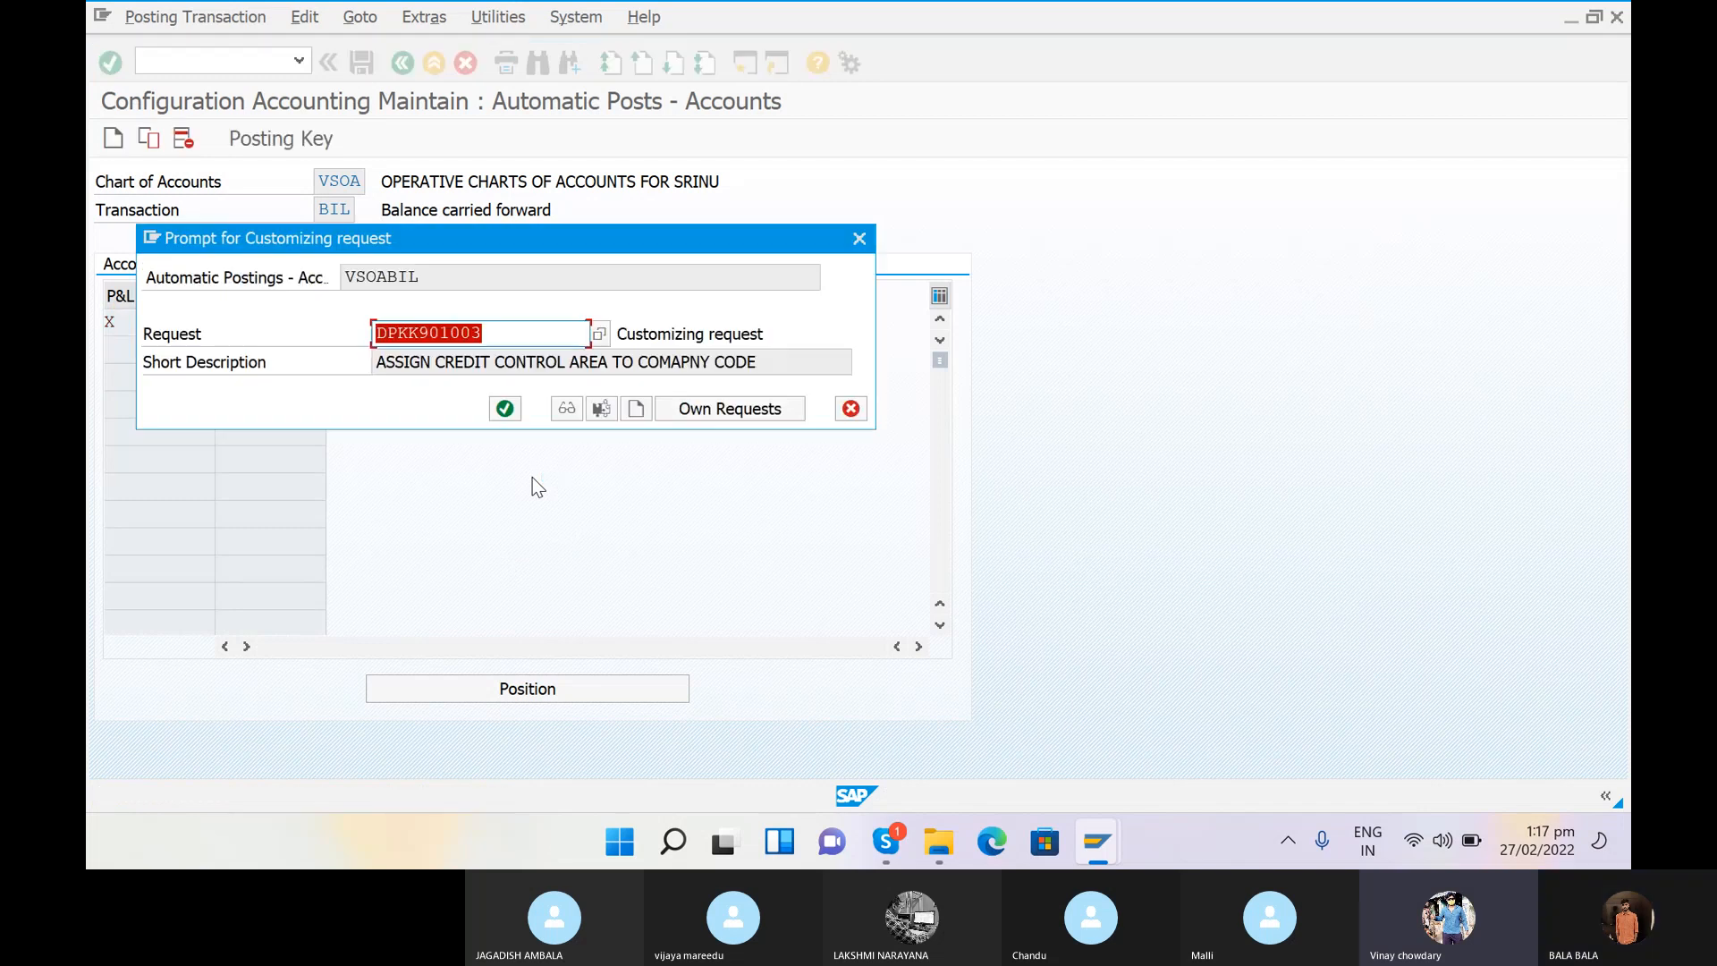
{"action": "left_click", "coordinate": [505, 408]}
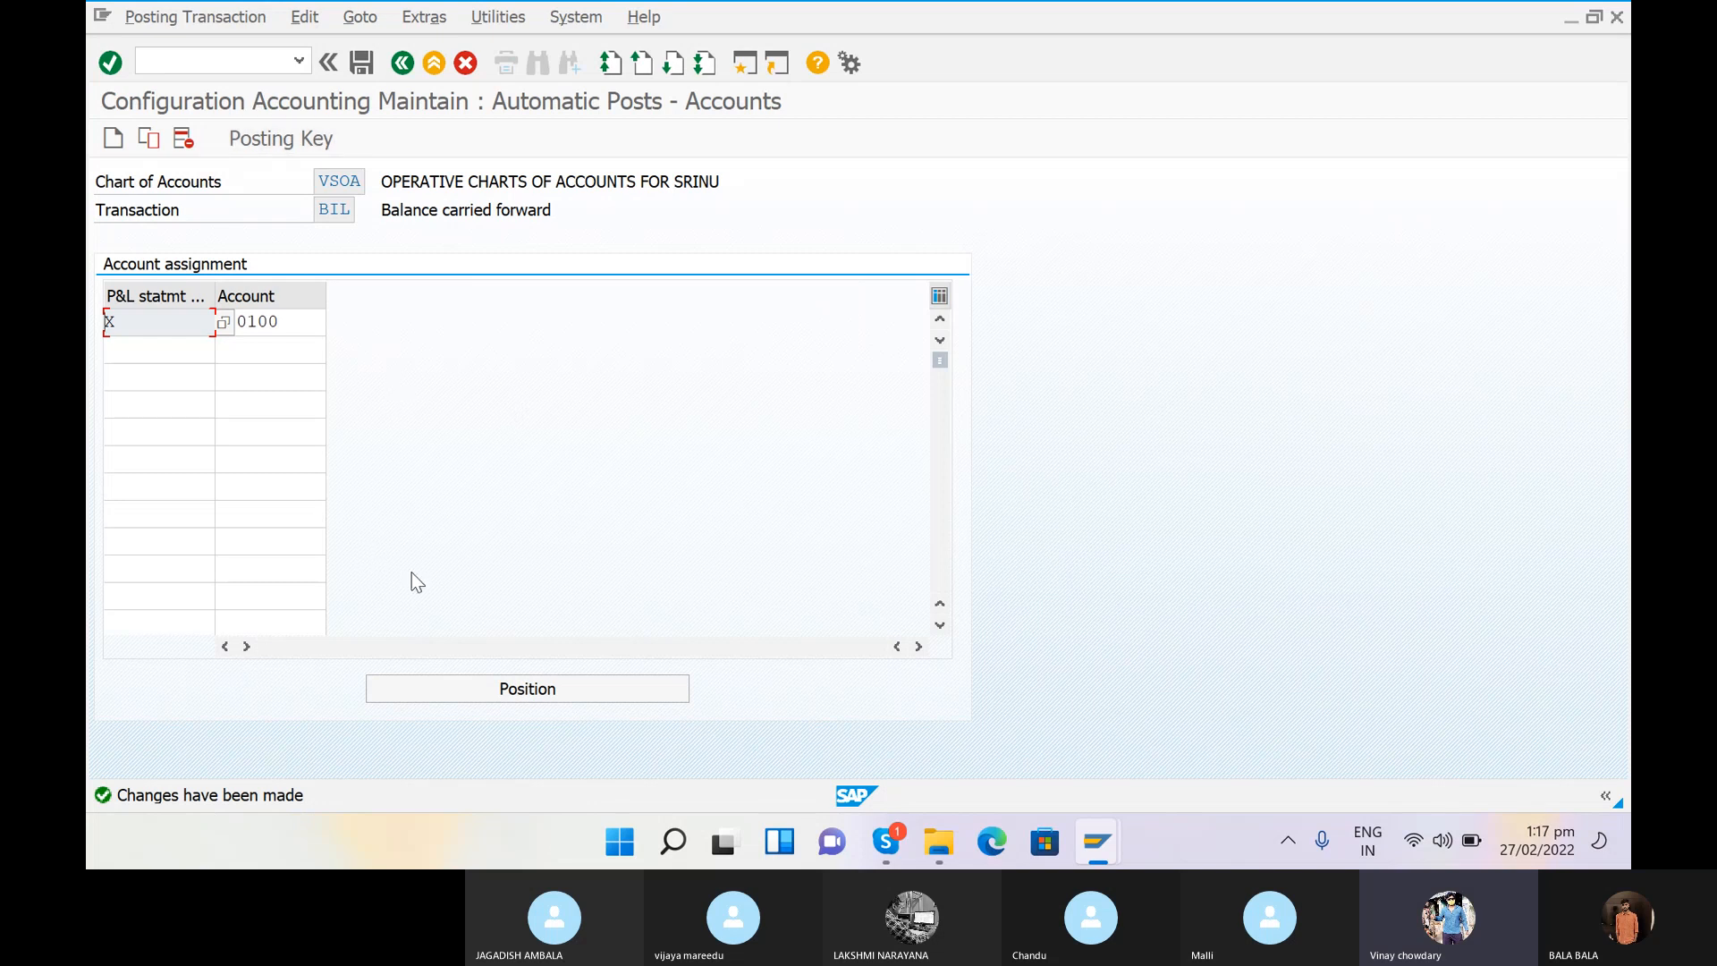
Step: Leave the account assignment and open transaction FS00 to edit G/L accounts centrally
{"action": "left_click", "coordinate": [214, 61]}
{"action": "type", "text": "/NFS00"}
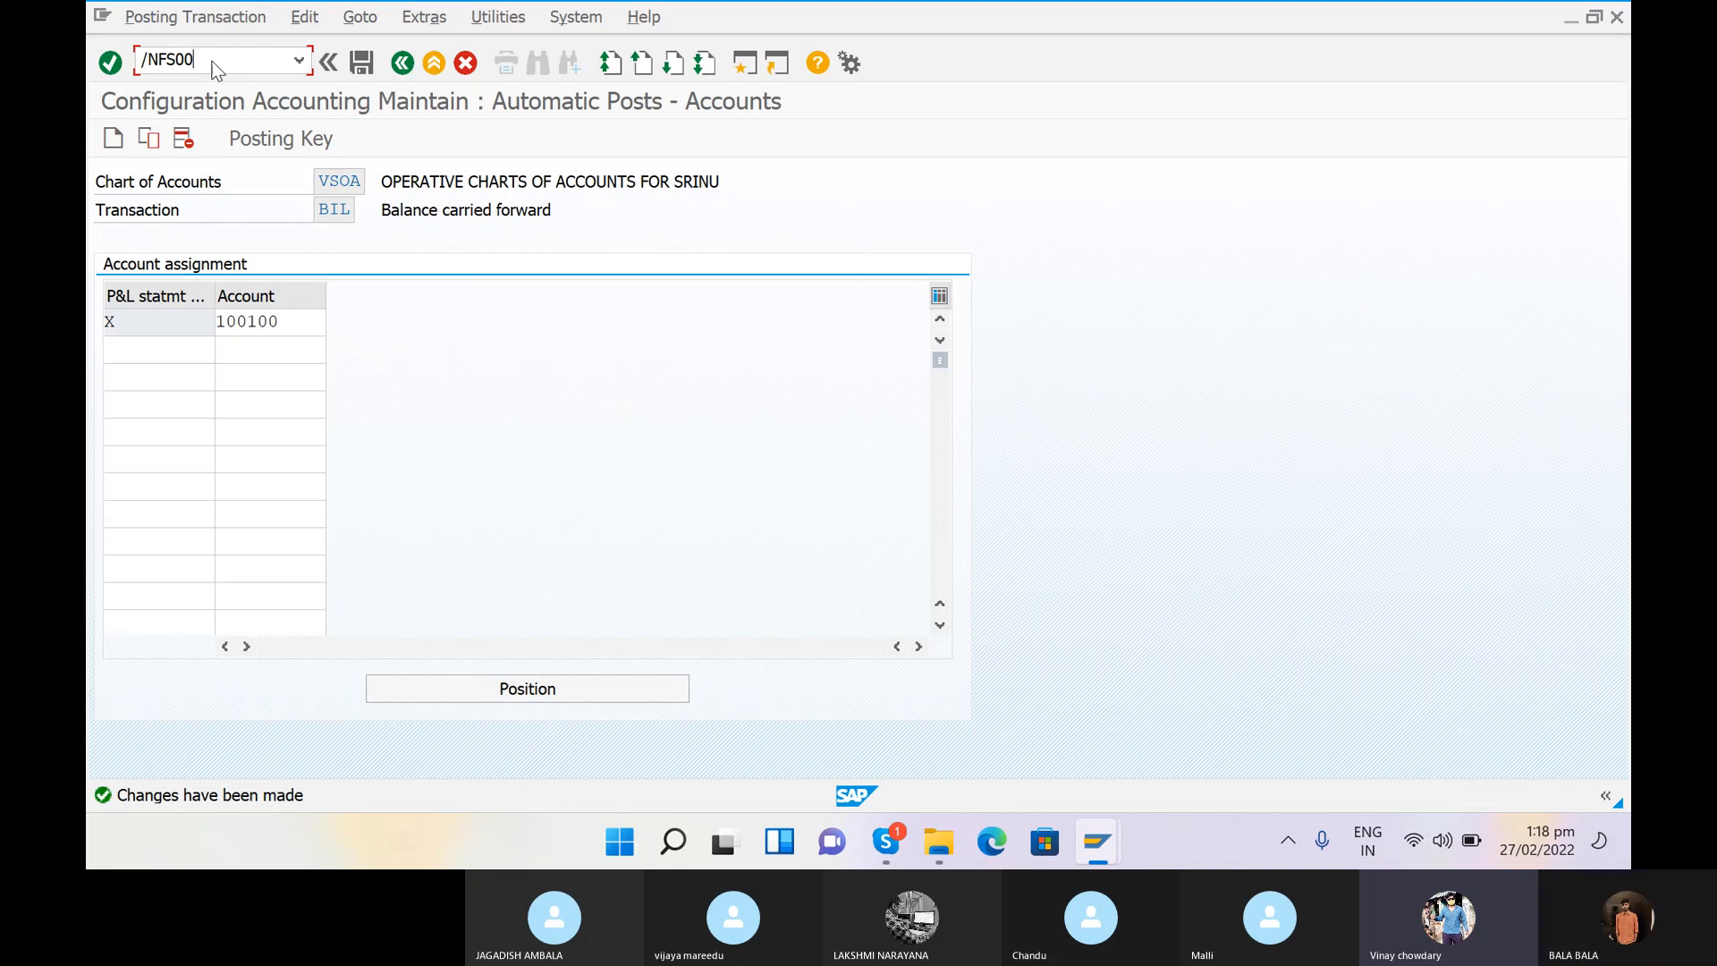
{"action": "key", "text": "Return"}
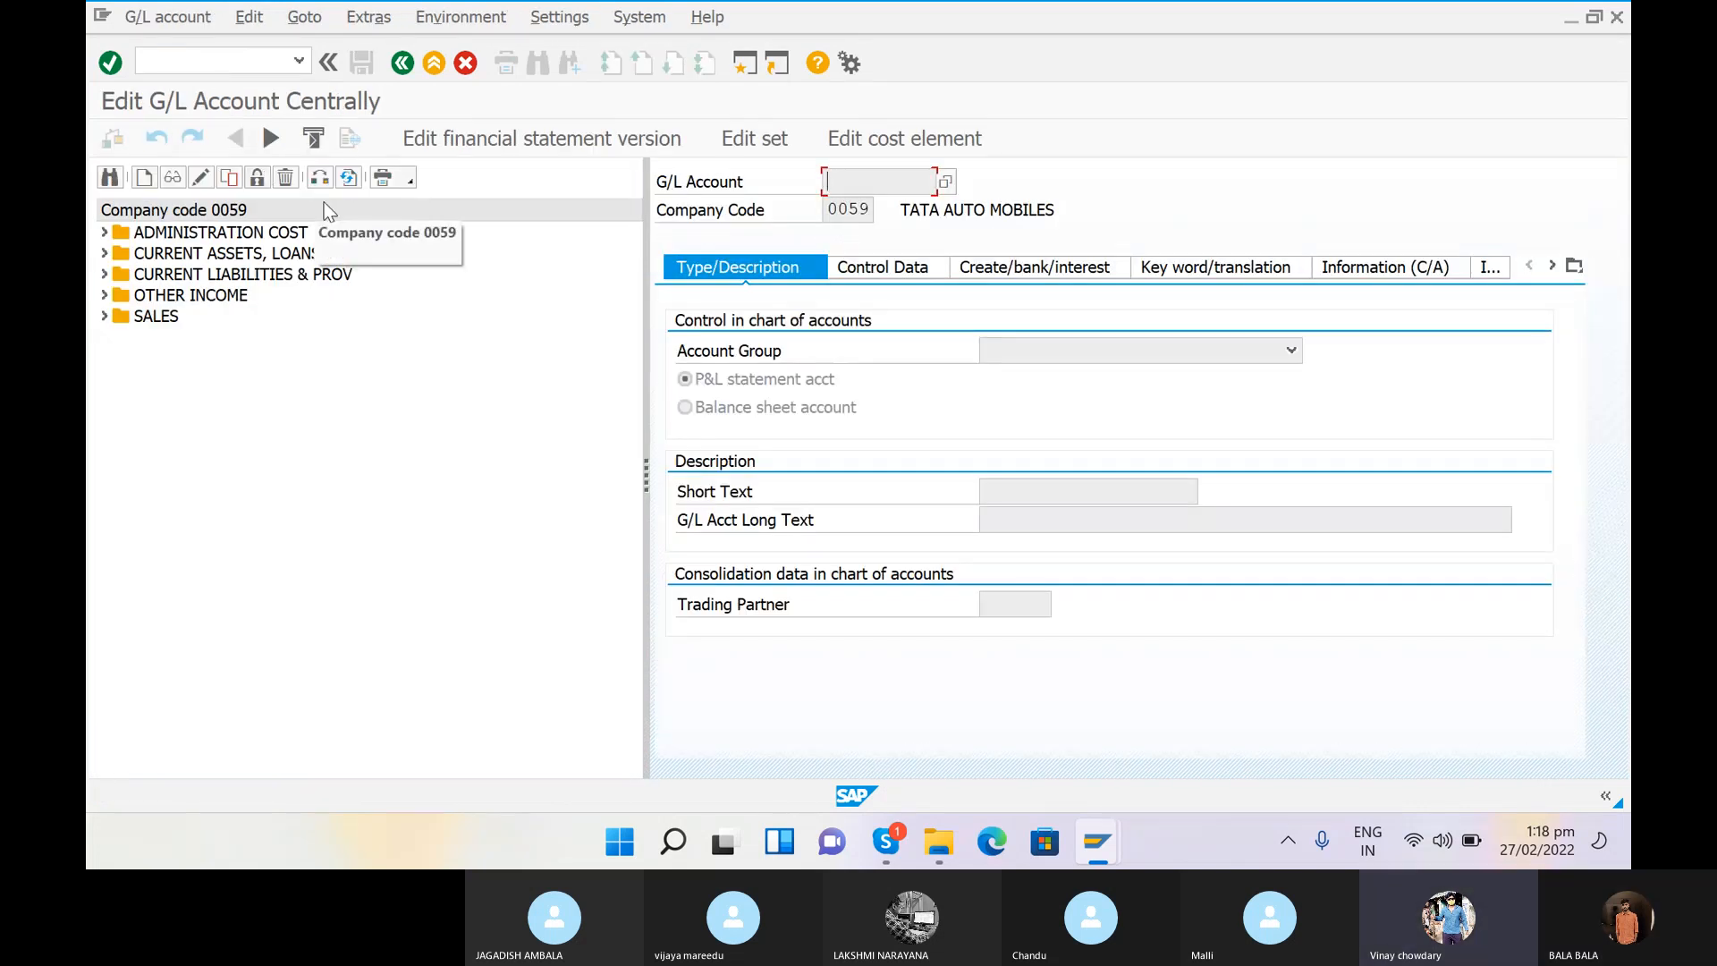
{"action": "left_click", "coordinate": [241, 63]}
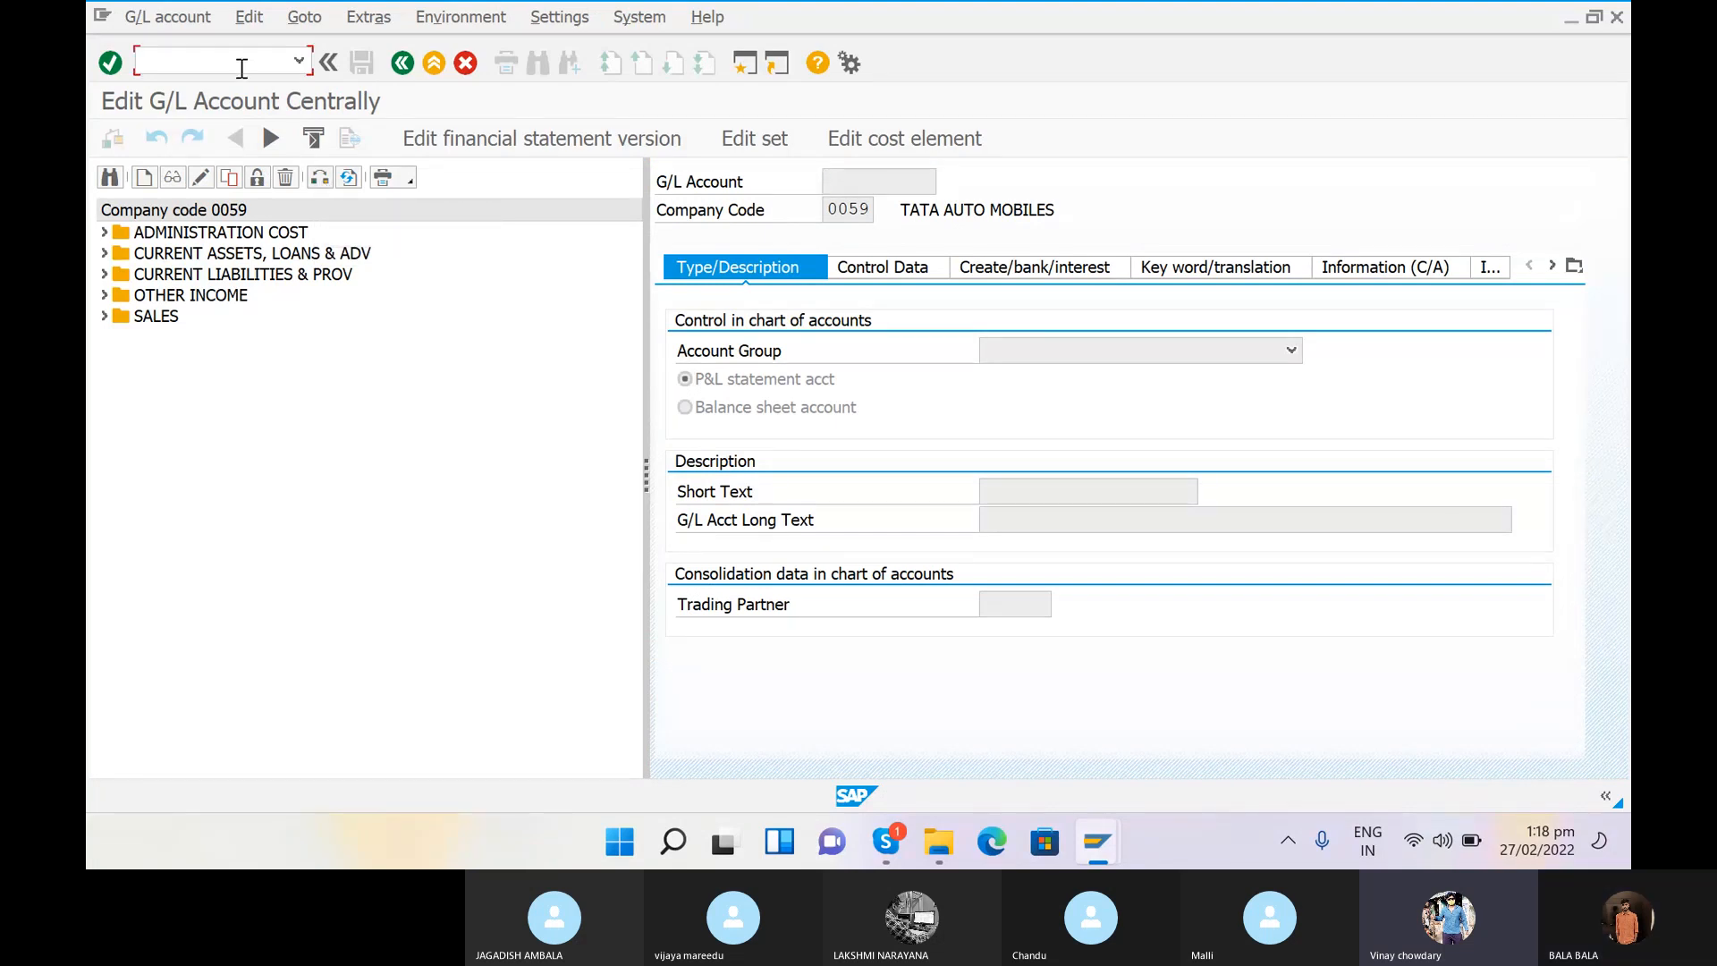
{"action": "type", "text": "/N"}
{"action": "key", "text": "Return"}
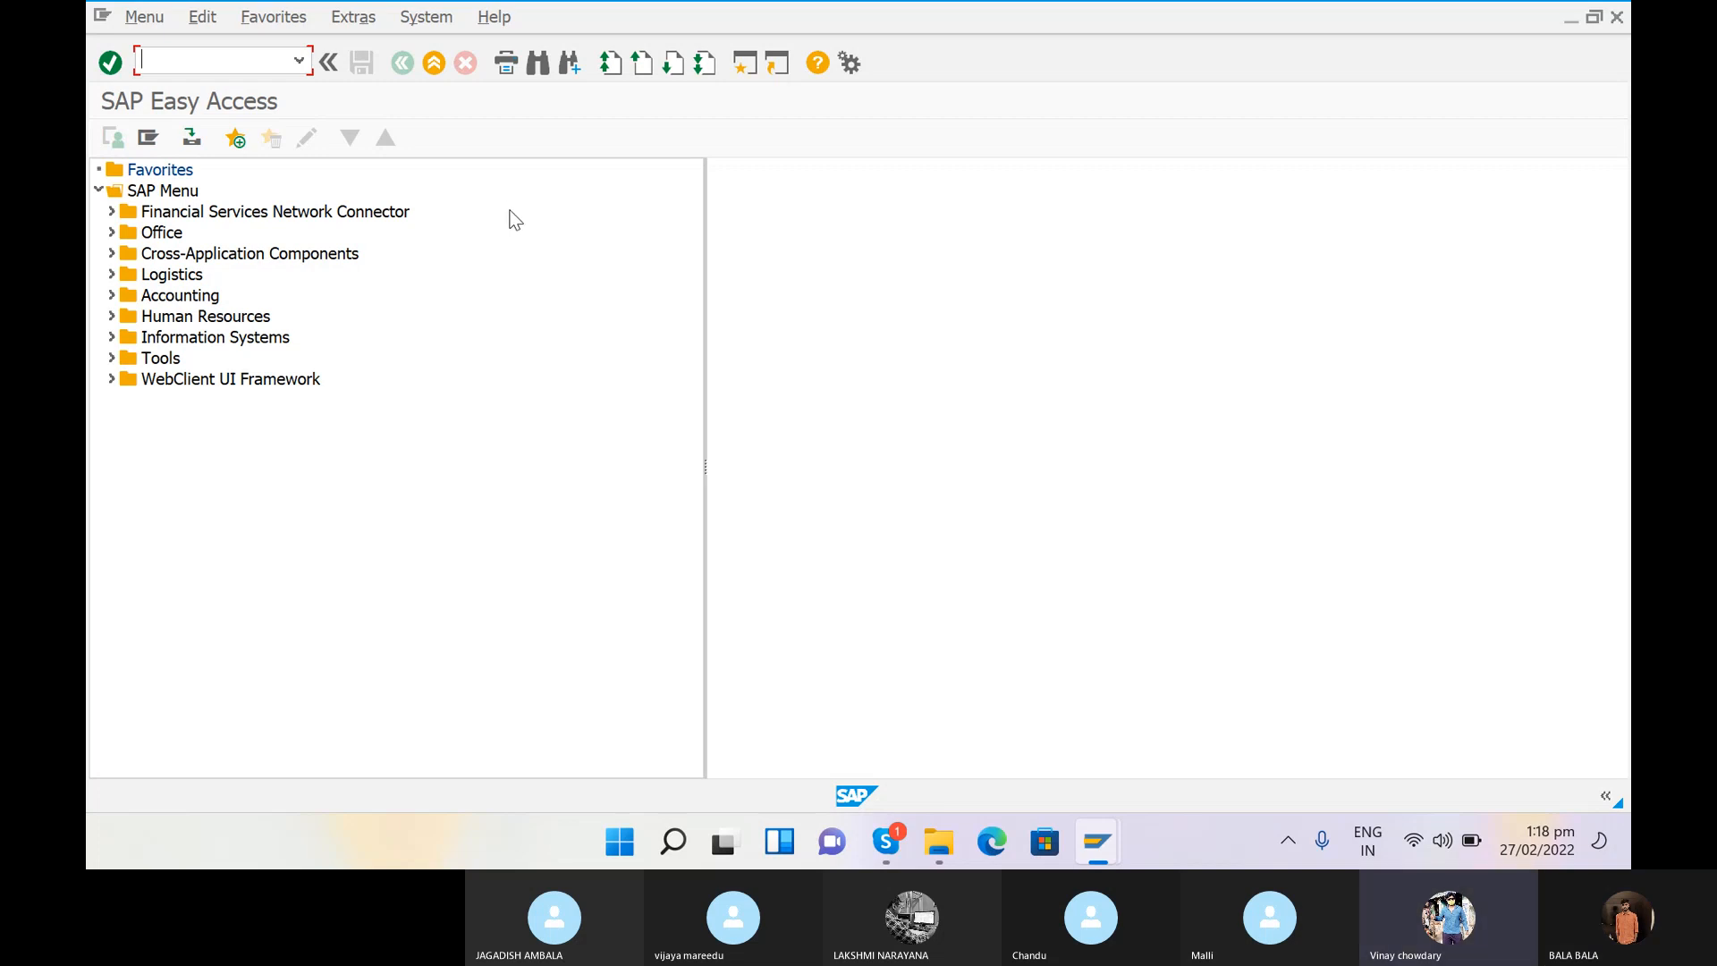
{"action": "type", "text": "FS00"}
{"action": "key", "text": "Return"}
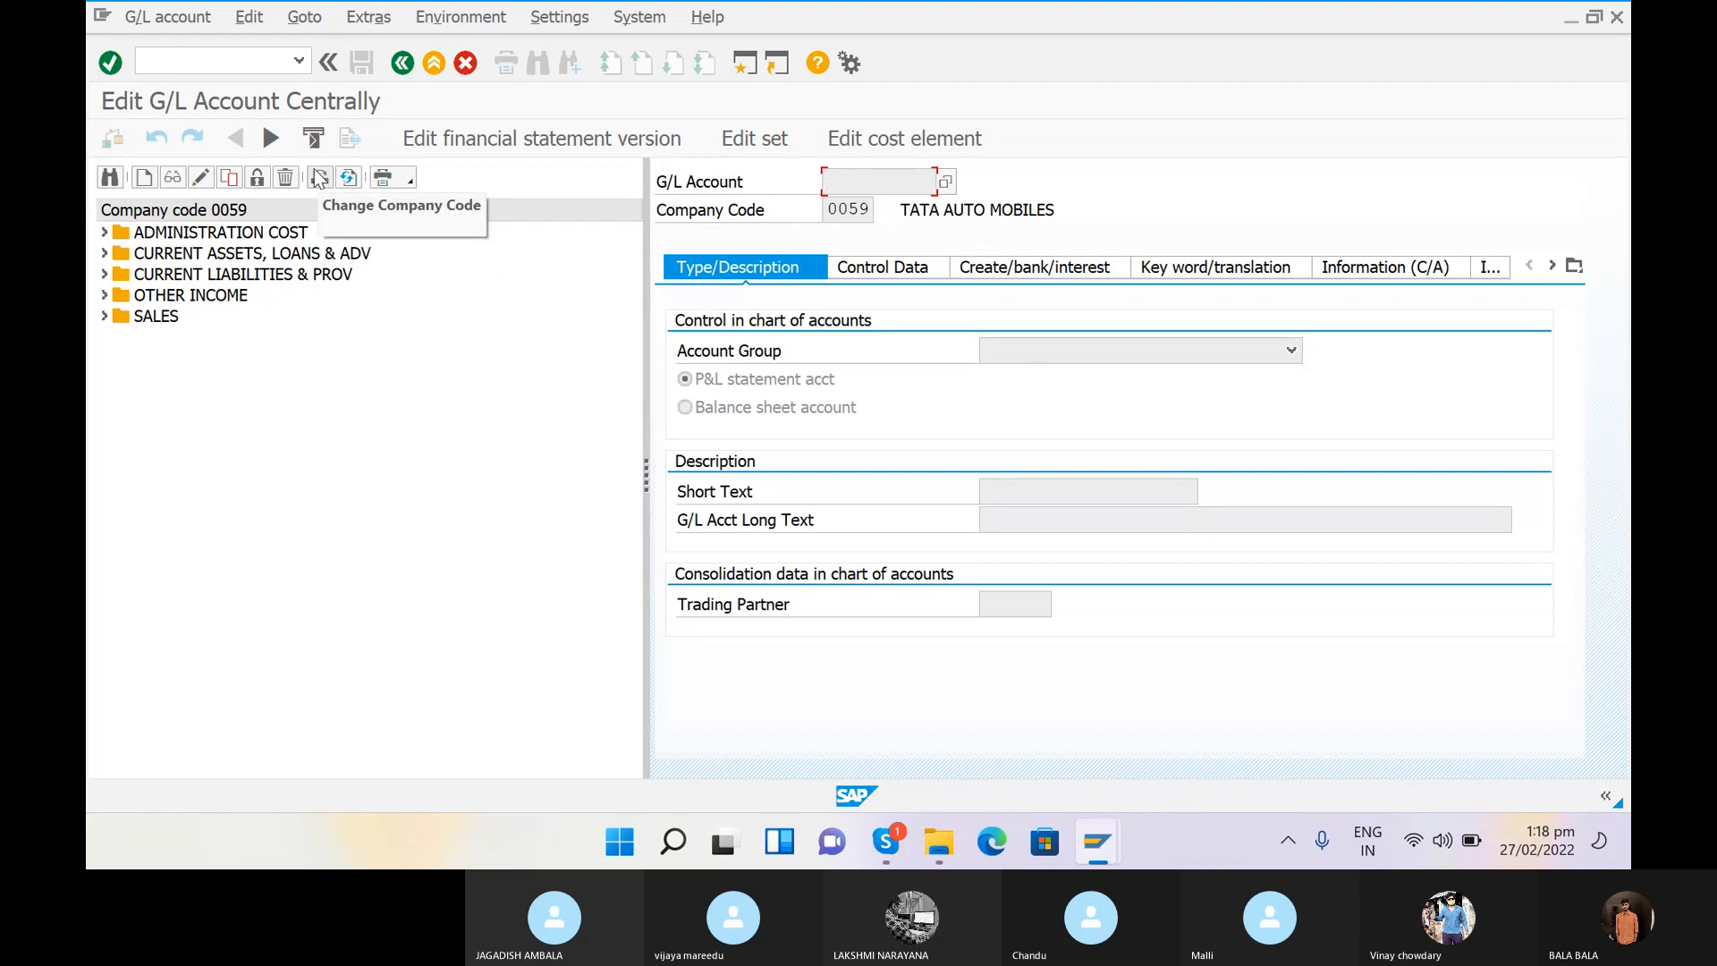
Step: Try to change the company code to SRAN in the central G/L account editor
{"action": "left_click", "coordinate": [320, 179]}
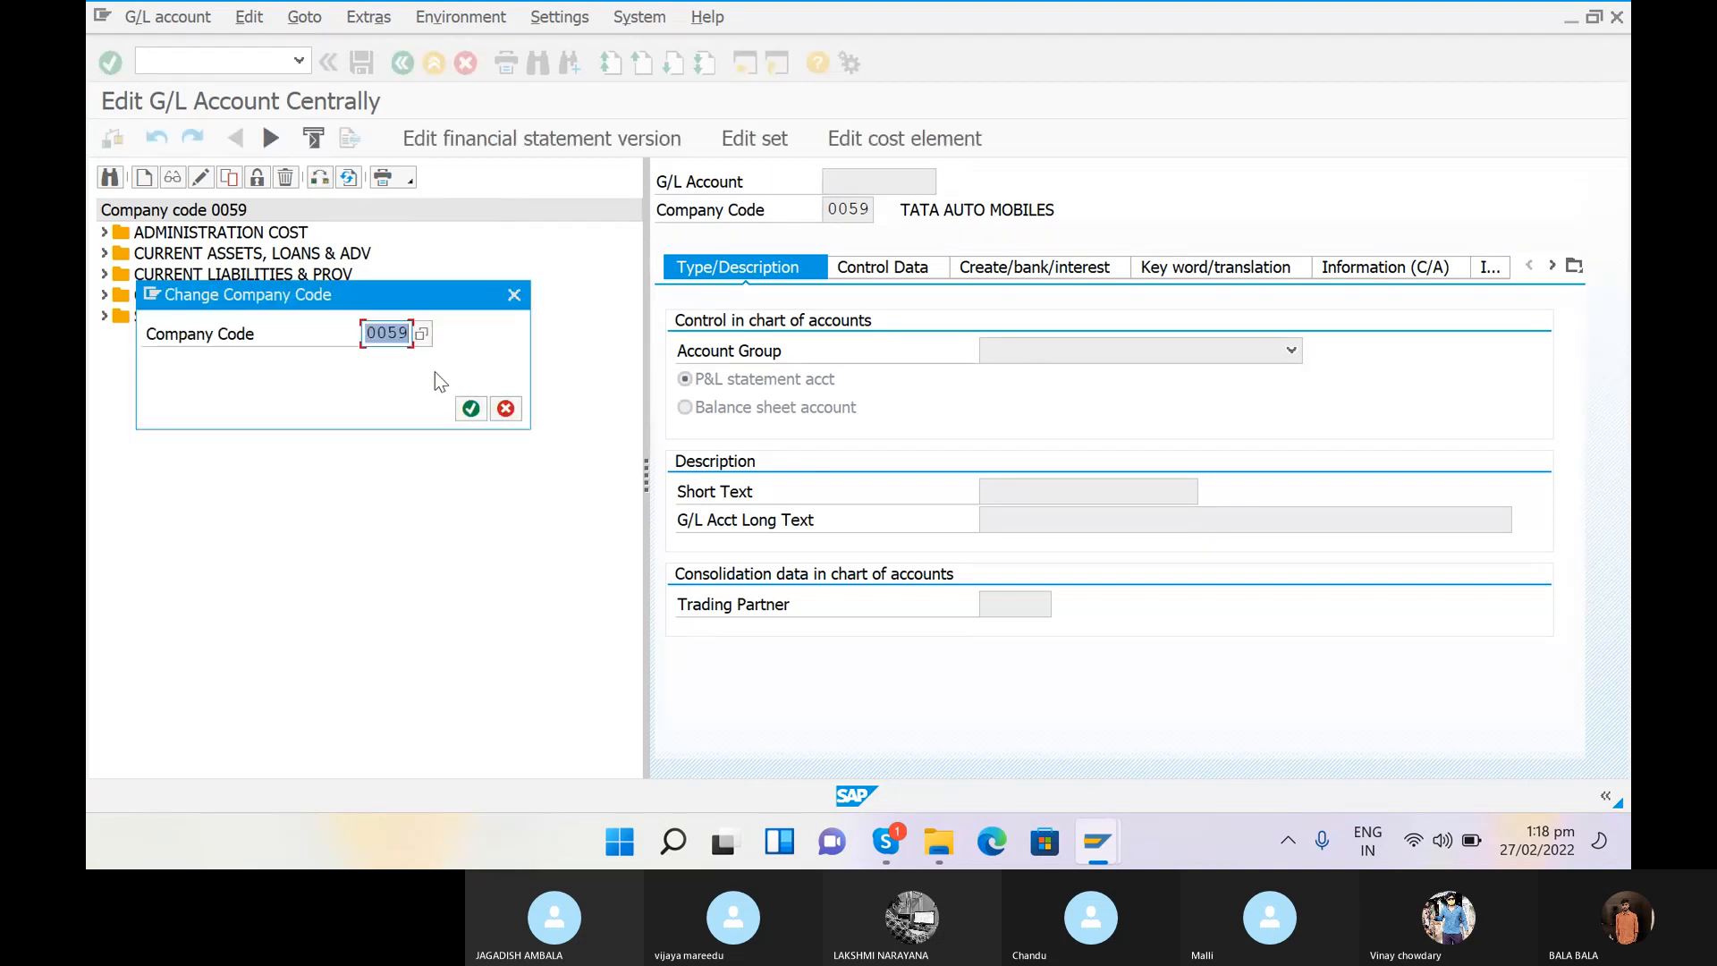
{"action": "key", "text": "BackSpace"}
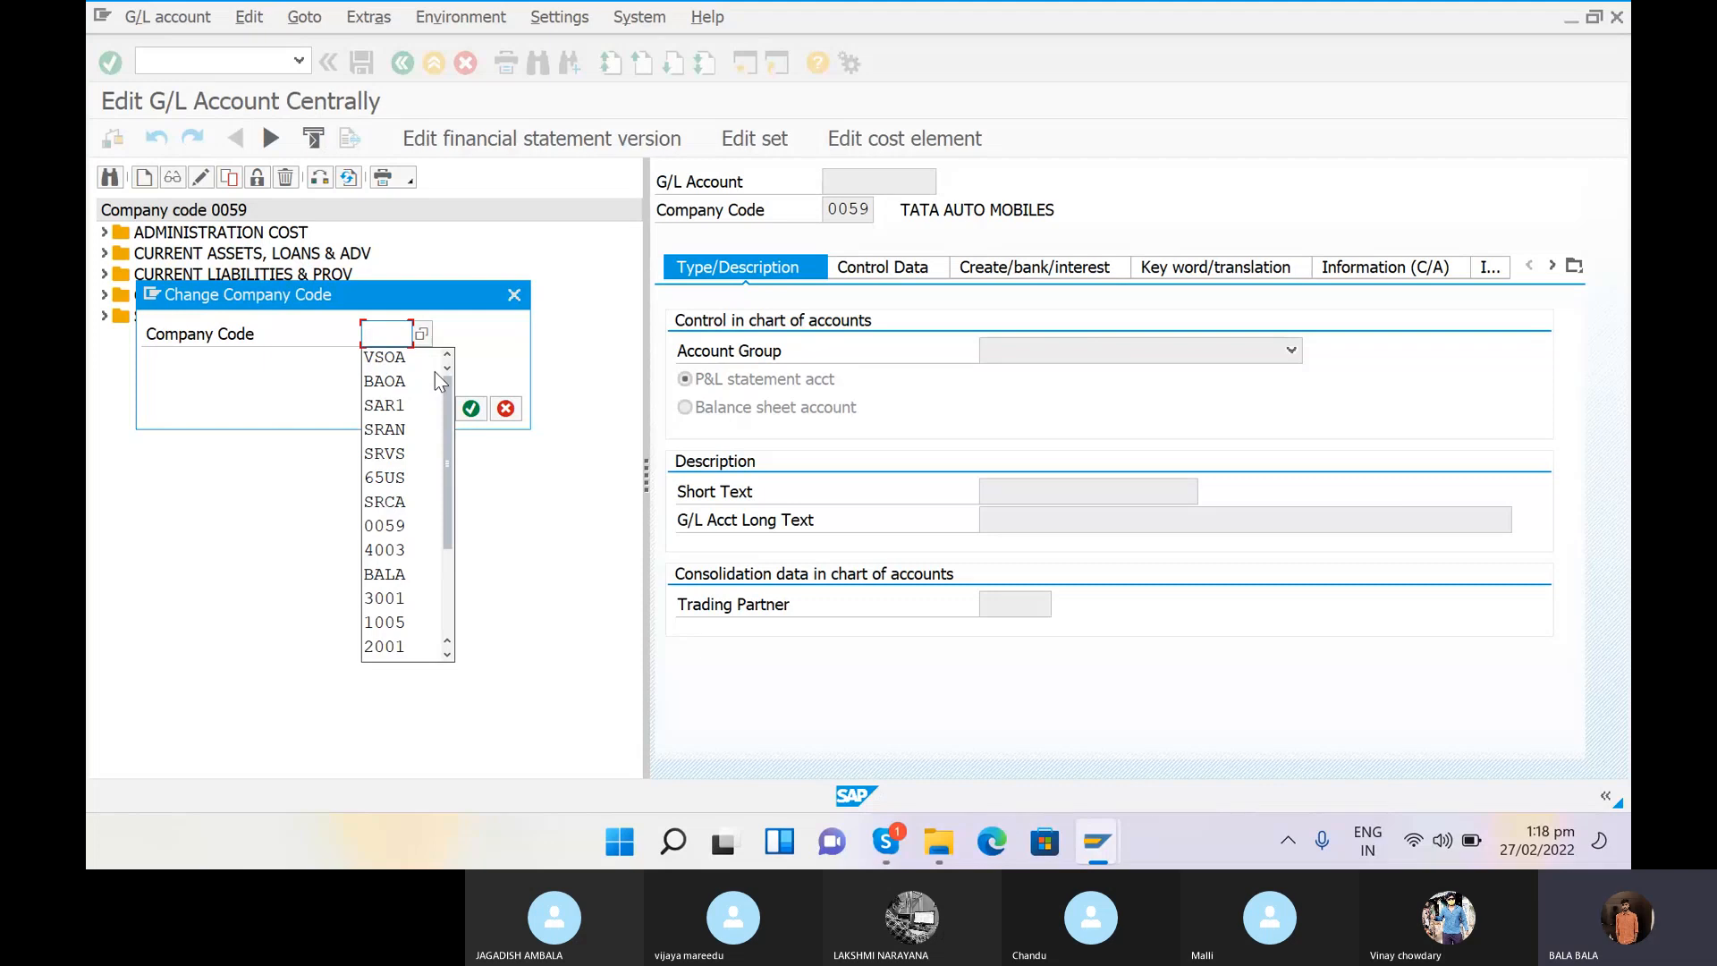
{"action": "type", "text": "SRAN"}
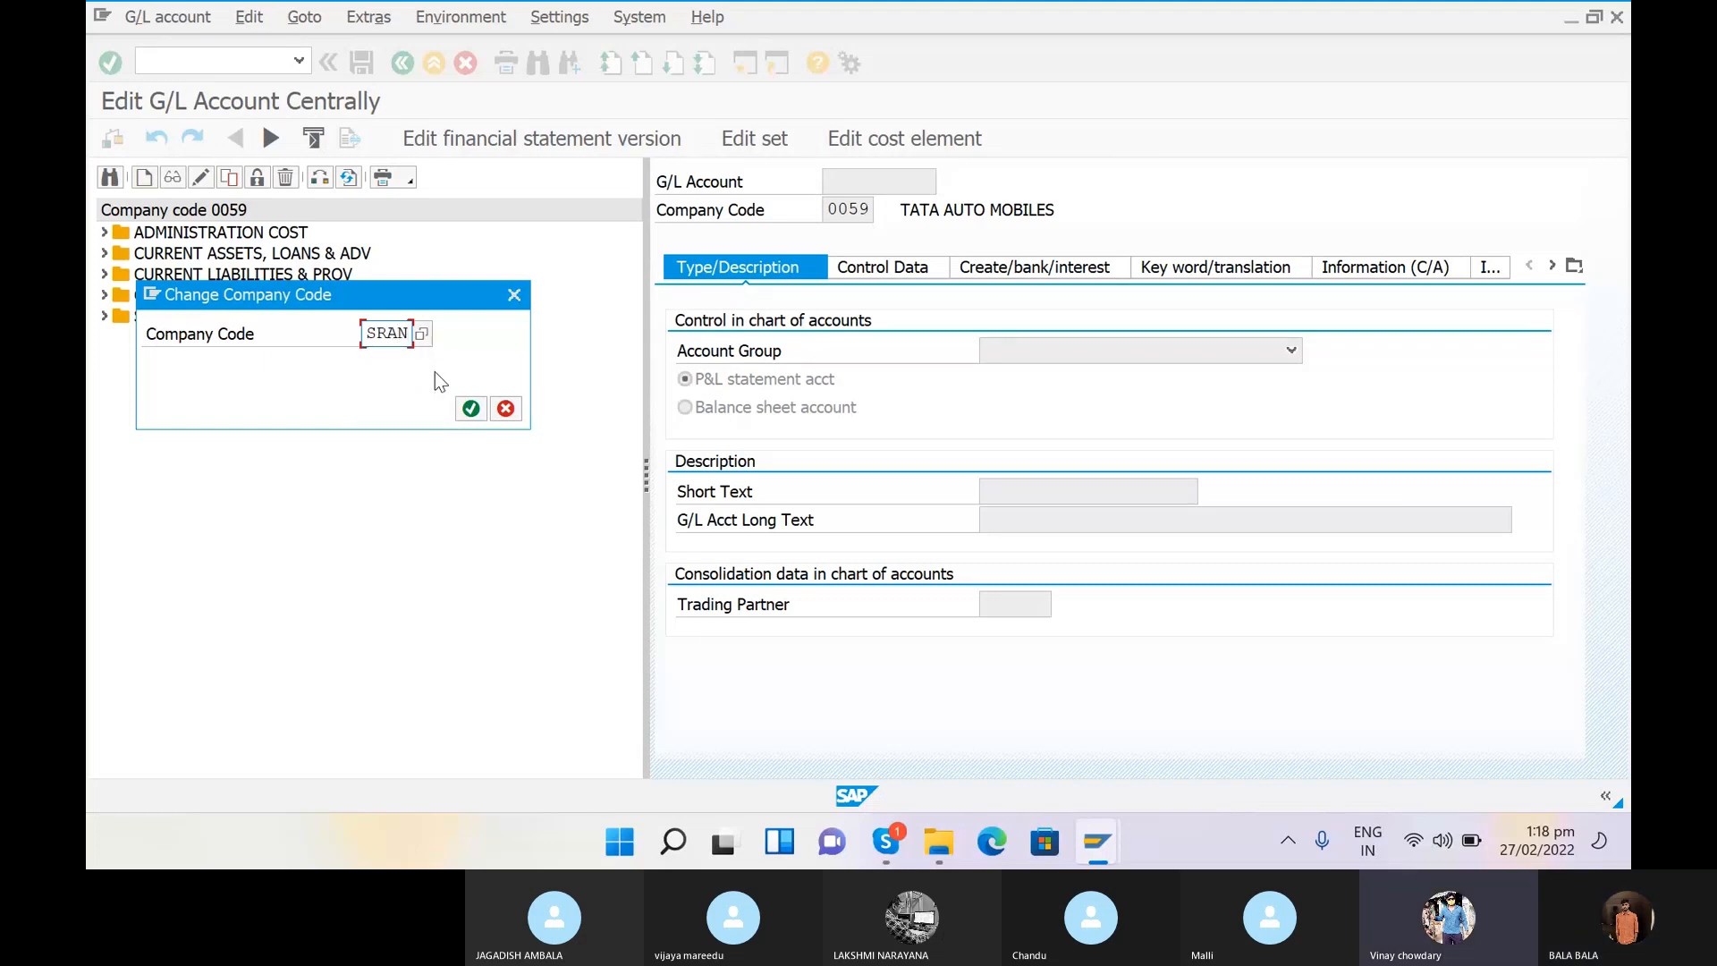
{"action": "left_click", "coordinate": [471, 409]}
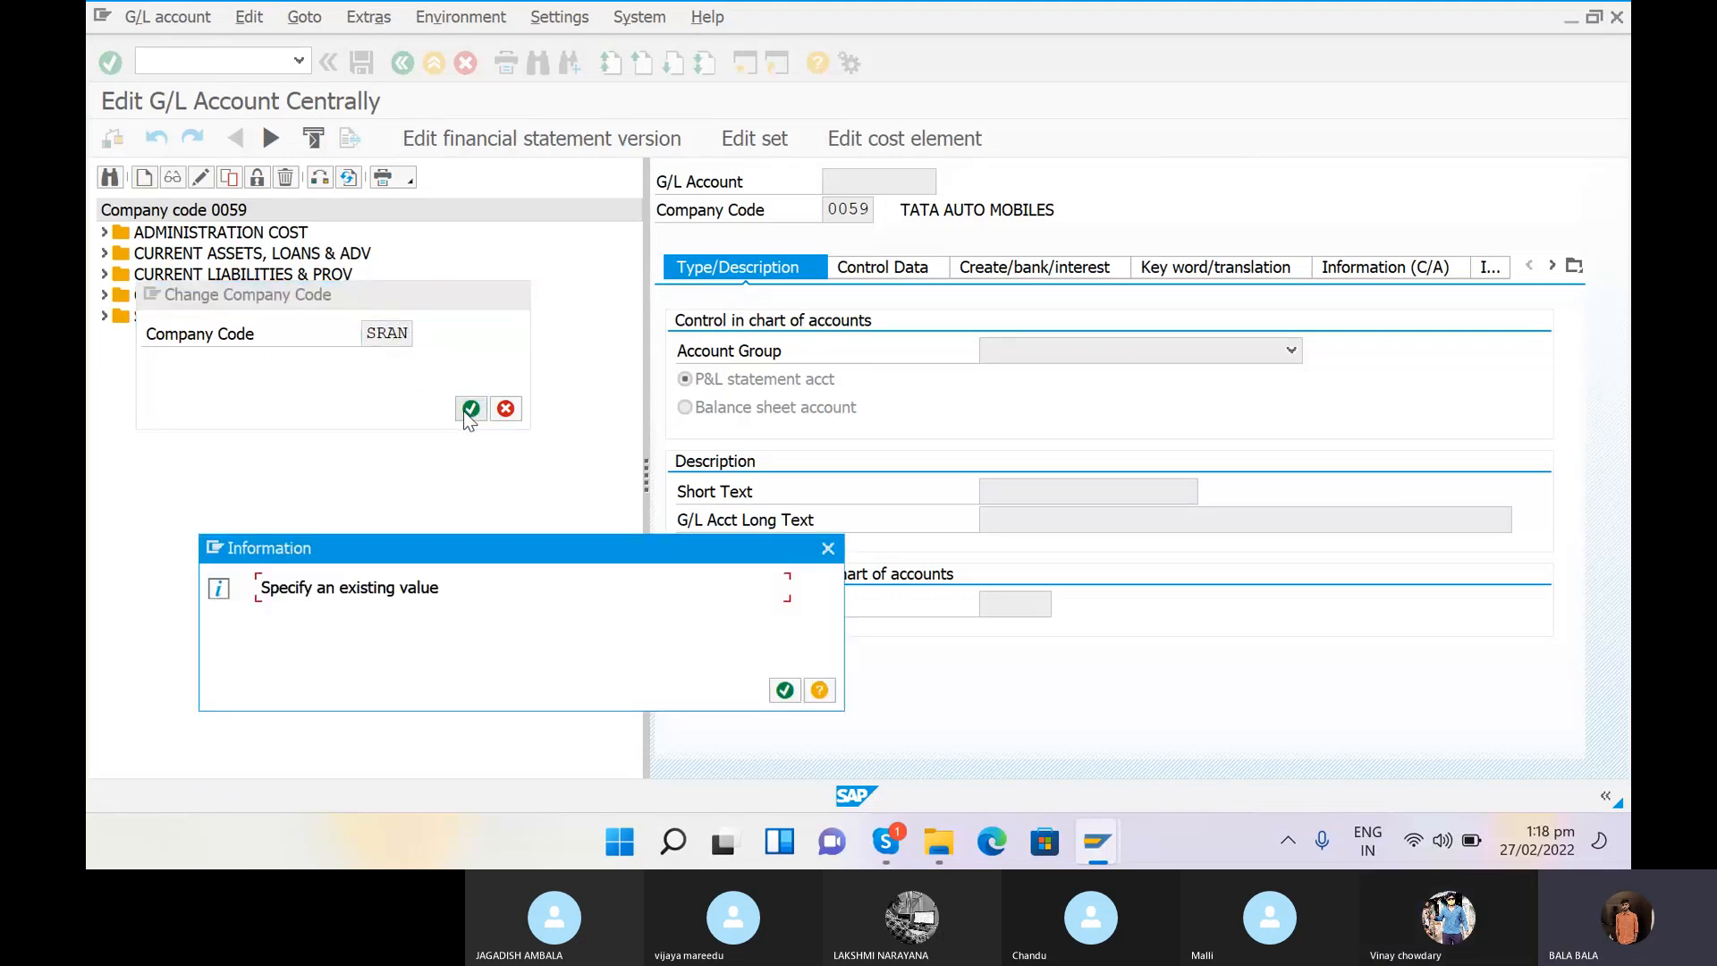
{"action": "left_click", "coordinate": [784, 691]}
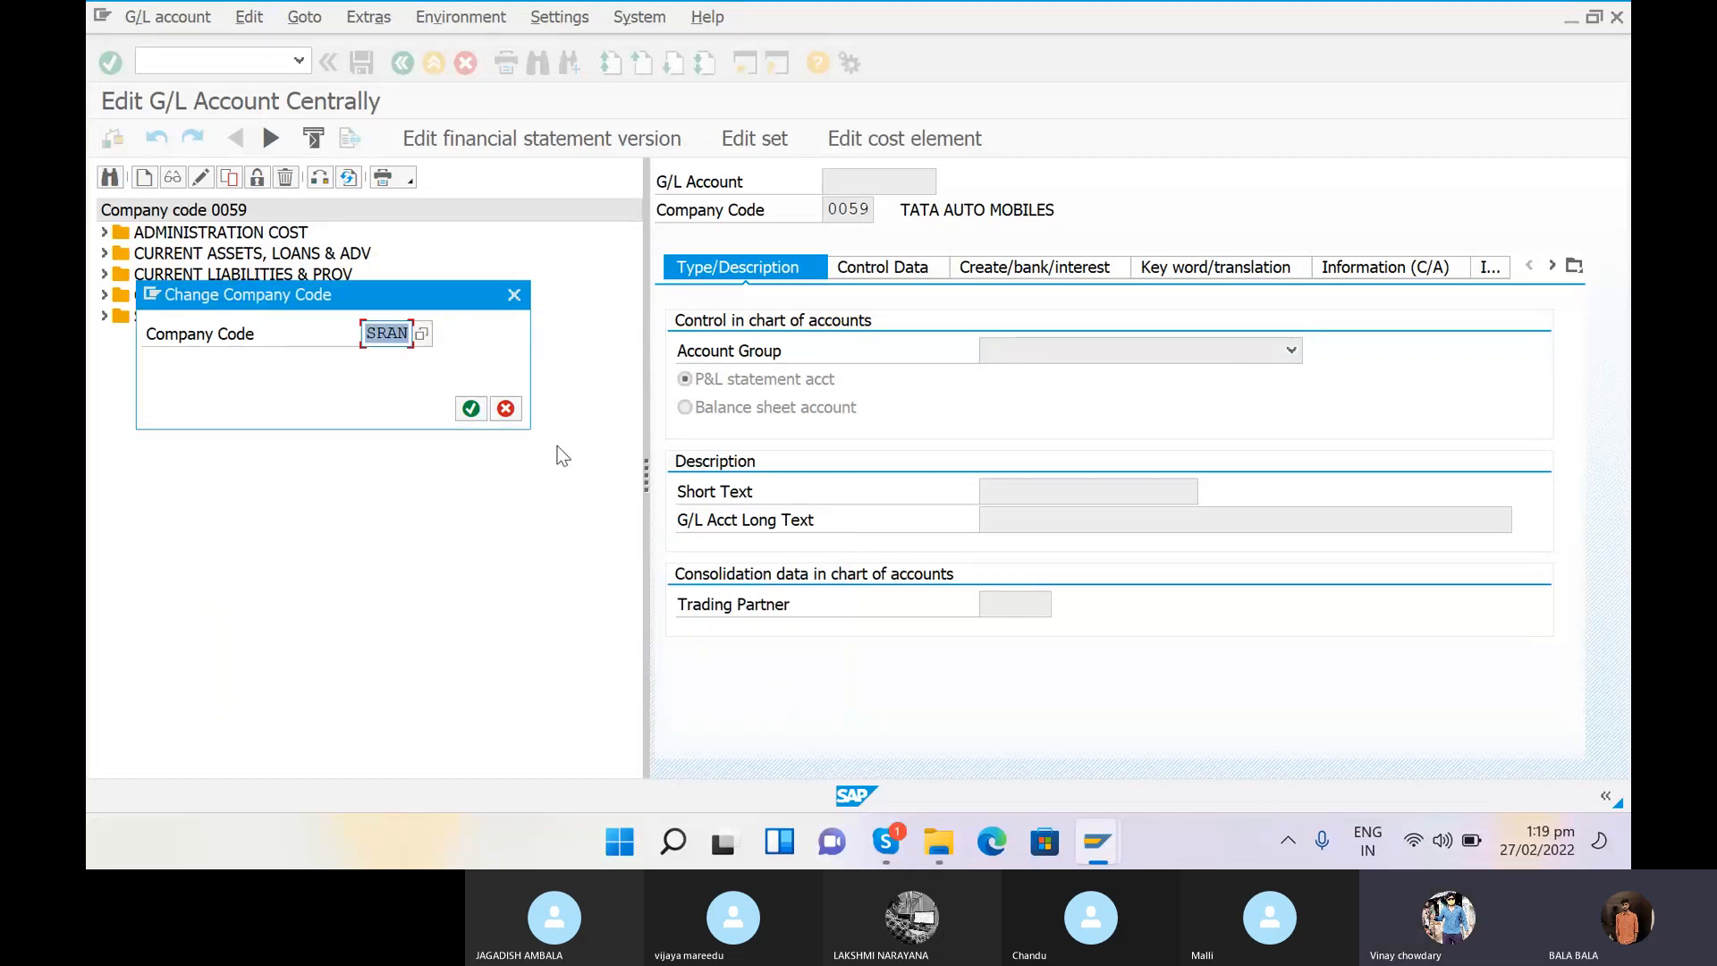
{"action": "left_click", "coordinate": [515, 298]}
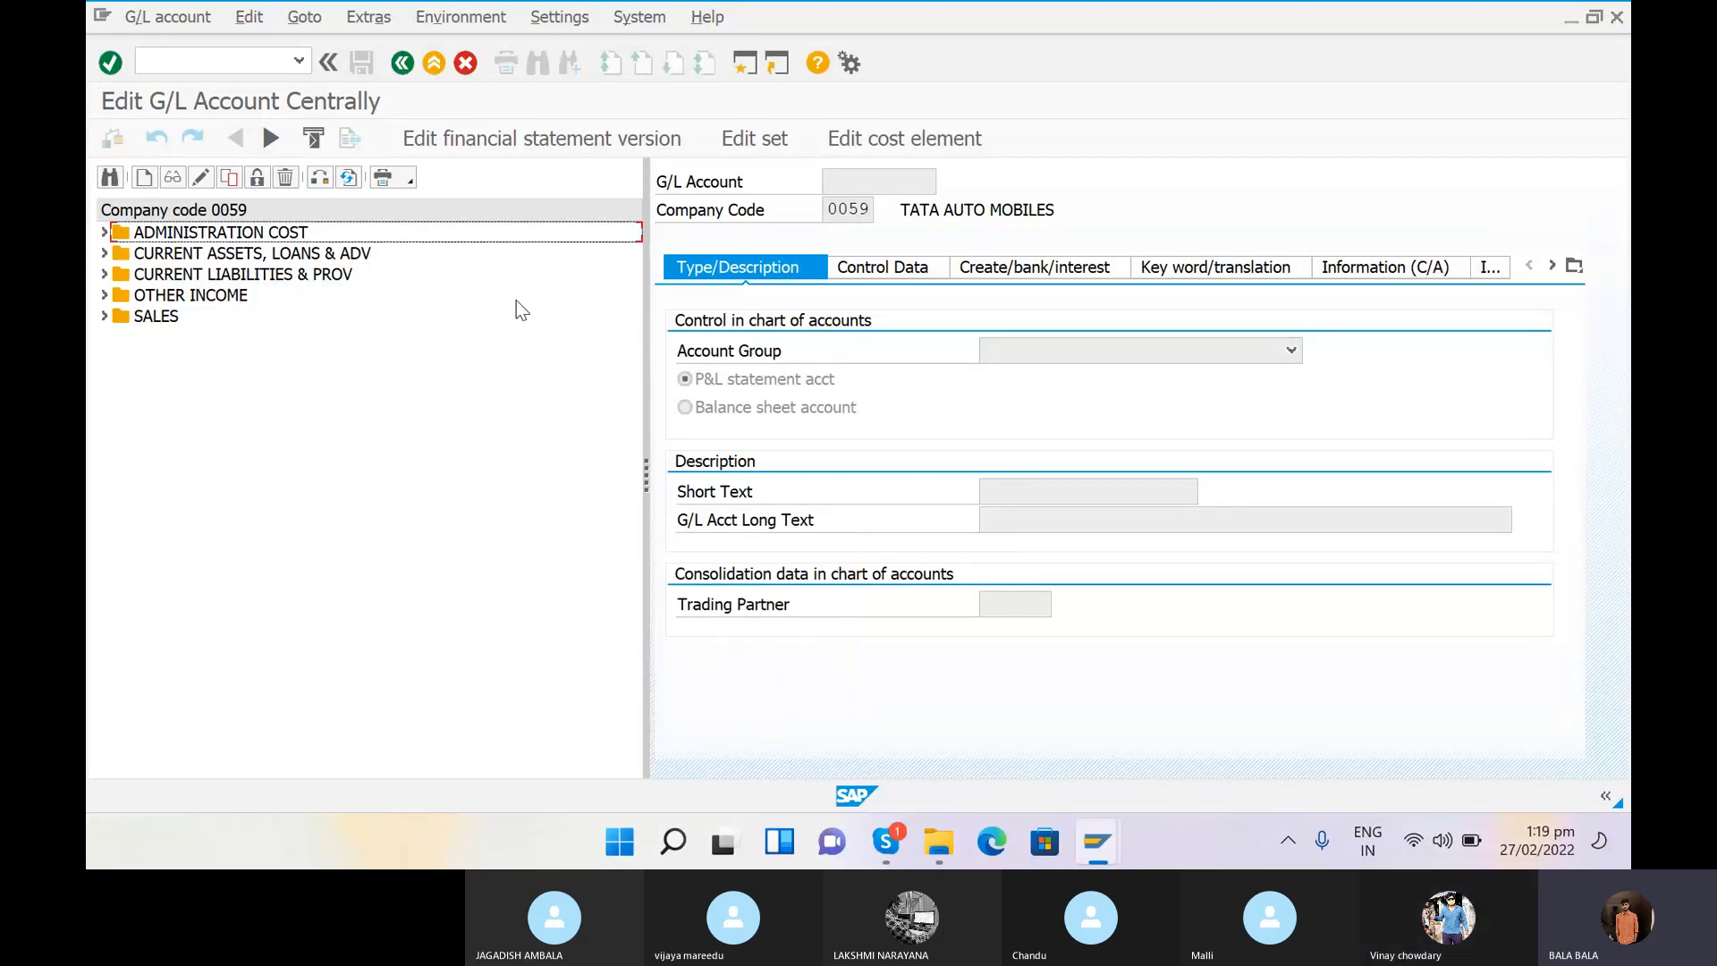
{"action": "left_click", "coordinate": [145, 179]}
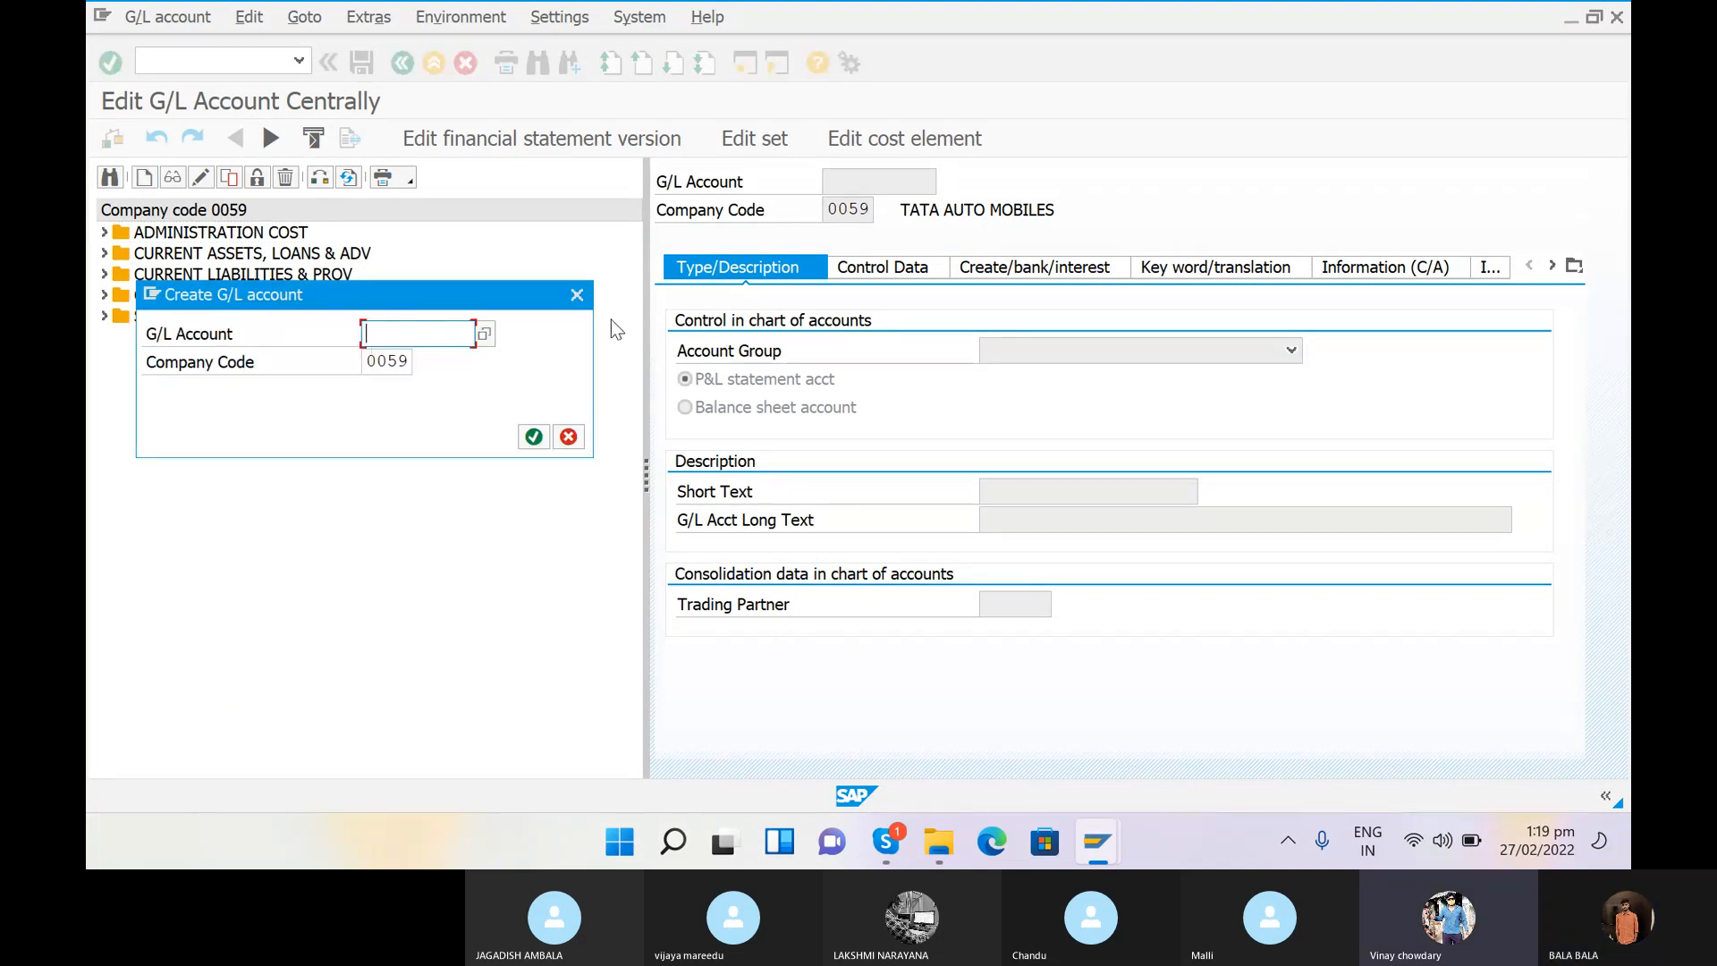
{"action": "left_click", "coordinate": [577, 295]}
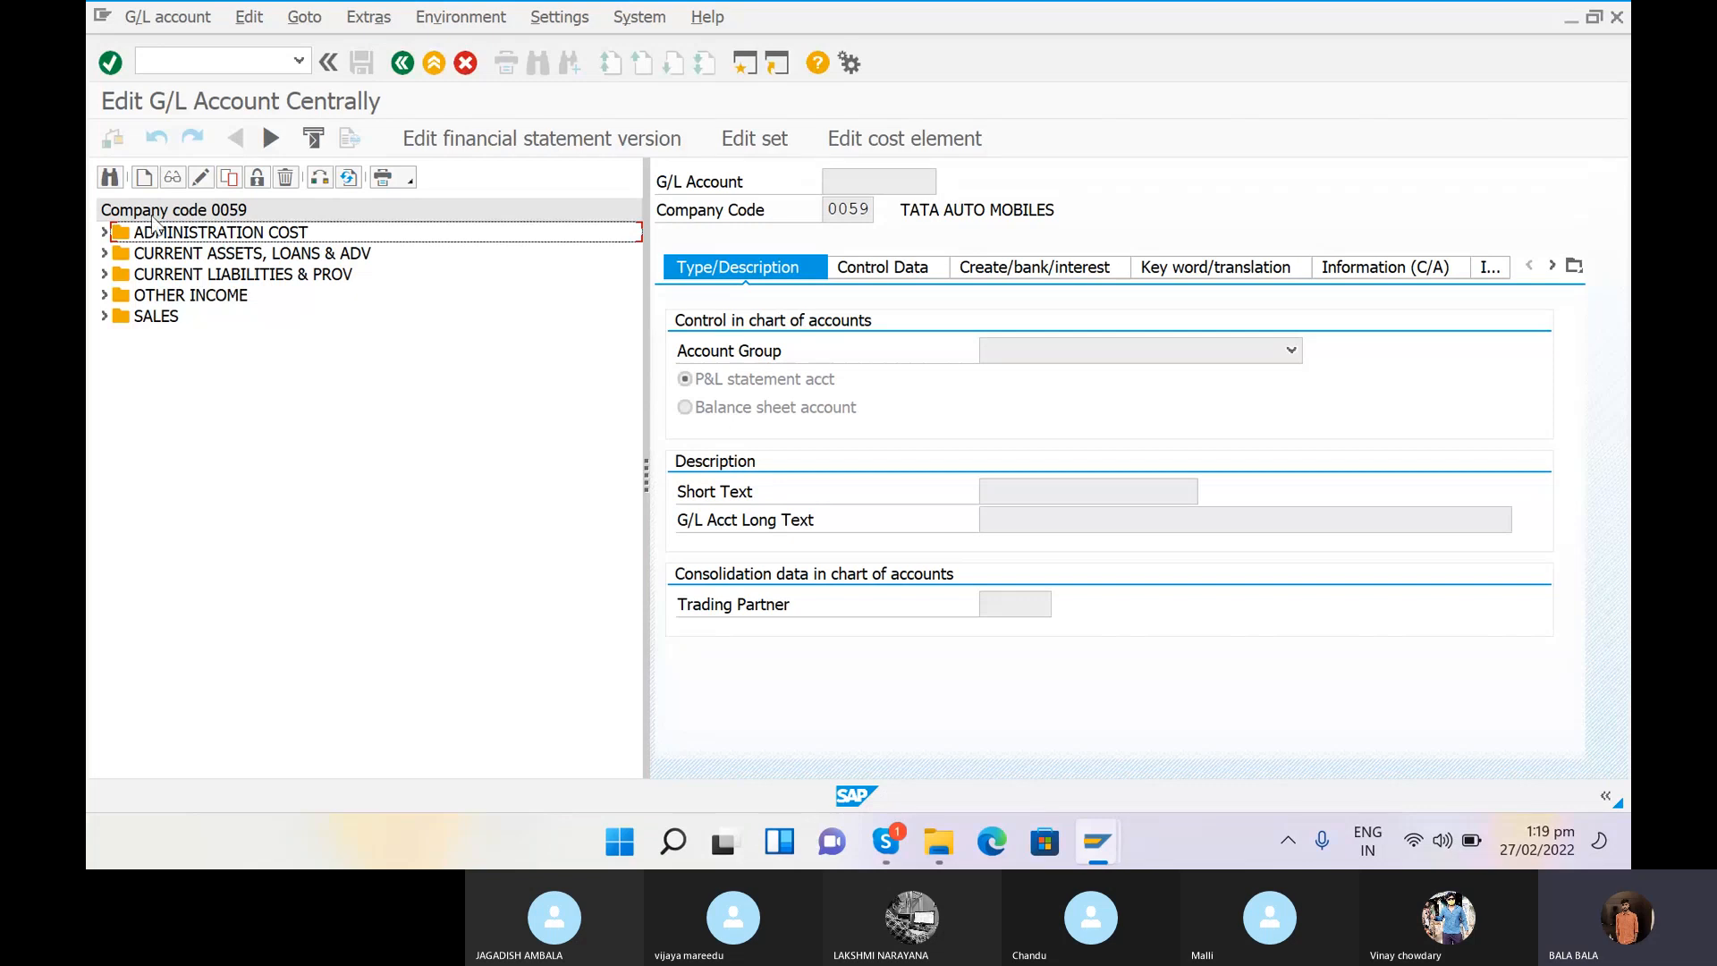
{"action": "left_click", "coordinate": [144, 178]}
{"action": "left_click", "coordinate": [406, 363]}
{"action": "key", "text": "BackSpace"}
{"action": "key", "text": "BackSpace"}
{"action": "key", "text": "BackSpace"}
{"action": "key", "text": "BackSpace"}
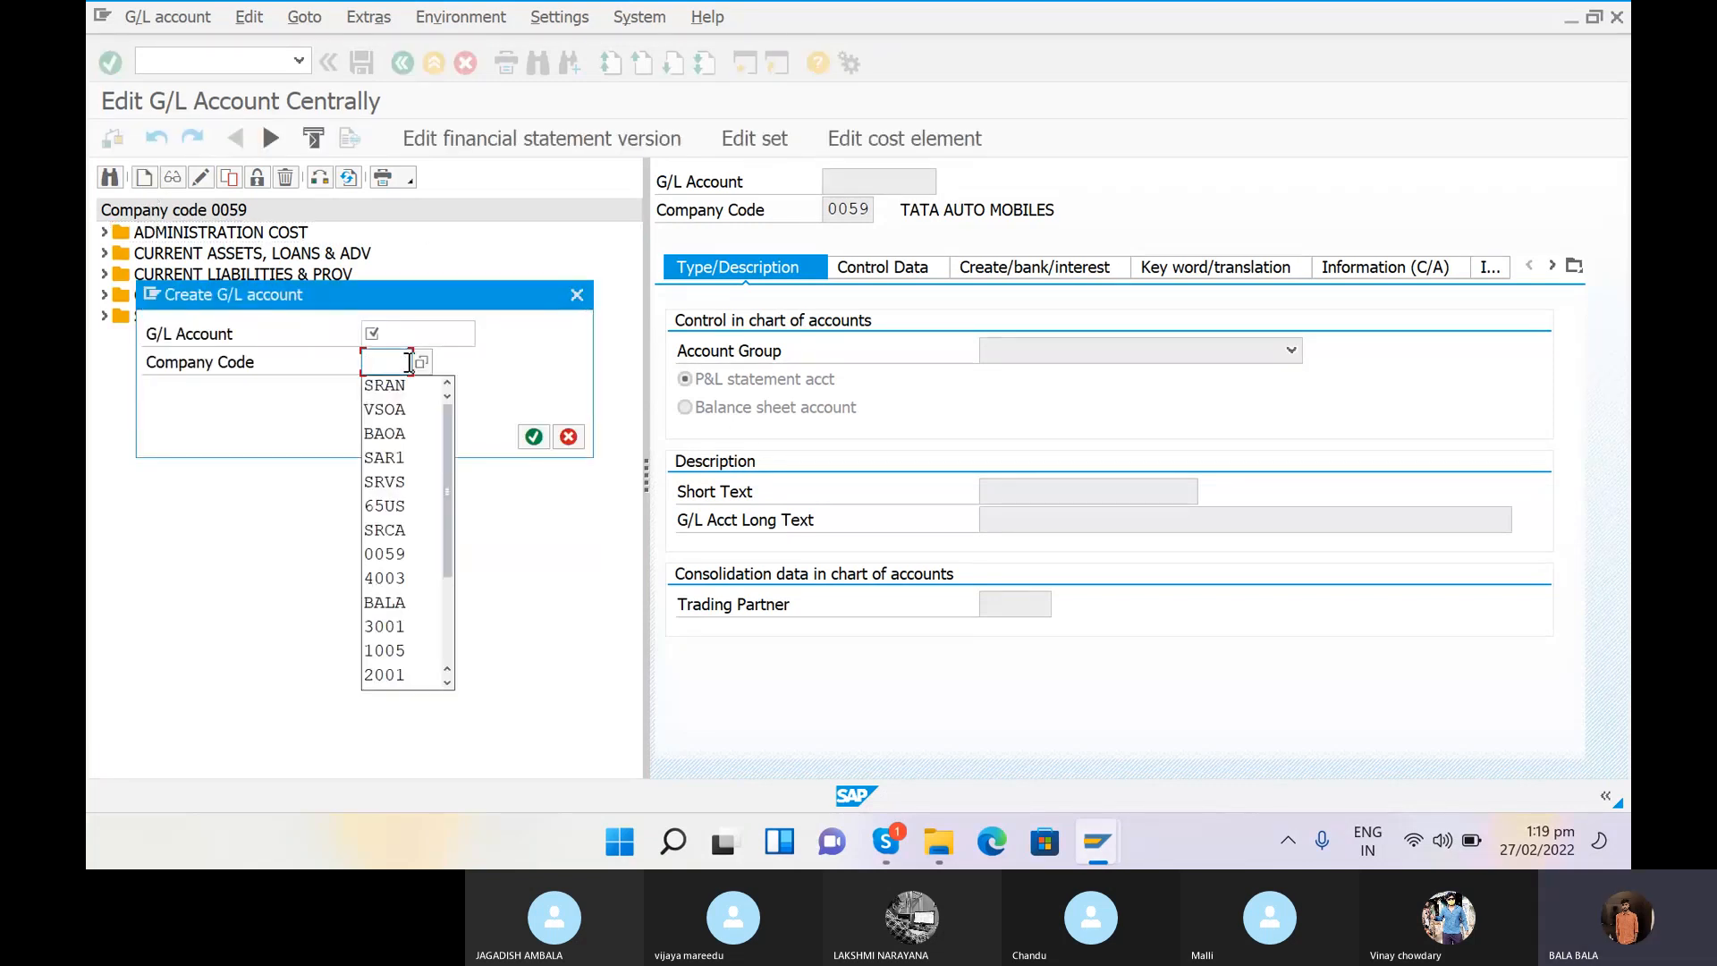
{"action": "type", "text": "S"}
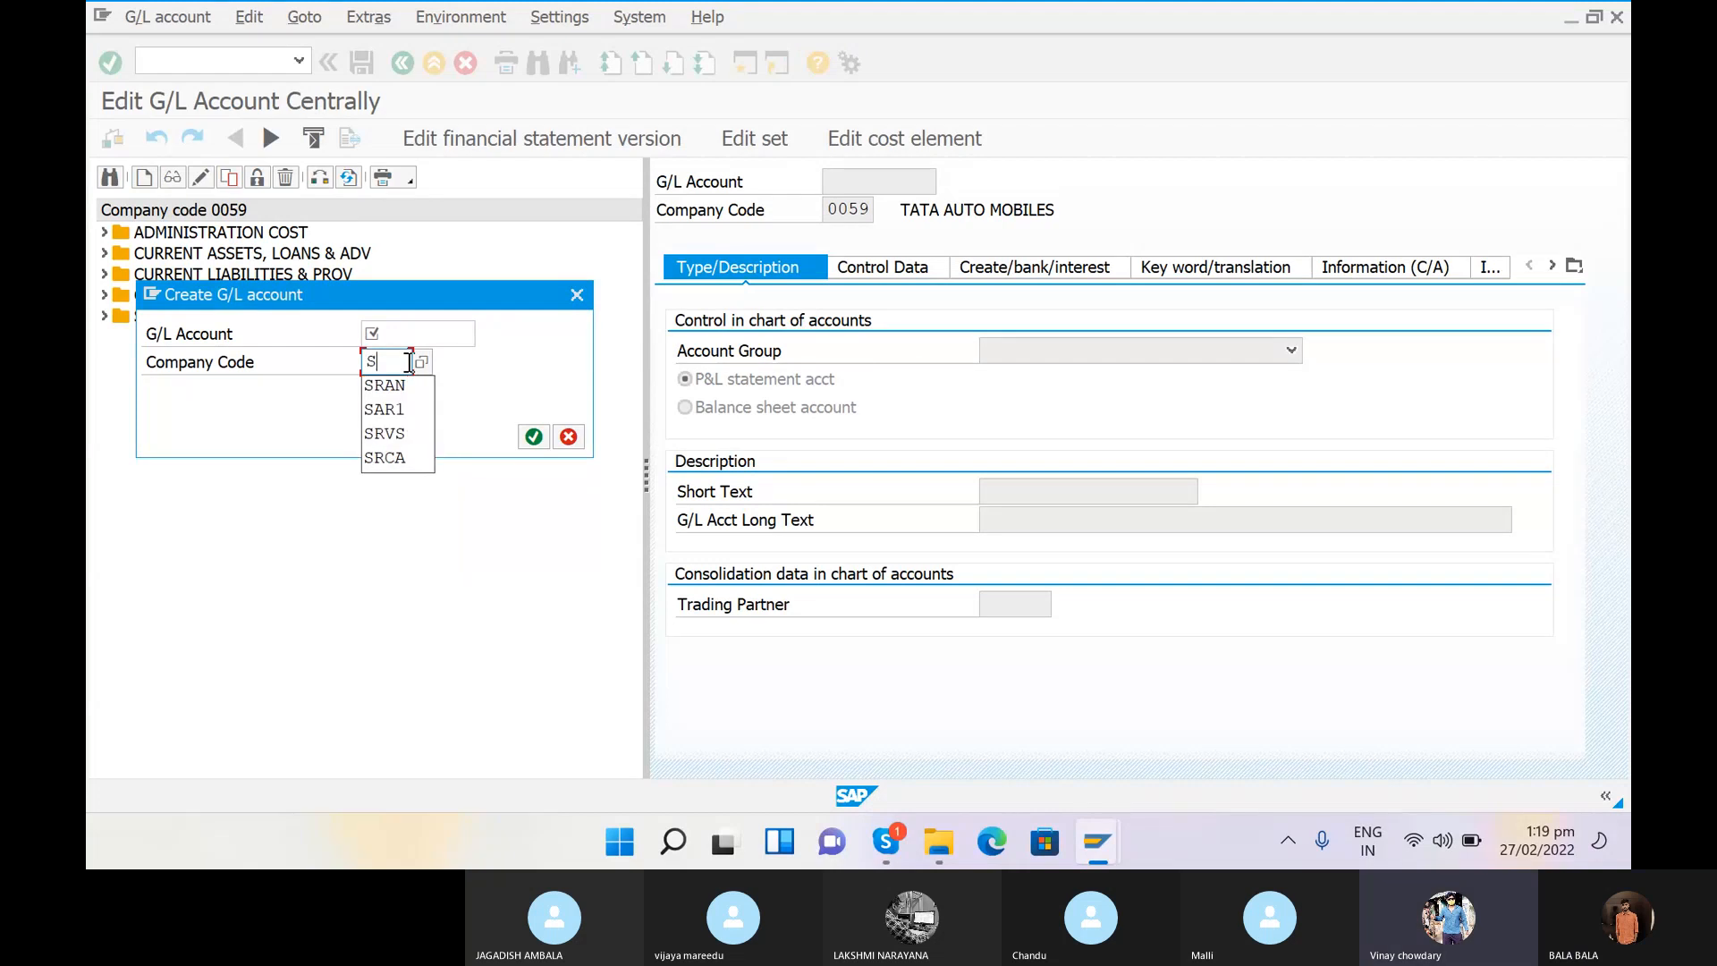
{"action": "type", "text": "R"}
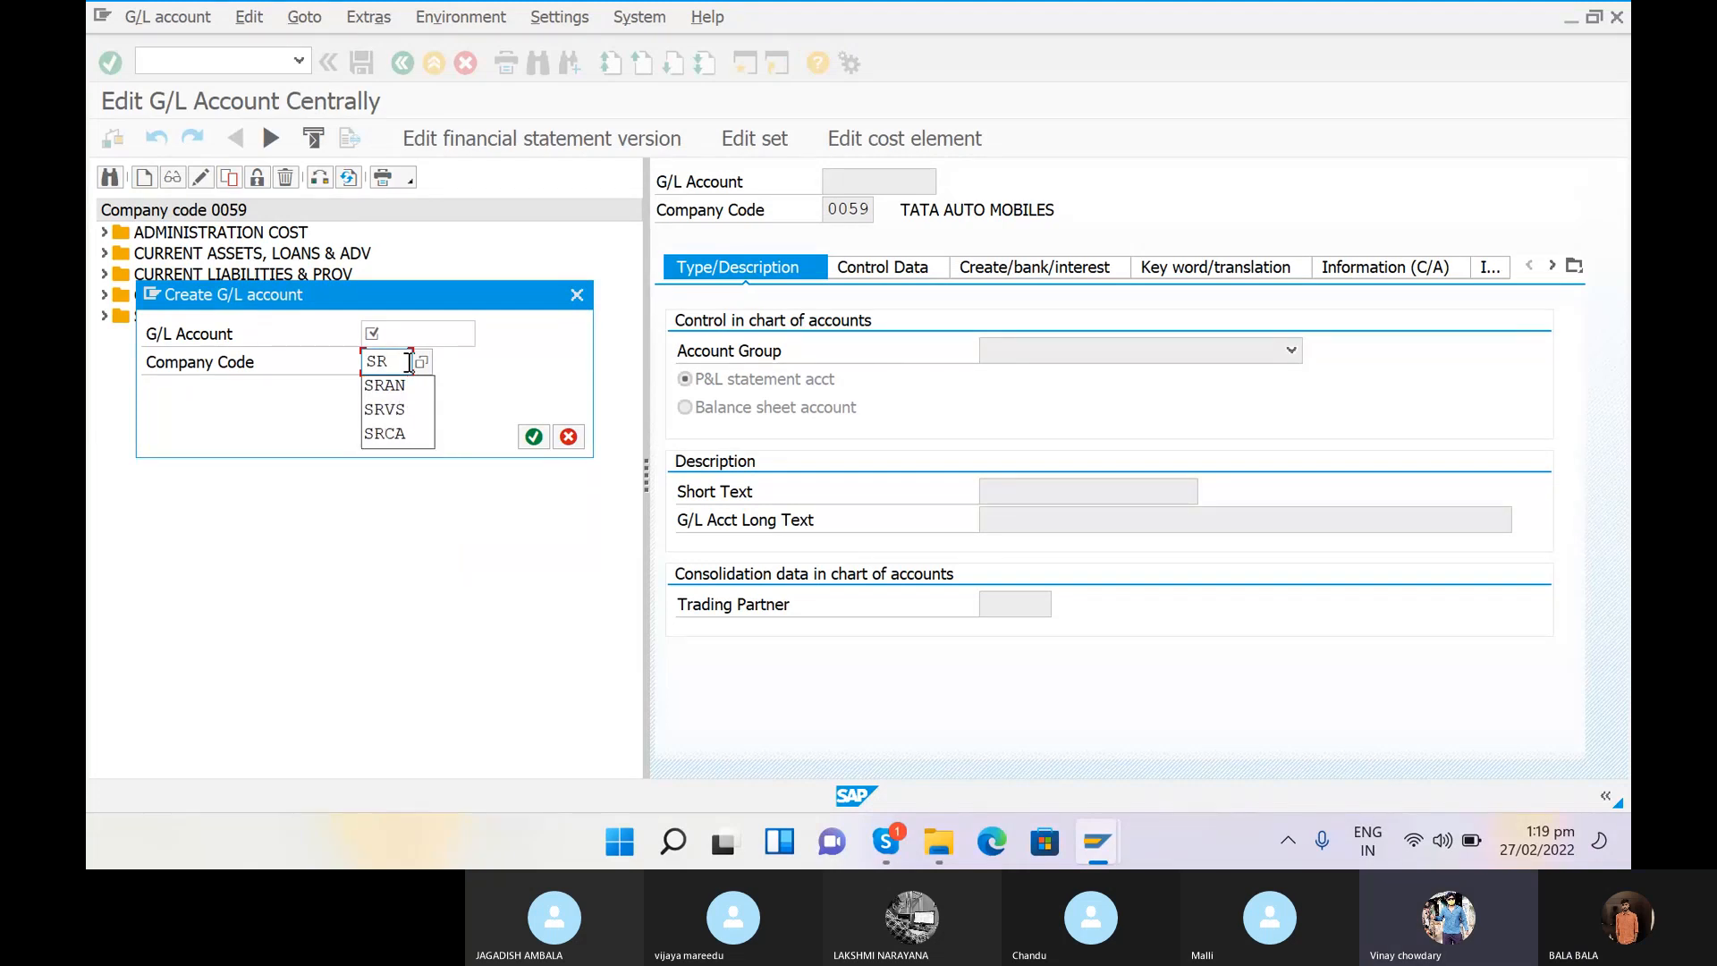
{"action": "type", "text": "AN"}
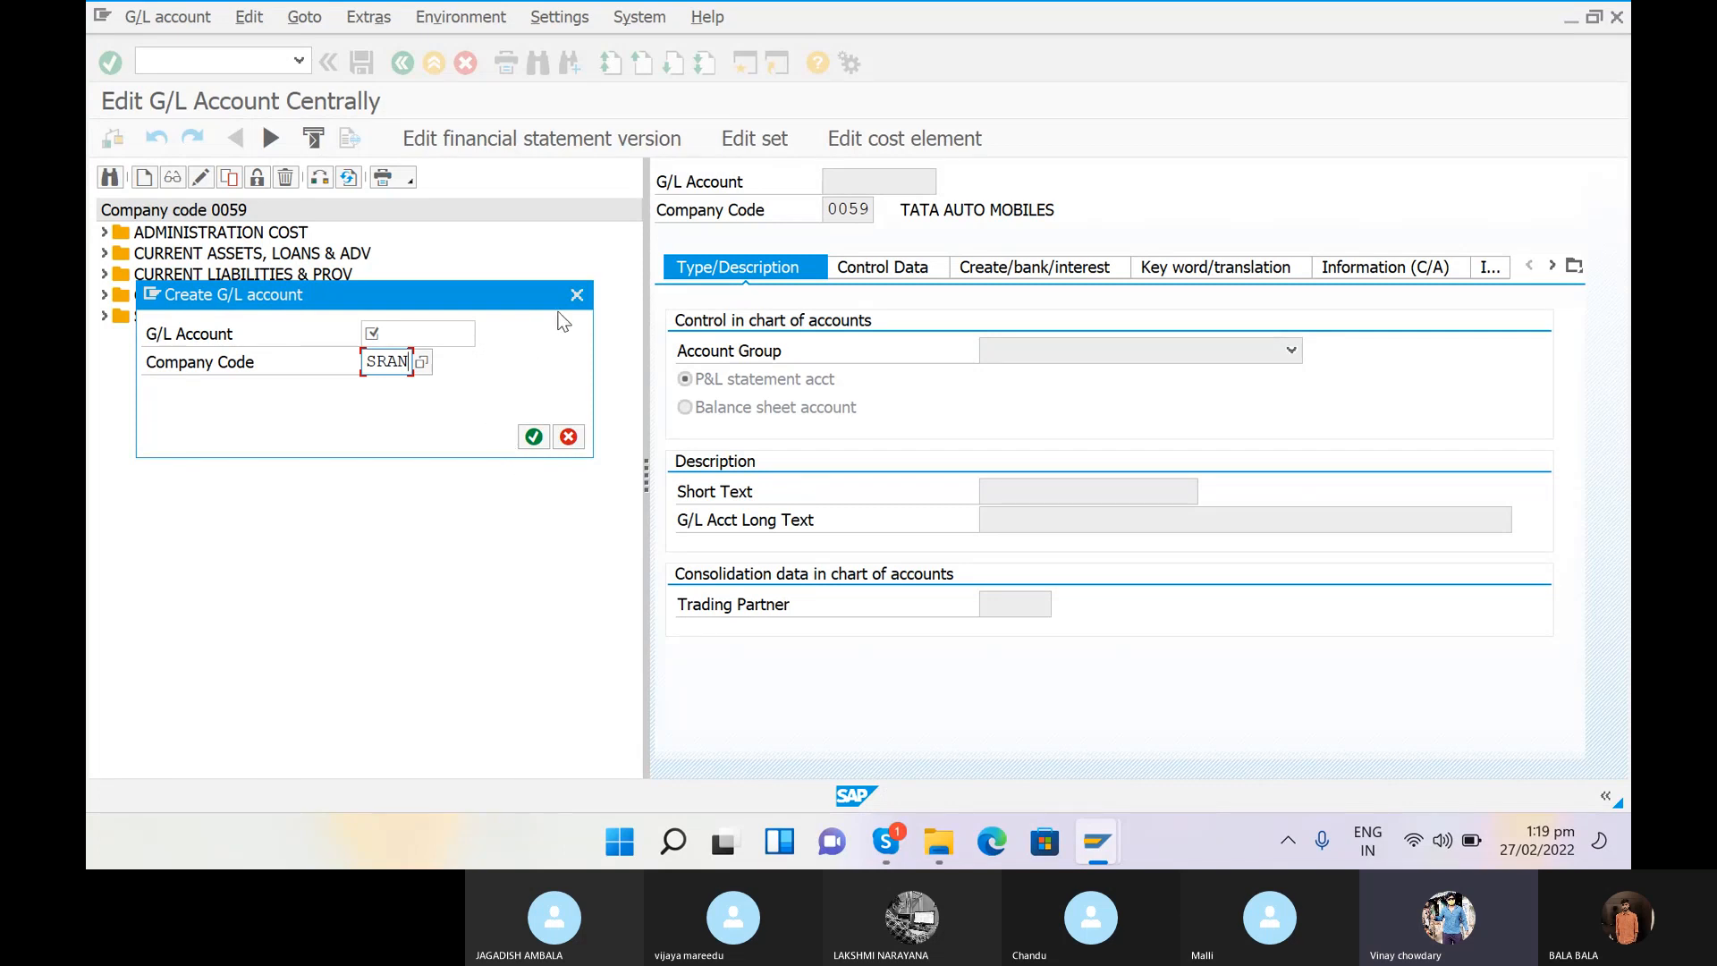
{"action": "left_click", "coordinate": [578, 294]}
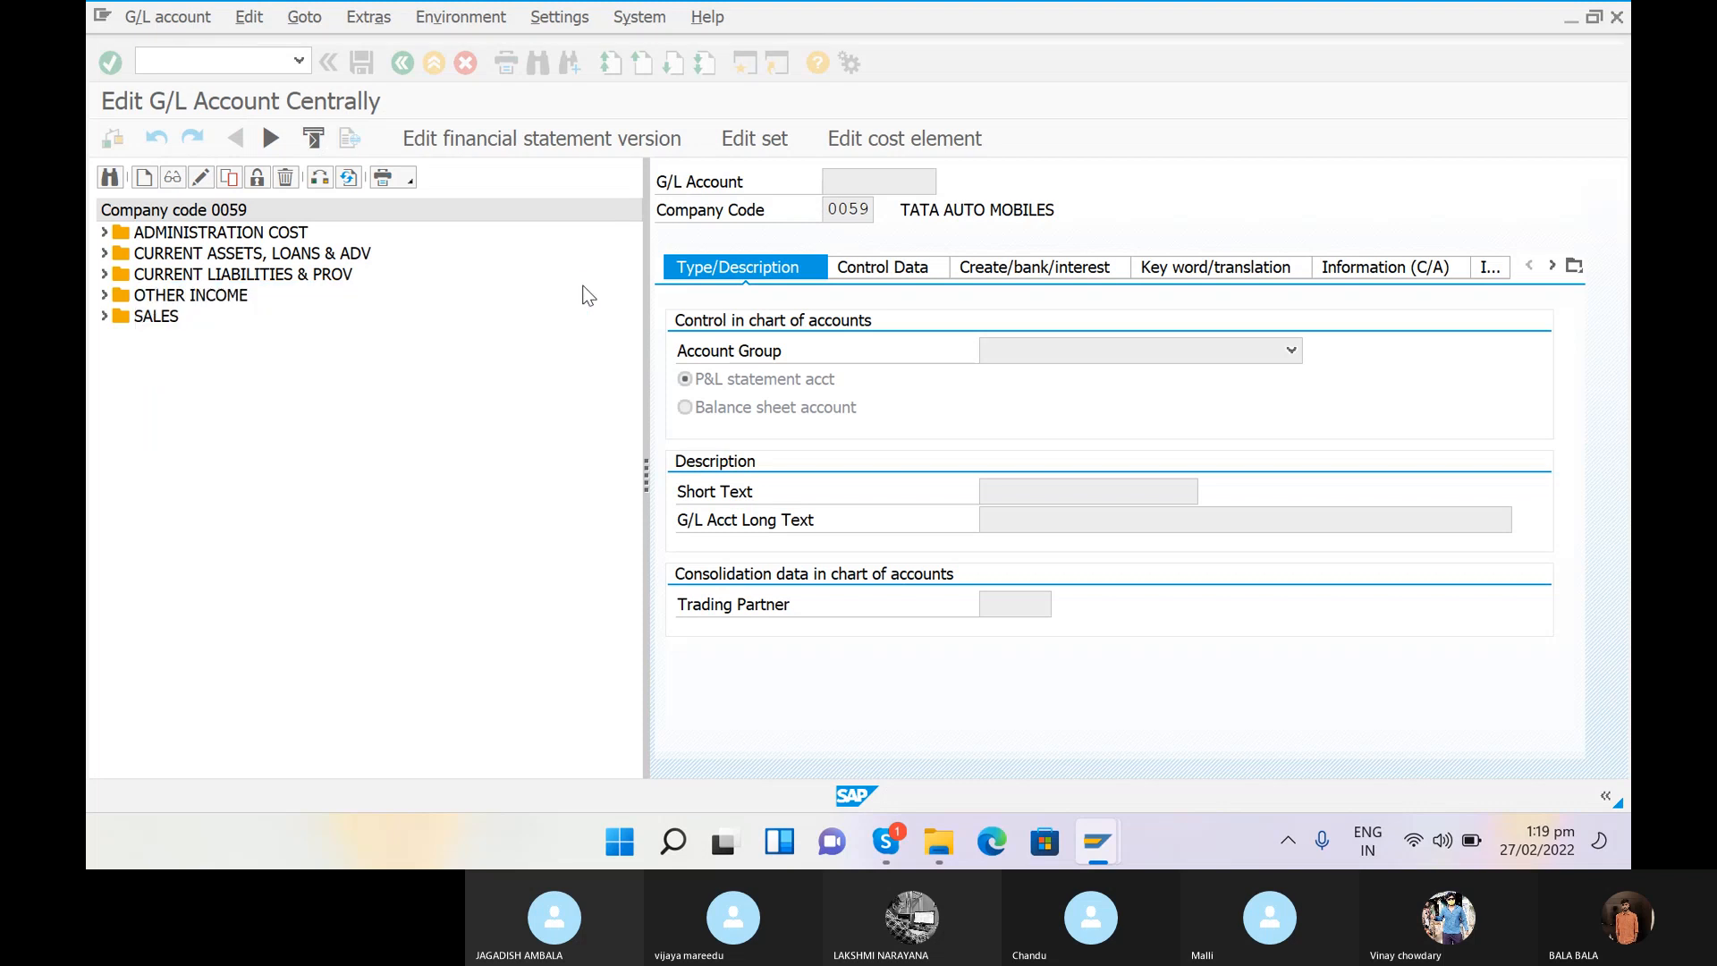
Step: Leave the account groups view in the other session, open transaction FS00 there and exit it again
{"action": "key", "text": "alt+Tab"}
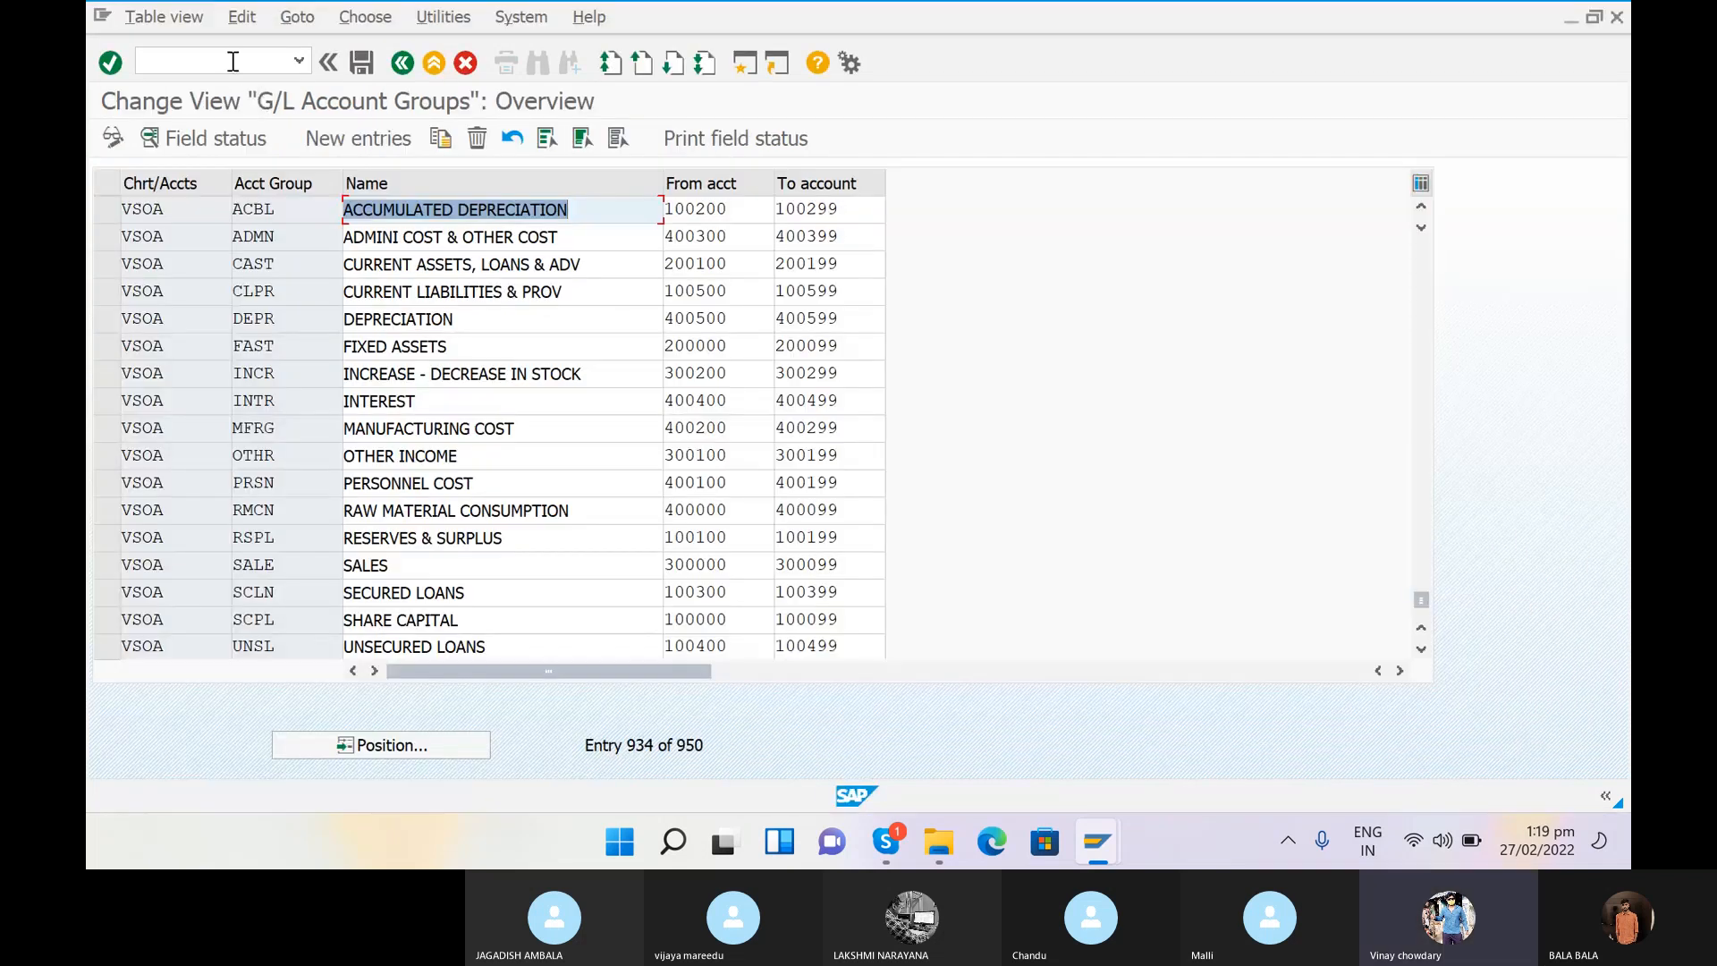
{"action": "left_click", "coordinate": [220, 60]}
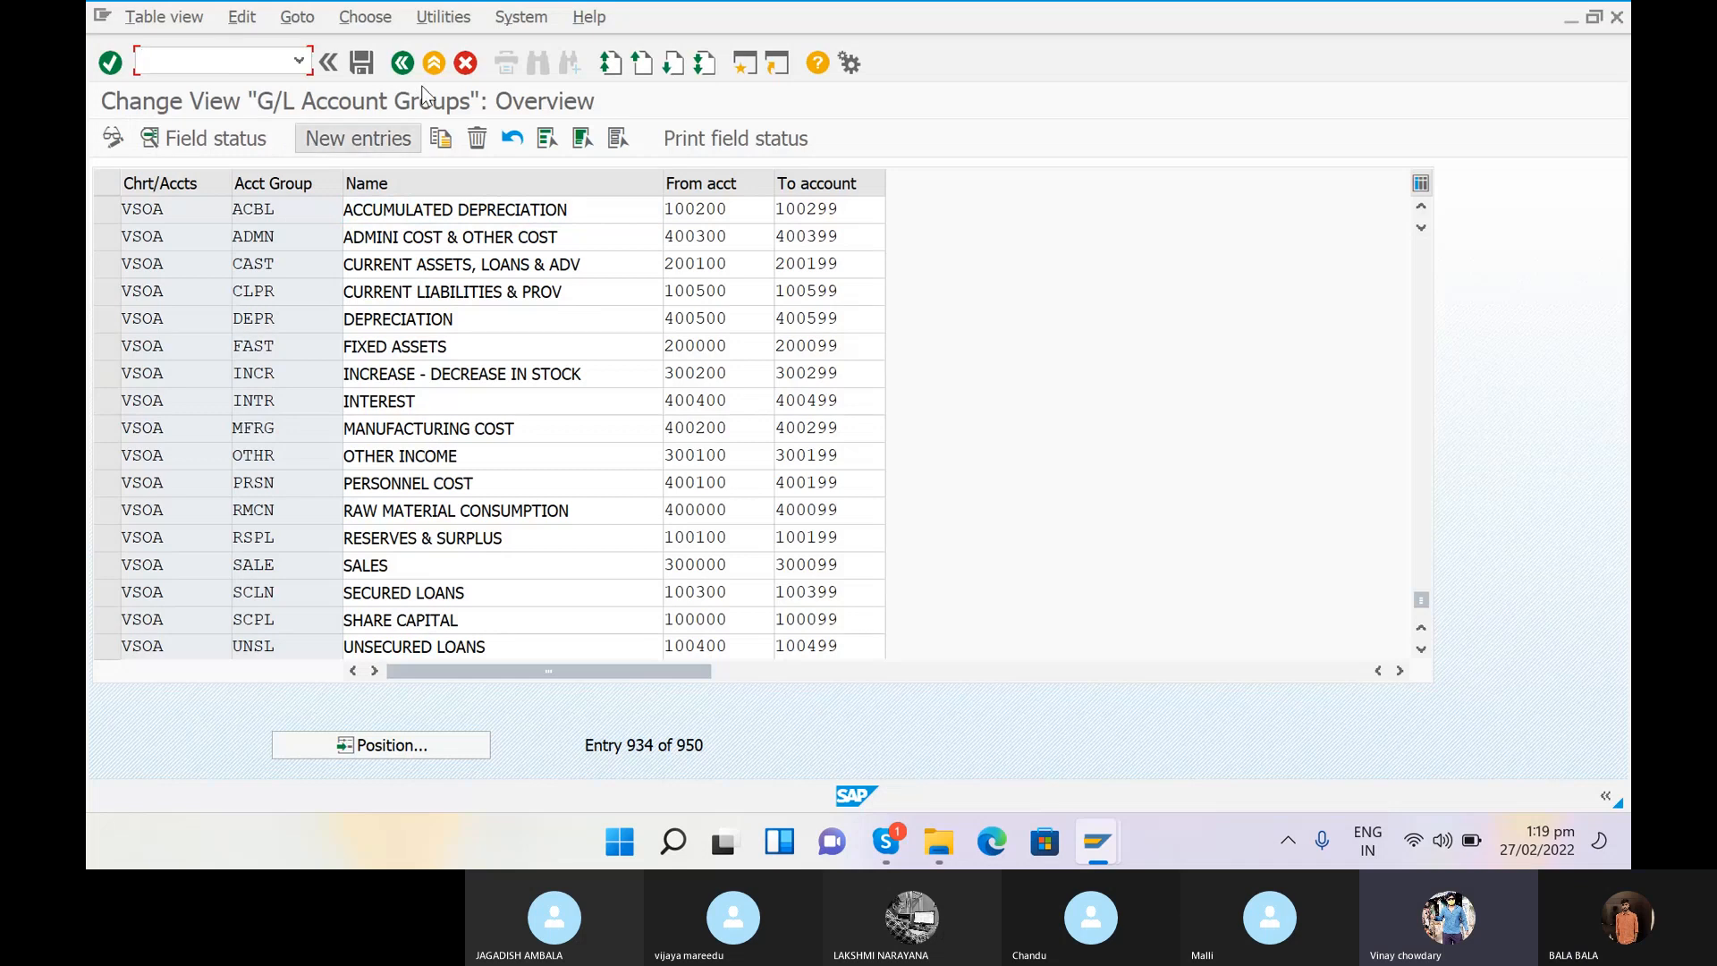
{"action": "left_click", "coordinate": [401, 64]}
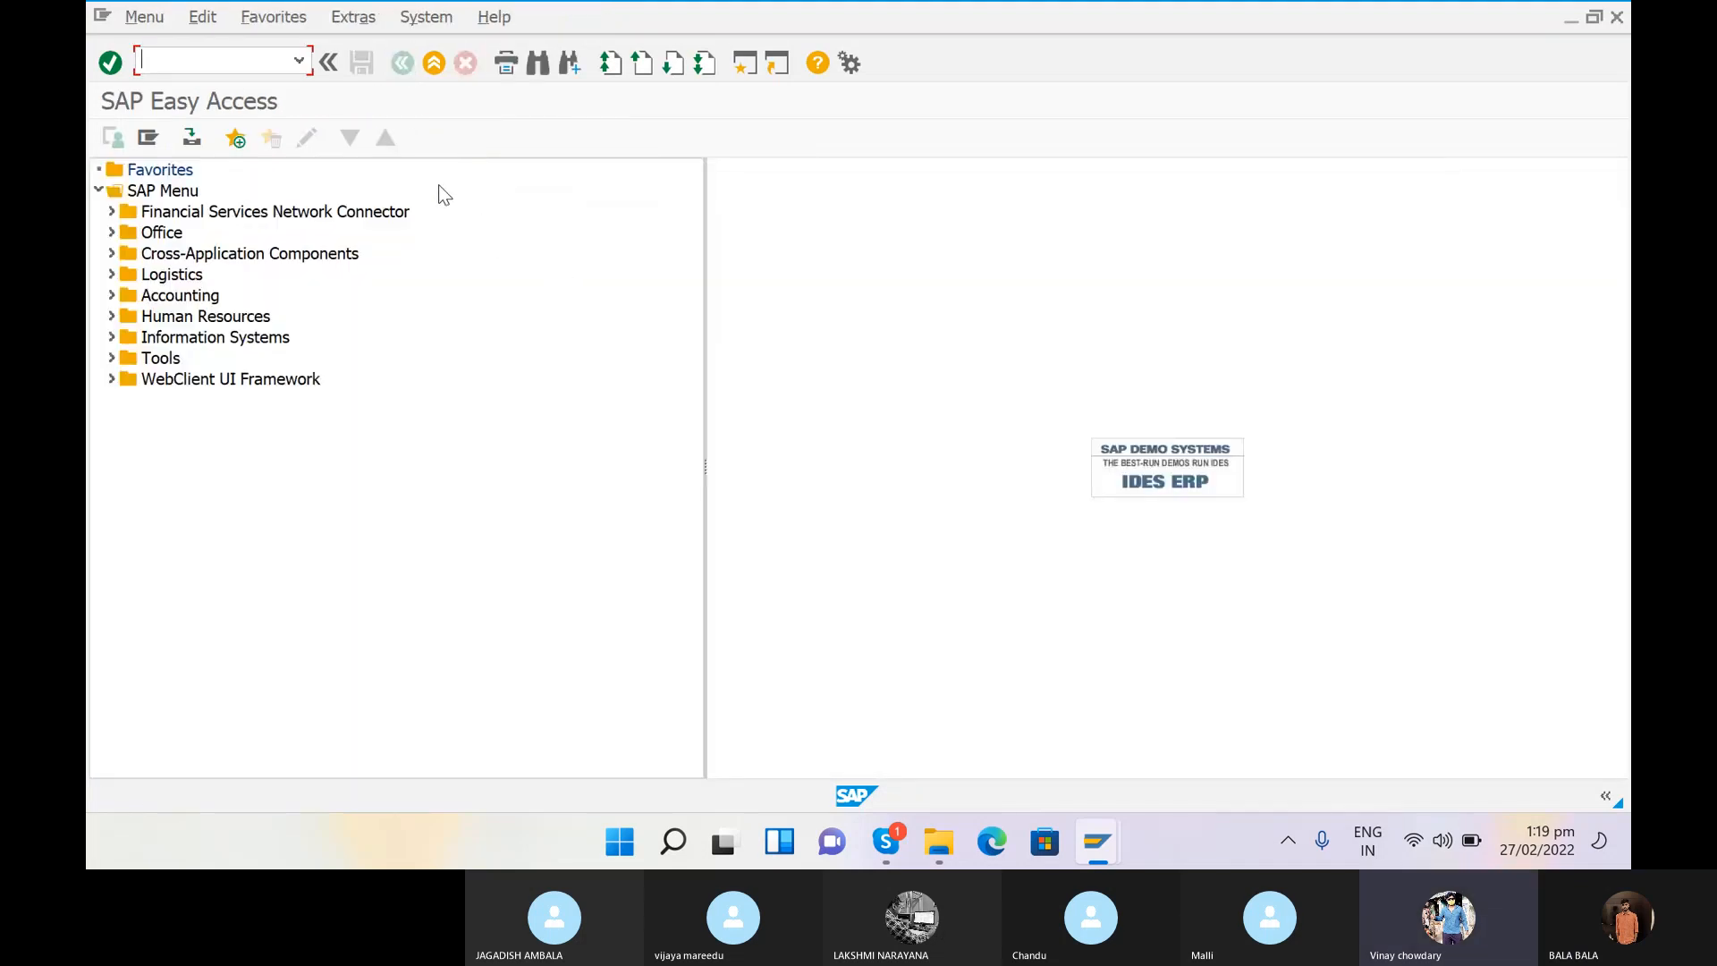
{"action": "type", "text": "fs00"}
{"action": "key", "text": "Return"}
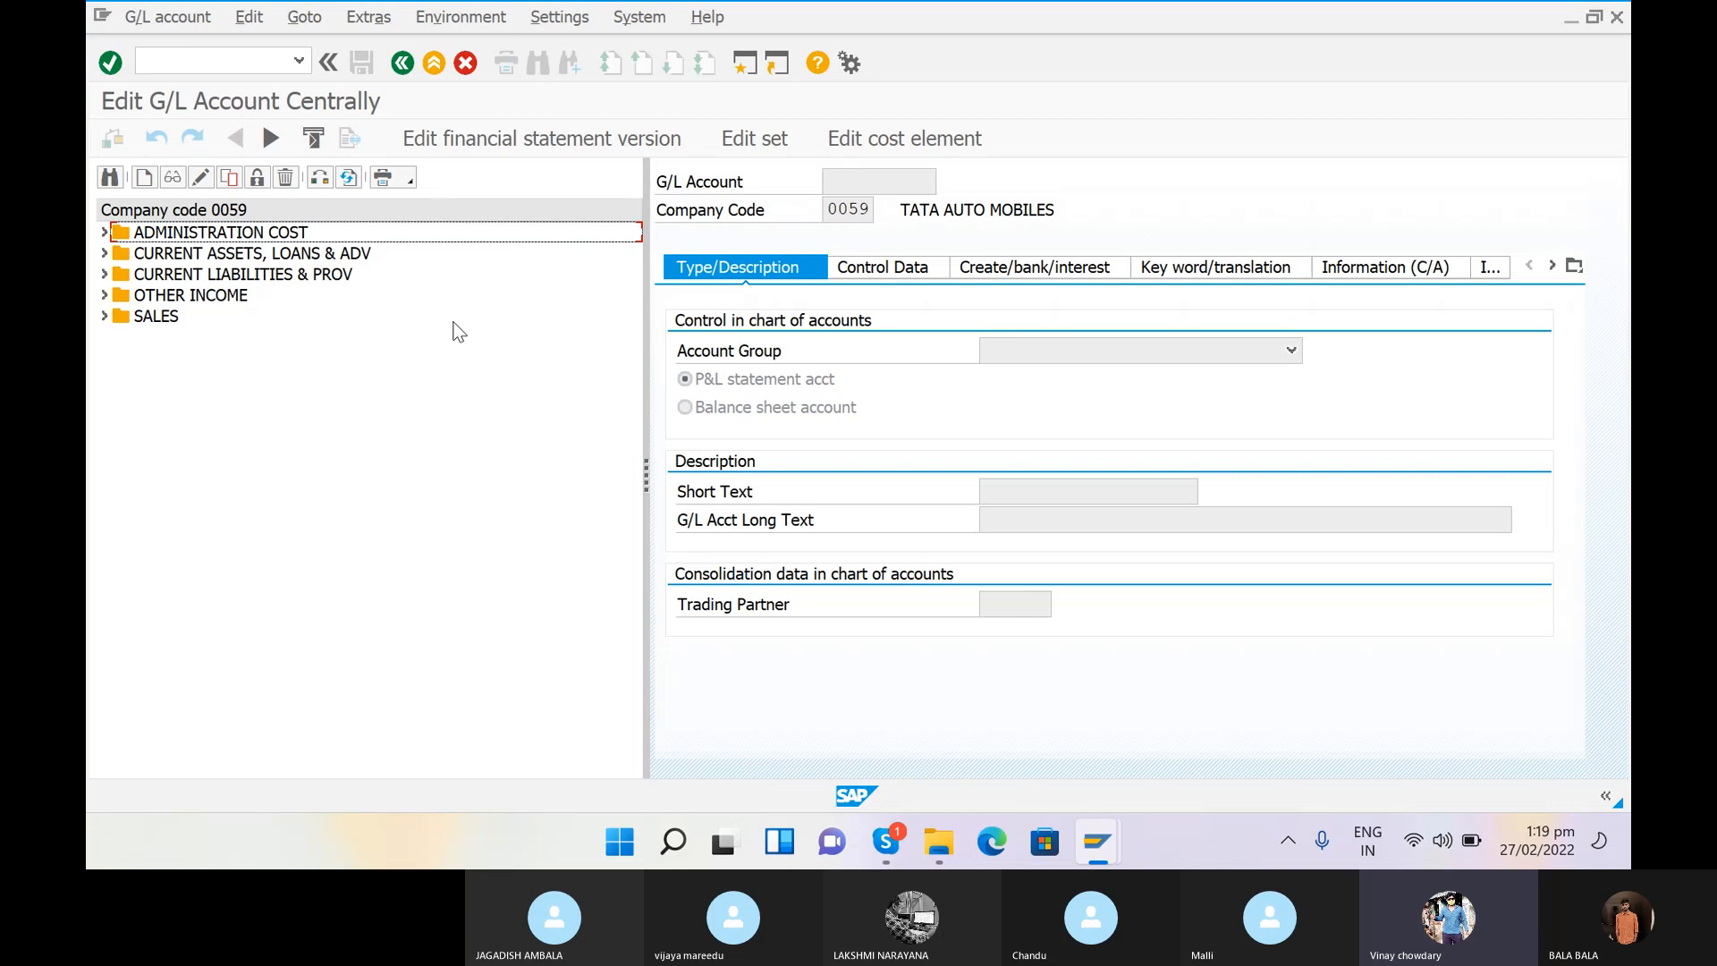
{"action": "key", "text": "F3"}
Step: Open transaction OBD4 again and position the G/L account groups list at chart of accounts VSOA
{"action": "left_click", "coordinate": [203, 63]}
{"action": "type", "text": "OBD4"}
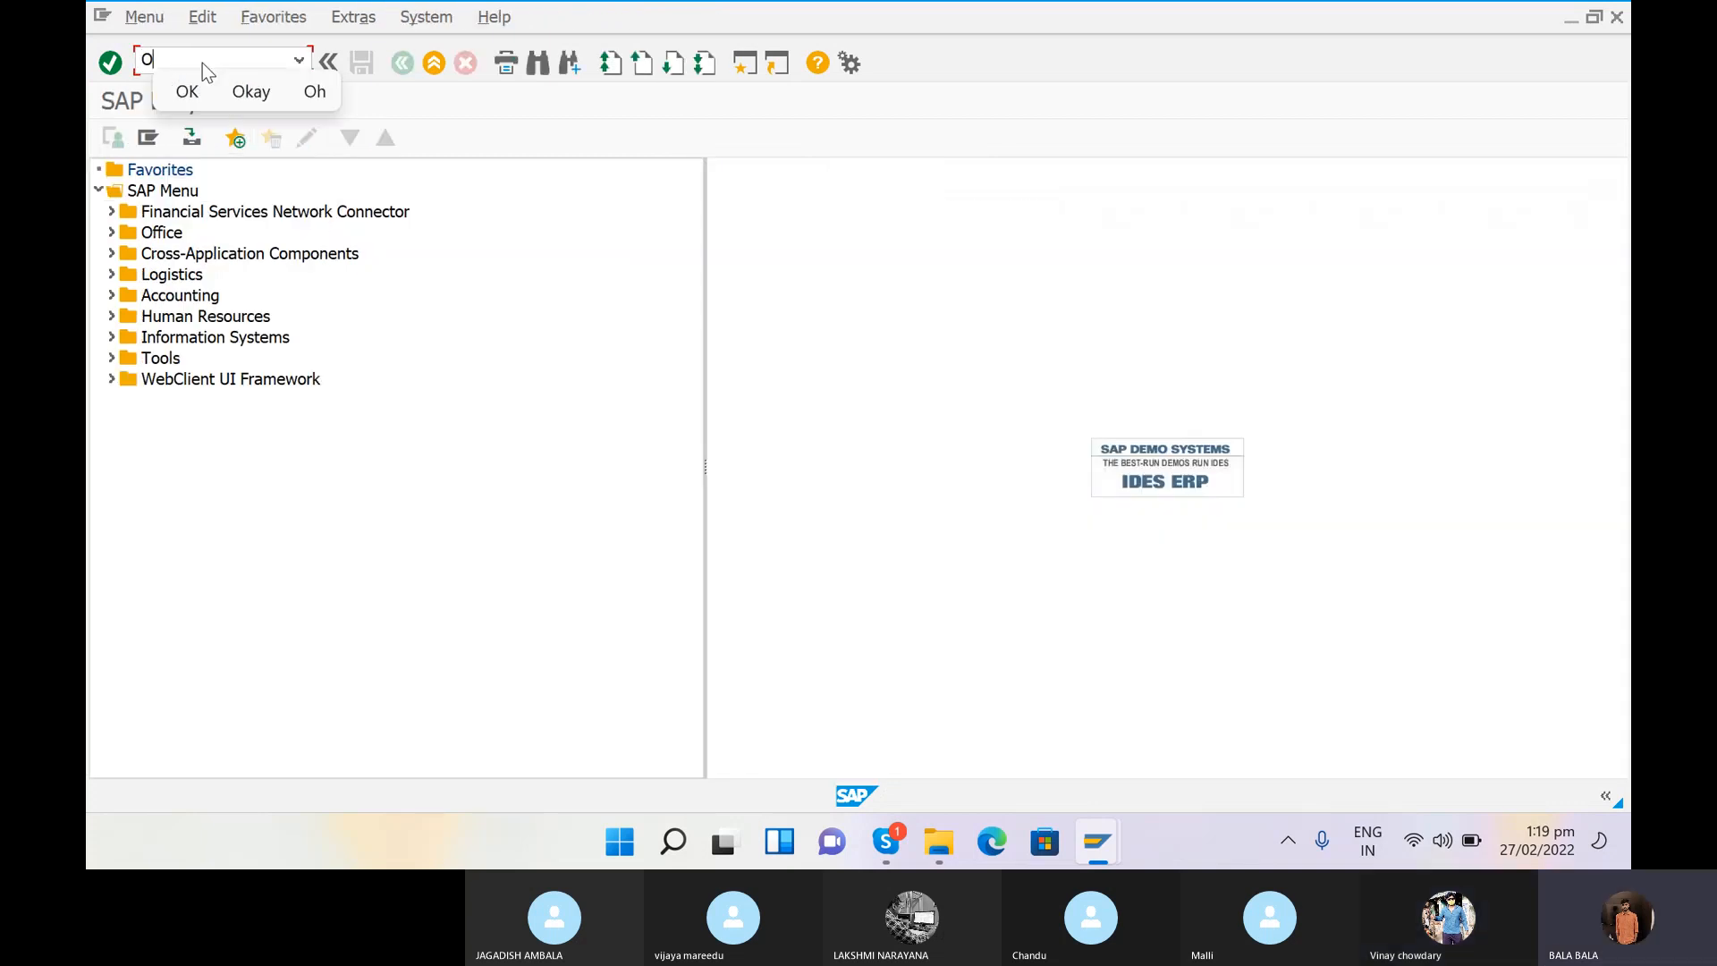
{"action": "key", "text": "Return"}
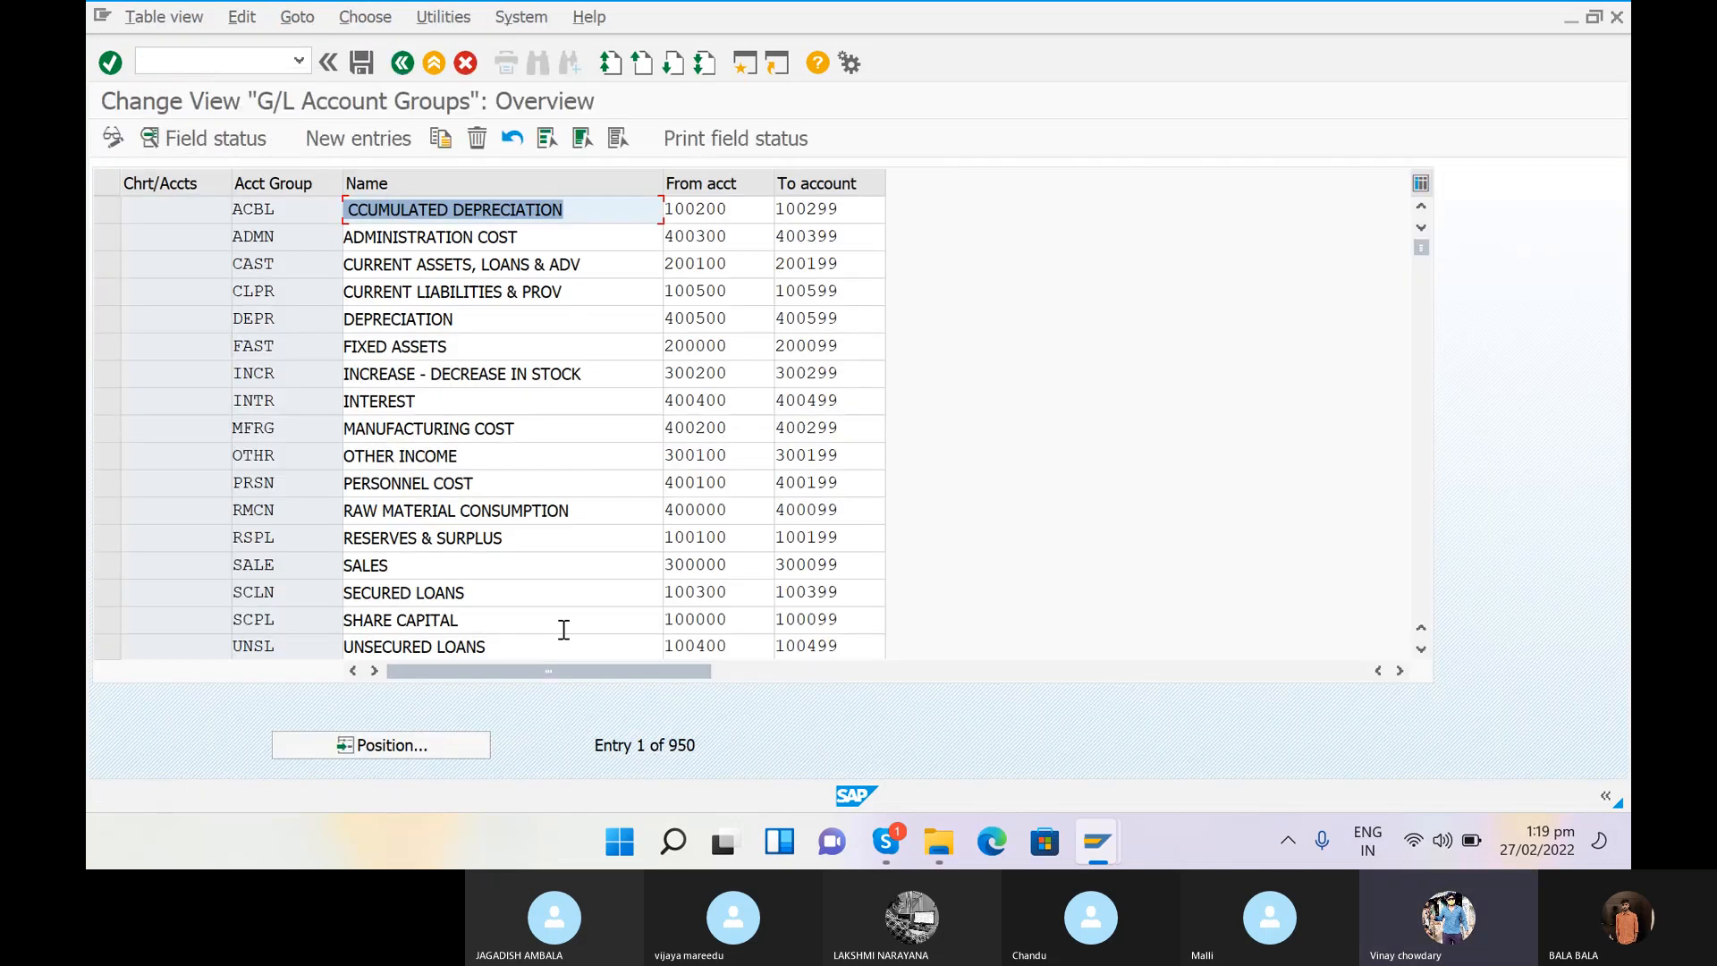
{"action": "left_click", "coordinate": [417, 745]}
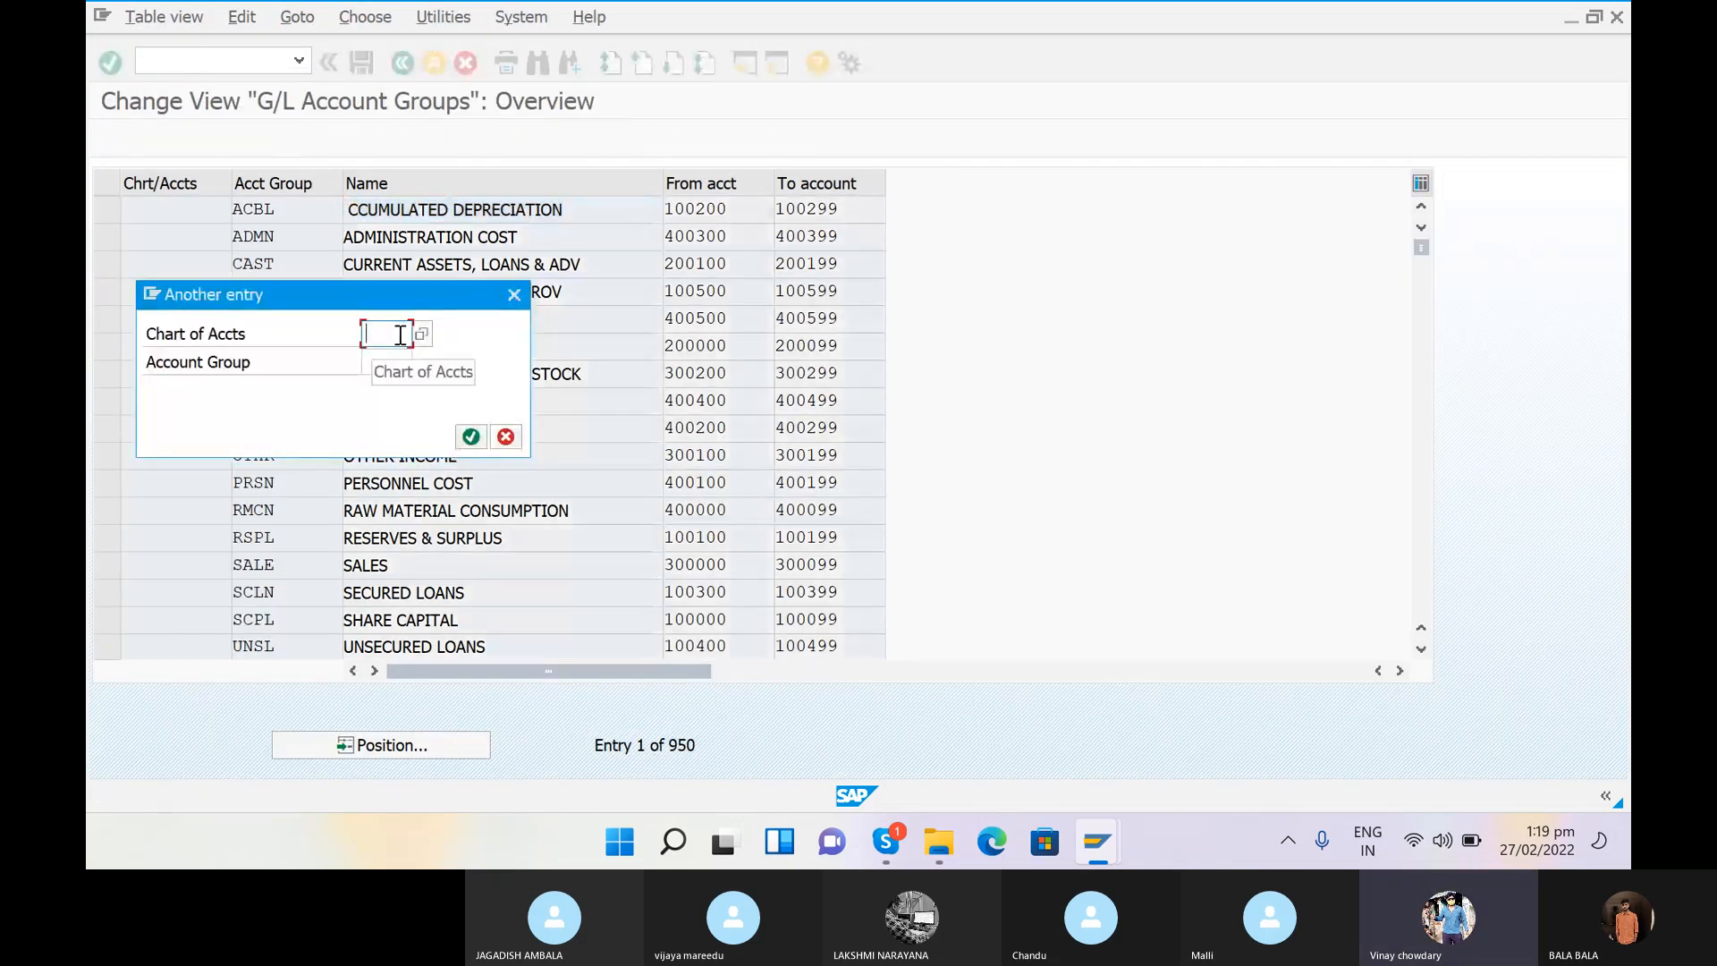
{"action": "type", "text": "VS"}
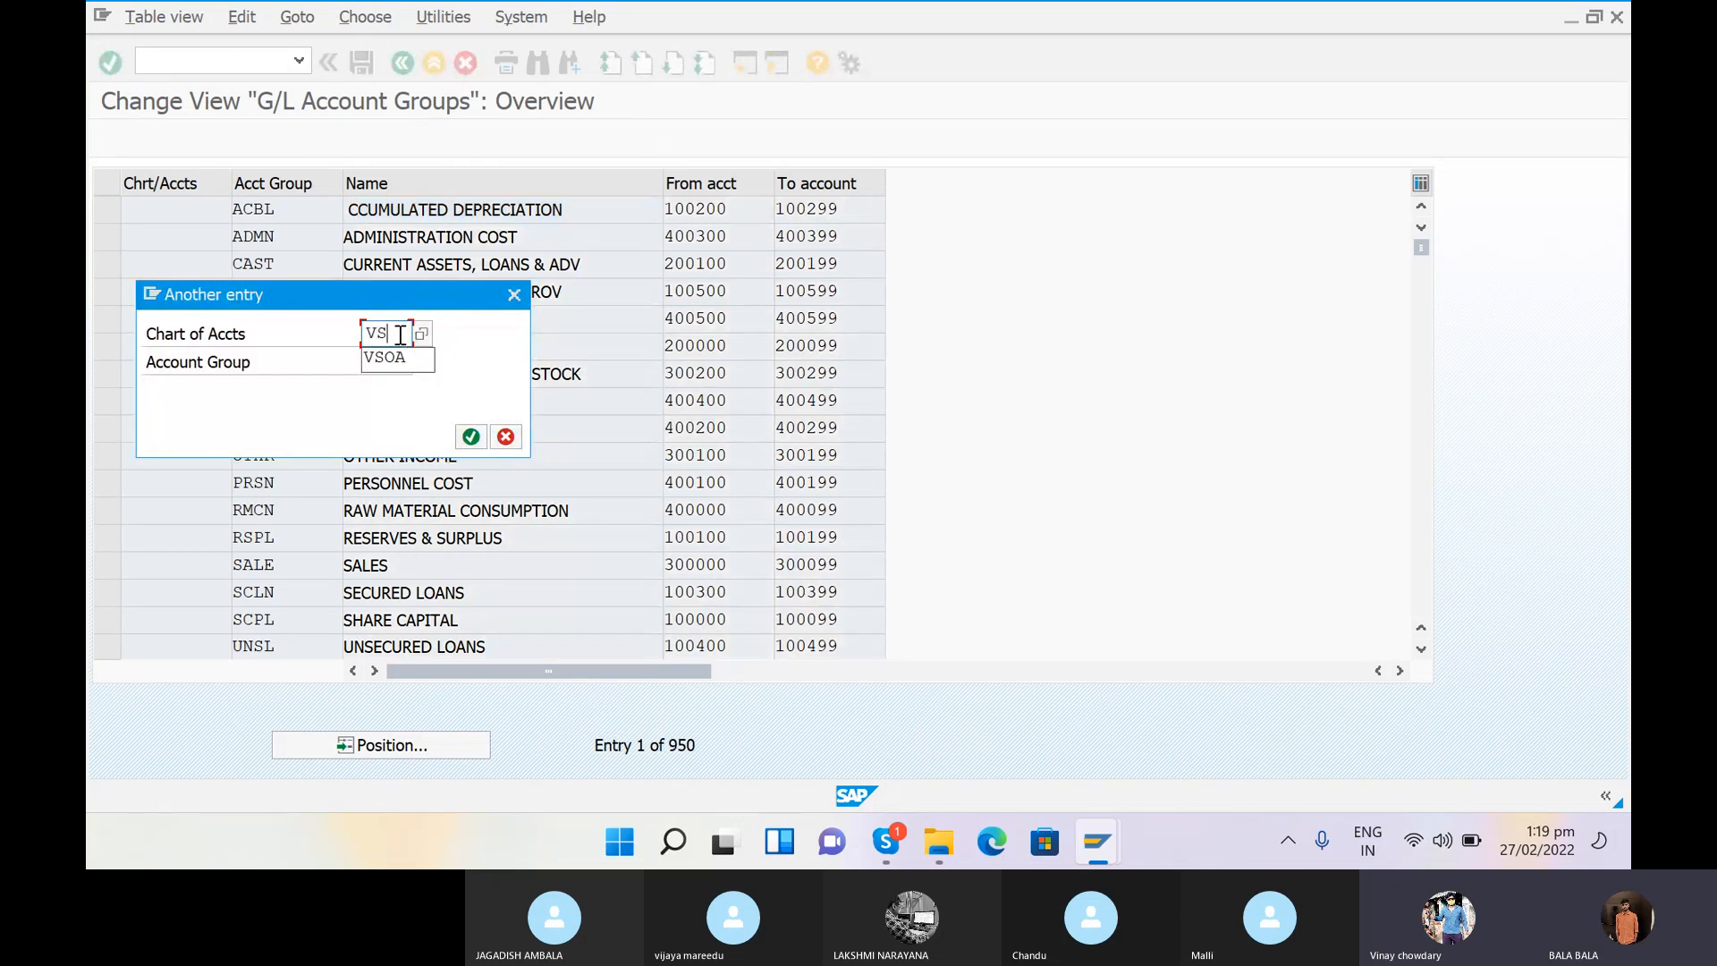
{"action": "type", "text": "O"}
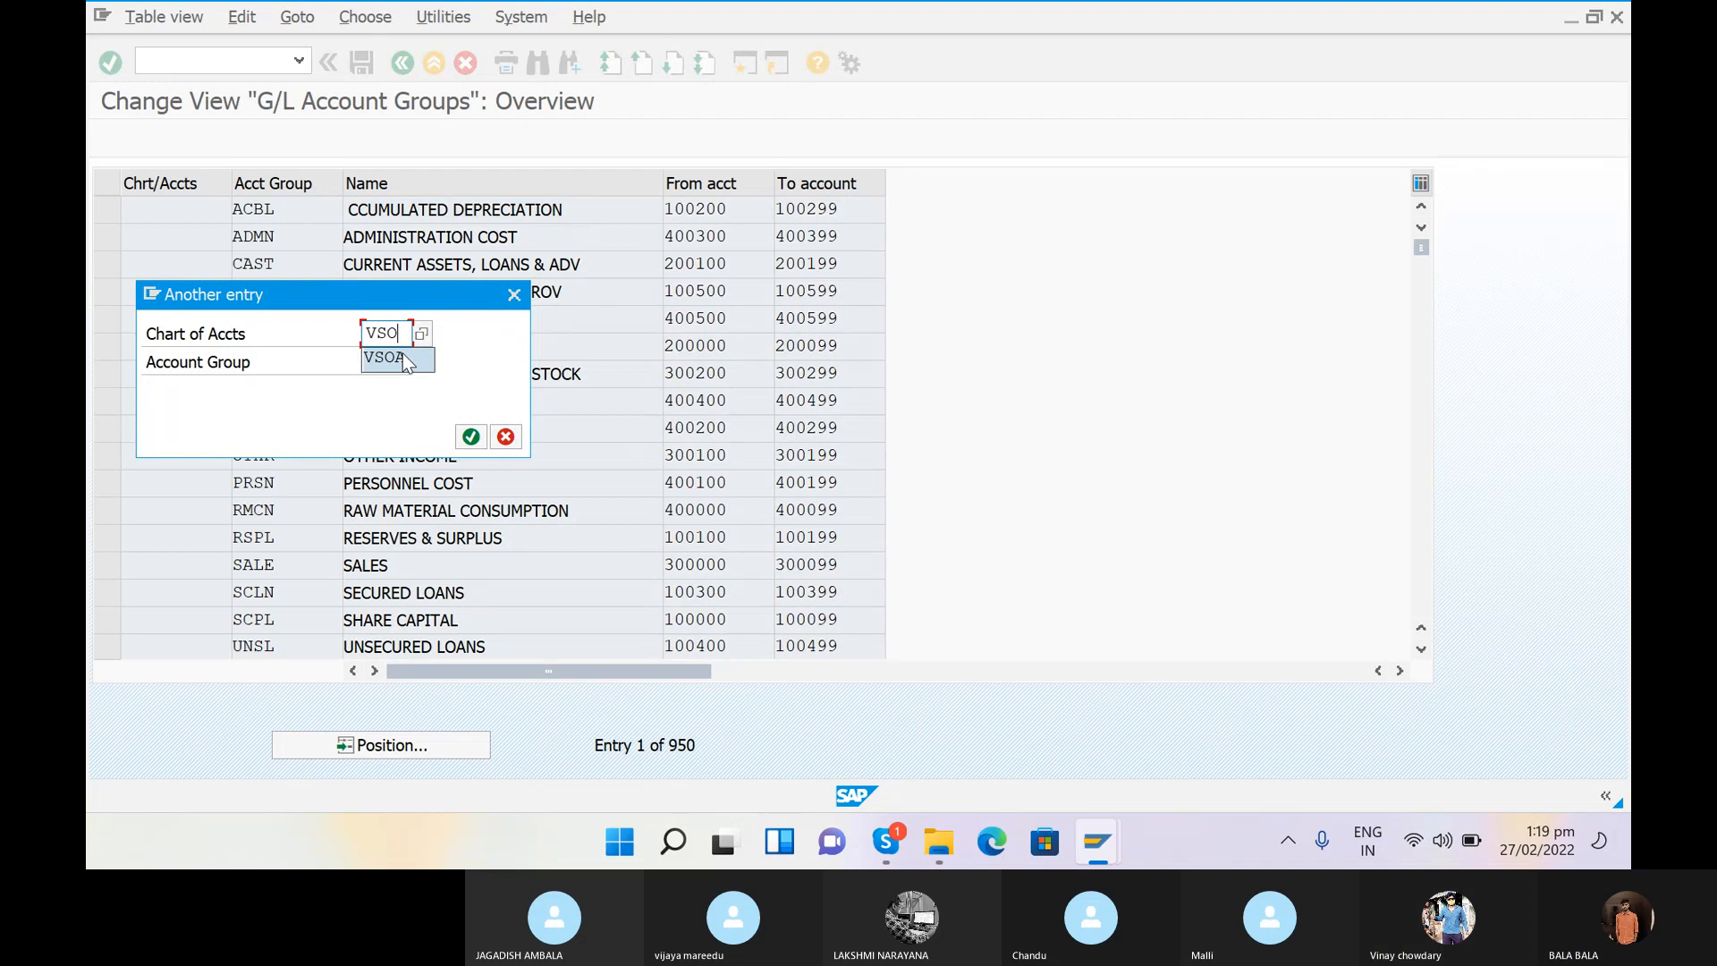
{"action": "left_click", "coordinate": [404, 359]}
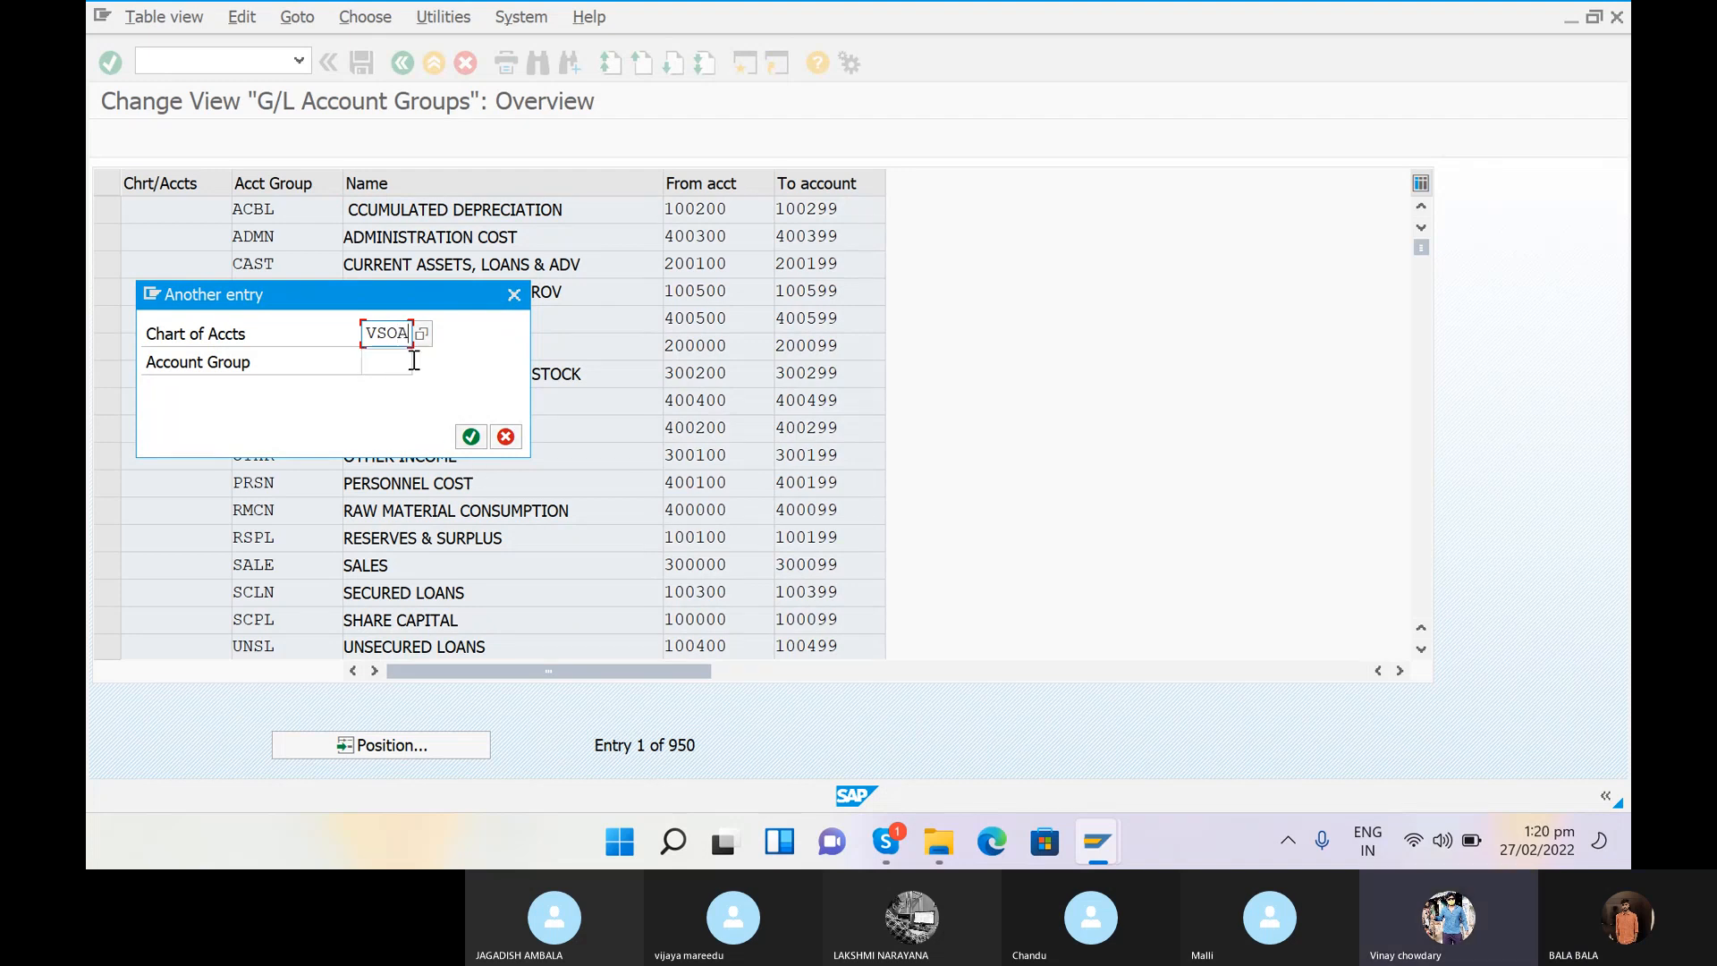
{"action": "left_click", "coordinate": [472, 437]}
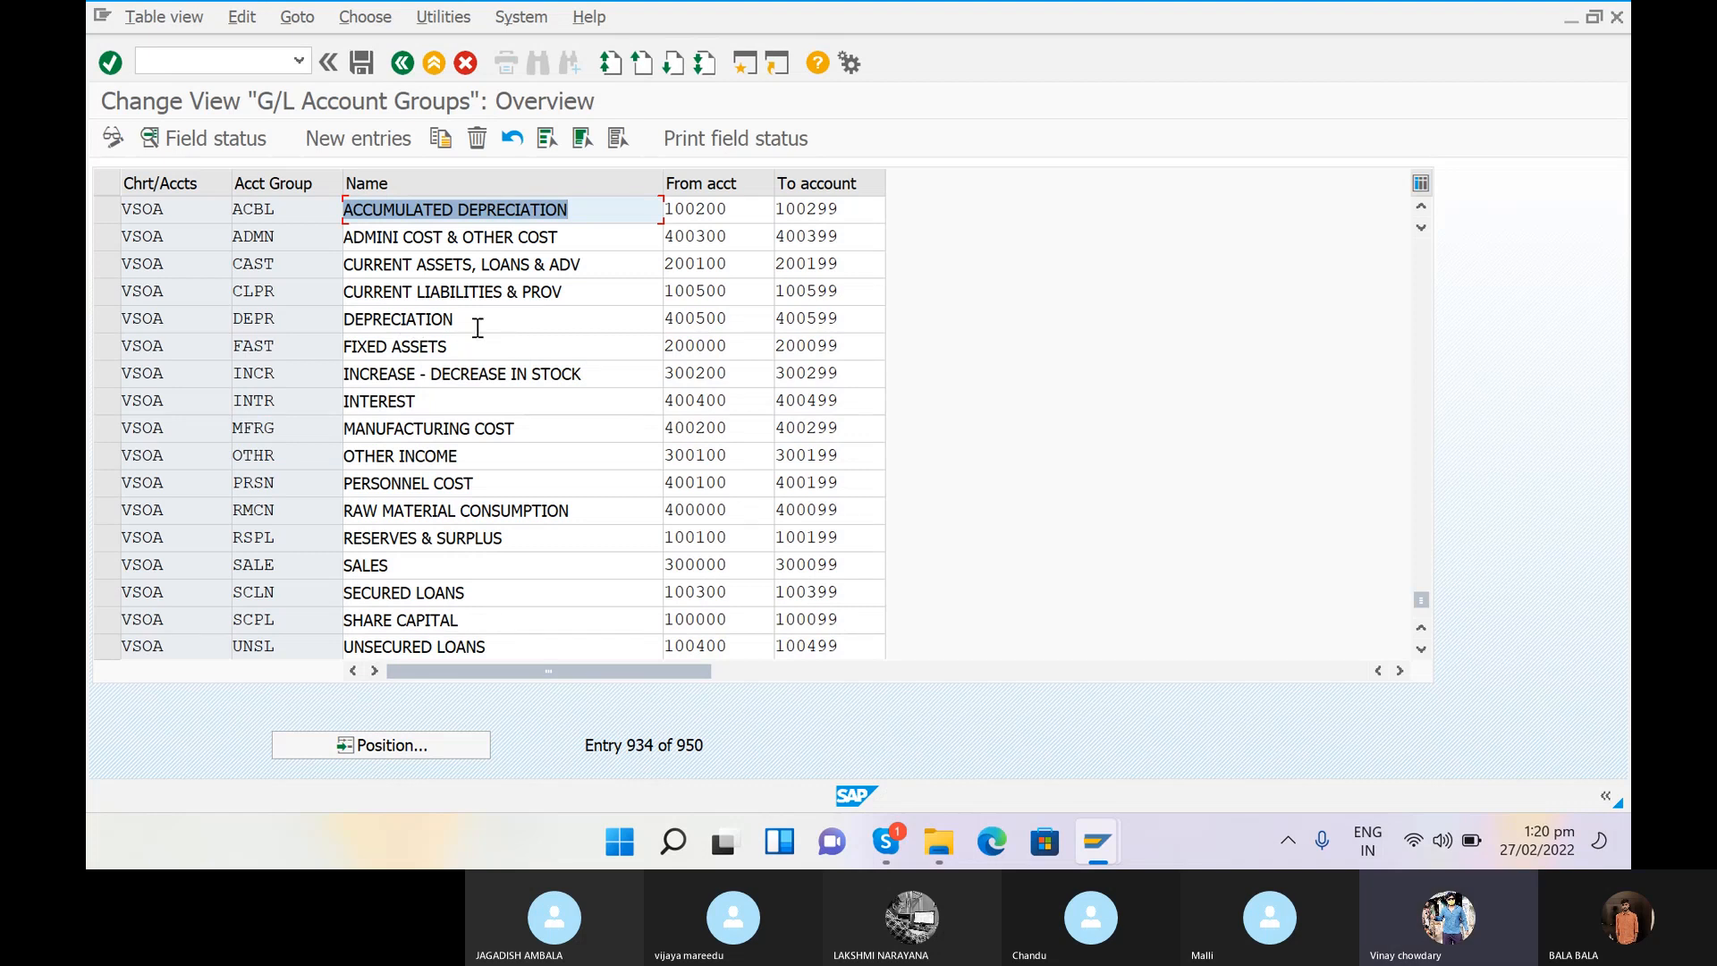
Step: Compare the central G/L account editor's folders with VSOA's account groups, examining the ADMN and CLPR names
{"action": "key", "text": "alt+Tab"}
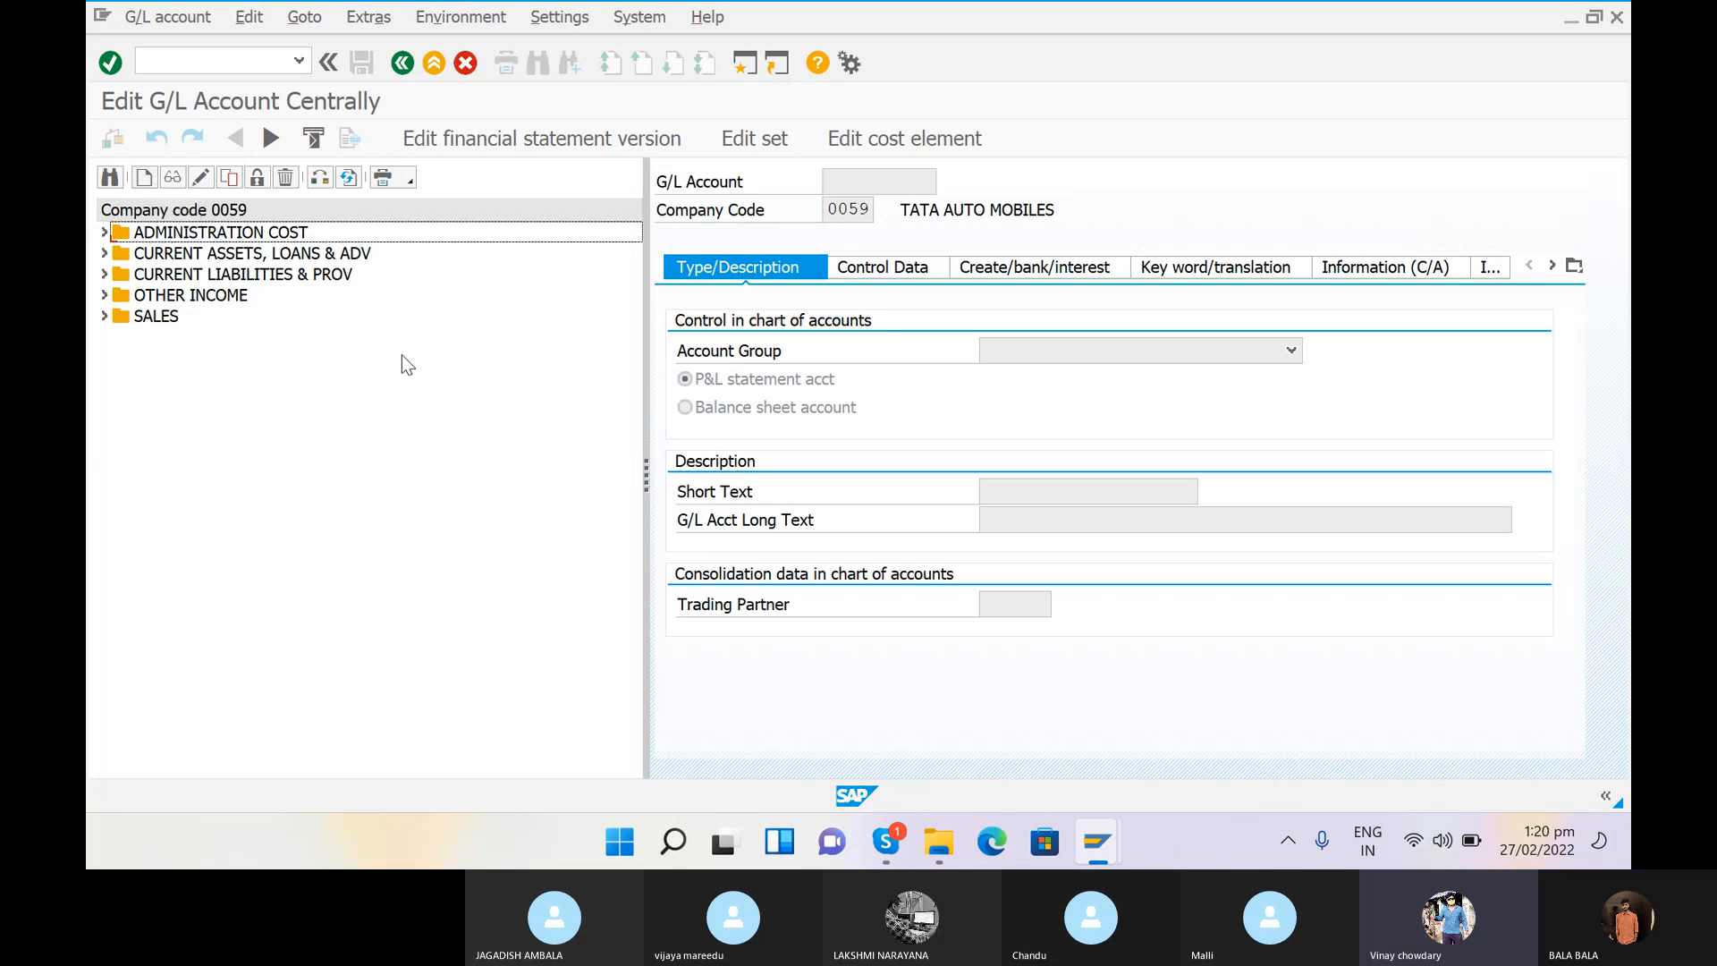
{"action": "key", "text": "alt+Tab"}
{"action": "left_click", "coordinate": [454, 243]}
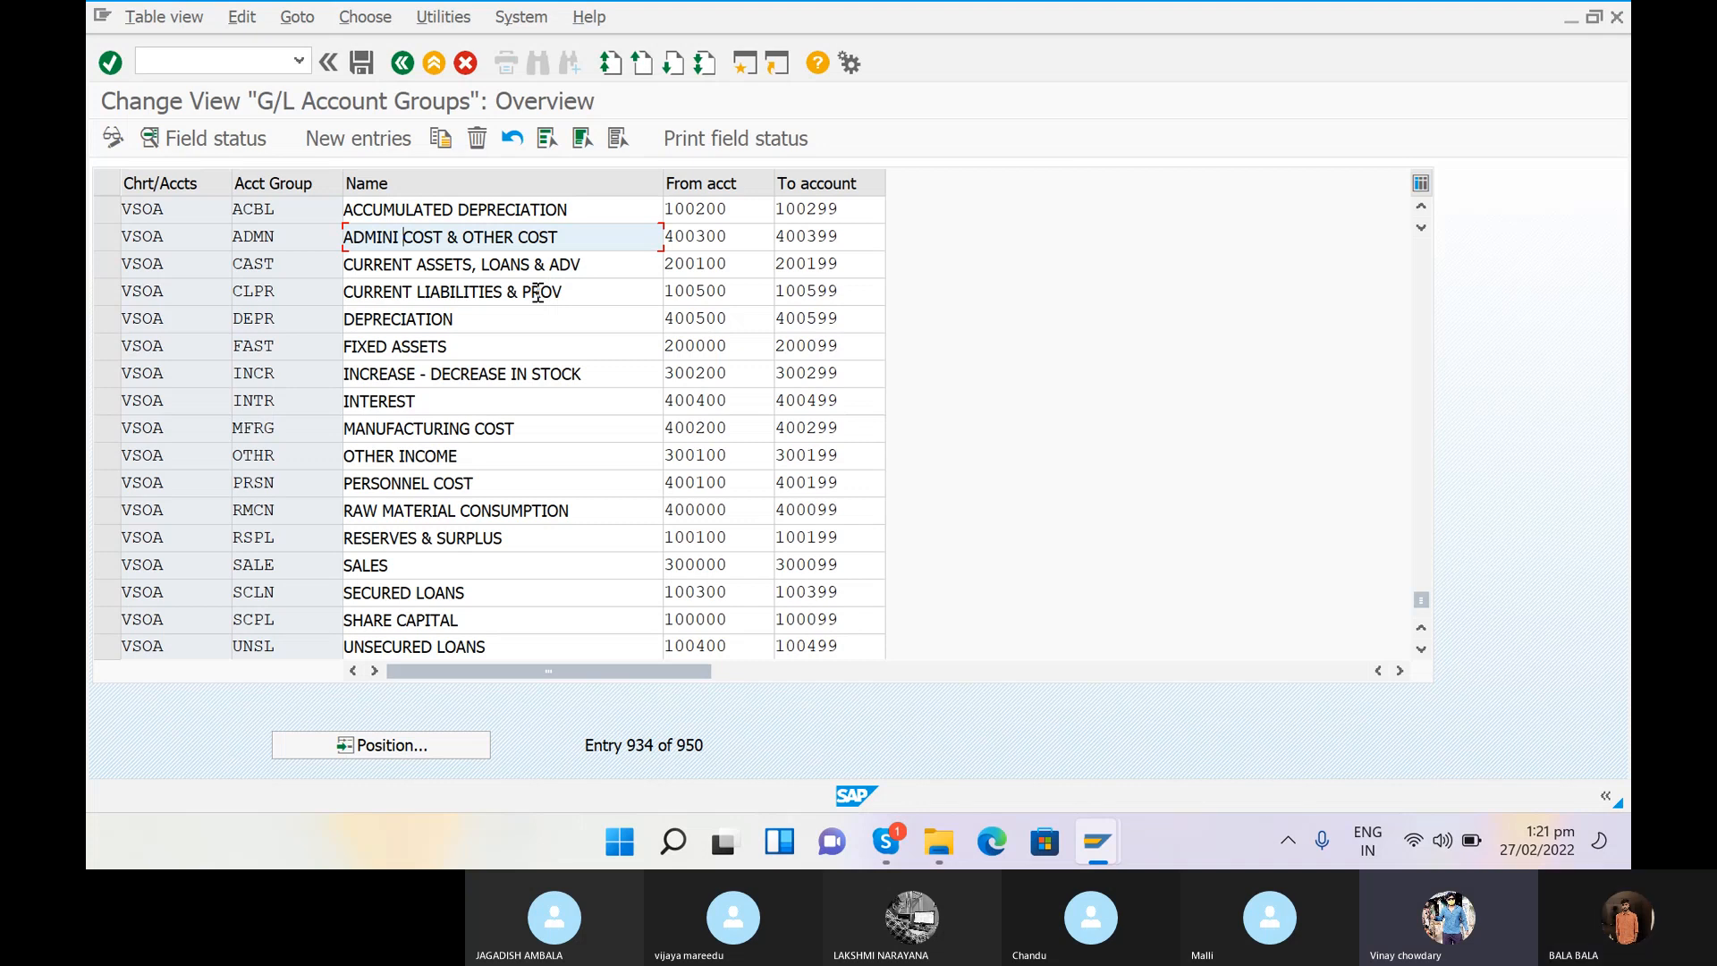
{"action": "left_click", "coordinate": [601, 284]}
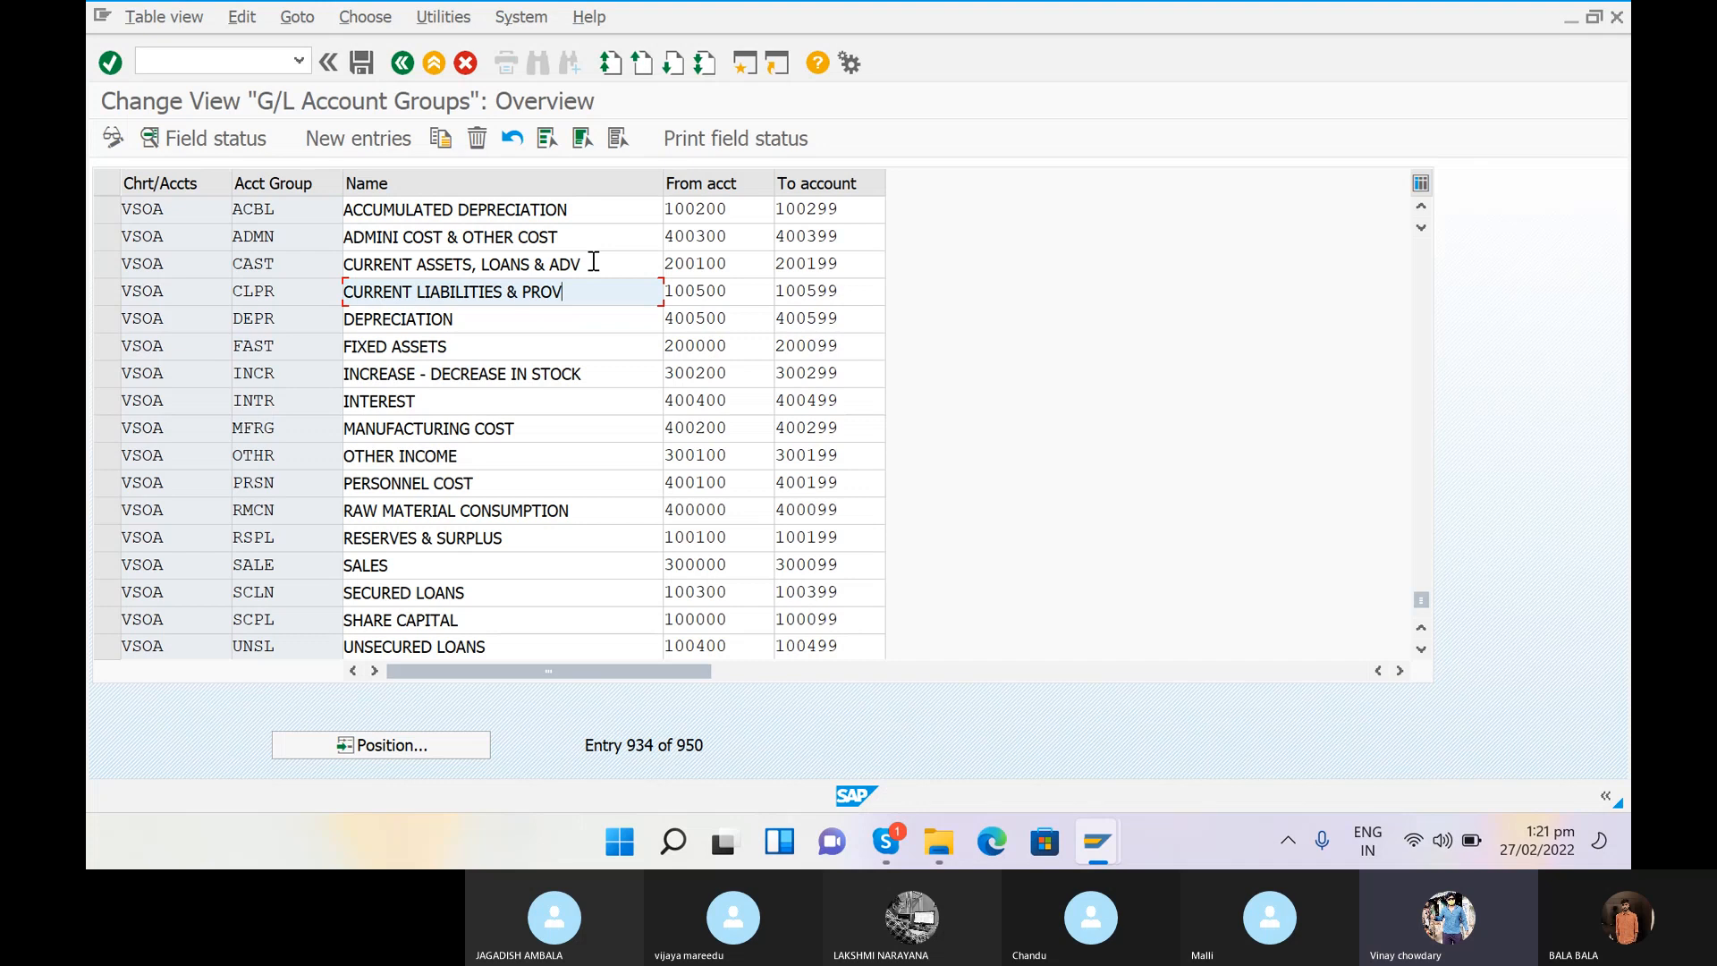
Step: Check the ADMN group's number range in the account groups session, and start creating G/L account 400300 in company code SRAN
{"action": "left_click", "coordinate": [497, 236]}
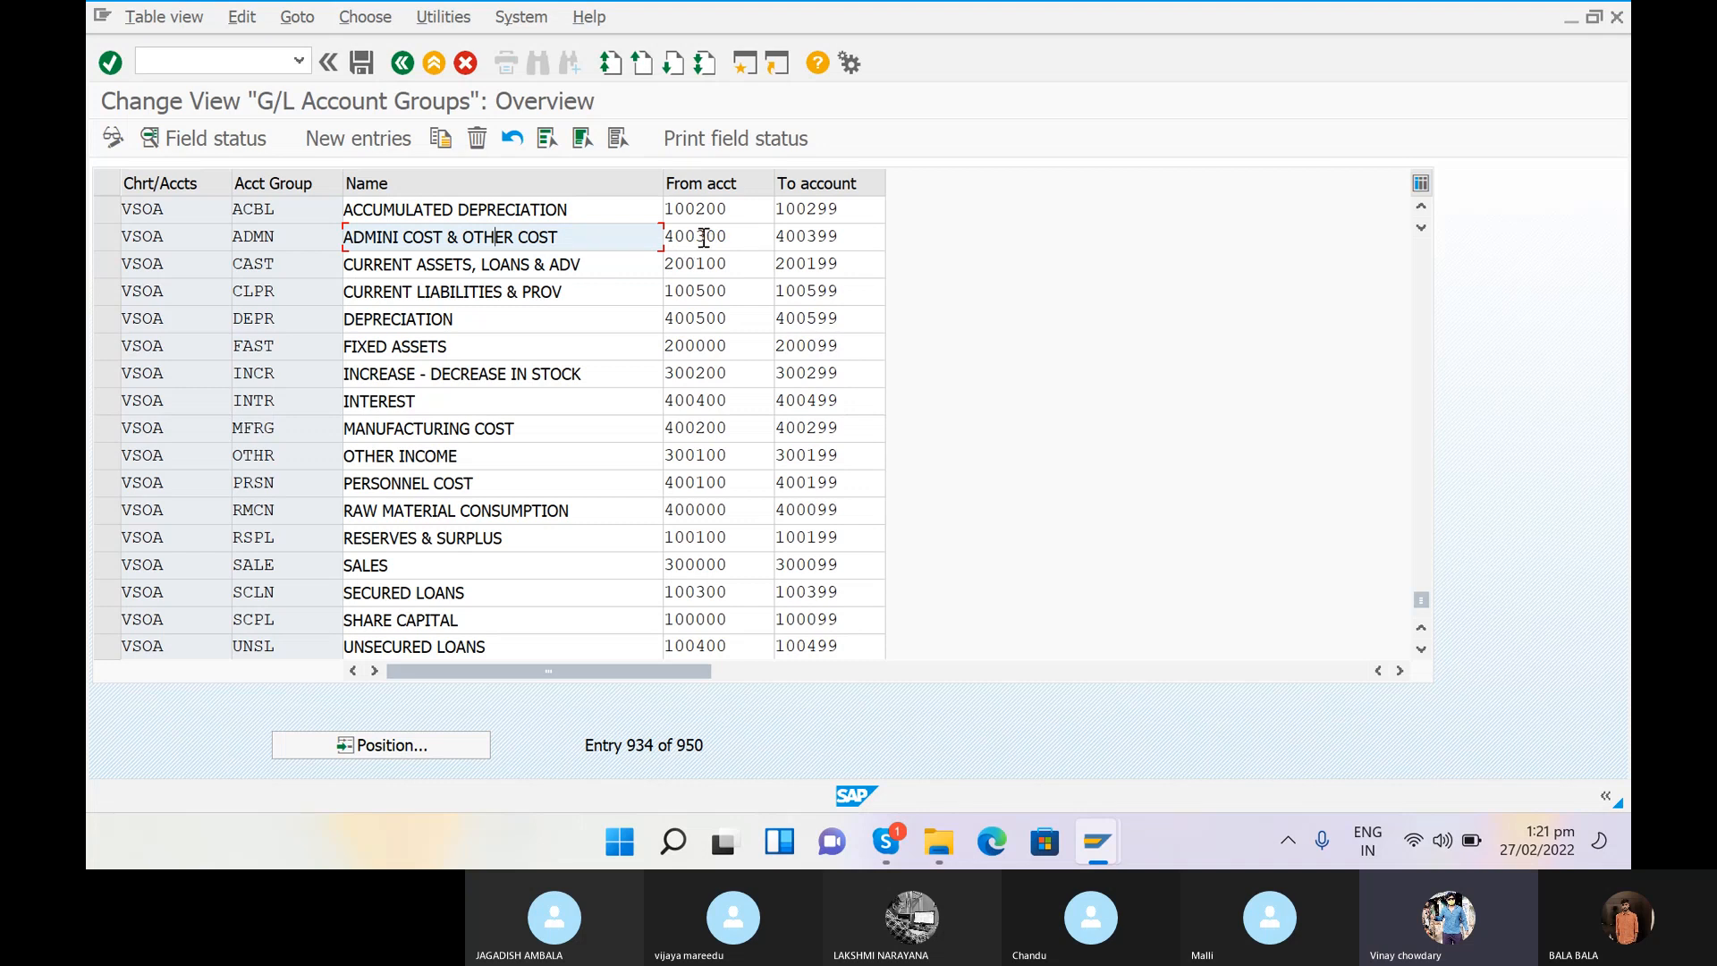
{"action": "key", "text": "alt+Tab"}
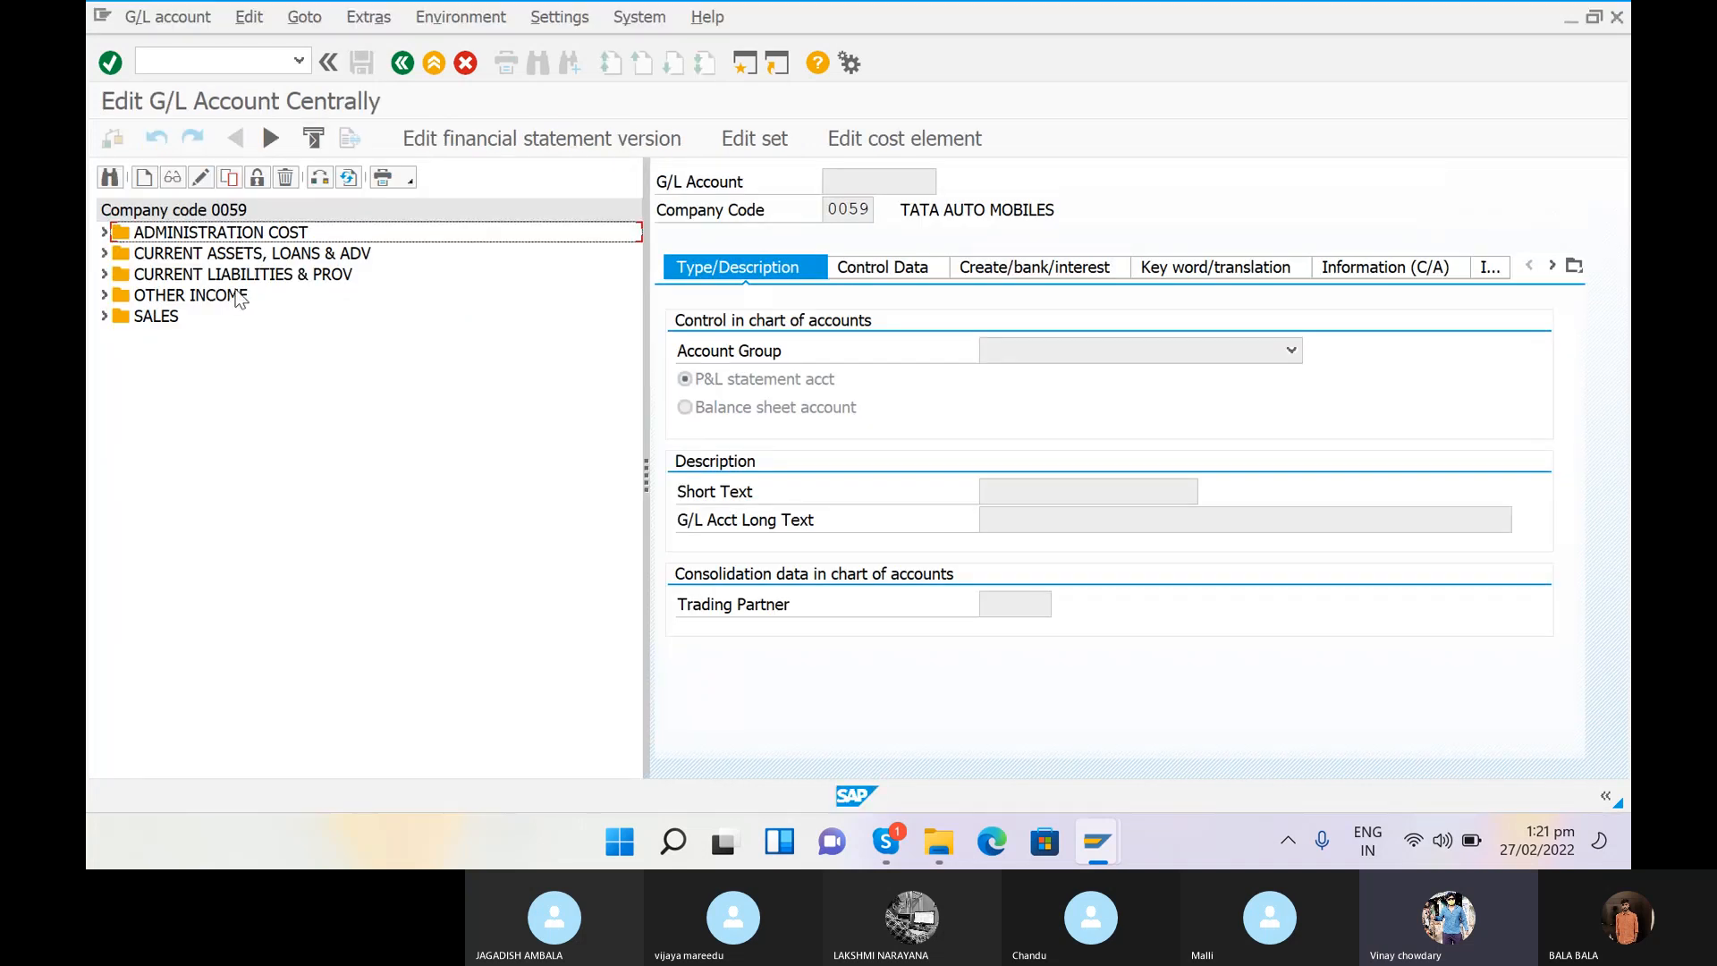
{"action": "left_click", "coordinate": [151, 183]}
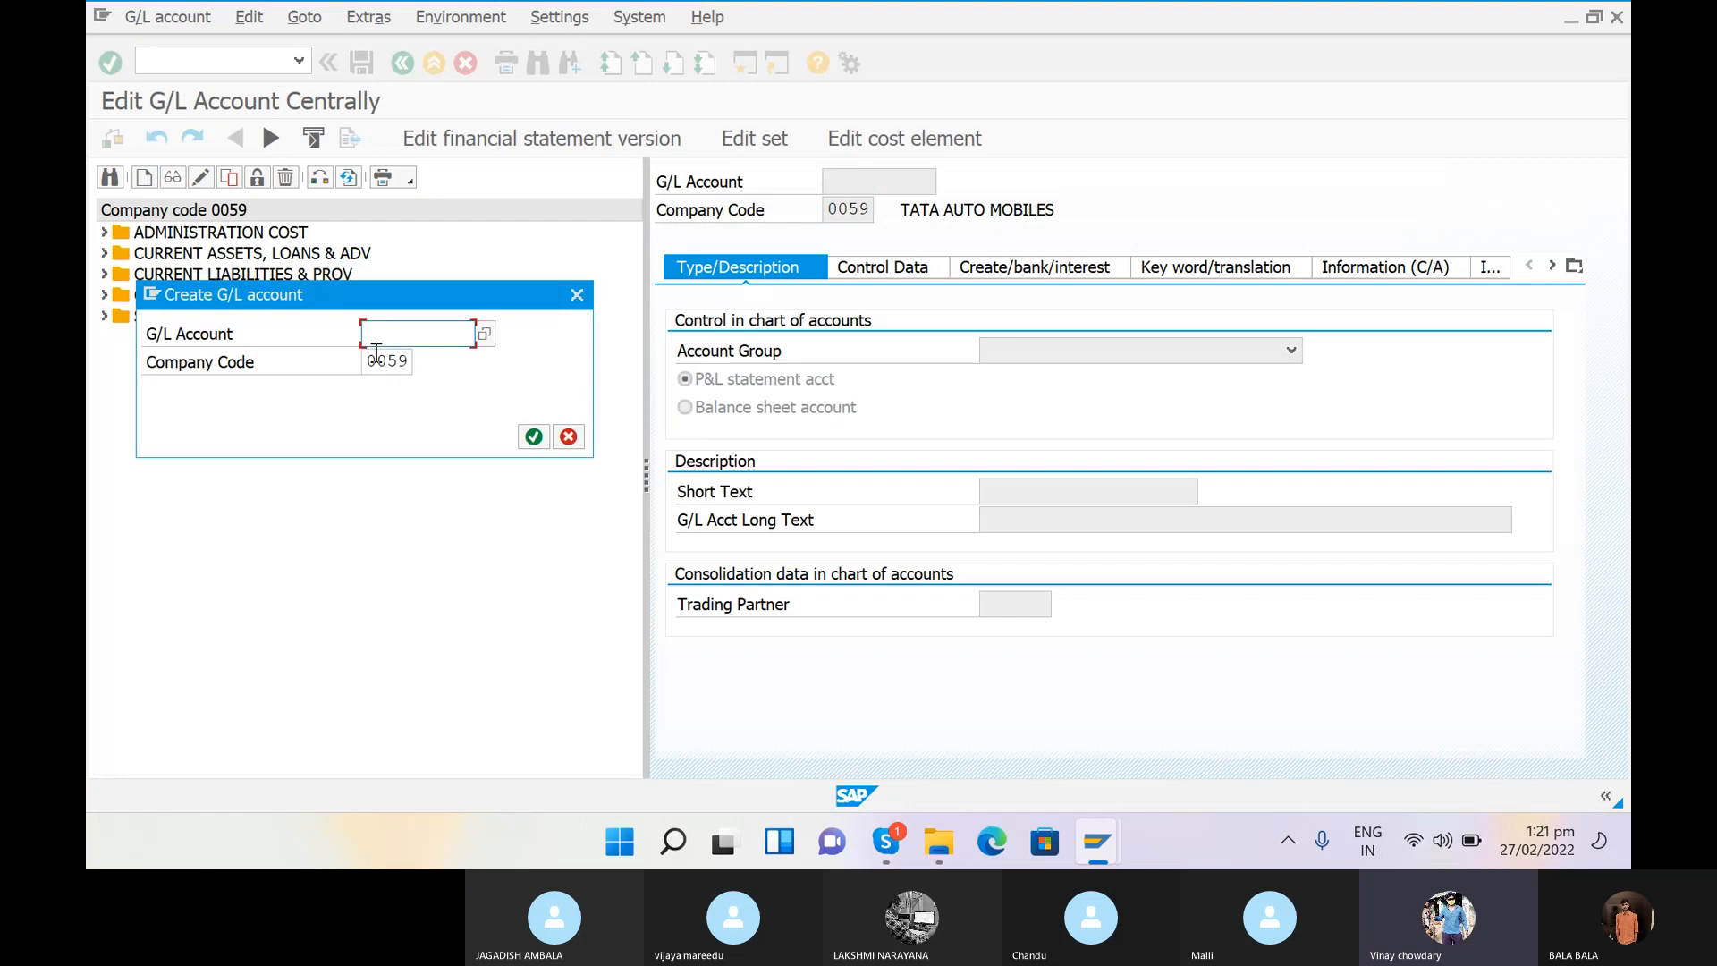
{"action": "type", "text": "400"}
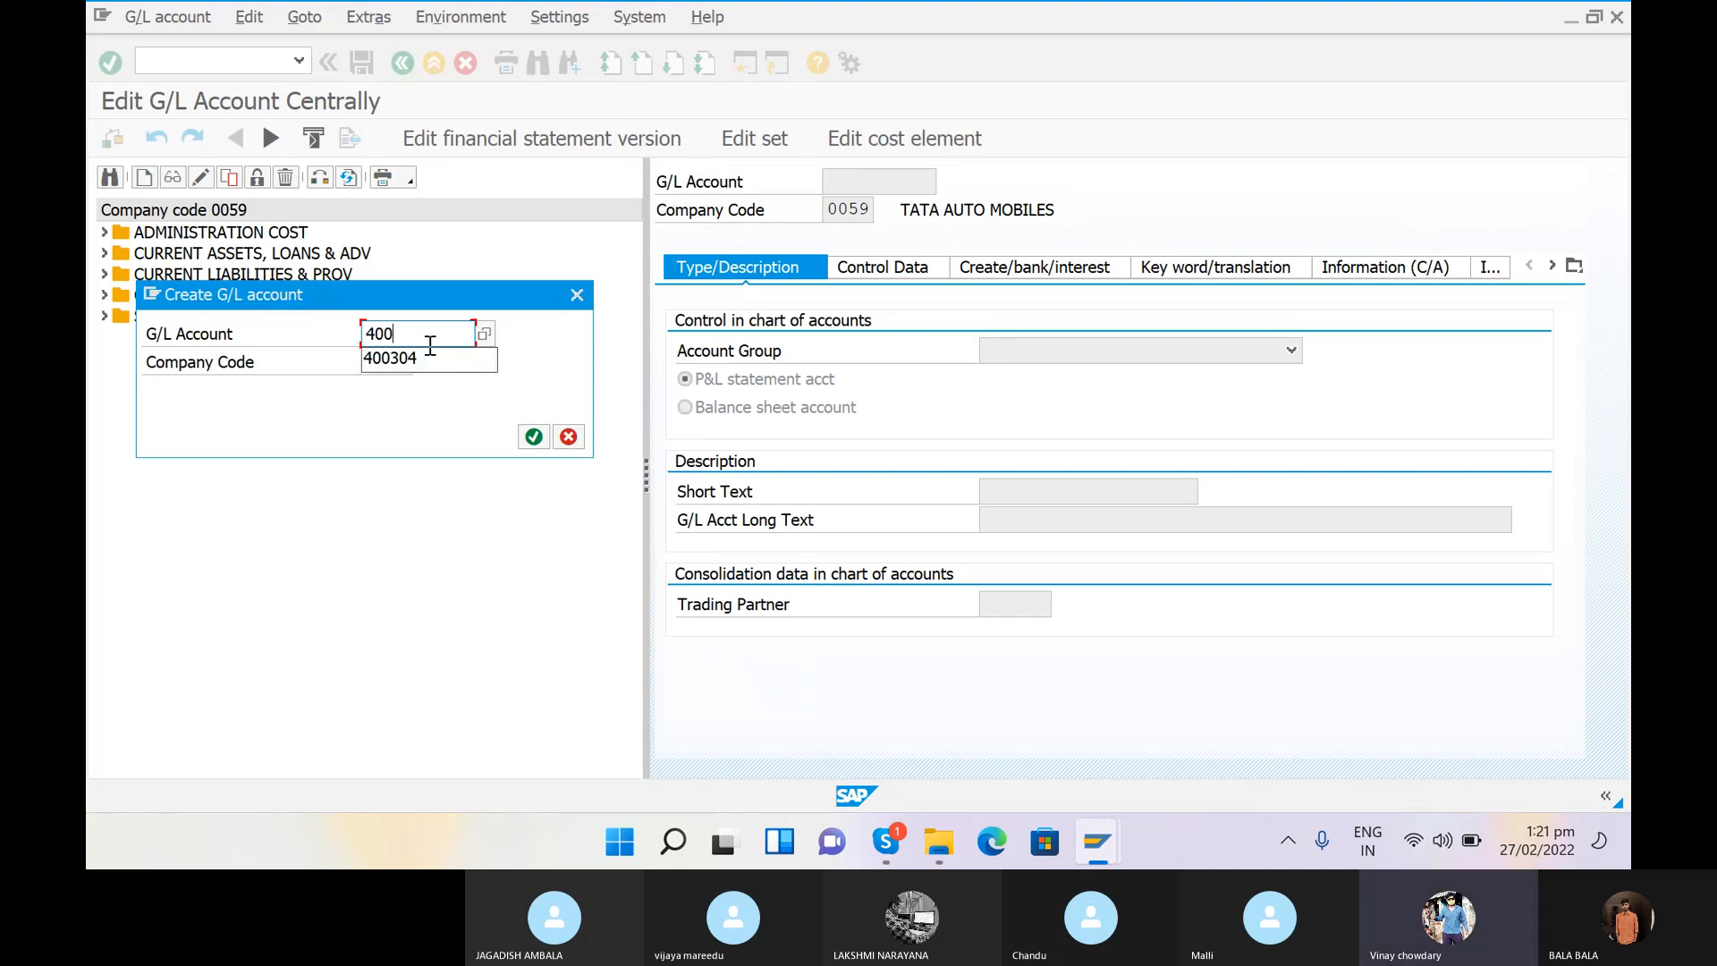
{"action": "type", "text": "300"}
{"action": "left_click", "coordinate": [410, 361]}
{"action": "key", "text": "BackSpace"}
{"action": "key", "text": "BackSpace"}
{"action": "key", "text": "BackSpace"}
{"action": "key", "text": "BackSpace"}
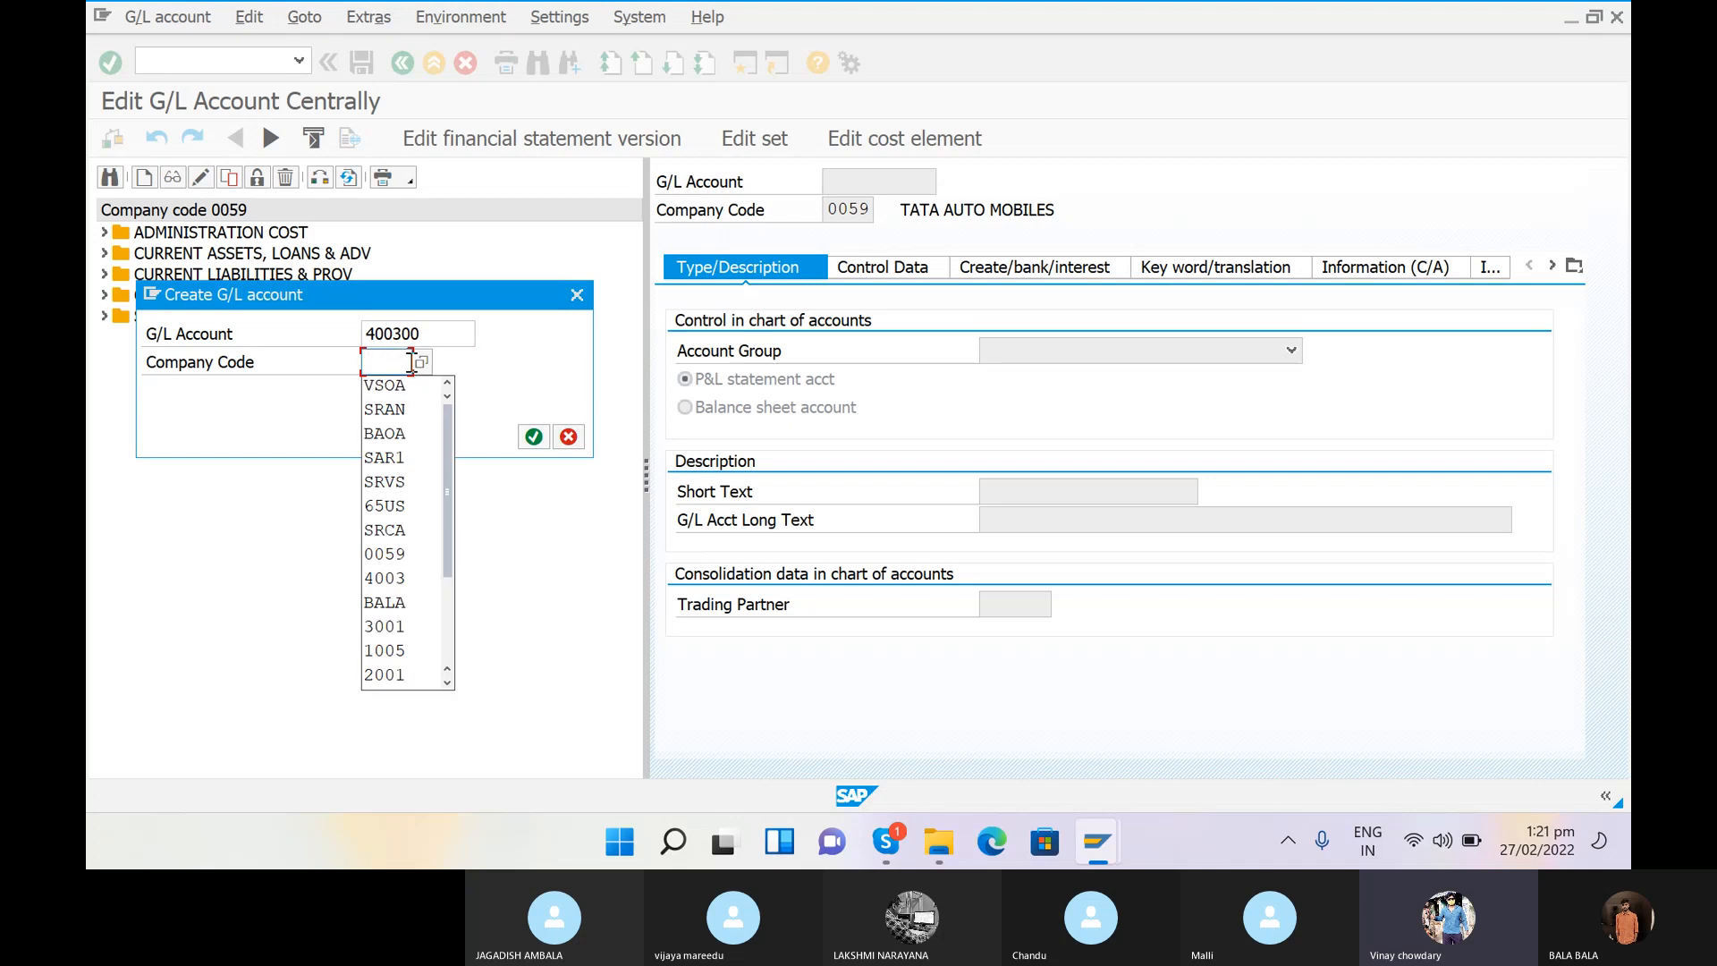
{"action": "type", "text": "SRAN"}
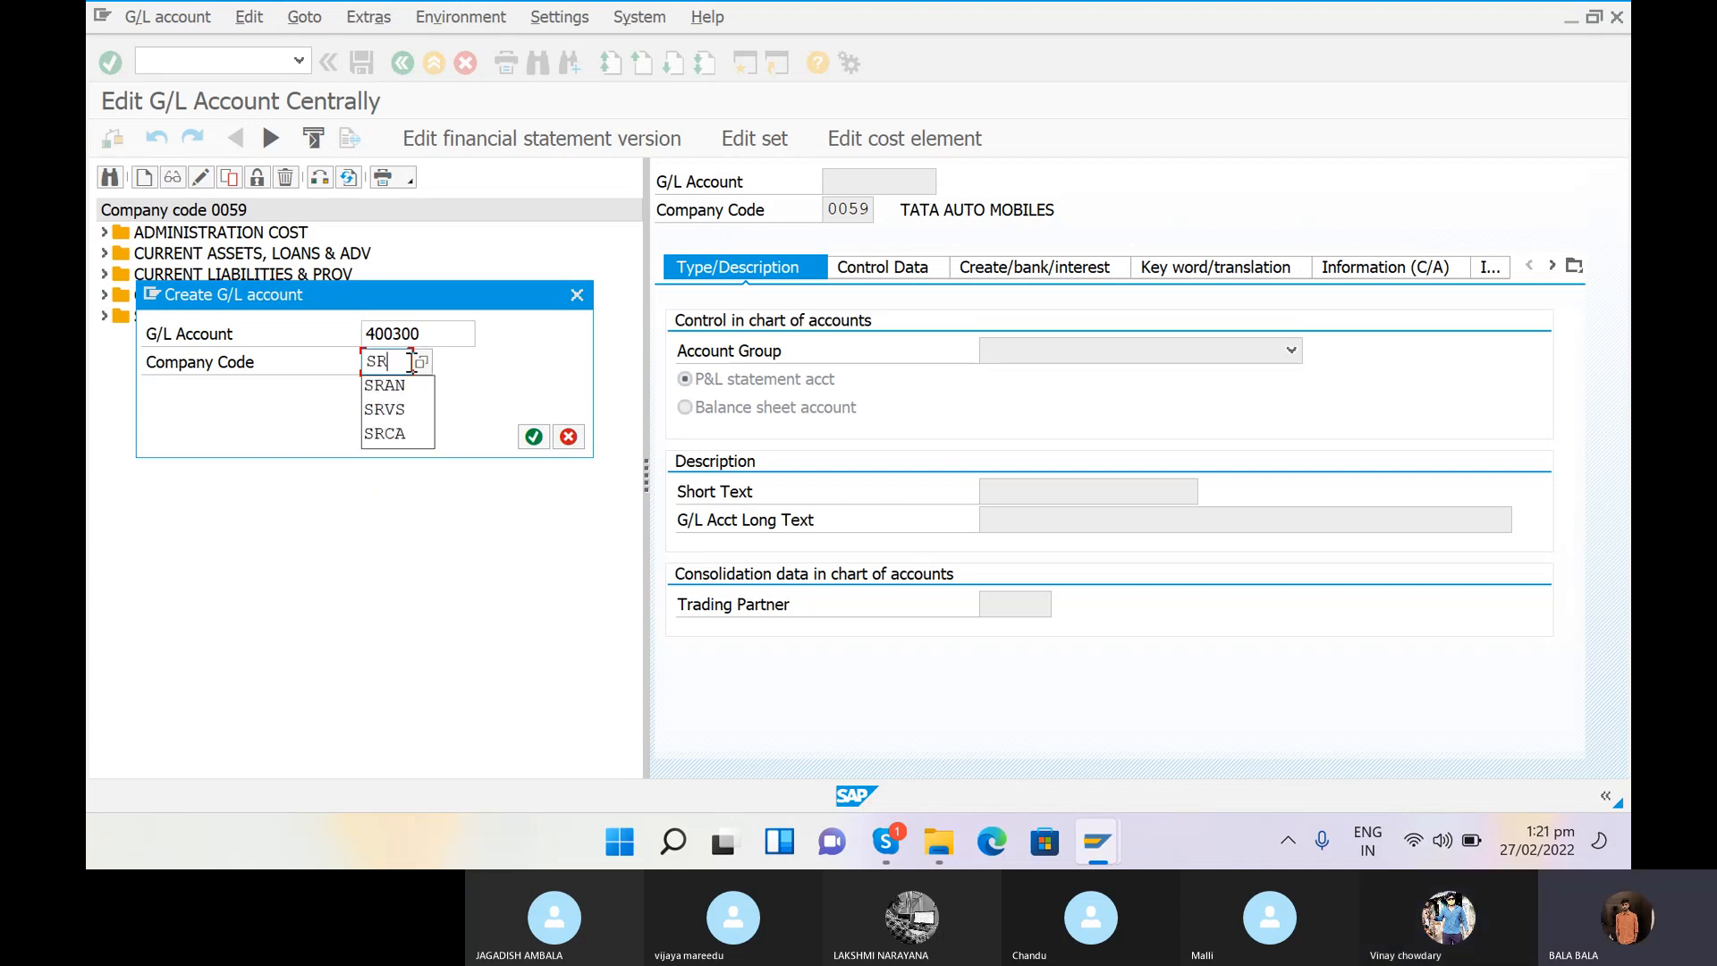
{"action": "left_click", "coordinate": [533, 436]}
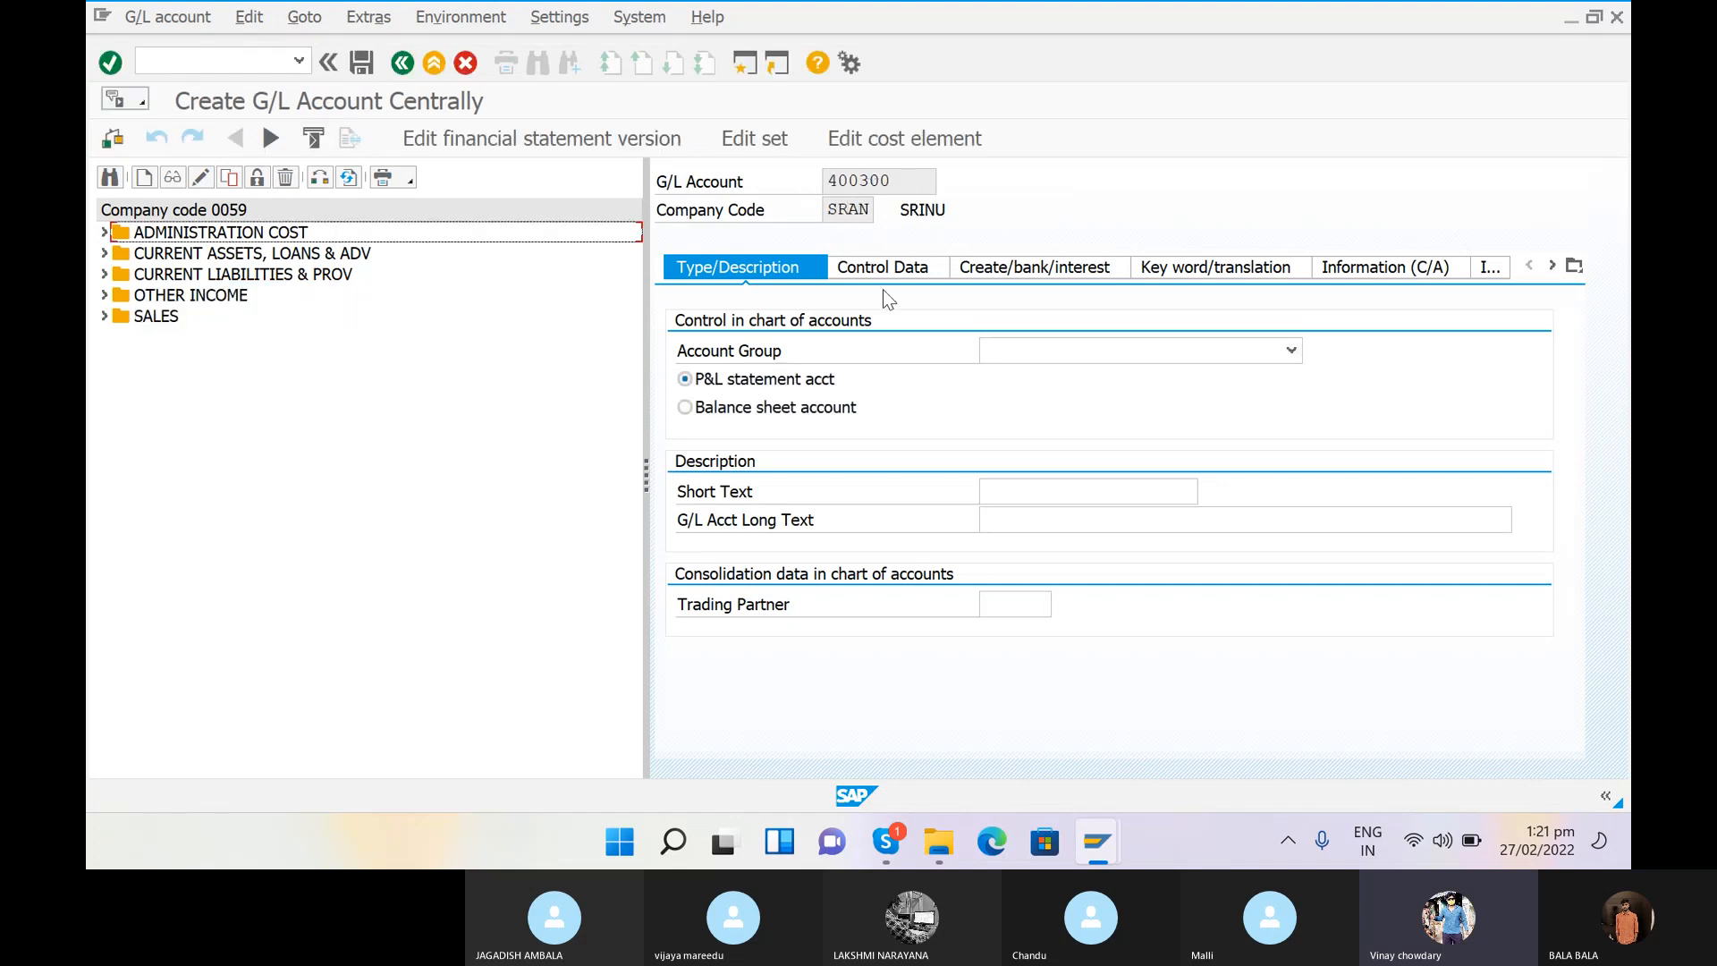
Step: Assign the account to group ADMINI COST & OTHER COST, with short text RENT A/C and long text RENT ACCOUNT
{"action": "left_click", "coordinate": [1291, 352]}
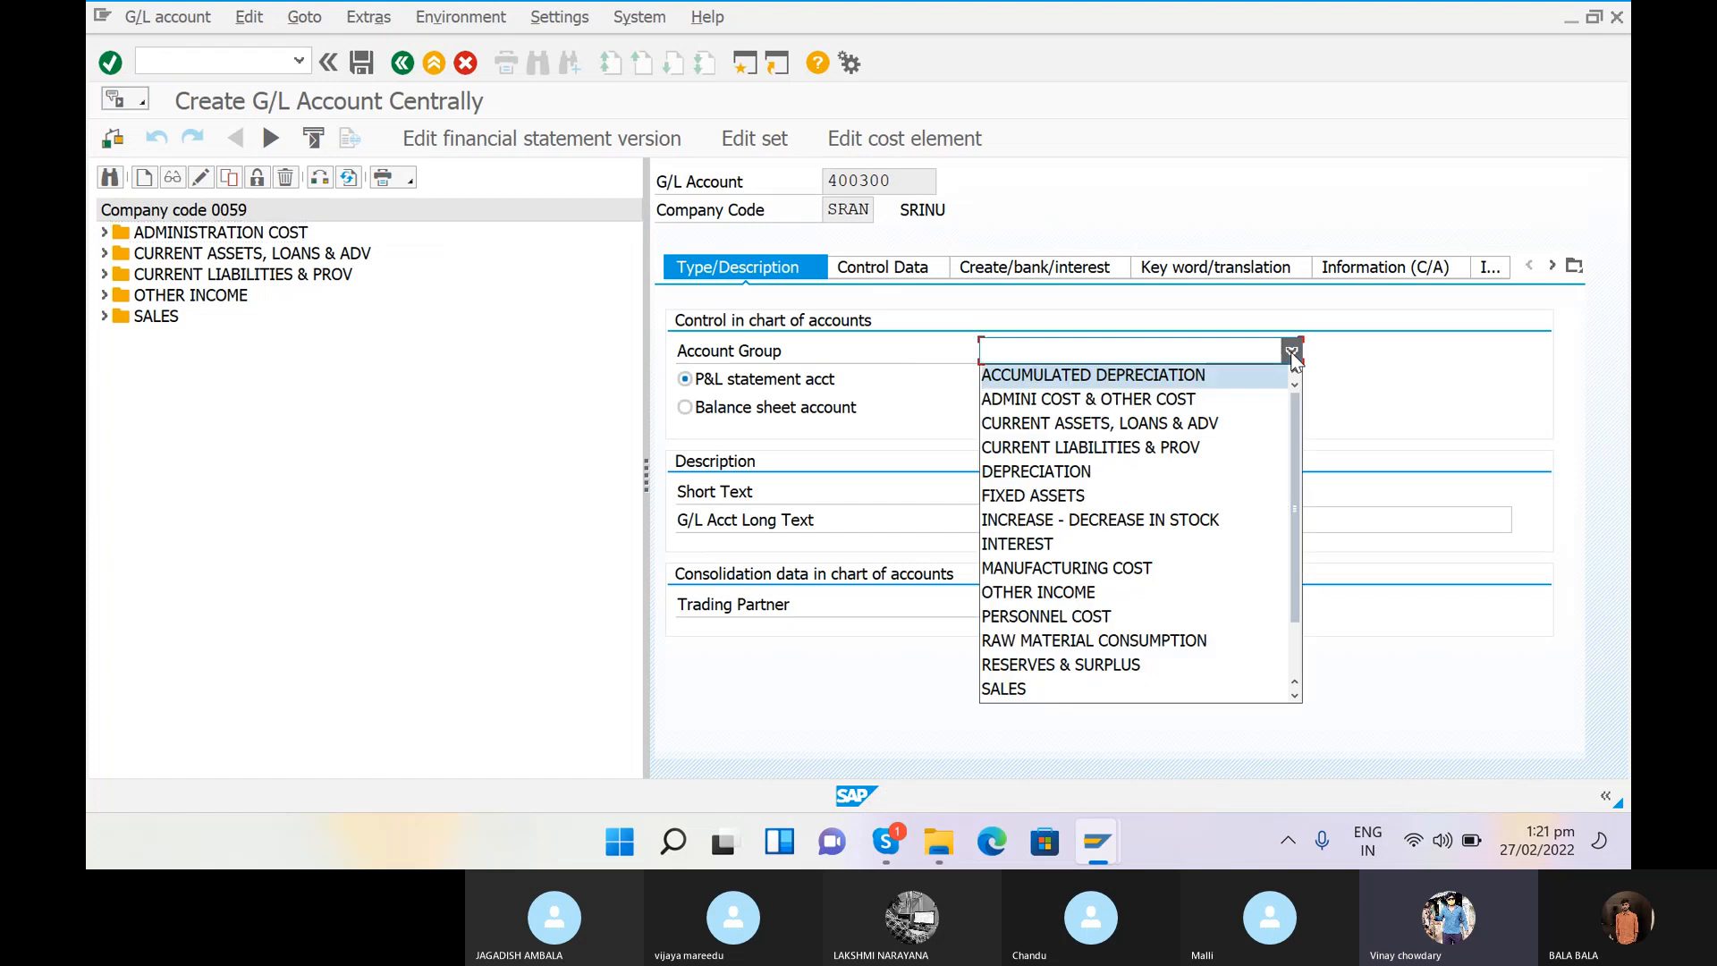
{"action": "left_click", "coordinate": [1156, 399]}
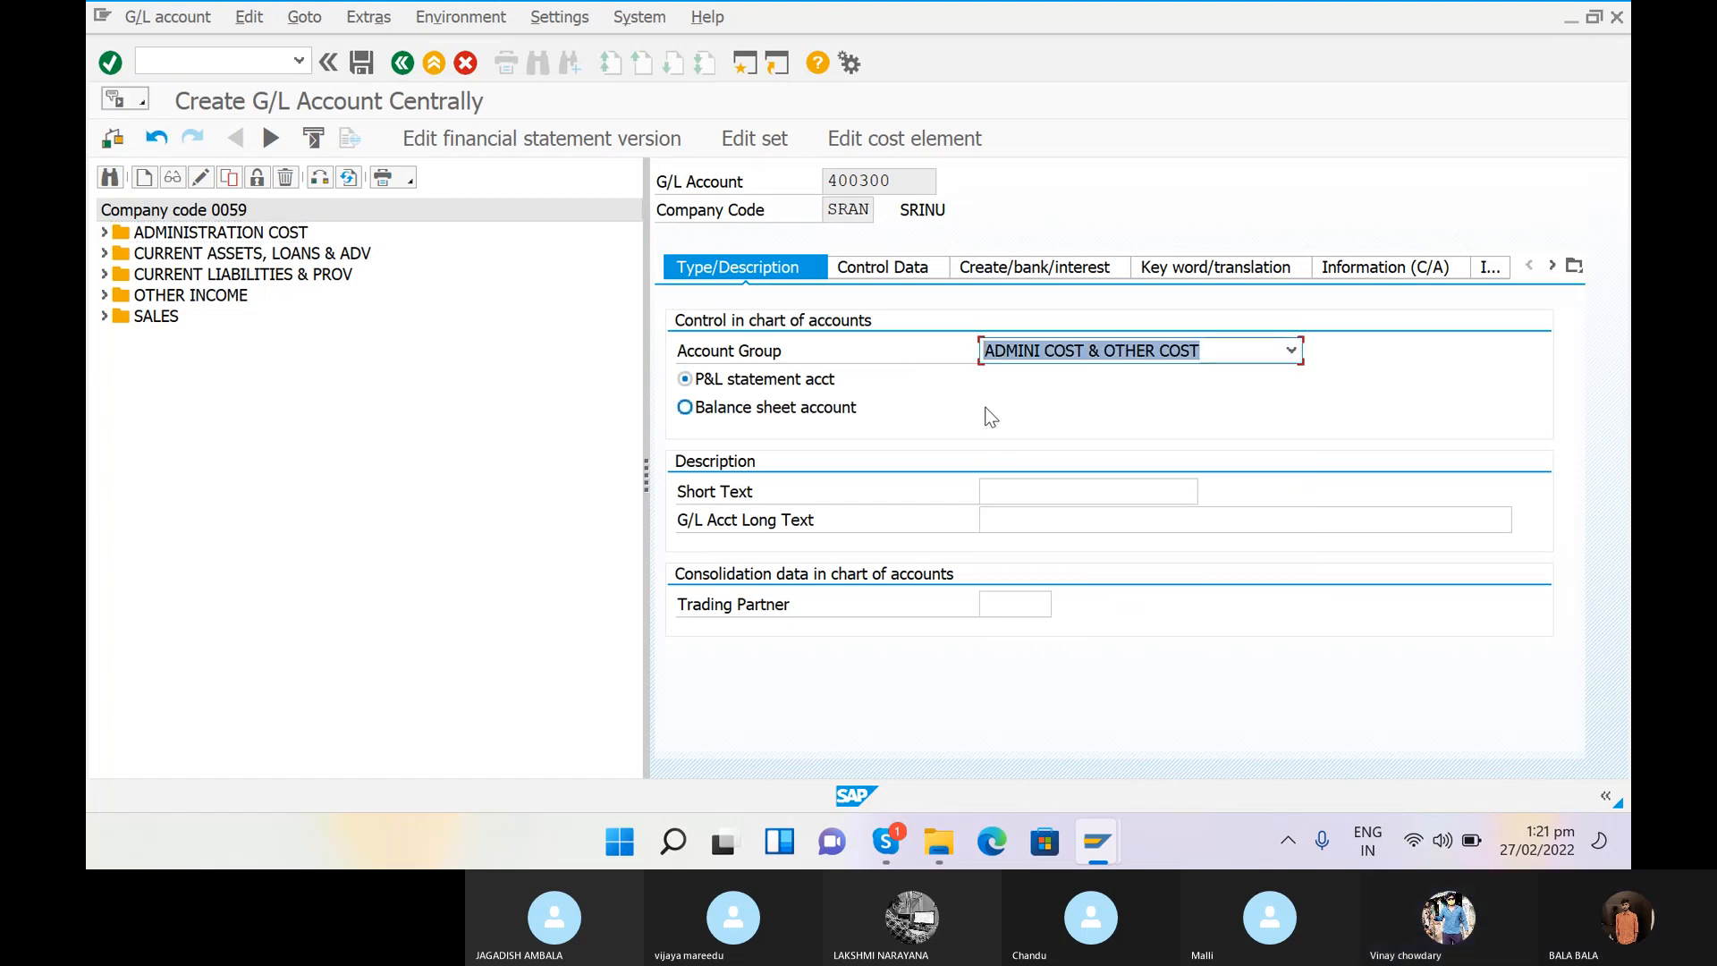
{"action": "left_click", "coordinate": [1044, 491]}
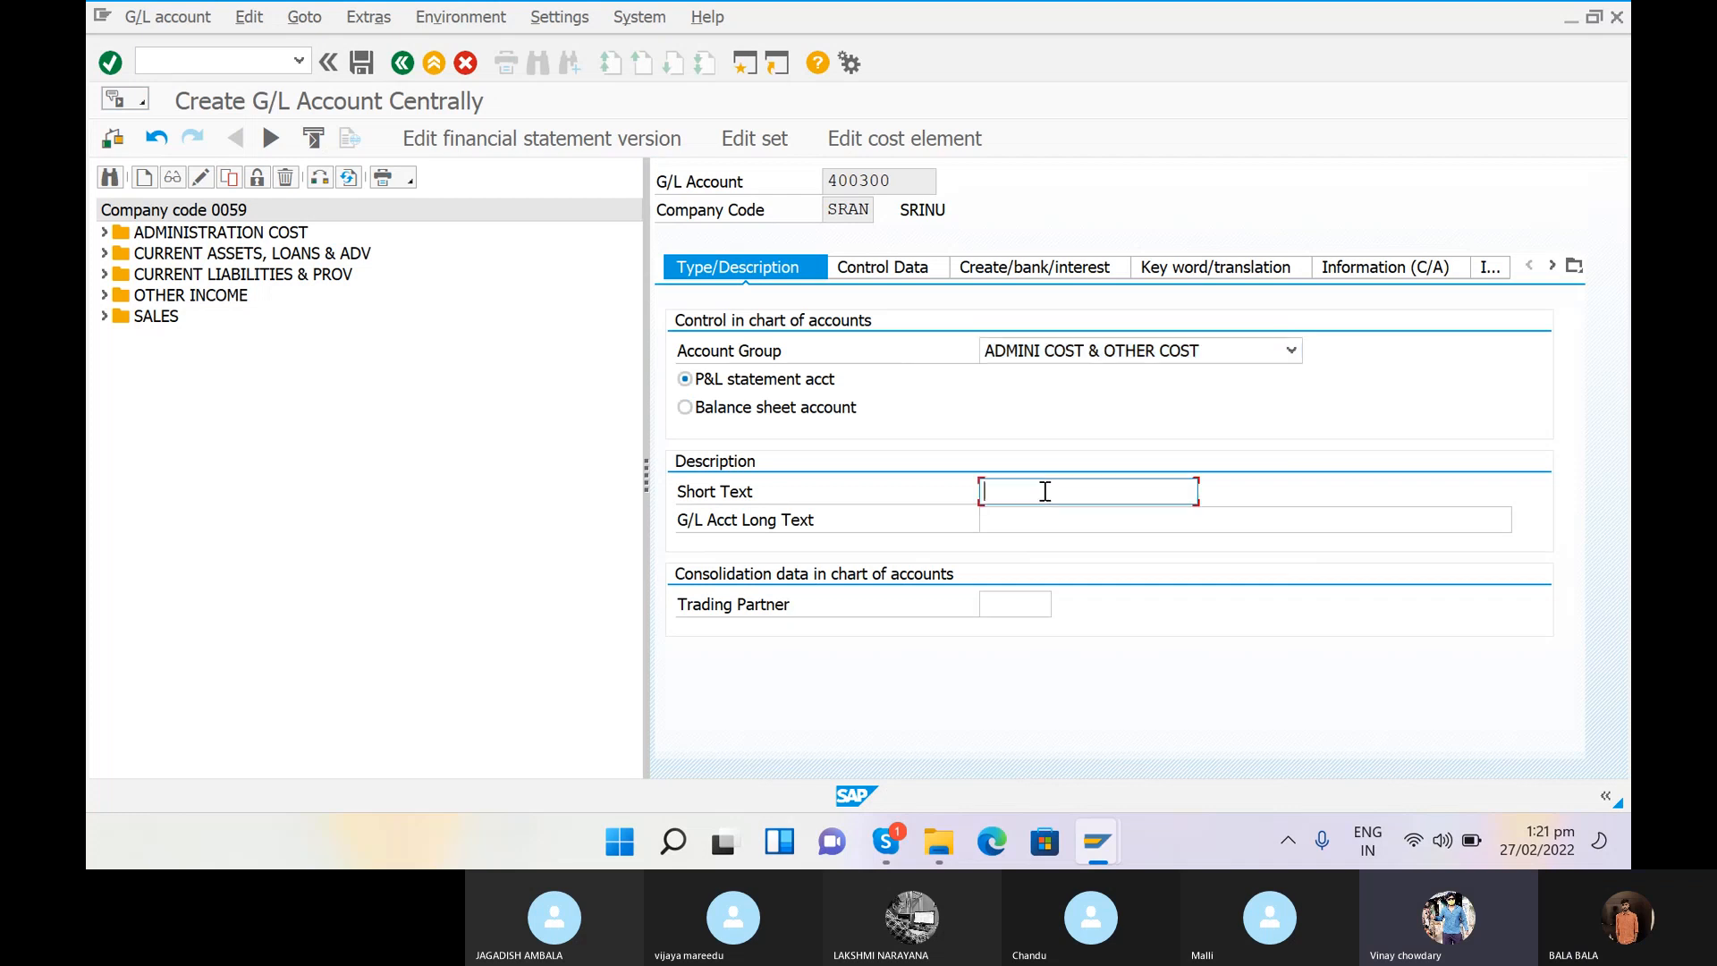
{"action": "type", "text": "RENT"}
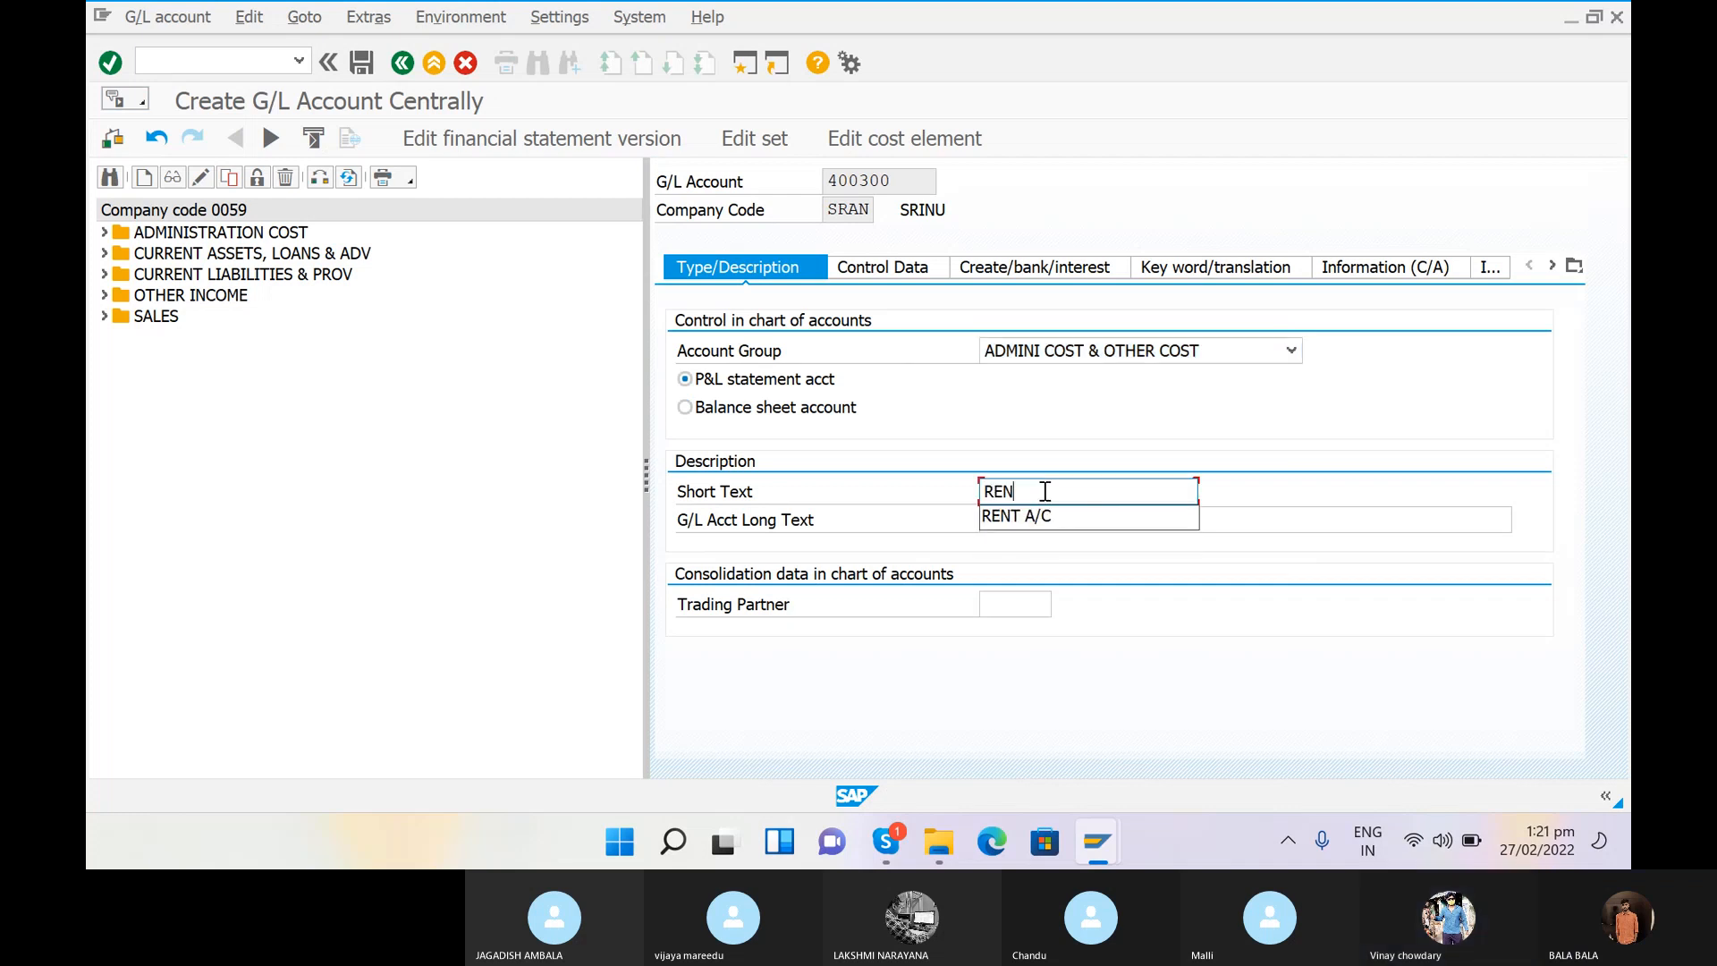
{"action": "left_click", "coordinate": [1037, 517]}
{"action": "left_click", "coordinate": [1018, 517]}
{"action": "type", "text": "REN"}
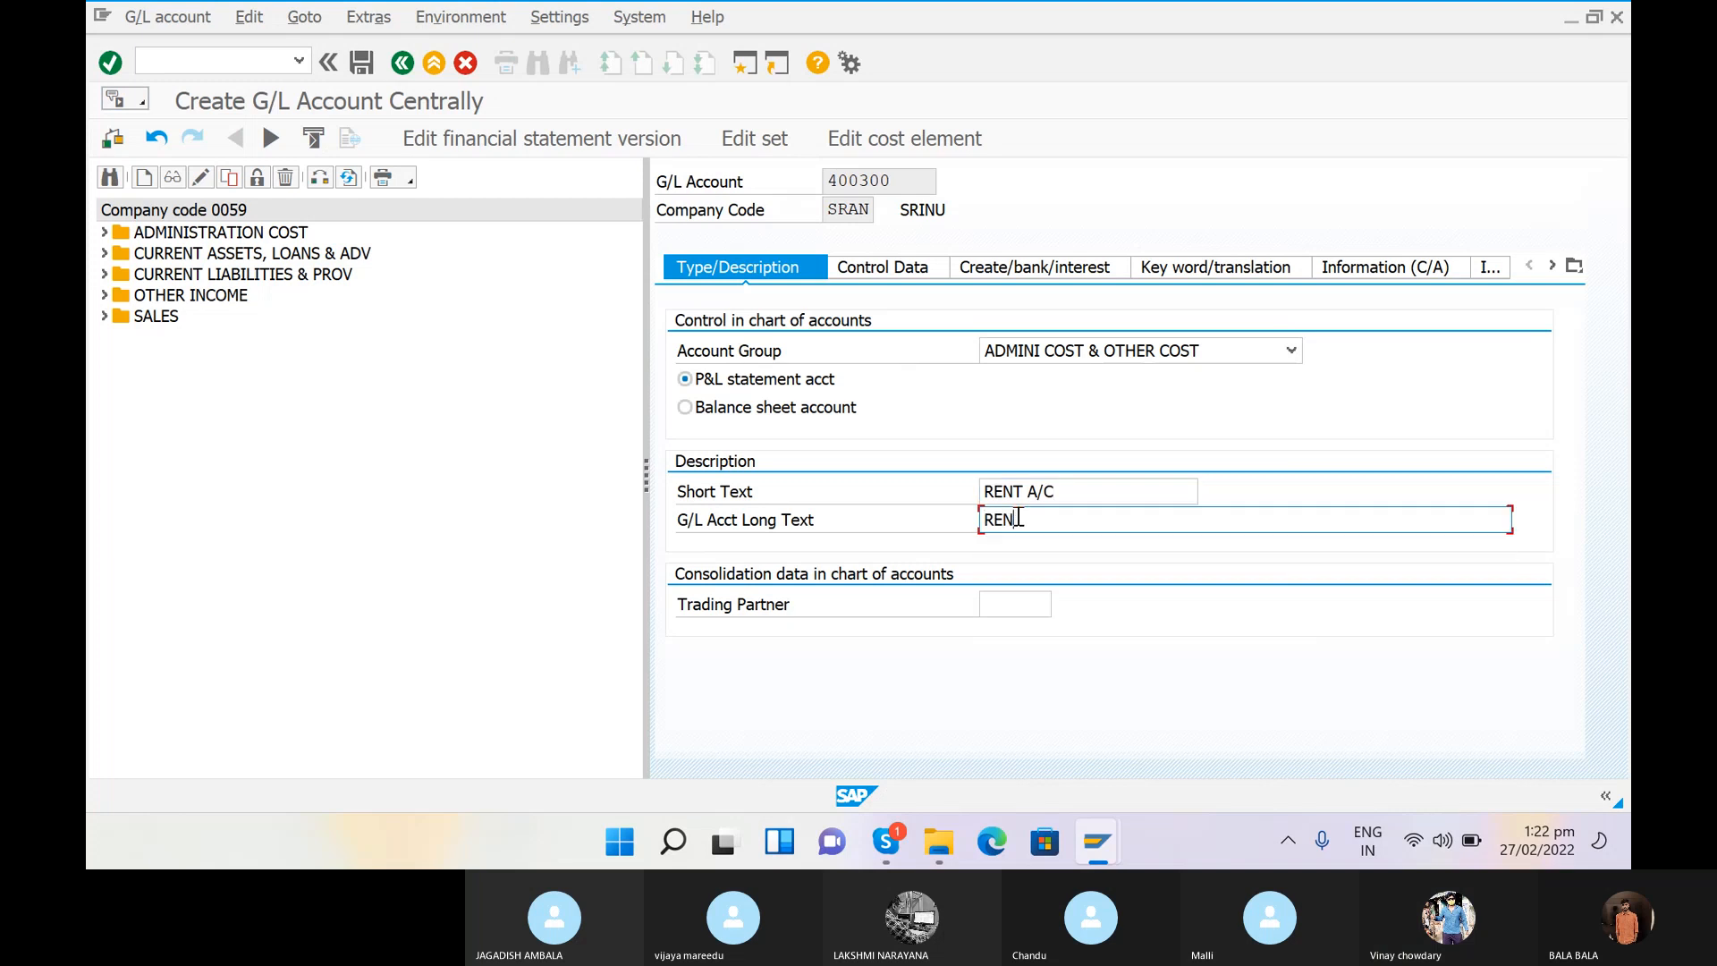
{"action": "type", "text": "T ACCOUNT"}
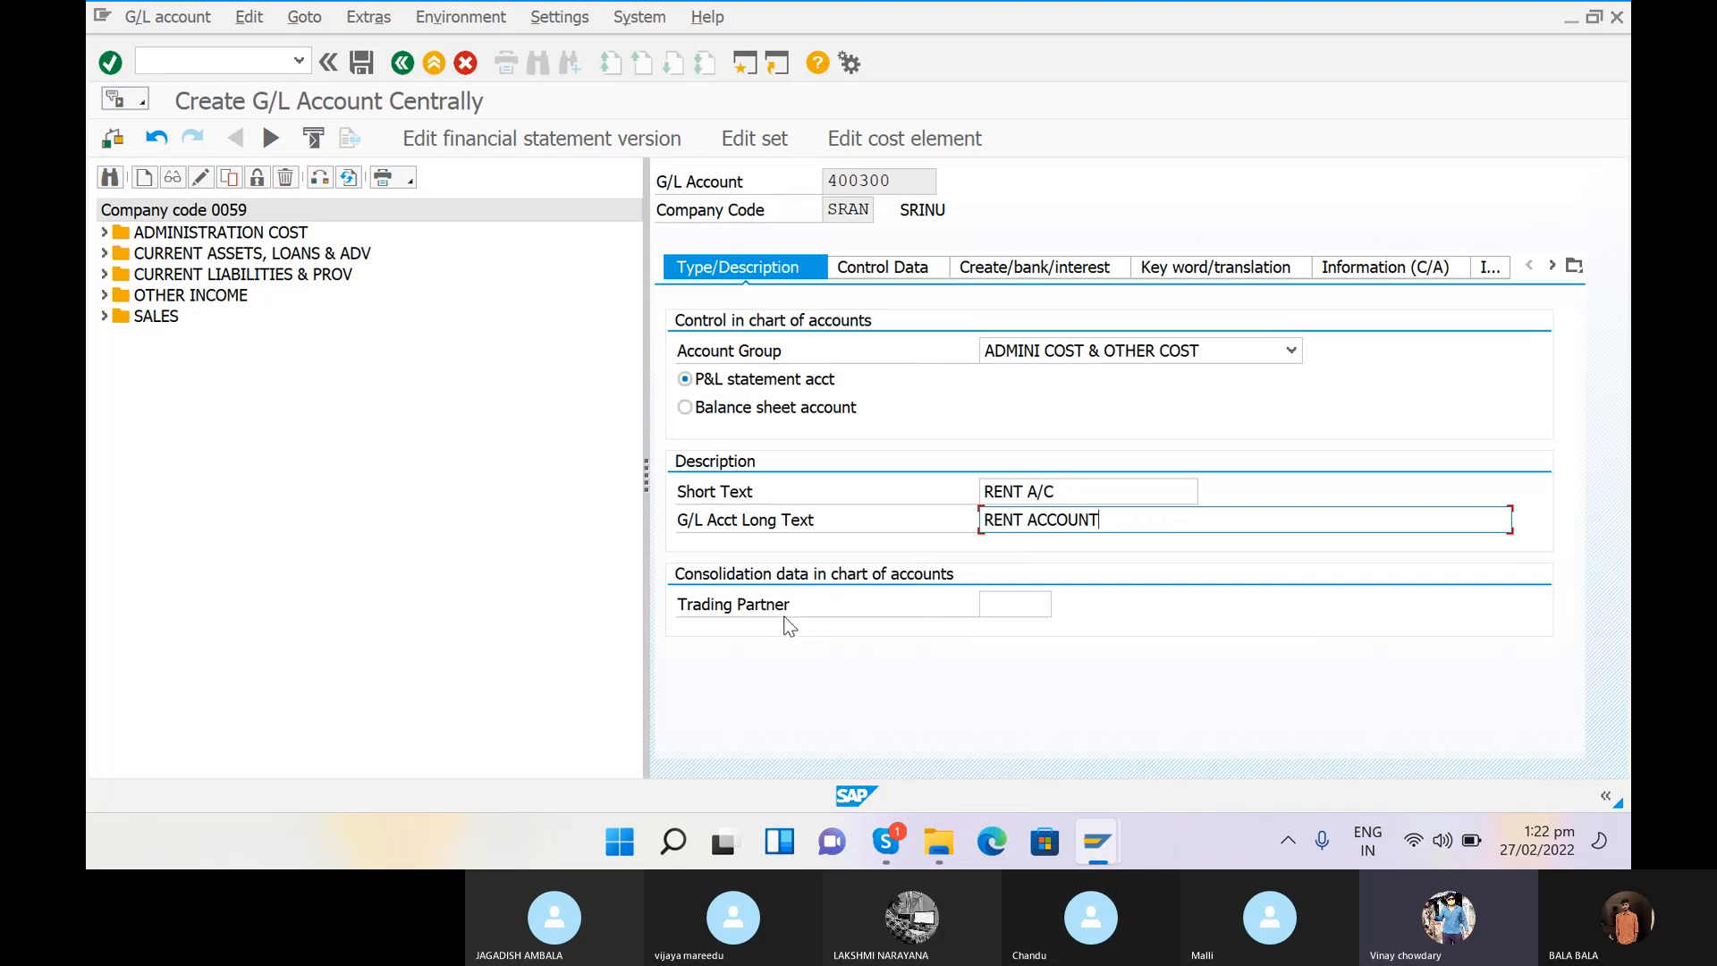
Step: Enable line item display in the rent account's control data and set its sort key to 001
{"action": "left_click", "coordinate": [874, 271]}
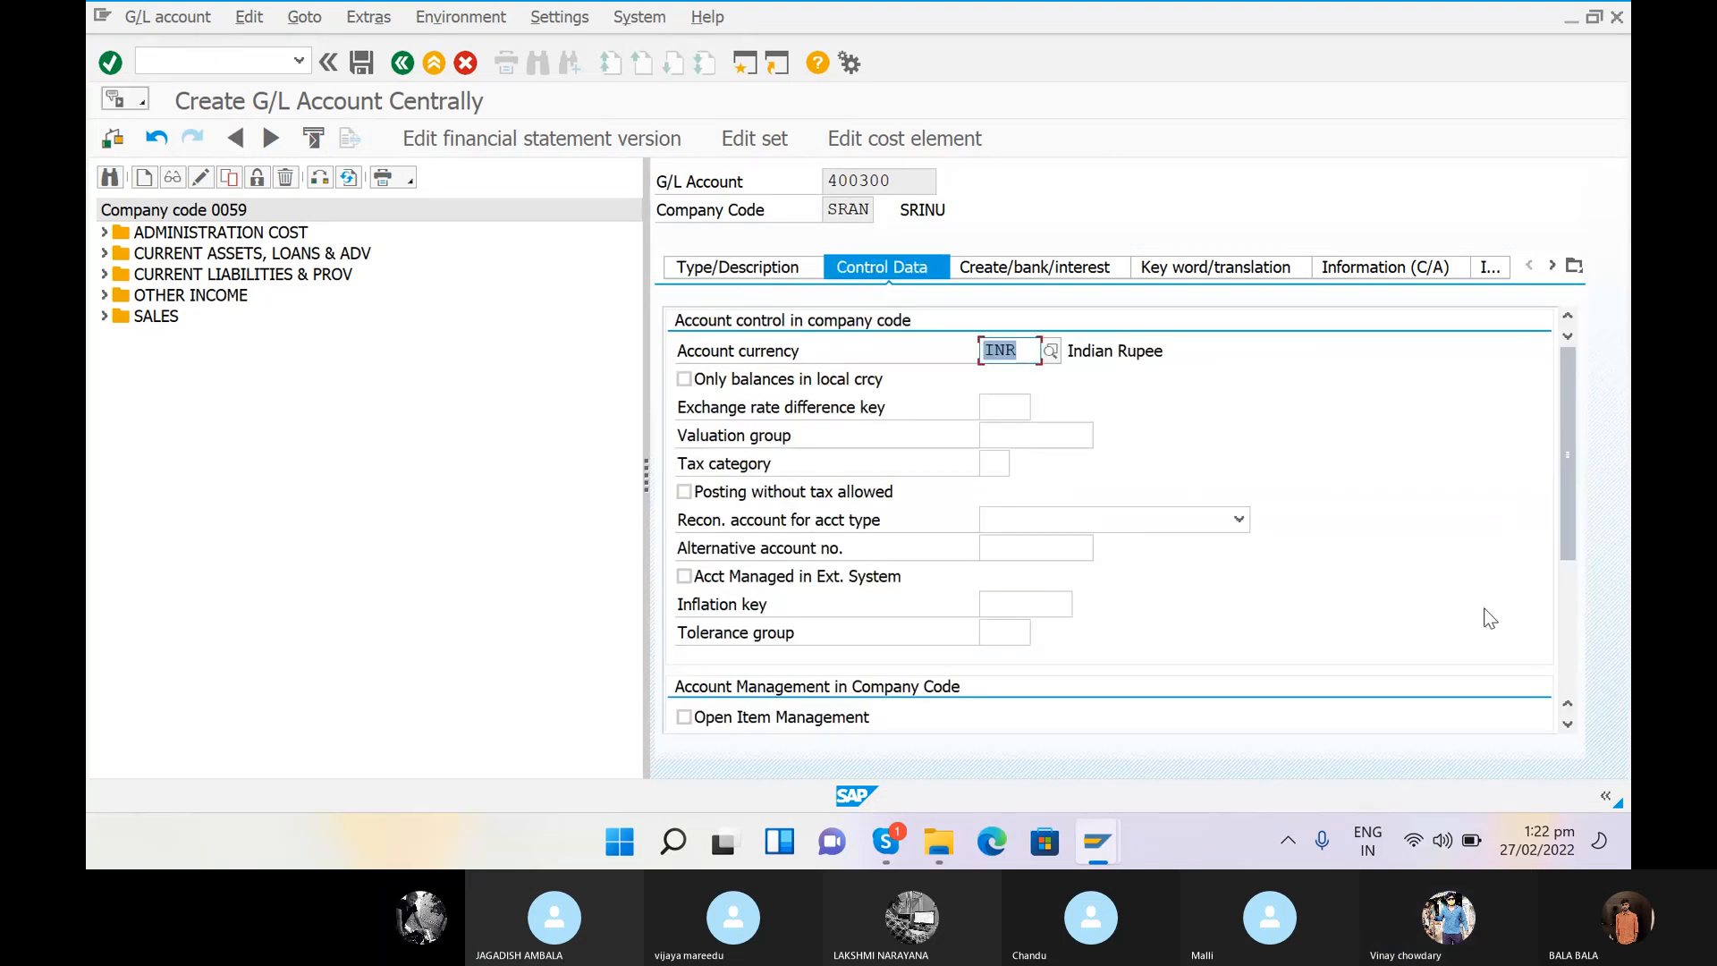
{"action": "left_click", "coordinate": [1573, 725]}
{"action": "left_click", "coordinate": [1572, 725]}
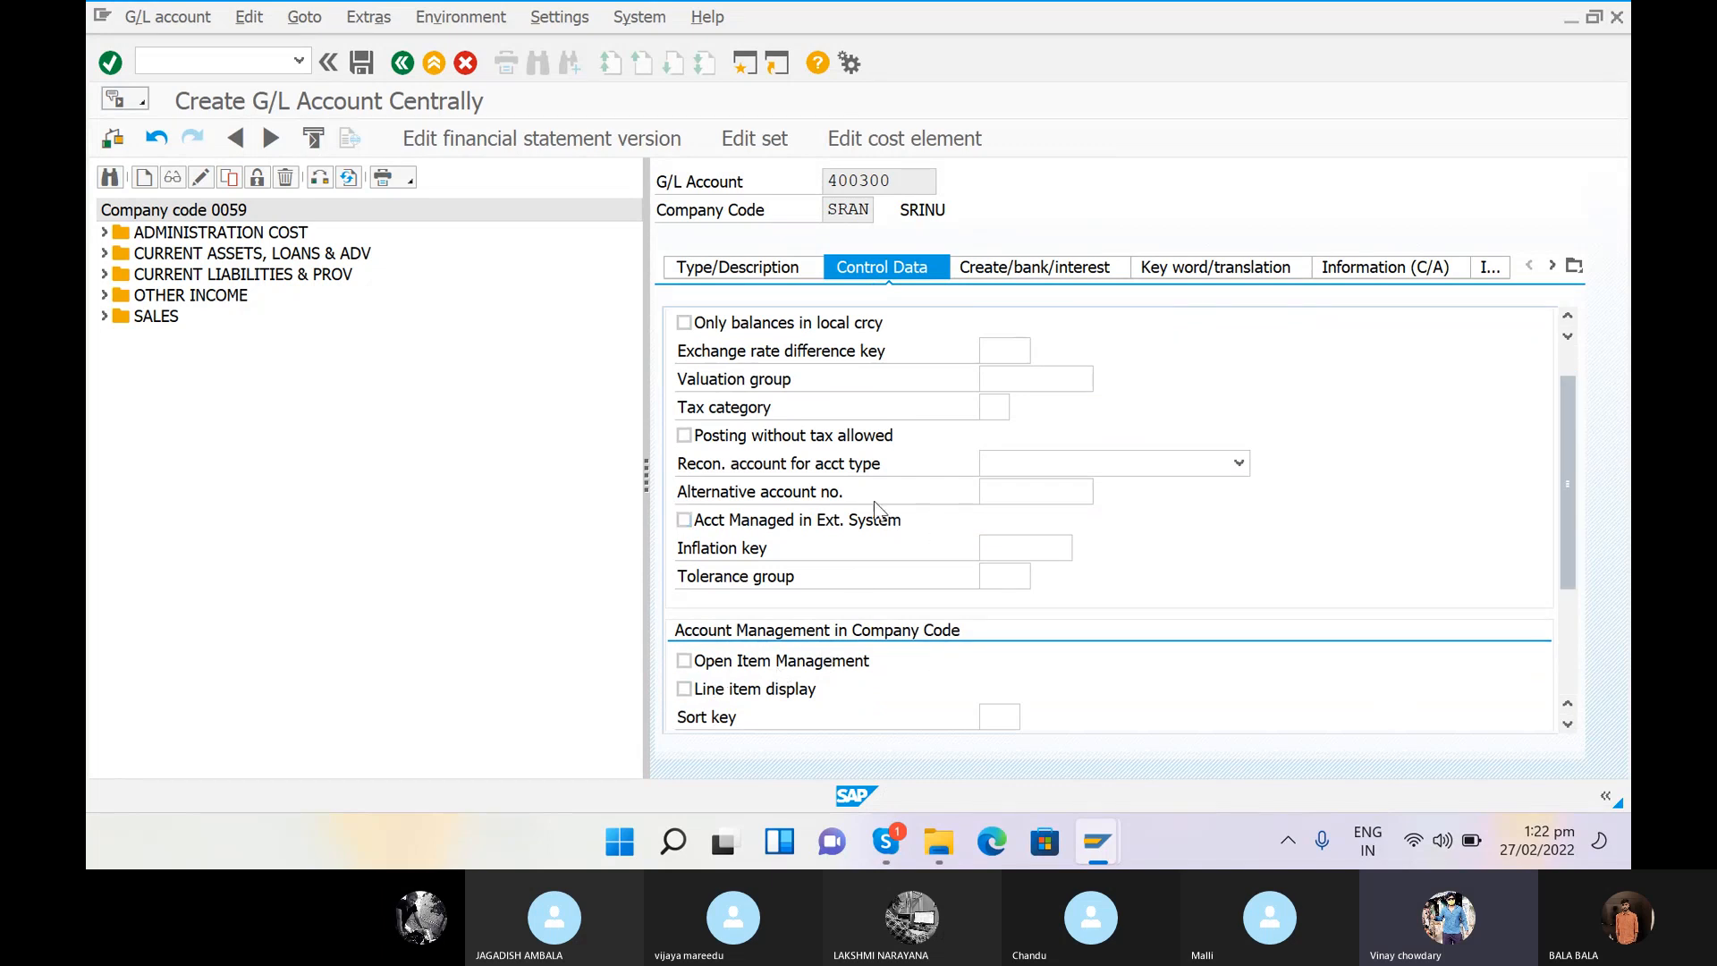
{"action": "left_click", "coordinate": [708, 694]}
{"action": "left_click", "coordinate": [1000, 716]}
{"action": "left_click", "coordinate": [739, 269]}
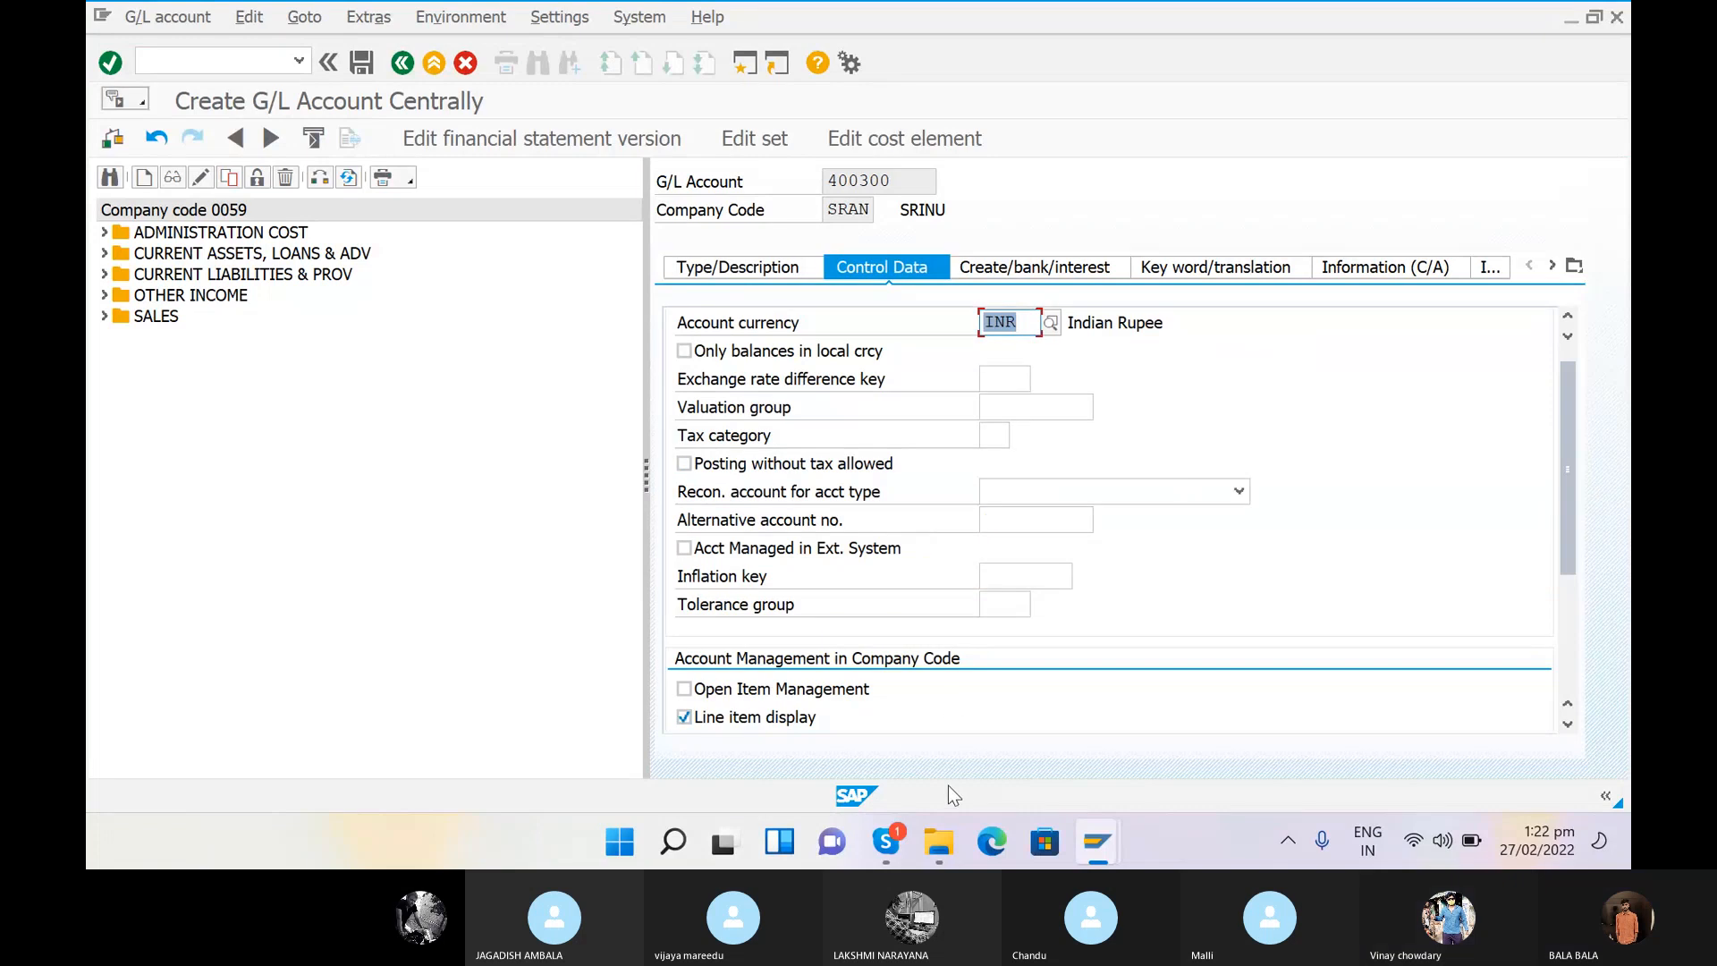
{"action": "left_click", "coordinate": [1570, 724]}
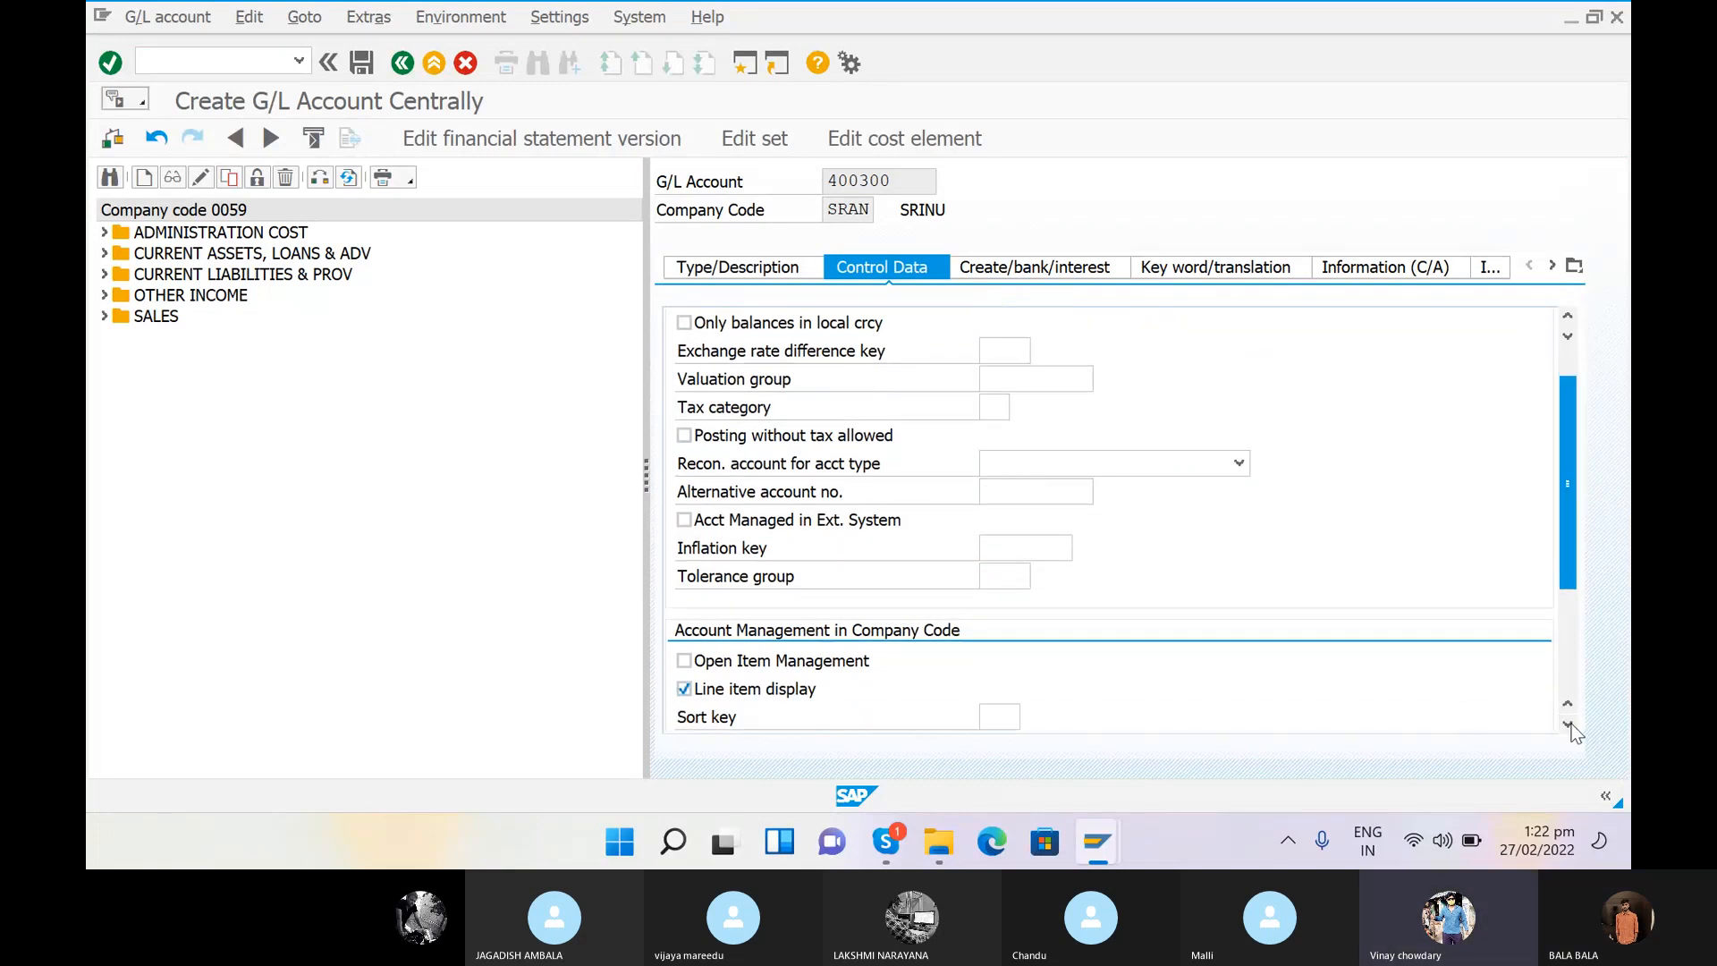
{"action": "left_click", "coordinate": [1568, 726]}
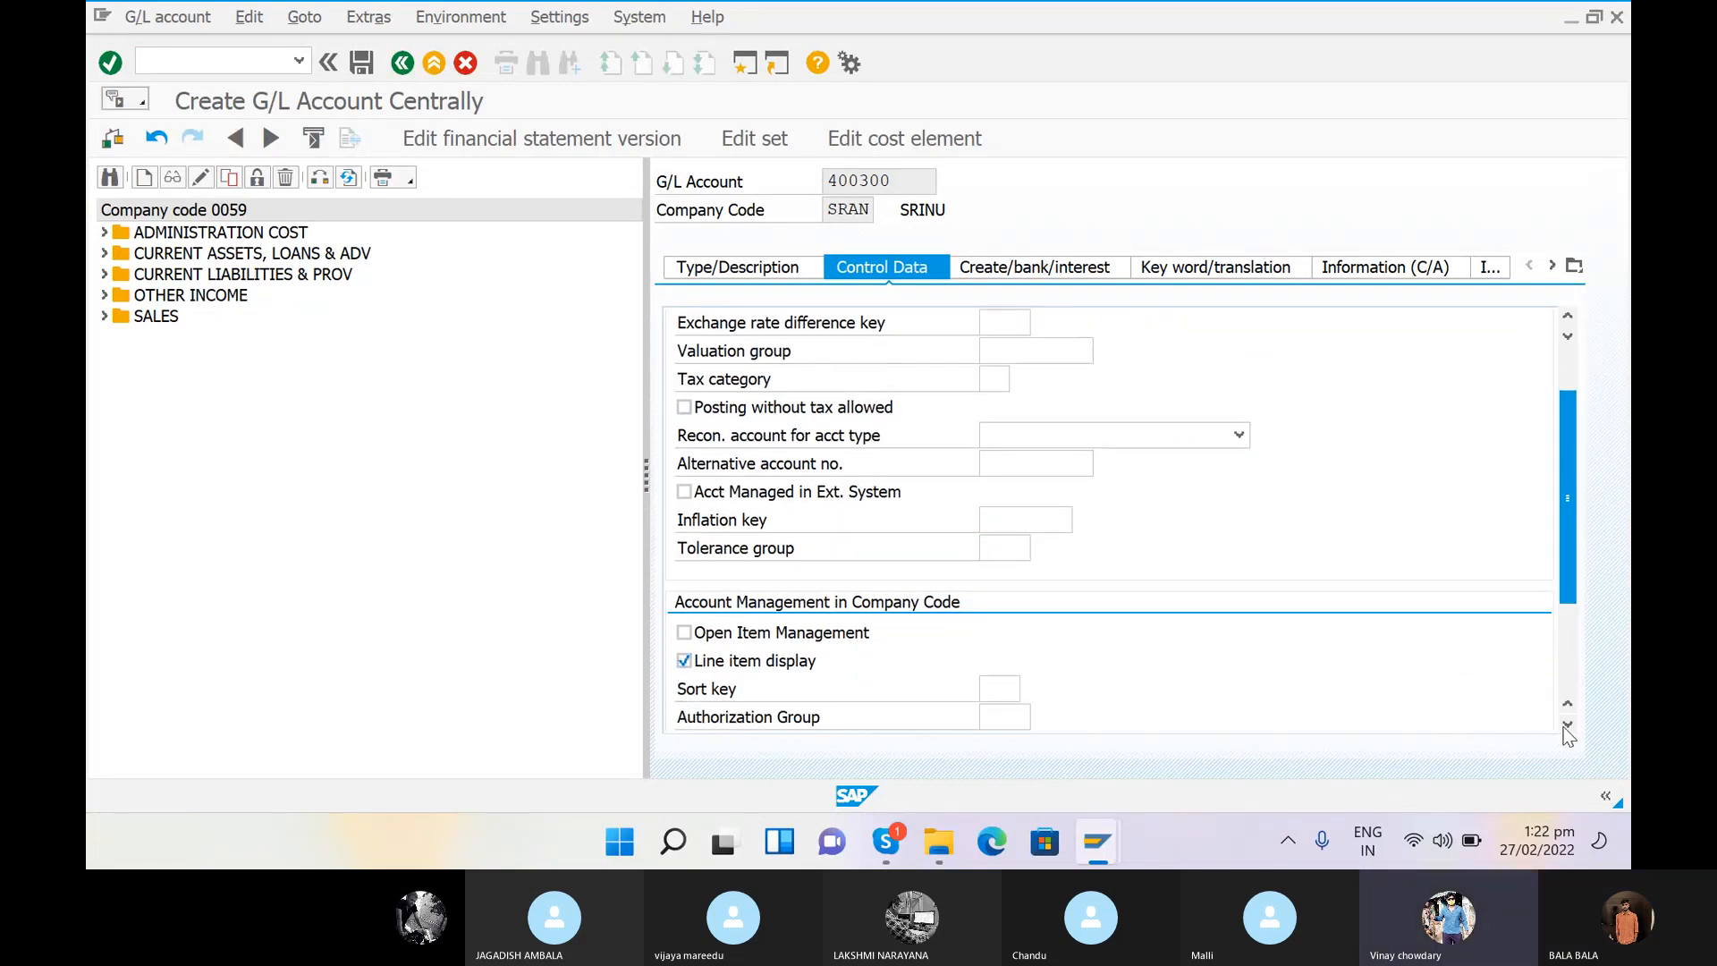
{"action": "left_click", "coordinate": [1567, 726]}
{"action": "left_click", "coordinate": [1009, 657]}
{"action": "type", "text": "001"}
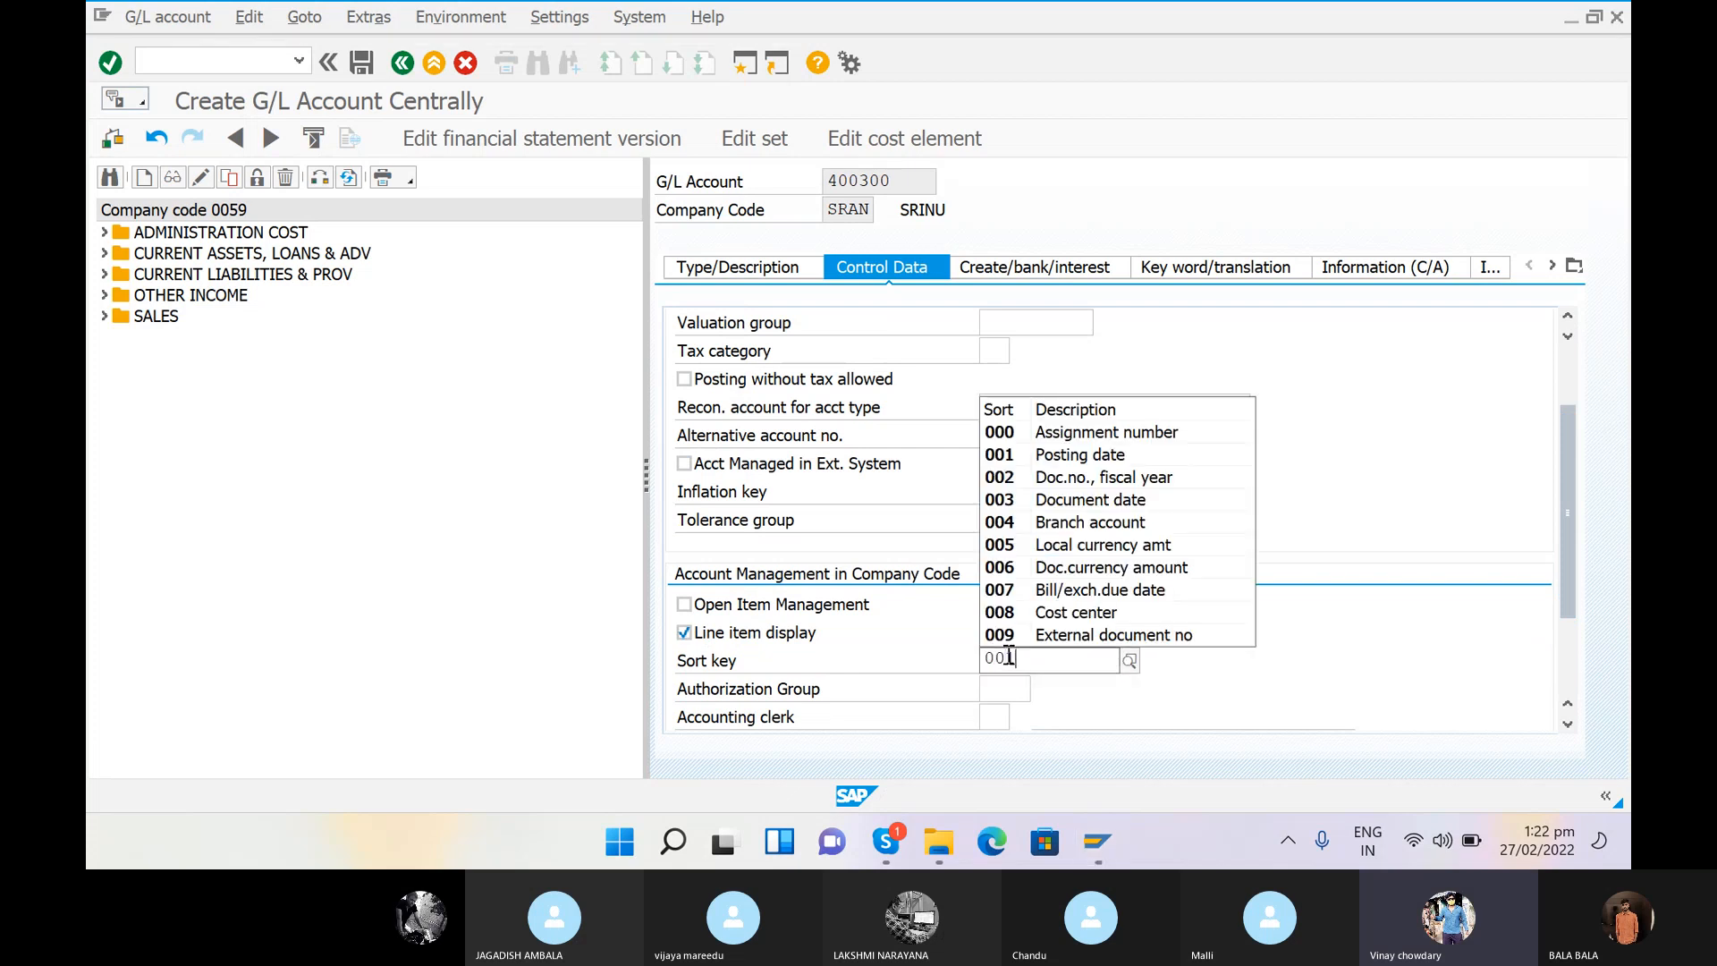
{"action": "left_click", "coordinate": [1014, 706]}
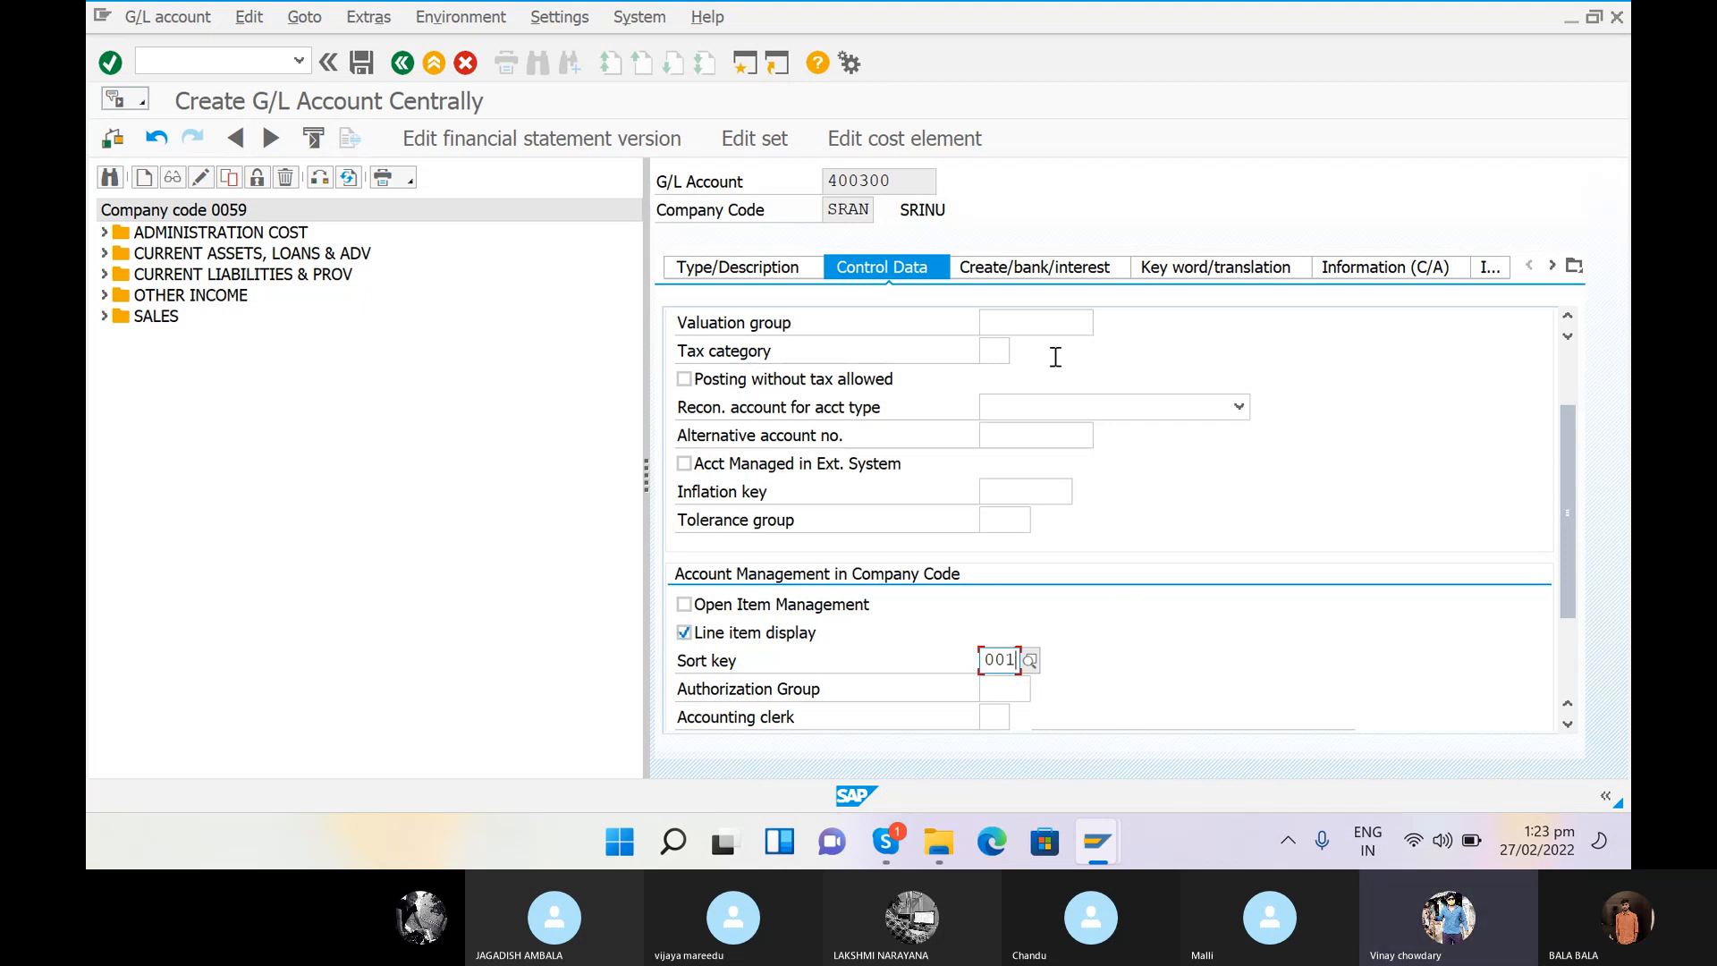
Step: Set the rent account's field status group to G001 and save the account
{"action": "left_click", "coordinate": [1050, 262]}
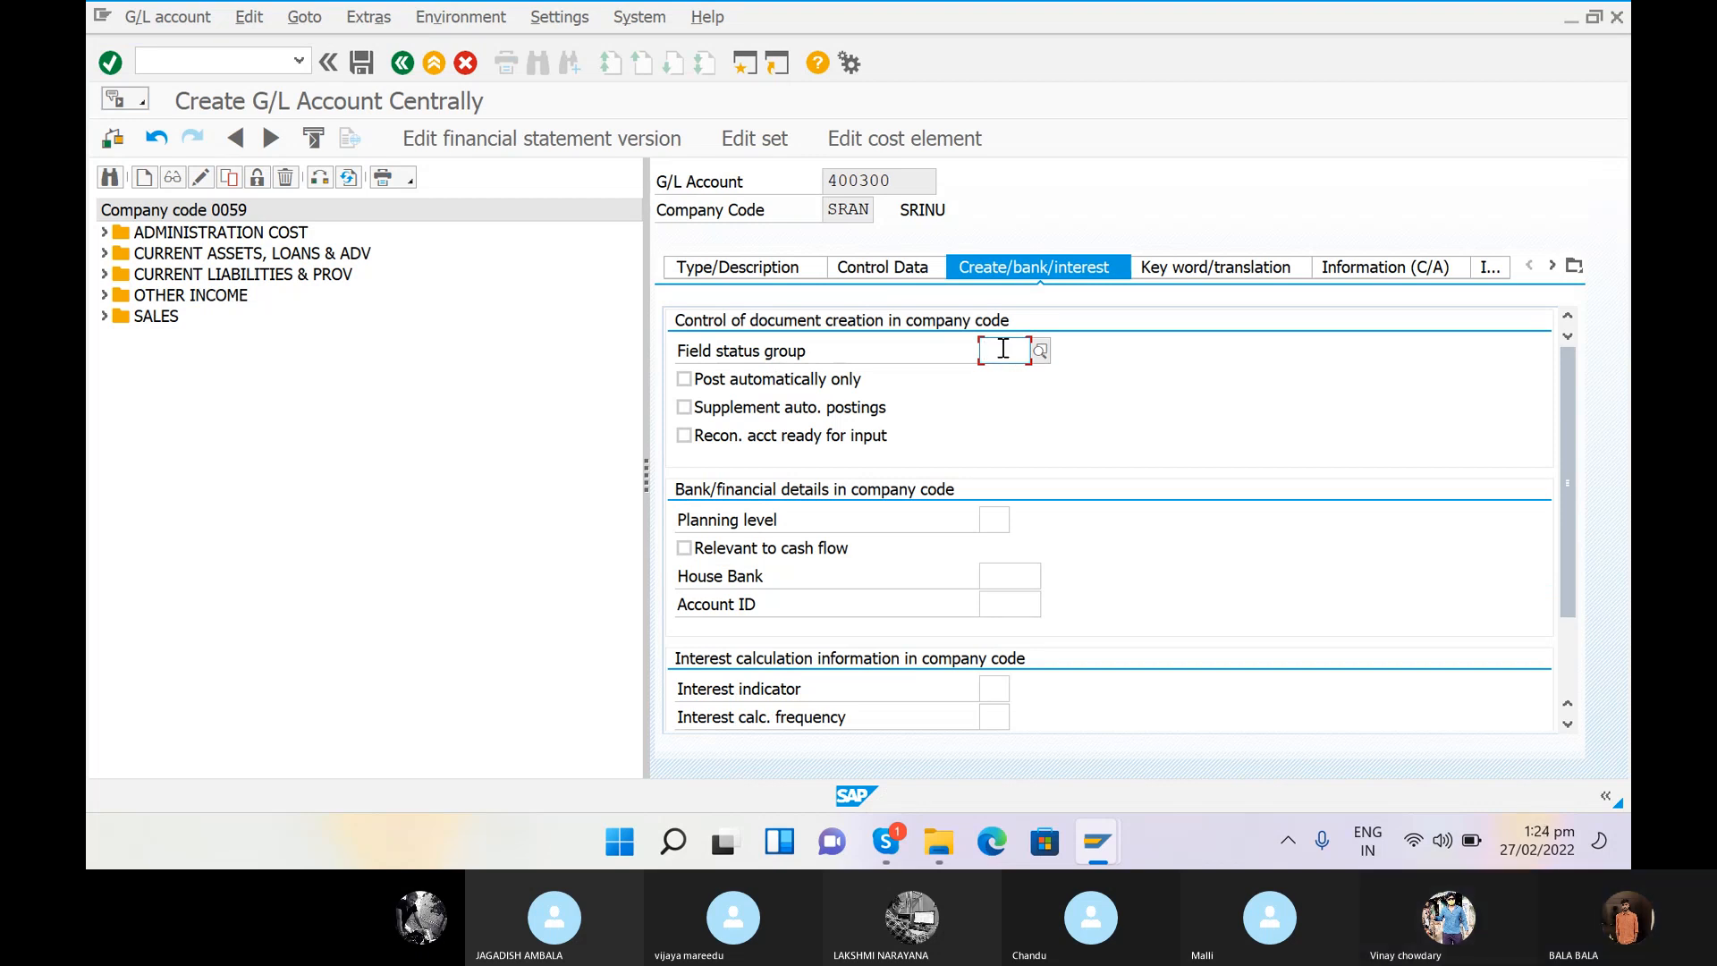
{"action": "type", "text": "GOO"}
{"action": "key", "text": "BackSpace"}
{"action": "key", "text": "BackSpace"}
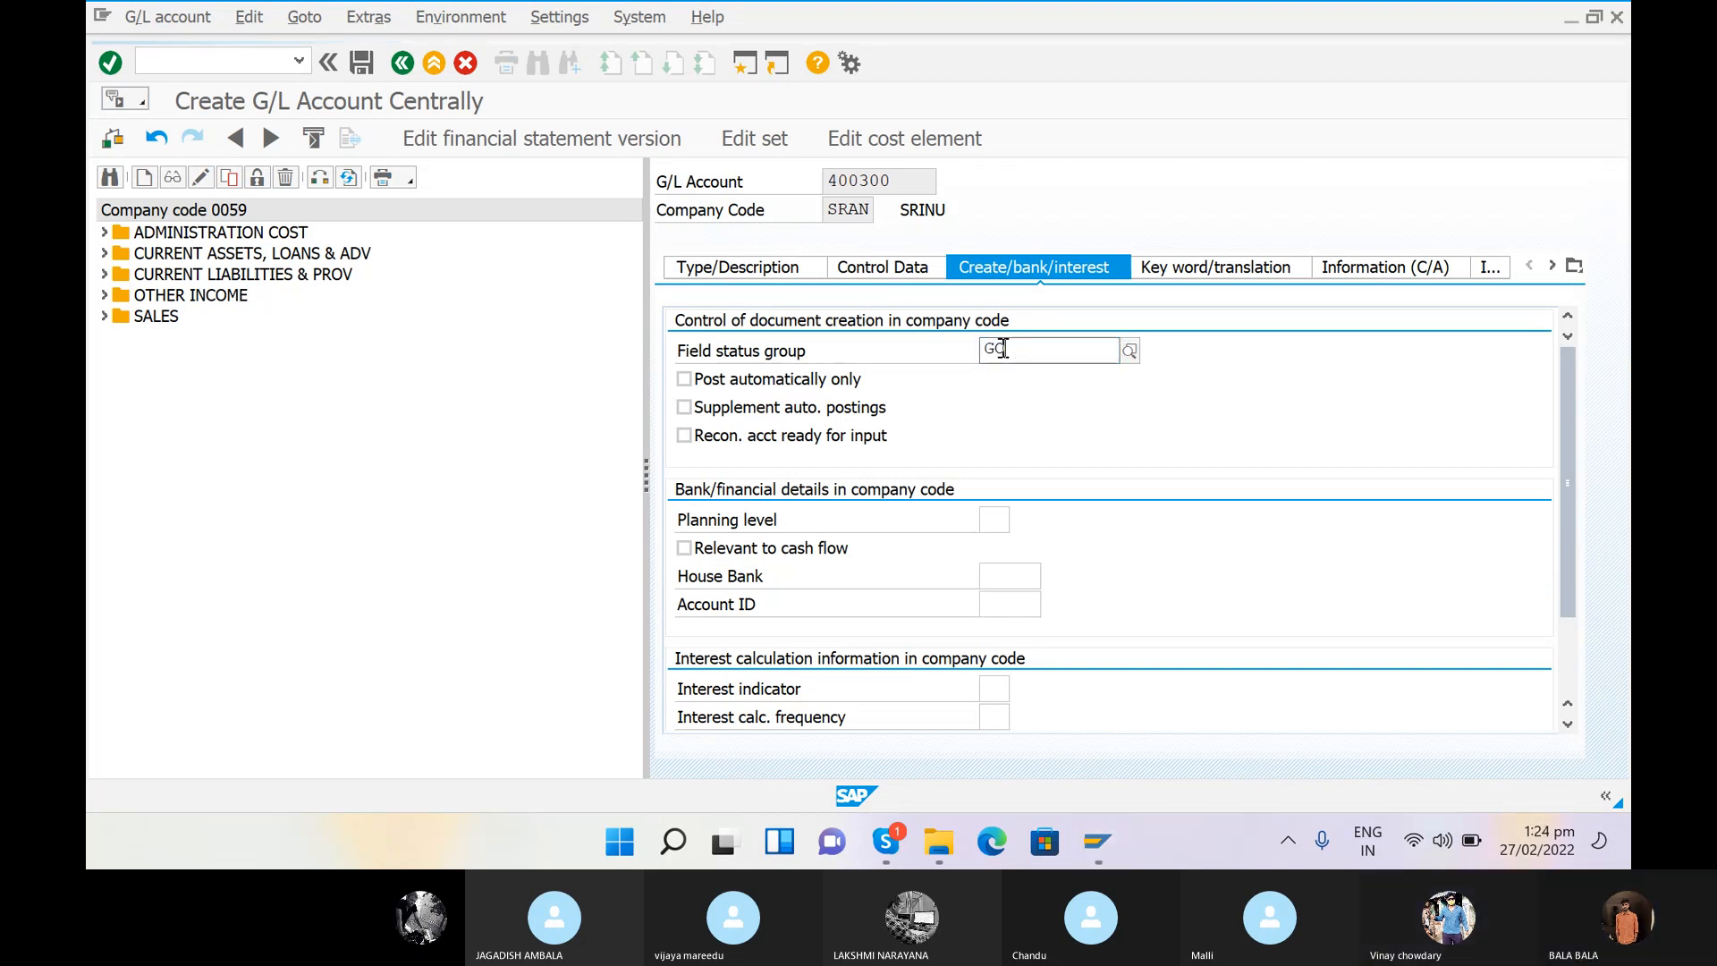
{"action": "type", "text": "001"}
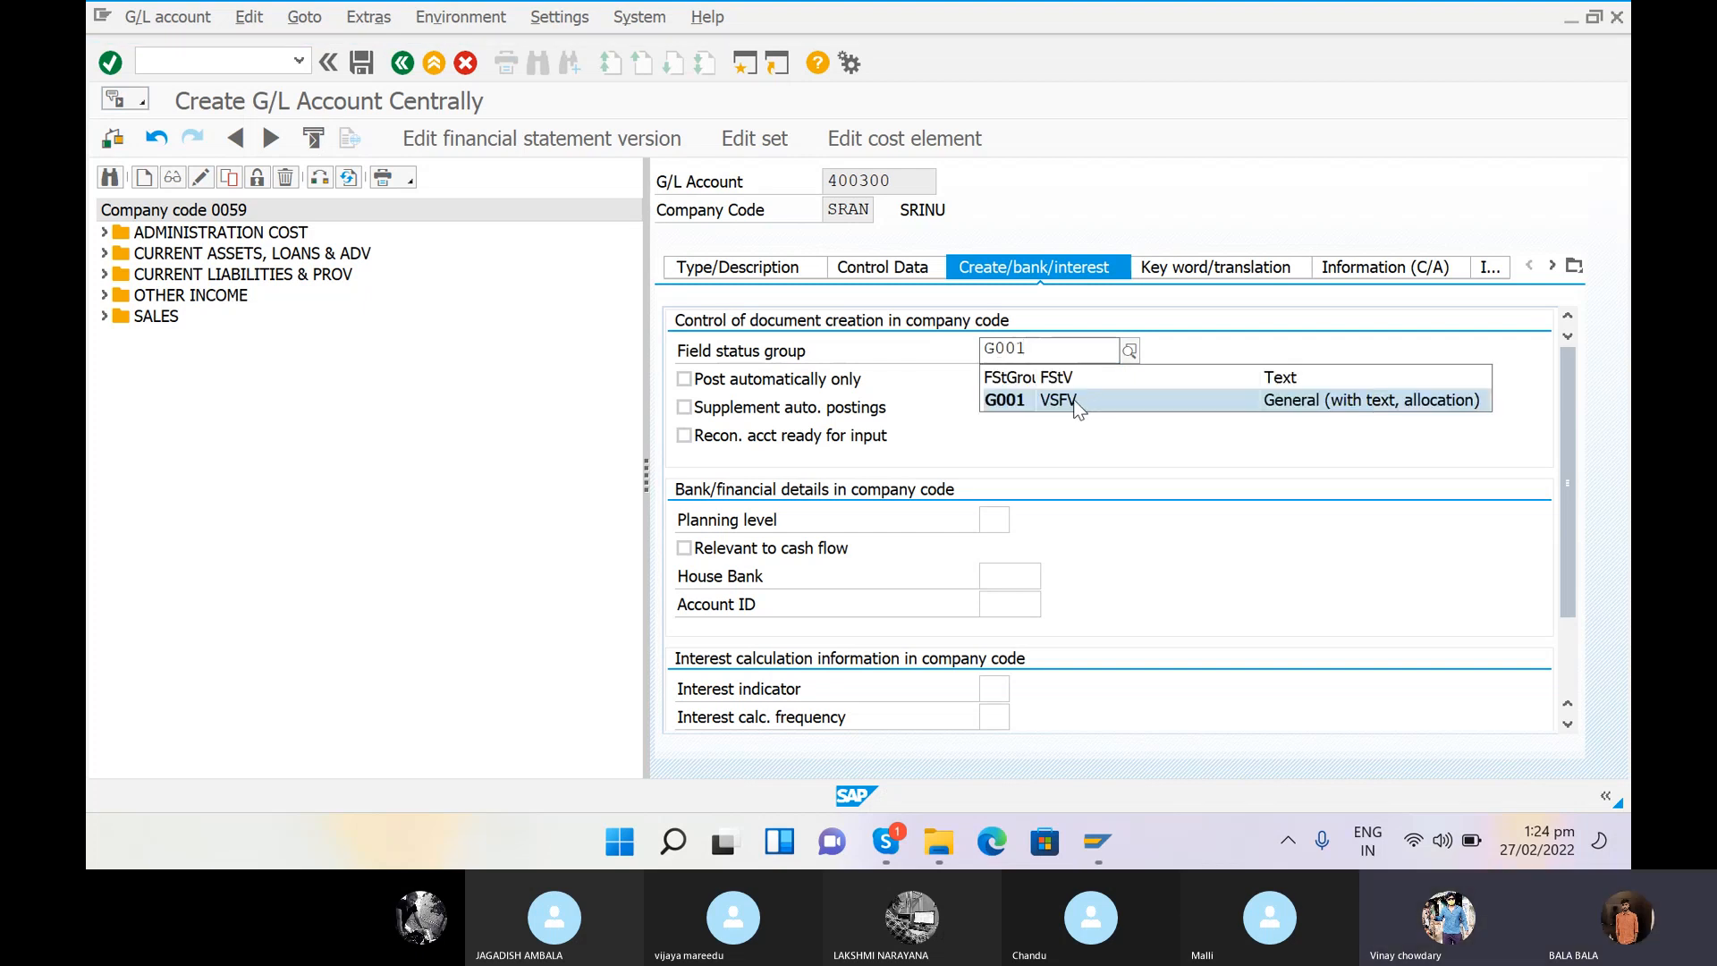
{"action": "left_click", "coordinate": [1015, 401]}
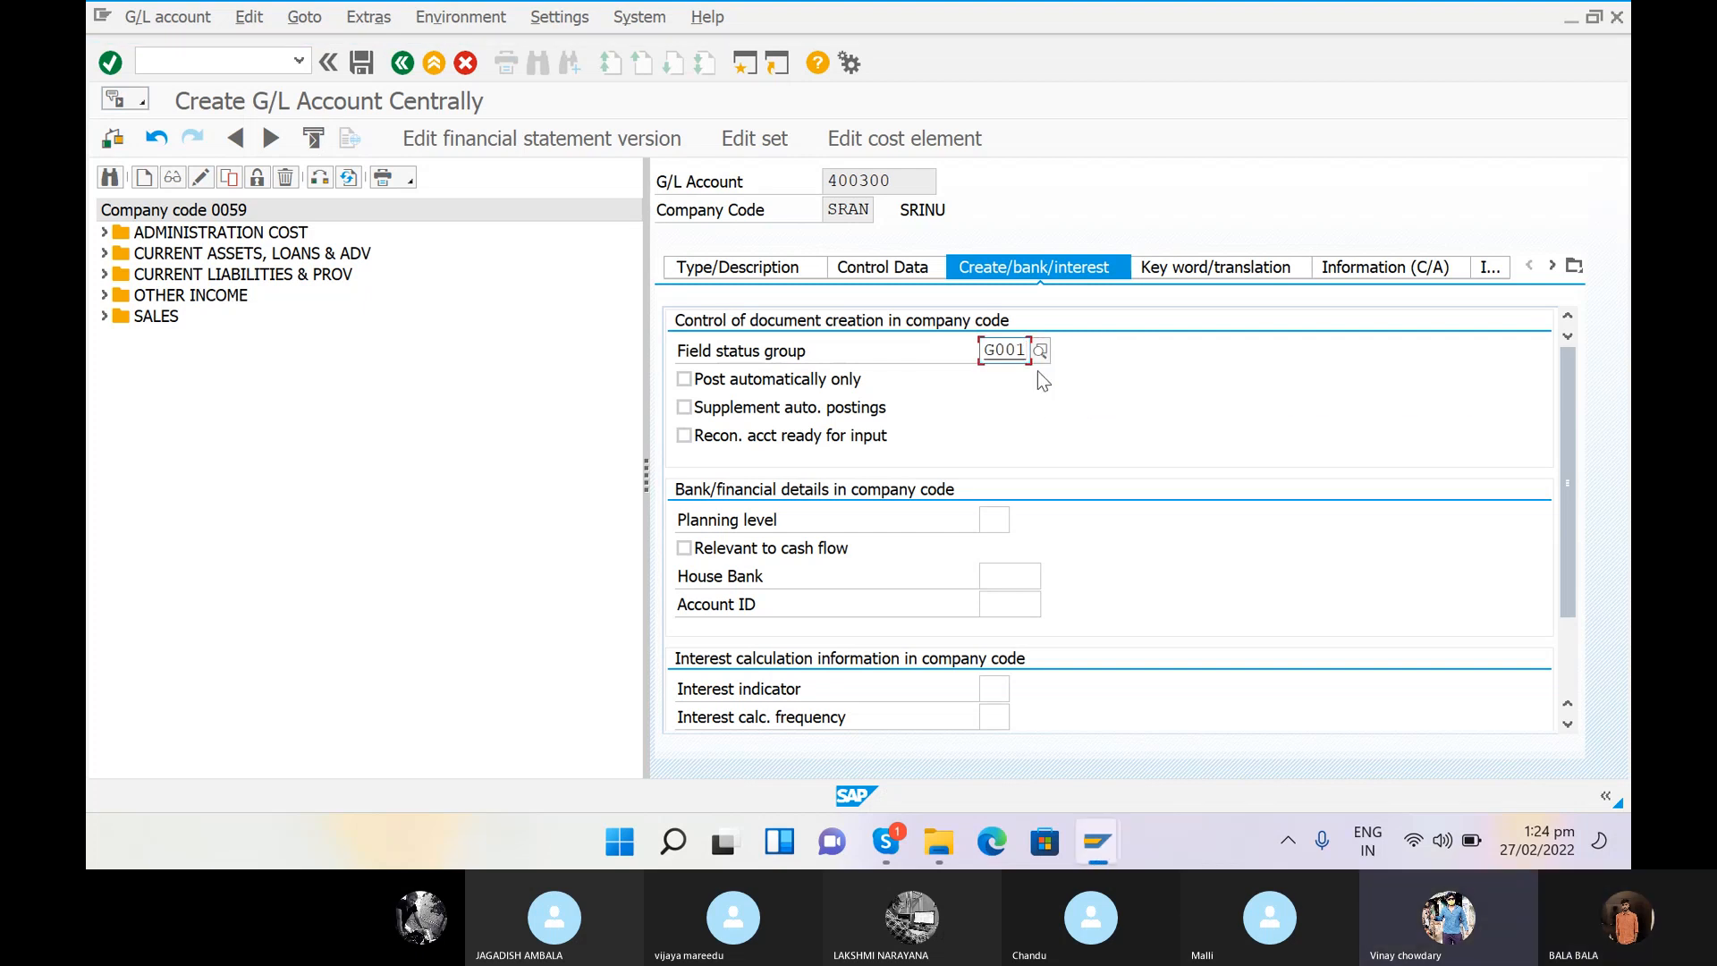
{"action": "key", "text": "Tab"}
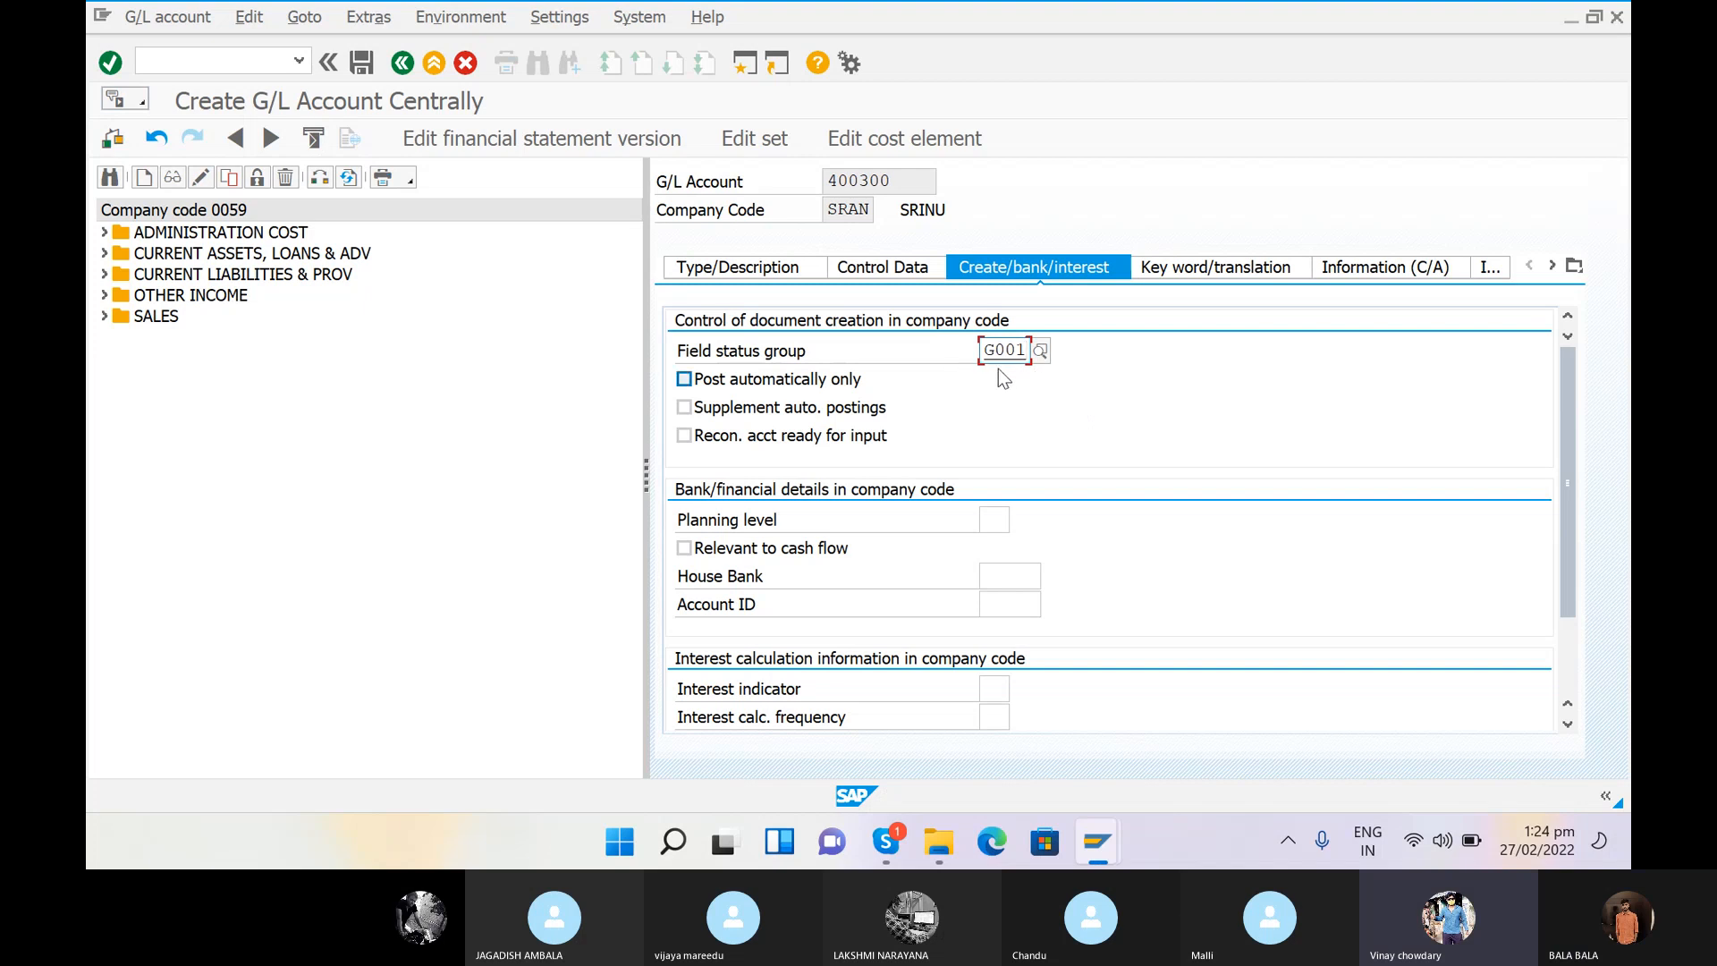
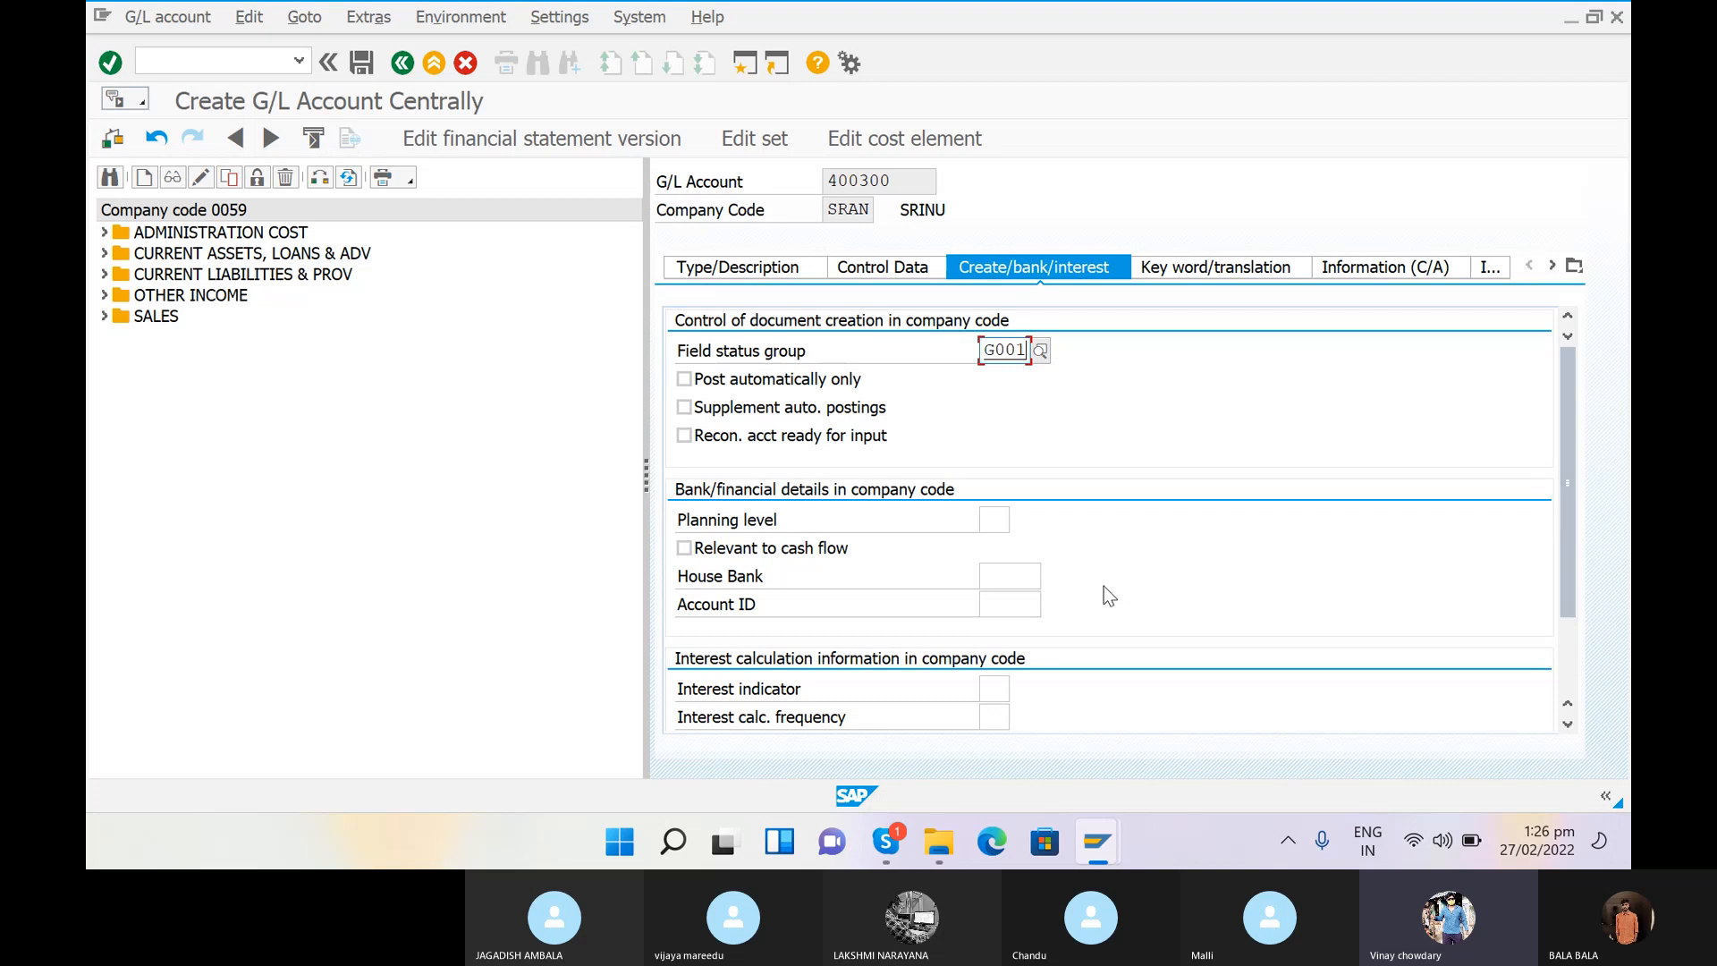
{"action": "left_click", "coordinate": [362, 63]}
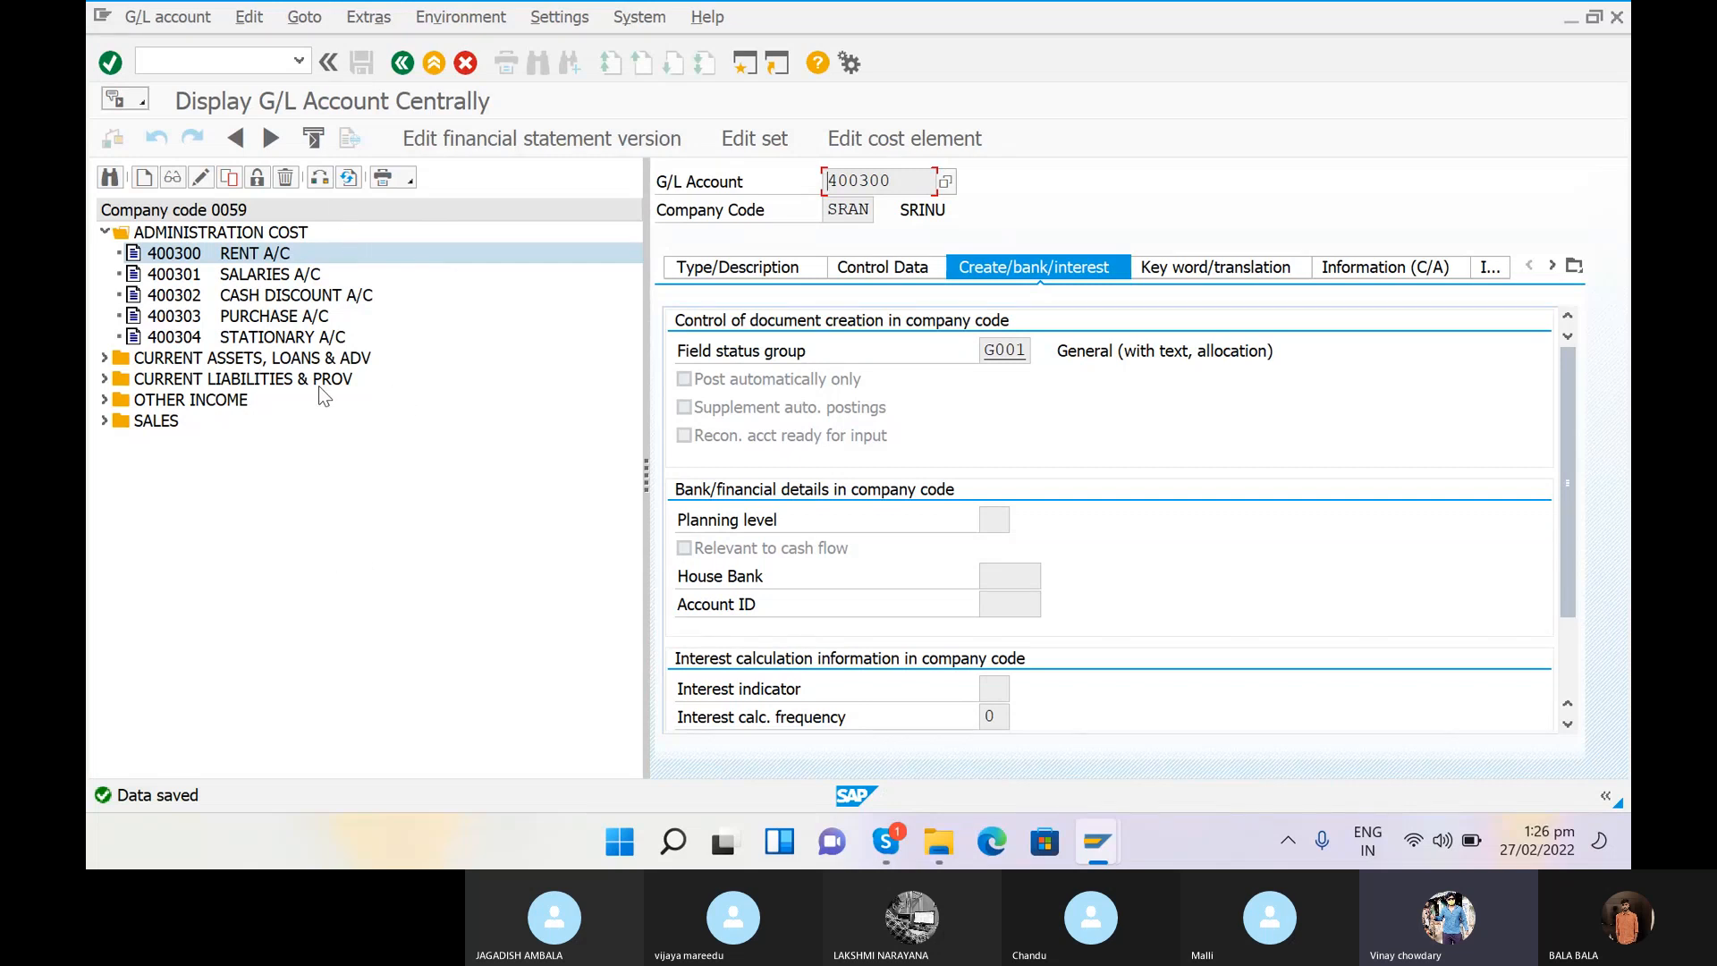
Step: Change the company code of the G/L account list to SRAN
{"action": "left_click", "coordinate": [319, 178]}
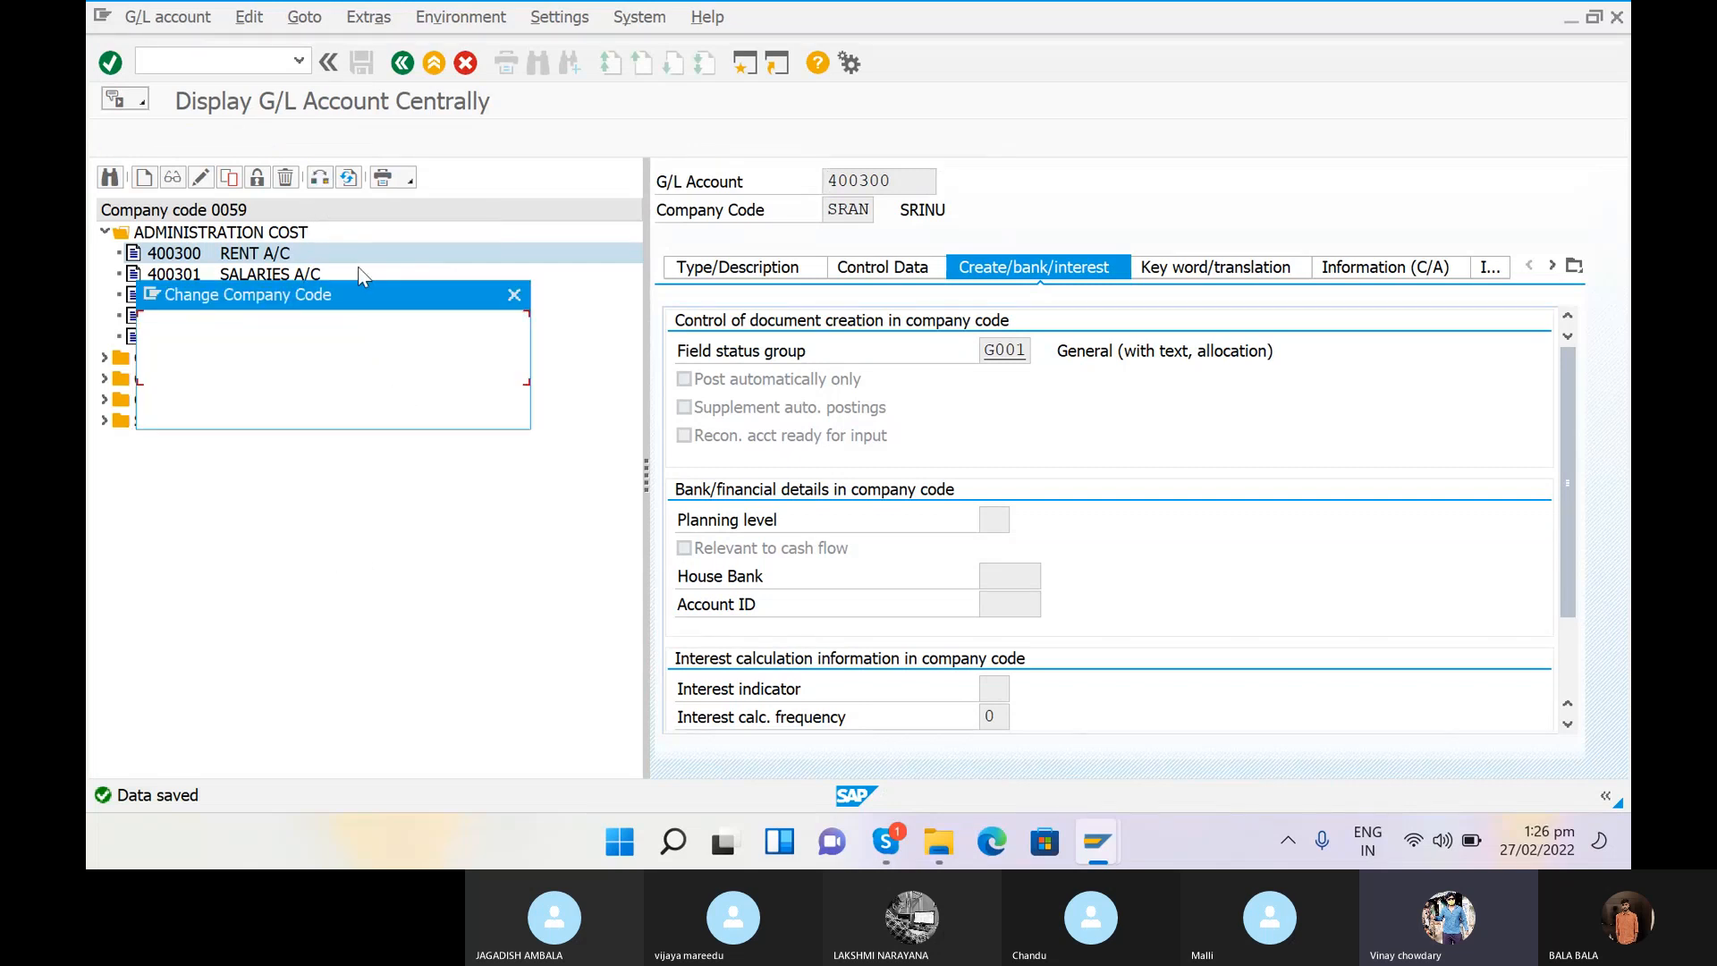
{"action": "key", "text": "BackSpace"}
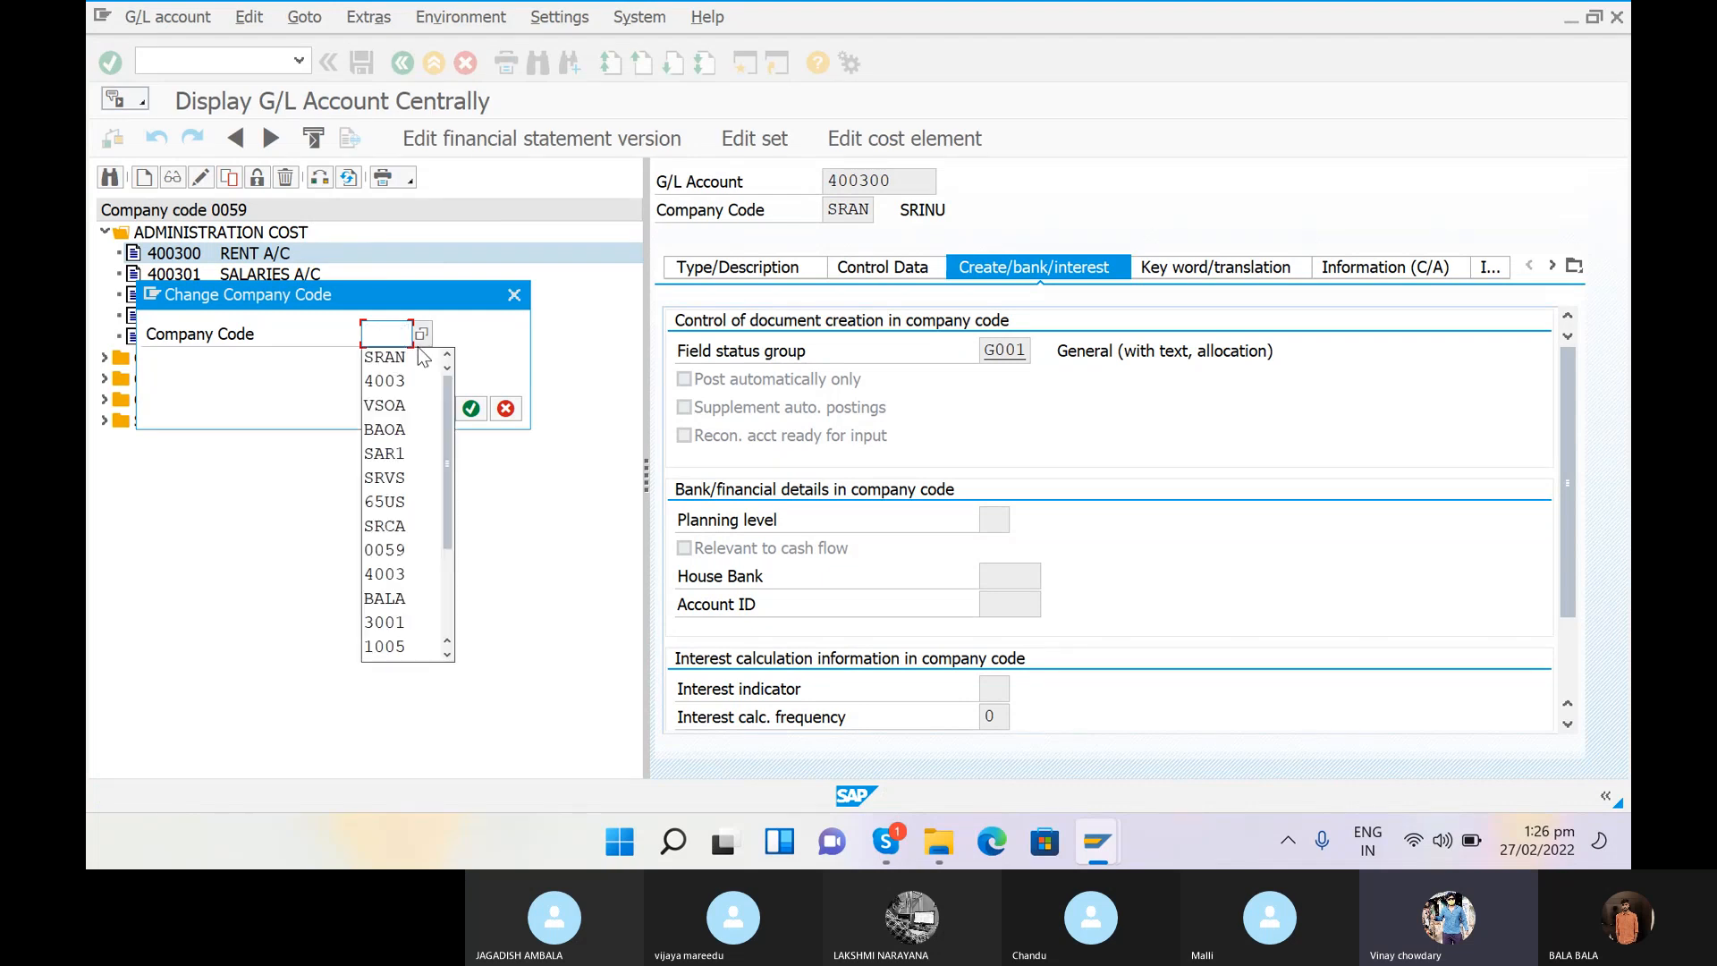
{"action": "left_click", "coordinate": [394, 356]}
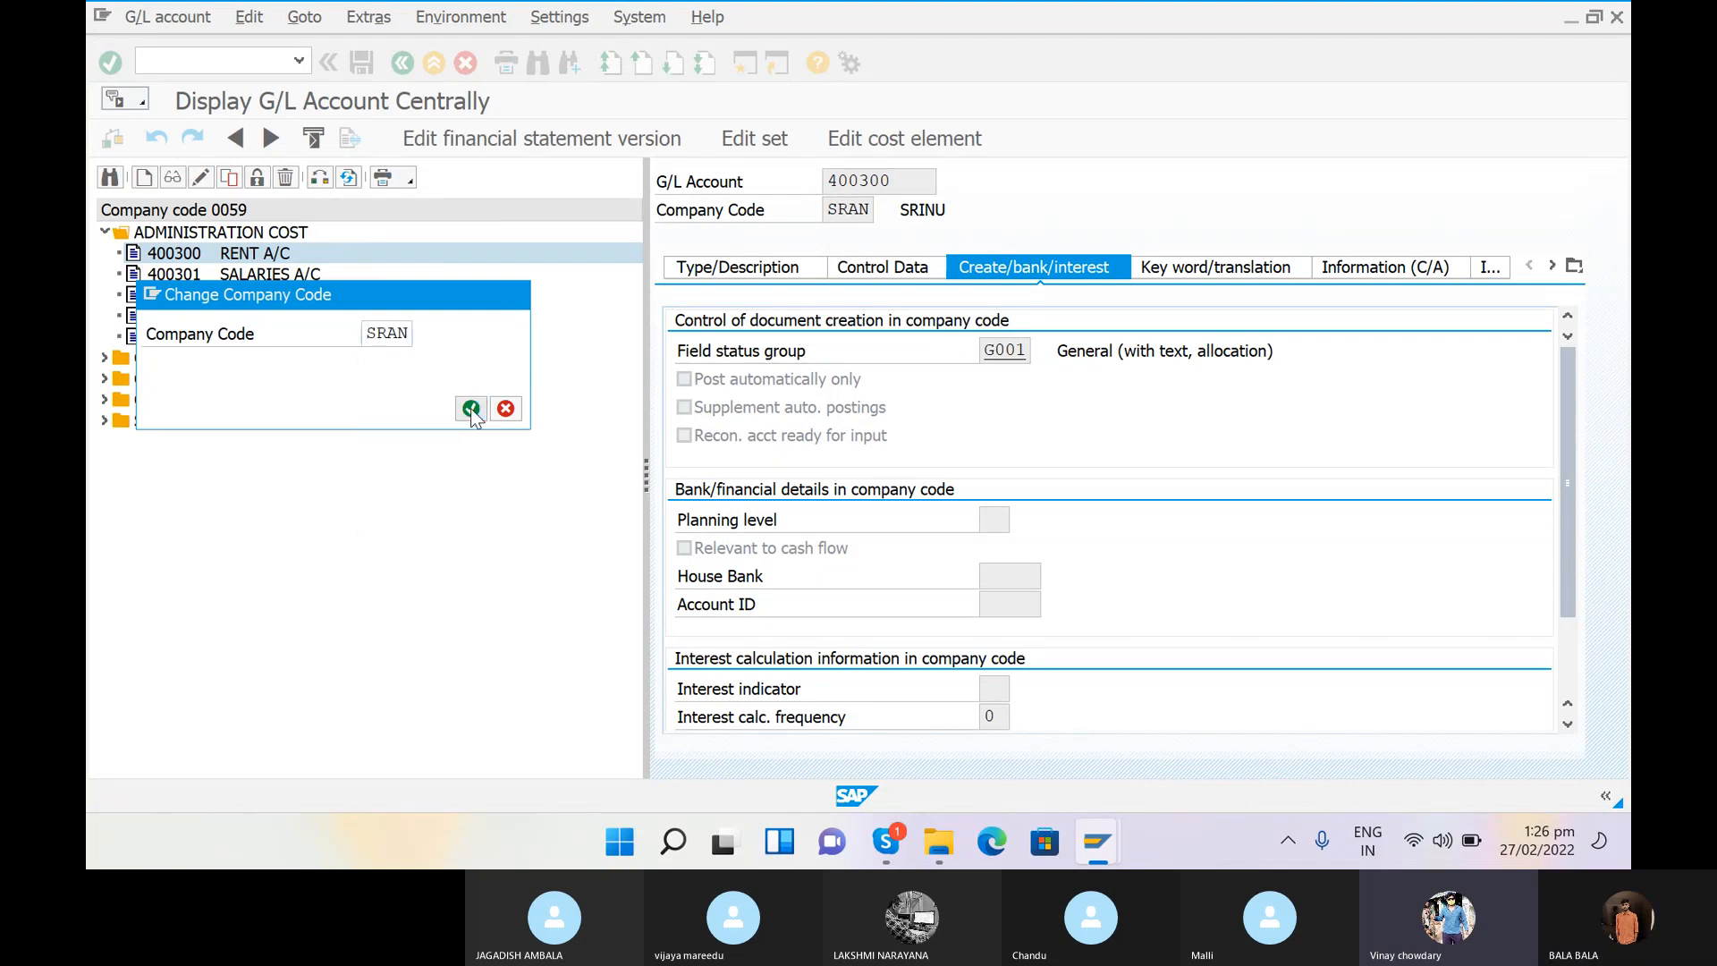
{"action": "left_click", "coordinate": [471, 409]}
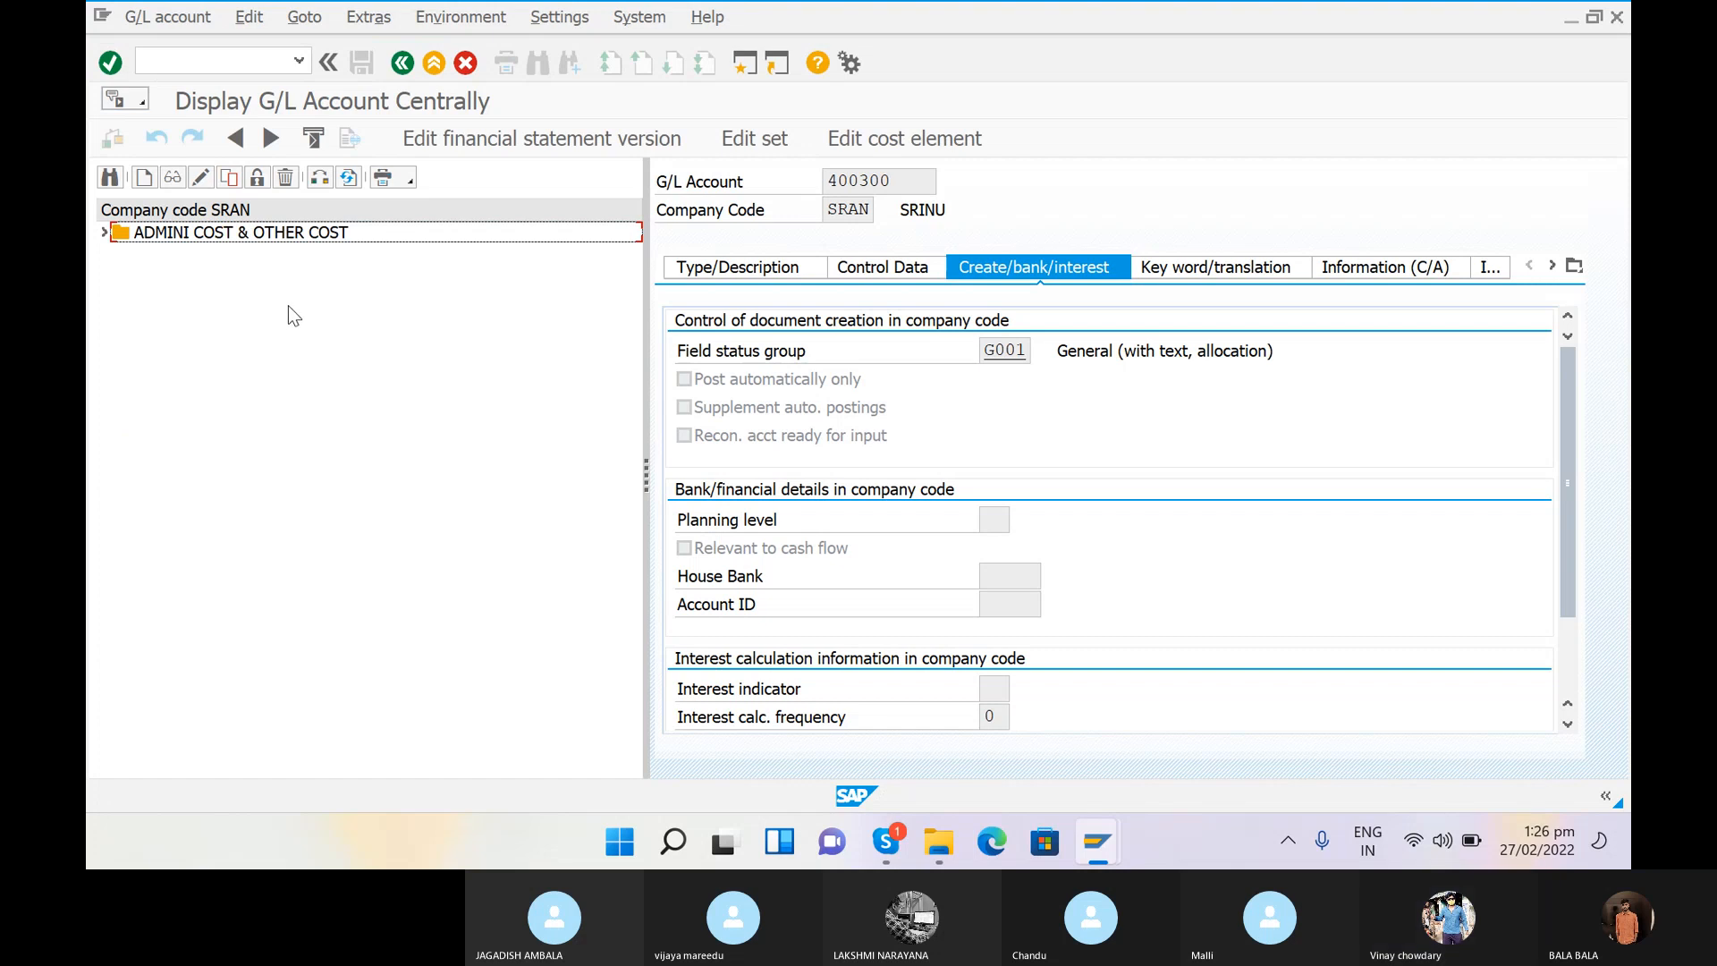
Step: Check the number range of account group CURRENT ASSETS, LOANS & ADV and start creating G/L account 200100 in company code SRAN
{"action": "key", "text": "alt+Tab"}
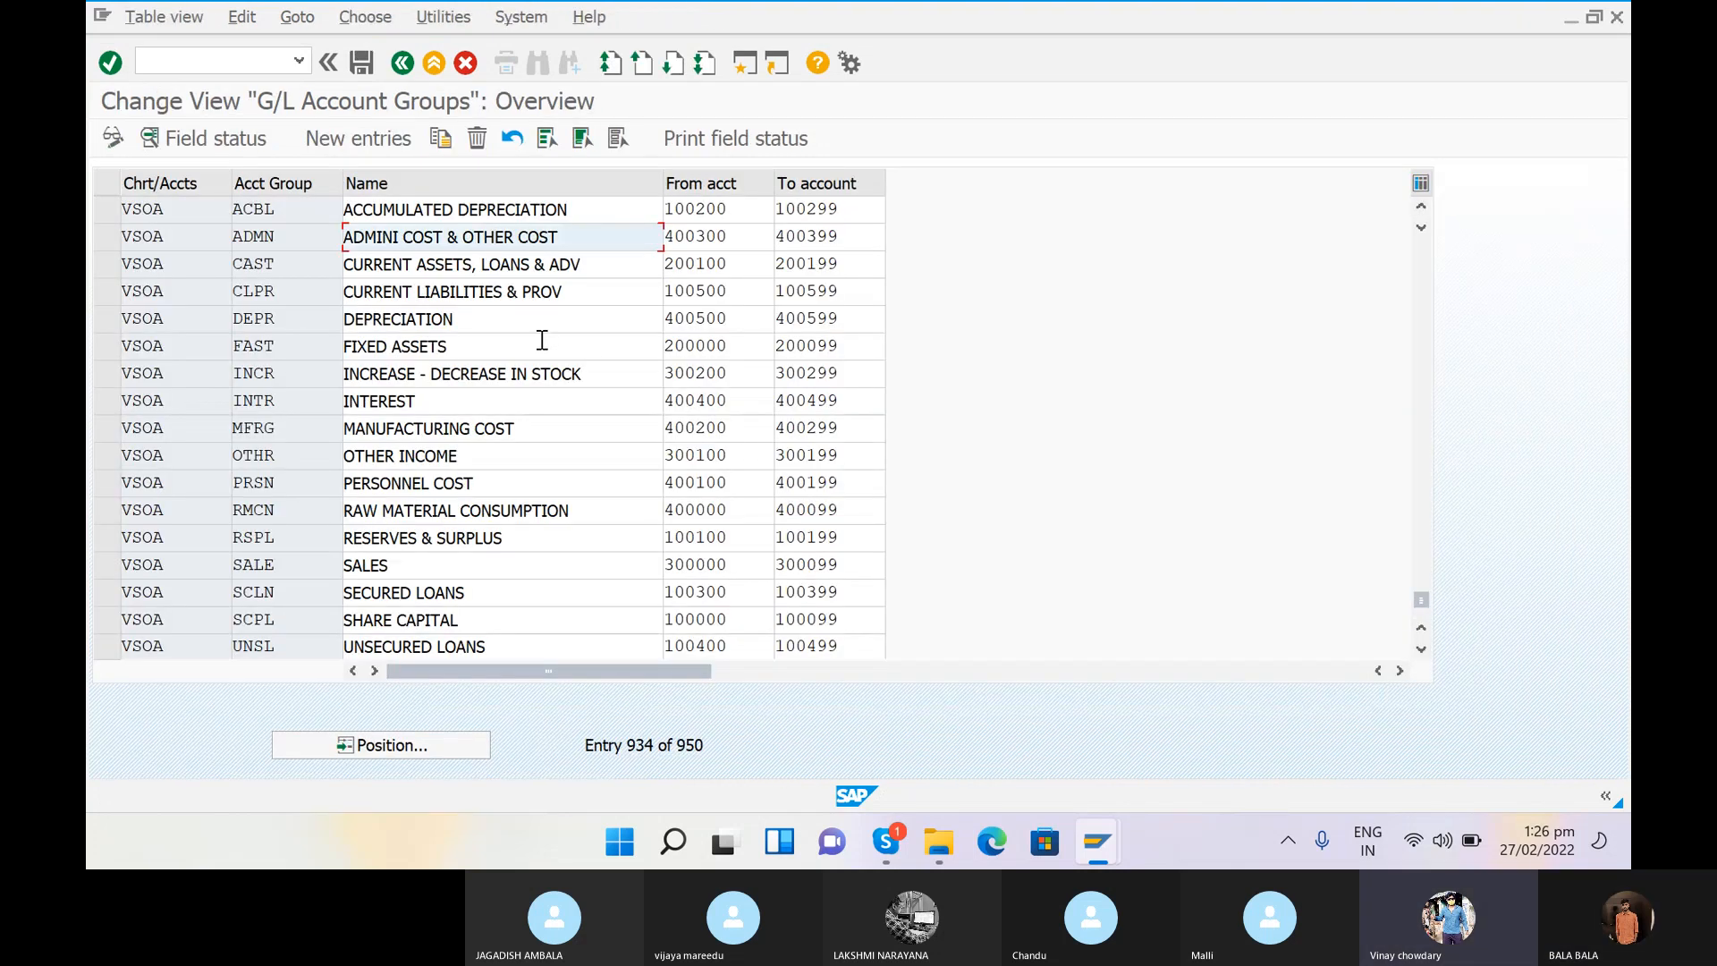
{"action": "left_click", "coordinate": [413, 271]}
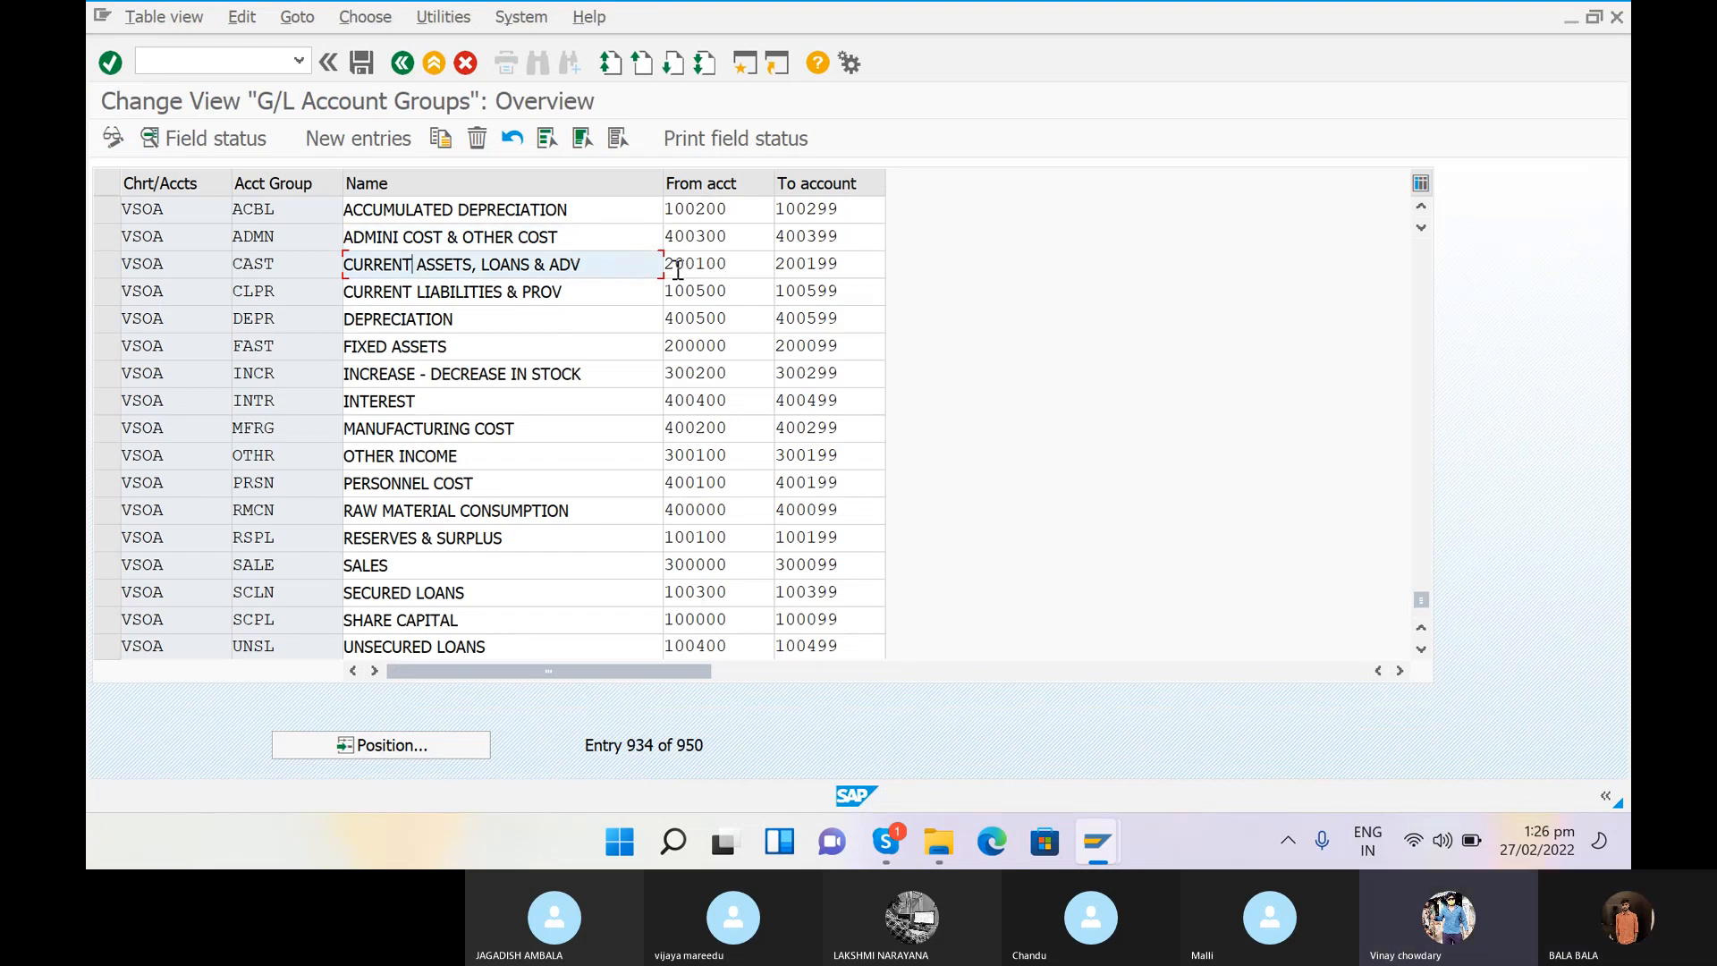
{"action": "key", "text": "alt+Tab"}
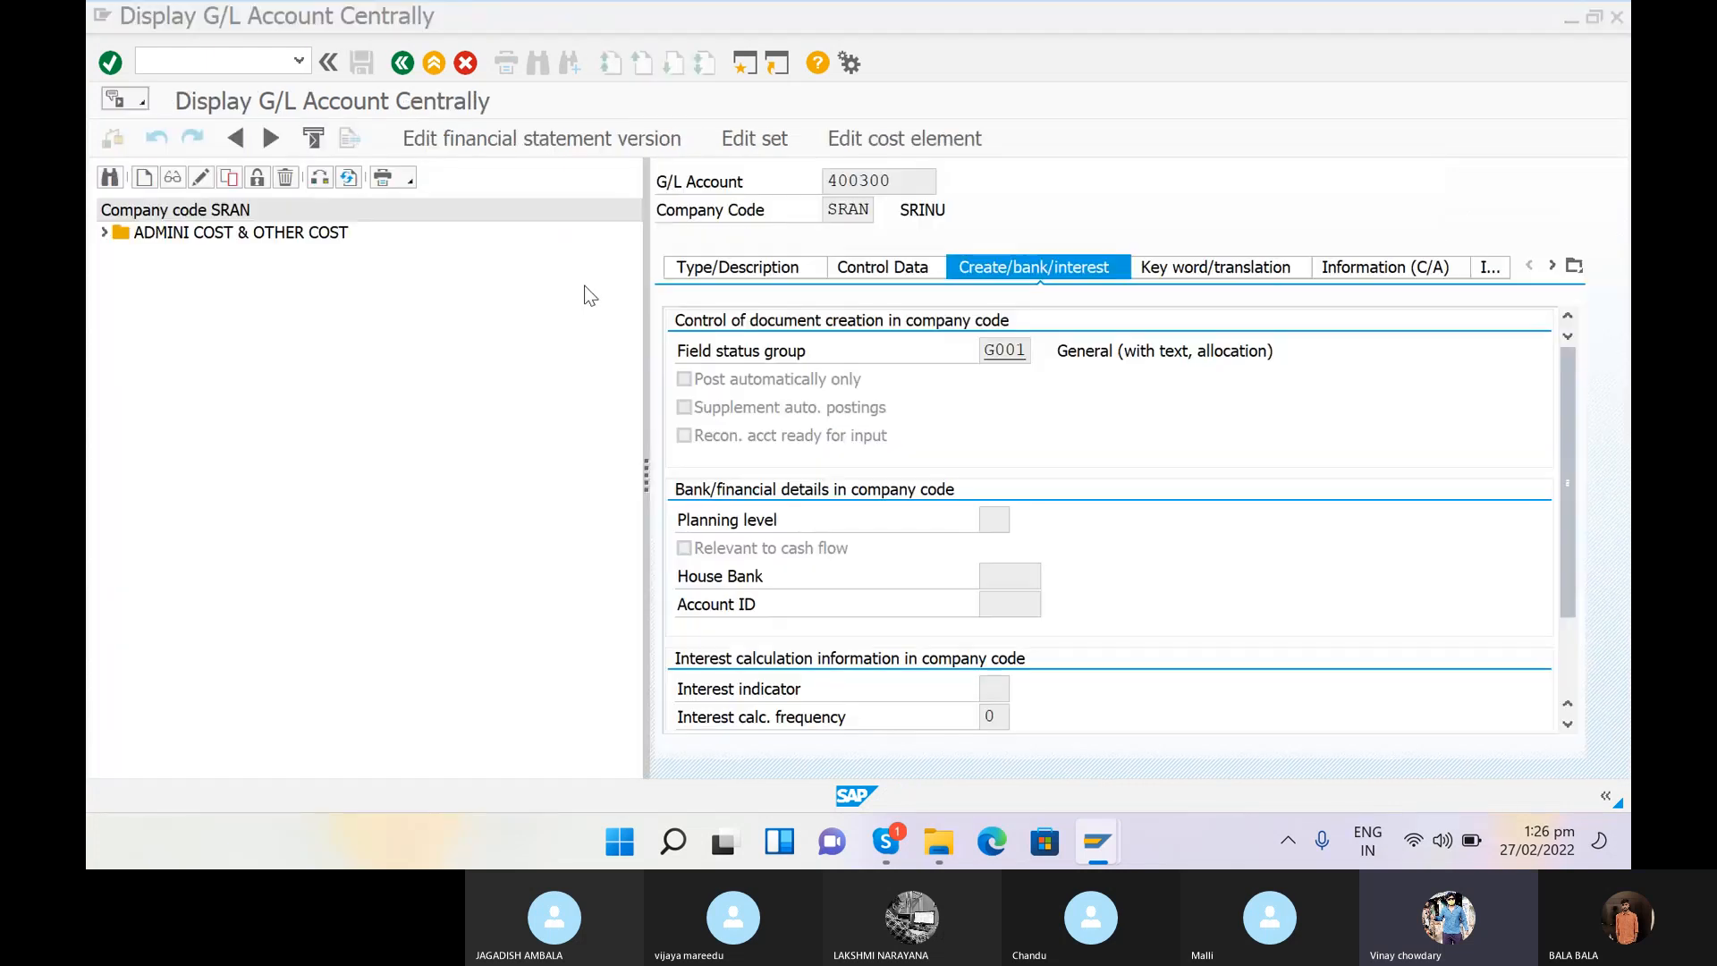
{"action": "left_click", "coordinate": [144, 177]}
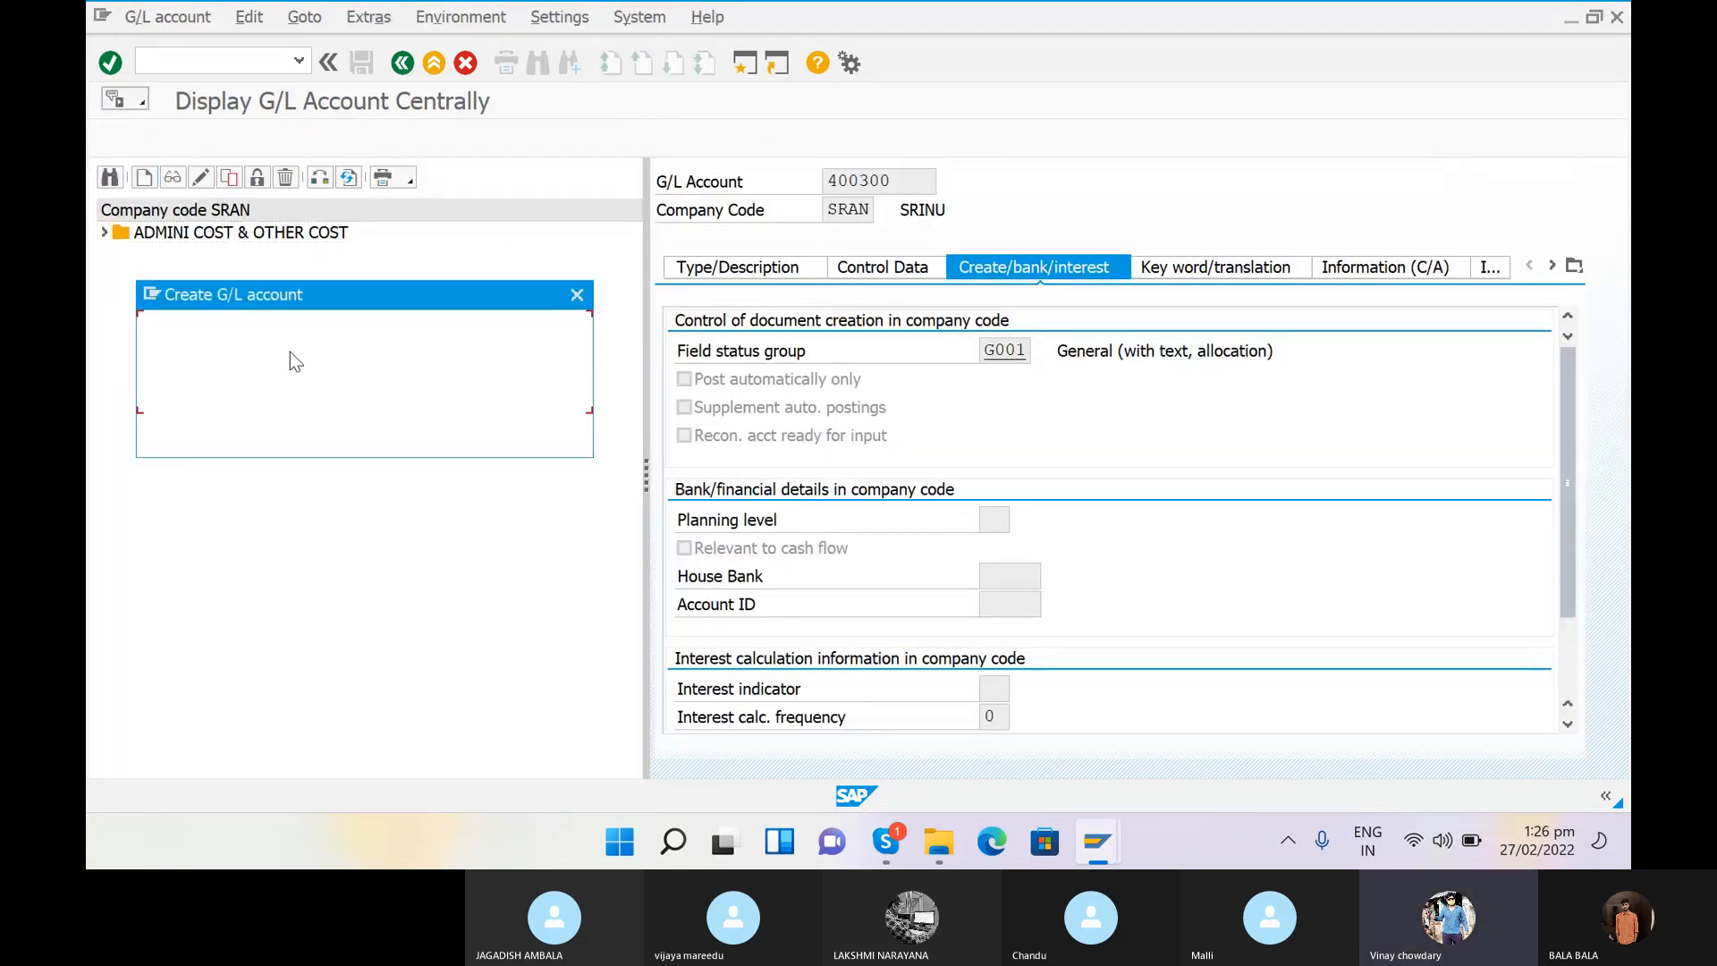
{"action": "type", "text": "200100"}
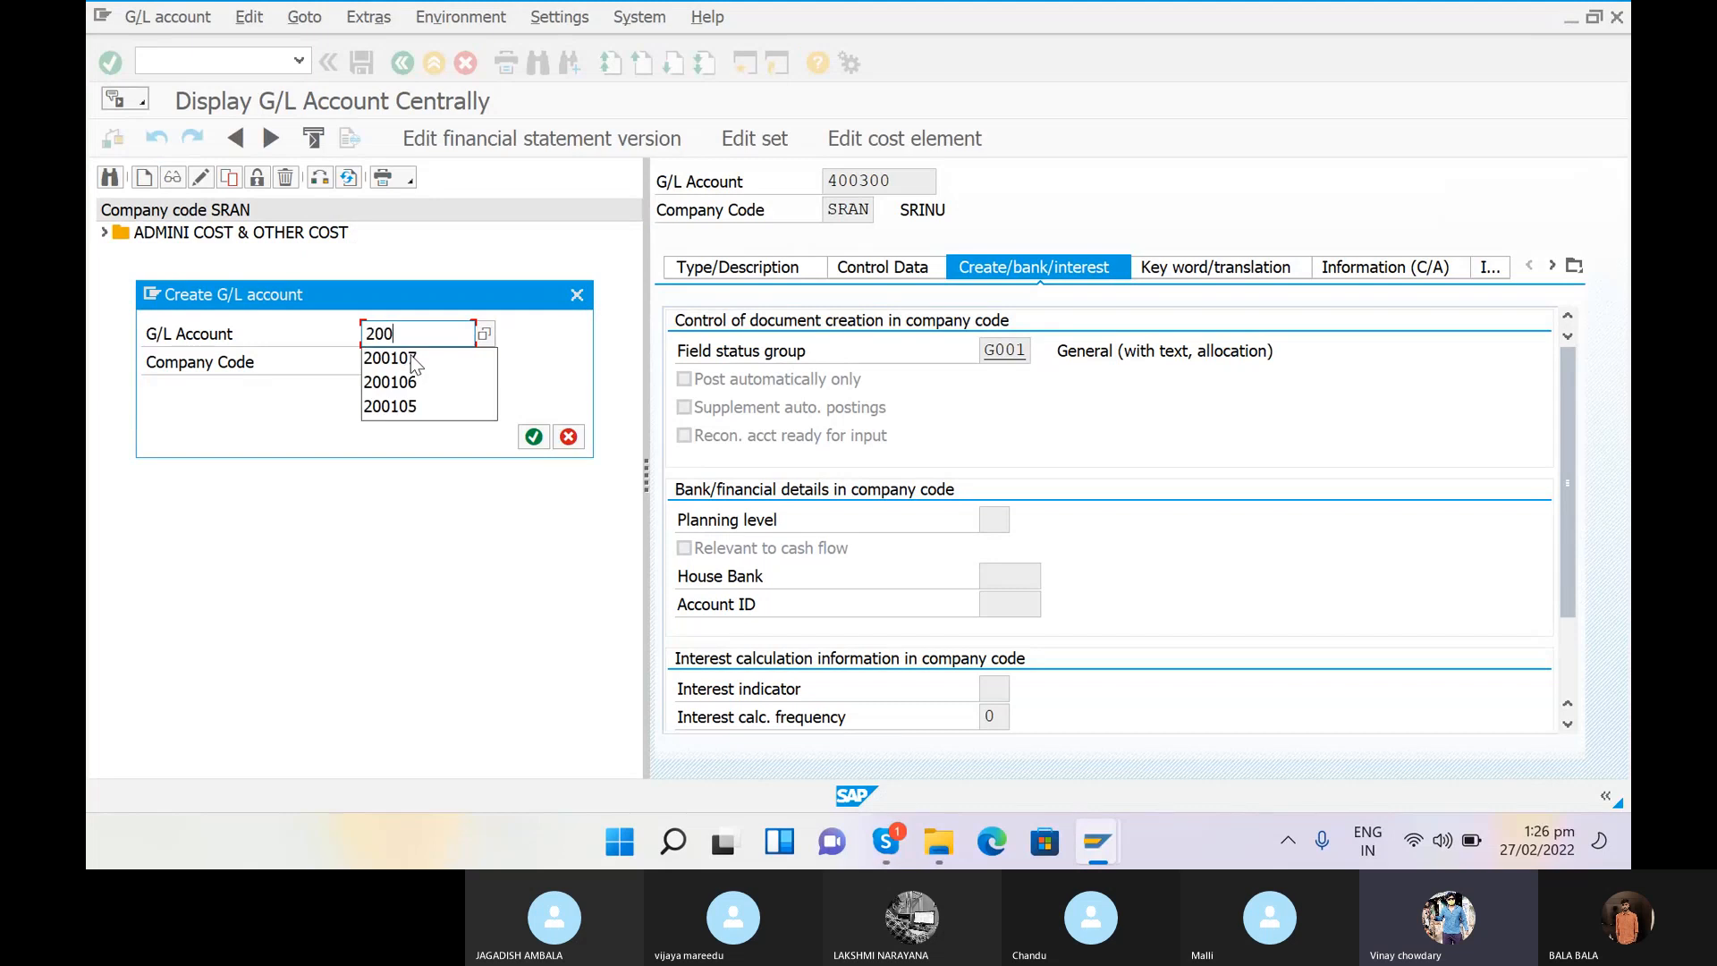
{"action": "left_click", "coordinate": [534, 438]}
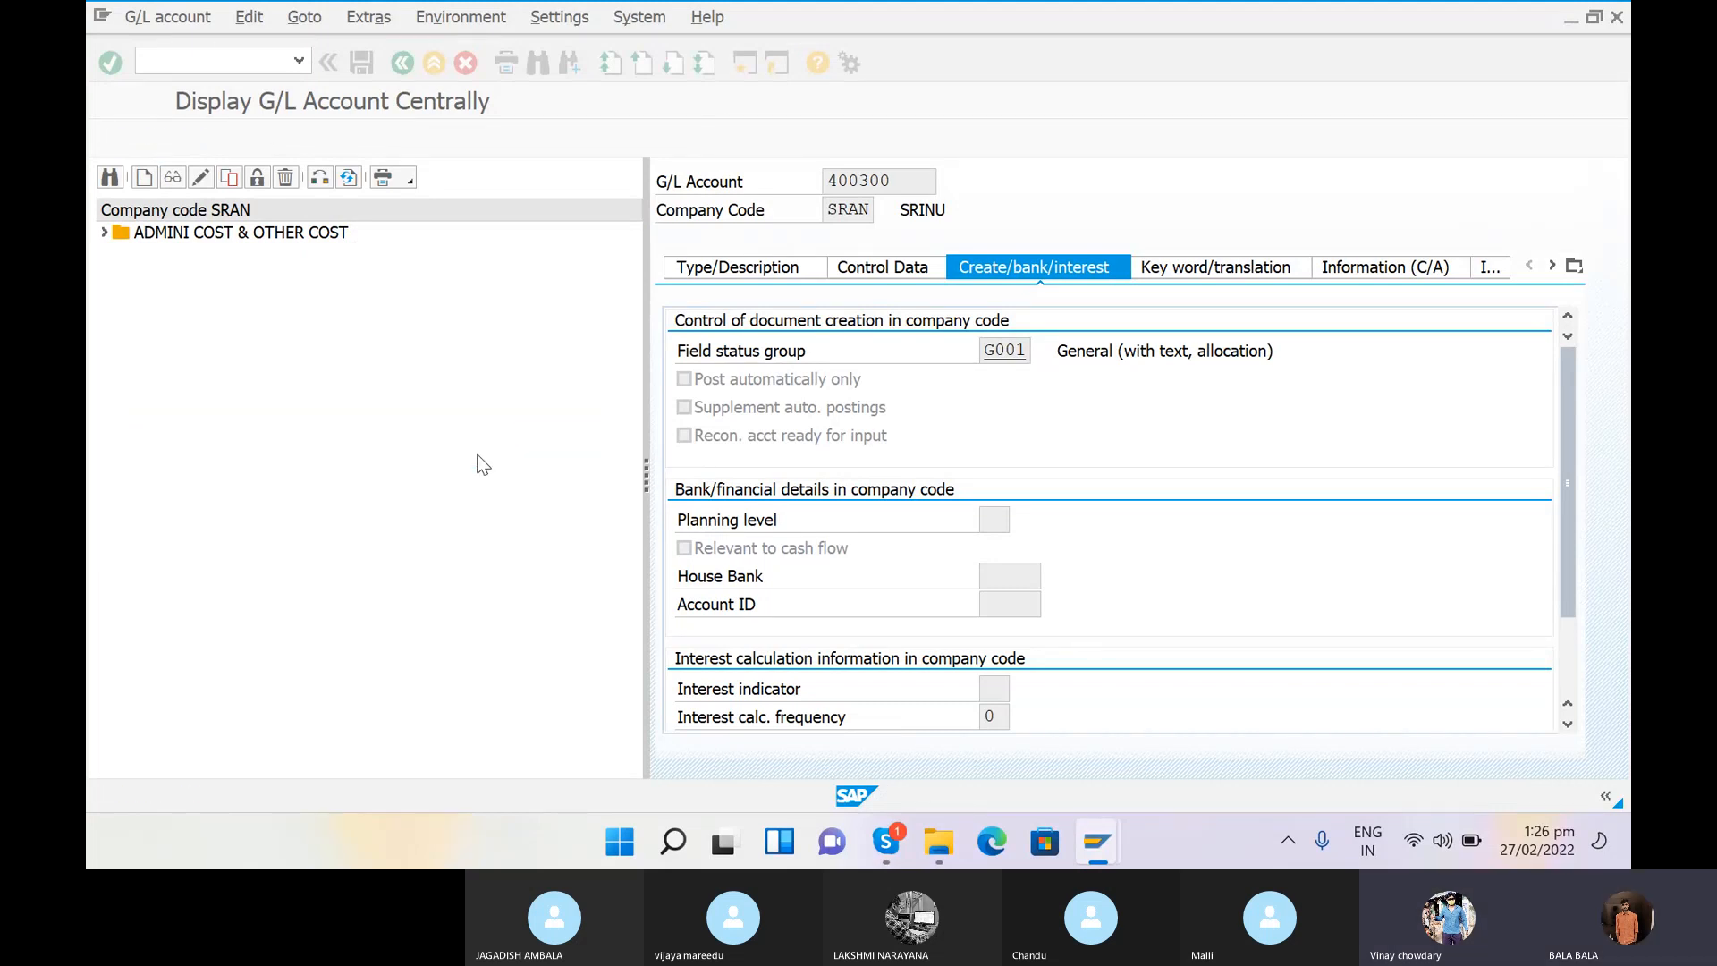
Step: Assign account 200100 to group CURRENT ASSETS, LOANS & ADV and classify it as a balance sheet account
{"action": "left_click", "coordinate": [791, 270]}
{"action": "left_click", "coordinate": [1293, 352]}
{"action": "left_click", "coordinate": [1054, 423]}
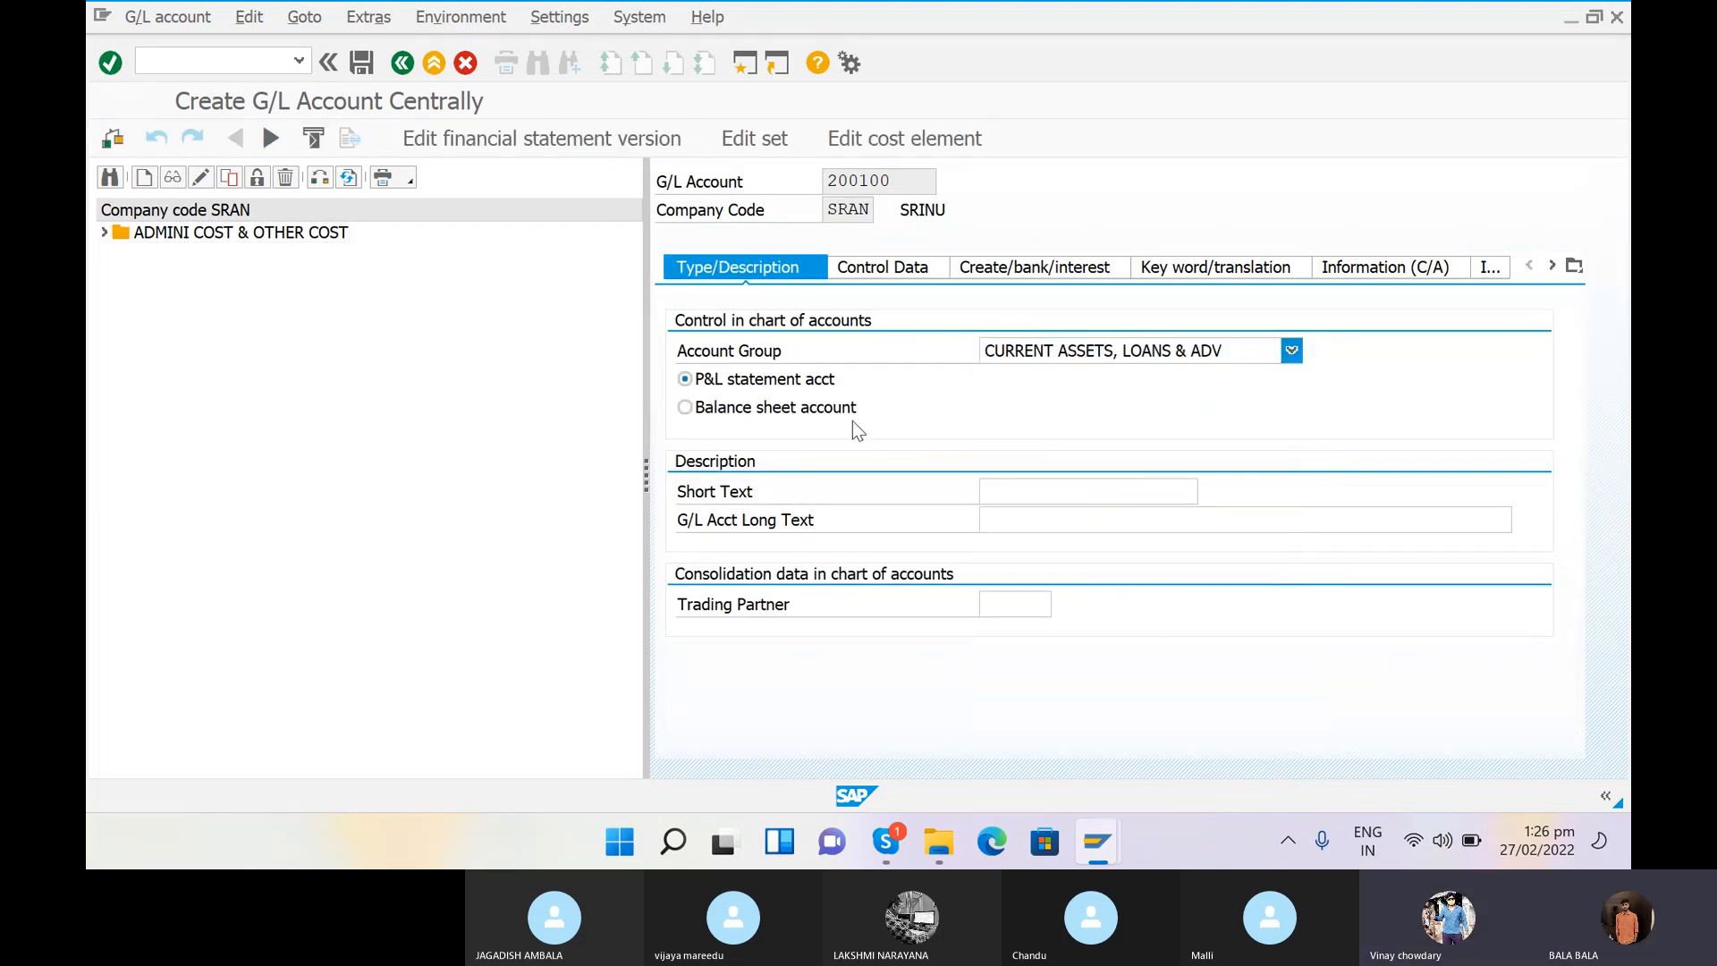
{"action": "left_click", "coordinate": [748, 411]}
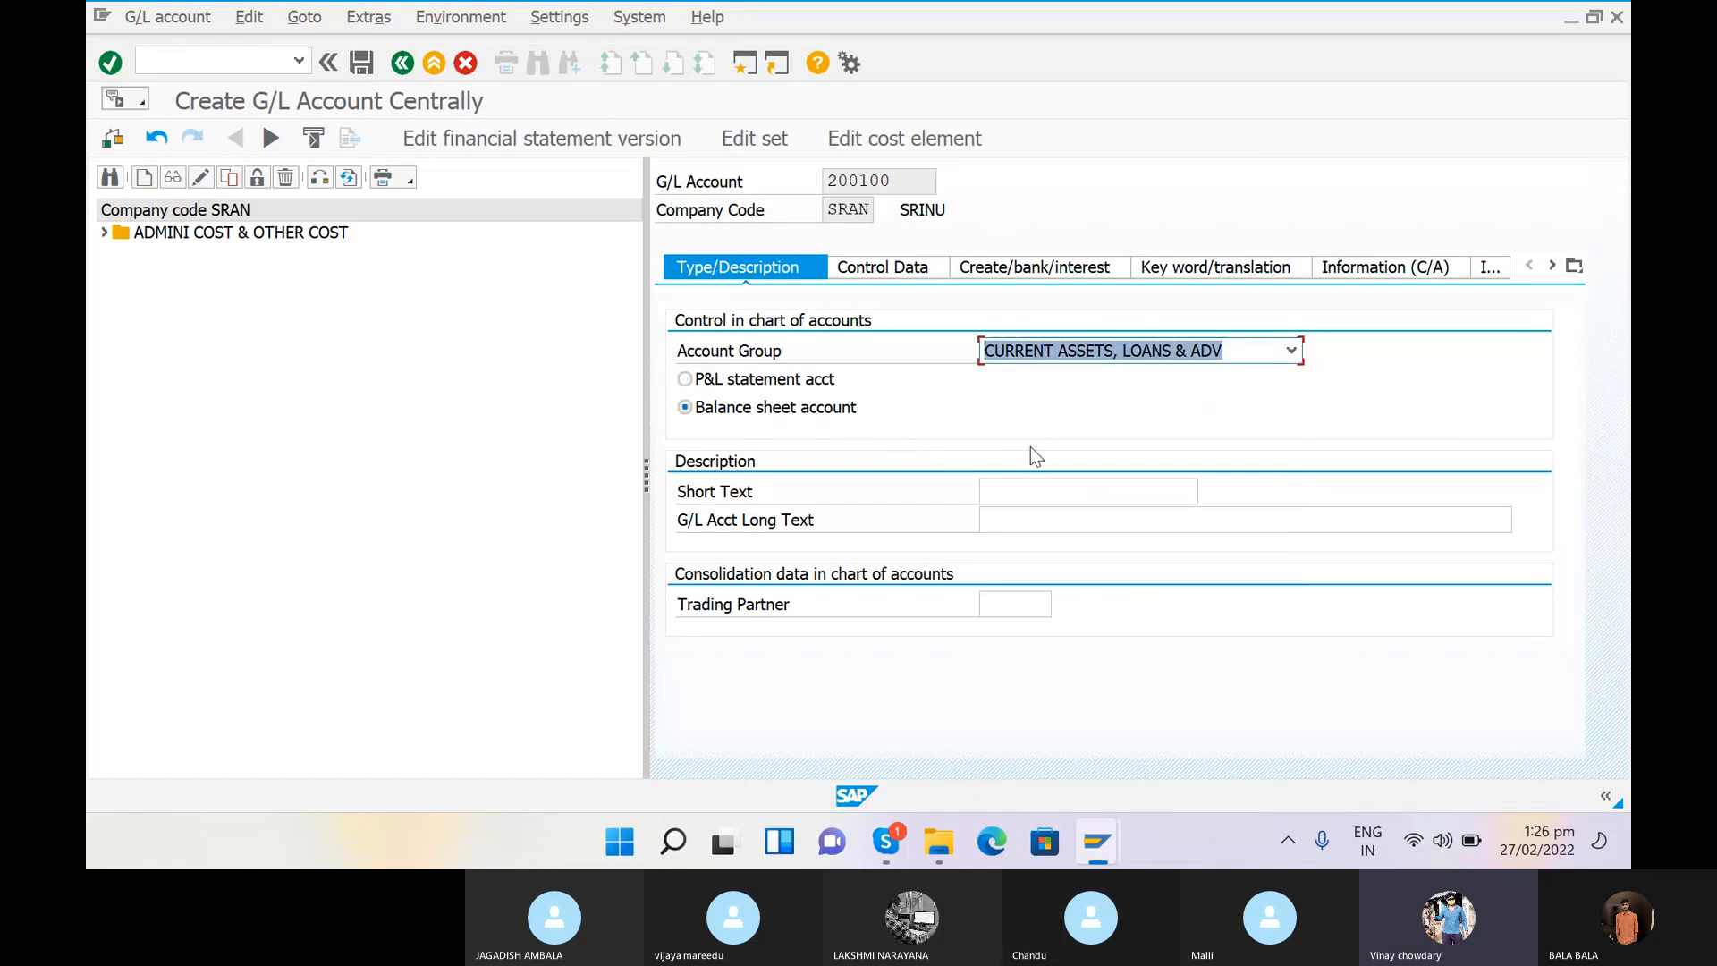
Step: Describe the account with short text HDFC A/C and long text HDFC BANK ACCOUNT
{"action": "left_click", "coordinate": [1126, 495]}
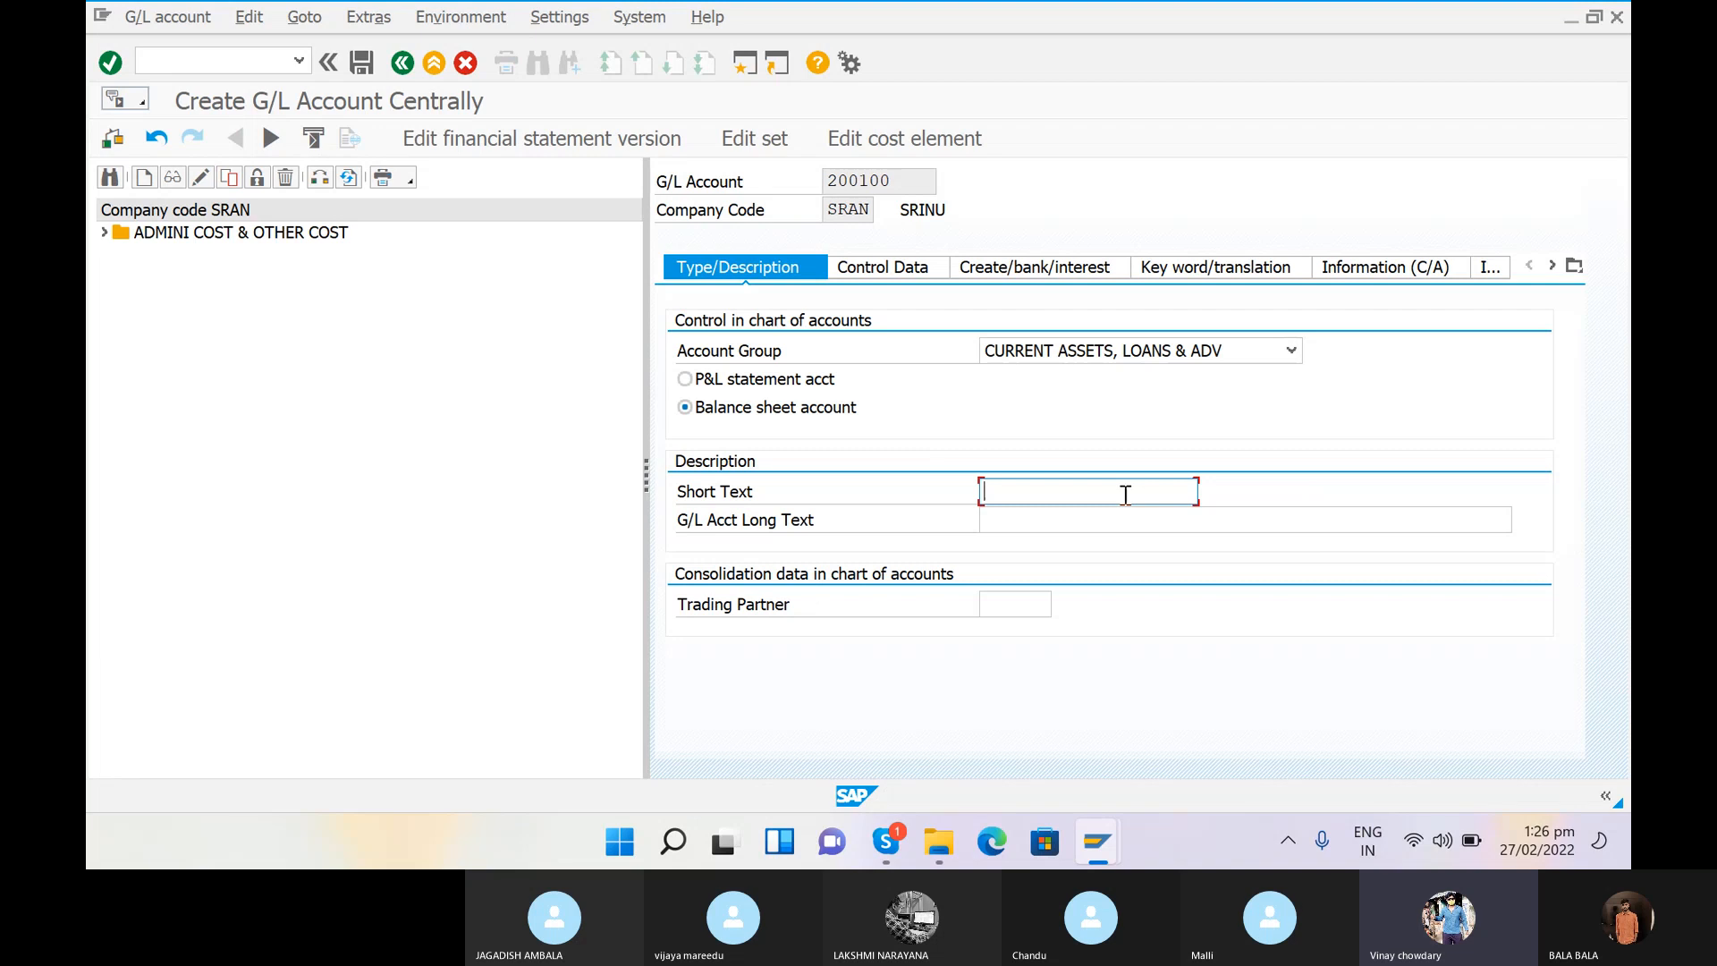
{"action": "type", "text": "H"}
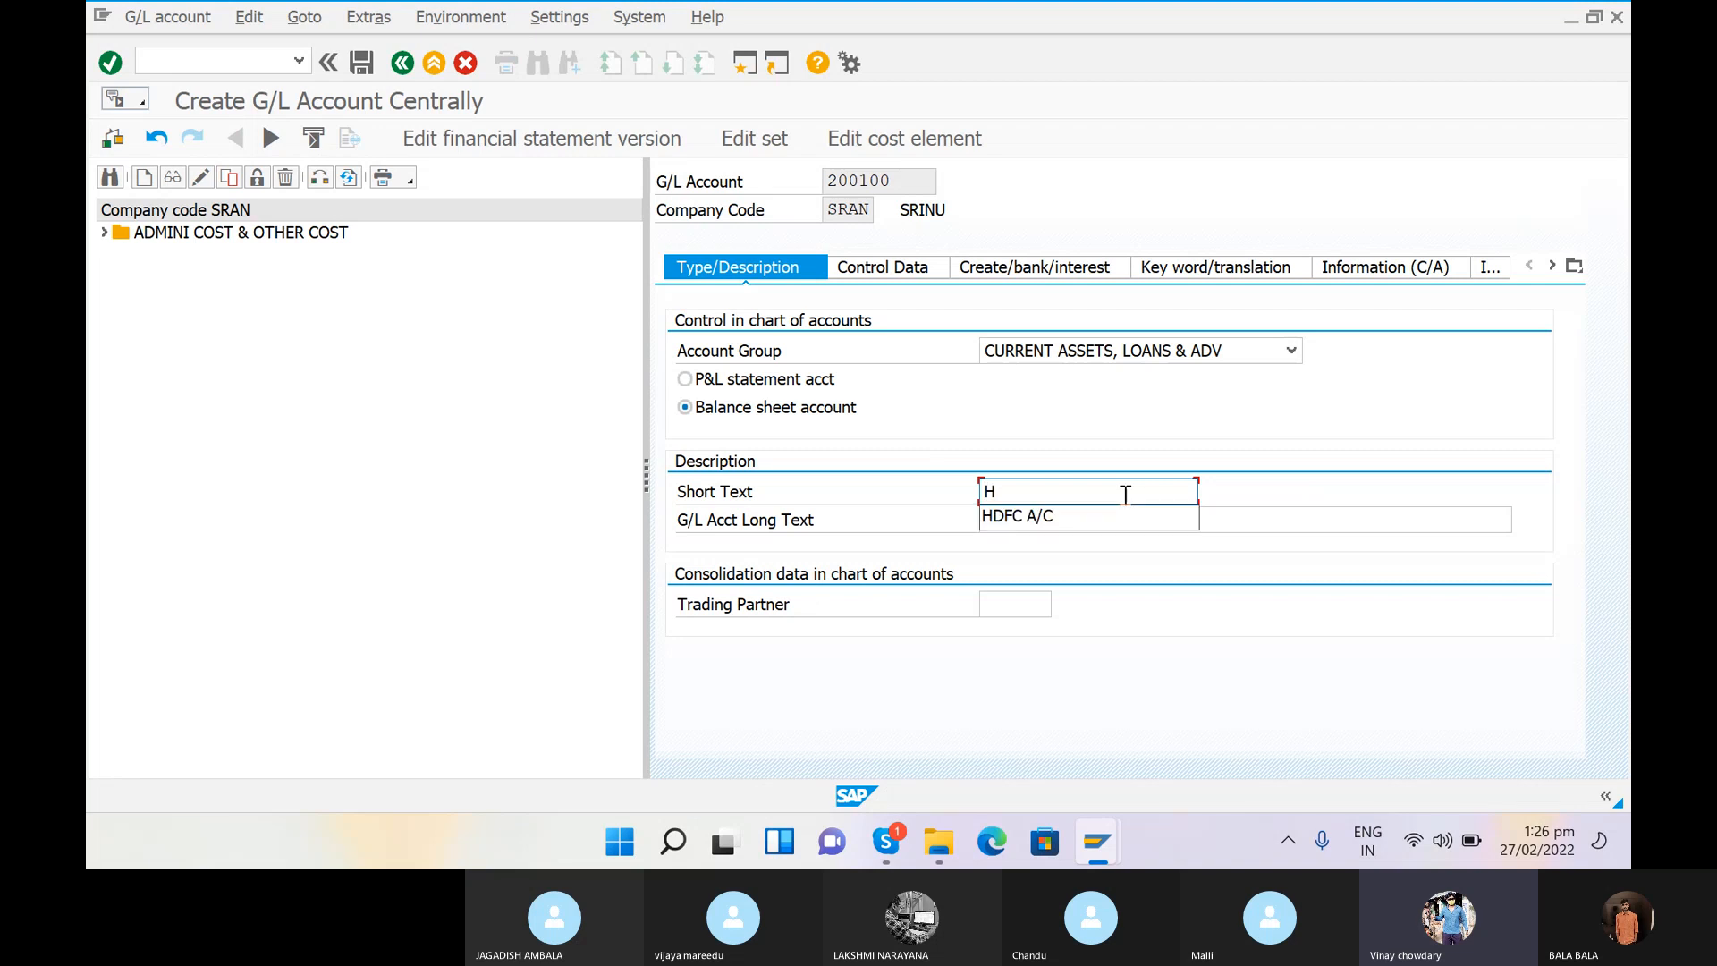
{"action": "left_click", "coordinate": [1043, 519]}
{"action": "left_click", "coordinate": [1047, 516]}
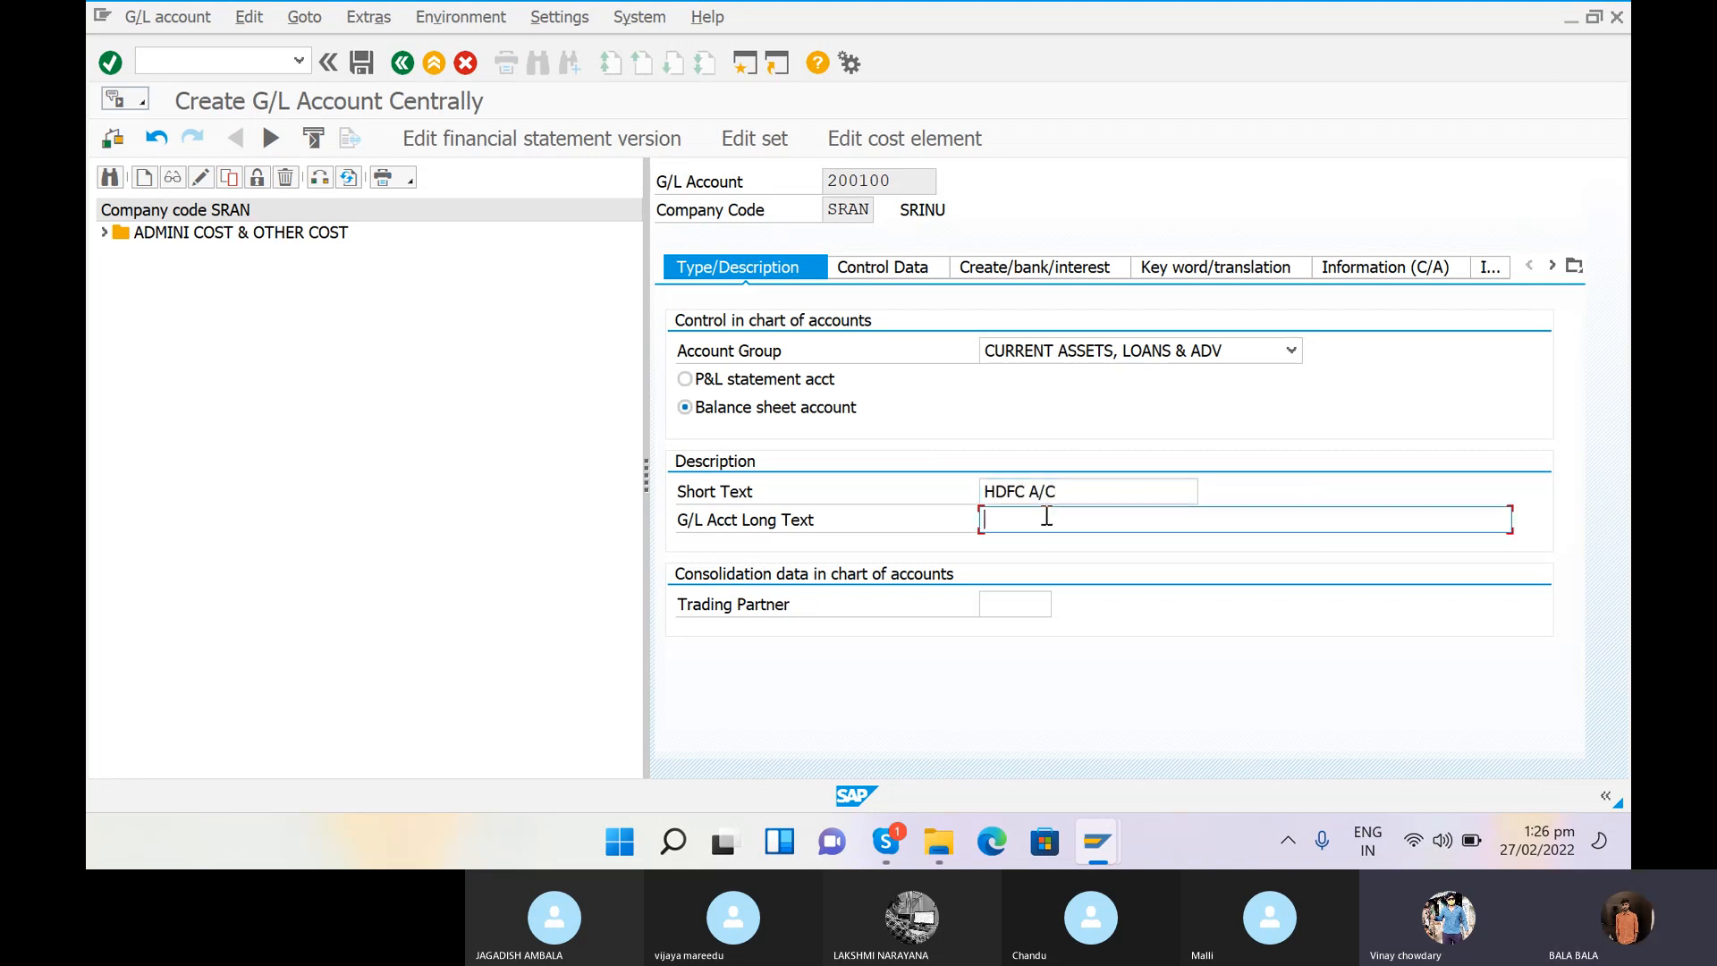
{"action": "type", "text": "H"}
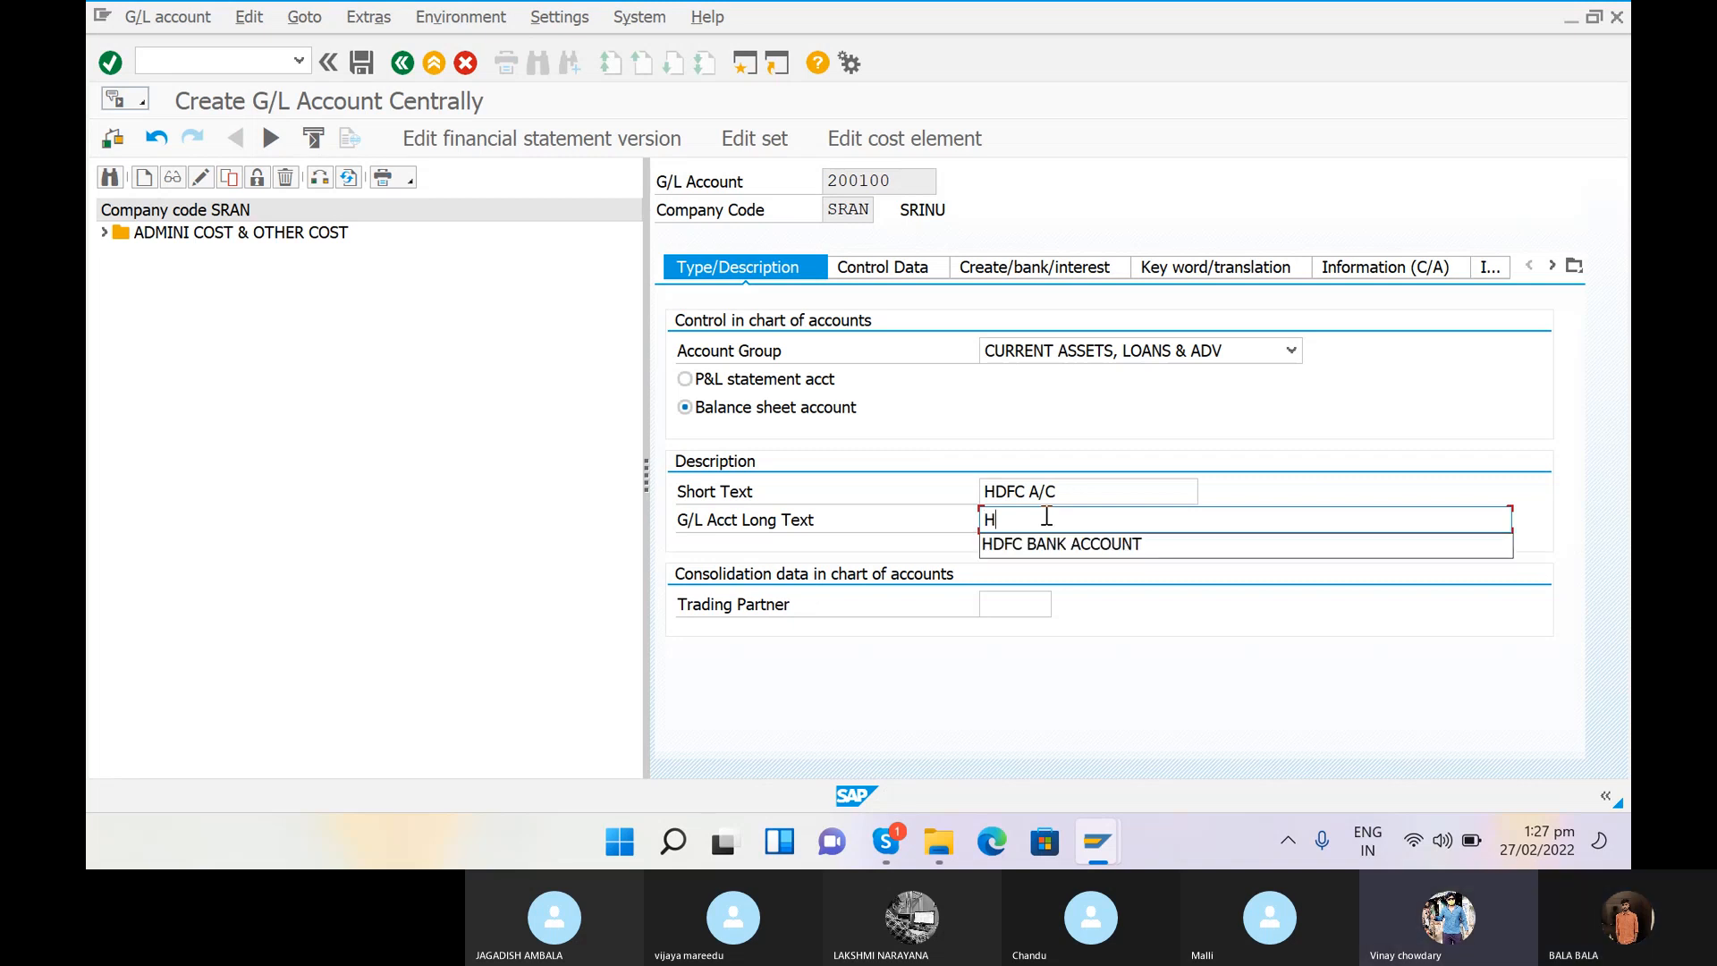
{"action": "left_click", "coordinate": [1044, 547]}
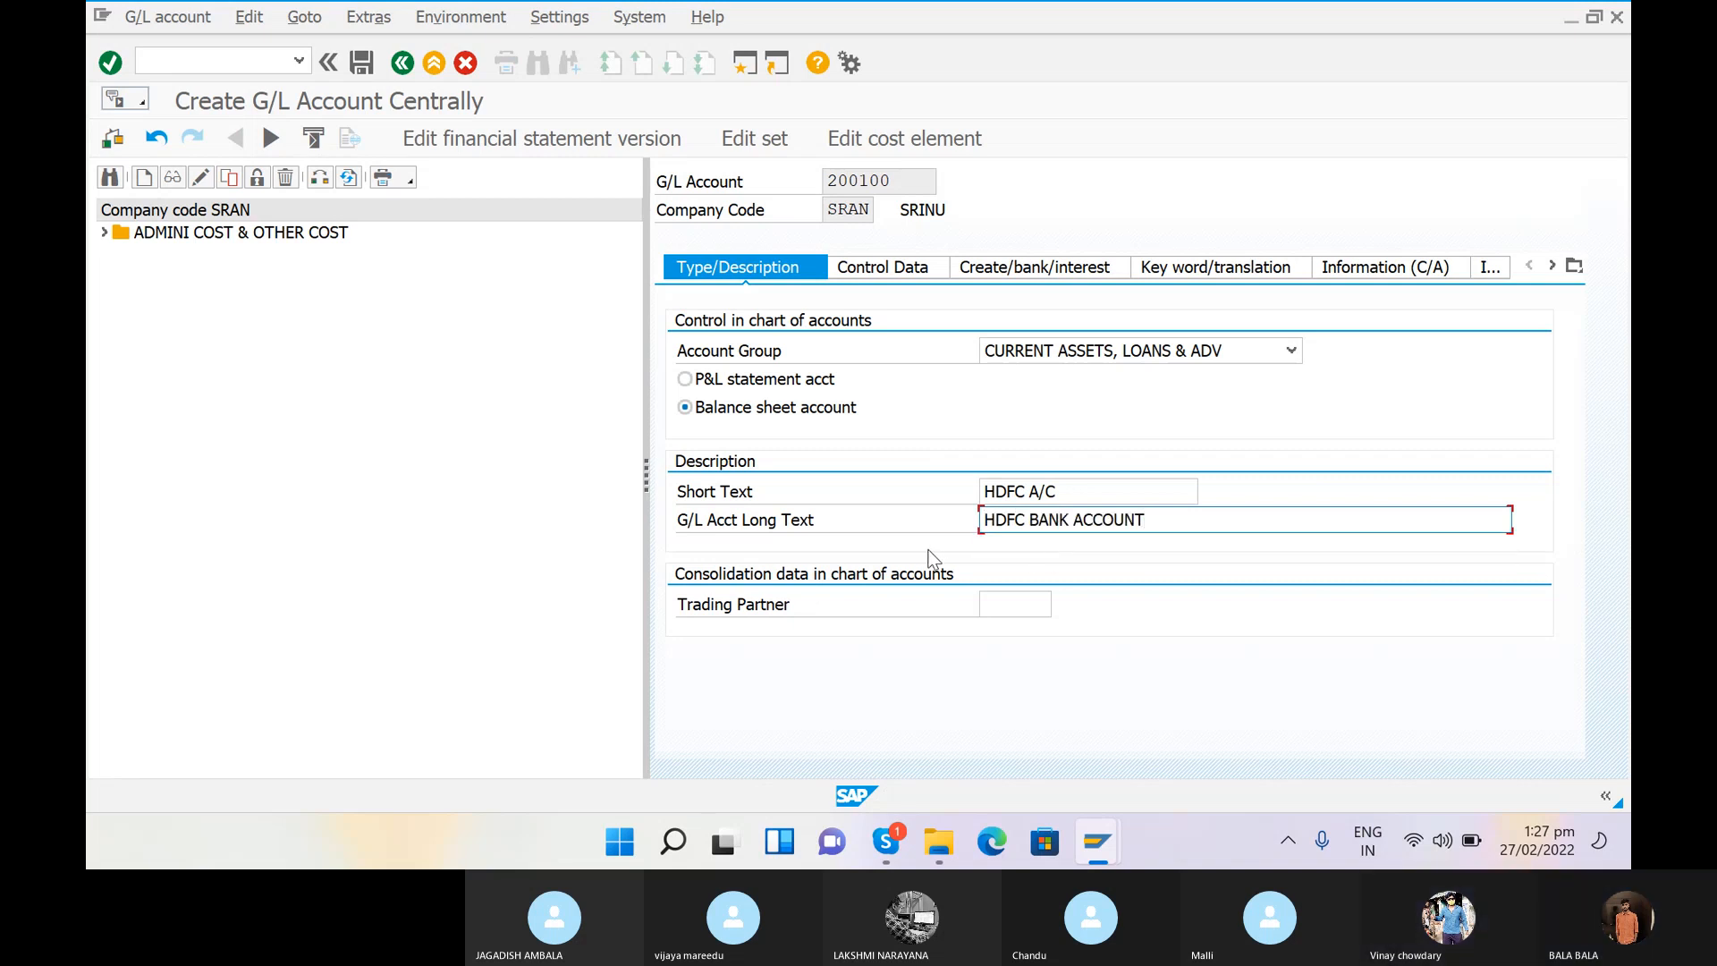
Step: Enable line item display in the HDFC account's control data and set its sort key to 001
{"action": "left_click", "coordinate": [882, 268]}
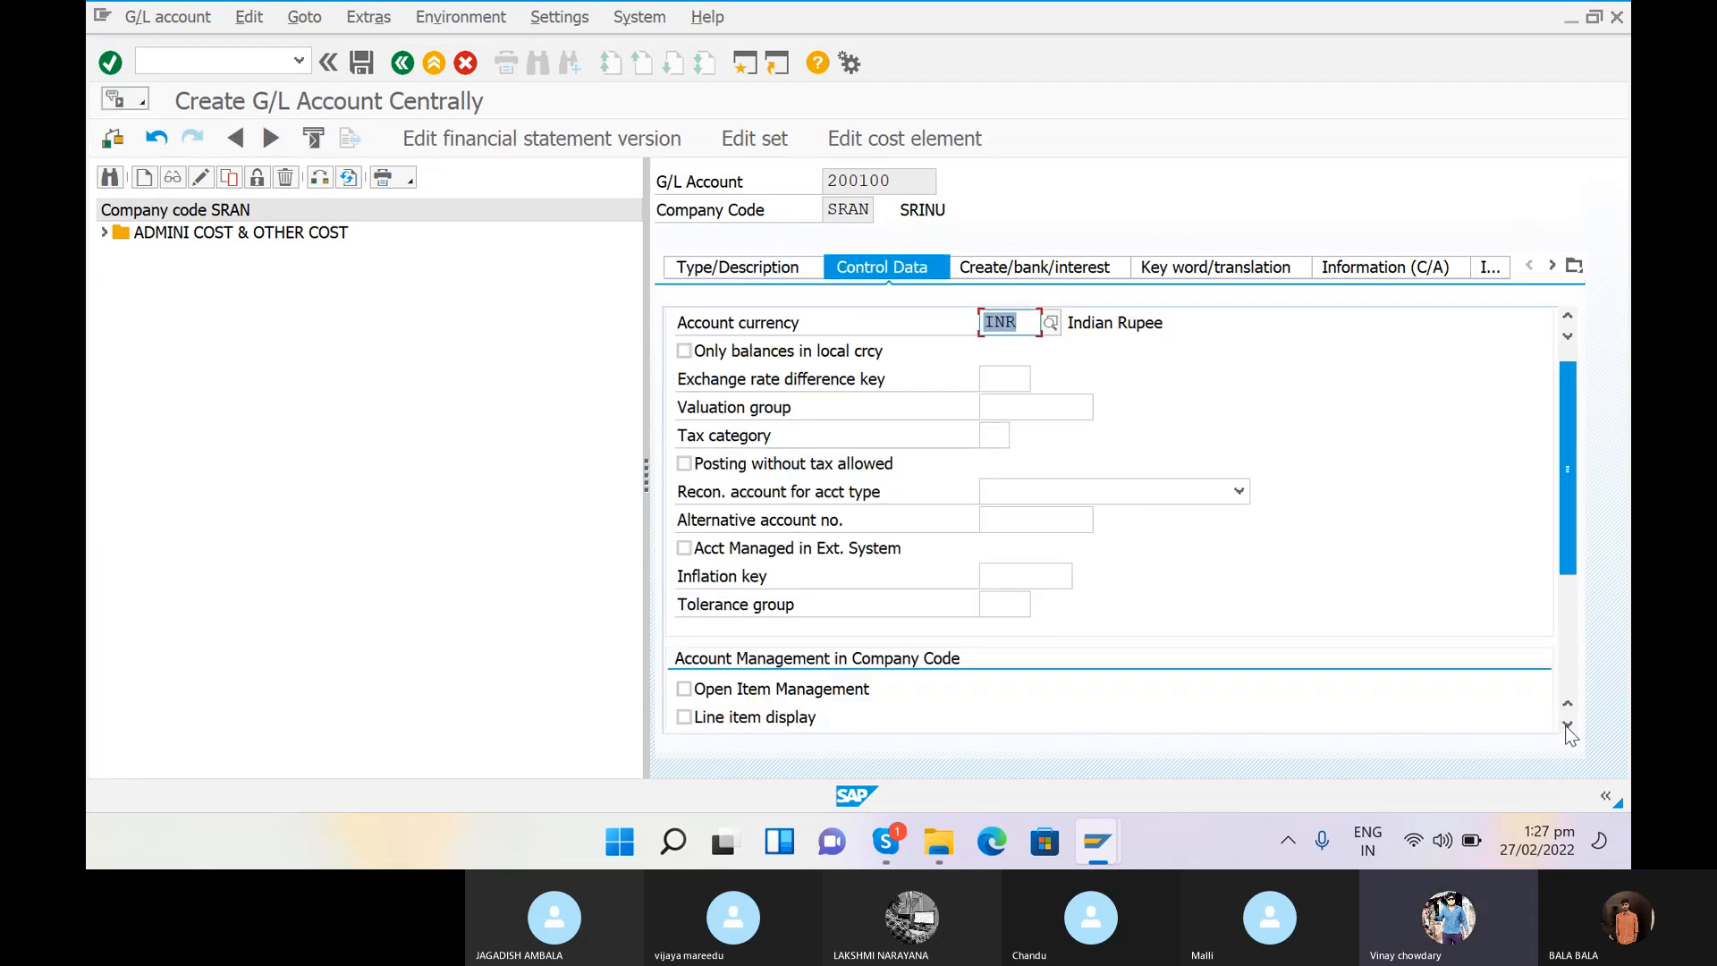
{"action": "left_click", "coordinate": [1567, 725]}
{"action": "left_click", "coordinate": [1567, 725]}
{"action": "left_click", "coordinate": [1567, 725]}
{"action": "left_click", "coordinate": [761, 640]}
{"action": "left_click", "coordinate": [996, 660]}
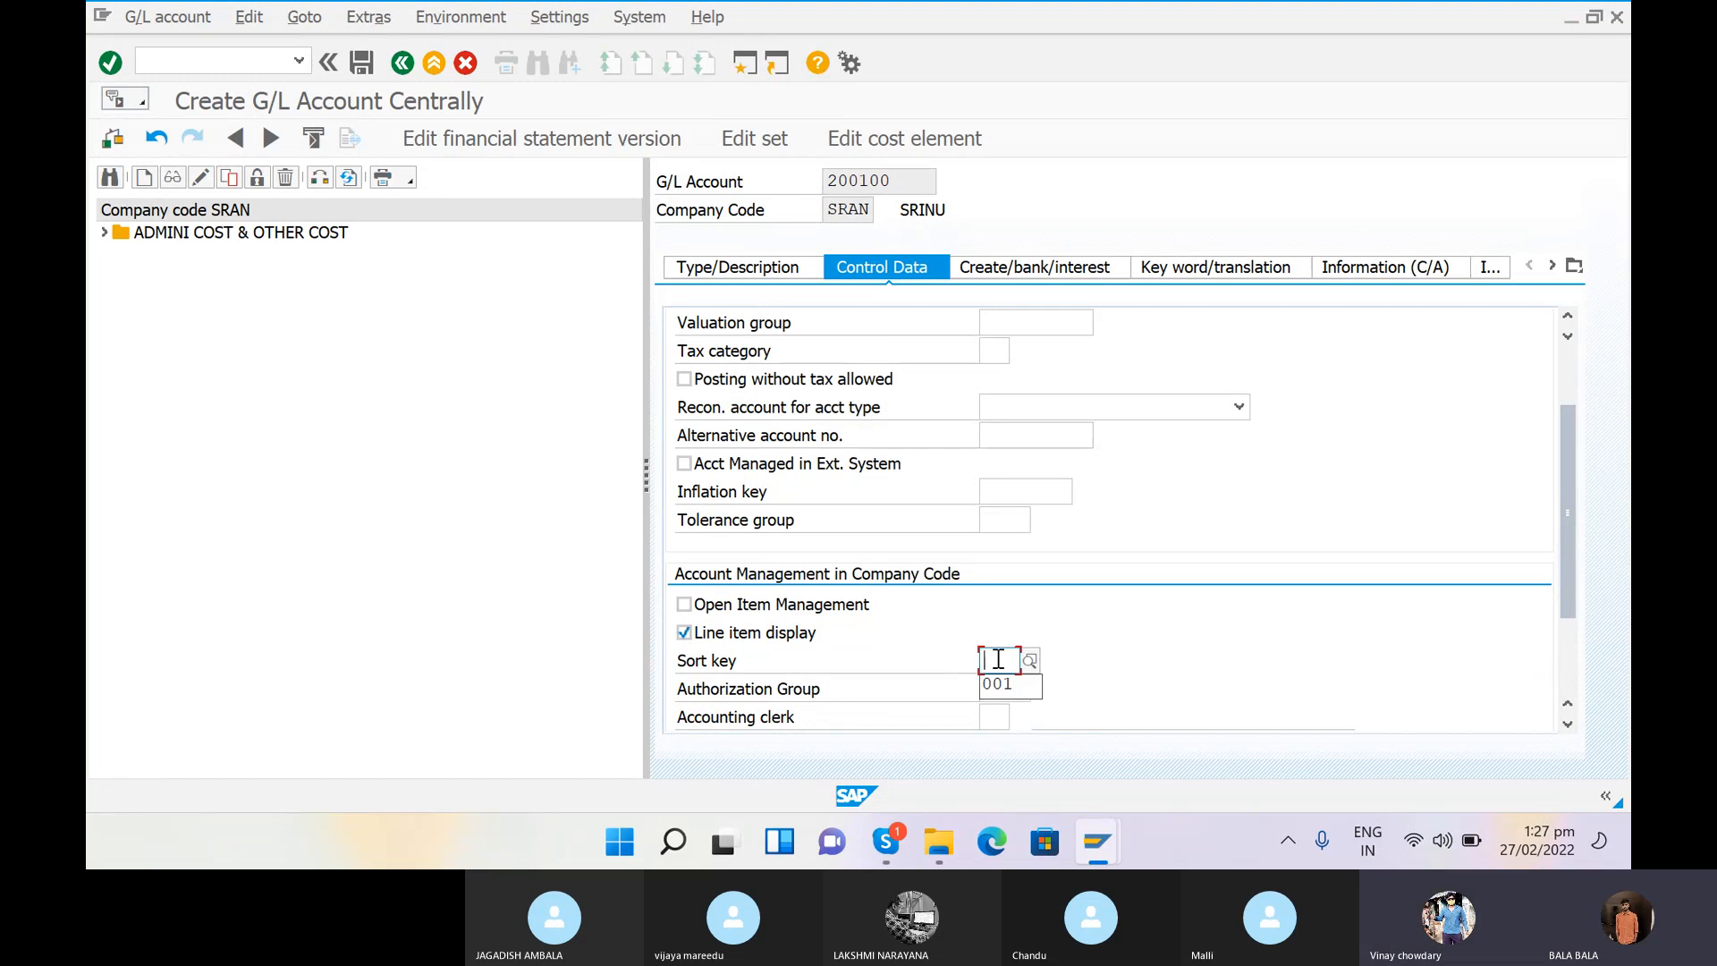
{"action": "left_click", "coordinate": [1000, 684]}
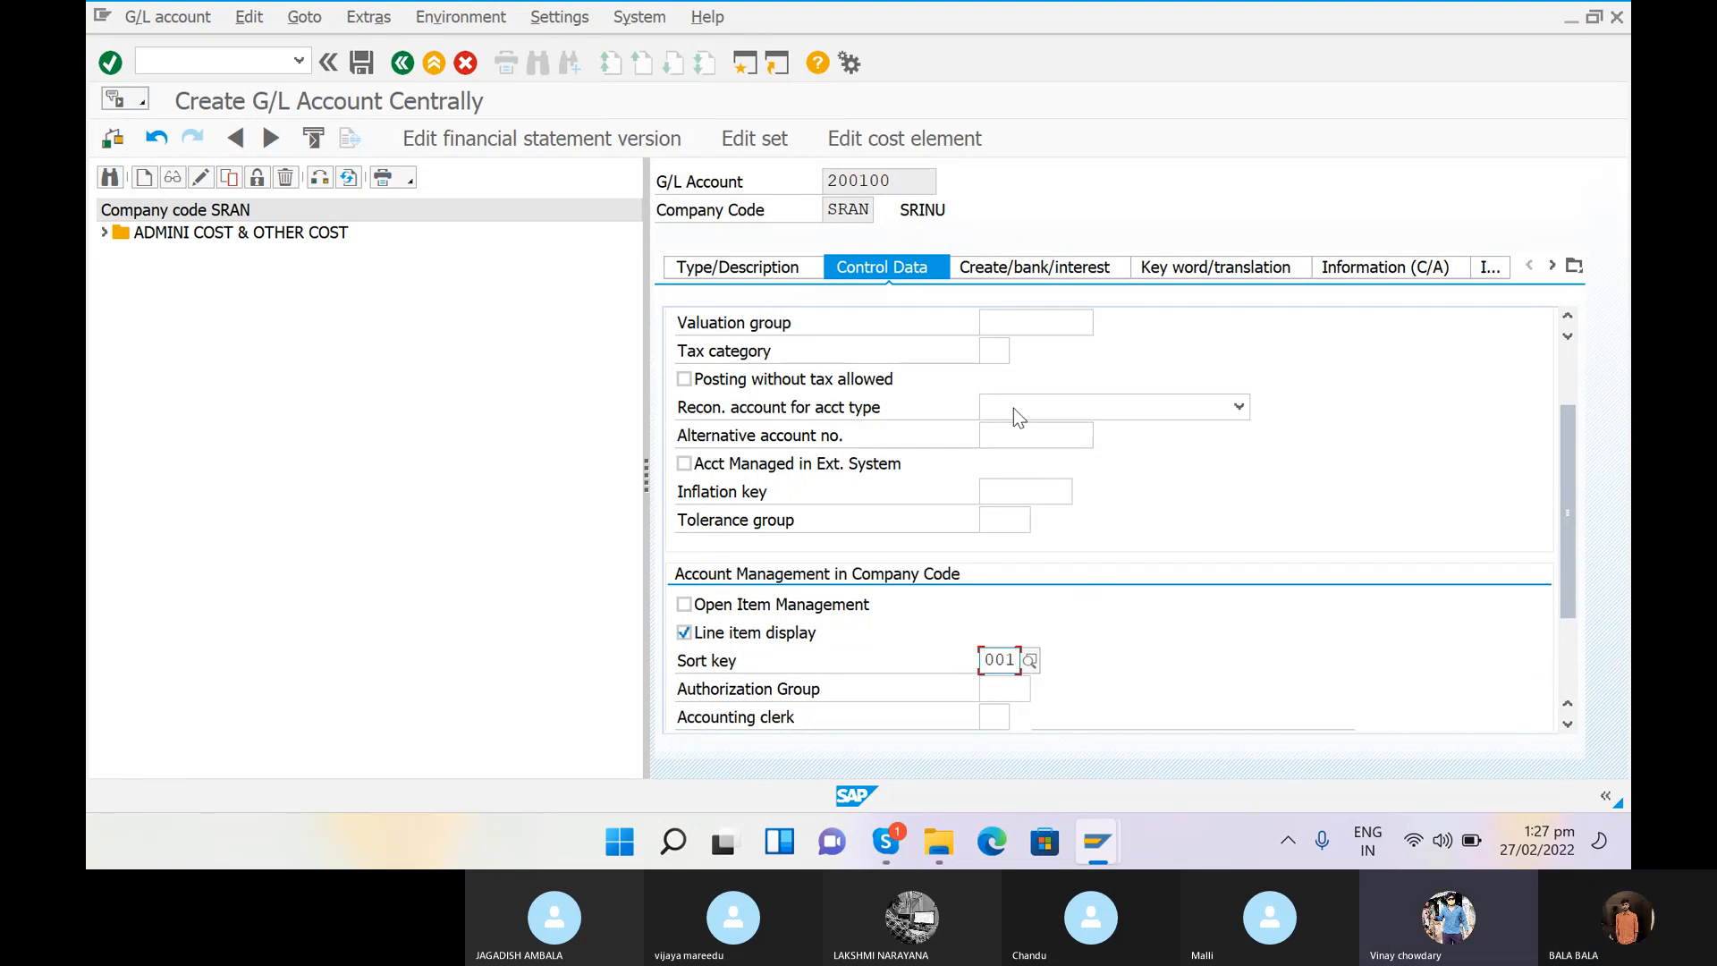
Step: Set the HDFC account's field status group to G001
{"action": "left_click", "coordinate": [1018, 268]}
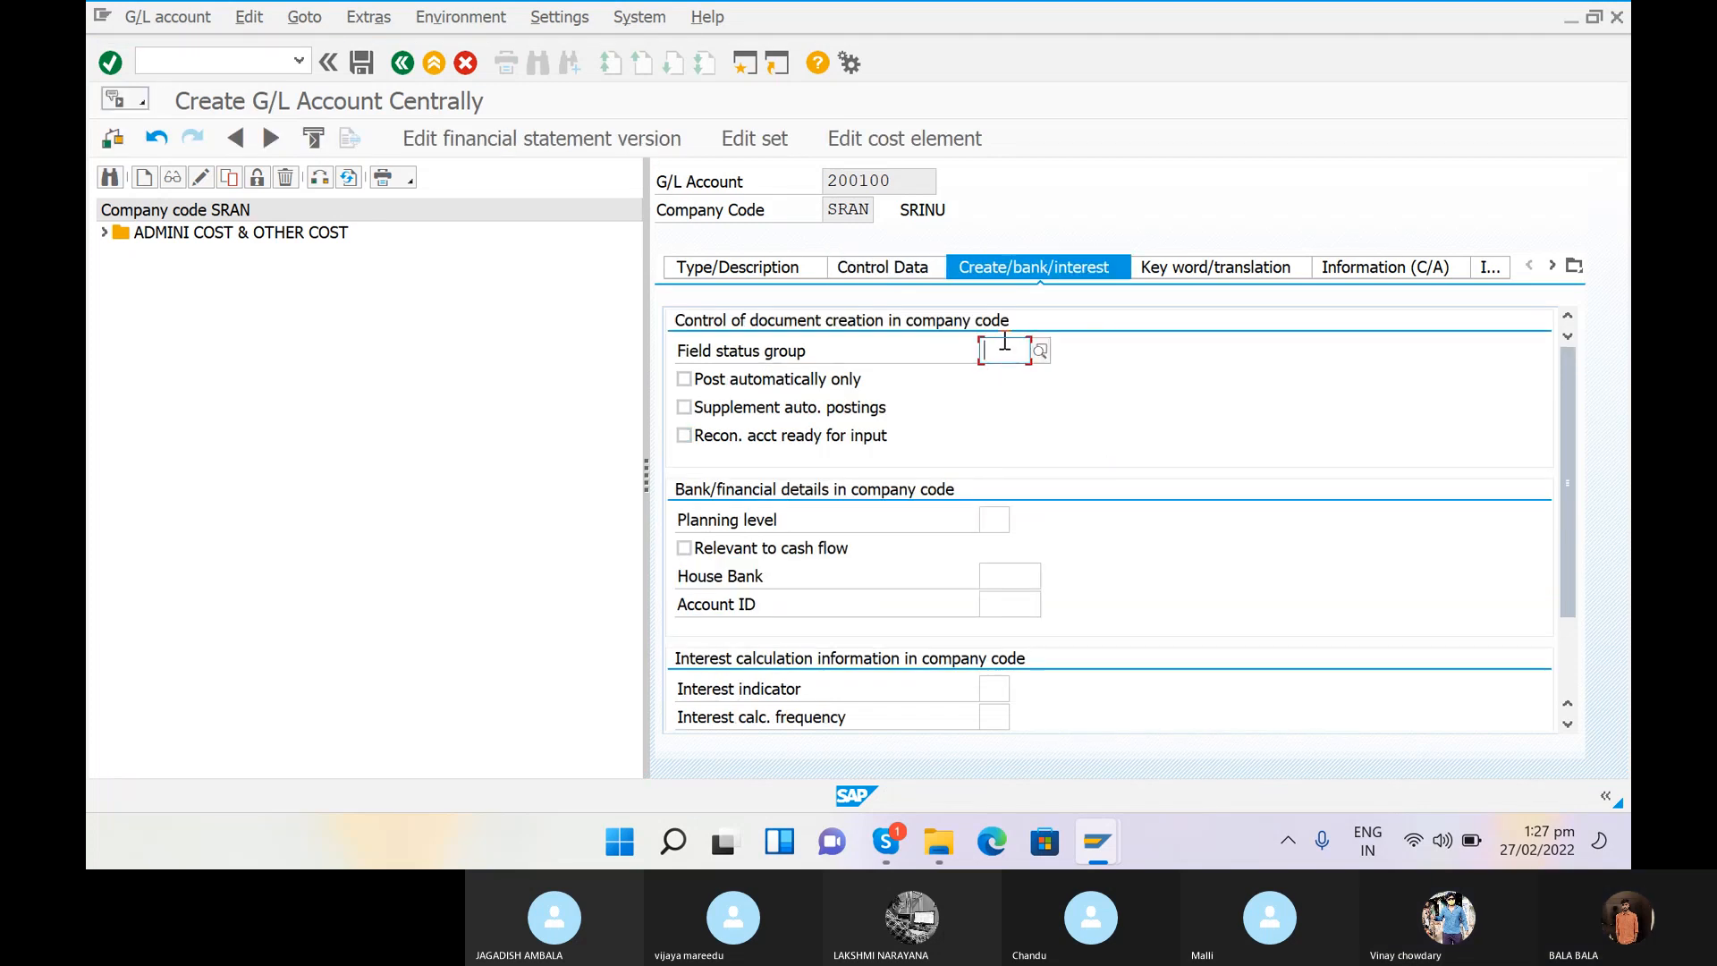
{"action": "type", "text": "GO"}
{"action": "key", "text": "BackSpace"}
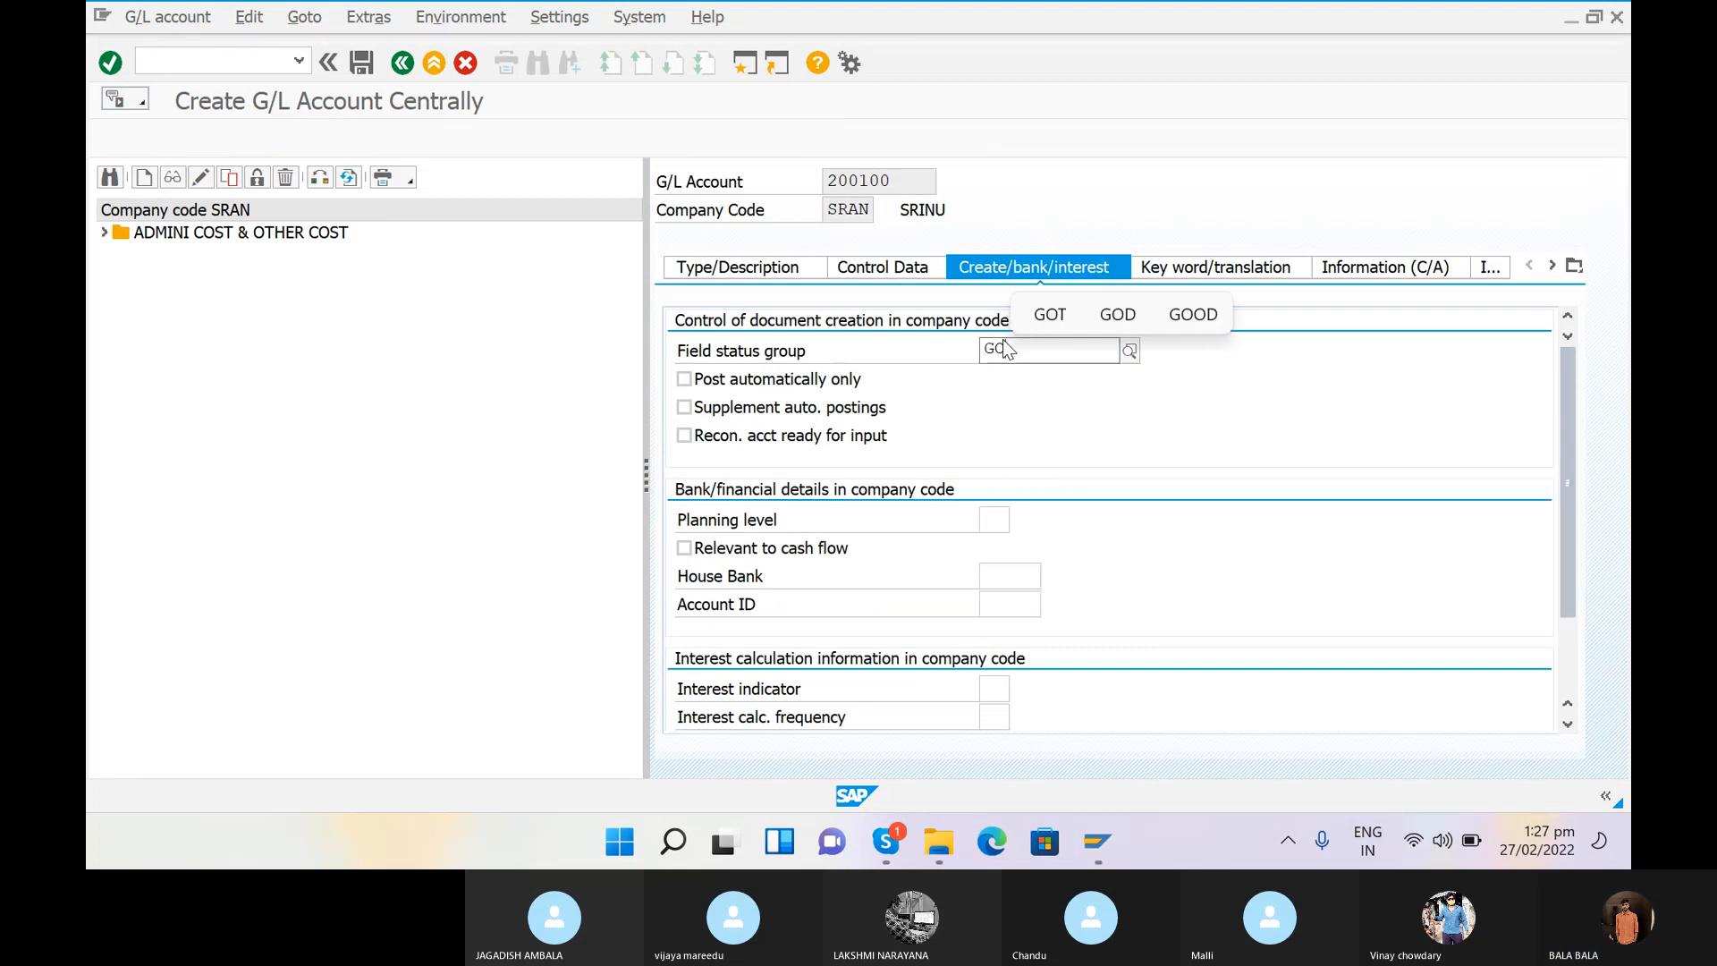
{"action": "type", "text": "001"}
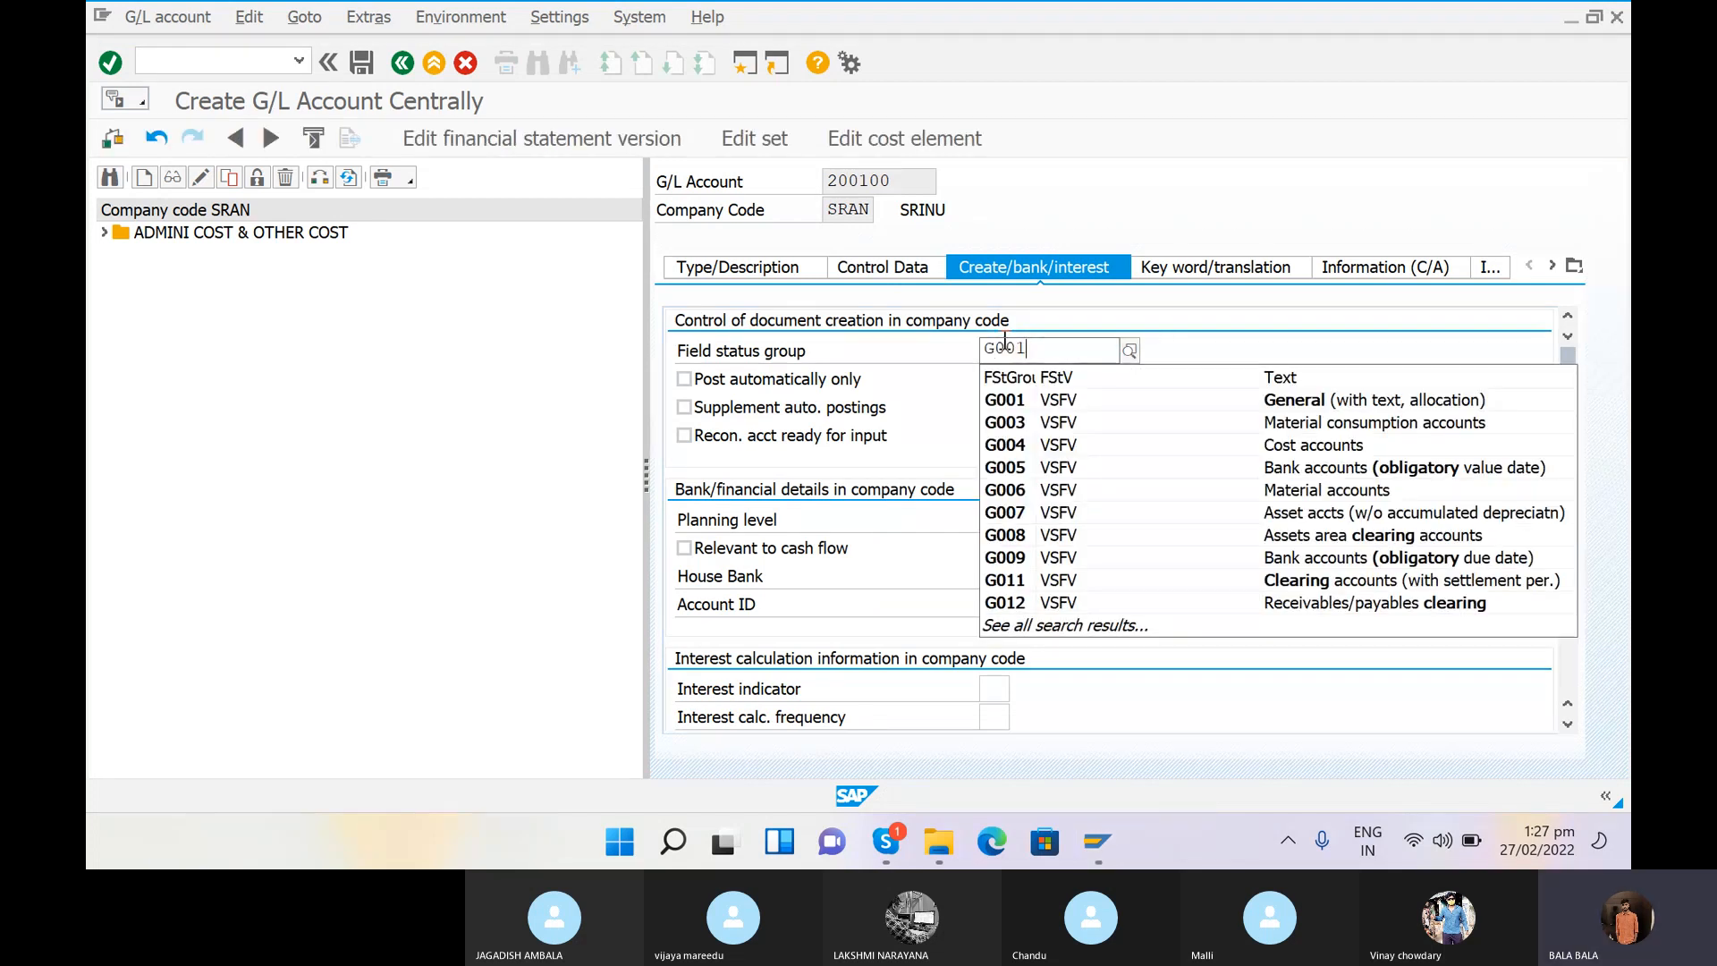
{"action": "left_click", "coordinate": [1056, 400]}
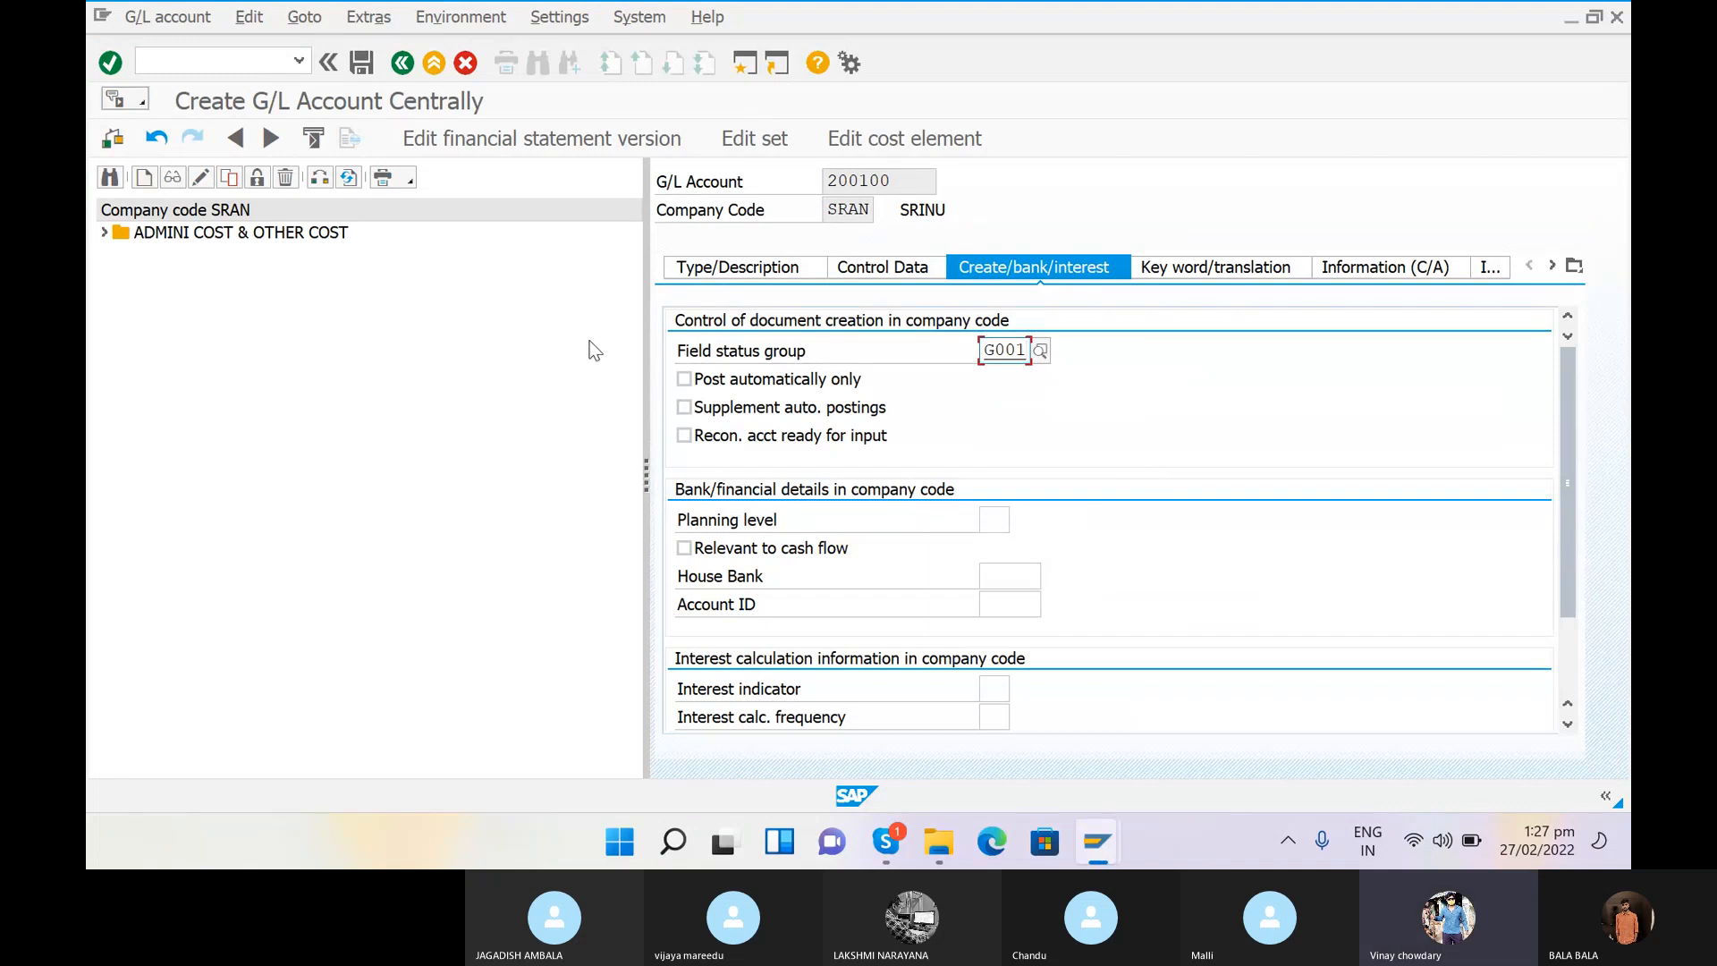
Step: Review the HDFC account's control data and field status group, save the account and collapse its group in the account list
{"action": "left_click", "coordinate": [900, 274]}
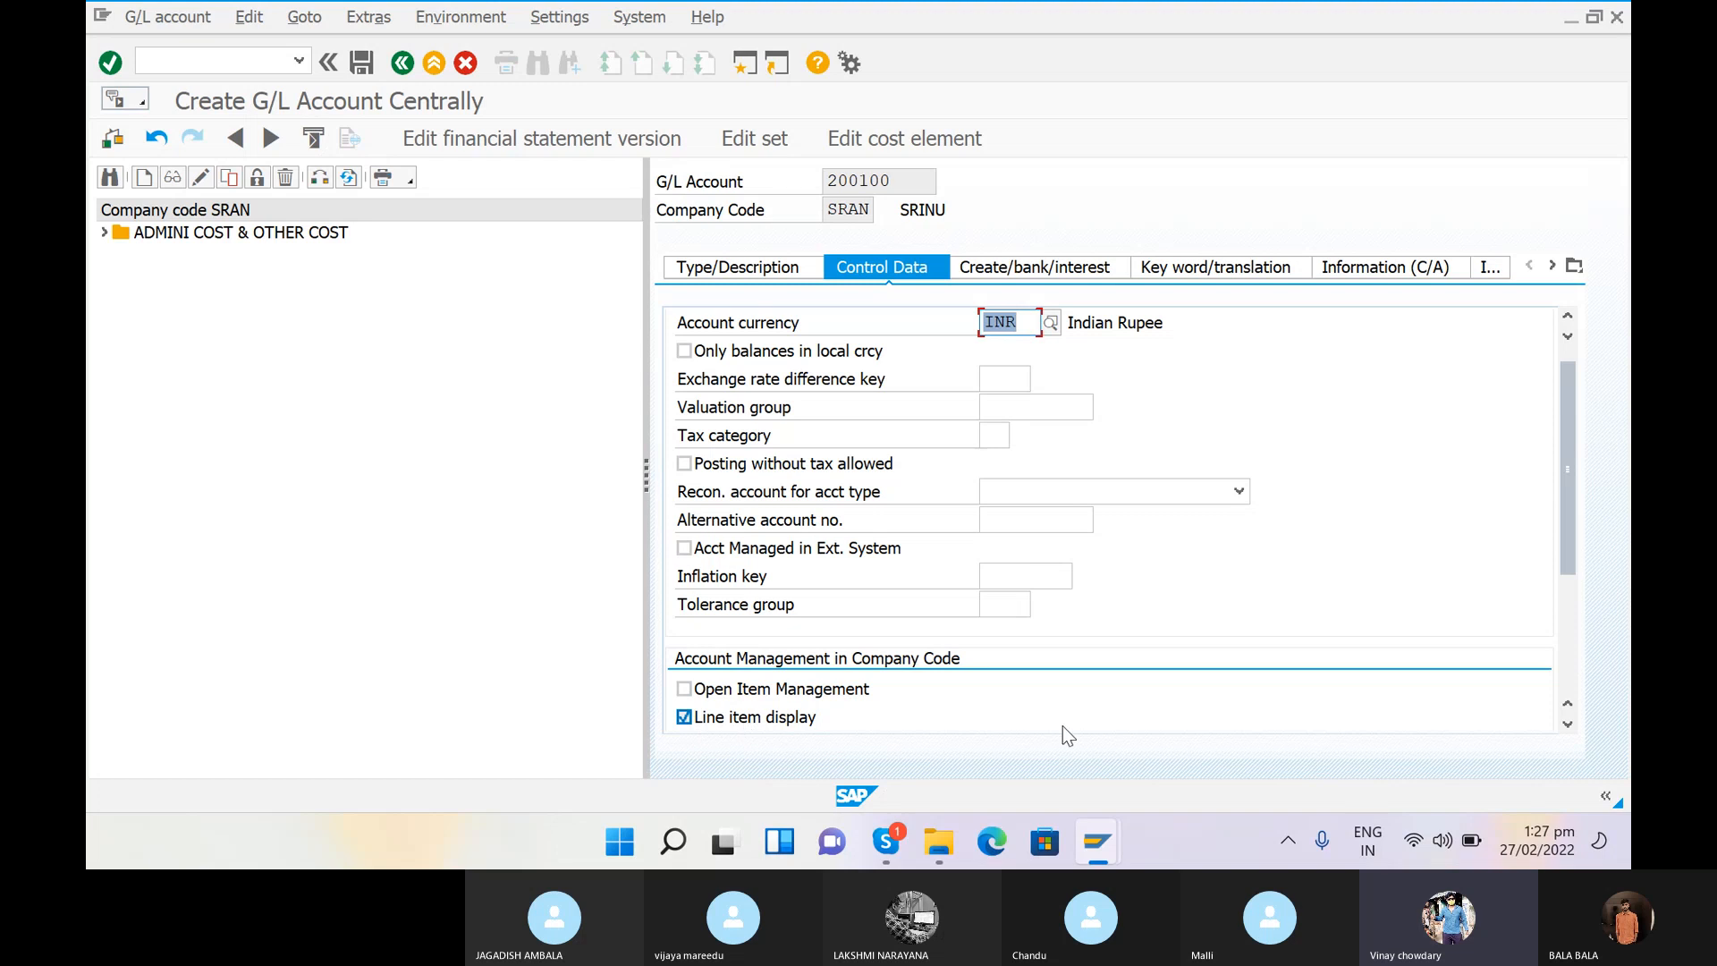
{"action": "left_click", "coordinate": [1566, 725]}
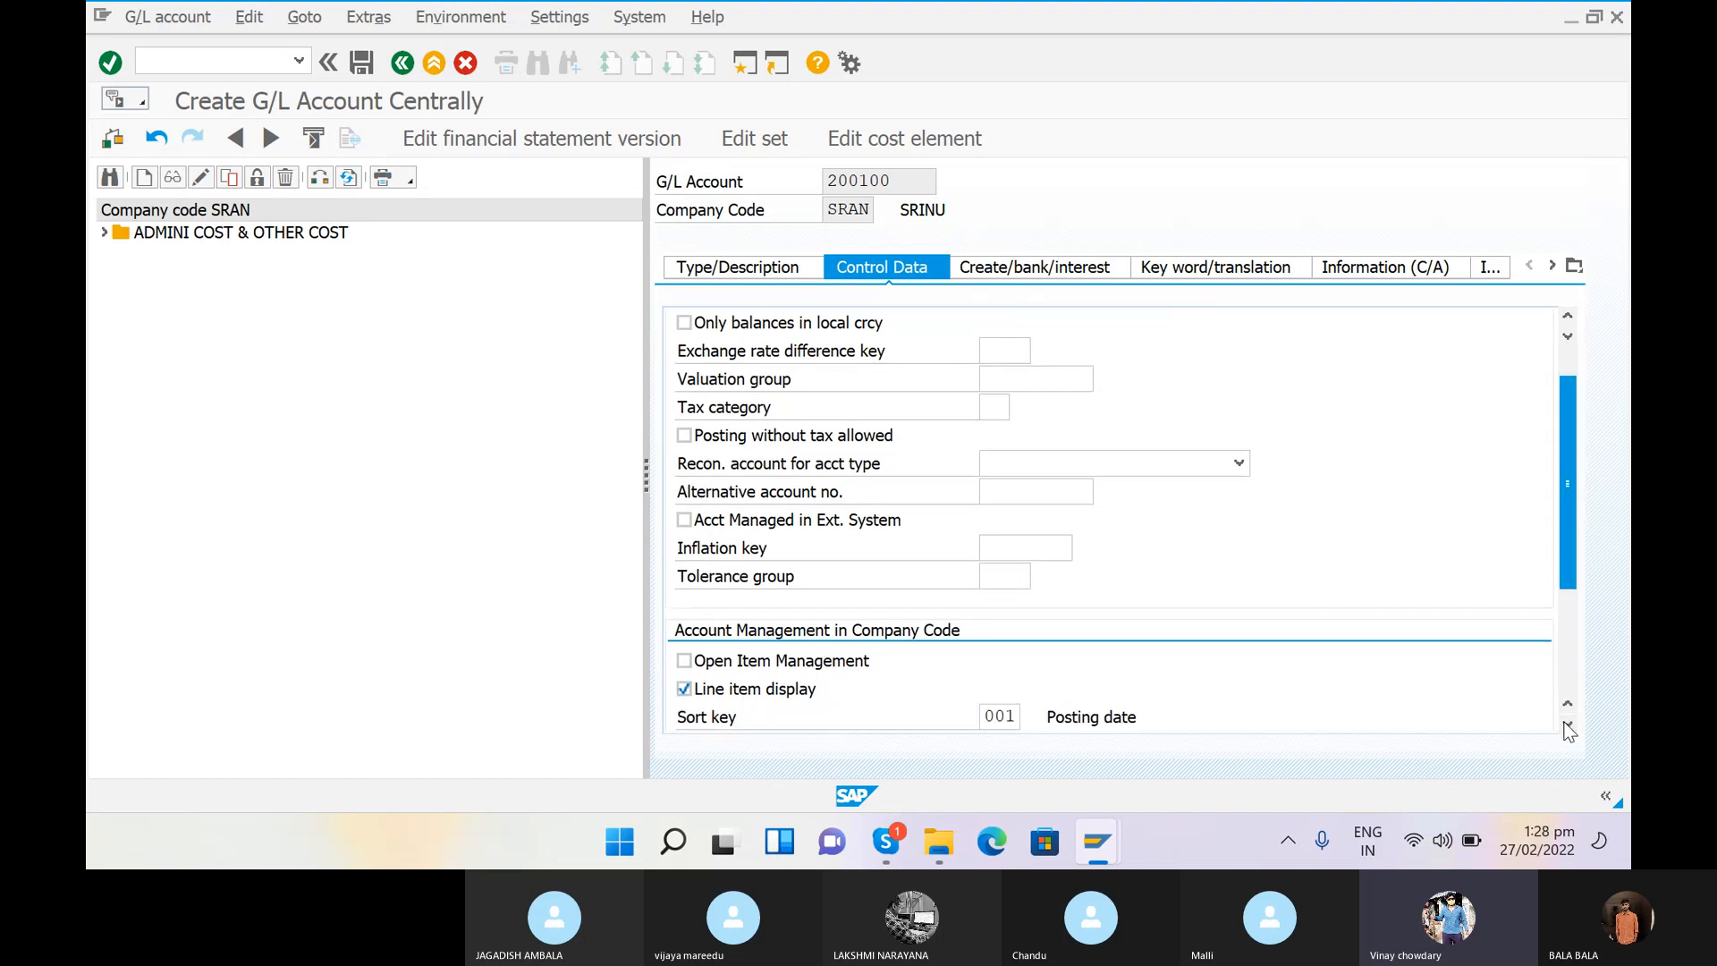
{"action": "left_click", "coordinate": [1566, 725]}
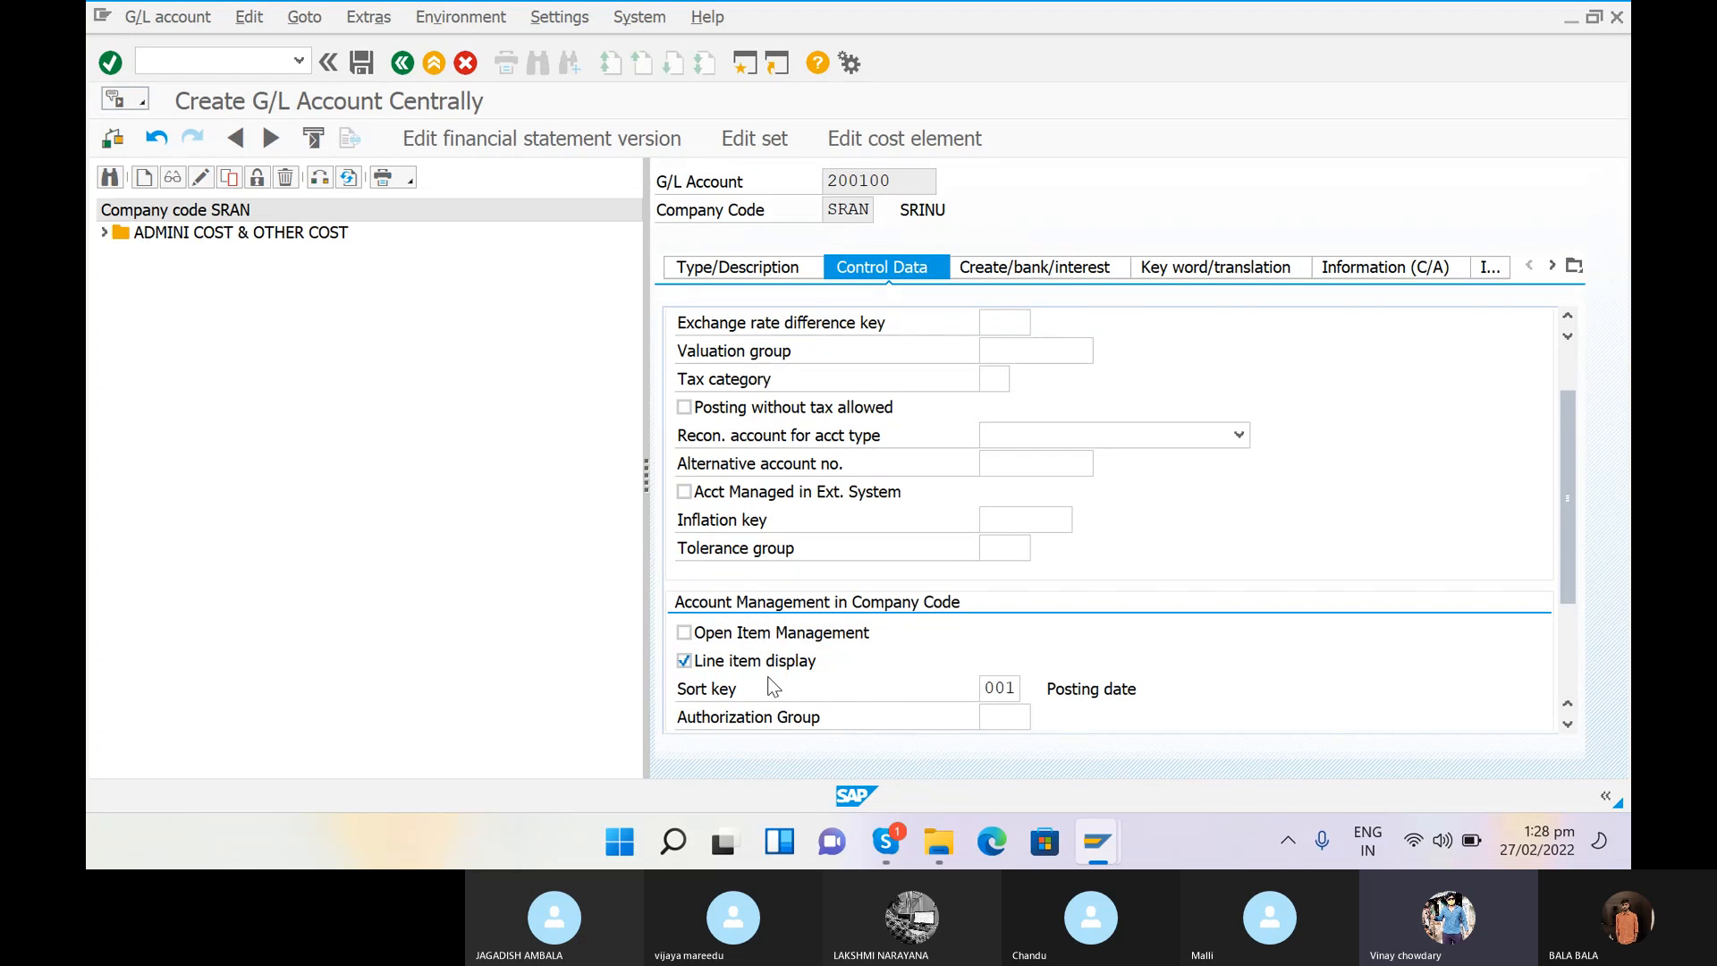
{"action": "left_click", "coordinate": [1019, 268]}
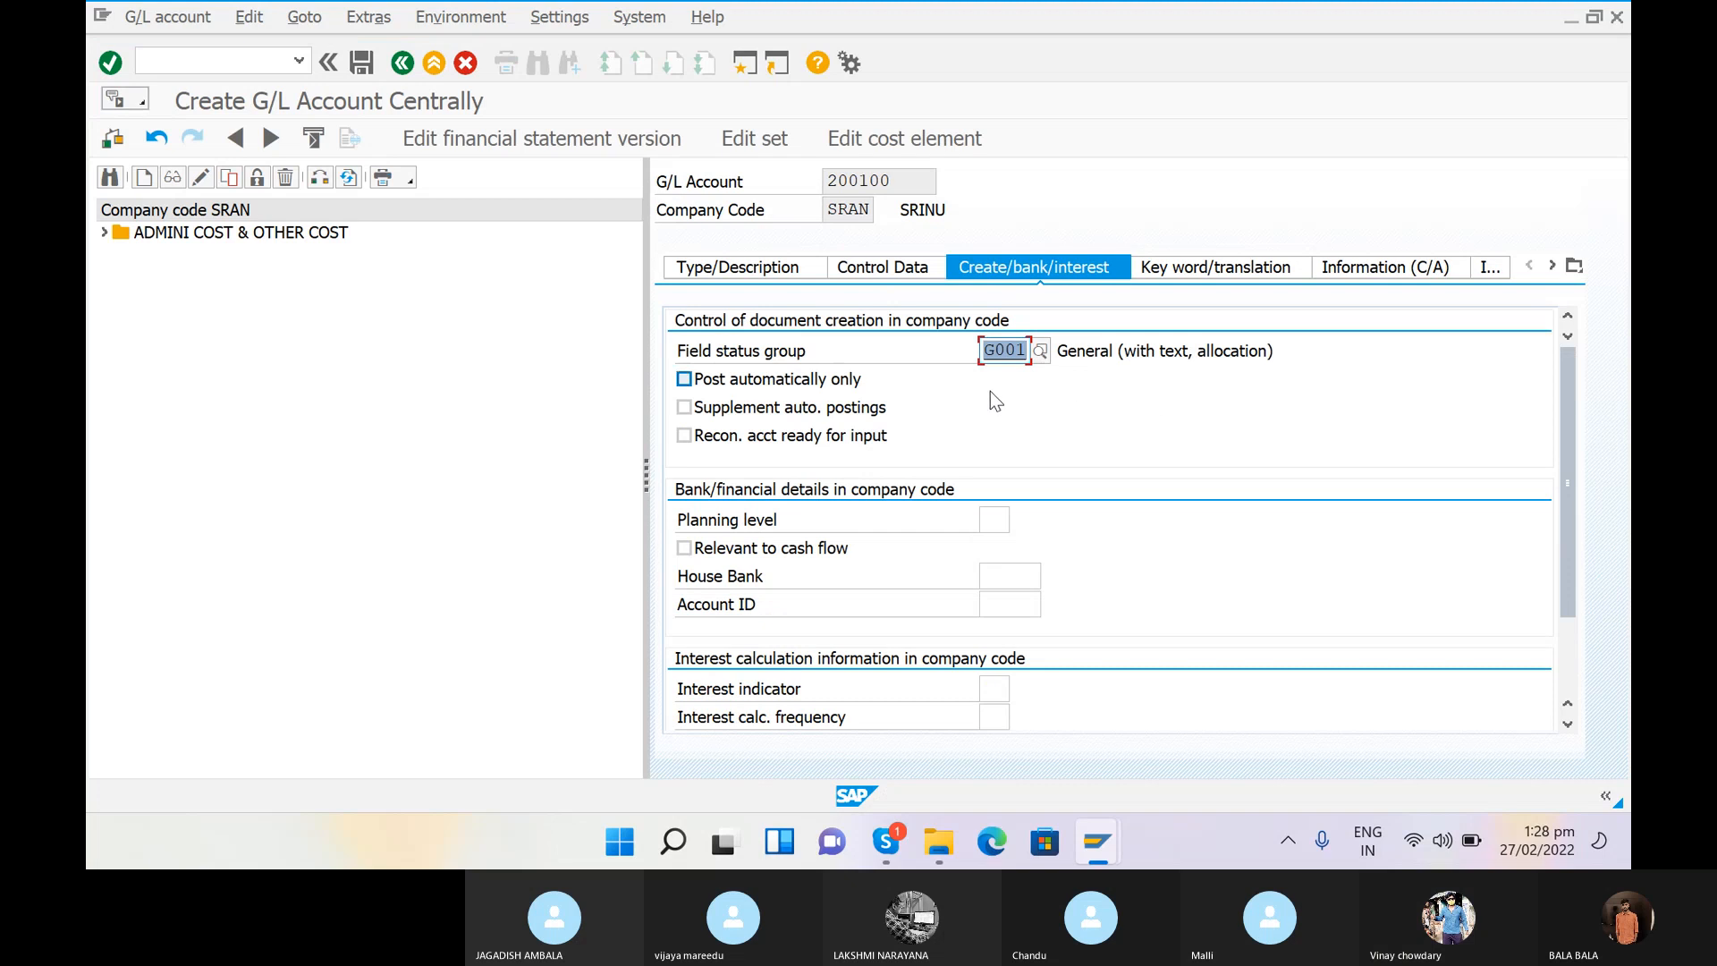
{"action": "left_click", "coordinate": [363, 61]}
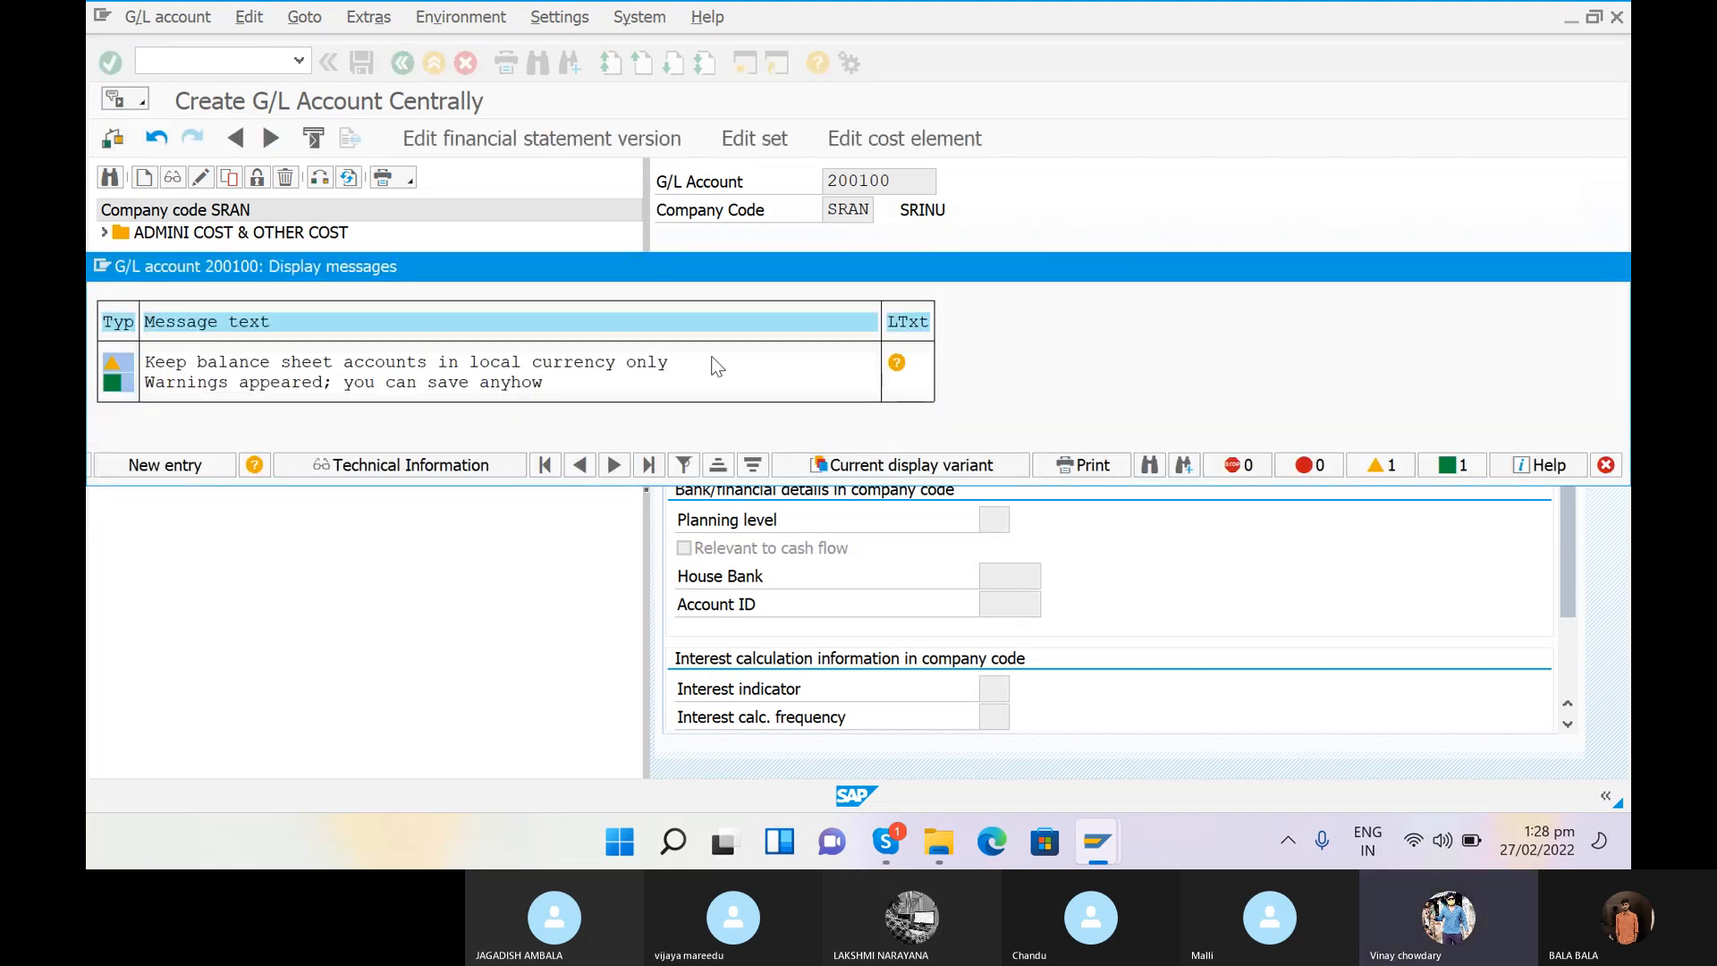
{"action": "key", "text": "Return"}
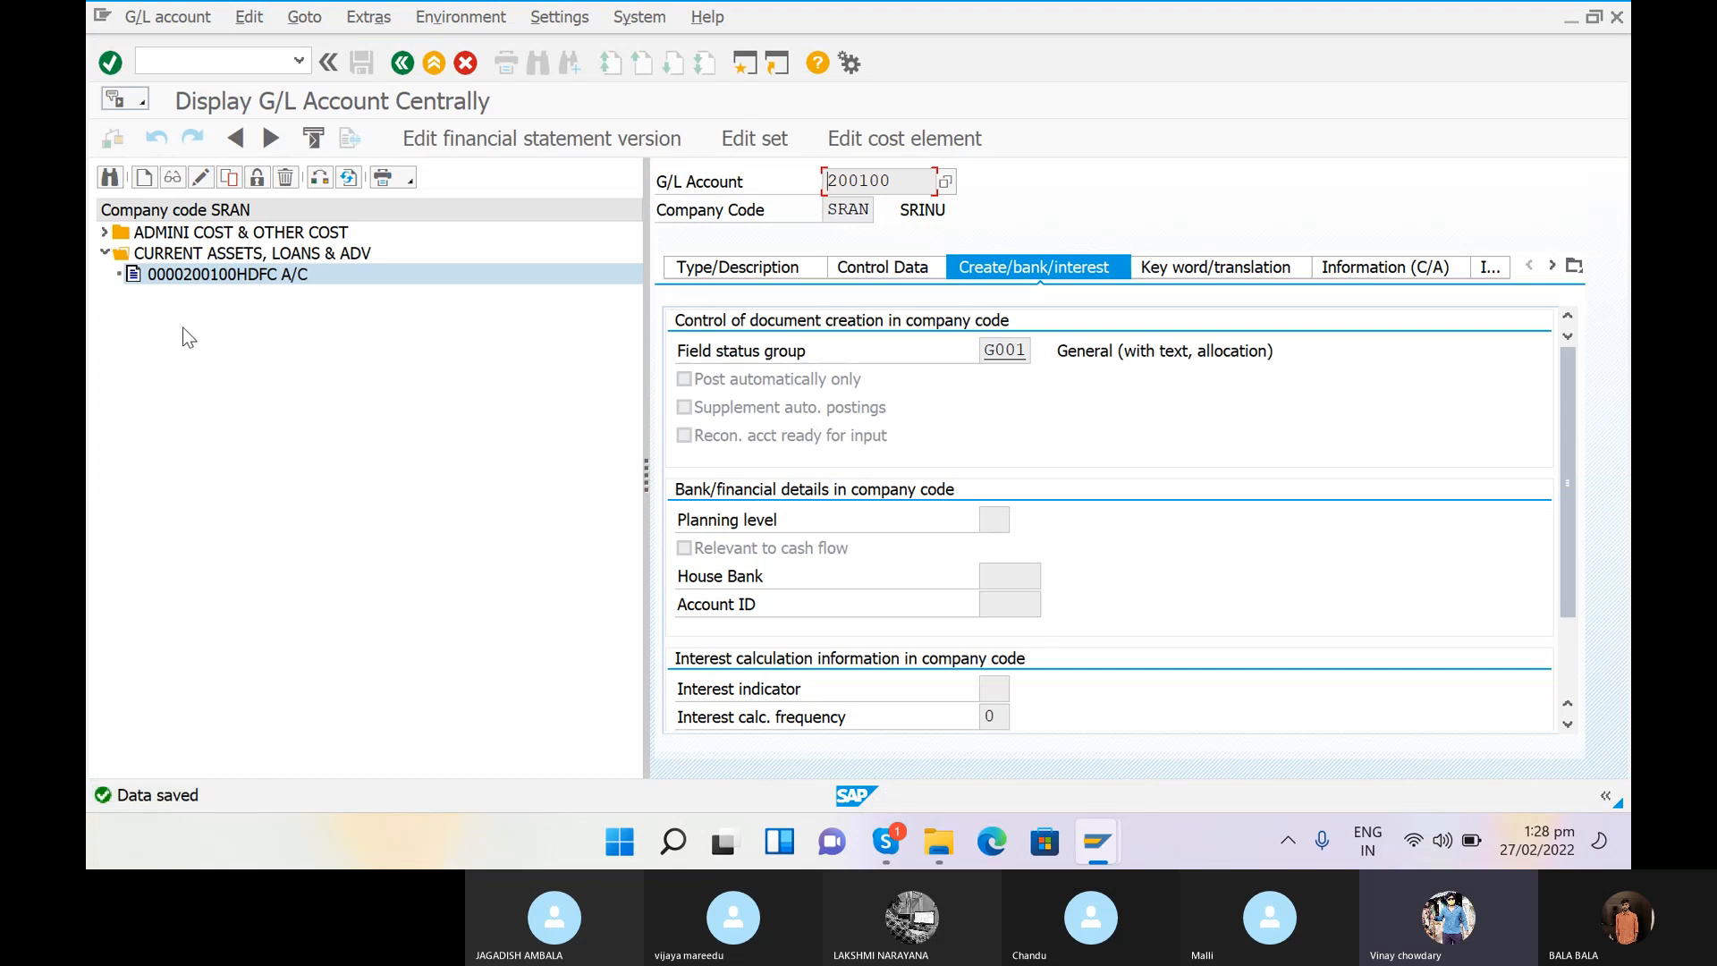
{"action": "left_click", "coordinate": [105, 256]}
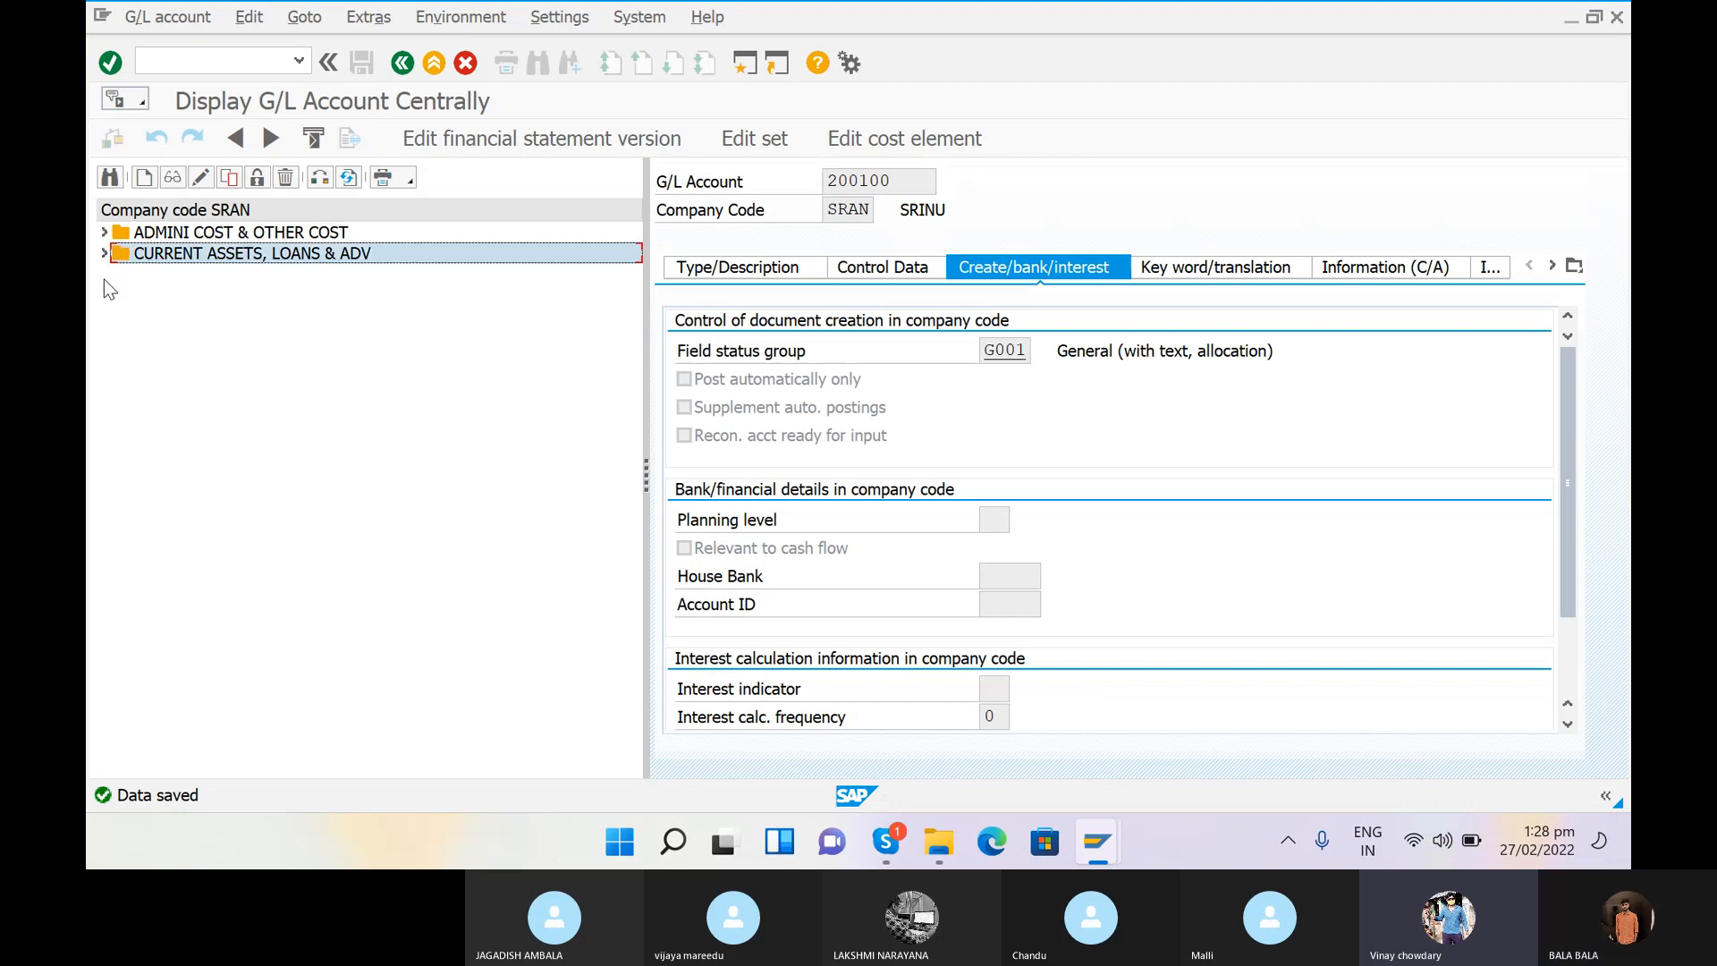
Step: Open G/L document entry with transaction FB50 and set the document date to 27.02.2021
{"action": "left_click", "coordinate": [176, 58]}
{"action": "type", "text": "/N"}
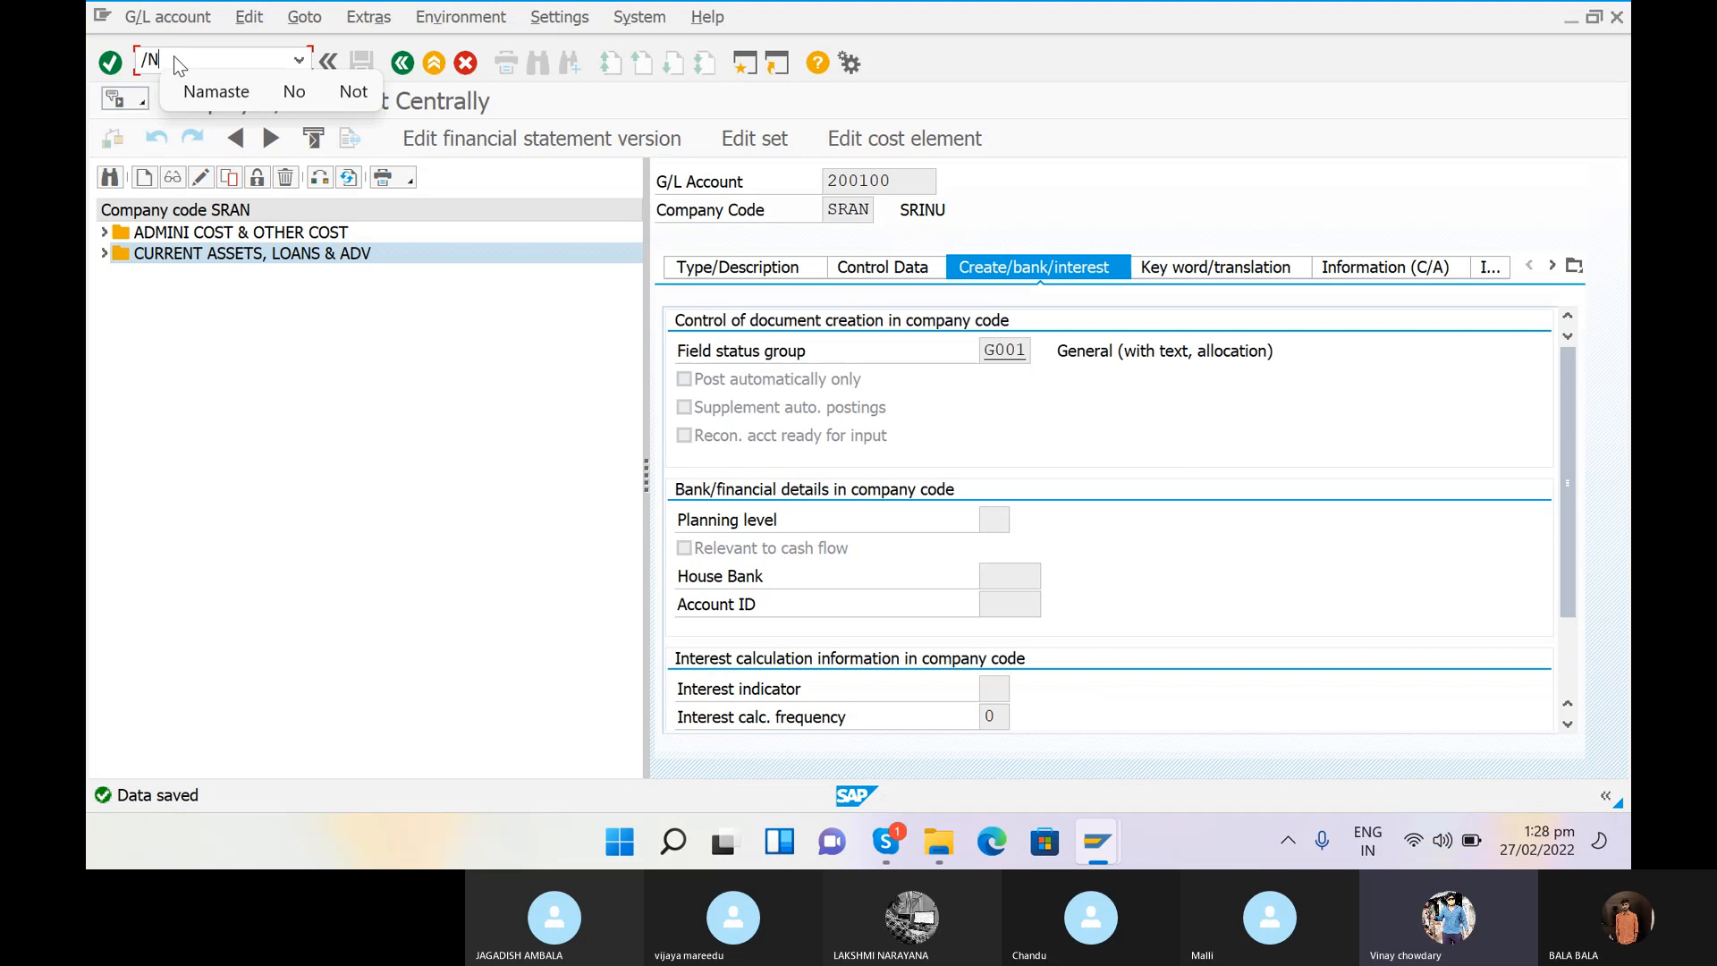
{"action": "type", "text": "FB50"}
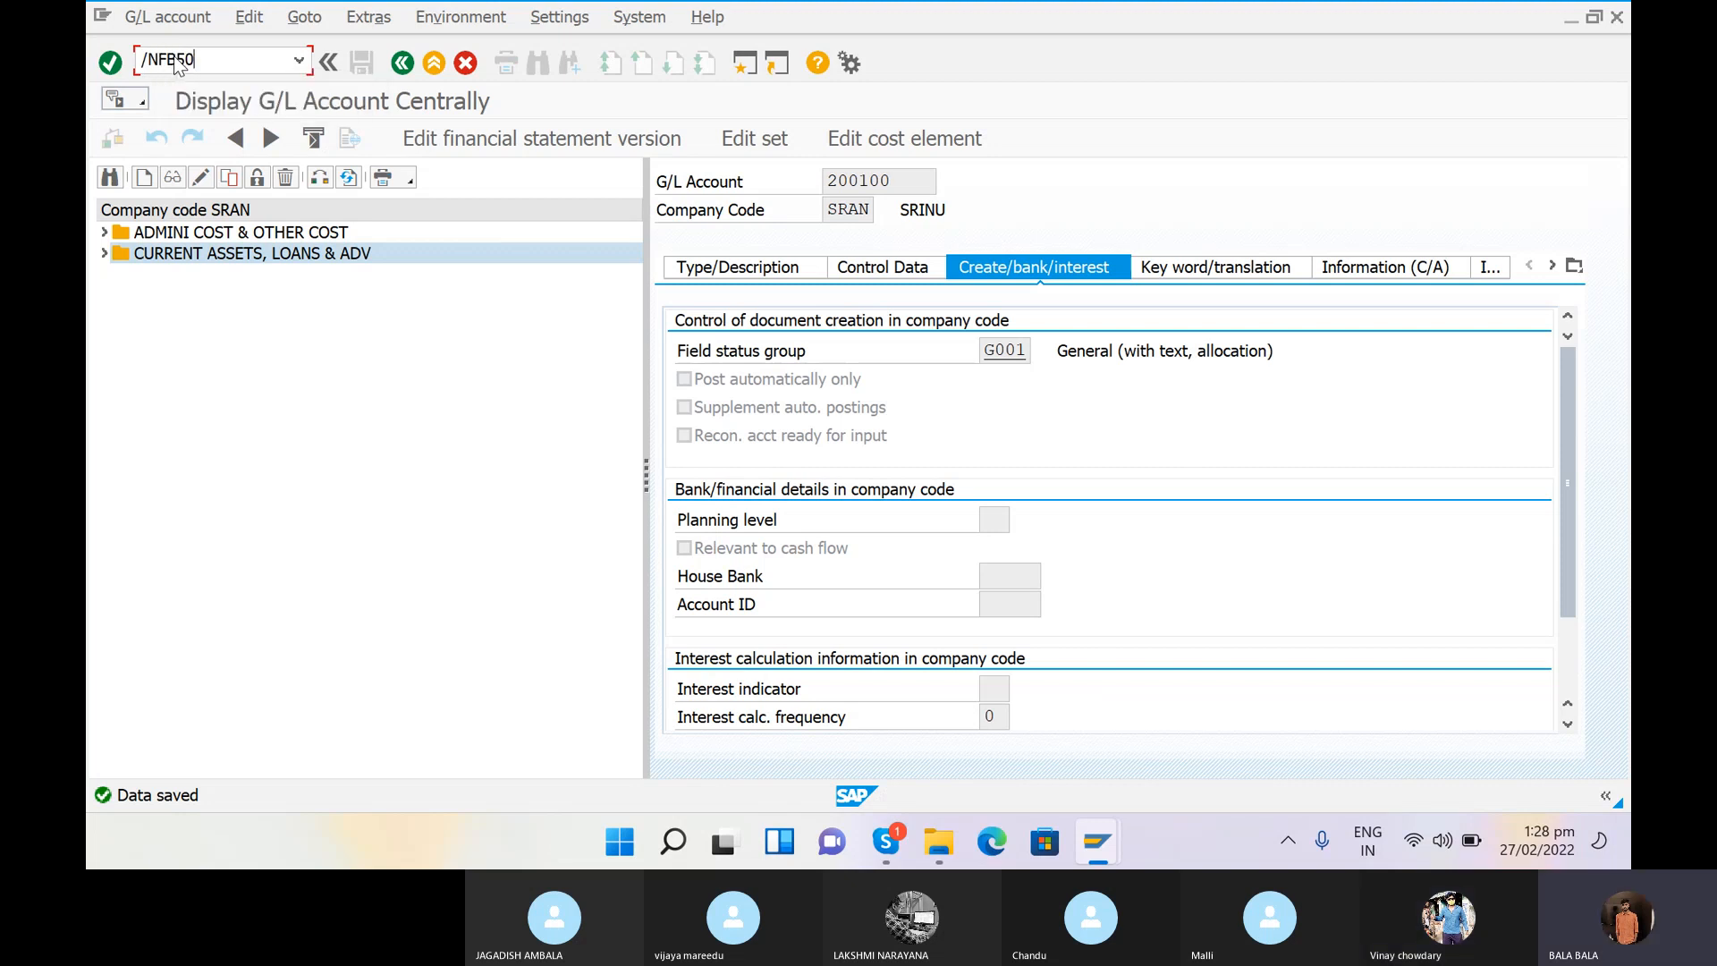
{"action": "key", "text": "Return"}
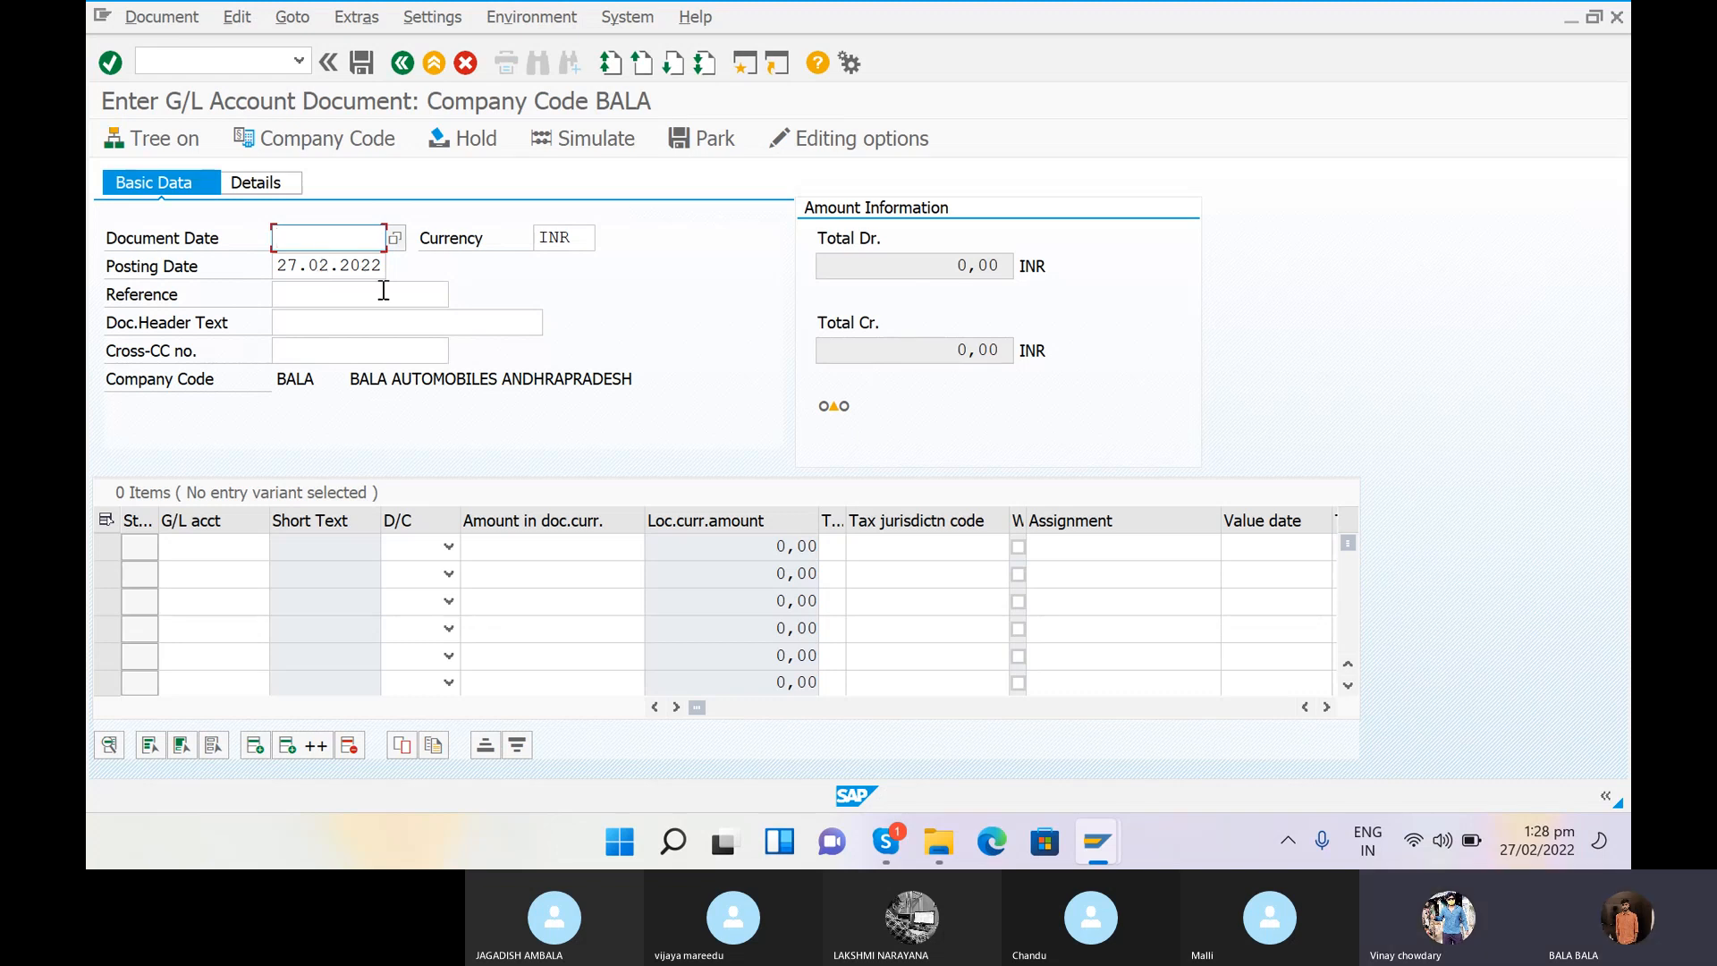
{"action": "left_click", "coordinate": [353, 238]}
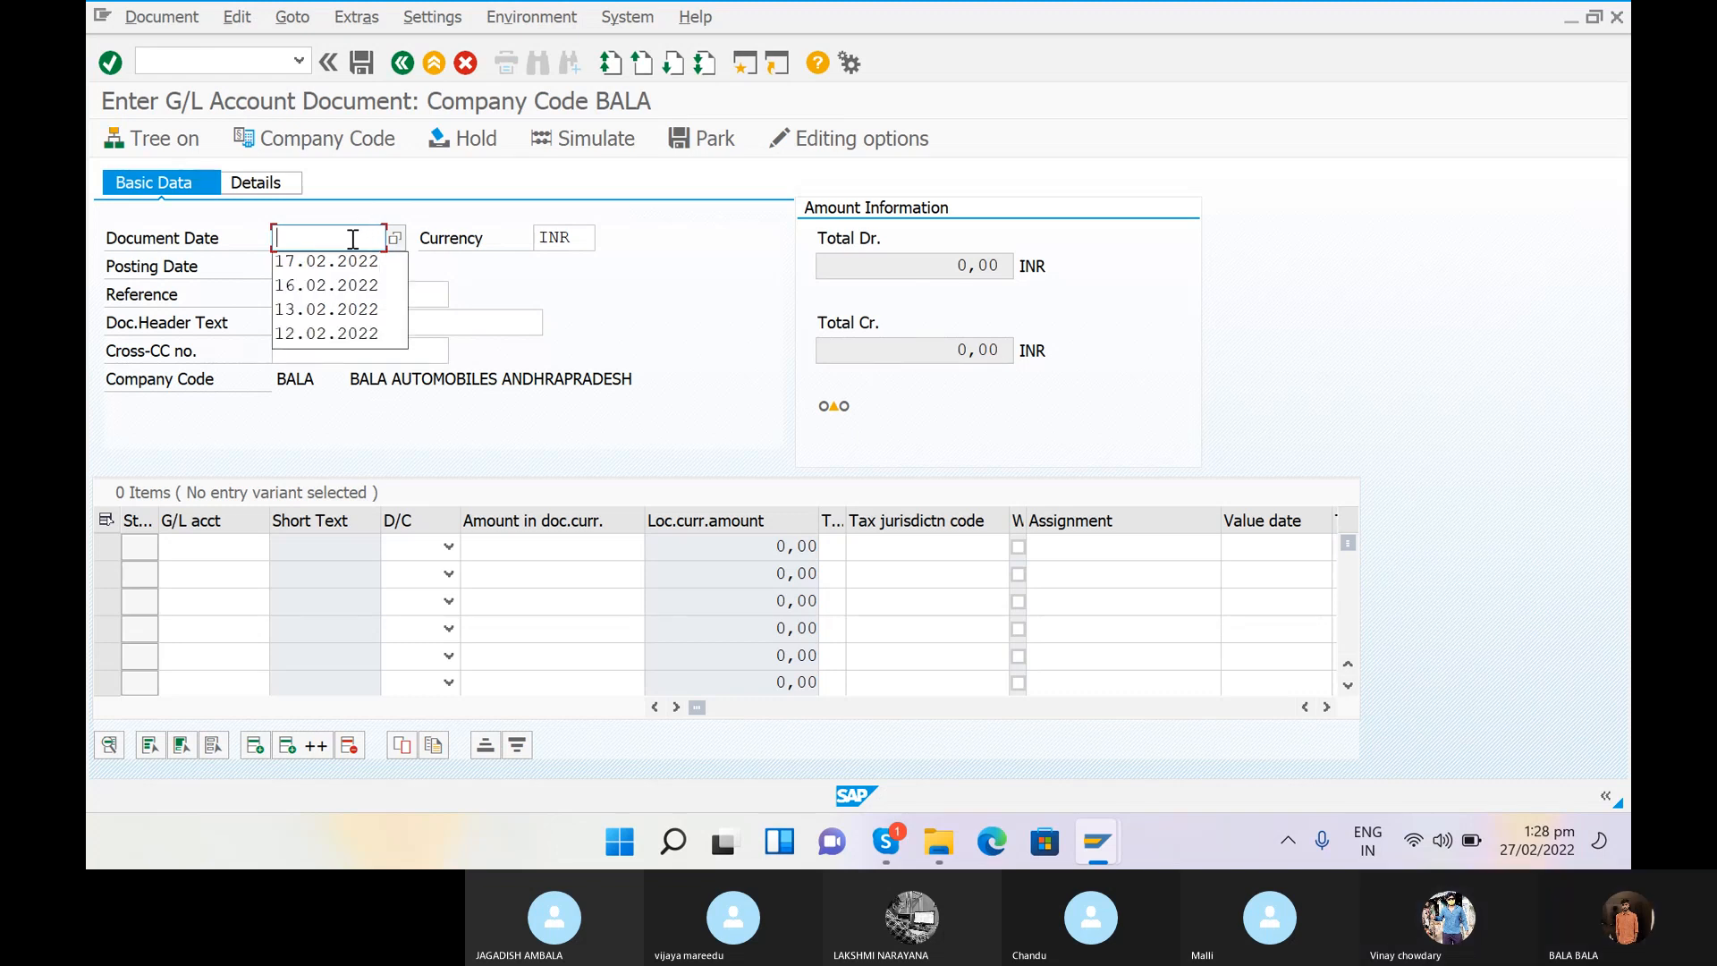
{"action": "type", "text": "27"}
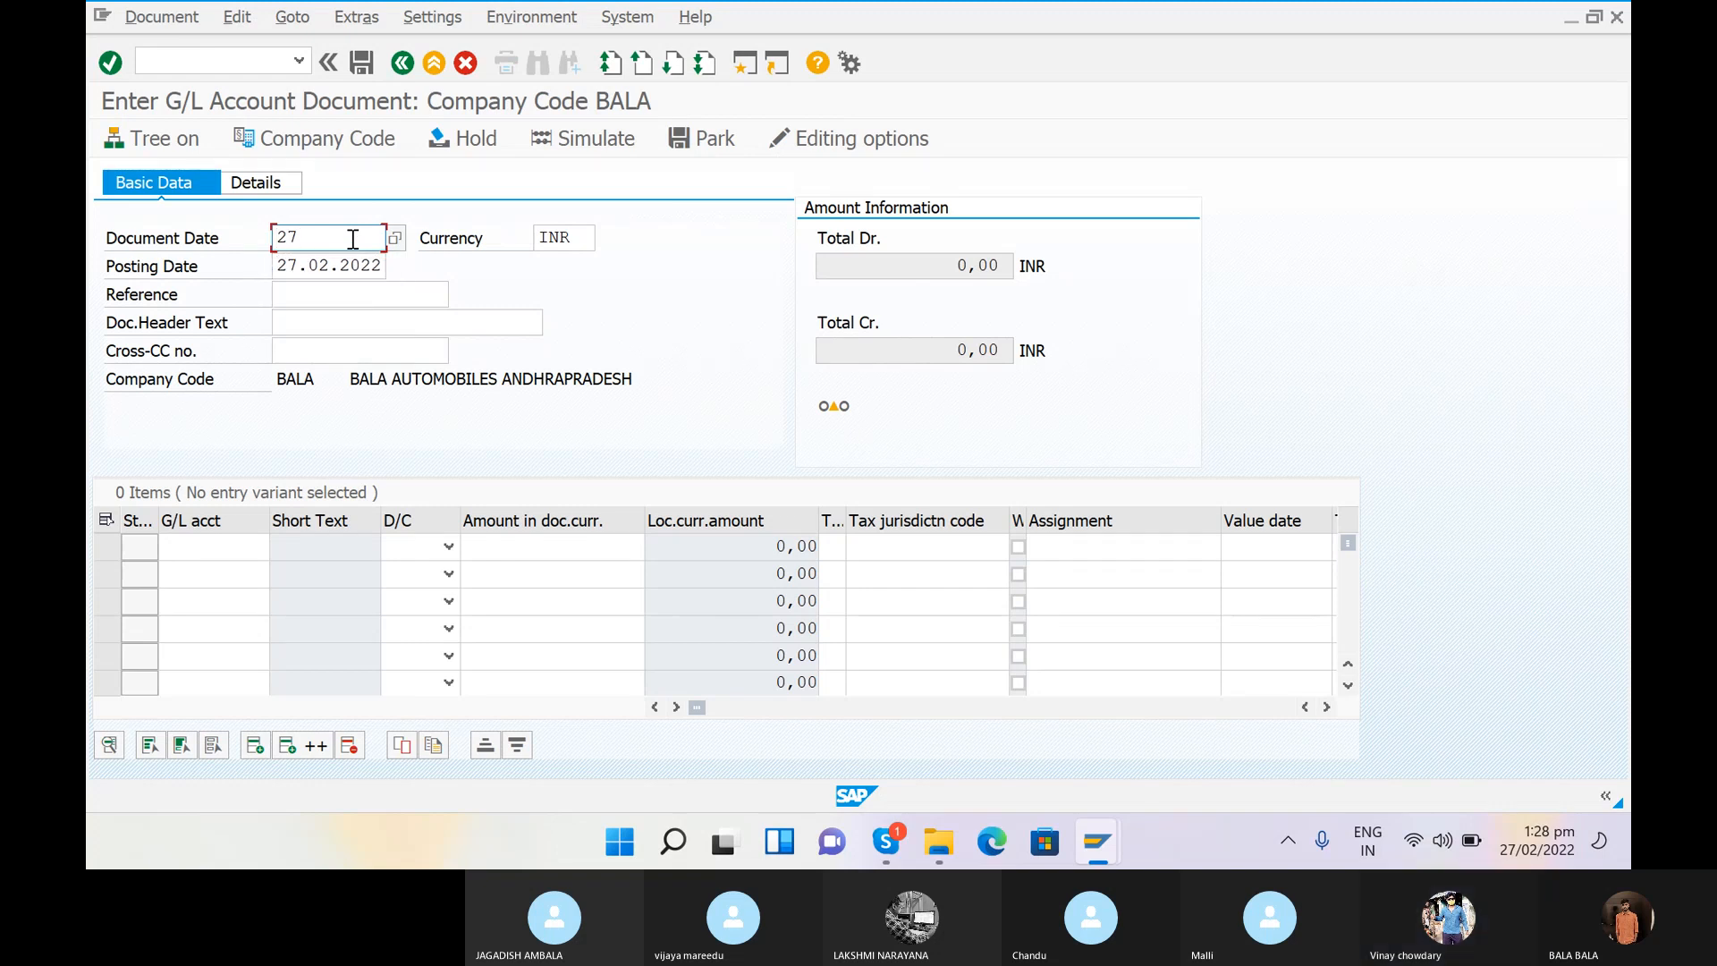
{"action": "type", "text": ".02.2022"}
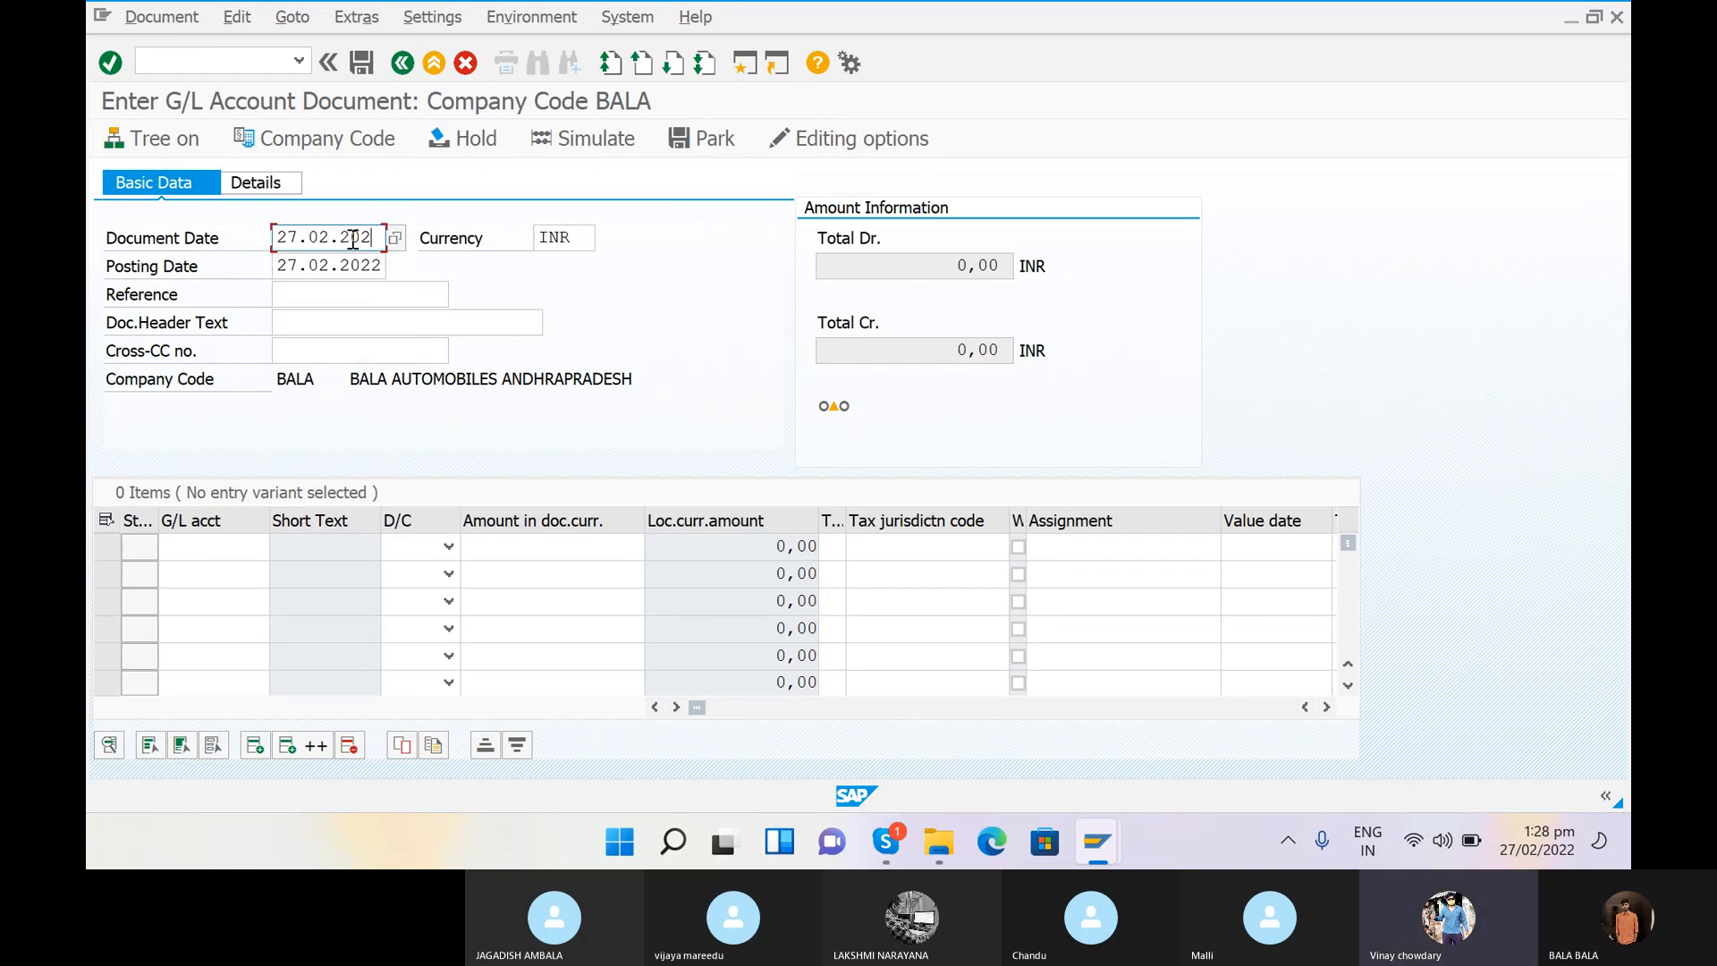
Step: Change the company code for the G/L document entry to SRAN
{"action": "left_click", "coordinate": [327, 136]}
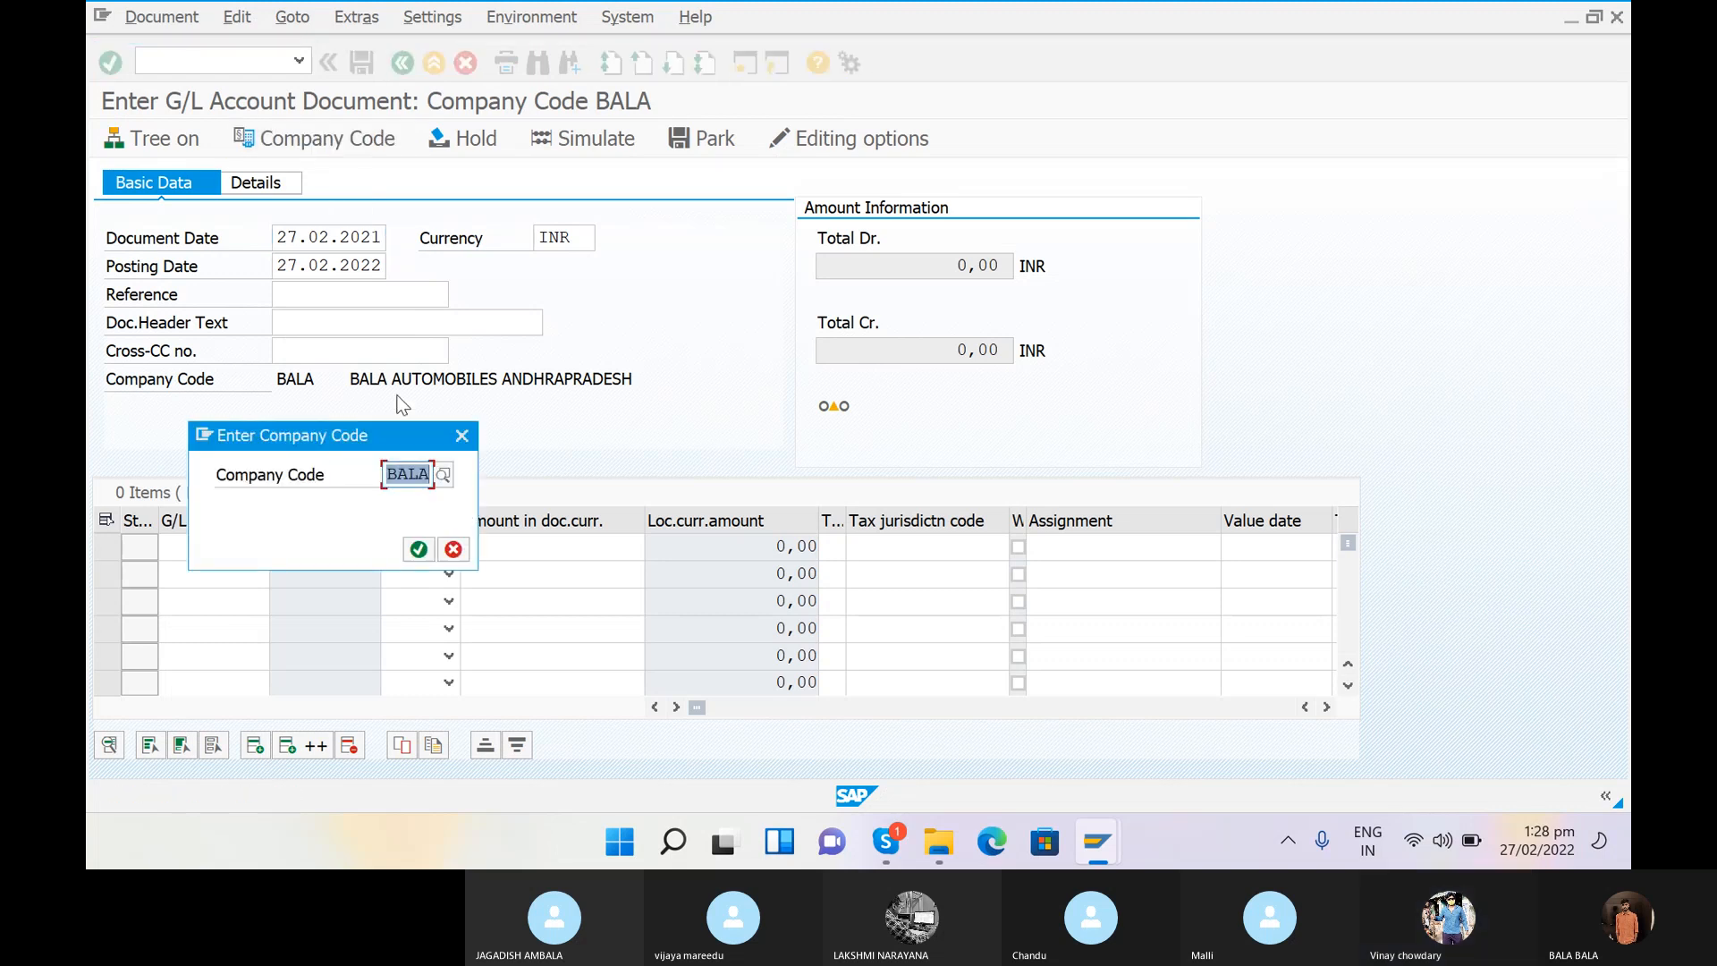
{"action": "type", "text": "SRAV"}
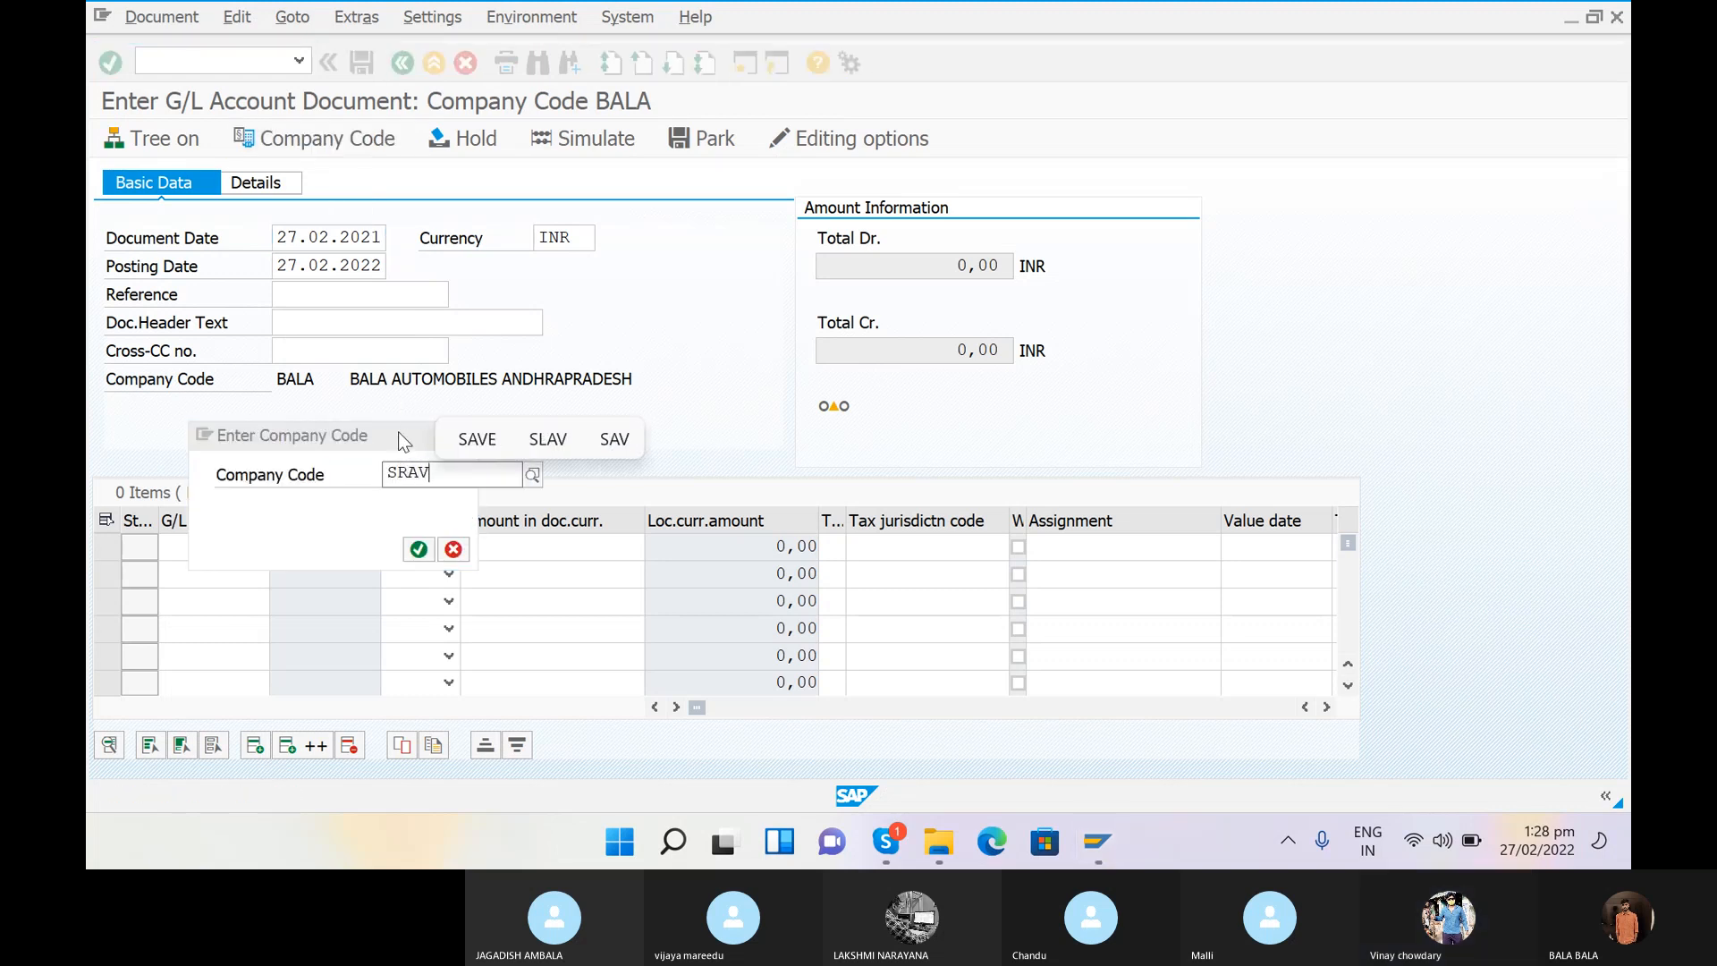
{"action": "key", "text": "BackSpace"}
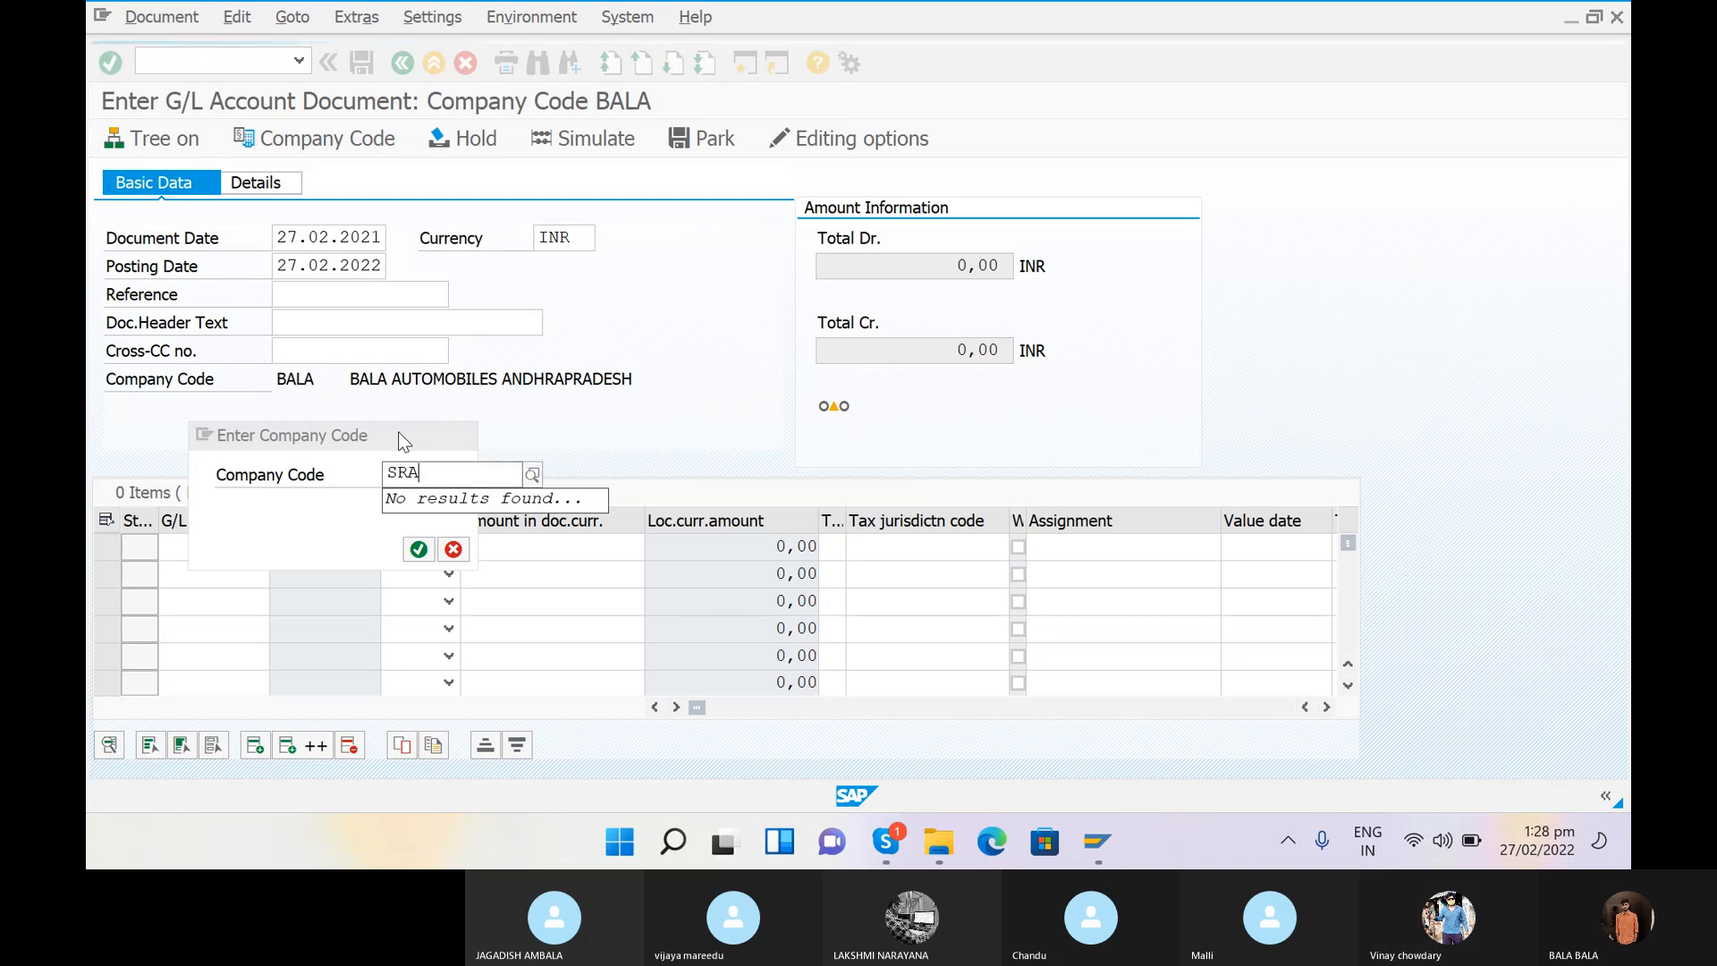
{"action": "type", "text": "N"}
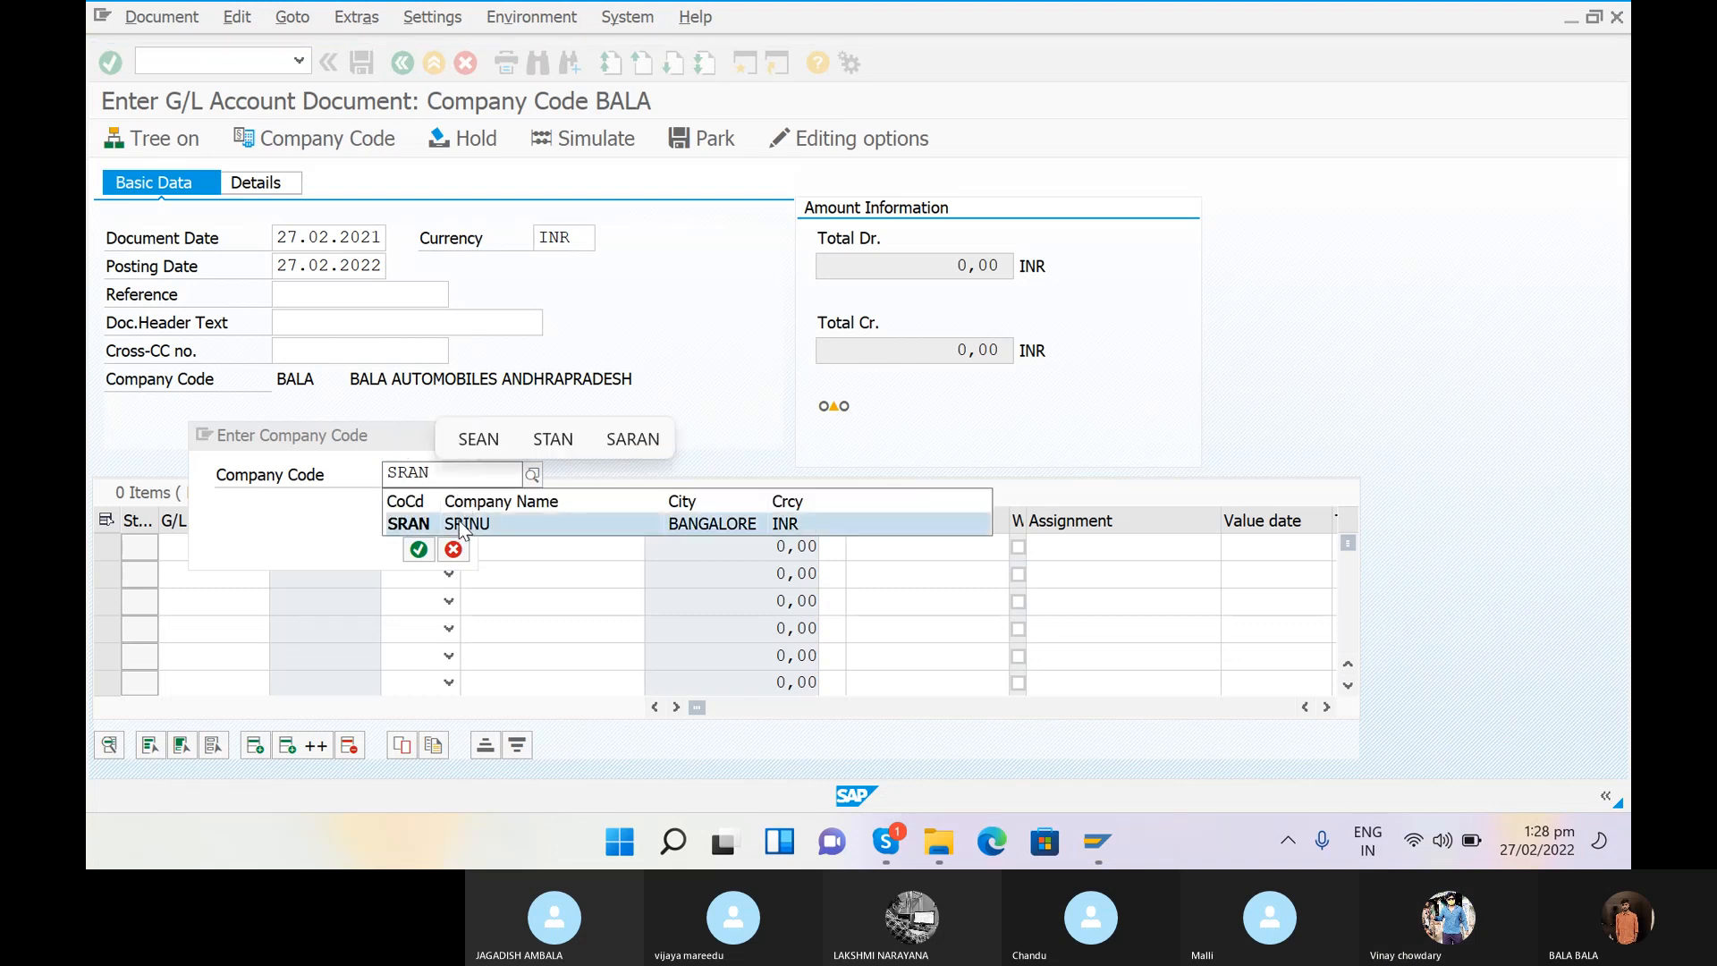
{"action": "left_click", "coordinate": [464, 523]}
{"action": "left_click", "coordinate": [417, 548]}
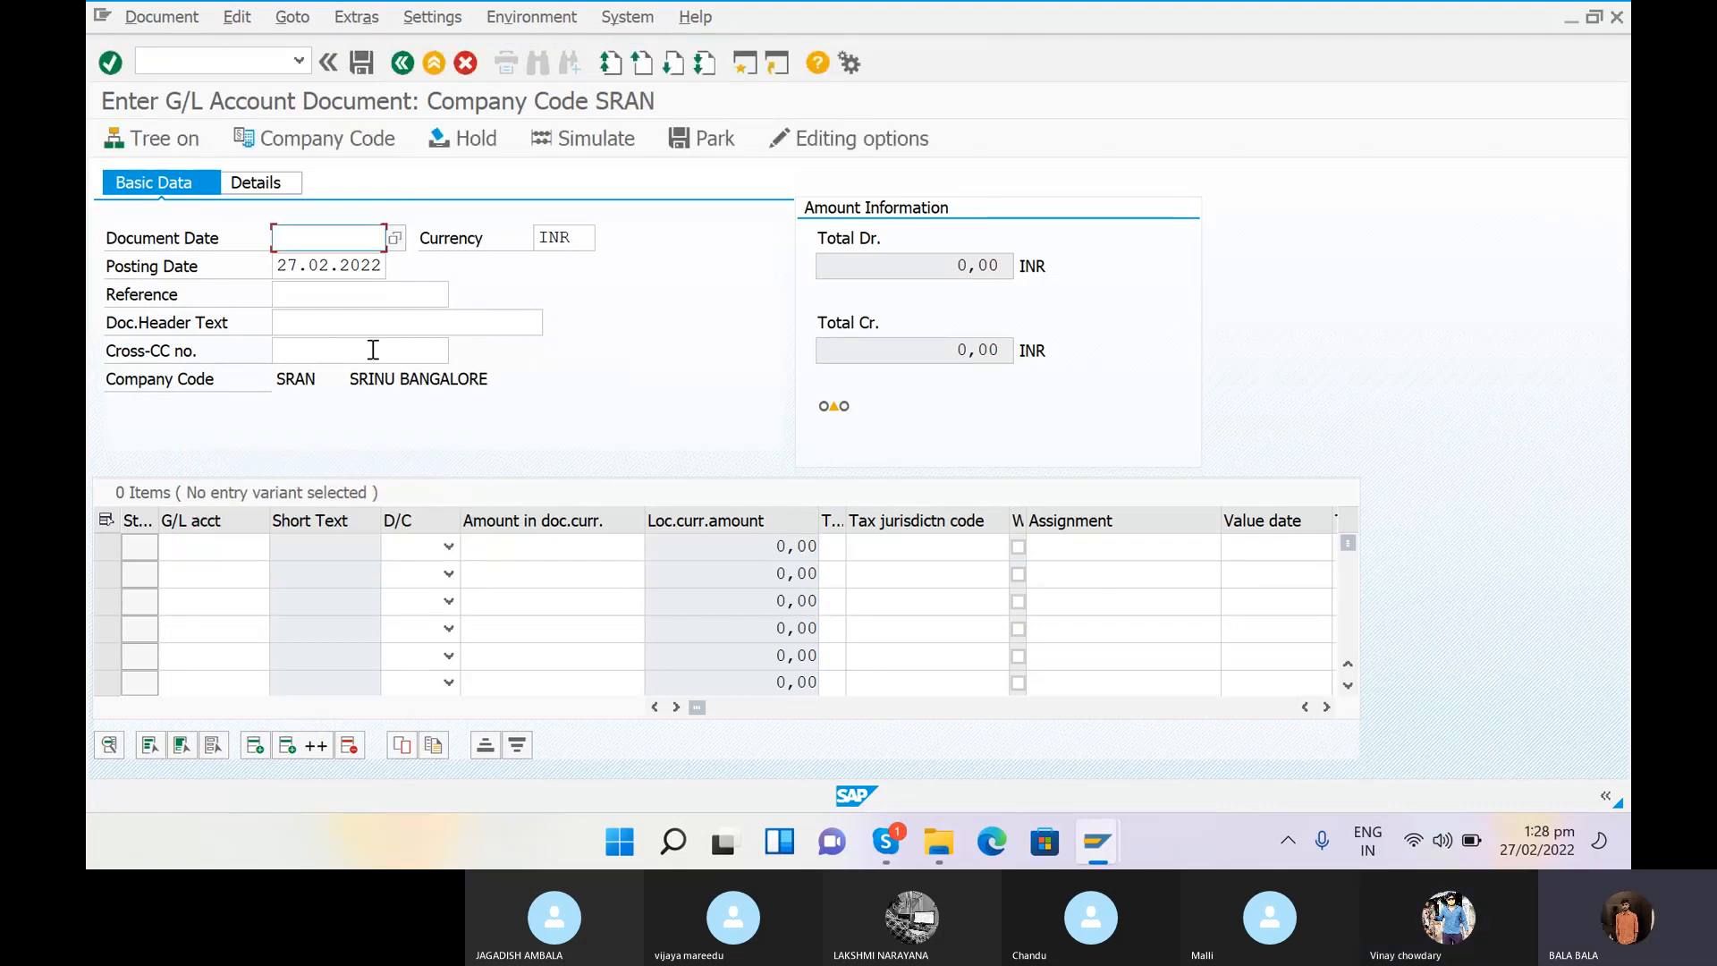
Step: Set the document date to 27.02.2021 and the reference to REF in the document header
{"action": "type", "text": "27"}
{"action": "left_click", "coordinate": [347, 279]}
{"action": "left_click", "coordinate": [347, 293]}
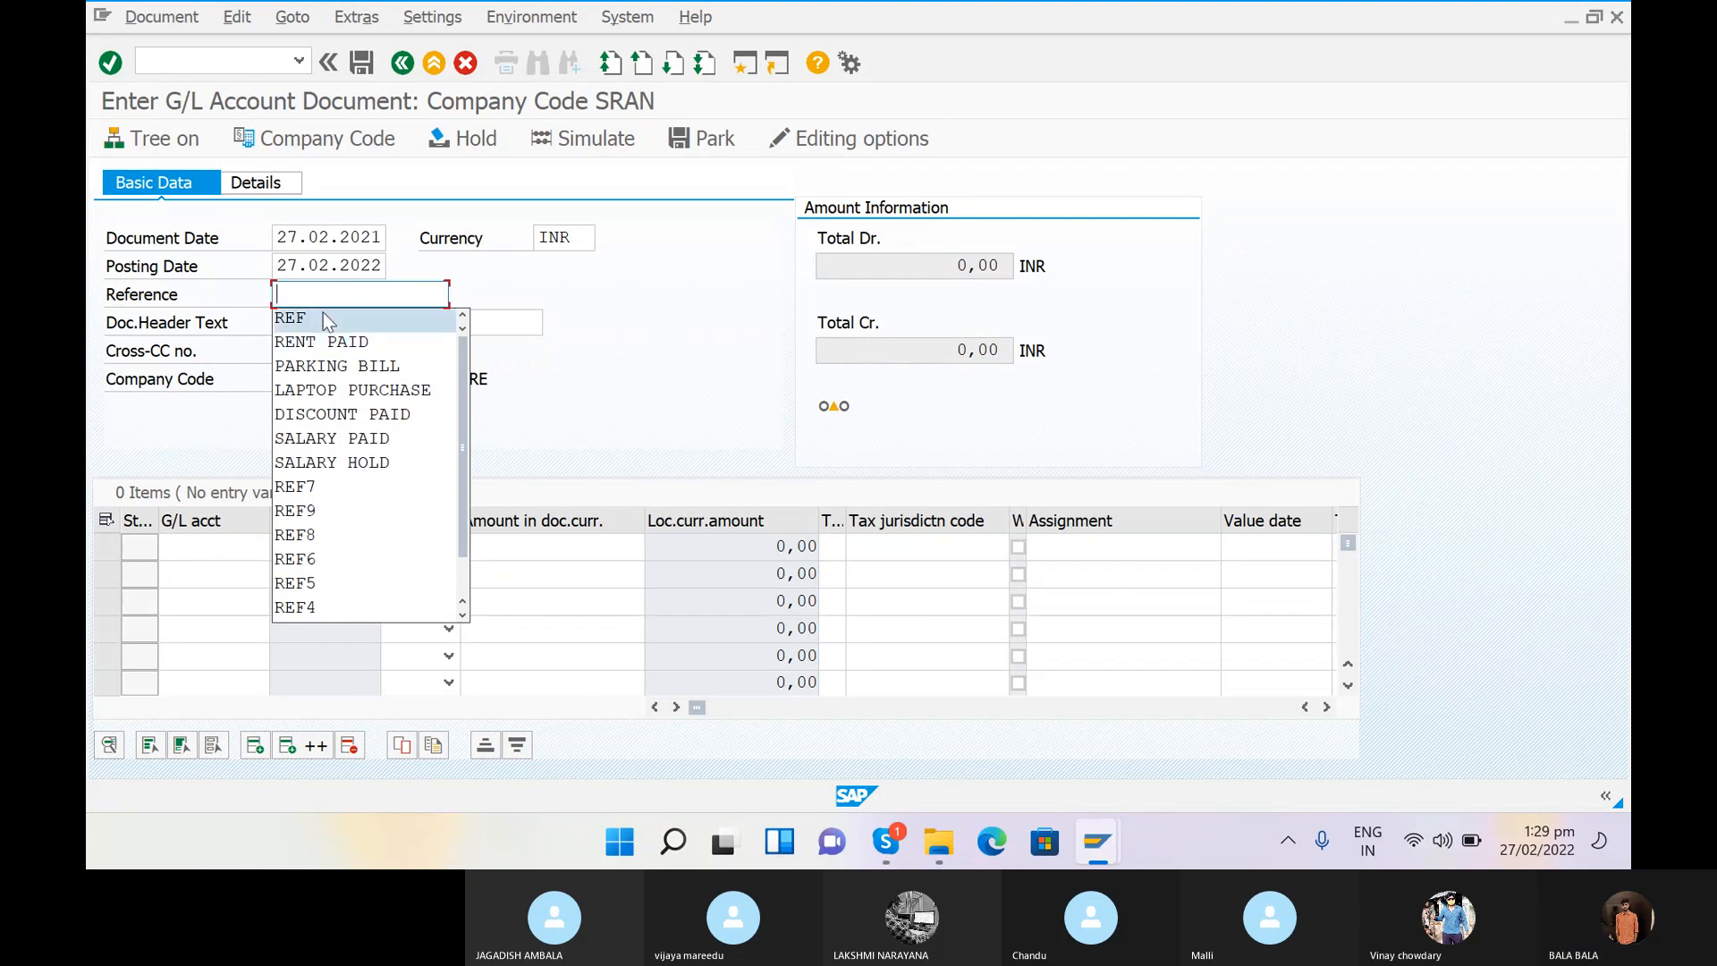
{"action": "left_click", "coordinate": [324, 317]}
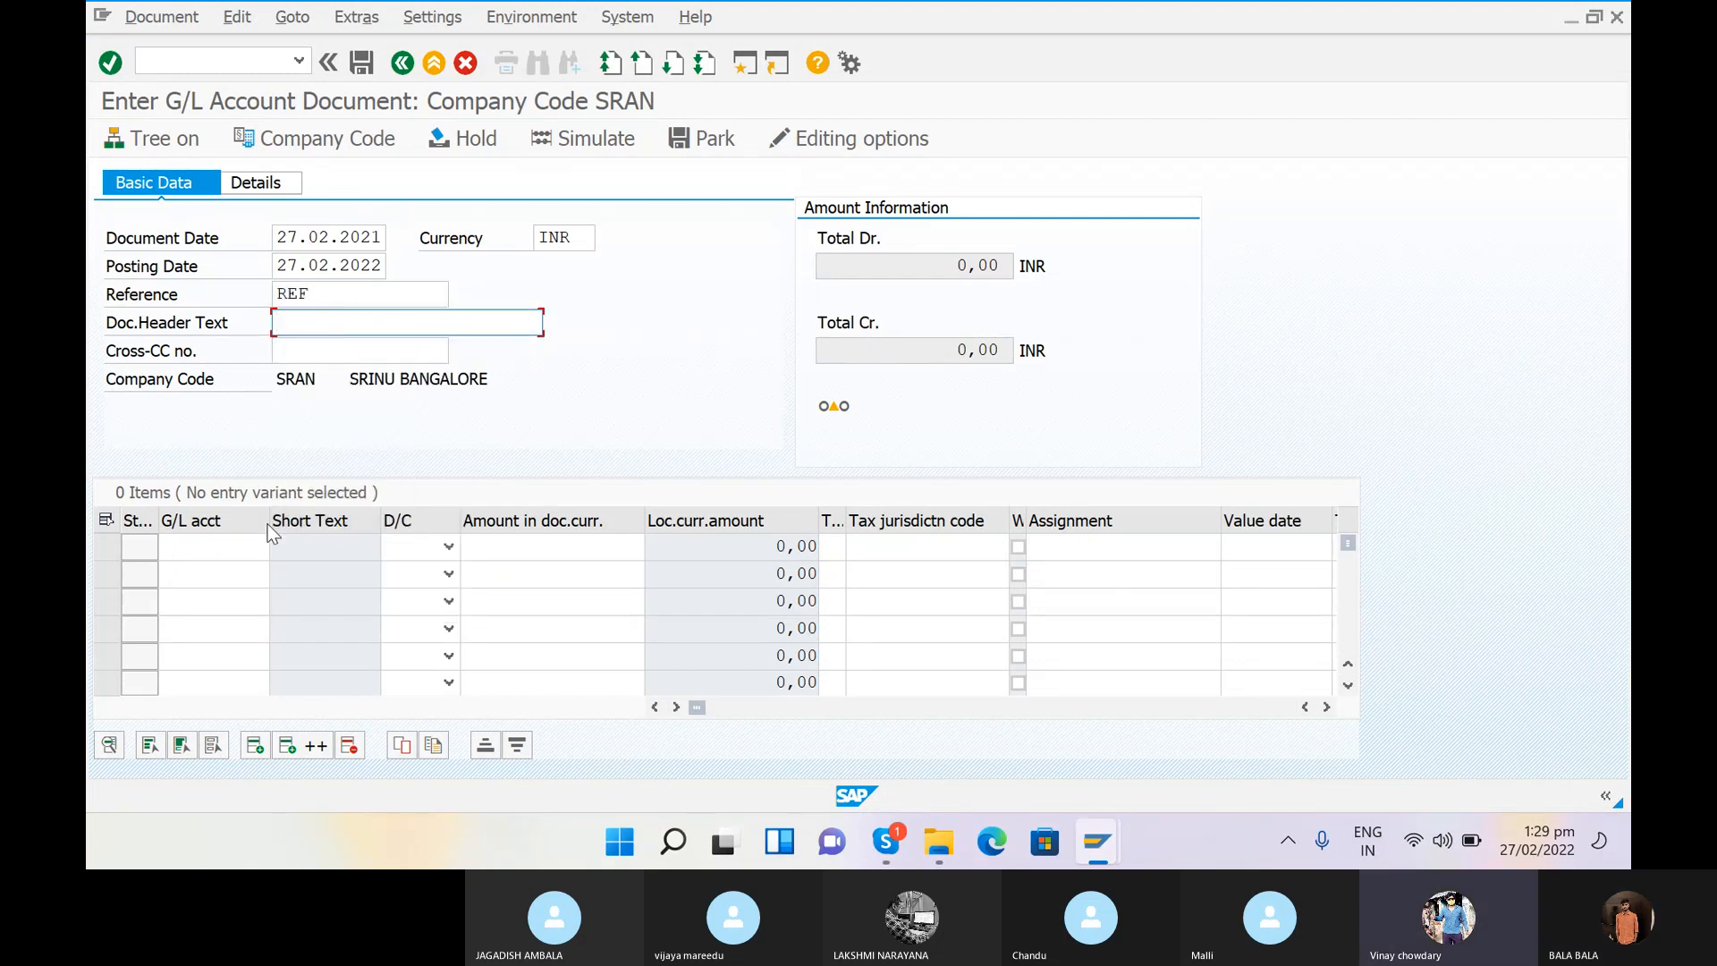
Step: Enter the rent account 400300 in the first line item as a debit of 15000
{"action": "left_click", "coordinate": [240, 543]}
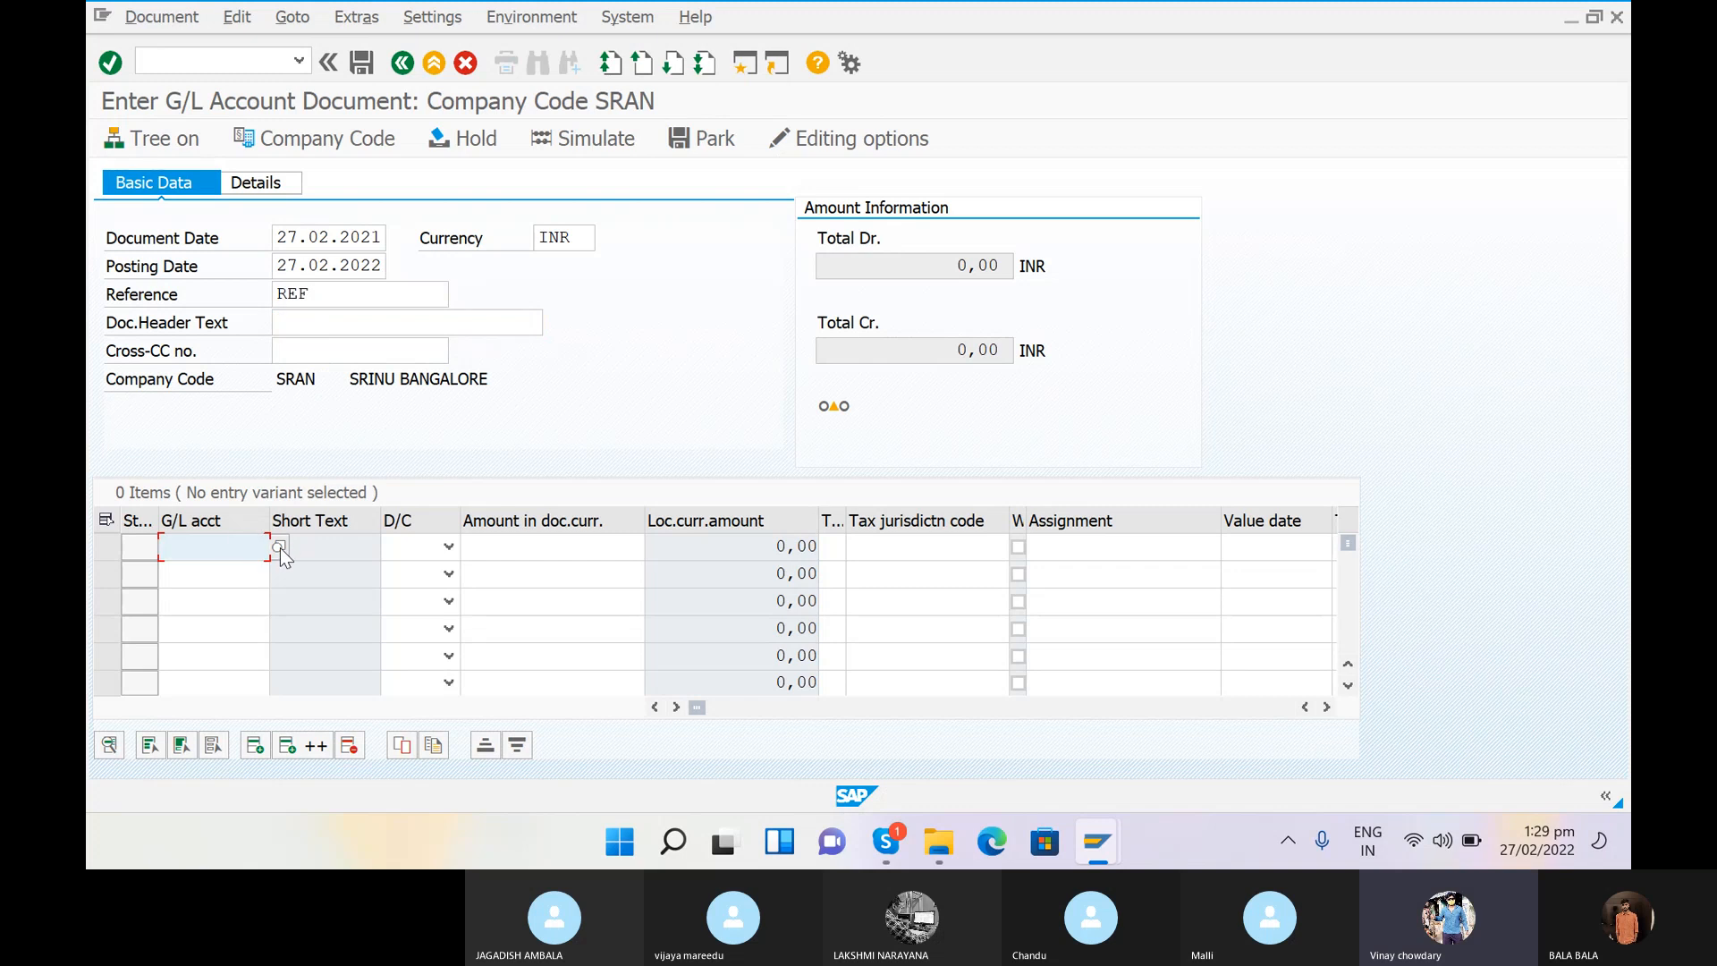
{"action": "left_click", "coordinate": [280, 546]}
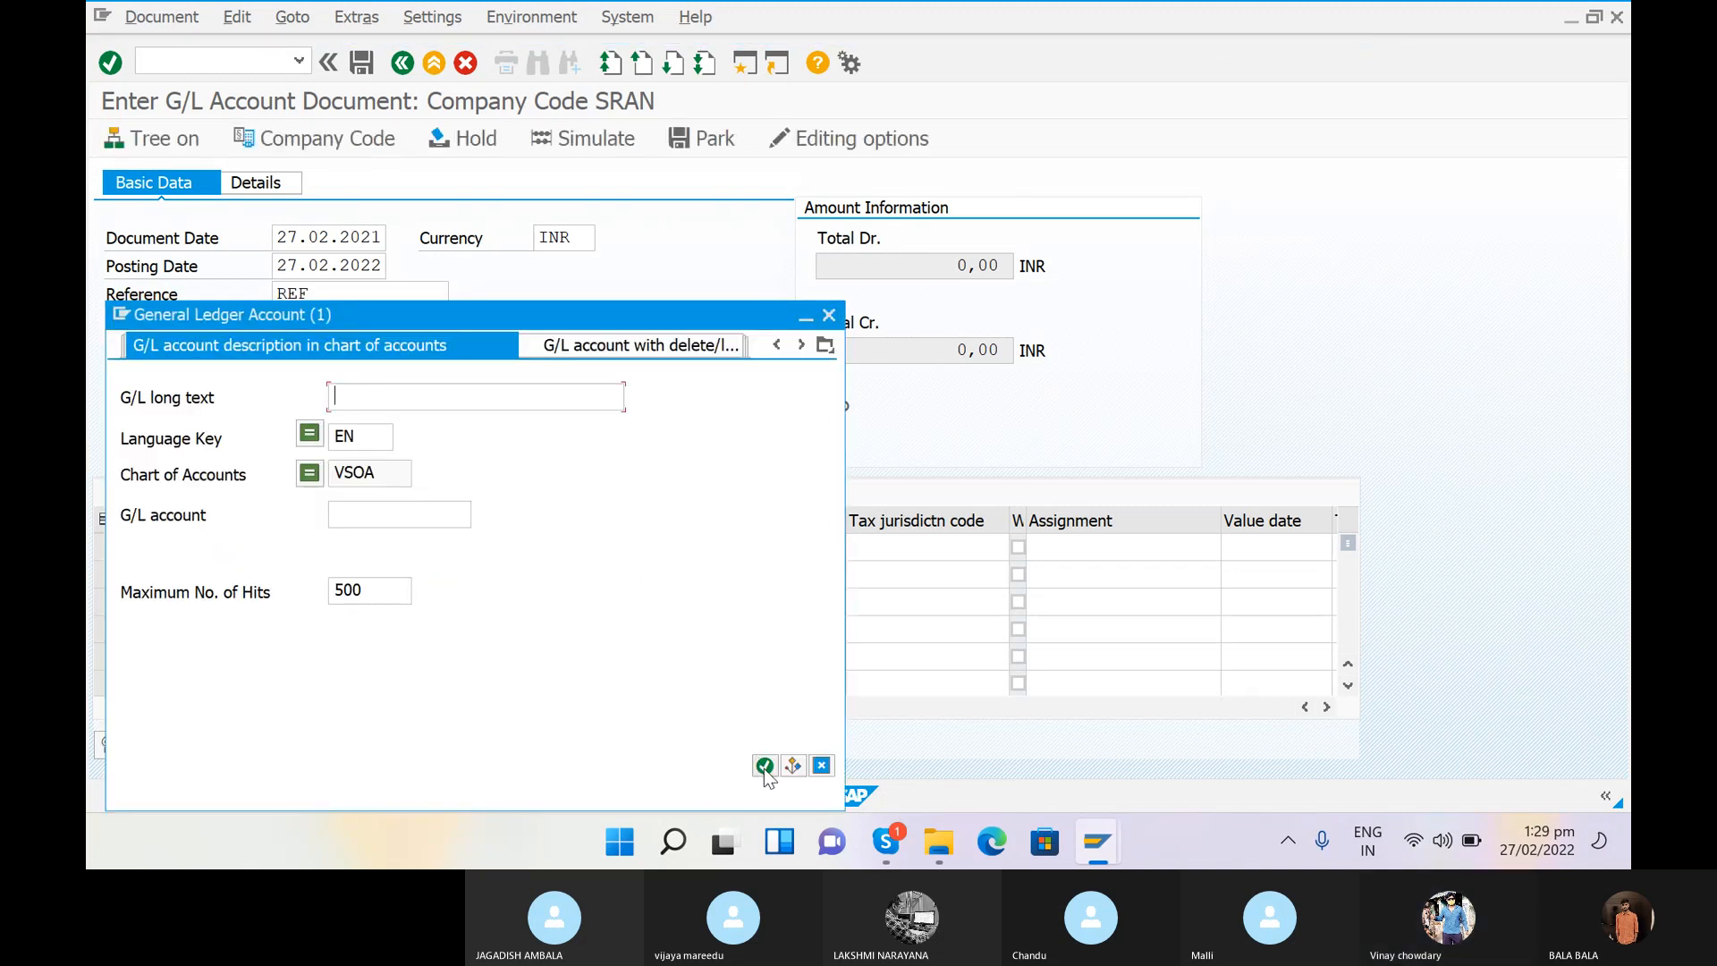
{"action": "left_click", "coordinate": [765, 766]}
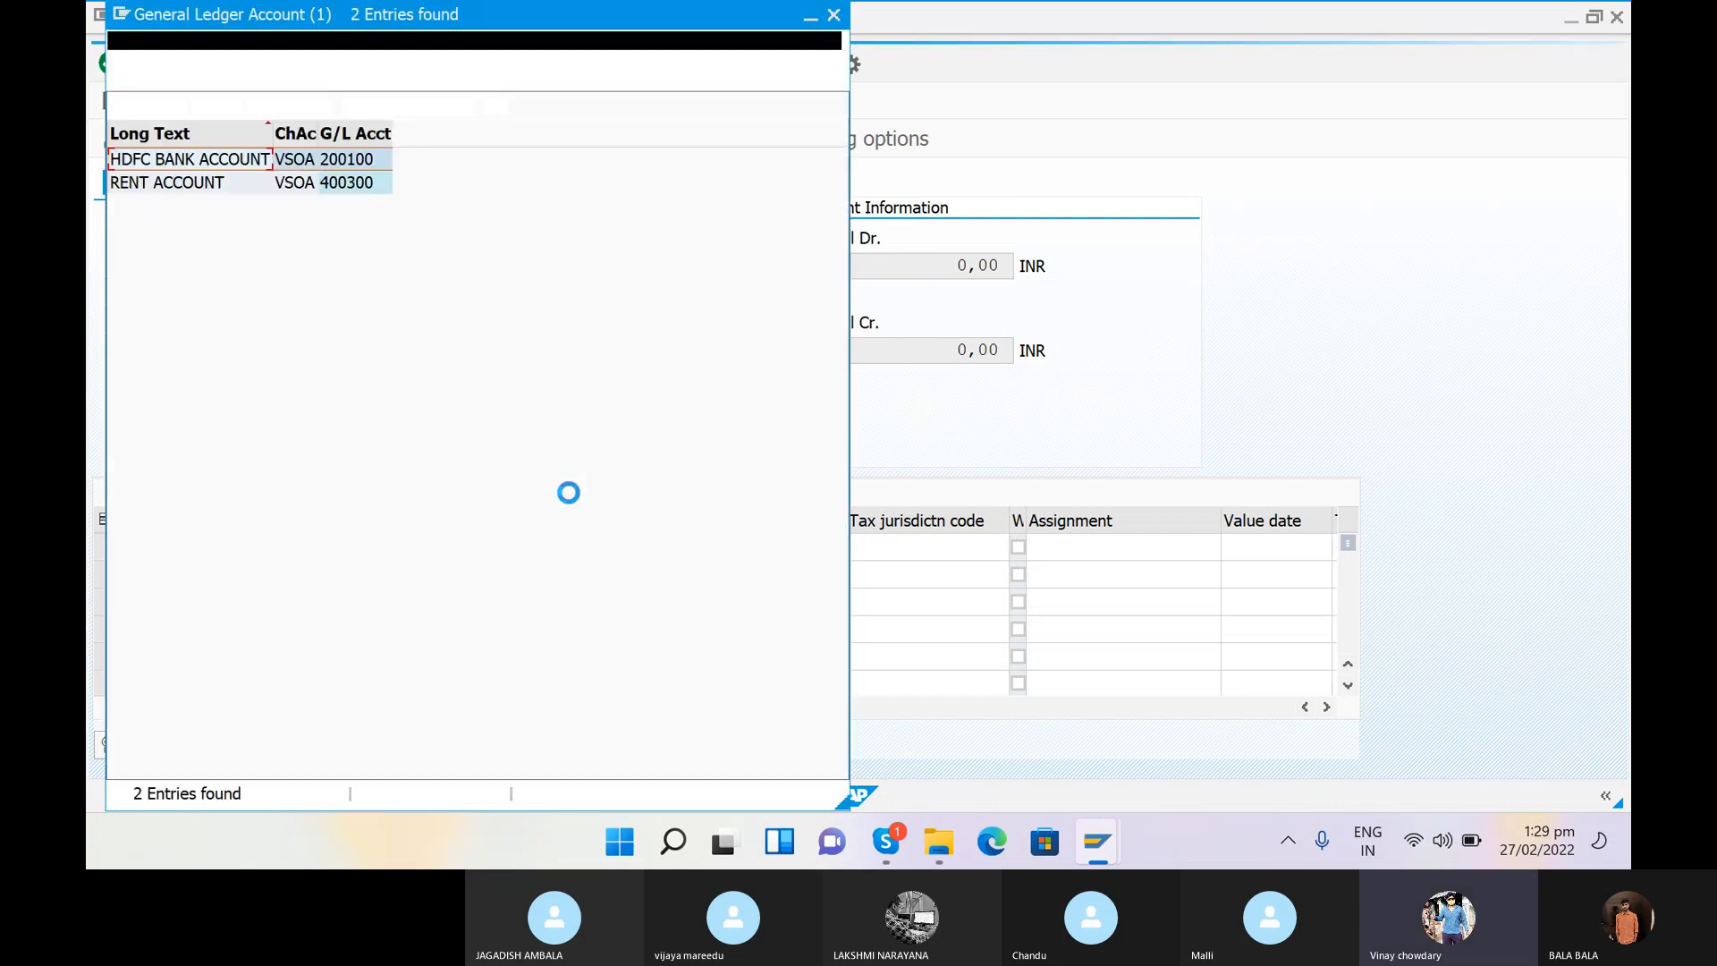
{"action": "double_click", "coordinate": [195, 184]}
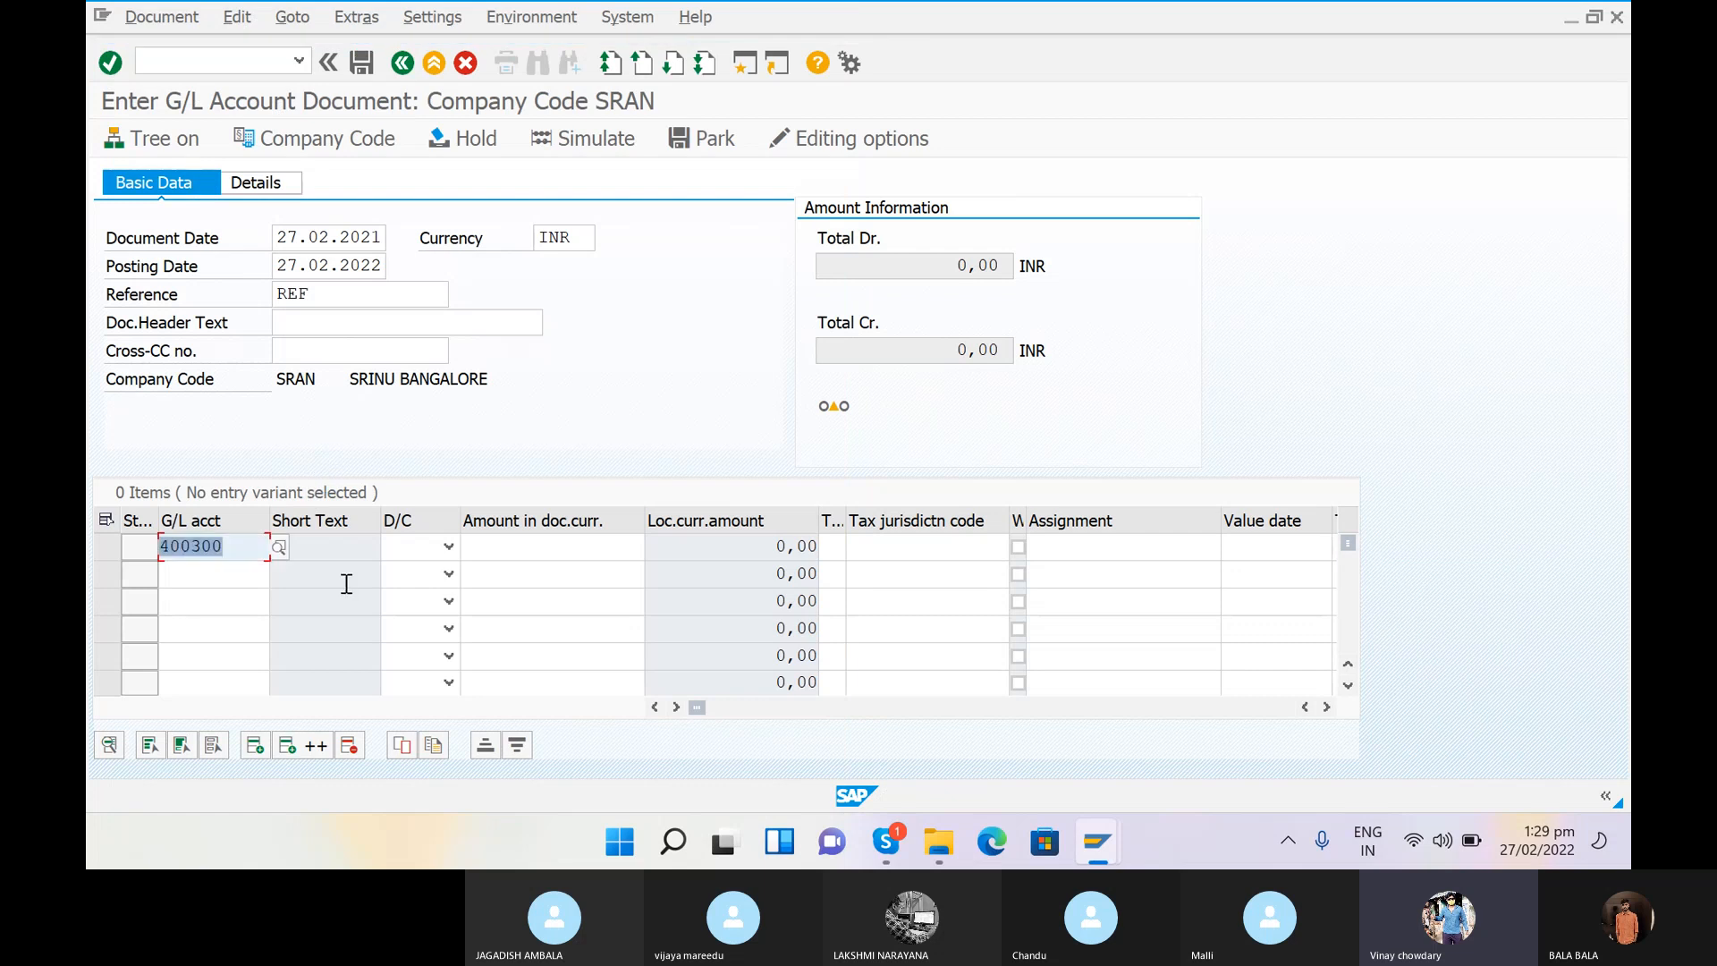
{"action": "left_click", "coordinate": [448, 546]}
{"action": "left_click", "coordinate": [392, 595]}
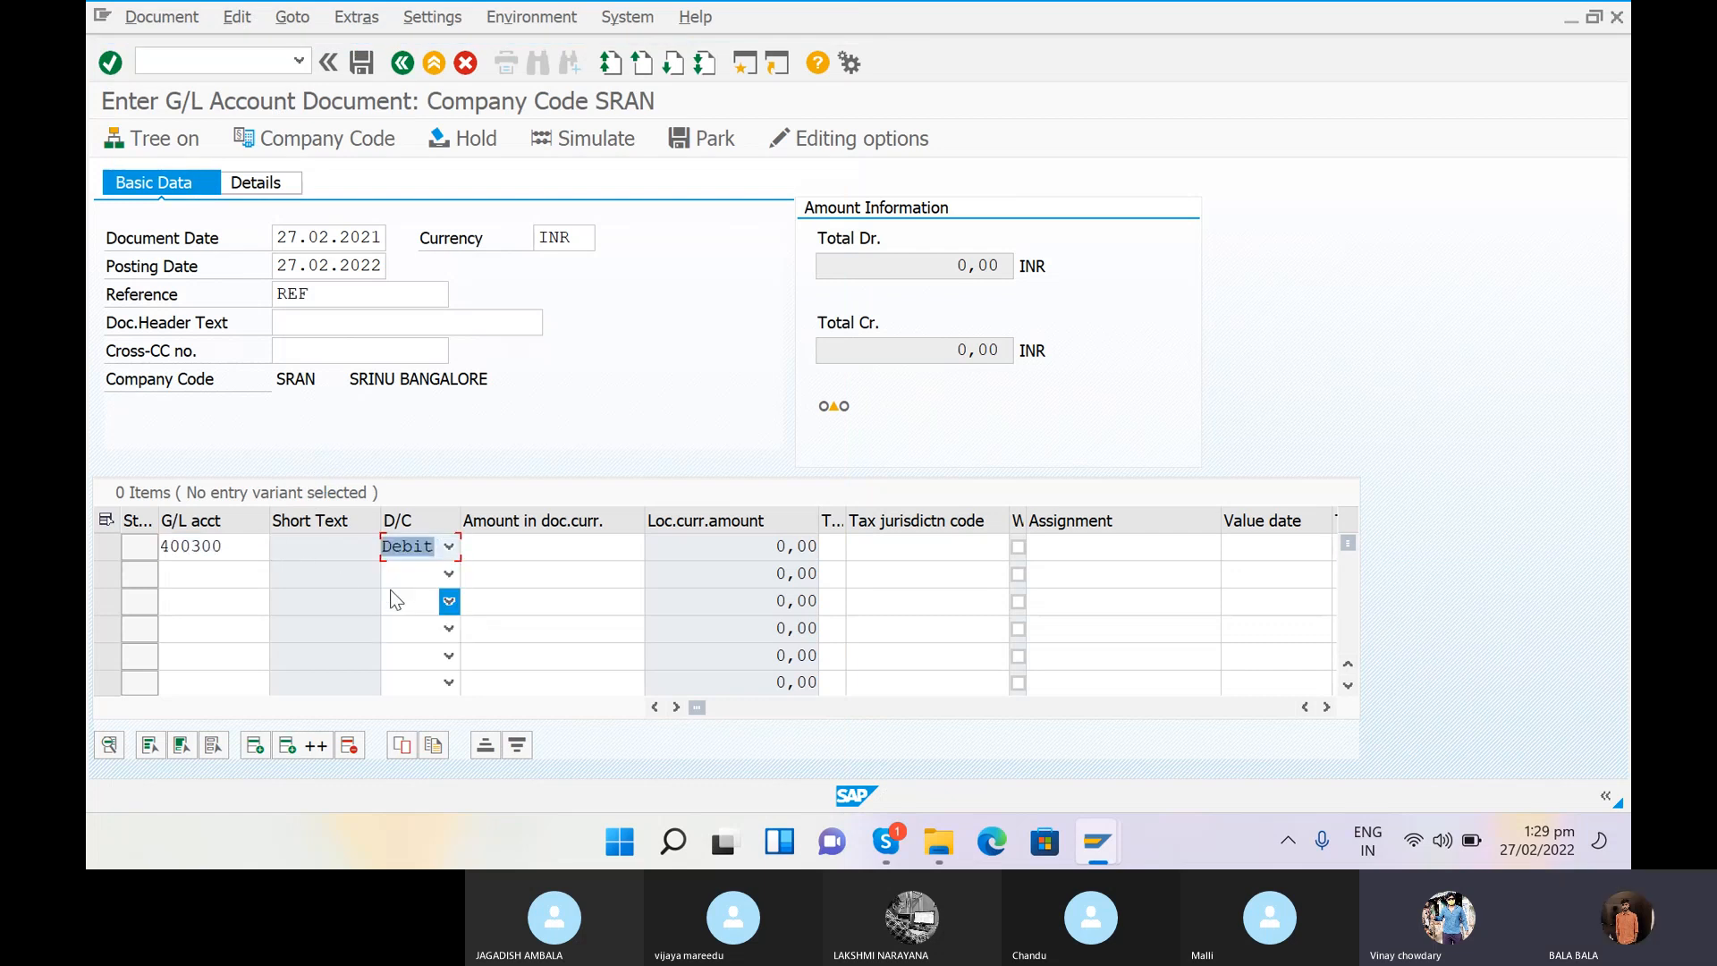
{"action": "left_click", "coordinate": [391, 595]}
{"action": "left_click", "coordinate": [482, 548]}
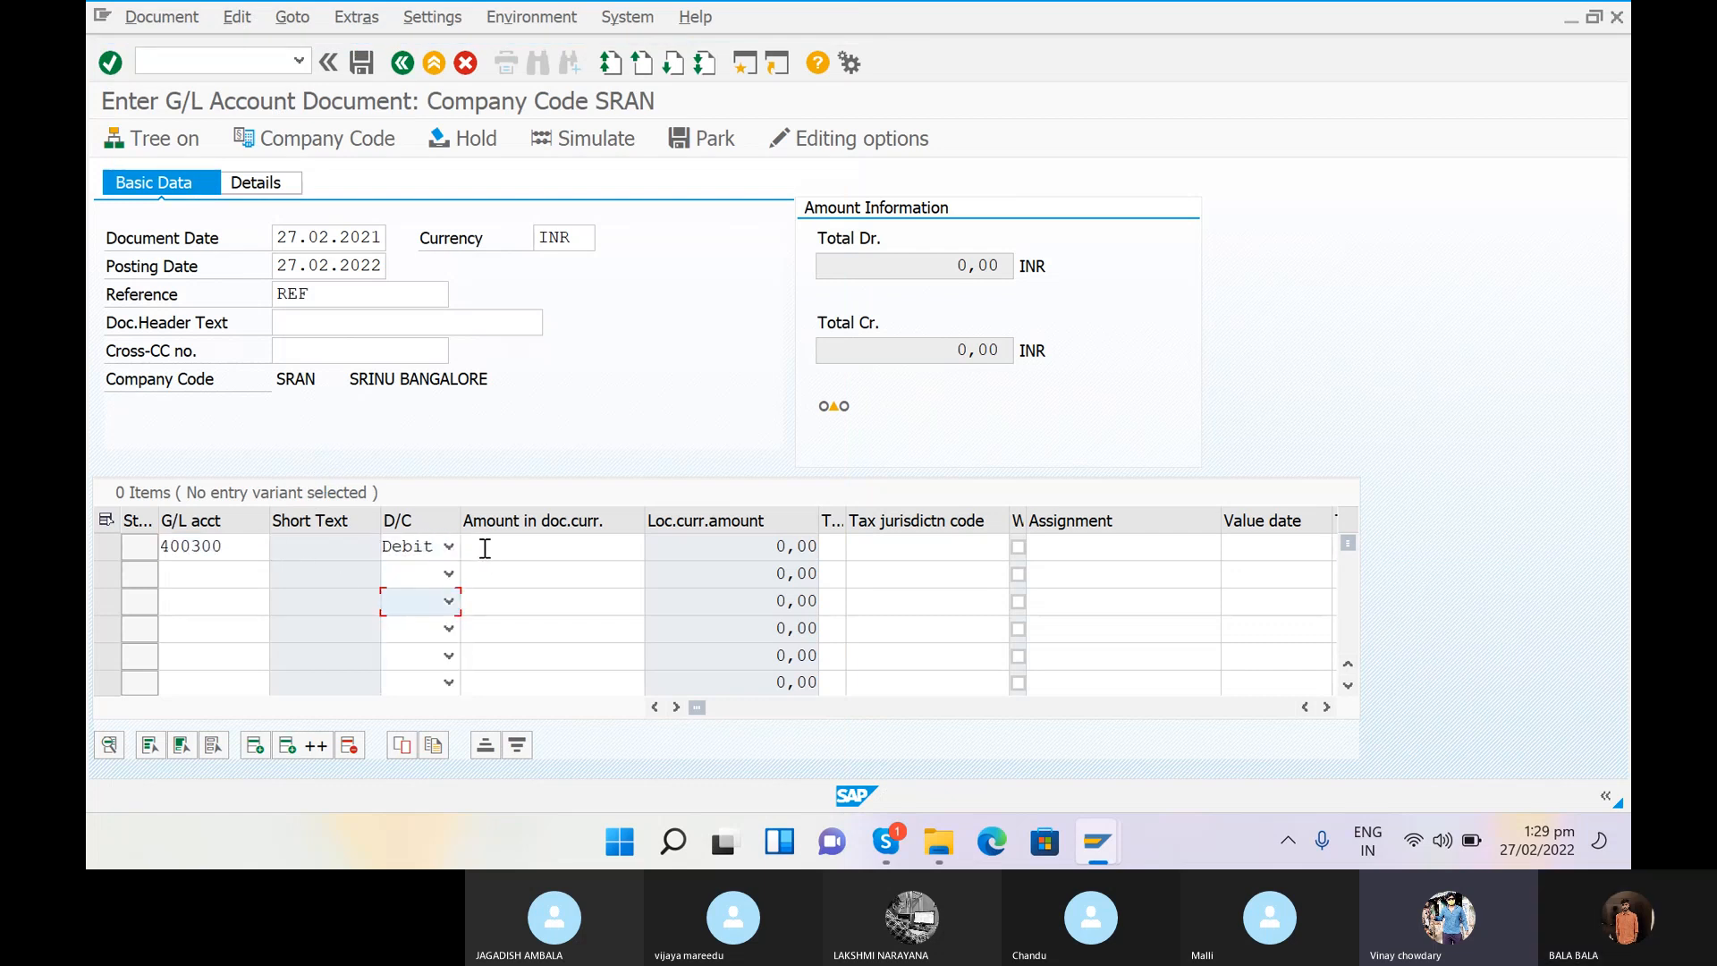
{"action": "left_click", "coordinate": [484, 547]}
{"action": "type", "text": "15000"}
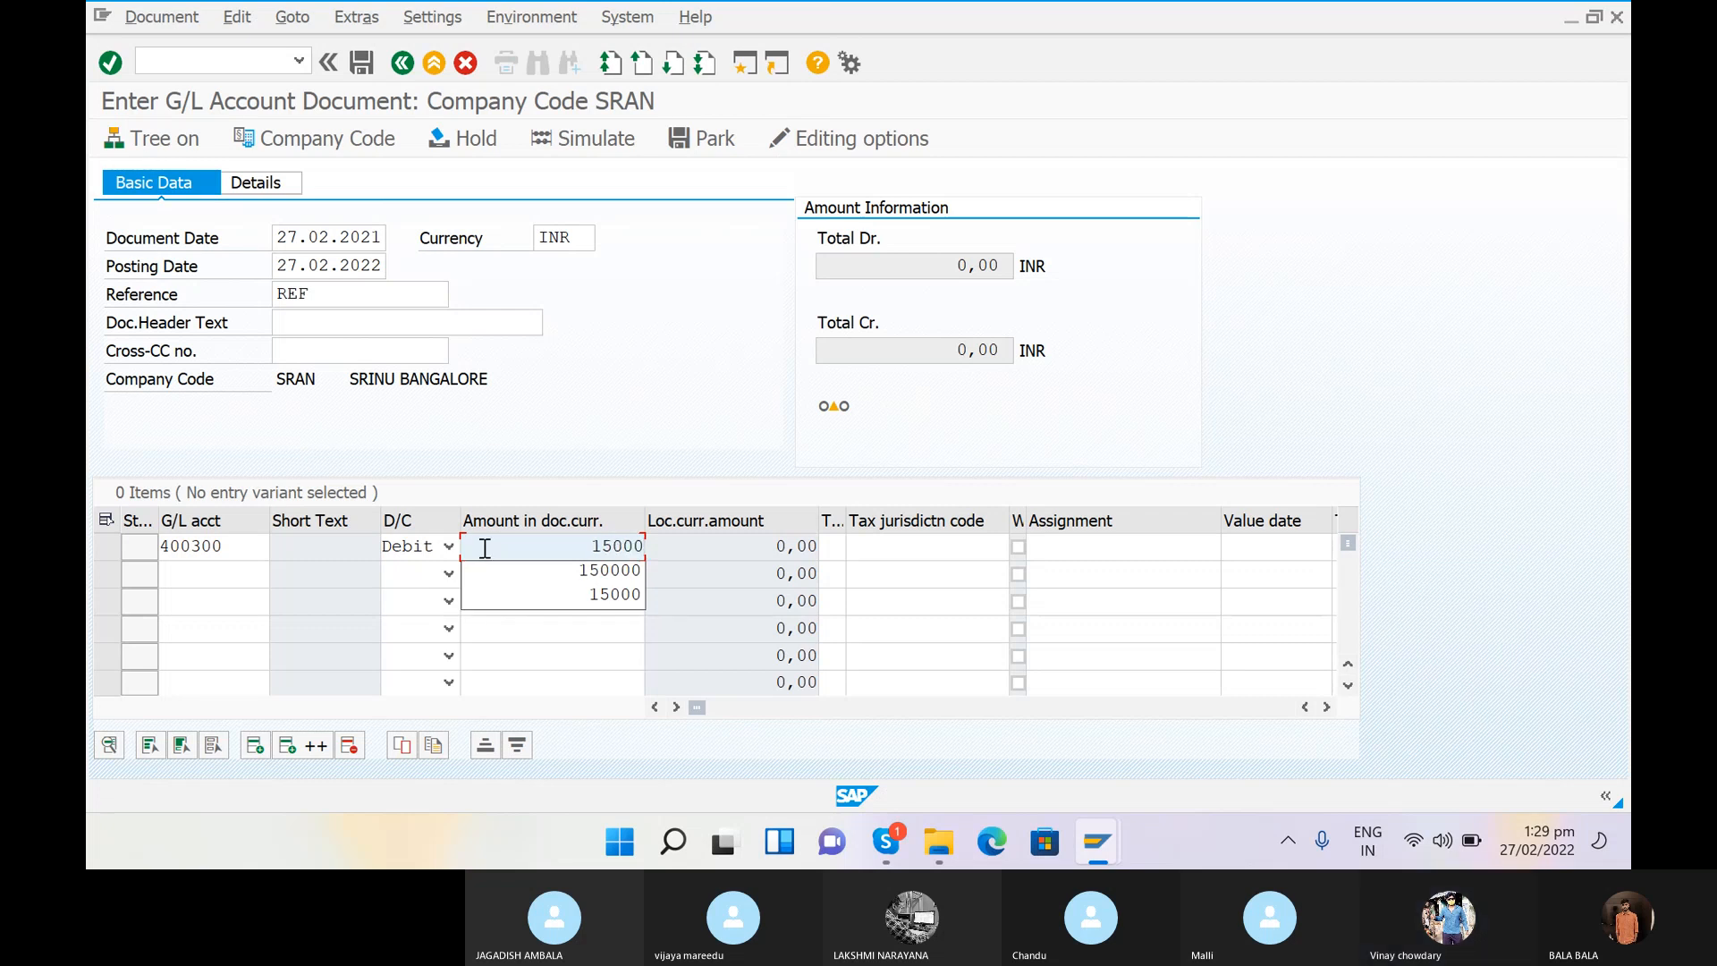
Step: Enter the HDFC bank account 200100 in the second line item as a credit of 15000
{"action": "left_click", "coordinate": [212, 575]}
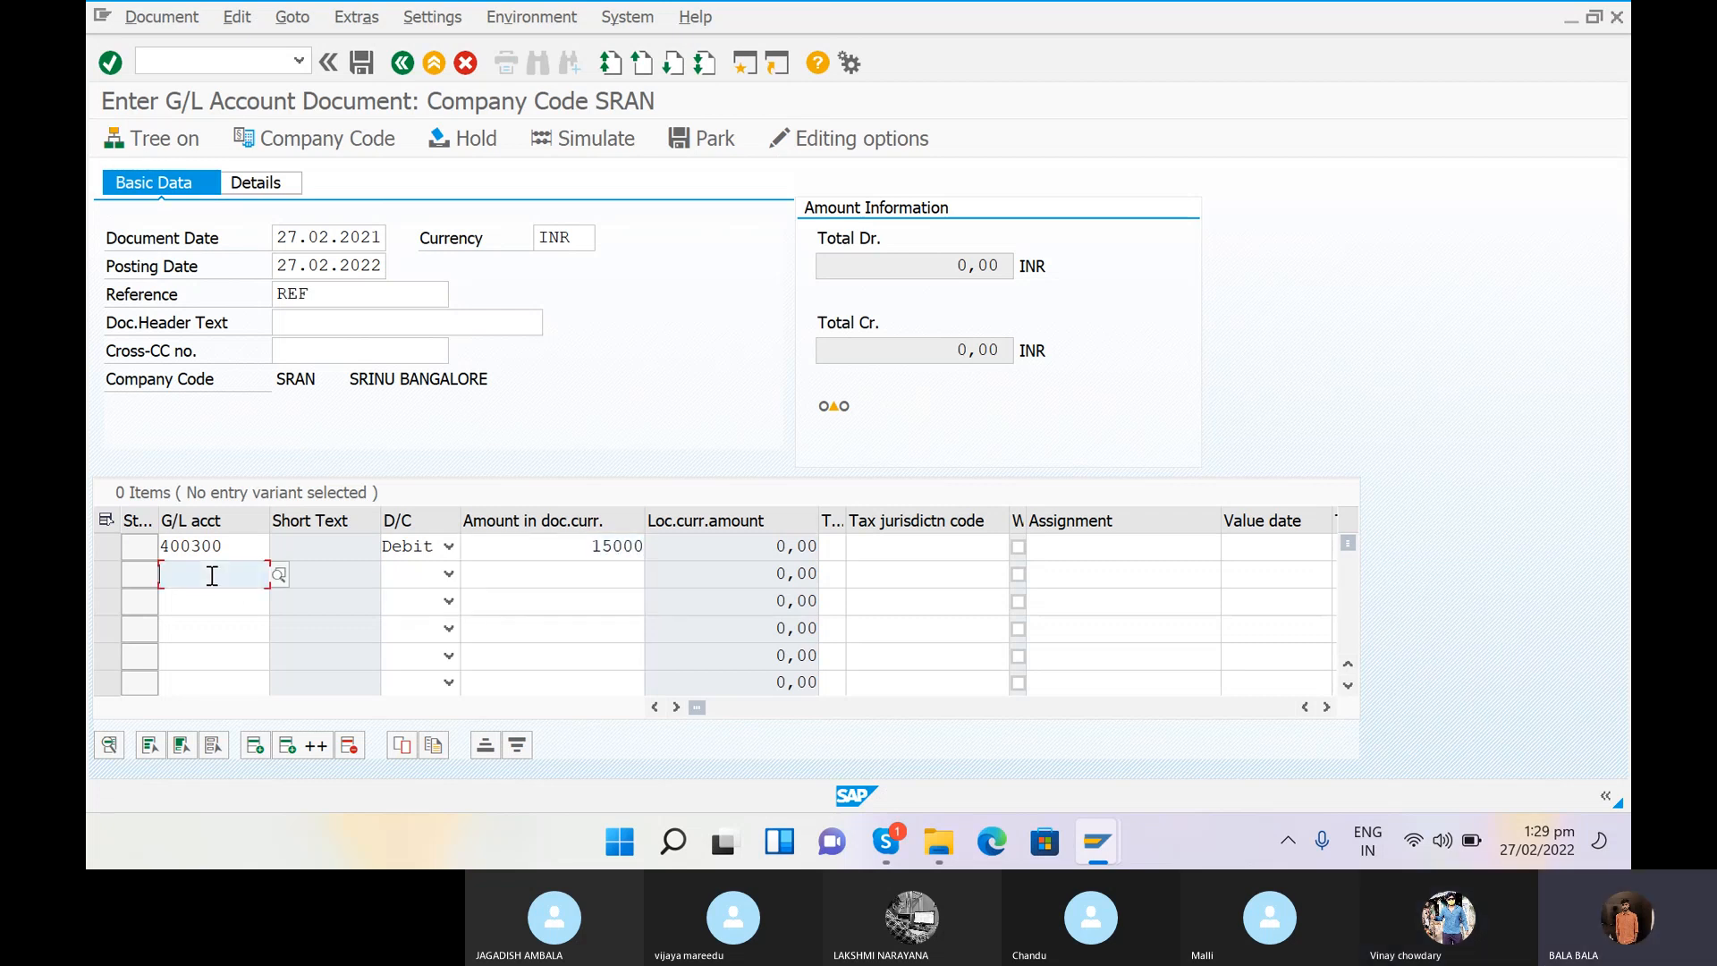
{"action": "left_click", "coordinate": [279, 575]}
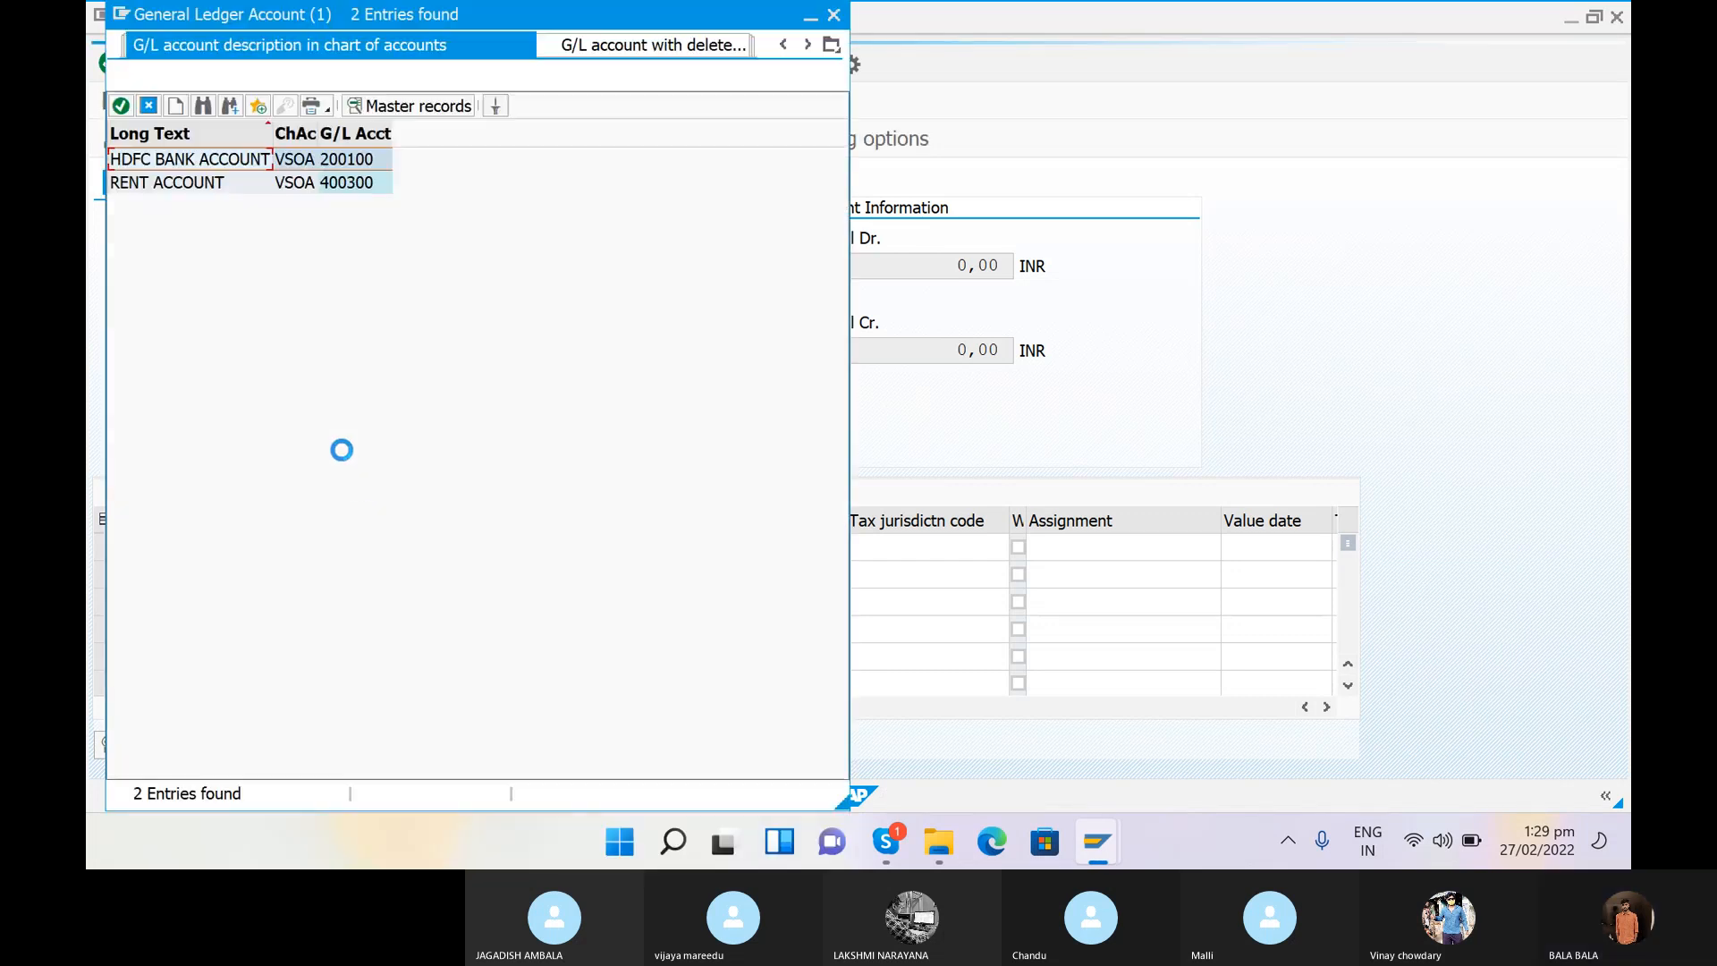
{"action": "double_click", "coordinate": [184, 178]}
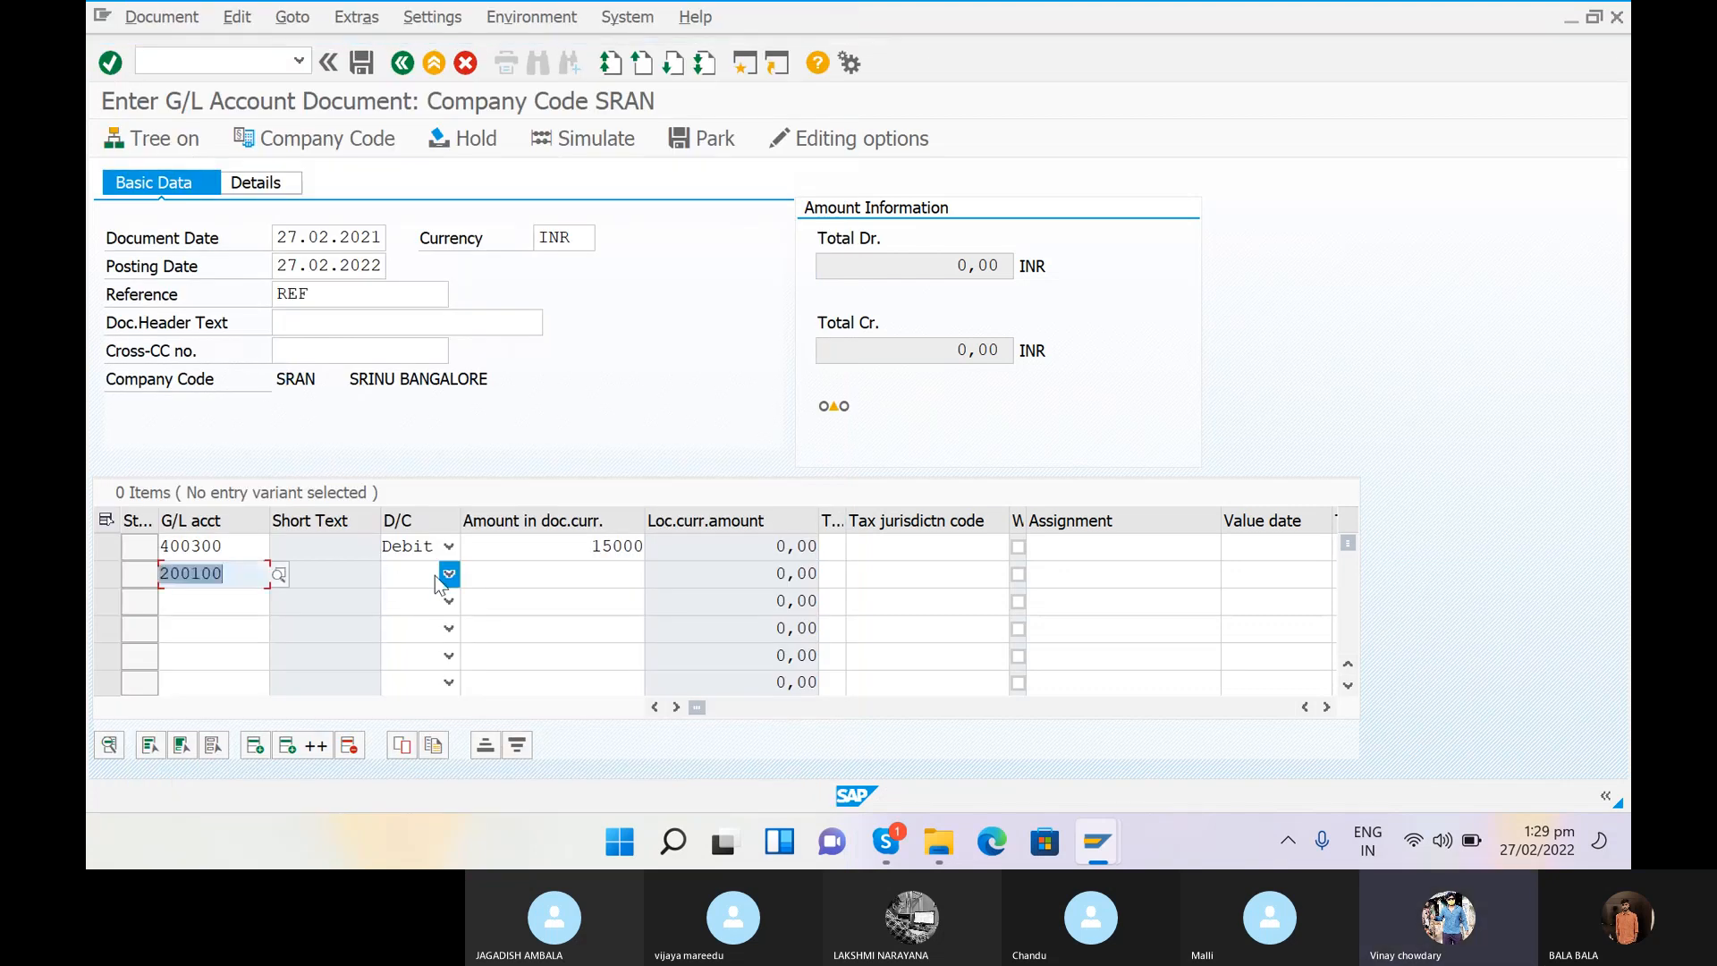
{"action": "left_click", "coordinate": [397, 577]}
{"action": "left_click", "coordinate": [404, 599]}
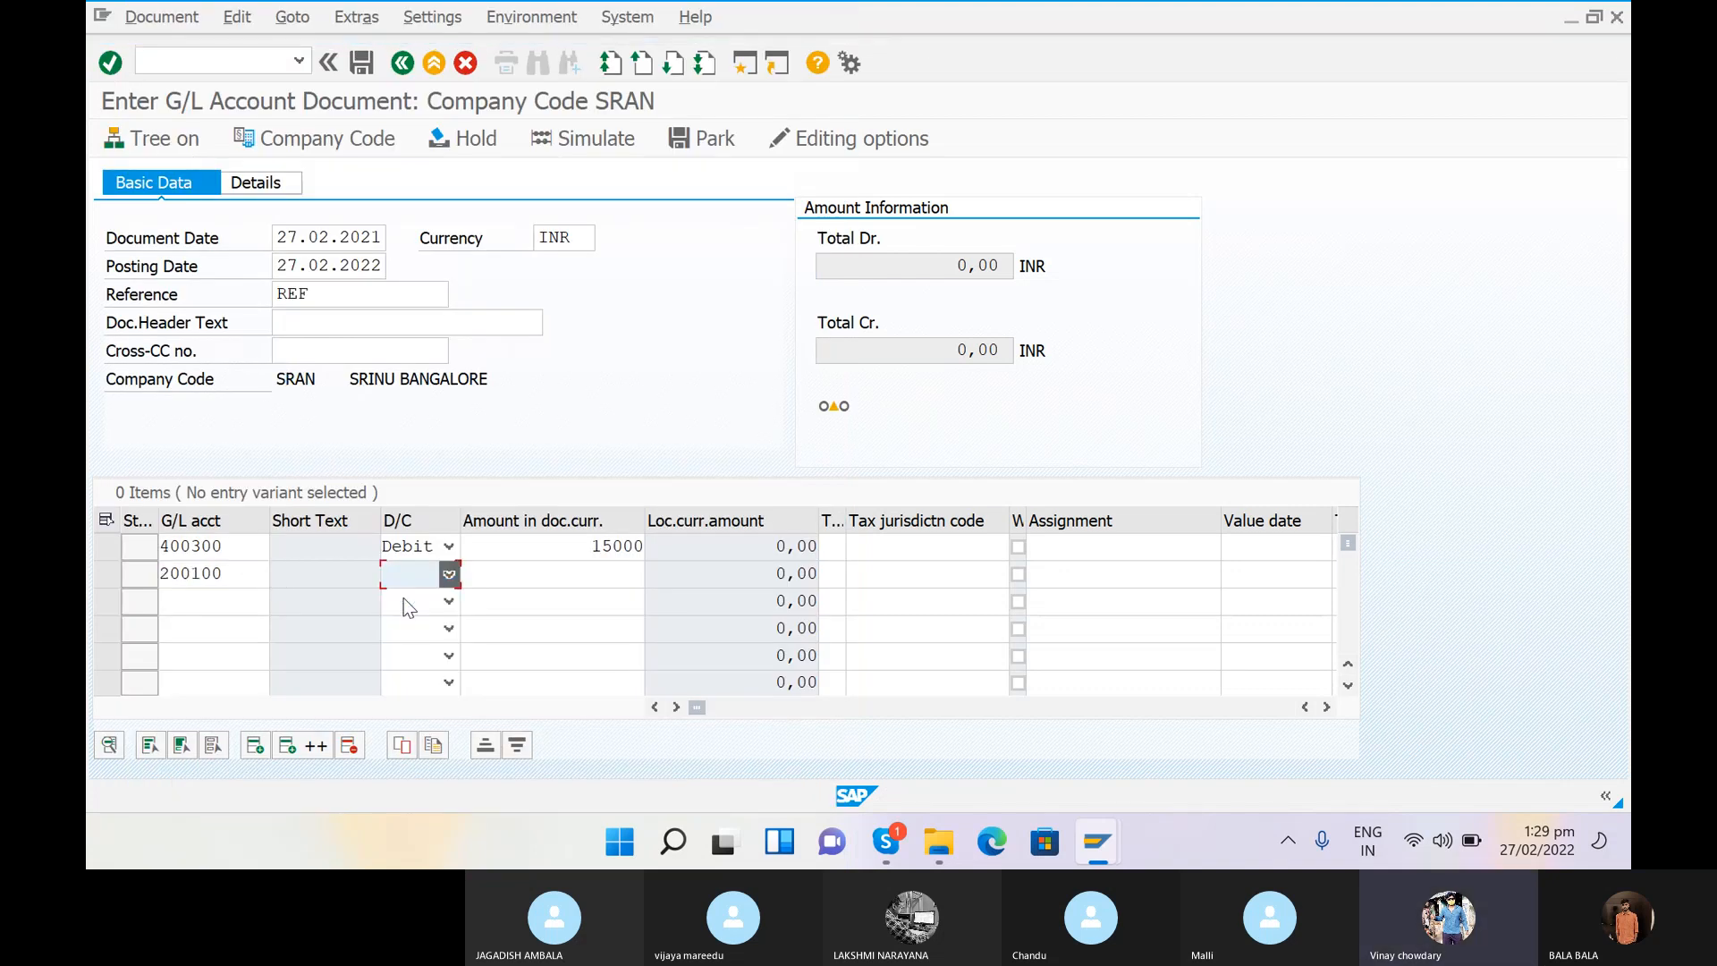
{"action": "left_click", "coordinate": [599, 580]}
{"action": "type", "text": "15000"}
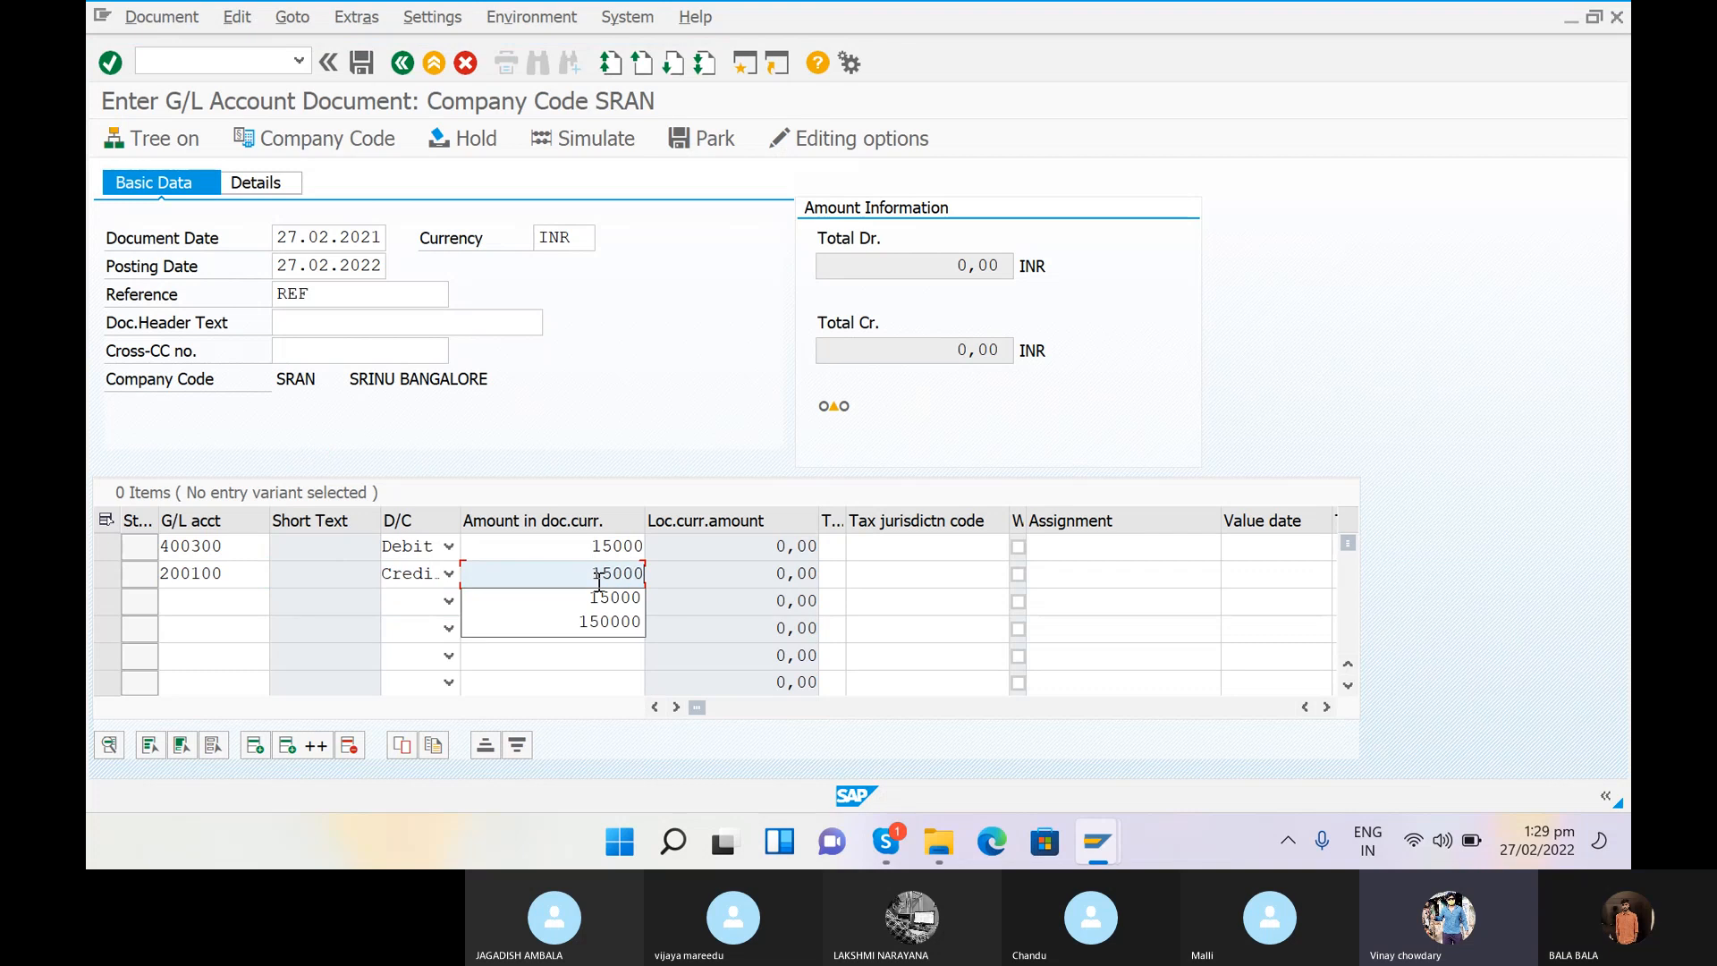
{"action": "left_click", "coordinate": [720, 474]}
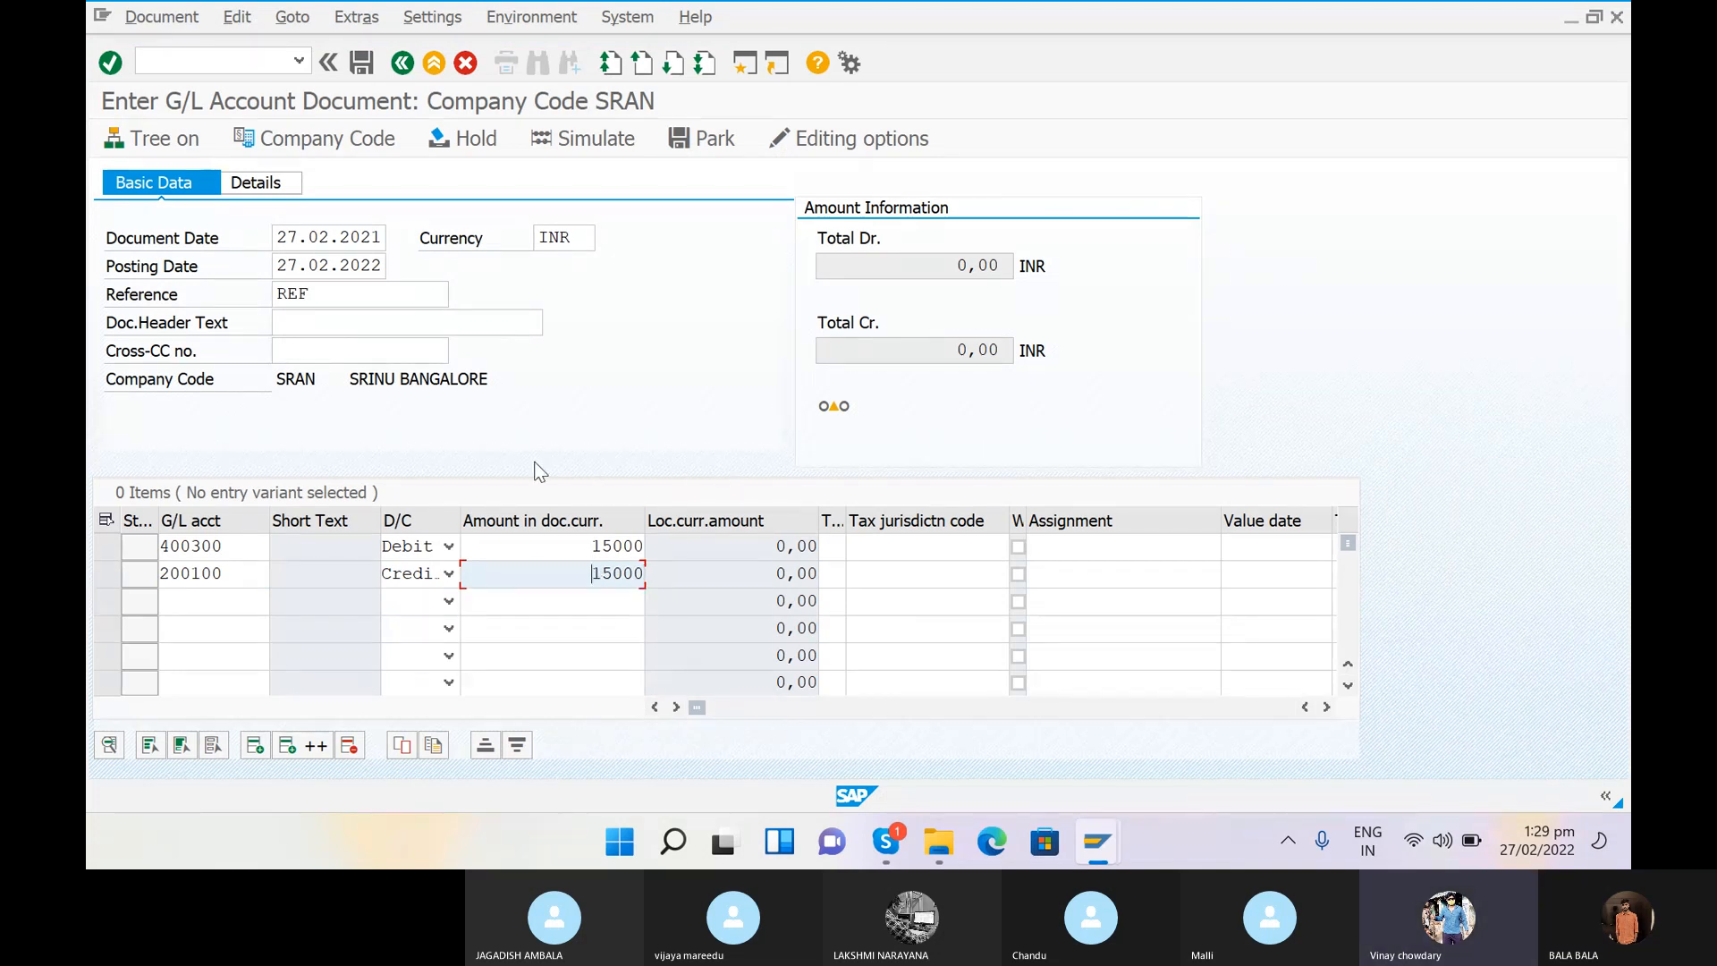
Step: Validate the document entries and correct the document date to 27.02.2022
{"action": "key", "text": "Return"}
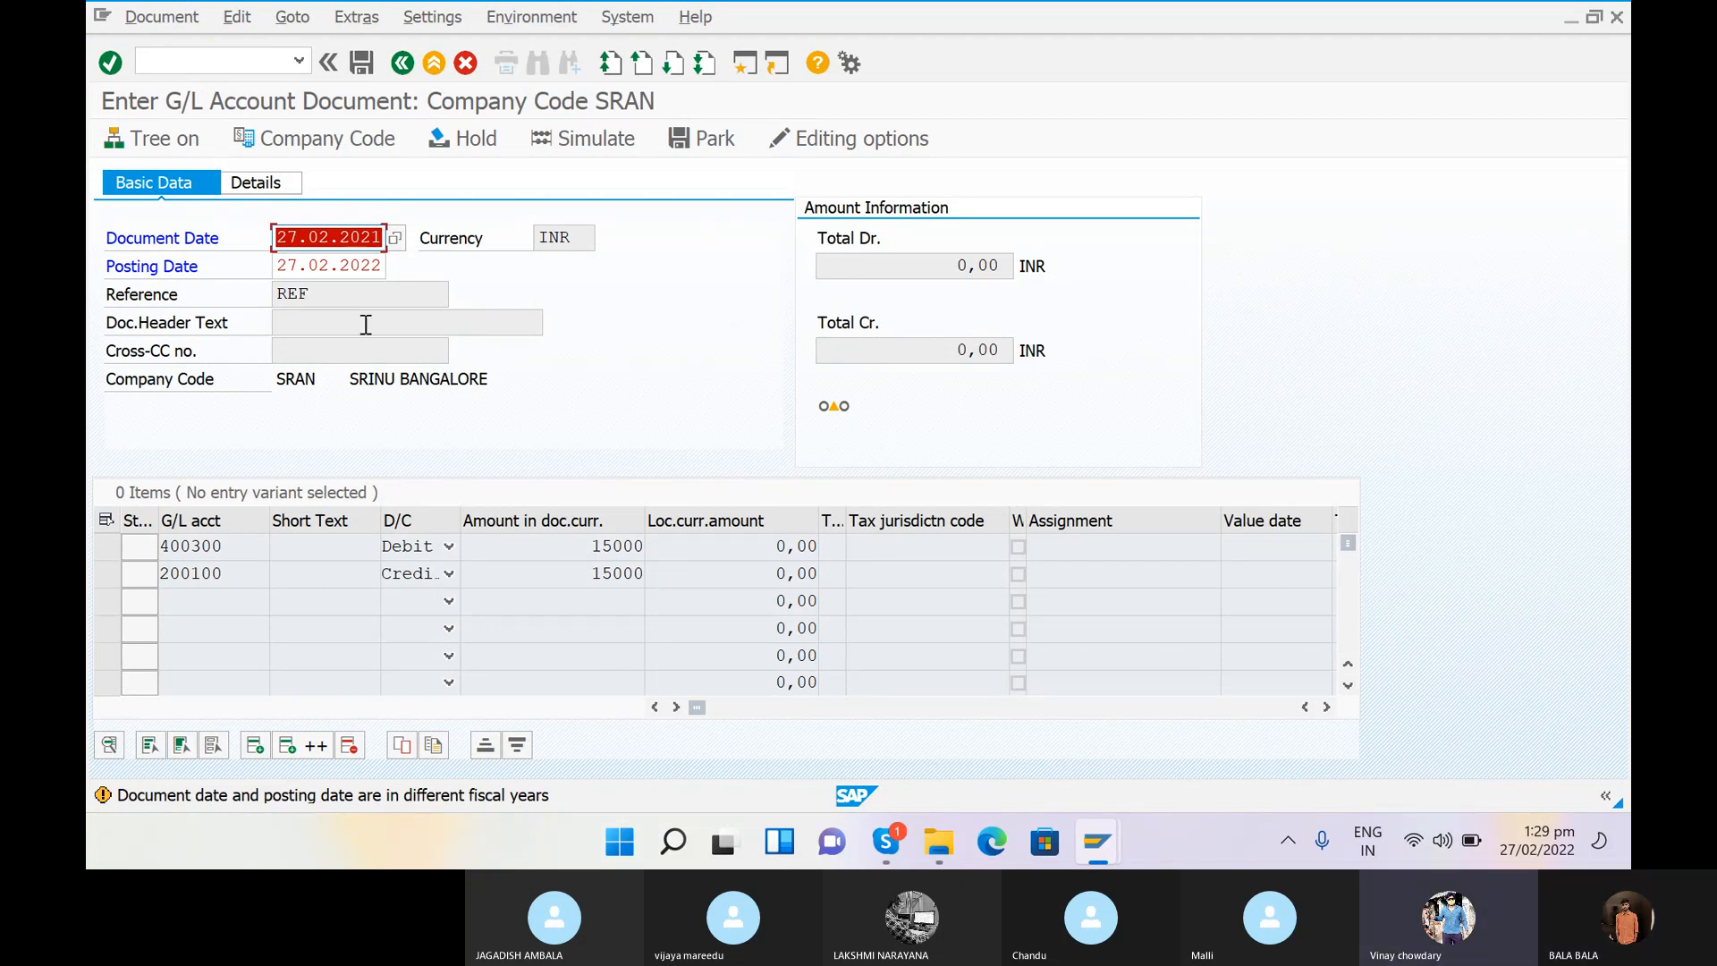
{"action": "left_click", "coordinate": [382, 238]}
{"action": "key", "text": "BackSpace"}
{"action": "type", "text": "2"}
{"action": "key", "text": "Return"}
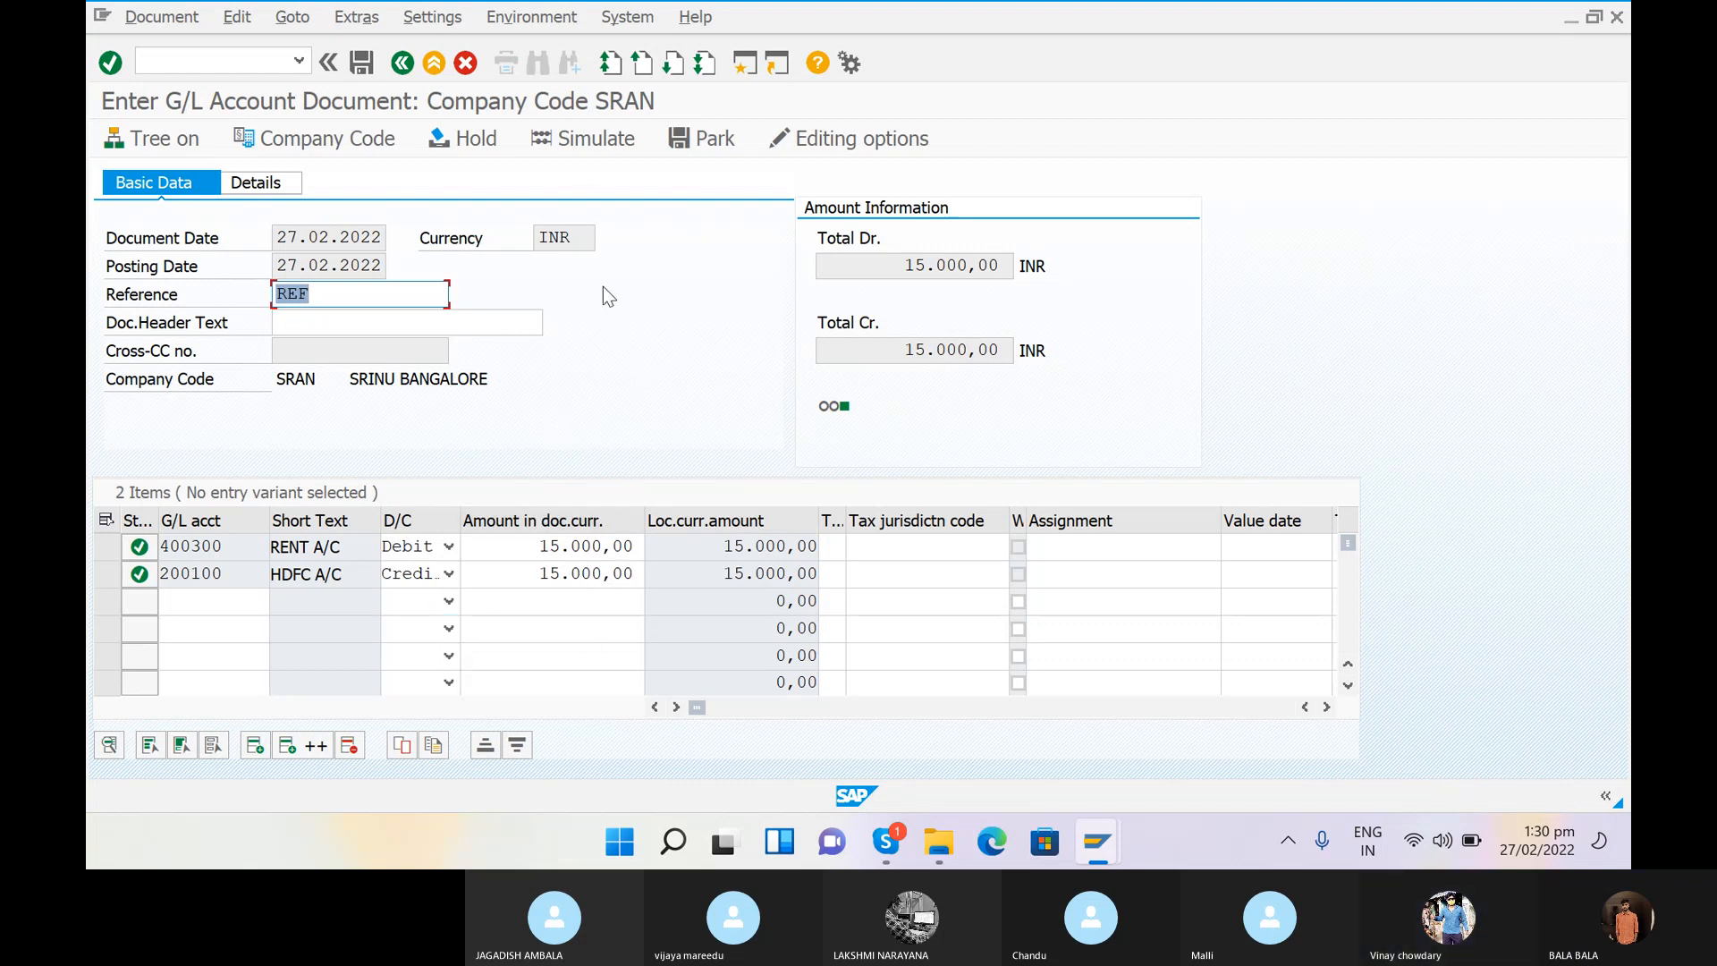
Step: Simulate the rent payment document and post it
{"action": "left_click", "coordinate": [563, 143]}
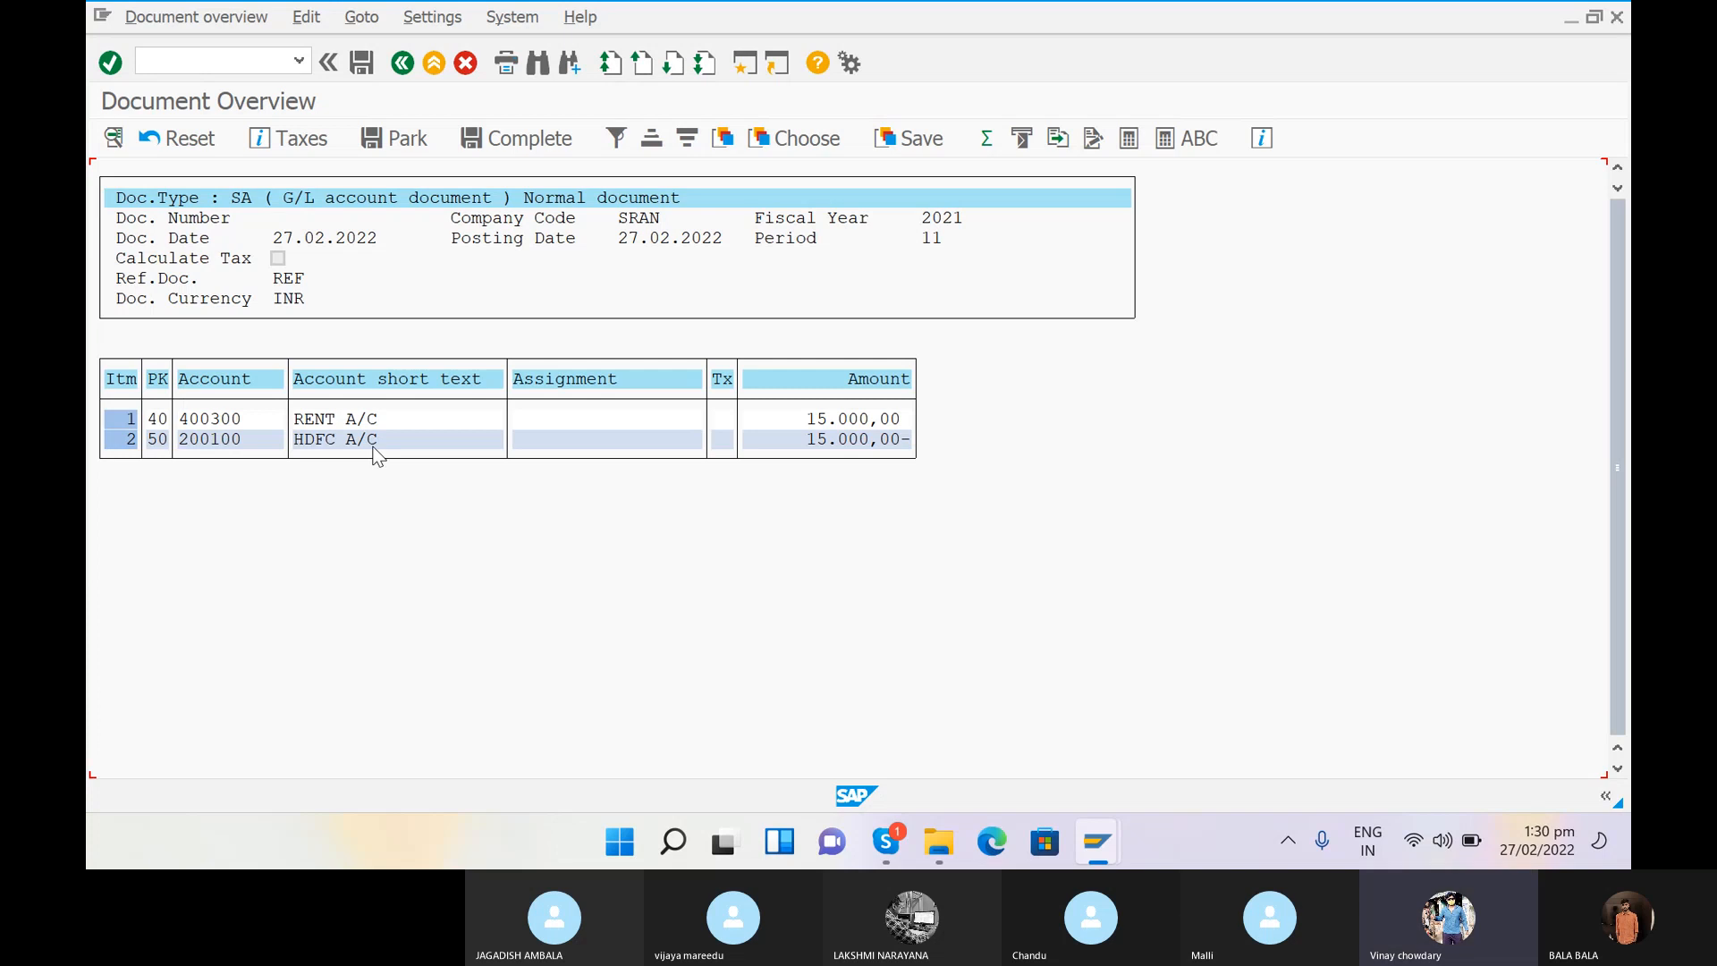
{"action": "left_click", "coordinate": [368, 70]}
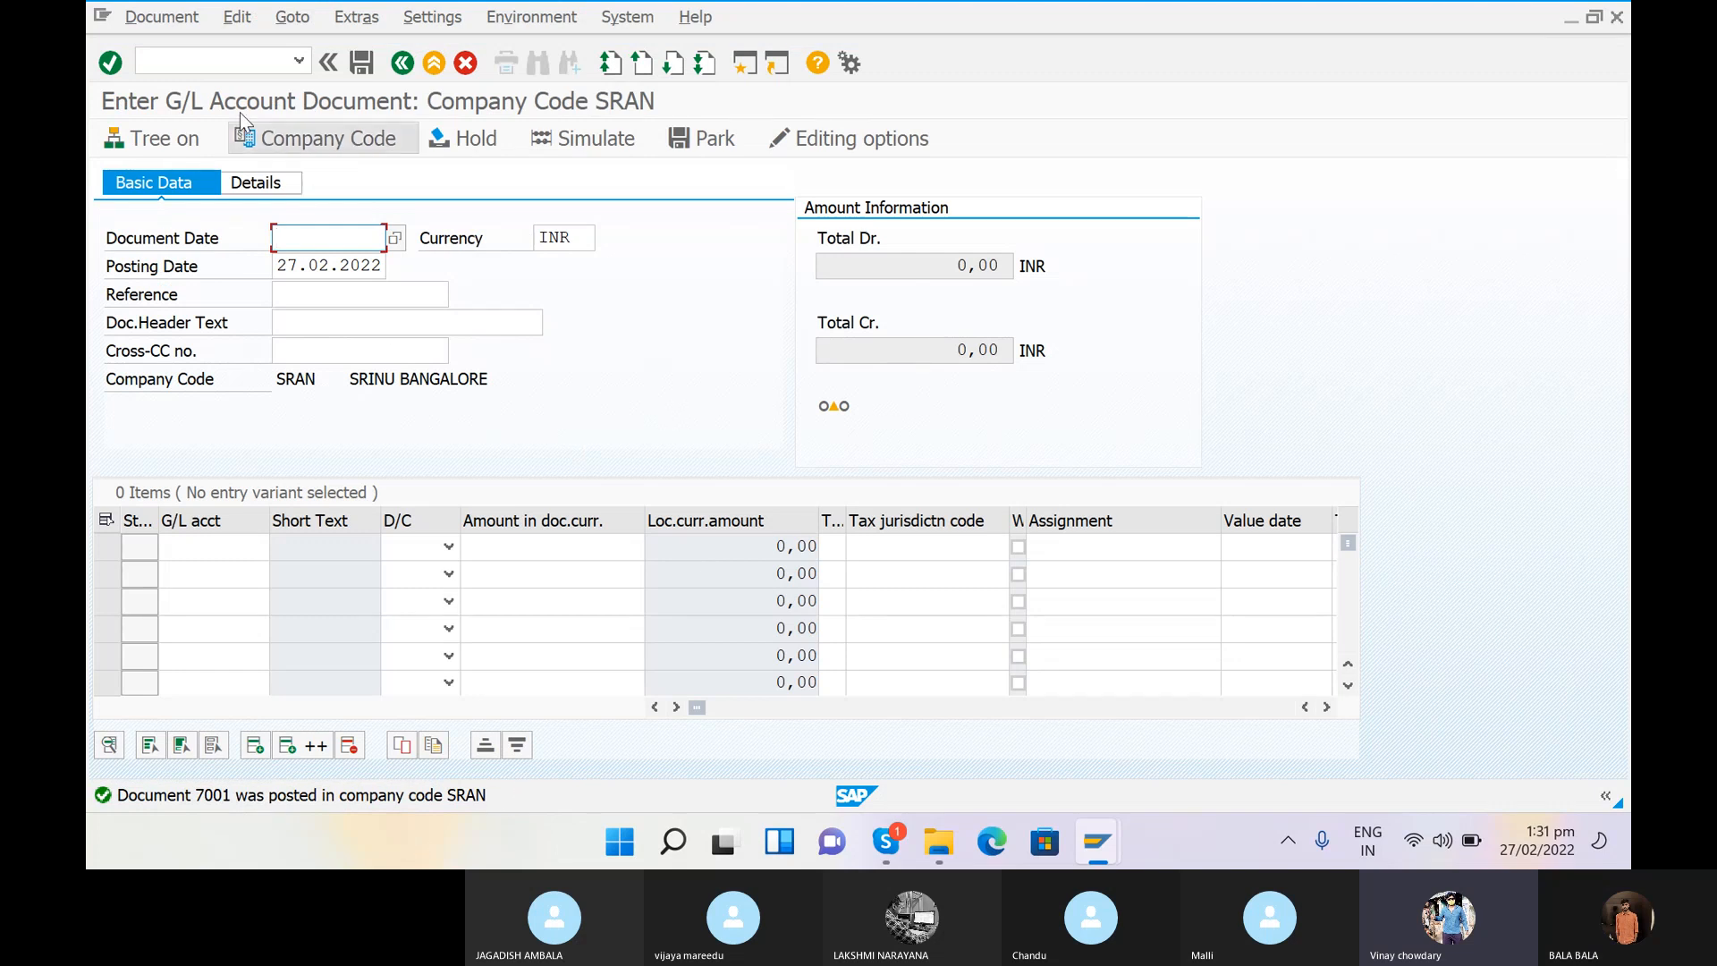
Step: Display open line items for all G/L accounts of company code SRAN with transaction FBL3N, and return to the selection screen
{"action": "left_click", "coordinate": [219, 55]}
{"action": "type", "text": "/"}
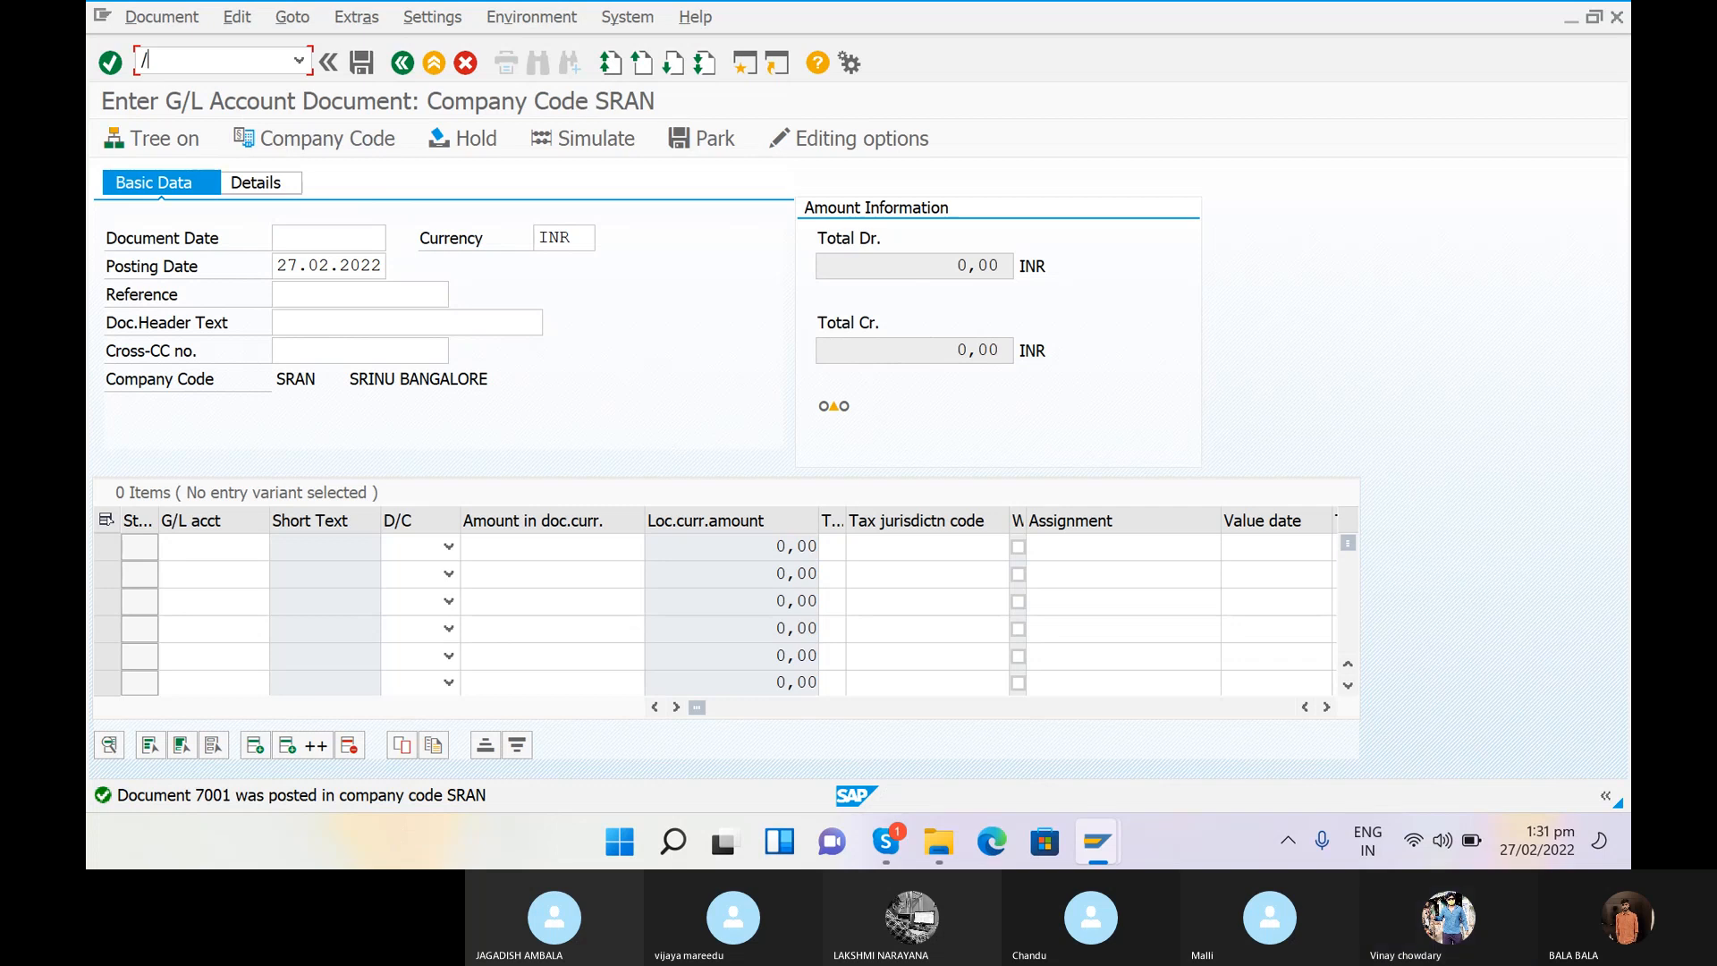
{"action": "type", "text": "NFBL3N"}
{"action": "key", "text": "Return"}
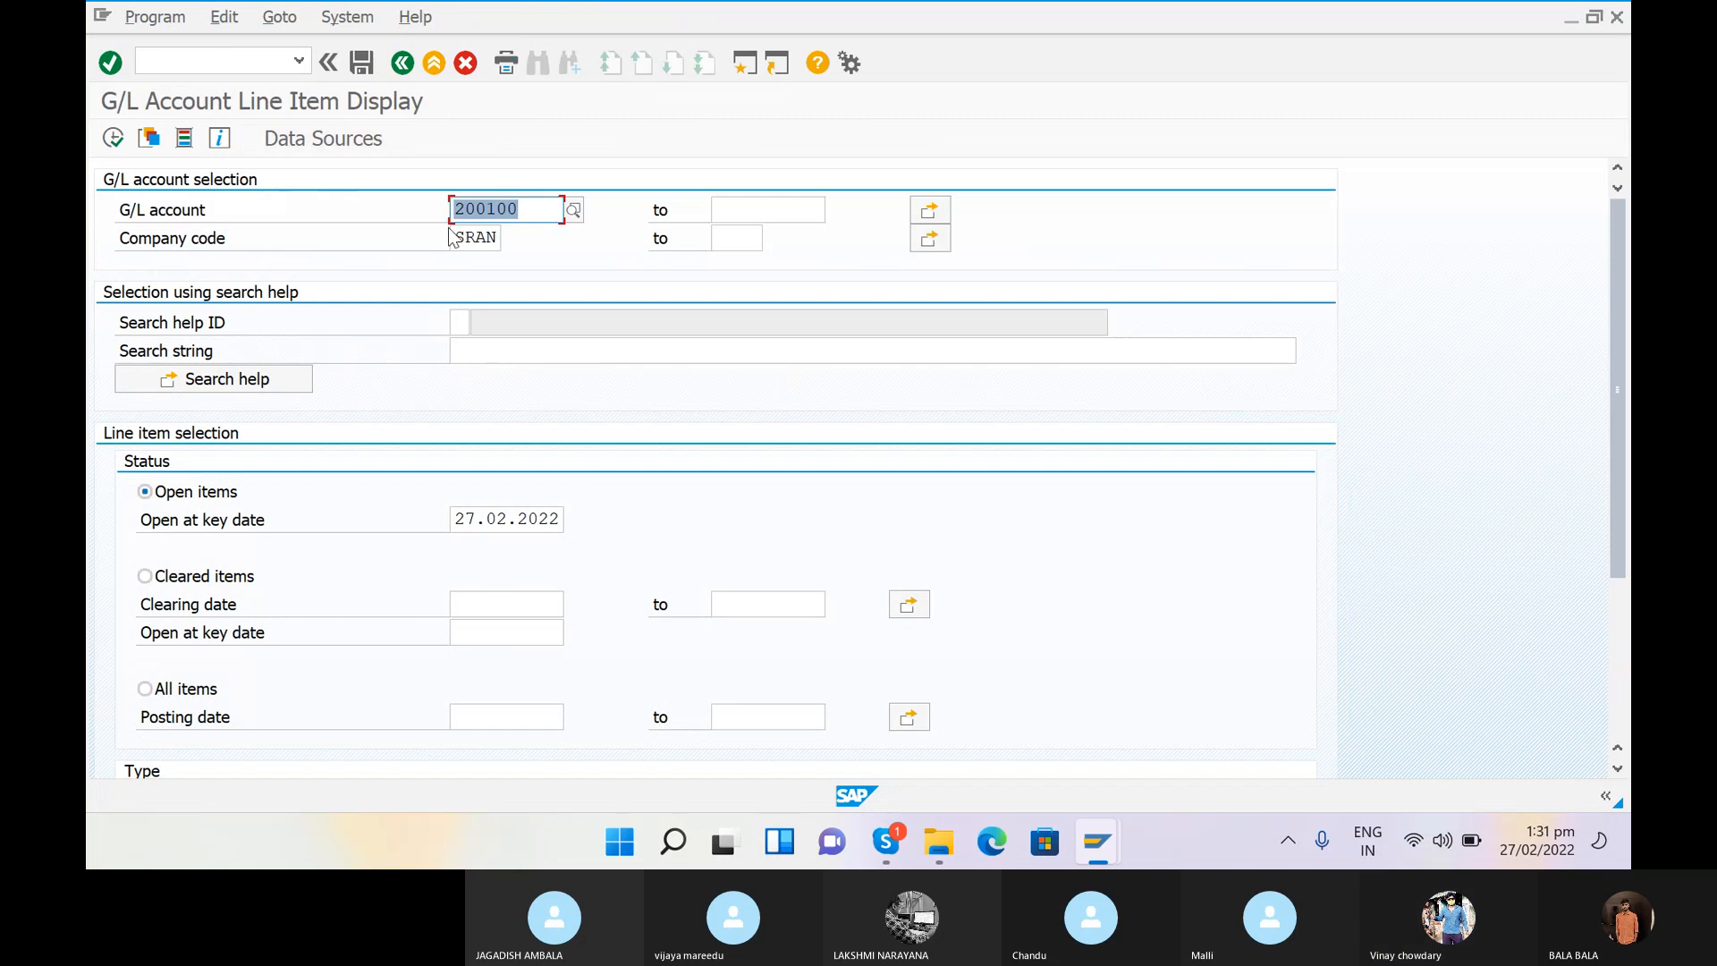
{"action": "key", "text": "Delete"}
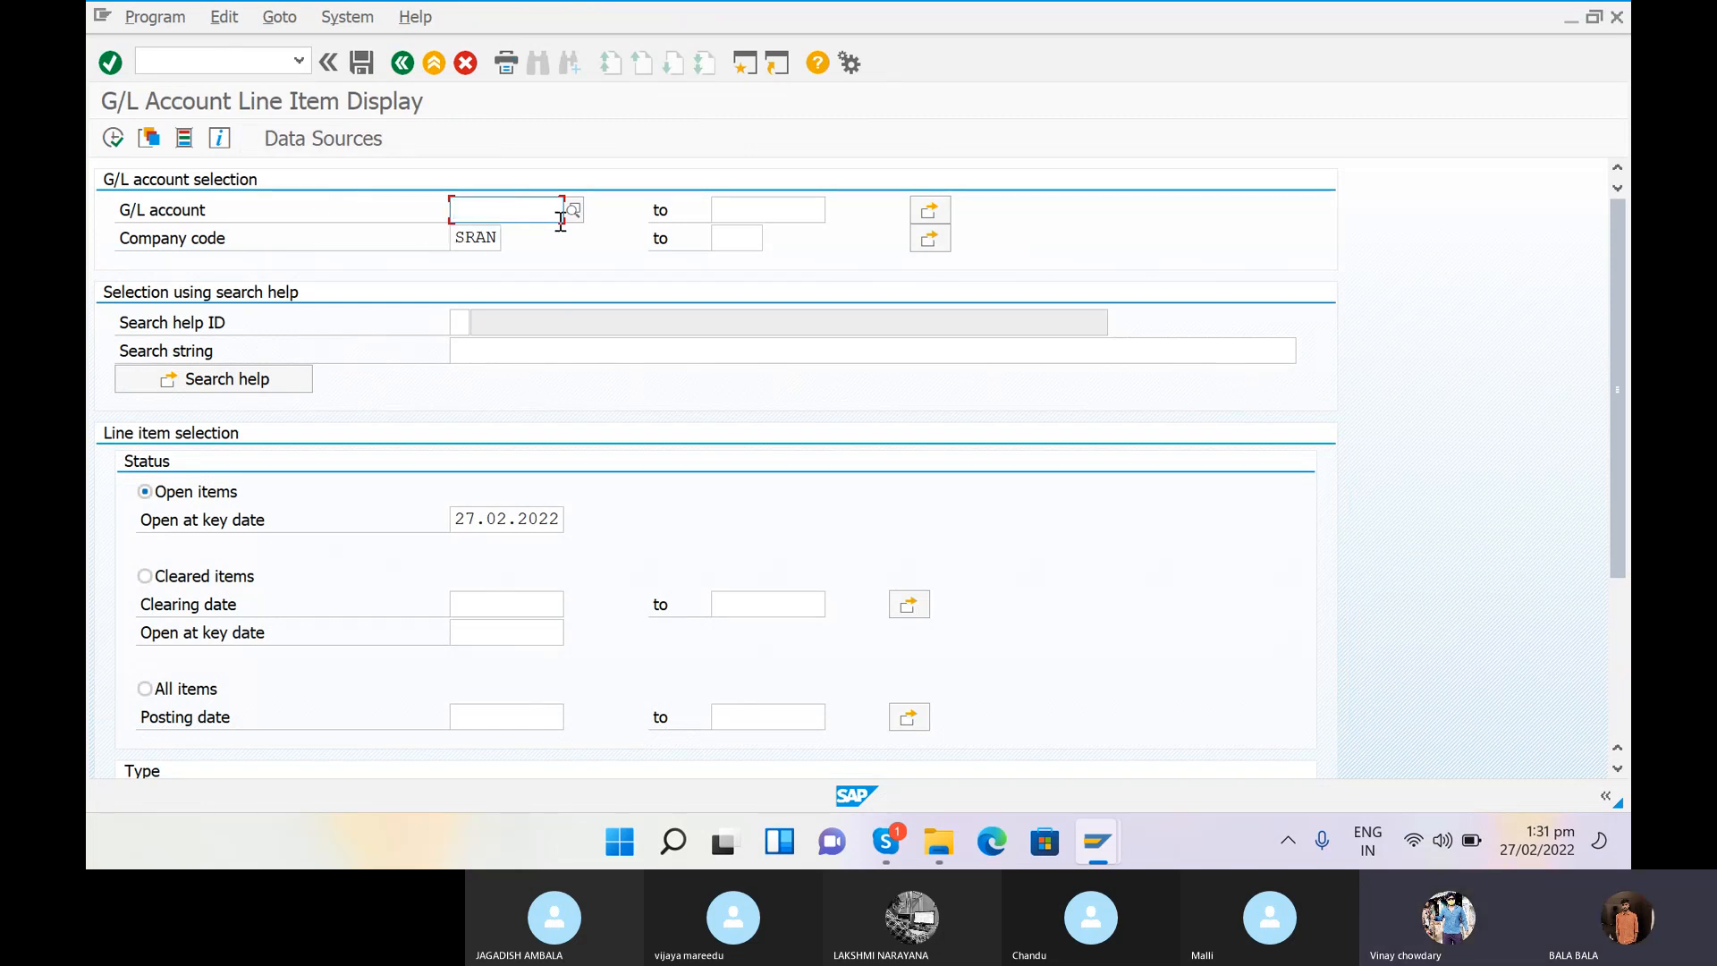
{"action": "left_click", "coordinate": [114, 139]}
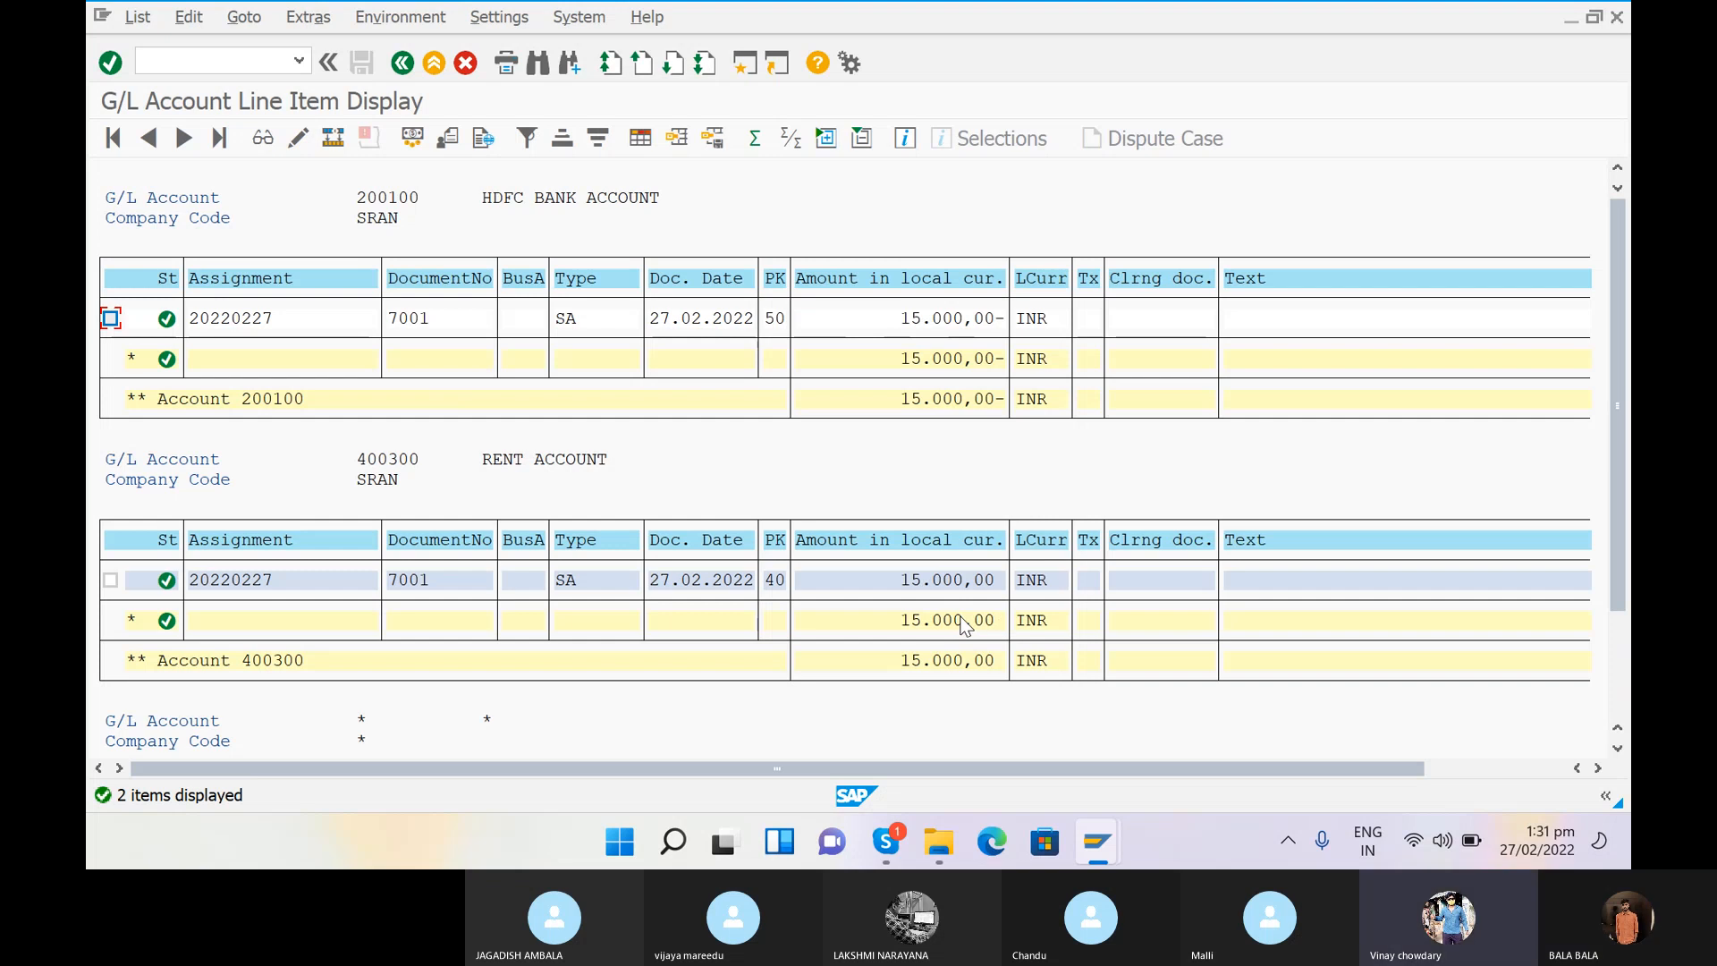
{"action": "key", "text": "F3"}
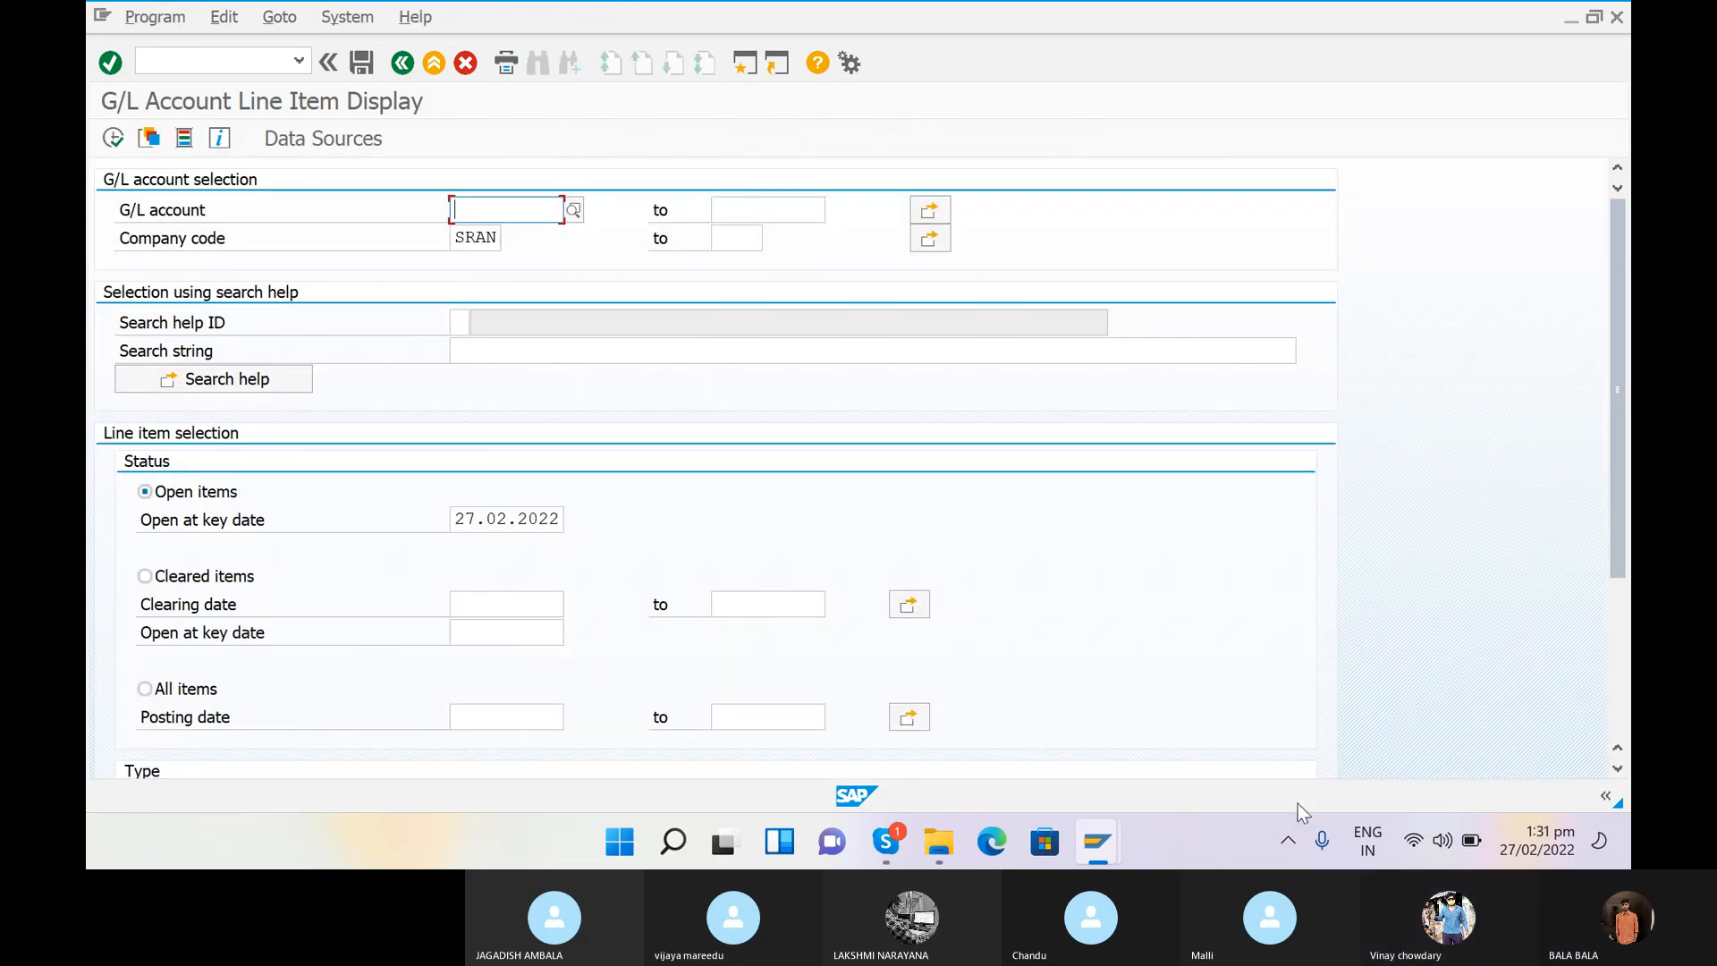
{"action": "left_click", "coordinate": [886, 841]}
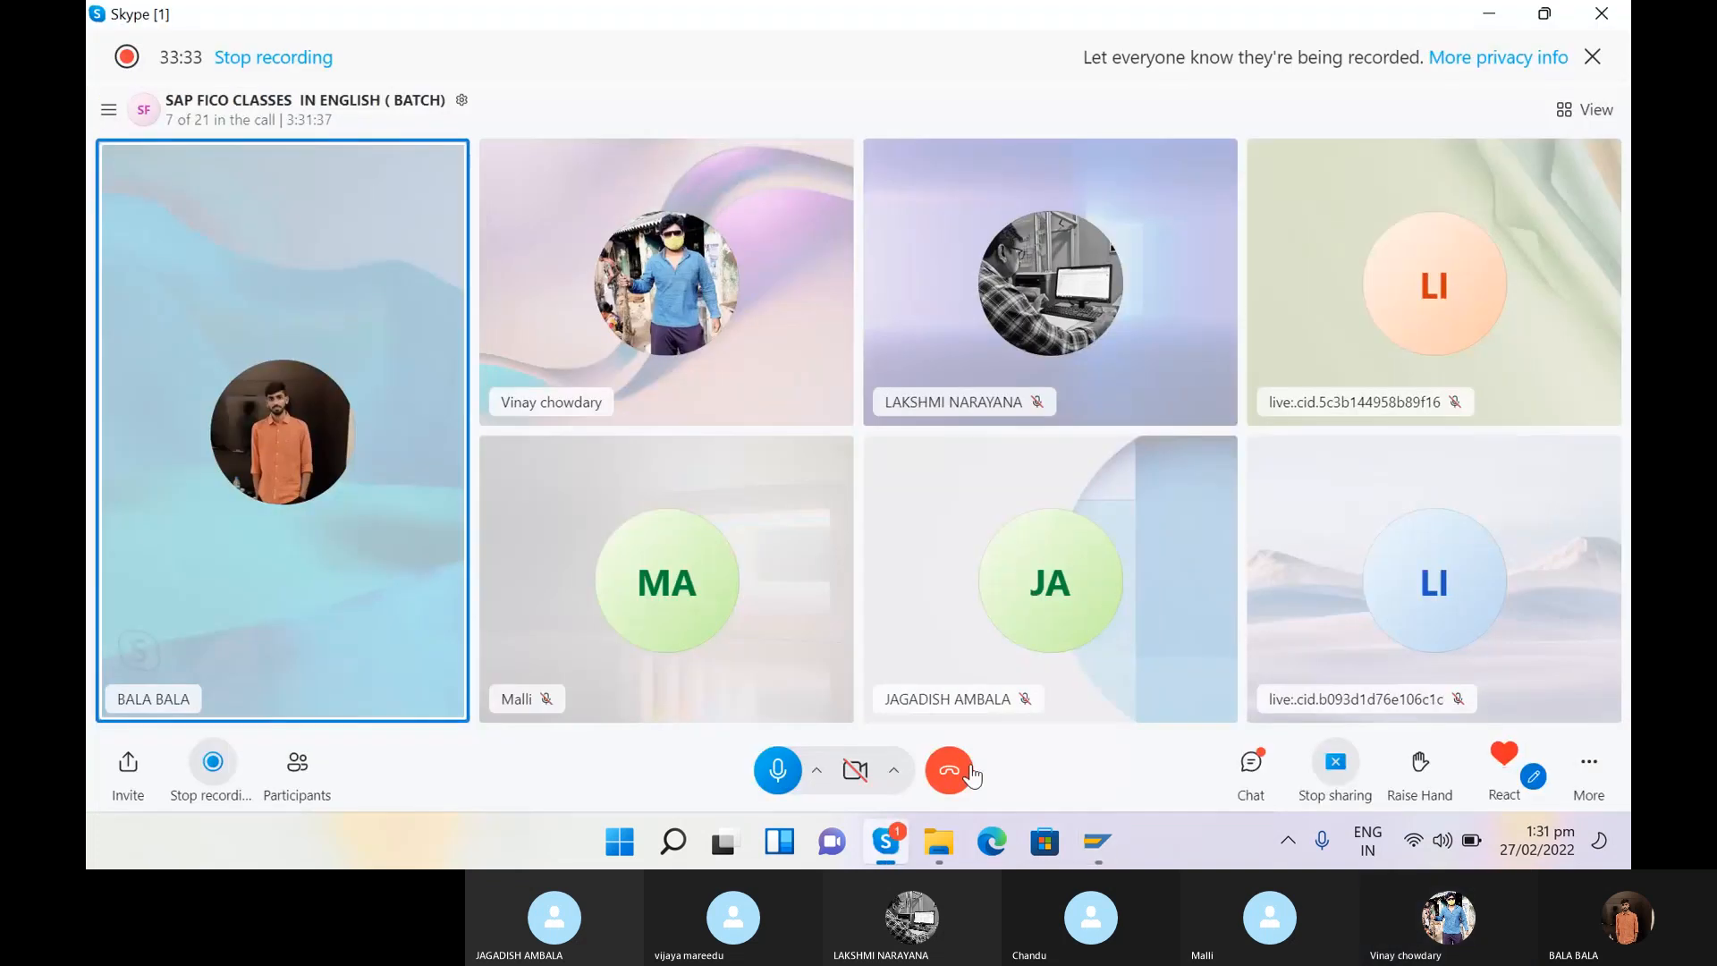